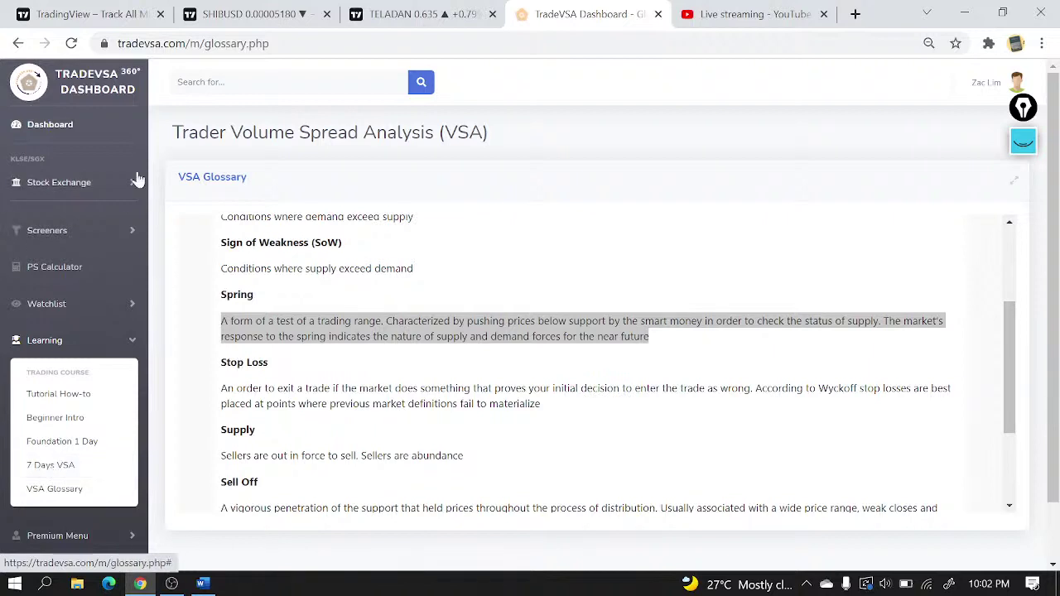
- Open the CoC Screener from the premium tools and highlight "Cluster of Closes" in its title
scroll(86, 395, down, 1)
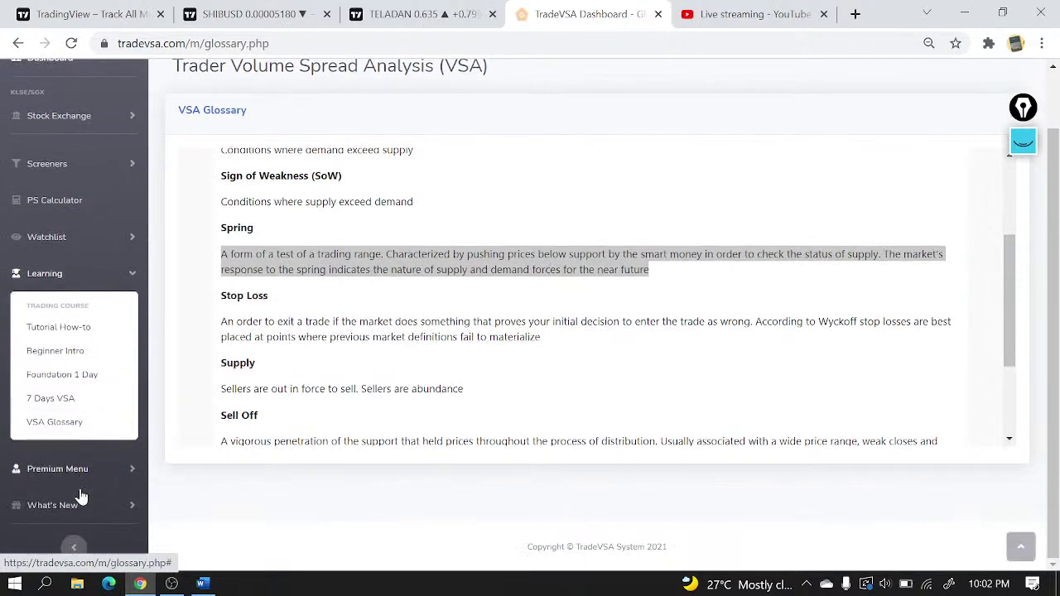
click(54, 470)
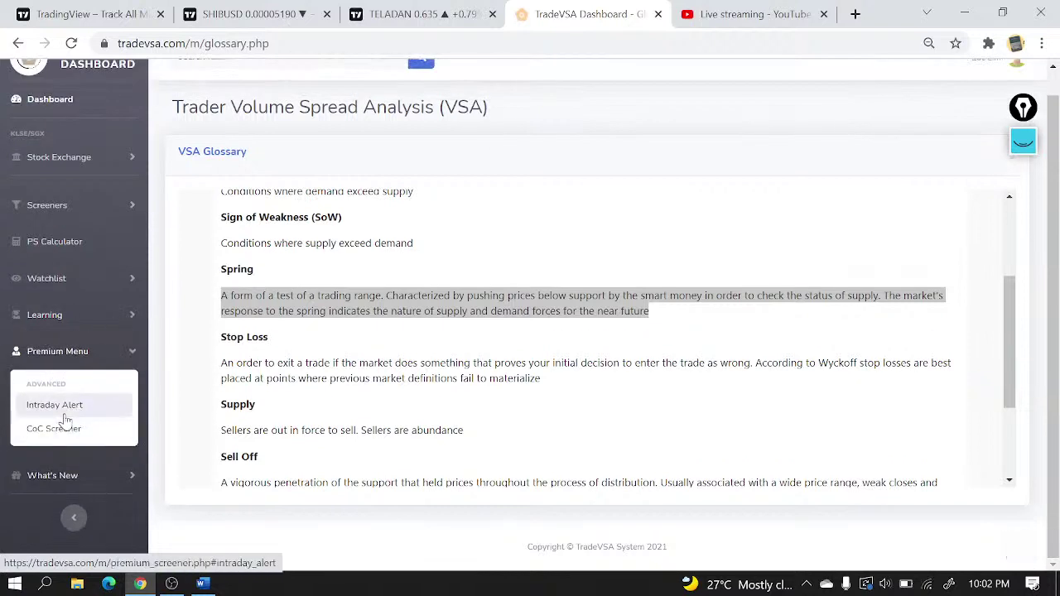
click(52, 428)
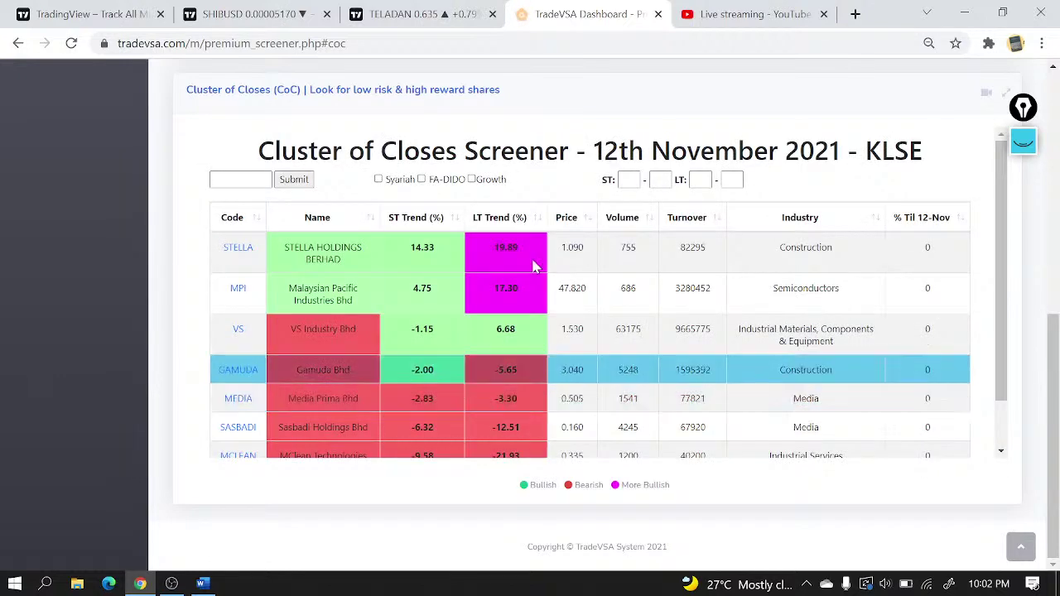
drag(255, 151, 462, 151)
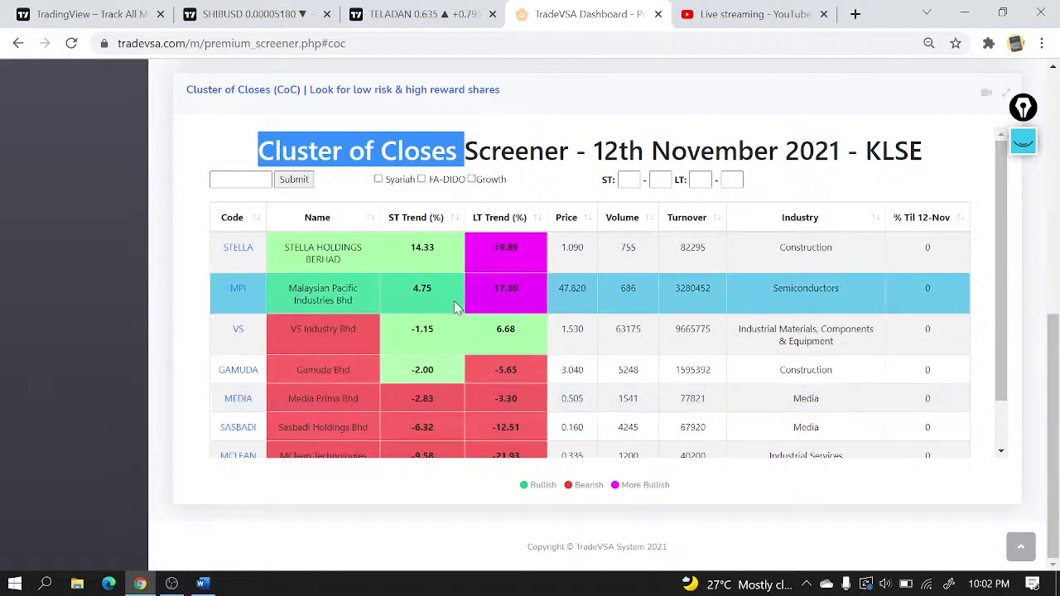
- Highlight the Intraday Stock Notification heading and look through the Cluster of Closes stock table
scroll(454, 301, up, 5)
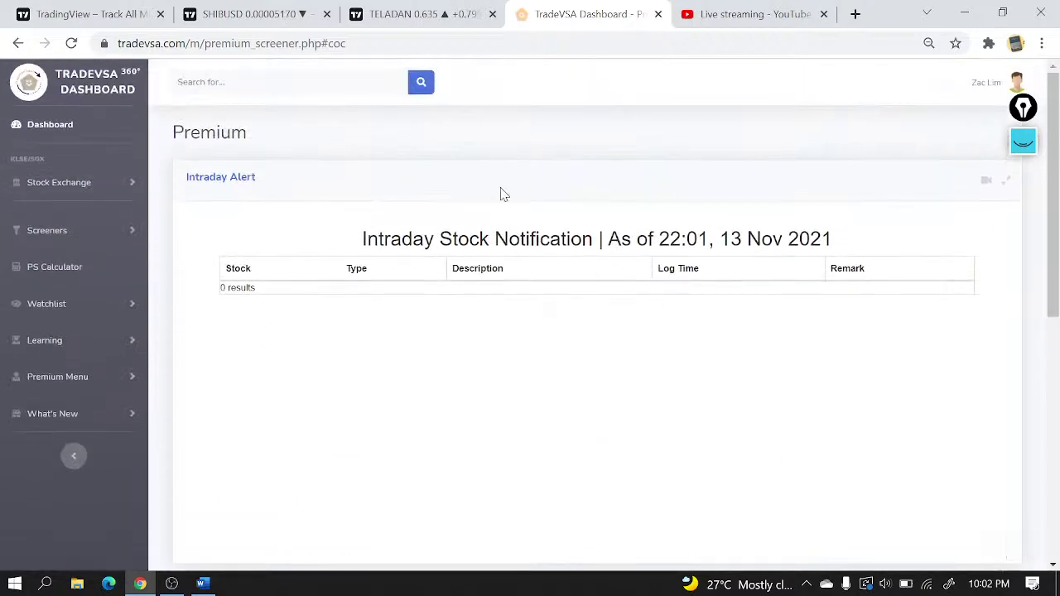
drag(355, 242, 649, 240)
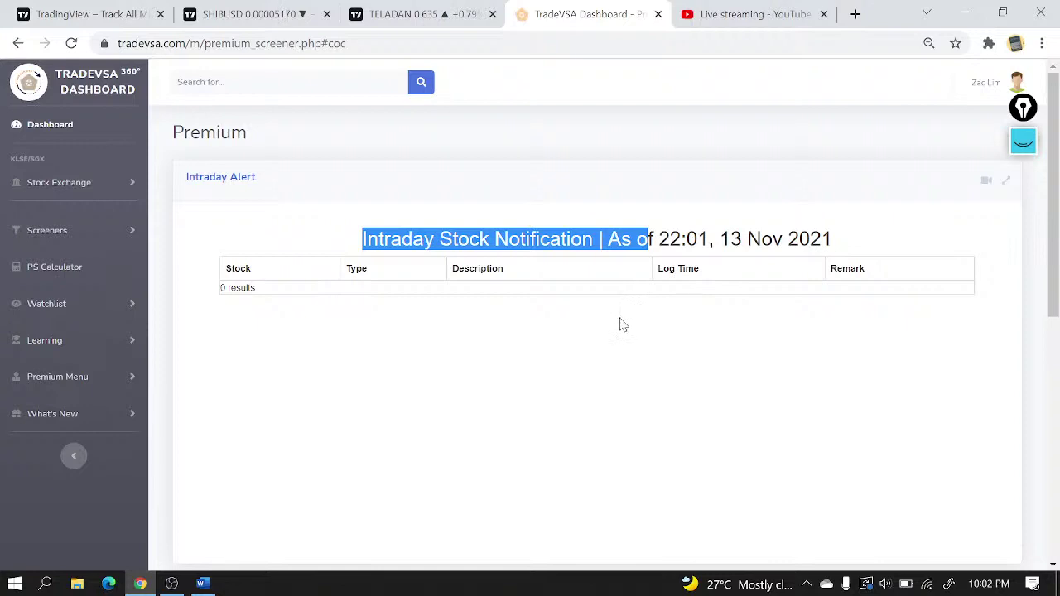
scroll(624, 325, down, 4)
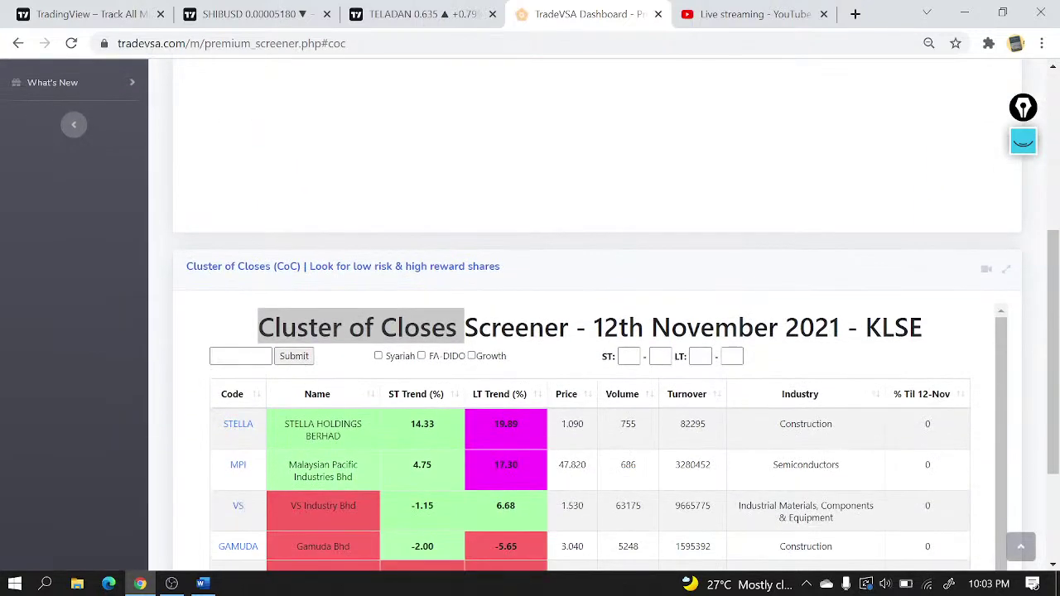
scroll(1018, 348, down, 3)
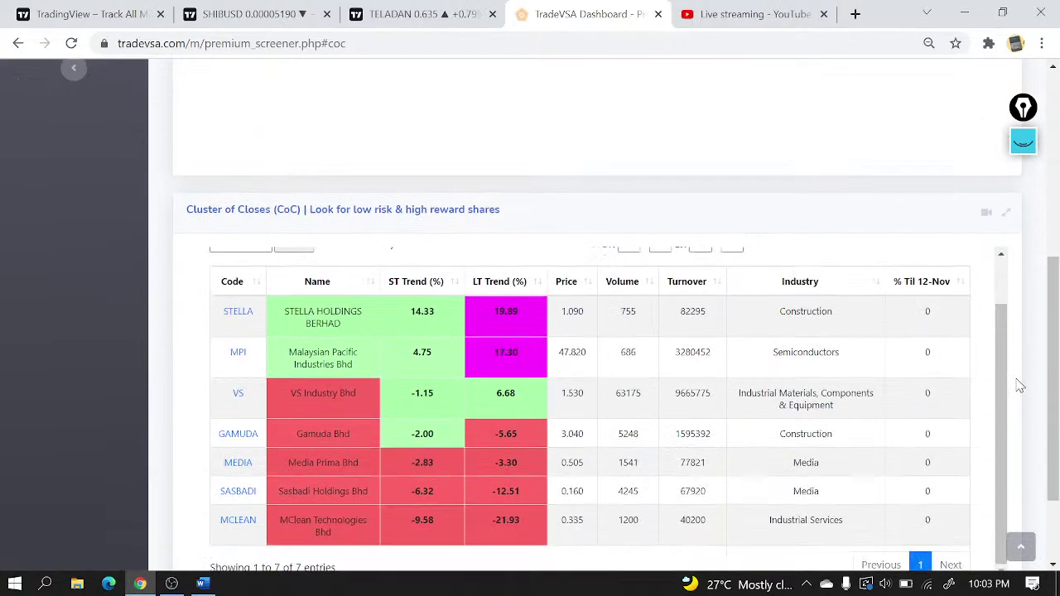
scroll(1003, 390, up, 3)
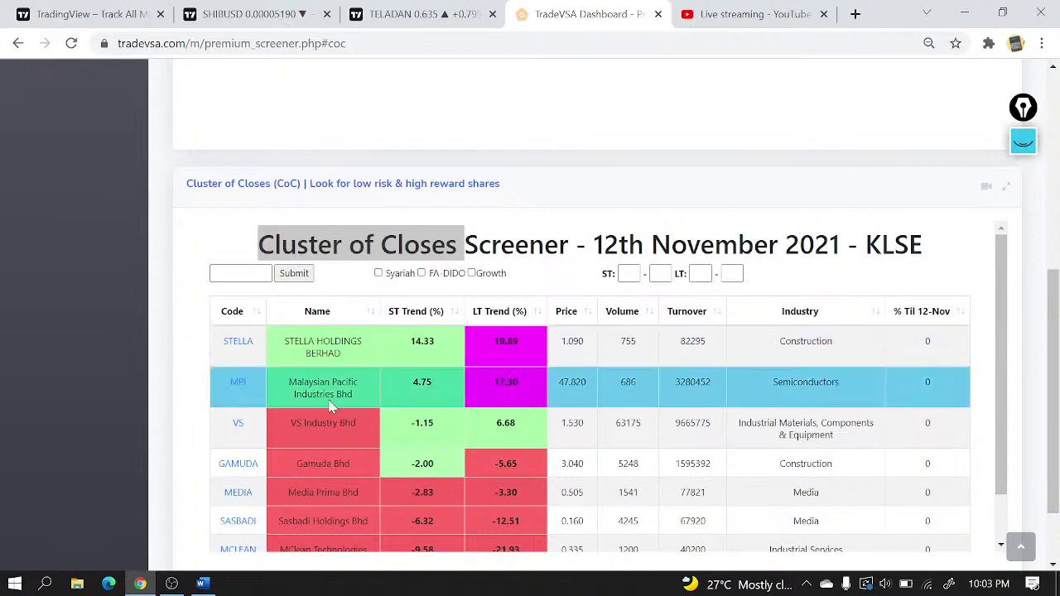
scroll(489, 391, down, 1)
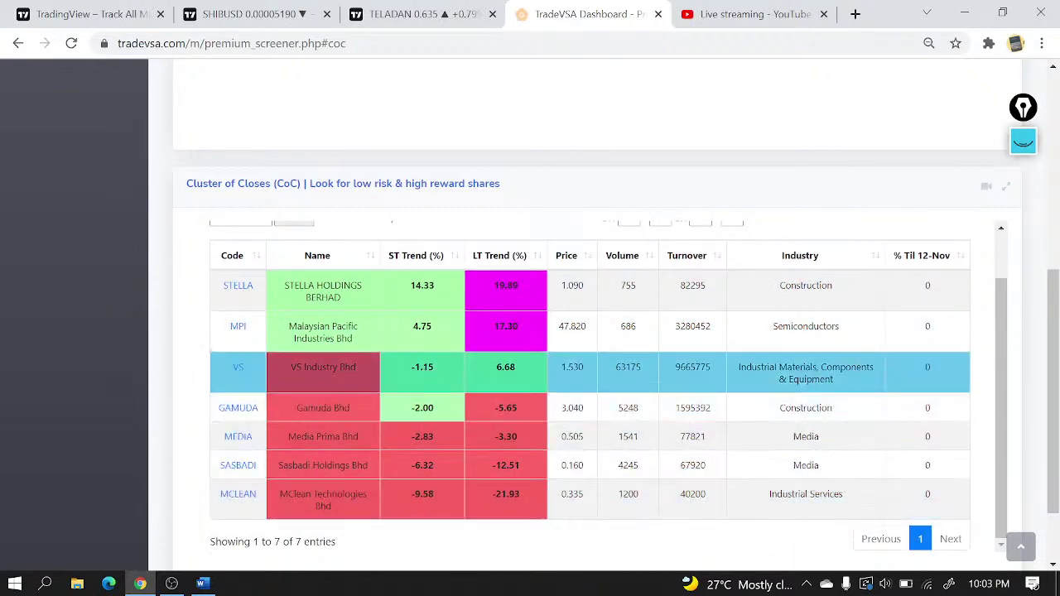
scroll(142, 353, up, 10)
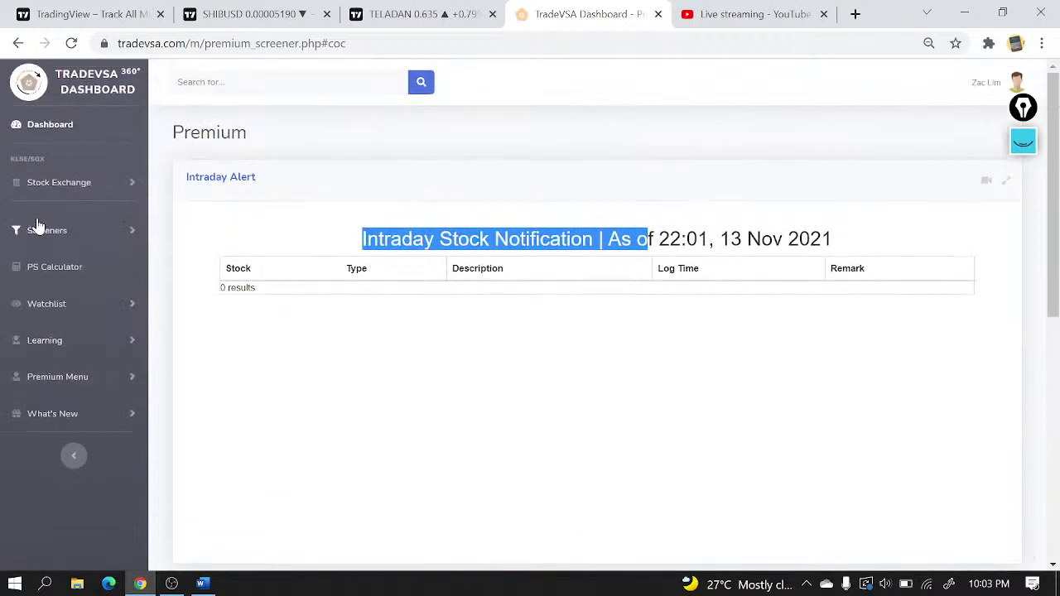
- Open the Sector Indices screener and look through the KLSE Sector Screener table
click(41, 239)
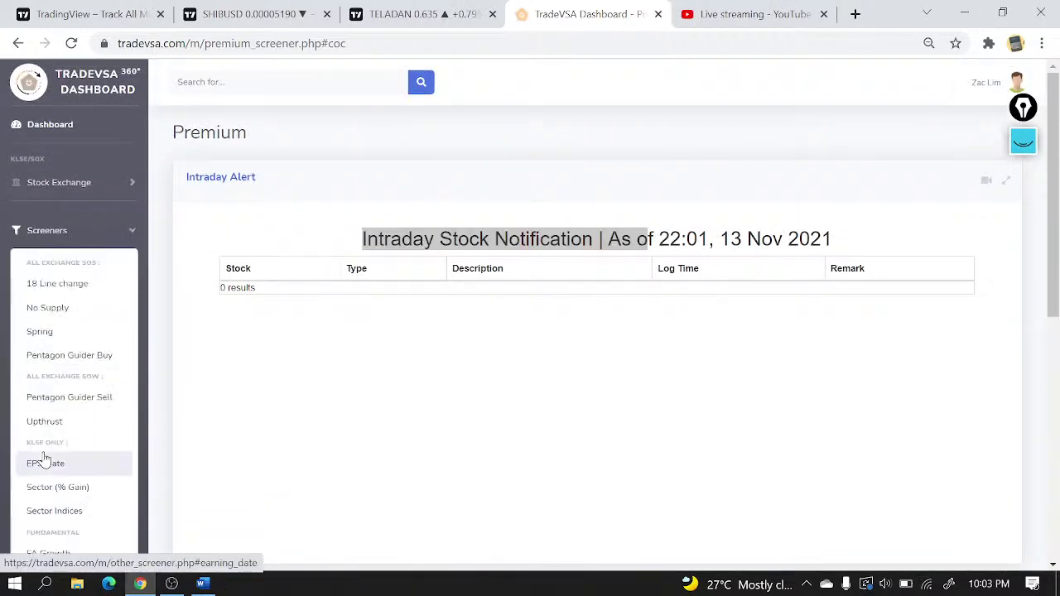
scroll(50, 332, down, 3)
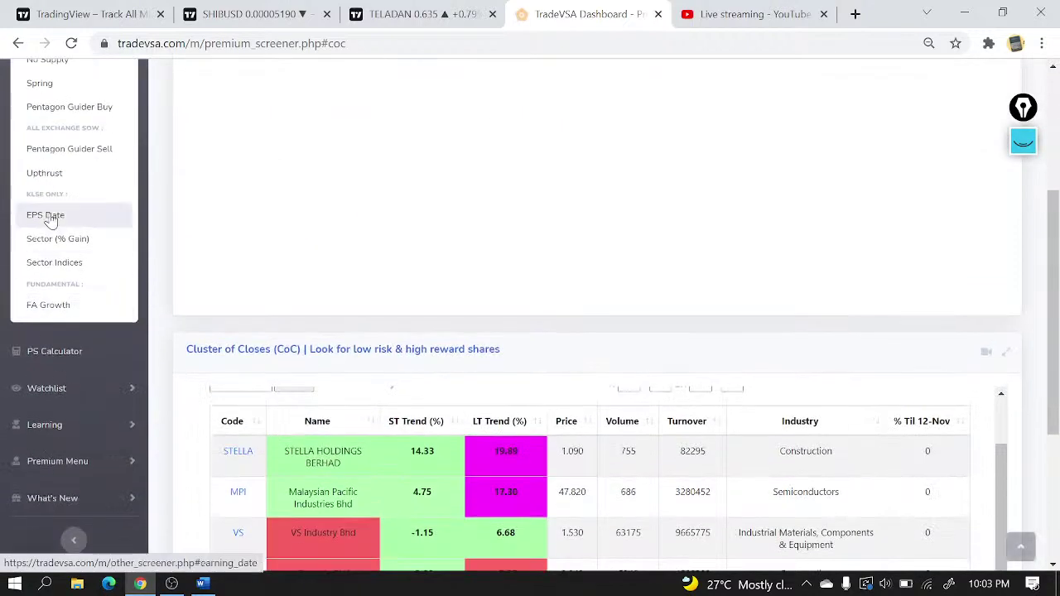
scroll(51, 248, up, 1)
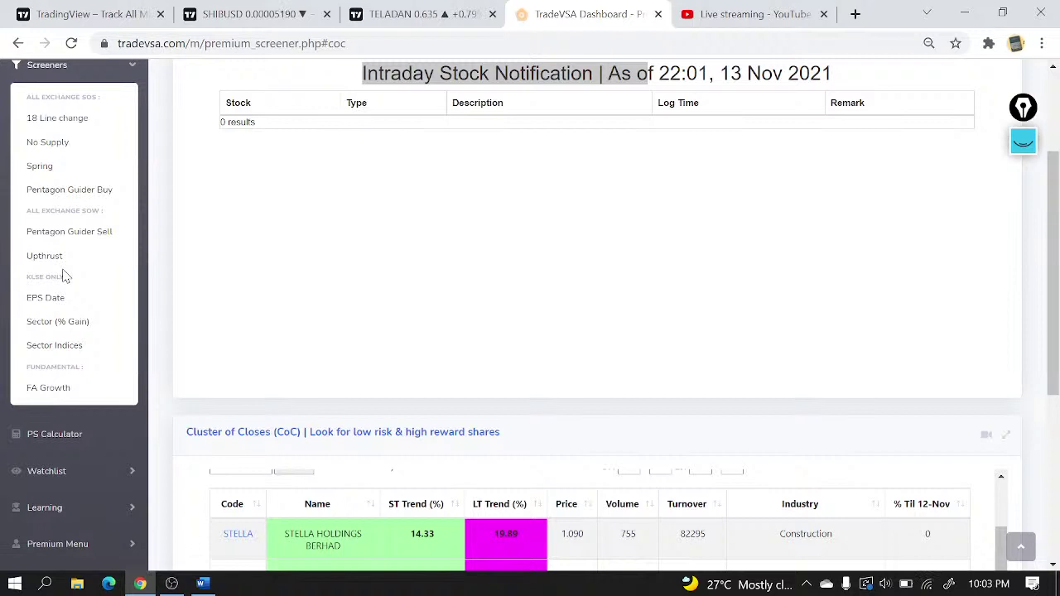
click(54, 348)
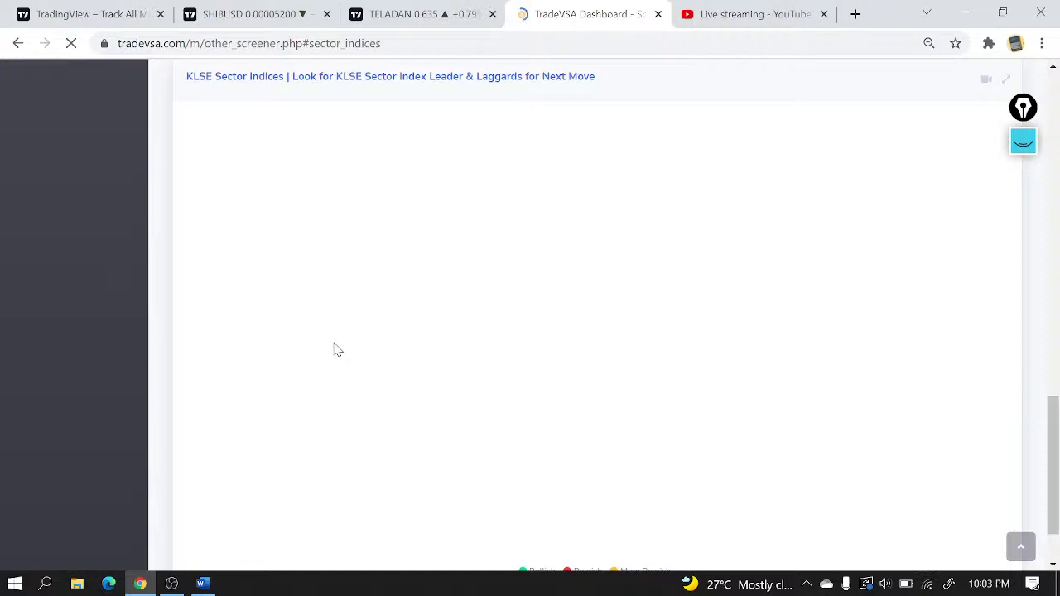
scroll(414, 307, up, 3)
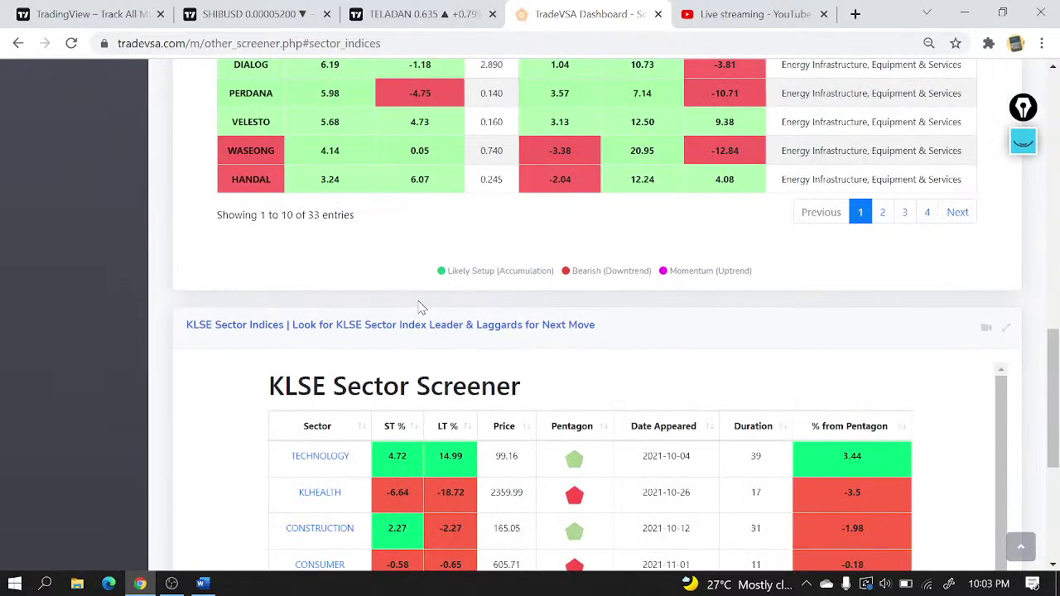
scroll(503, 358, up, 2)
scroll(539, 348, down, 6)
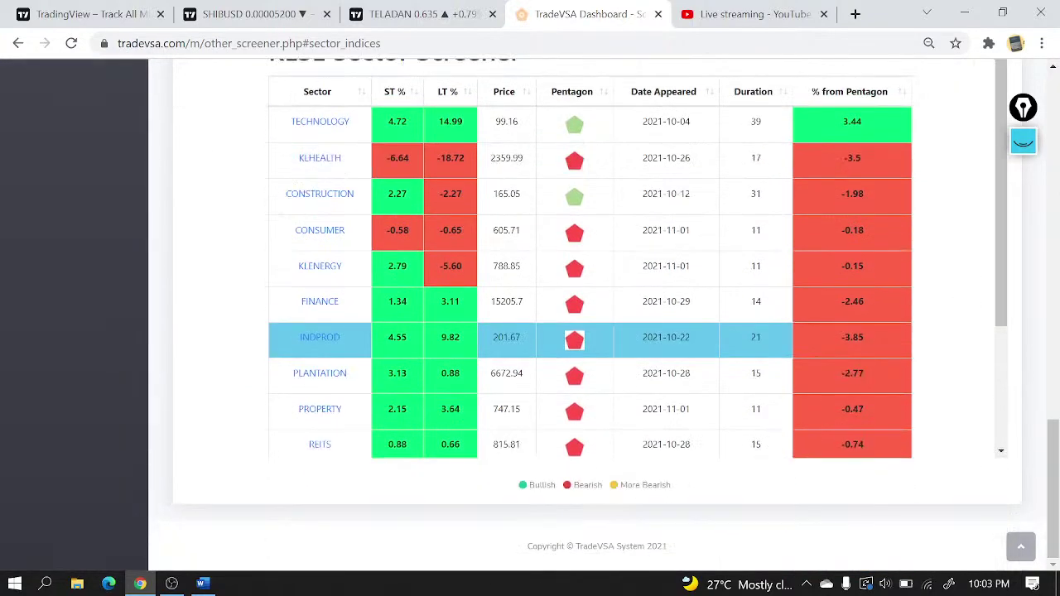
scroll(539, 373, up, 1)
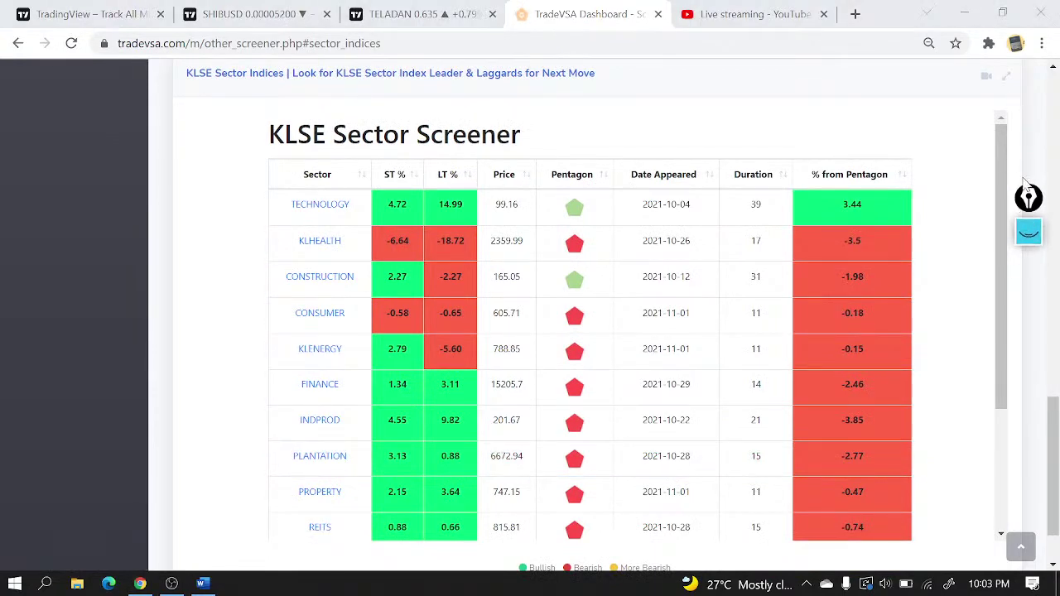
- Open the KLSE Sector Screener on its own full page and expand the TECHNOLOGY sector's Pentagon Guider chart
click(1006, 76)
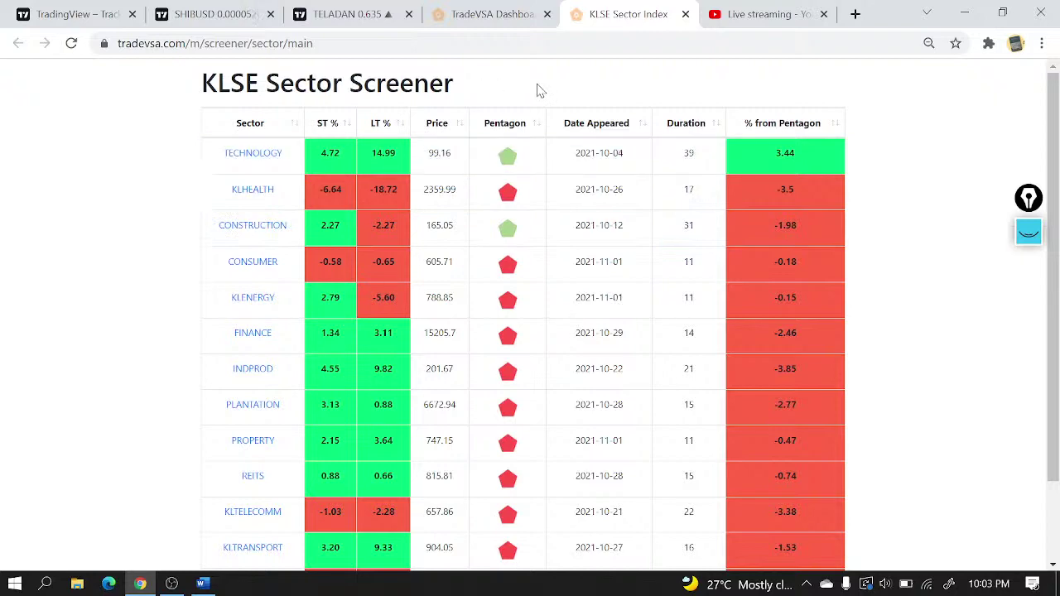
scroll(507, 165, down, 1)
scroll(507, 332, up, 1)
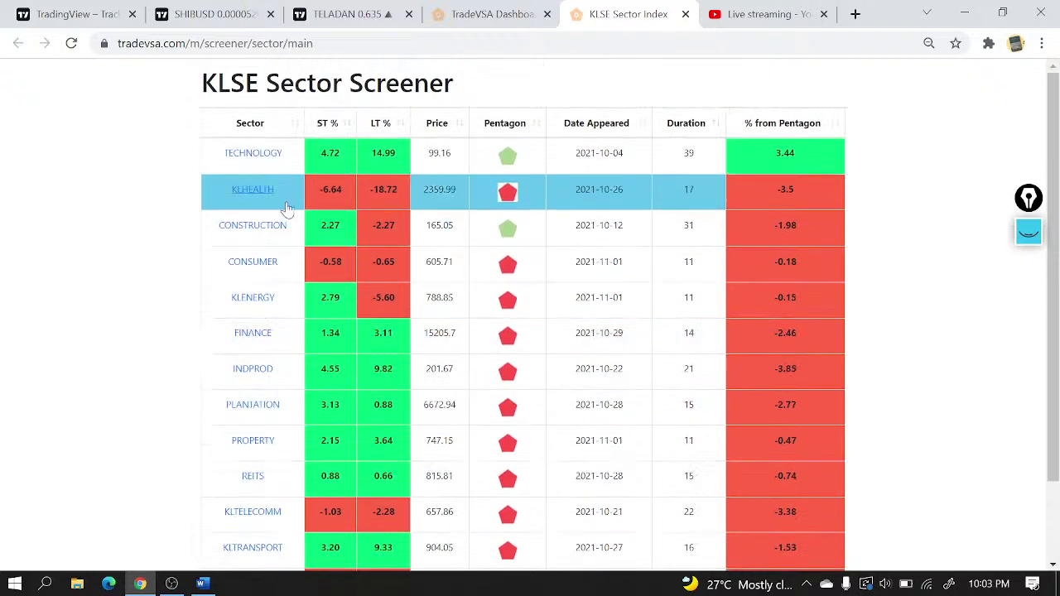
click(258, 162)
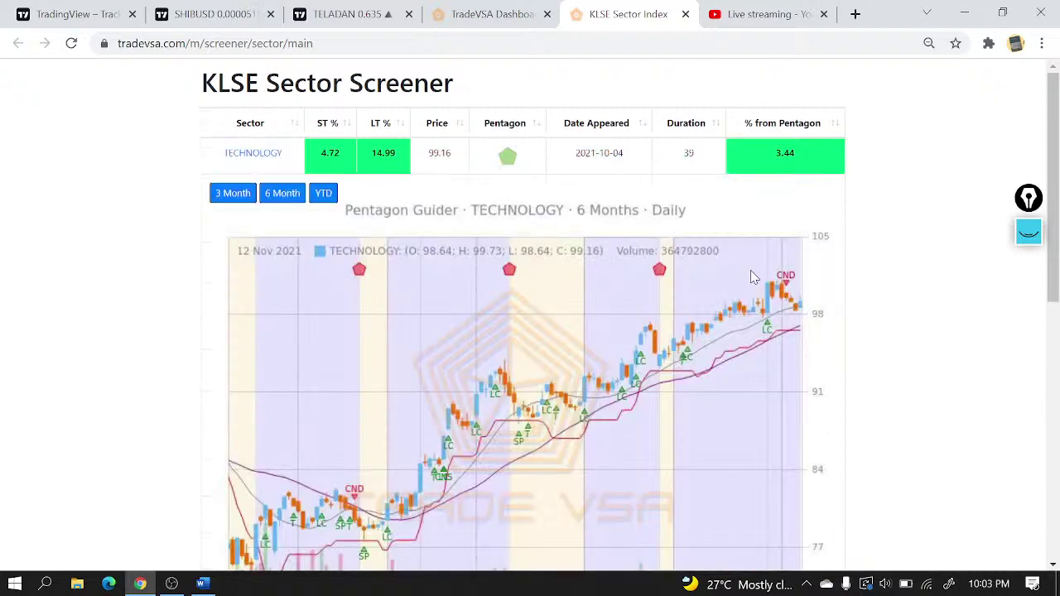
scroll(329, 204, down, 5)
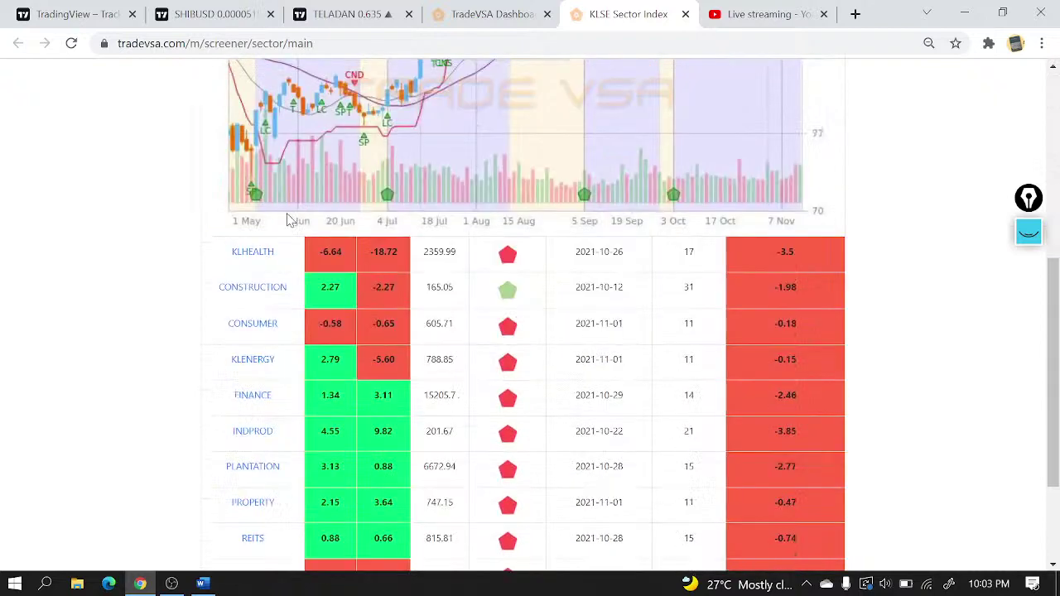
- Expand the CONSTRUCTION sector's chart, examine its recent price action, and collapse it again
click(249, 287)
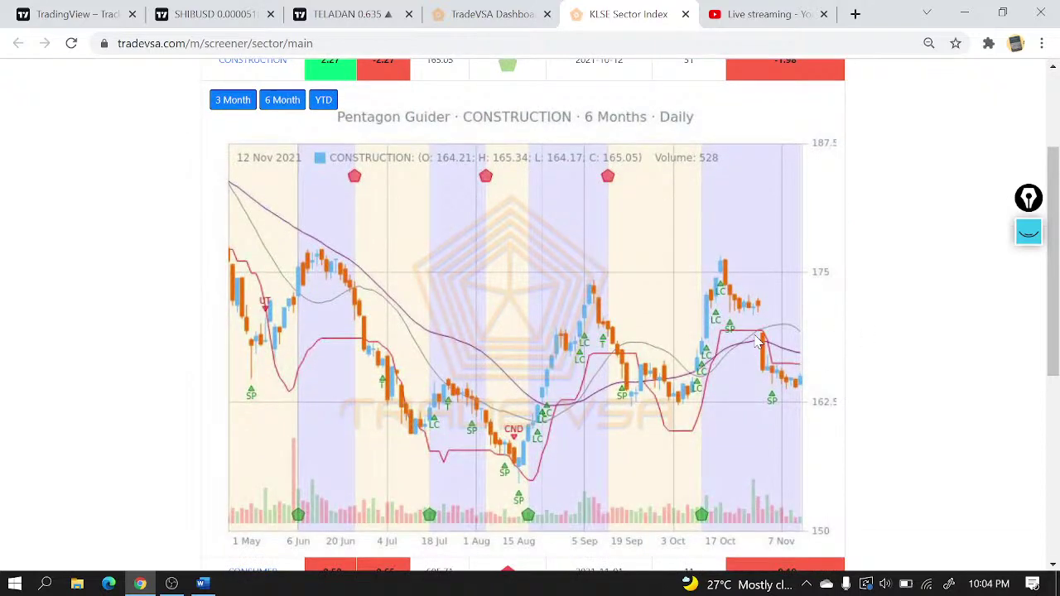
scroll(851, 190, up, 2)
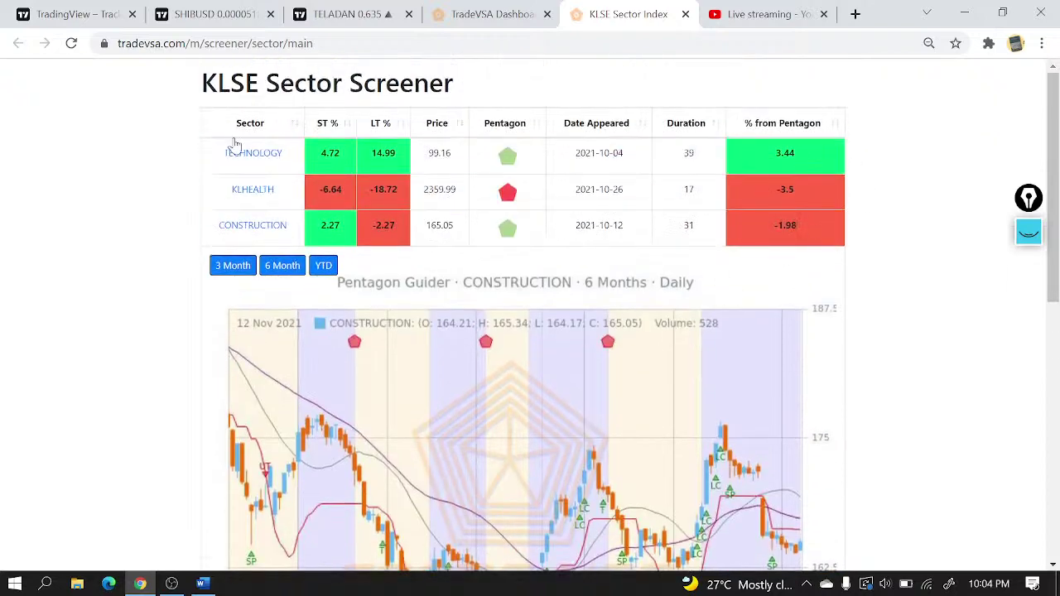
click(257, 236)
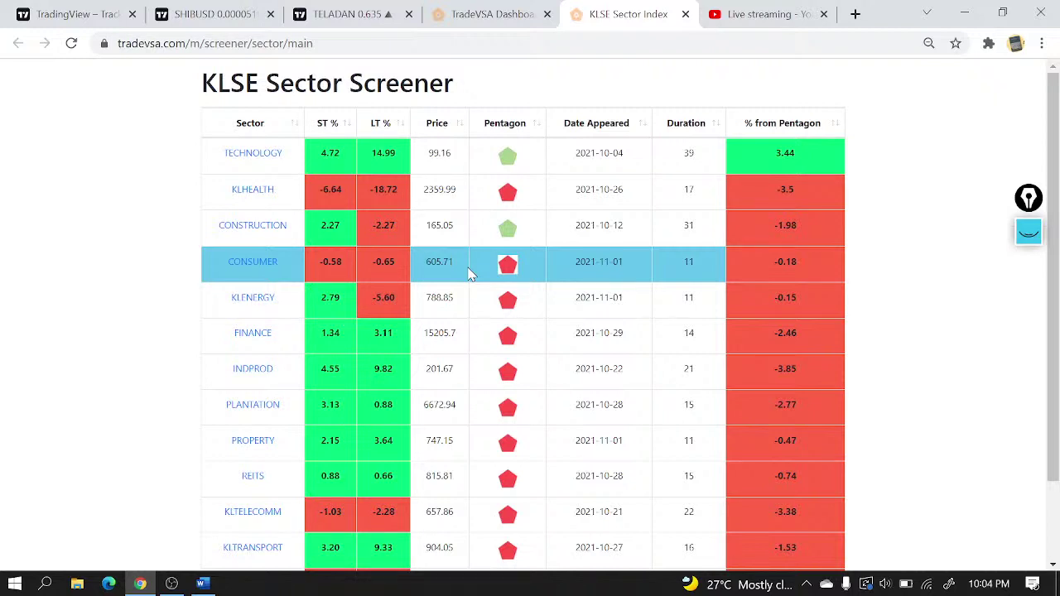
- Expand the KLCI index chart in the sector table and examine its 6-month price action
scroll(741, 290, down, 1)
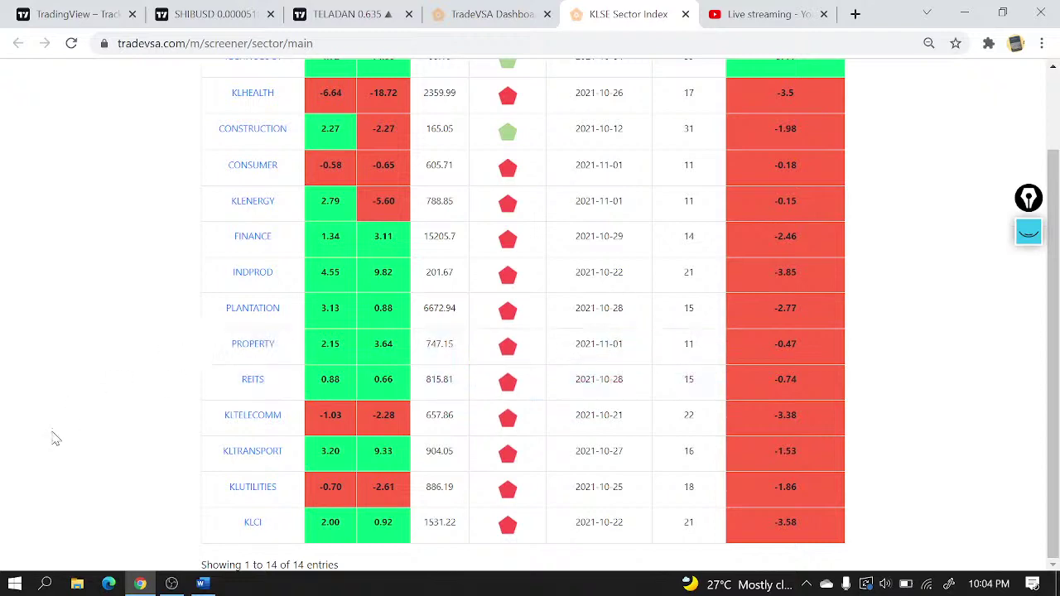
click(237, 524)
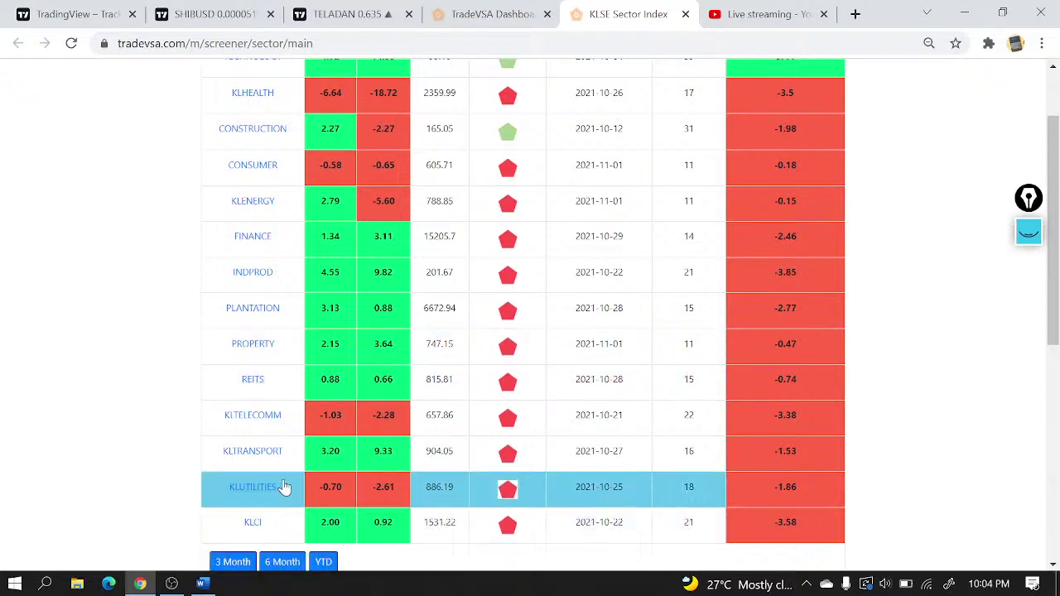
scroll(285, 485, down, 4)
scroll(315, 439, down, 1)
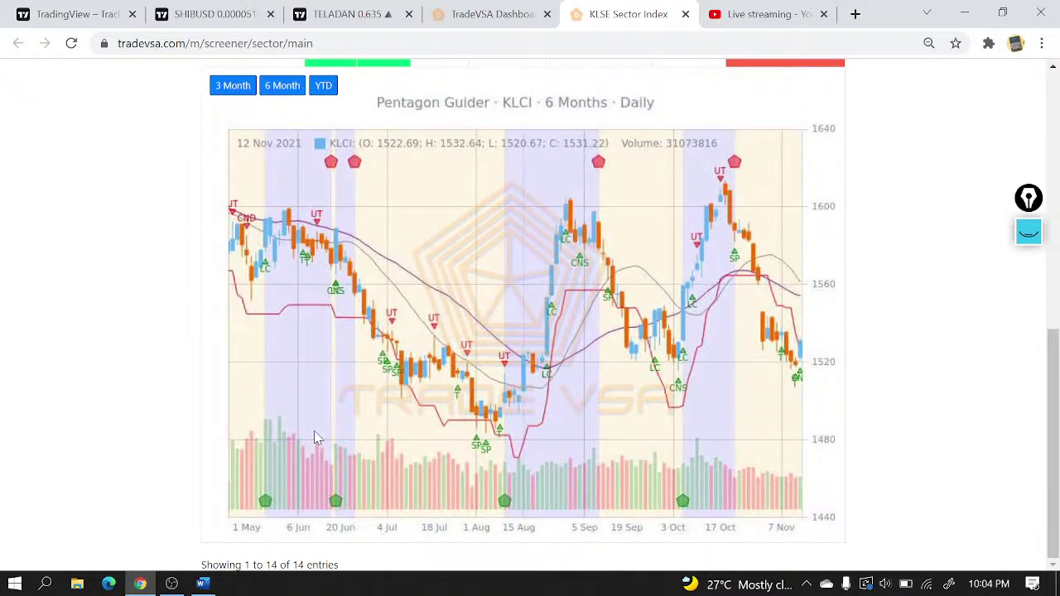
scroll(315, 439, up, 3)
scroll(323, 352, down, 3)
- Compare the KLCI chart over the YTD and 6 Month ranges, ending on the 3 Month range
click(319, 87)
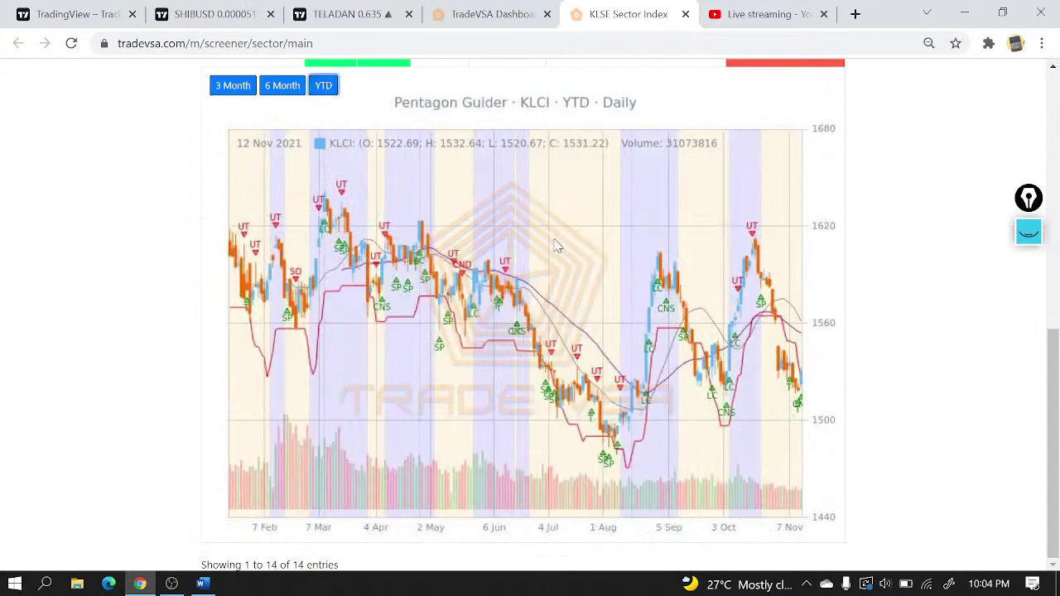
click(281, 86)
click(231, 87)
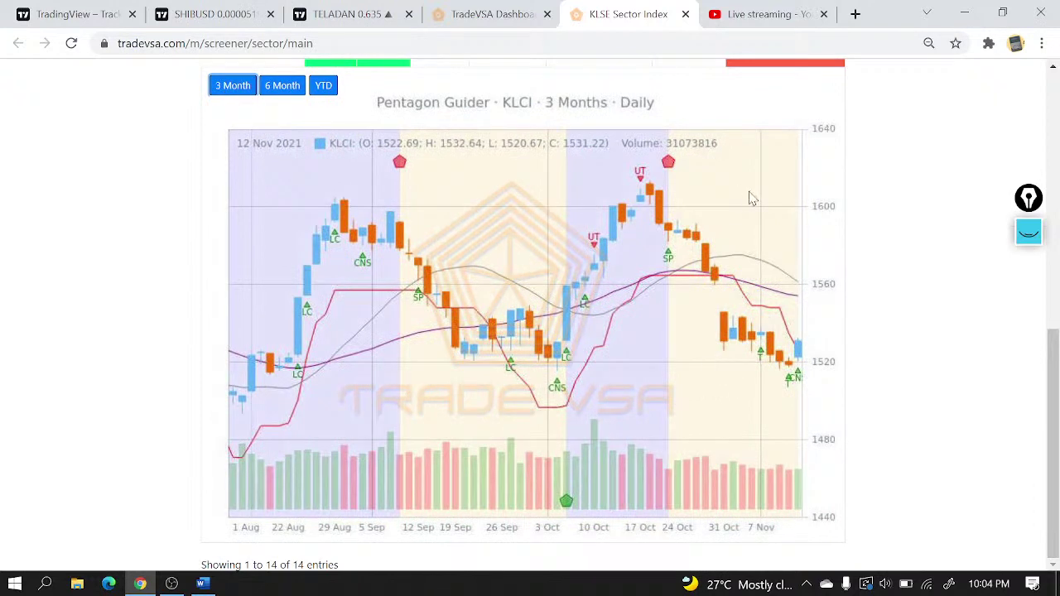
- Trace the KLCI price swings with the red annotation pen and circle the early-October low and the latest November candles
drag(1019, 213, 1017, 106)
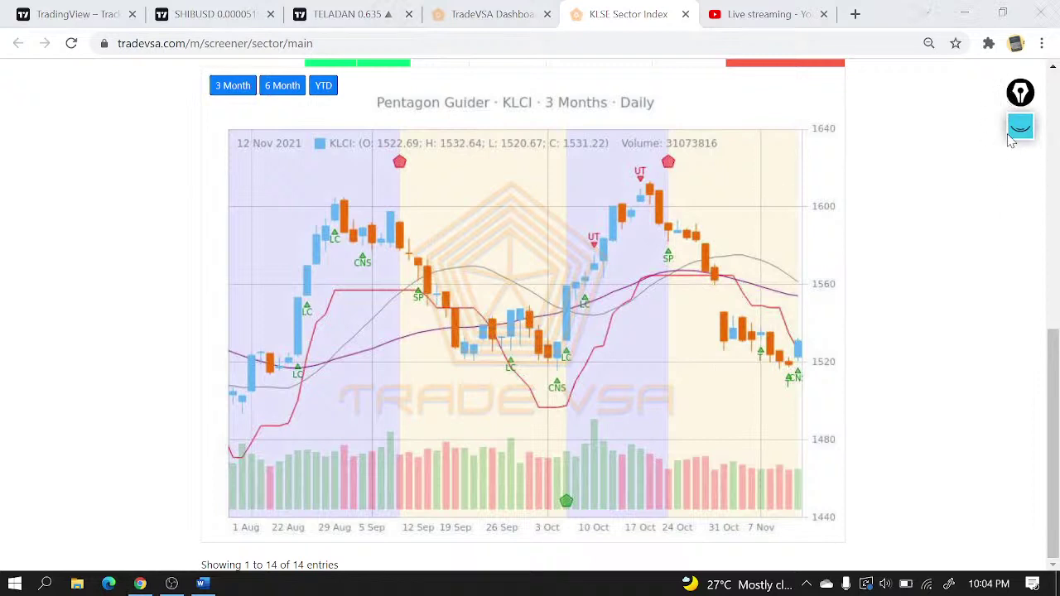
click(1019, 129)
mouse_move(1021, 177)
click(944, 189)
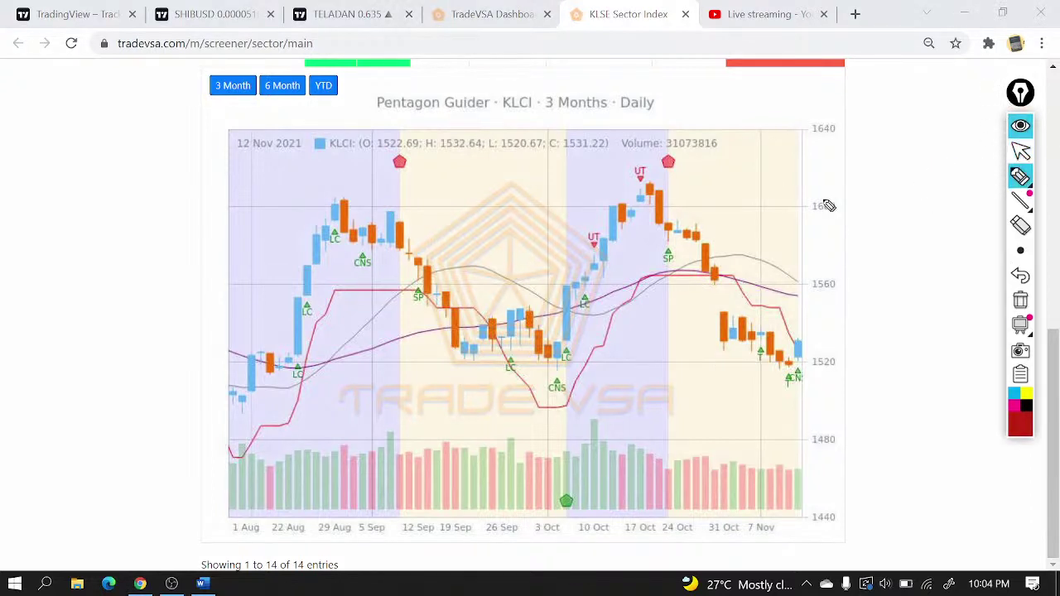
mouse_move(219, 419)
mouse_down()
mouse_move(358, 230)
mouse_move(627, 290)
mouse_move(793, 362)
mouse_up()
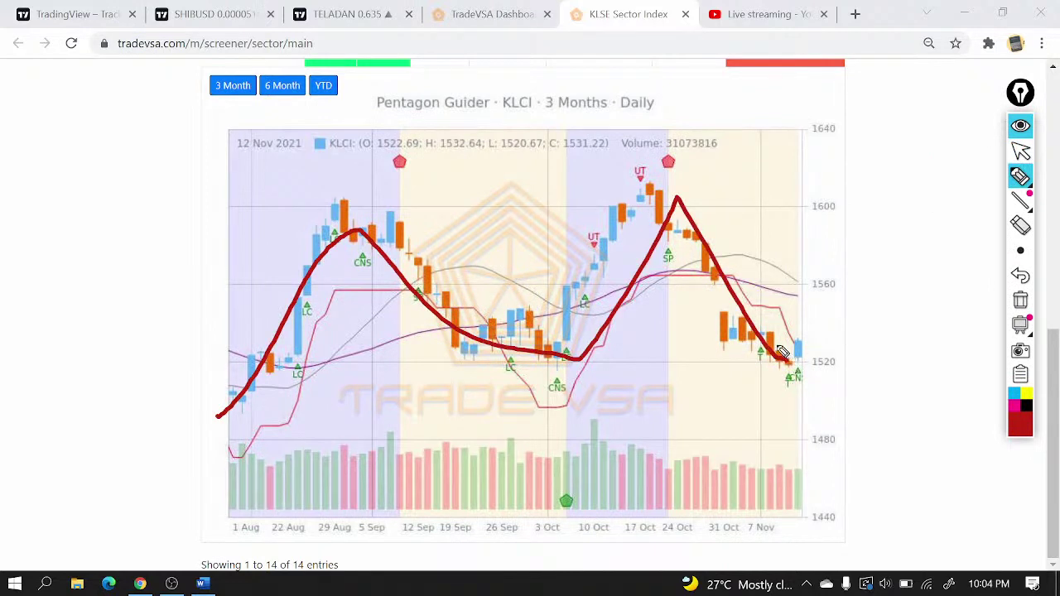
mouse_move(583, 354)
mouse_down()
mouse_move(534, 369)
mouse_move(580, 373)
mouse_move(560, 343)
mouse_up()
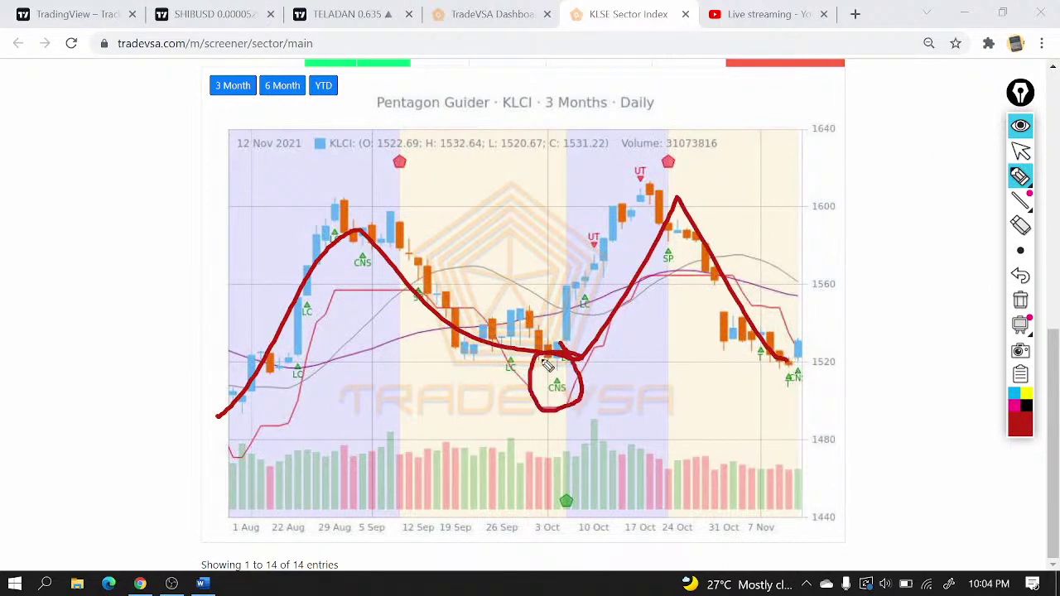
mouse_move(814, 343)
mouse_down()
mouse_move(787, 335)
mouse_move(854, 343)
mouse_move(740, 352)
mouse_up()
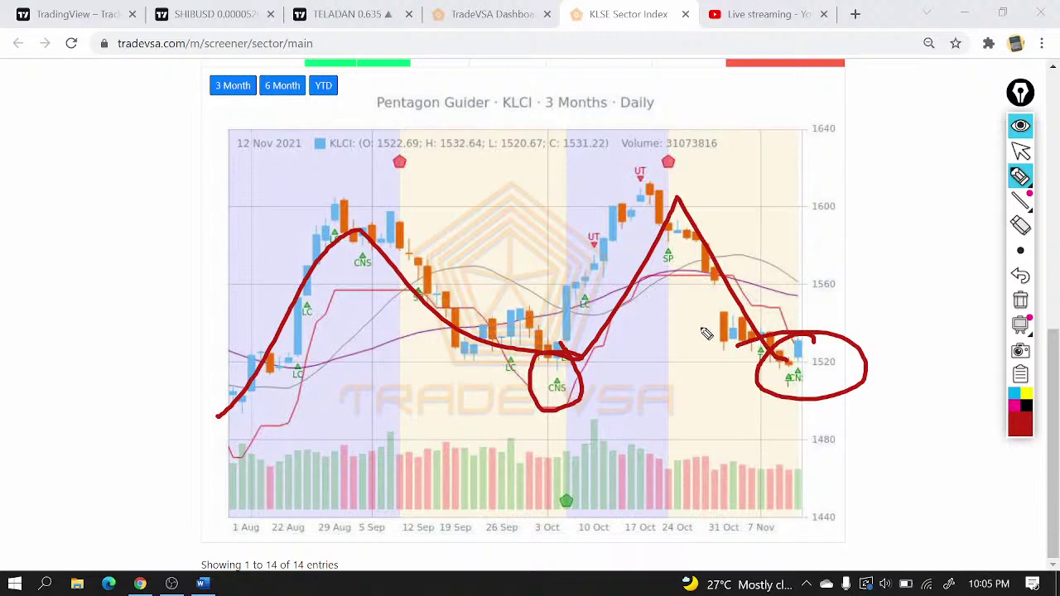
- Mark the October breakout and rally on the KLCI chart, clear the ink, underline the early-October and November lows, and clear the ink again
mouse_move(584, 302)
mouse_down()
mouse_move(557, 278)
mouse_move(587, 337)
mouse_move(585, 285)
mouse_move(653, 200)
mouse_move(651, 215)
mouse_up()
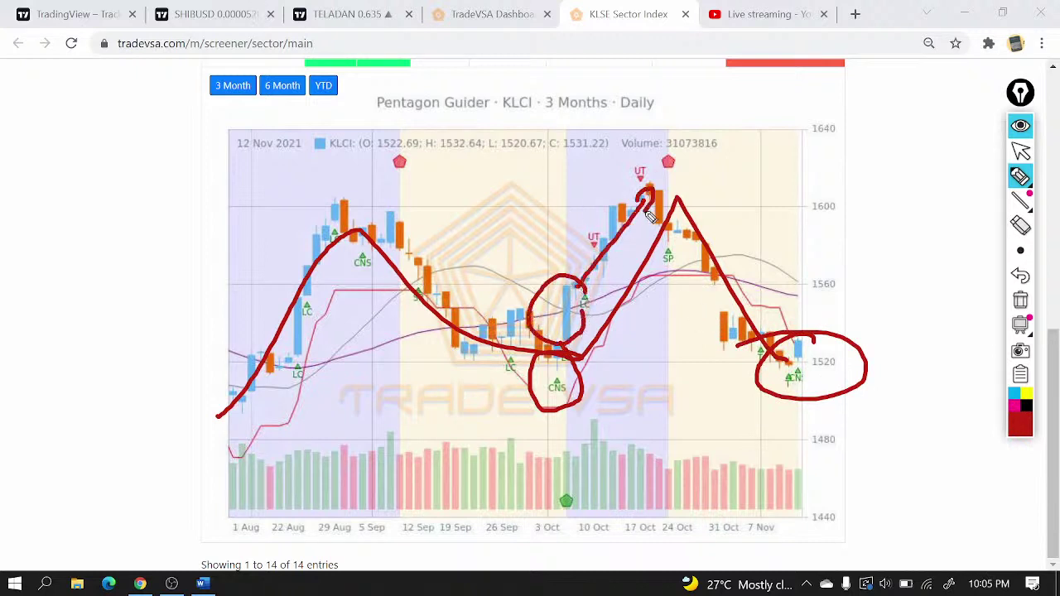
click(1020, 301)
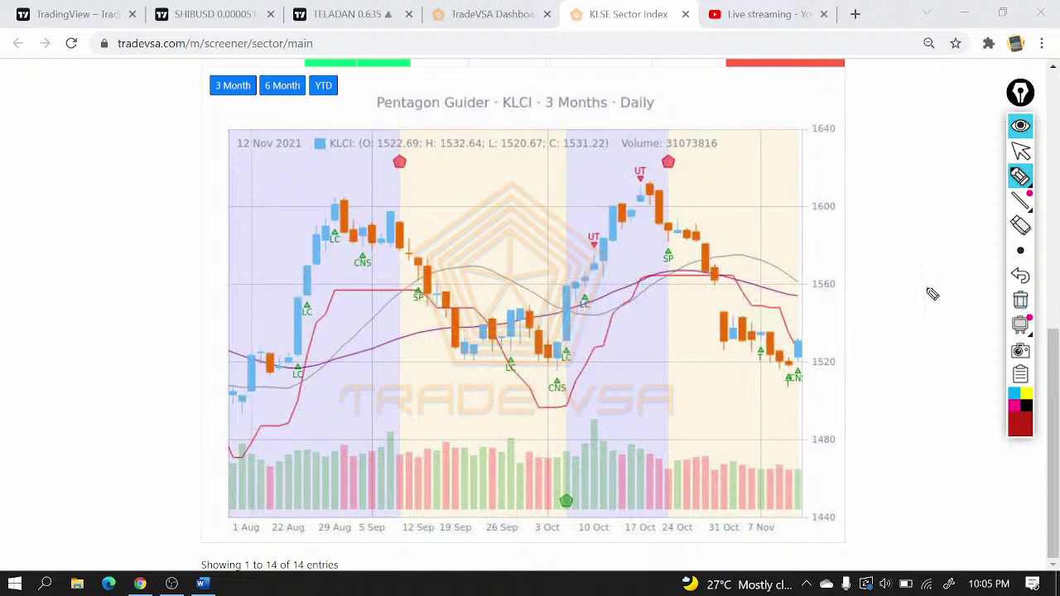
mouse_move(1013, 184)
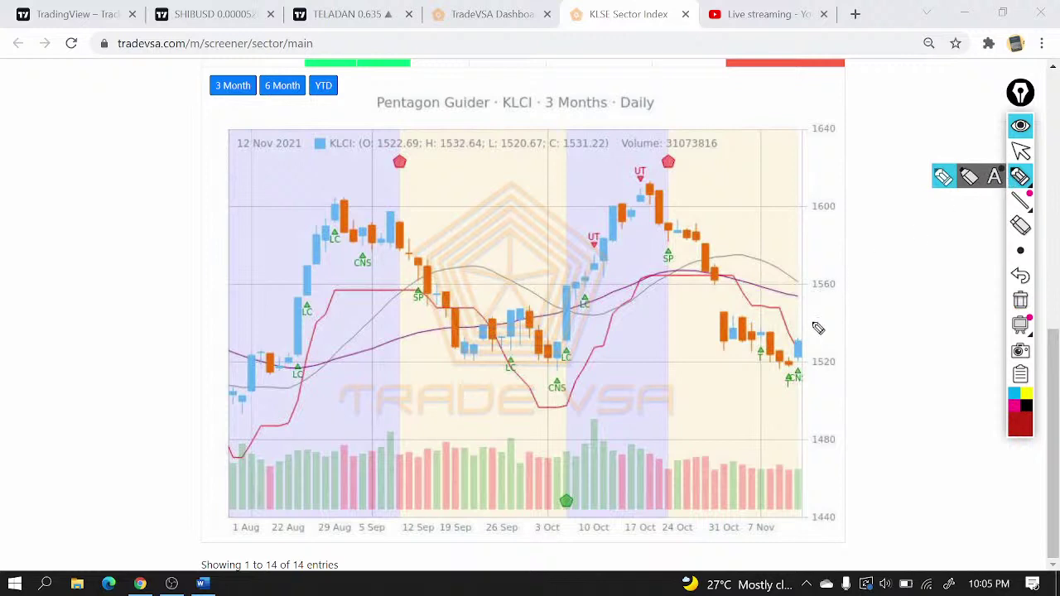
drag(524, 366, 588, 365)
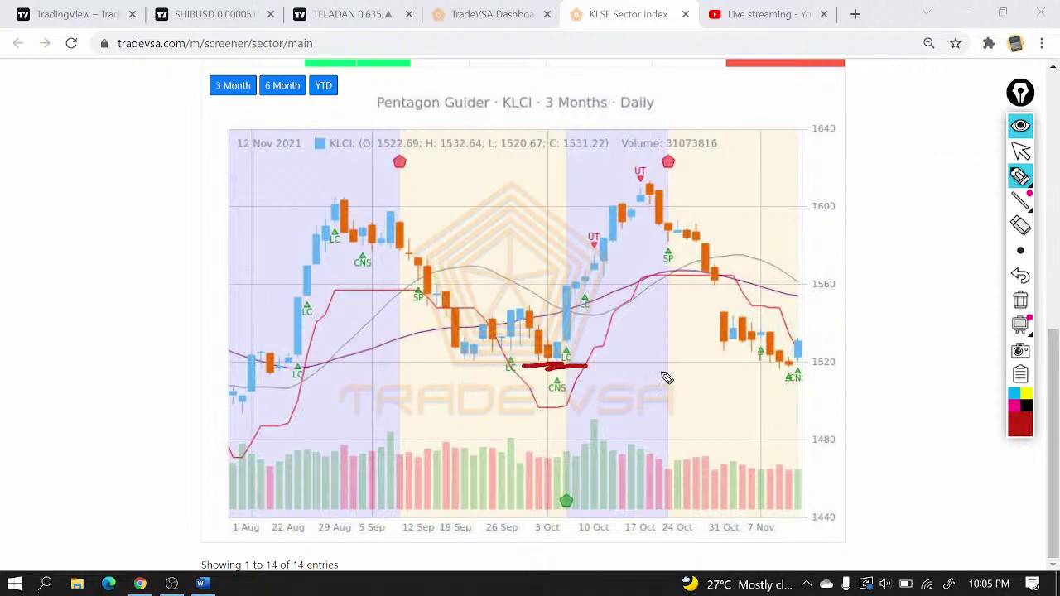
mouse_move(756, 369)
mouse_down()
mouse_move(848, 369)
mouse_move(815, 369)
mouse_up()
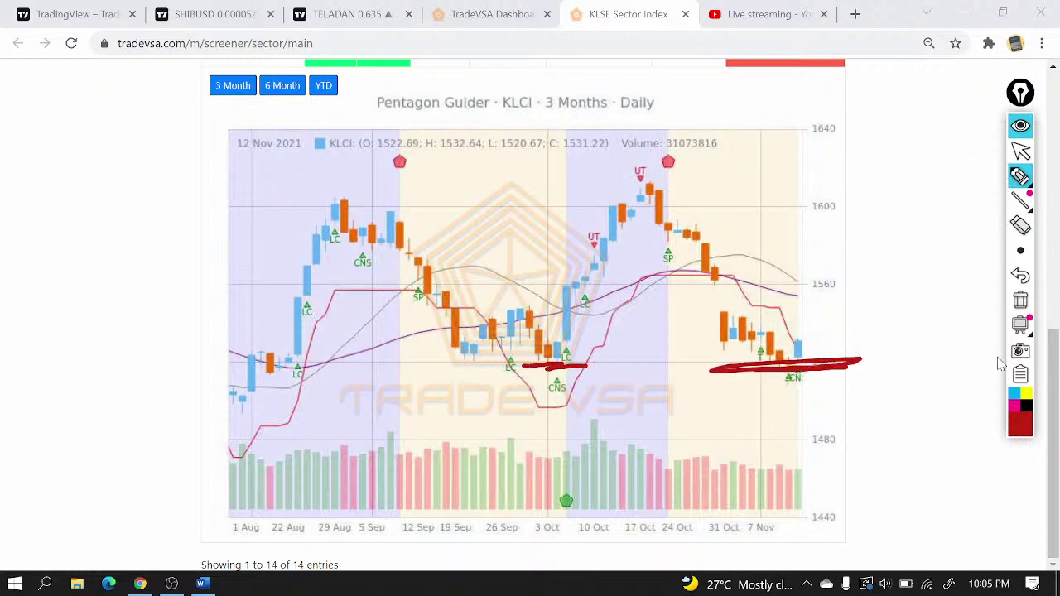
click(1020, 300)
click(1021, 151)
- Circle CONSTRUCTION's pentagon and its % from Pentagon value, underline the same two cells for TECHNOLOGY, and clear the ink
scroll(828, 298, up, 3)
scroll(829, 298, up, 3)
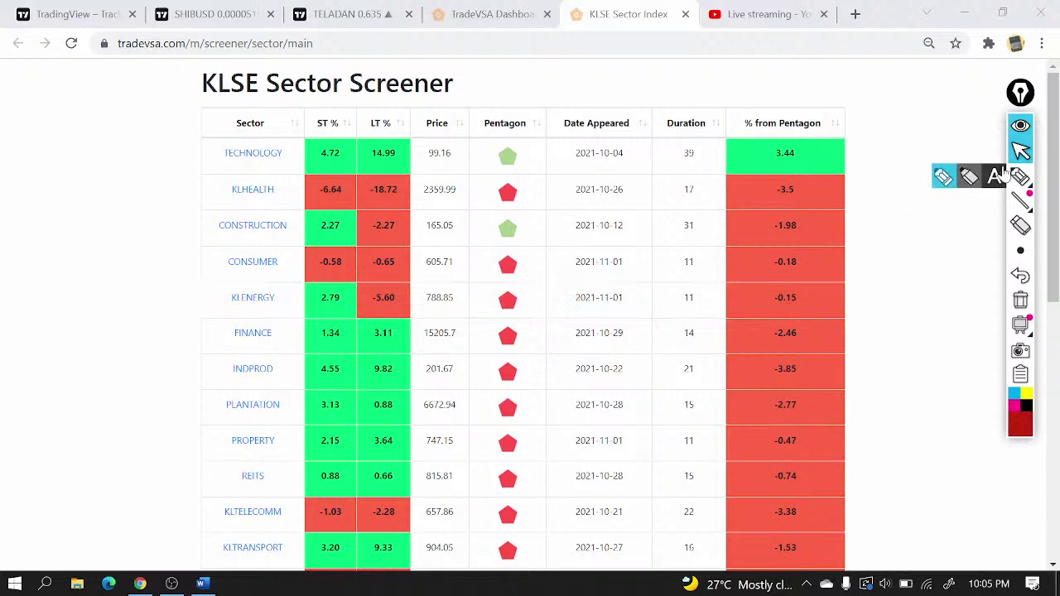
click(1012, 174)
mouse_move(525, 213)
mouse_down()
mouse_move(495, 217)
mouse_move(497, 245)
mouse_move(529, 222)
mouse_up()
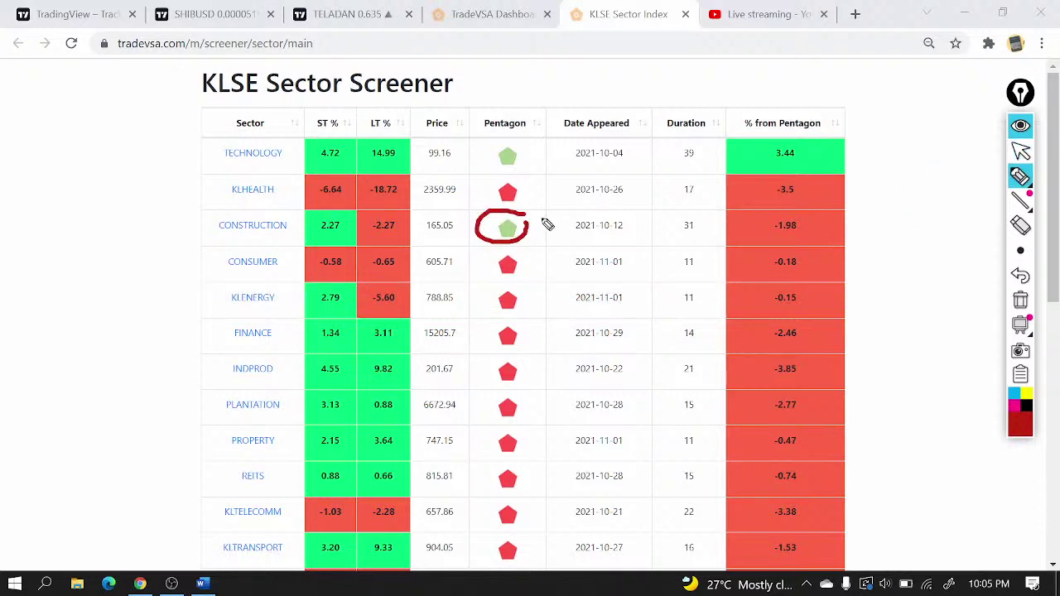
mouse_move(820, 218)
mouse_down()
mouse_move(791, 217)
mouse_move(769, 240)
mouse_move(822, 228)
mouse_up()
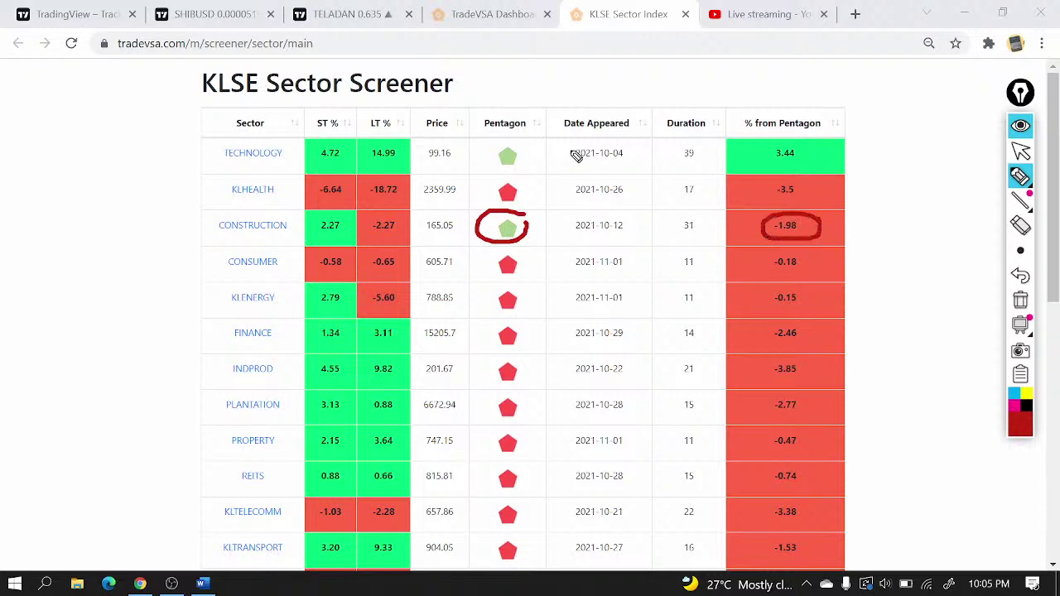
drag(499, 168, 527, 176)
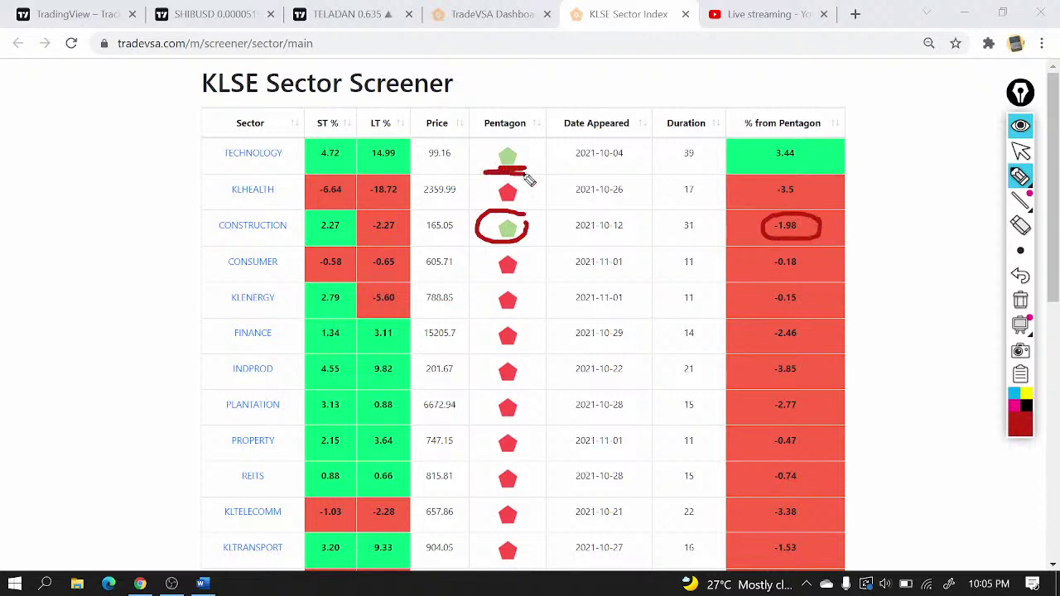
drag(771, 167, 826, 171)
click(1020, 299)
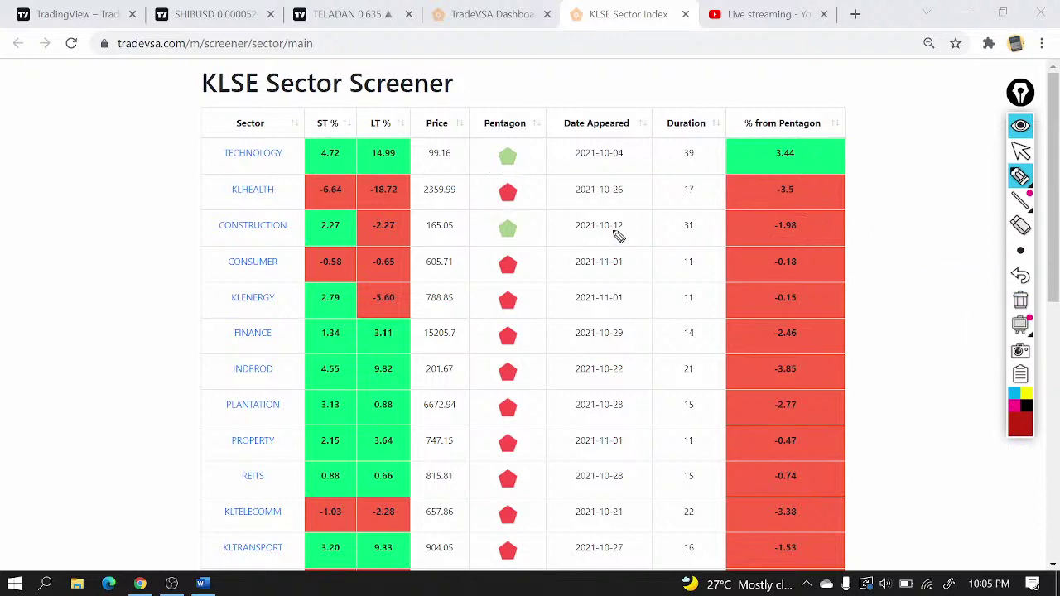
click(1021, 151)
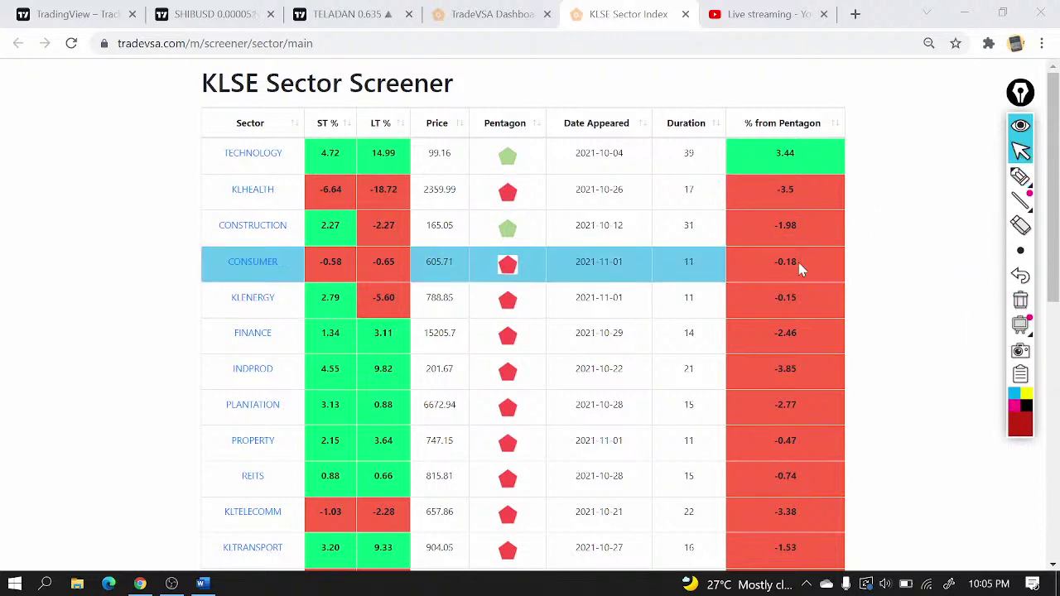
- Underline the PROPERTY sector's name and pentagon with the red pen and circle its % from Pentagon value
scroll(798, 273, down, 2)
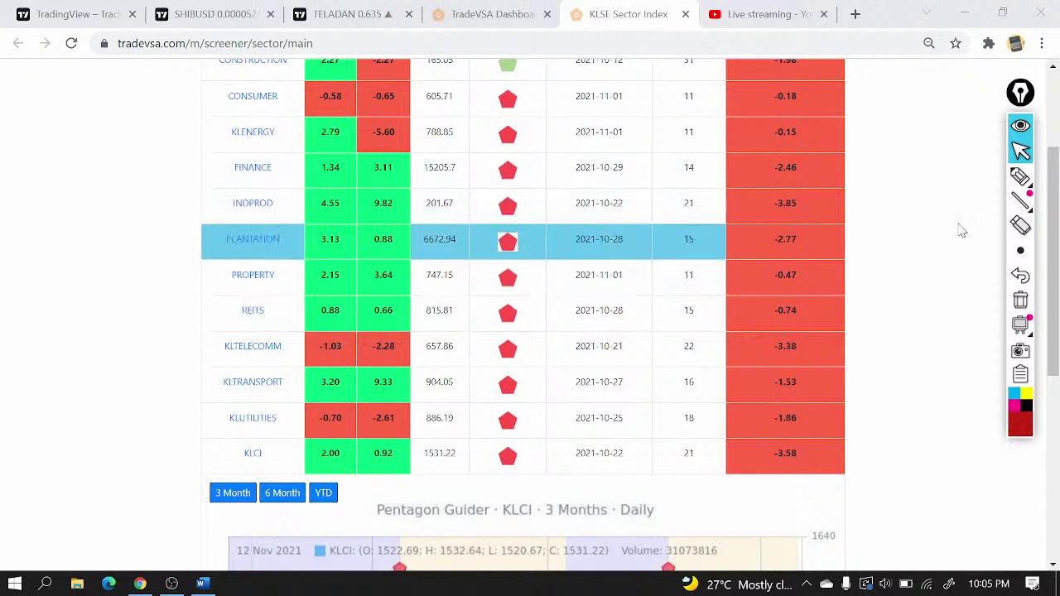
mouse_move(1019, 174)
click(943, 176)
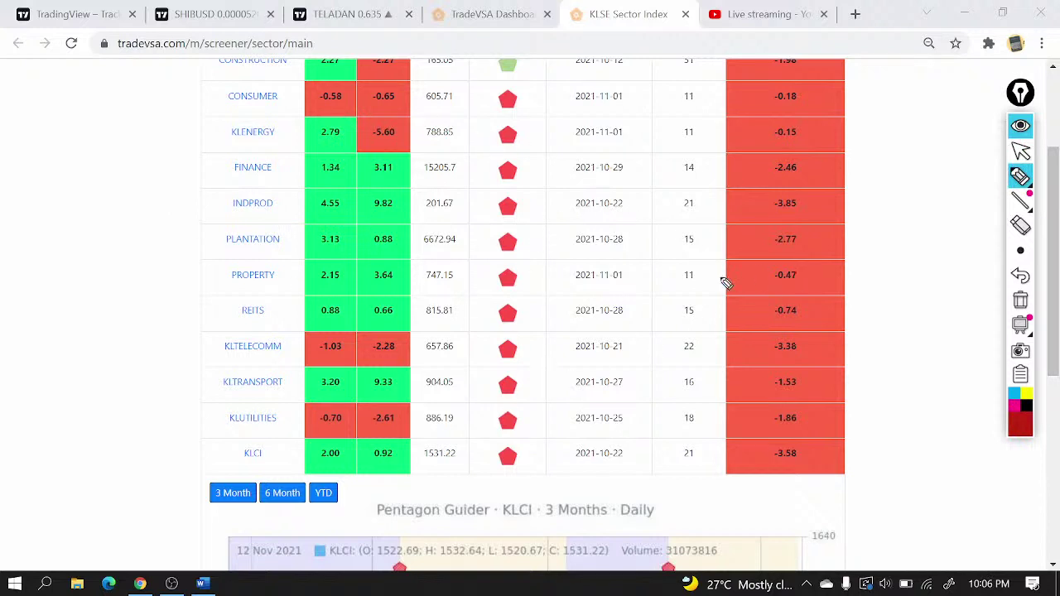
drag(241, 287, 255, 289)
mouse_move(491, 292)
mouse_down()
mouse_move(515, 292)
mouse_move(489, 292)
mouse_up()
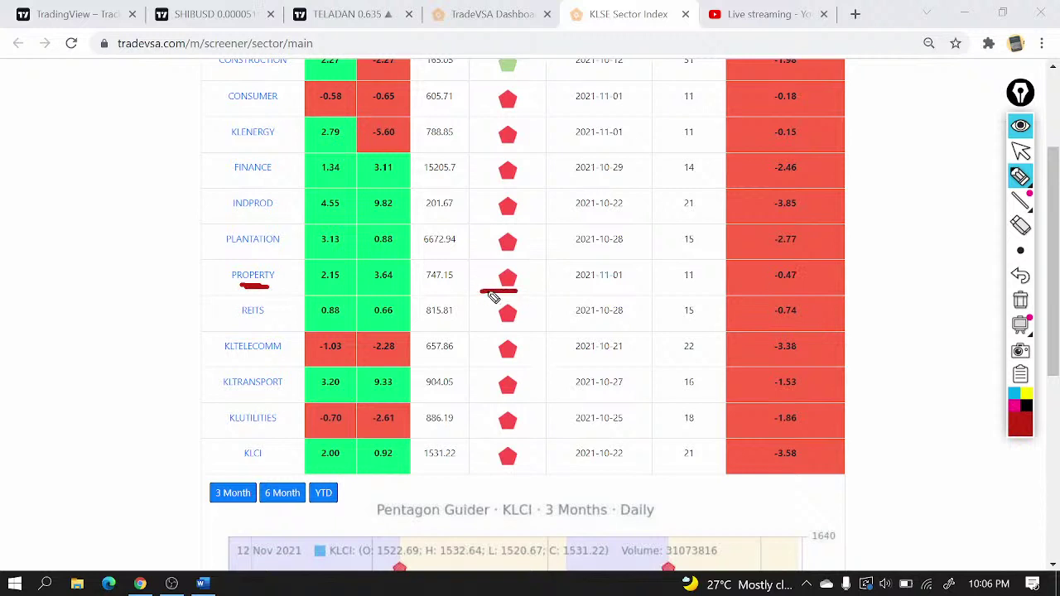
mouse_move(810, 278)
mouse_down()
mouse_move(775, 264)
mouse_move(750, 286)
mouse_move(808, 274)
mouse_move(777, 270)
mouse_up()
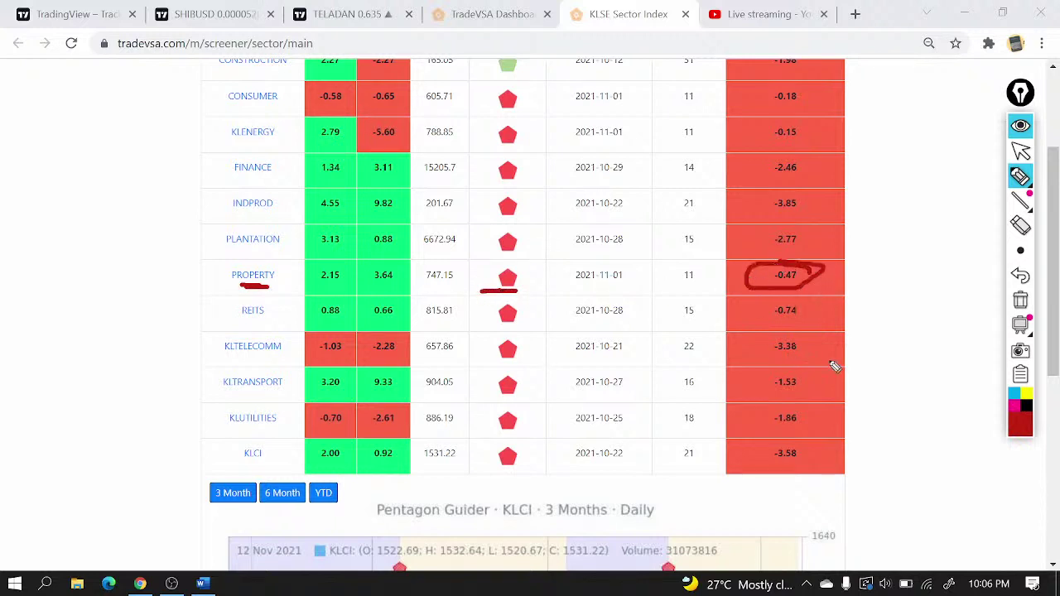
- Circle the KLTELECOMM sector's name, pentagon and % from Pentagon value
mouse_move(284, 331)
mouse_down()
mouse_move(268, 363)
mouse_move(232, 362)
mouse_move(199, 335)
mouse_move(219, 362)
mouse_up()
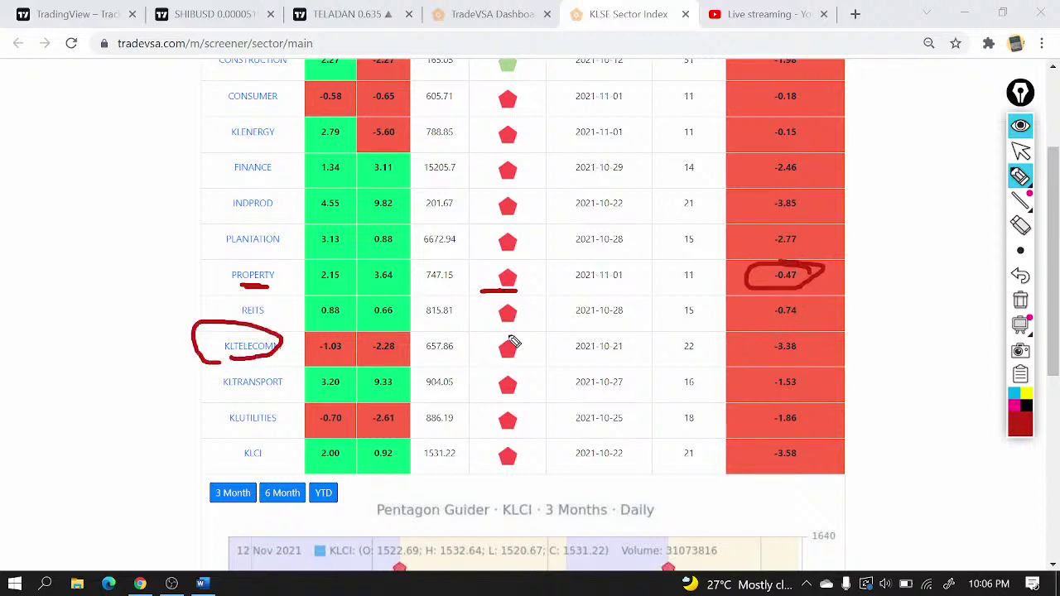
mouse_move(511, 336)
mouse_down()
mouse_move(511, 360)
mouse_move(501, 341)
mouse_up()
mouse_move(818, 345)
mouse_down()
mouse_move(777, 336)
mouse_move(823, 342)
mouse_move(802, 341)
mouse_up()
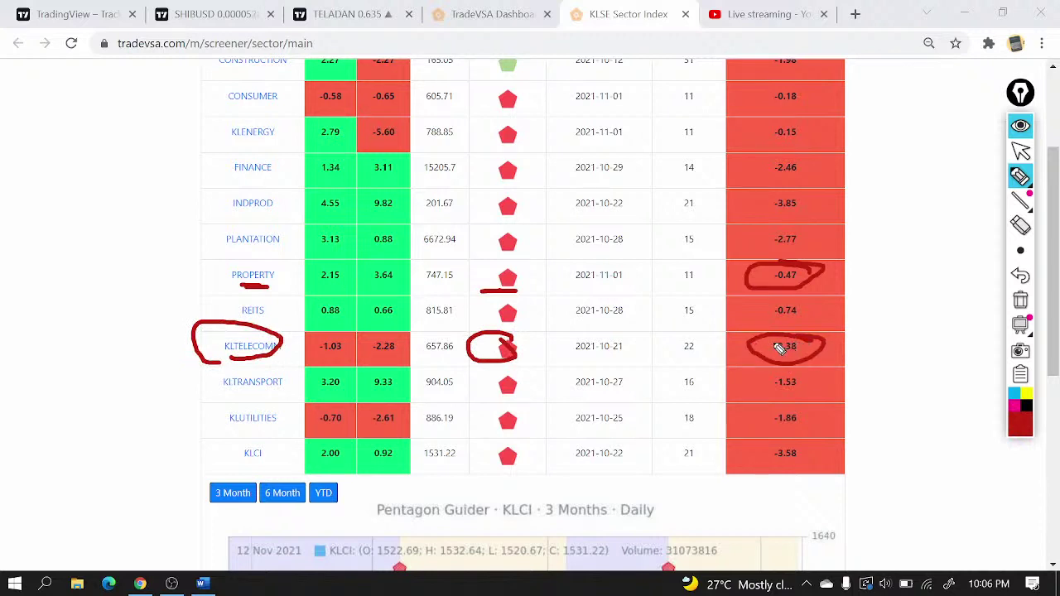
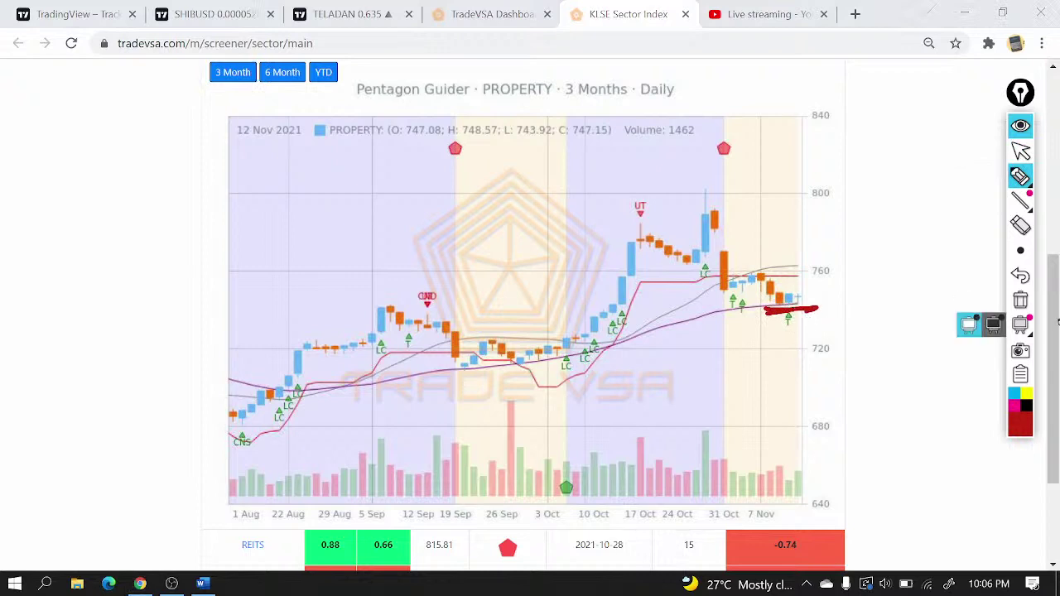
- Clear the ink from the 3-month PROPERTY chart and circle the green pentagon at early October
click(1020, 299)
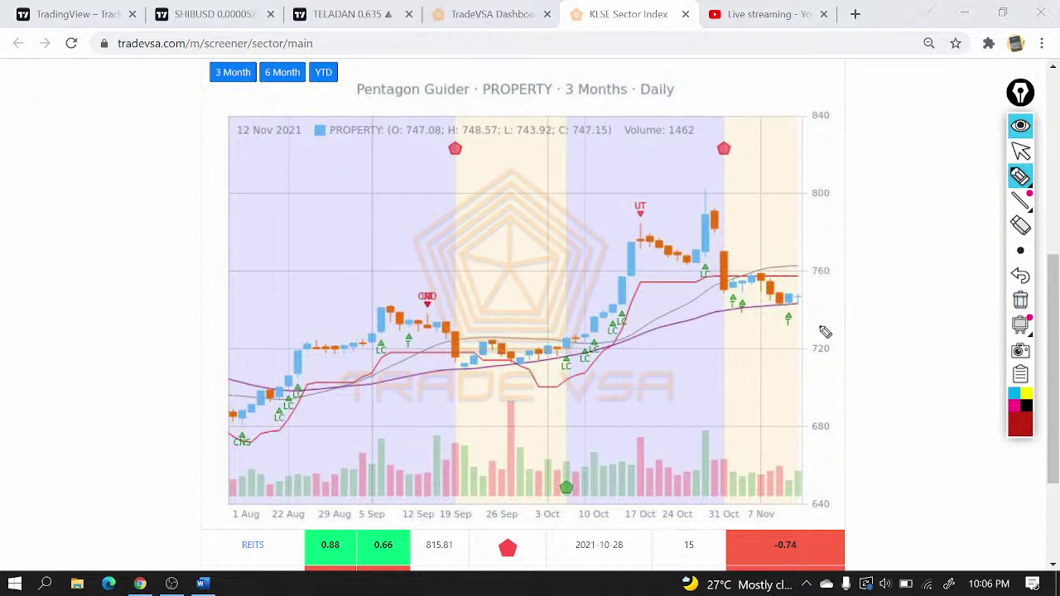
mouse_move(580, 486)
mouse_down()
mouse_move(535, 501)
mouse_move(586, 492)
mouse_up()
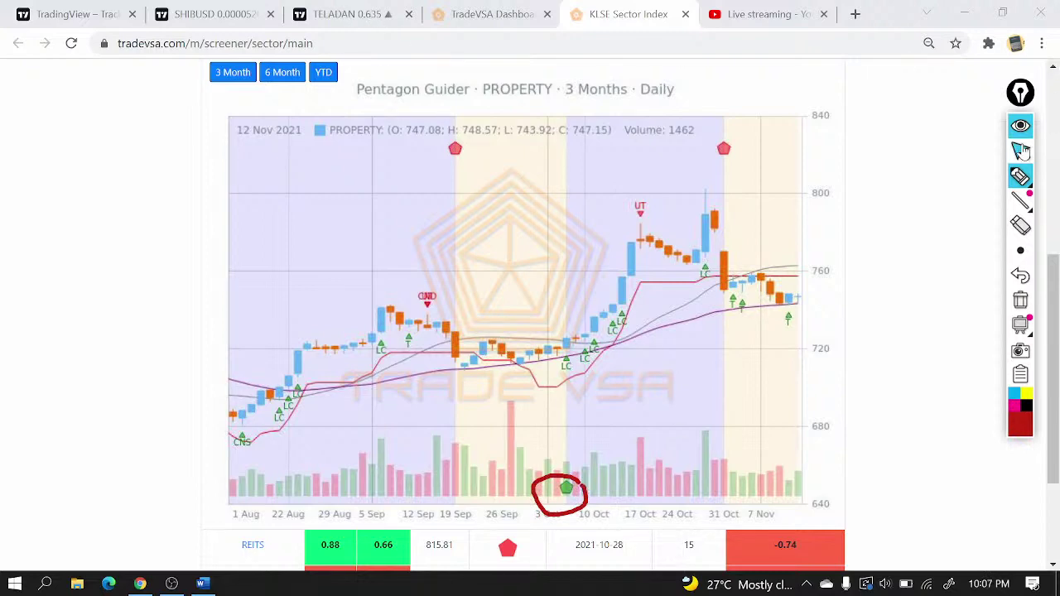
click(1021, 150)
- Switch to the TELADAN chart in TradingView, annotate the price action around October with the red pen, and clear all ink
click(346, 12)
scroll(769, 268, up, 5)
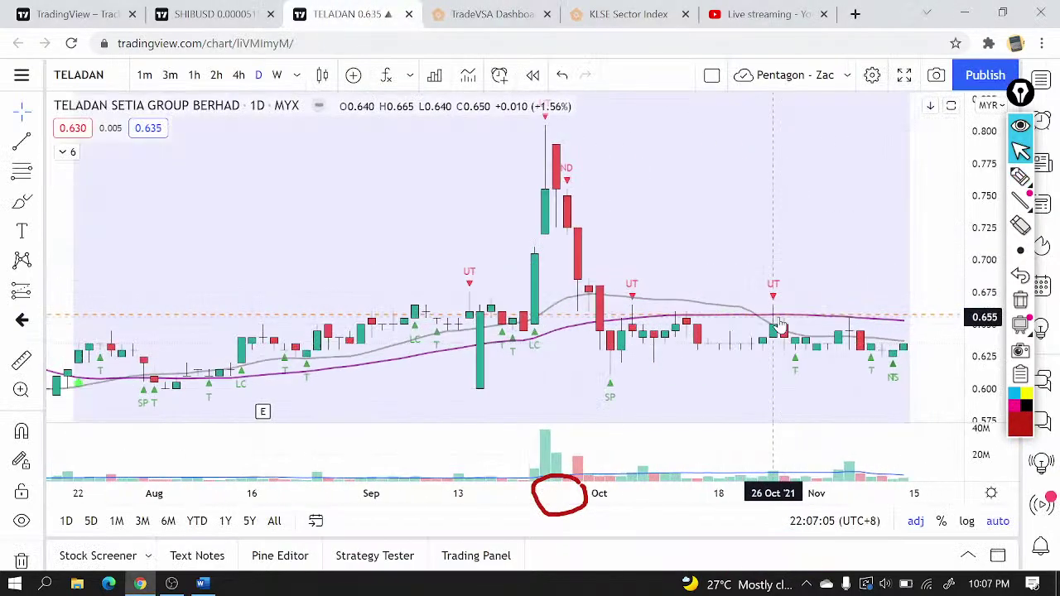
click(1021, 176)
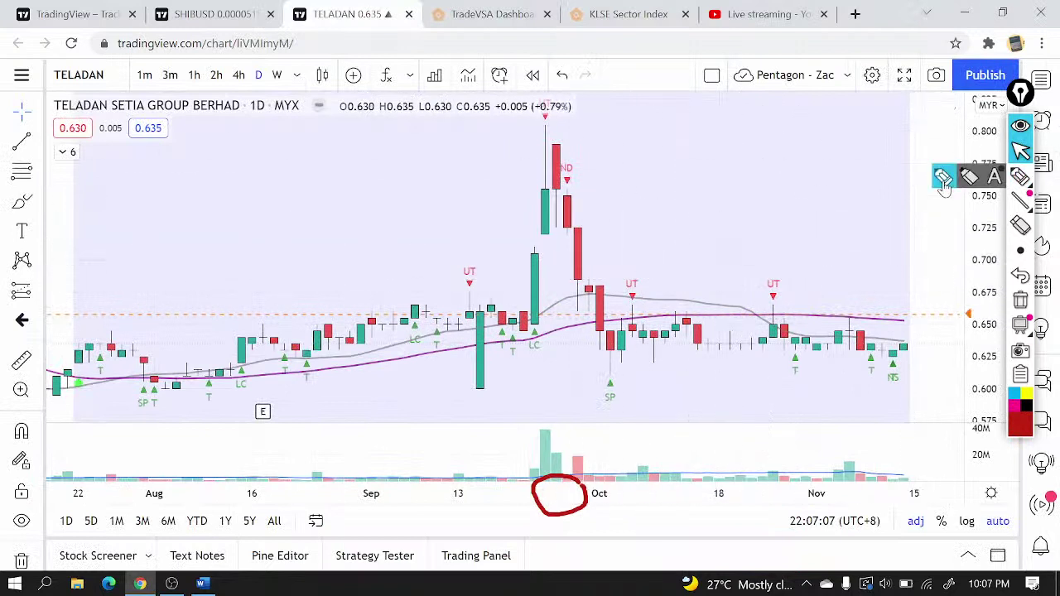
drag(538, 315, 626, 294)
mouse_move(627, 242)
mouse_down()
mouse_move(630, 263)
mouse_move(671, 263)
mouse_move(726, 242)
mouse_move(772, 258)
mouse_up()
drag(628, 325, 681, 315)
mouse_move(656, 365)
mouse_down()
mouse_move(679, 386)
mouse_move(675, 417)
mouse_up()
mouse_move(703, 383)
mouse_down()
mouse_move(705, 407)
mouse_move(703, 383)
mouse_move(783, 408)
mouse_up()
click(1019, 301)
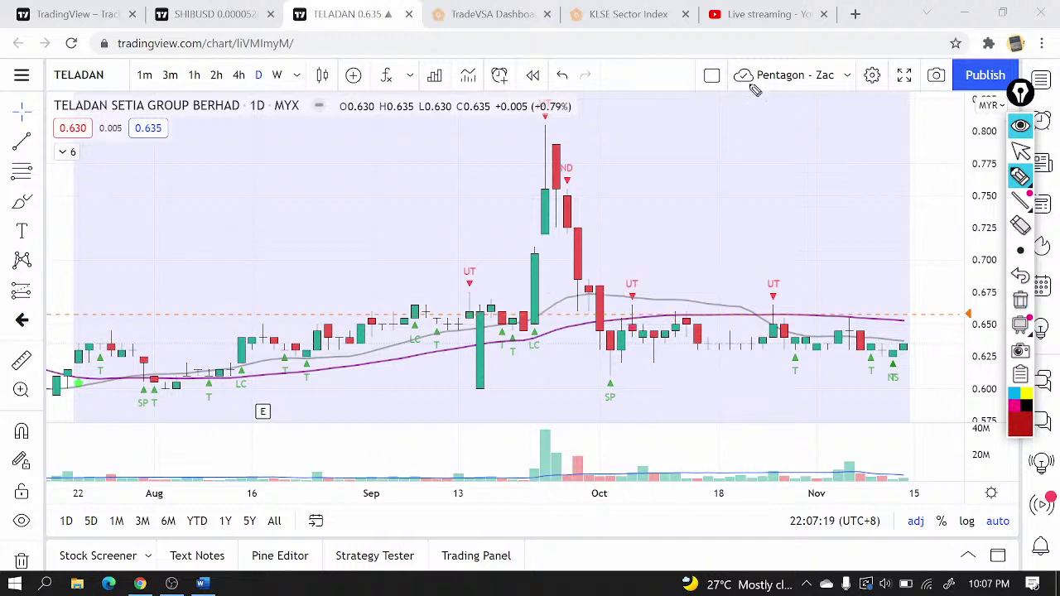
click(1021, 150)
- Return to the KLSE Sector Index and trace the PROPERTY chart's price swings, circling the early-October candles and the green pentagon
click(630, 14)
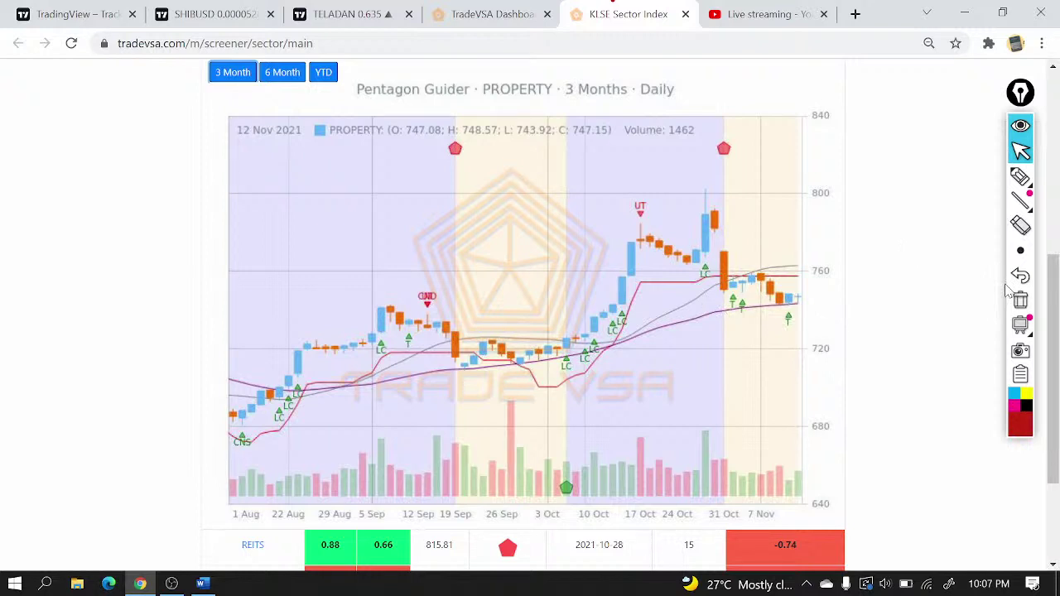
mouse_move(1021, 176)
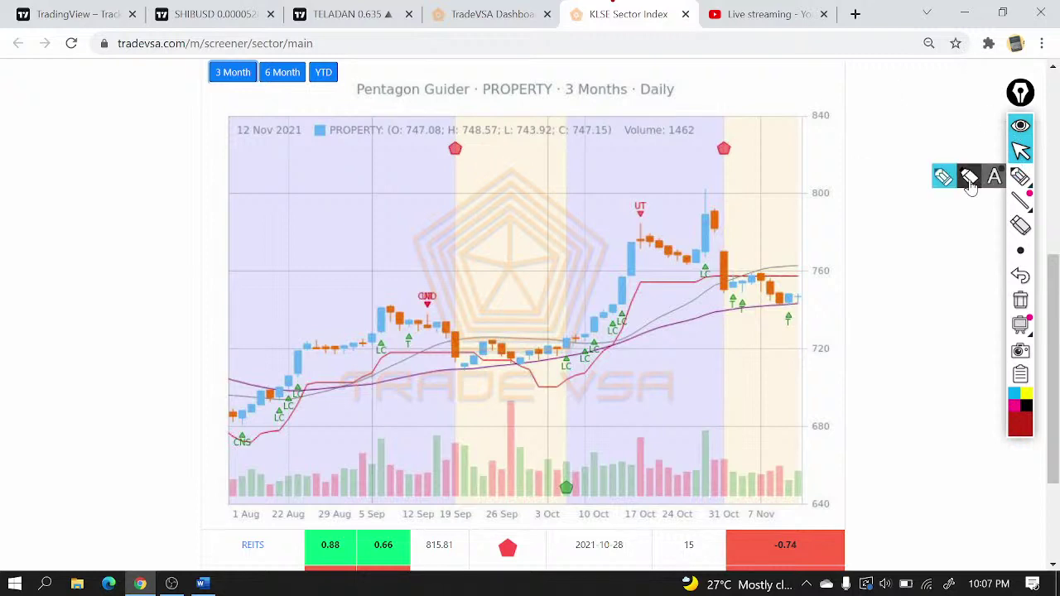
click(971, 184)
mouse_move(231, 432)
mouse_down()
mouse_move(321, 378)
mouse_move(395, 305)
mouse_move(491, 355)
mouse_move(575, 346)
mouse_up()
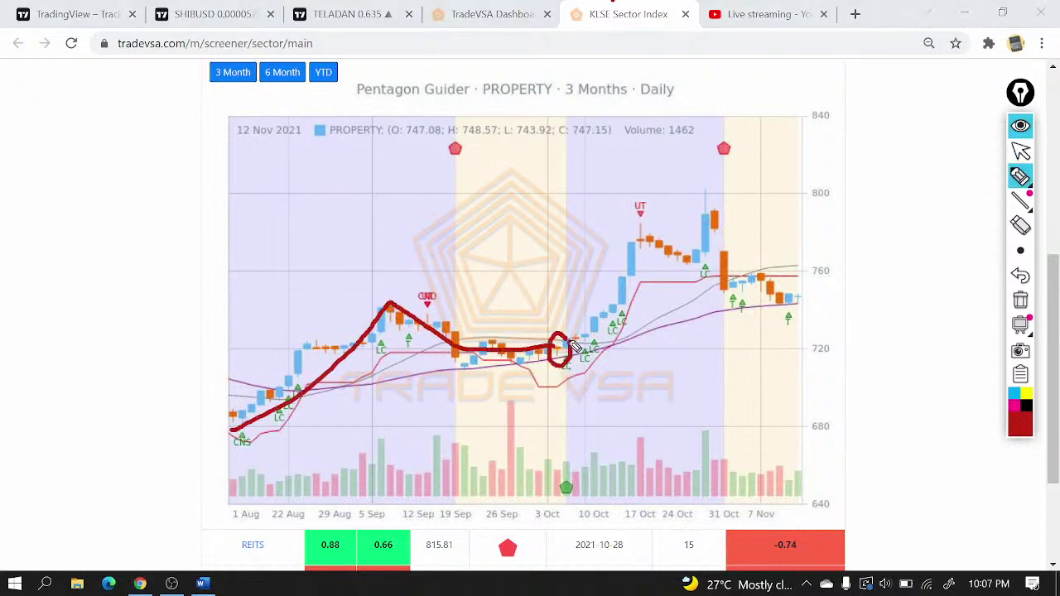
mouse_move(572, 477)
mouse_down()
mouse_move(563, 507)
mouse_move(585, 479)
mouse_up()
mouse_move(584, 351)
mouse_down()
mouse_move(688, 263)
mouse_move(694, 224)
mouse_up()
- Extend a flat line with a circled end beyond the latest PROPERTY candles, draw an oval below it, and clear the ink
mouse_move(781, 300)
mouse_down()
mouse_move(870, 303)
mouse_move(880, 291)
mouse_up()
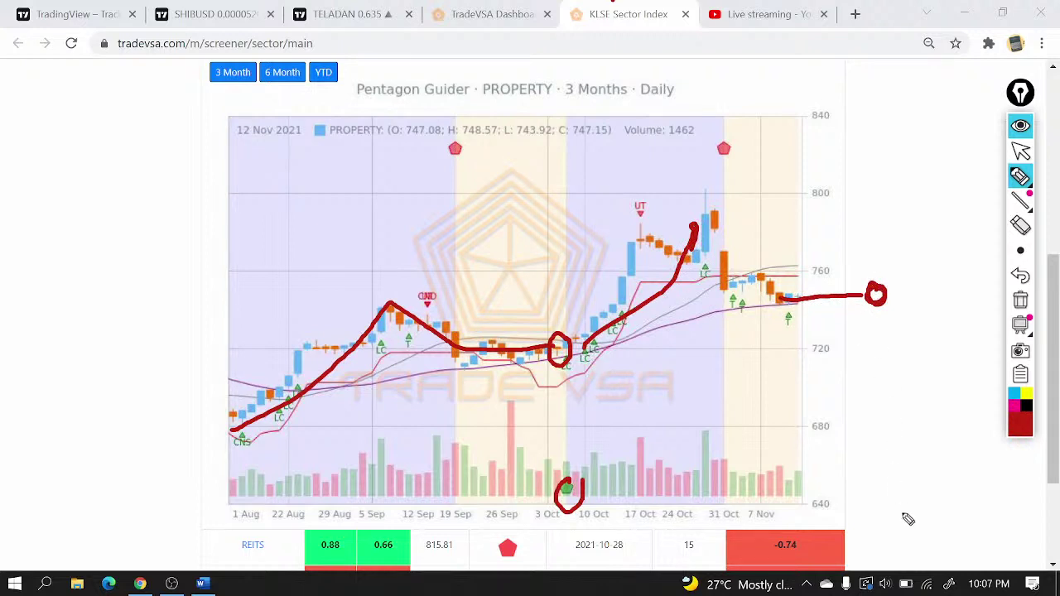
drag(904, 494, 905, 488)
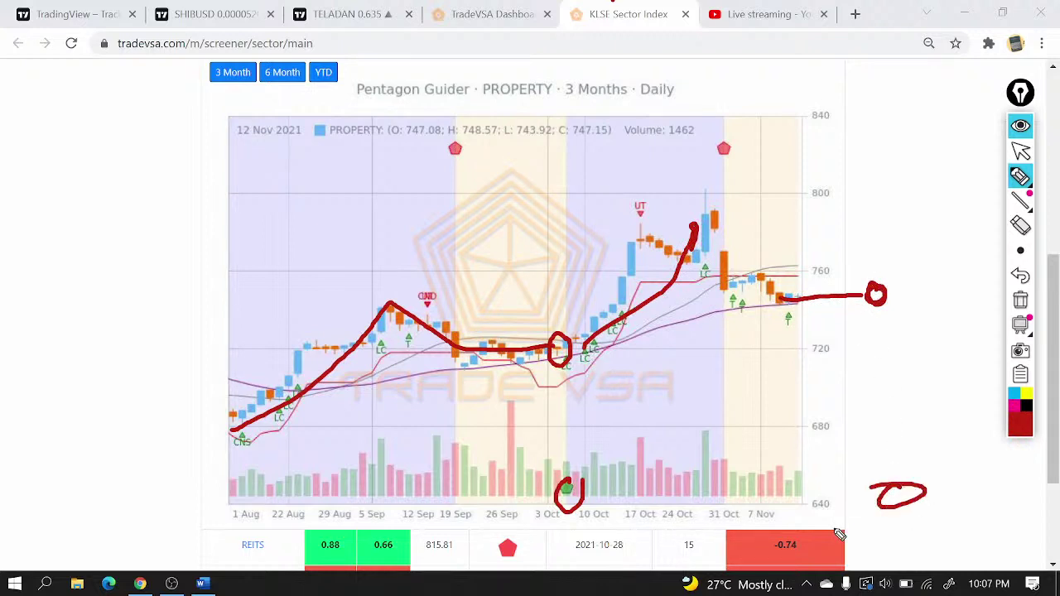
click(1021, 301)
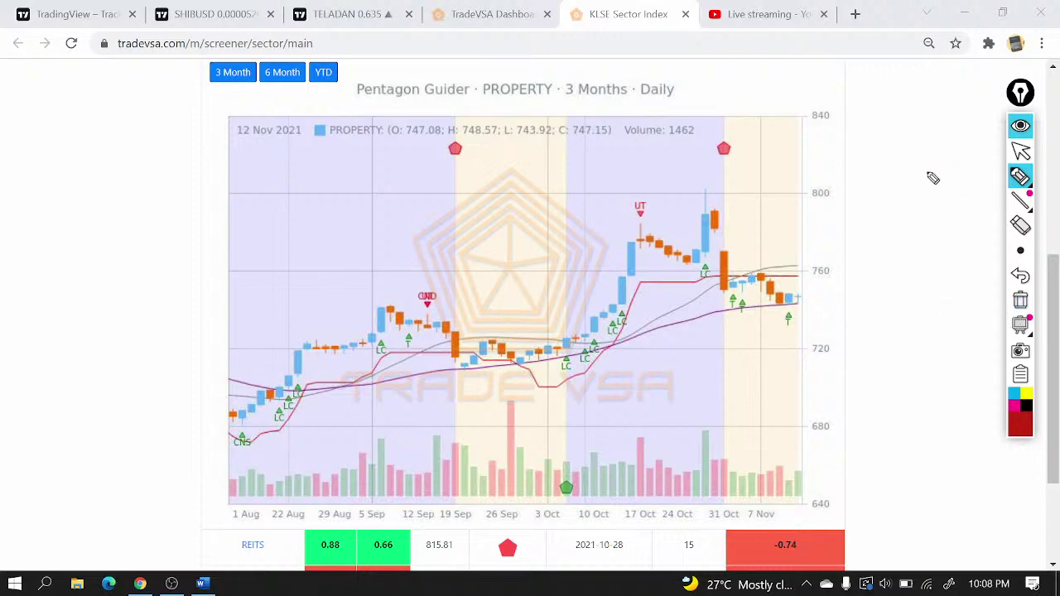
click(1021, 151)
- Expand the CONSUMER sector's chart, show its 3 Month range, and examine the recent price action
scroll(312, 308, up, 5)
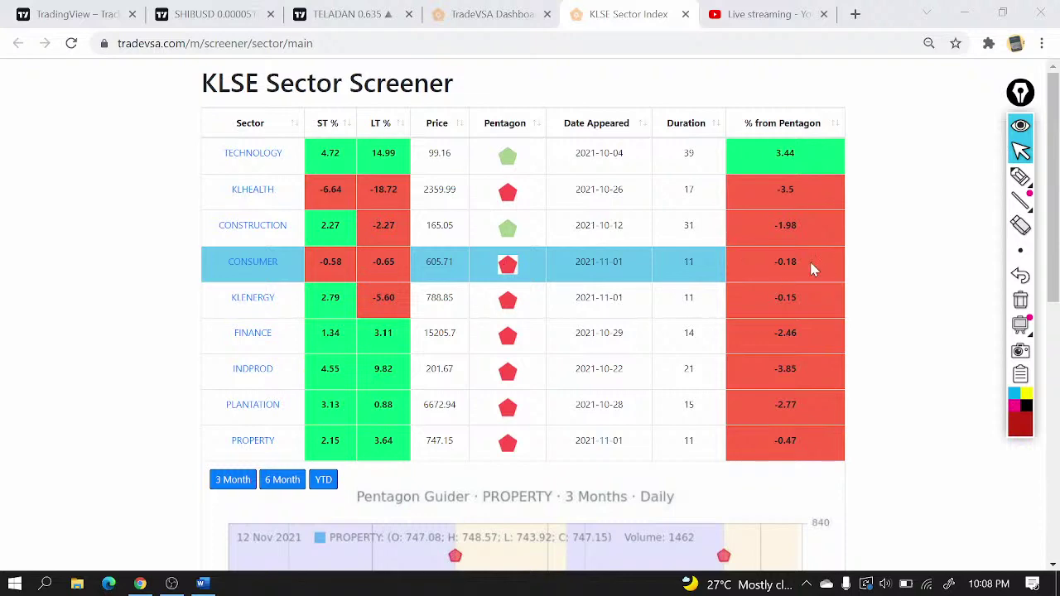
click(258, 269)
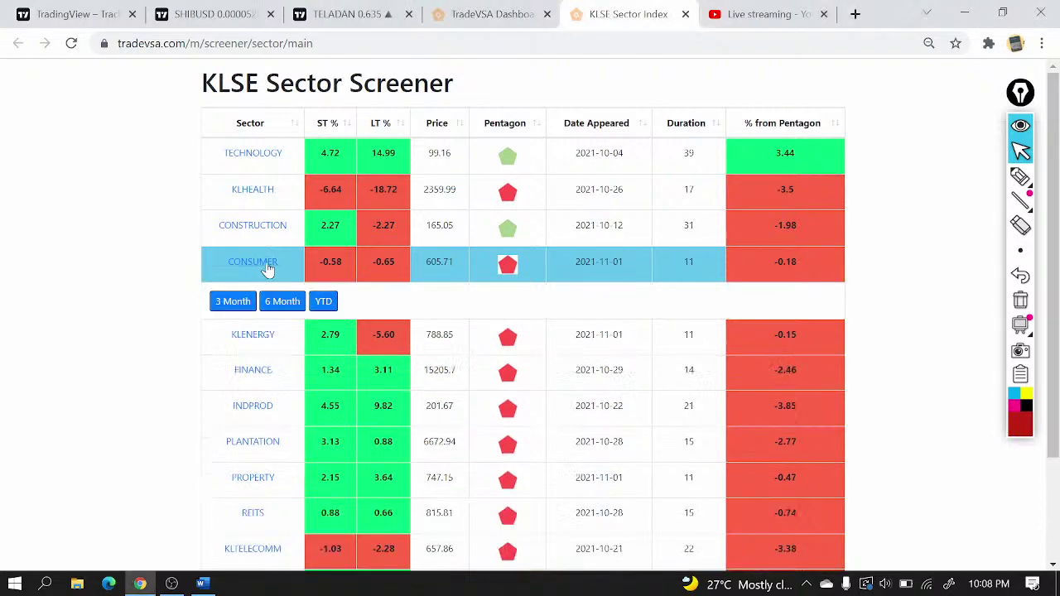
scroll(675, 317, down, 2)
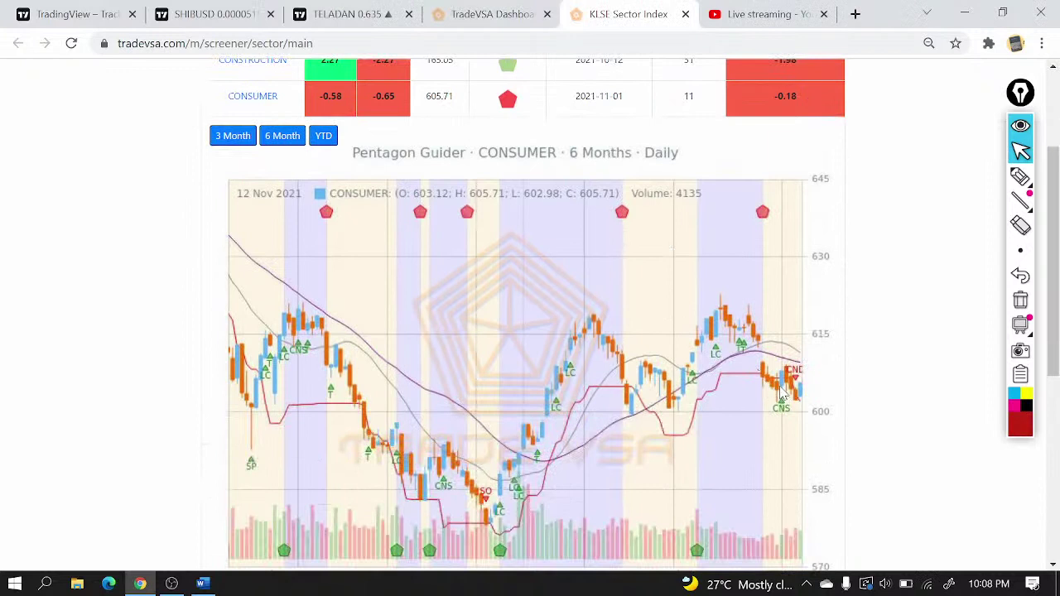
click(233, 135)
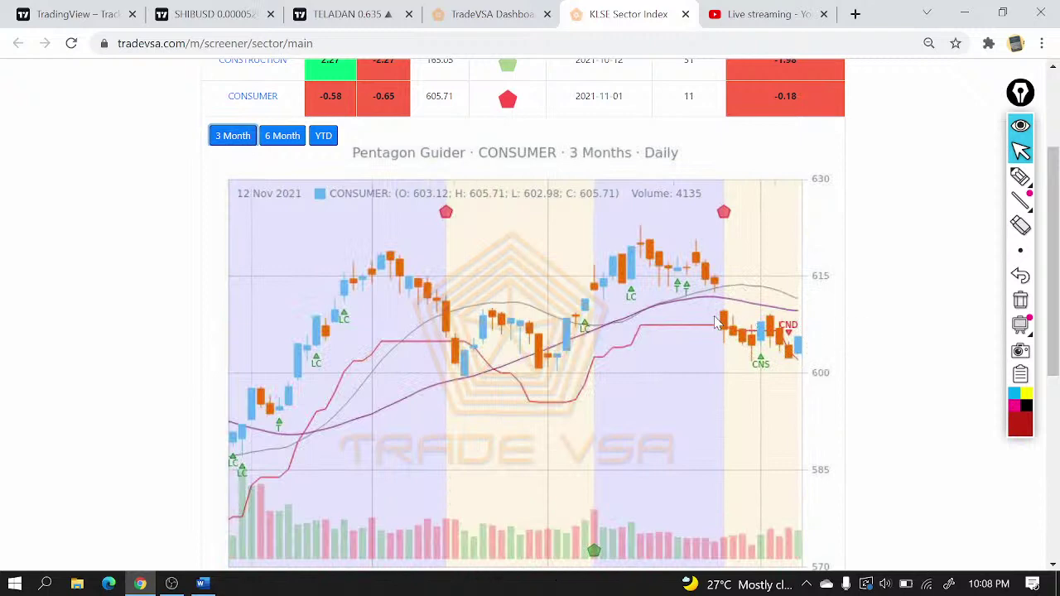
scroll(716, 323, down, 2)
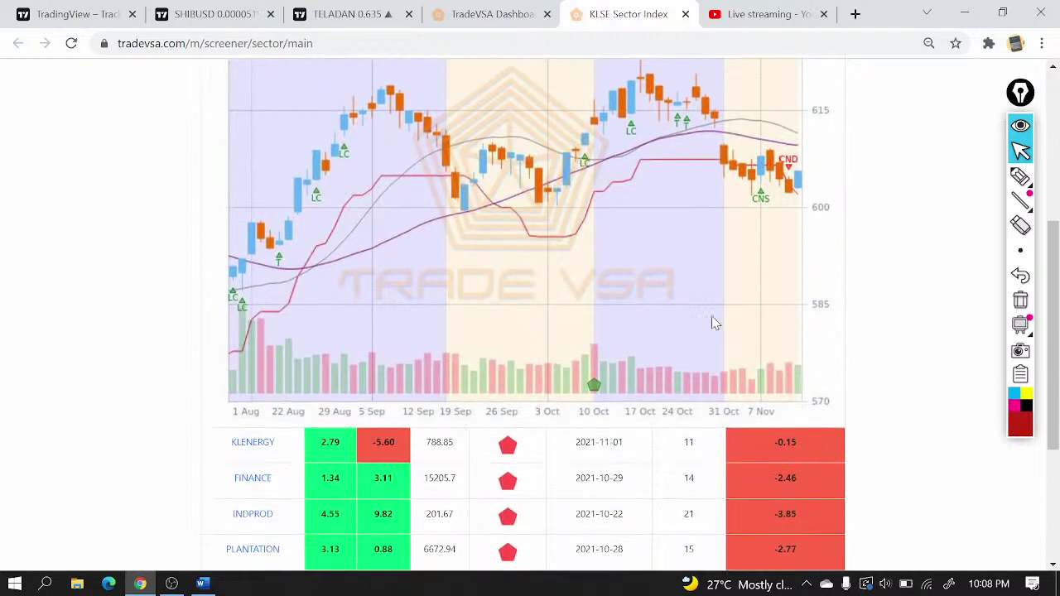
scroll(716, 324, up, 4)
scroll(711, 326, down, 1)
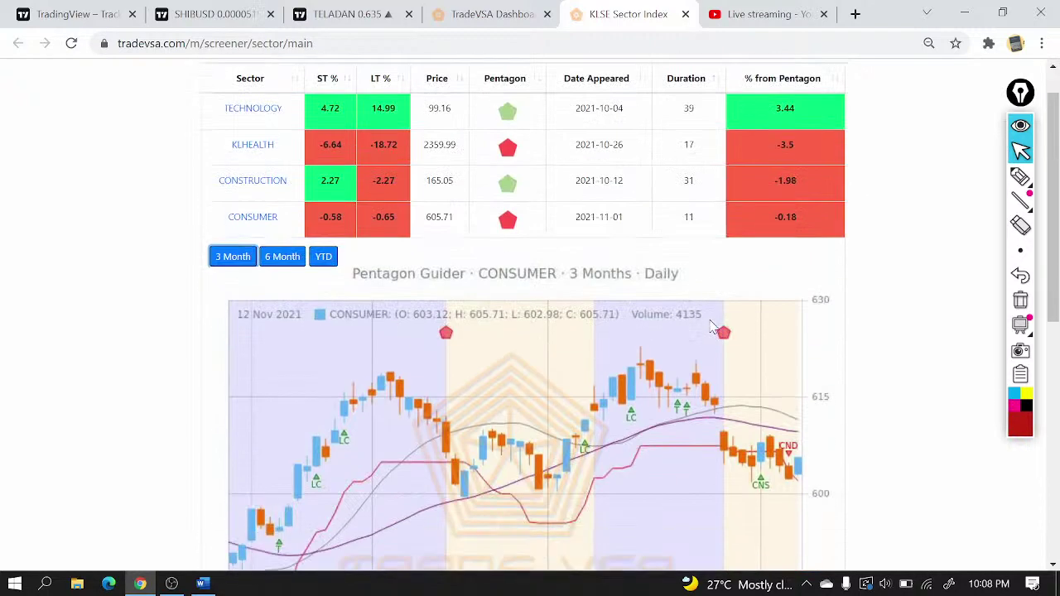
- Expand the KLENERGY sector's chart and show its 3 Month range
scroll(273, 165, down, 4)
scroll(273, 182, down, 1)
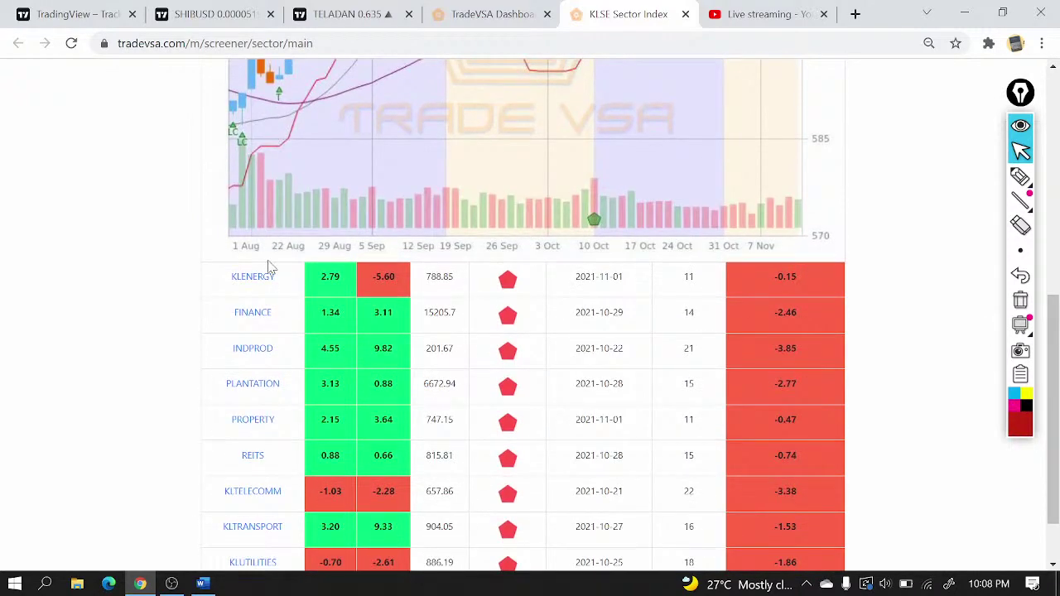
click(258, 278)
scroll(560, 296, down, 2)
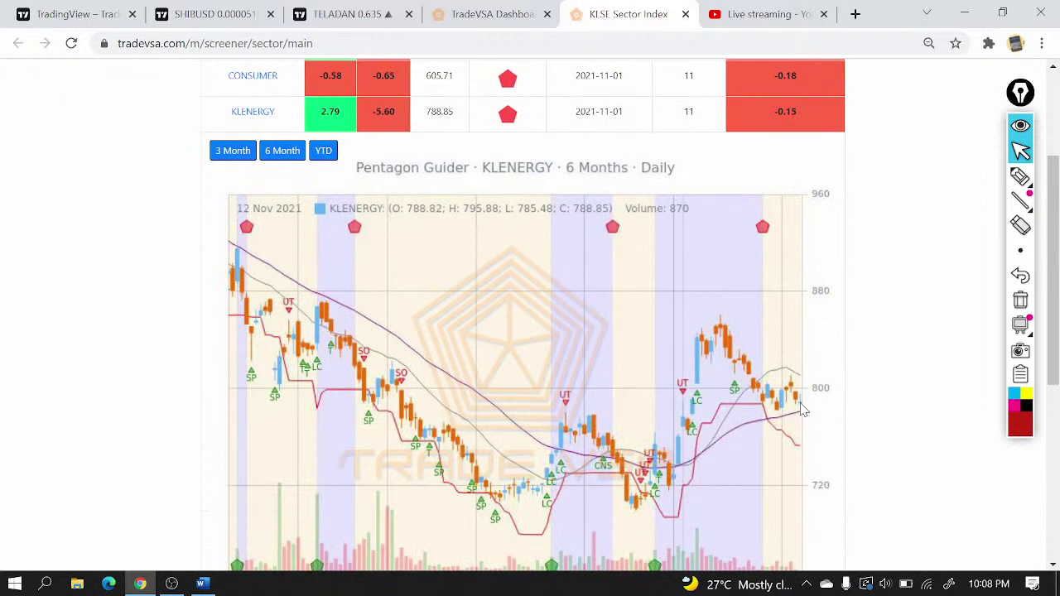
scroll(797, 409, down, 1)
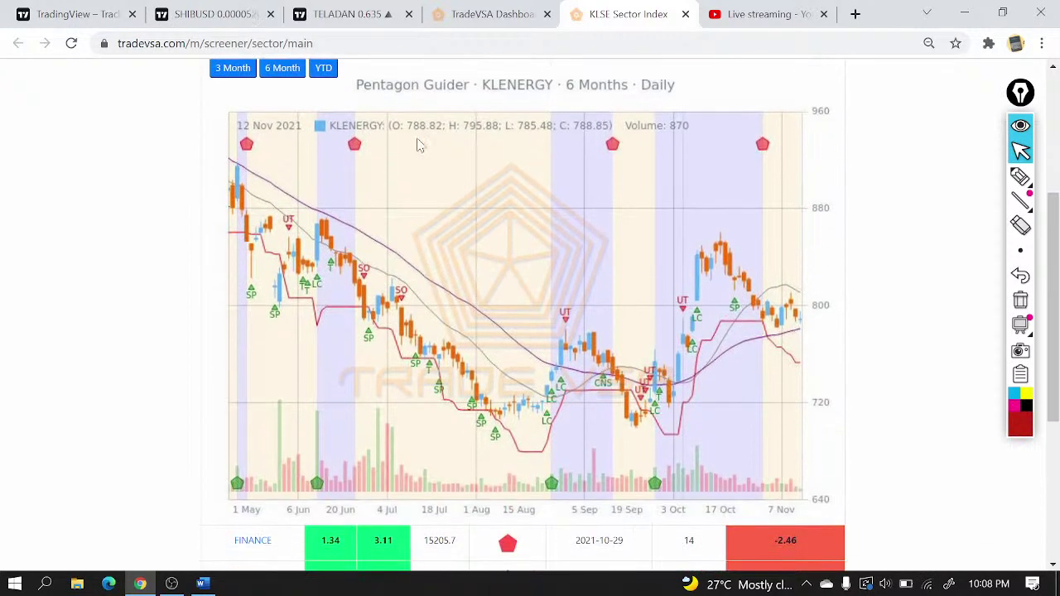
click(234, 71)
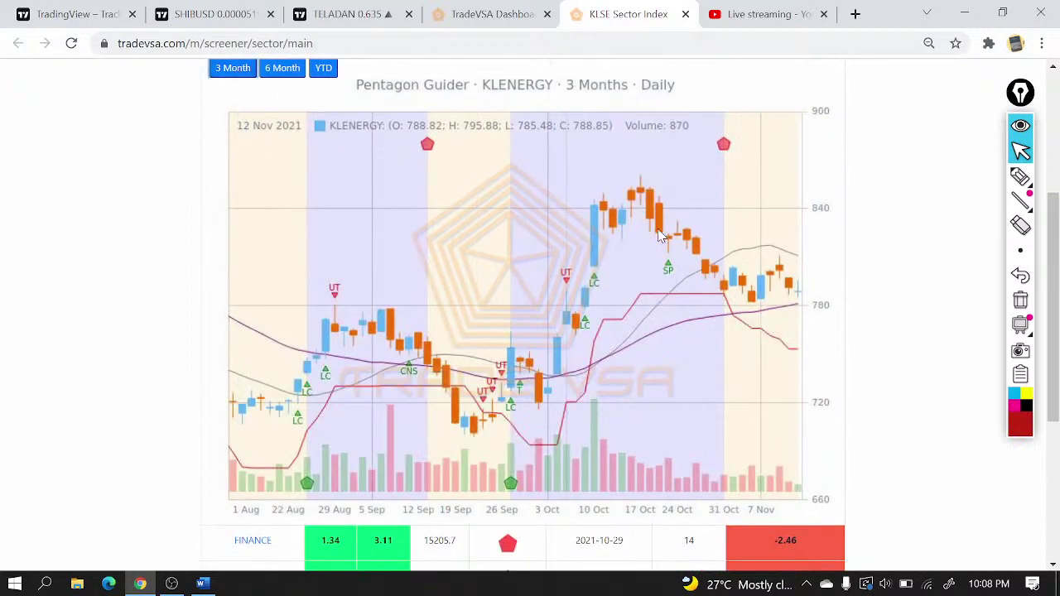
- Circle areas beyond the latest KLENERGY candles, trace the September dip and October rise with the red pen, and clear all ink
click(1020, 176)
mouse_move(831, 264)
mouse_down()
mouse_move(829, 281)
mouse_move(857, 258)
mouse_up()
mouse_move(858, 490)
mouse_down()
mouse_move(864, 509)
mouse_move(820, 497)
mouse_move(891, 439)
mouse_up()
mouse_move(386, 321)
mouse_down()
mouse_move(408, 369)
mouse_move(501, 412)
mouse_move(522, 344)
mouse_move(524, 361)
mouse_move(634, 214)
mouse_move(641, 235)
mouse_up()
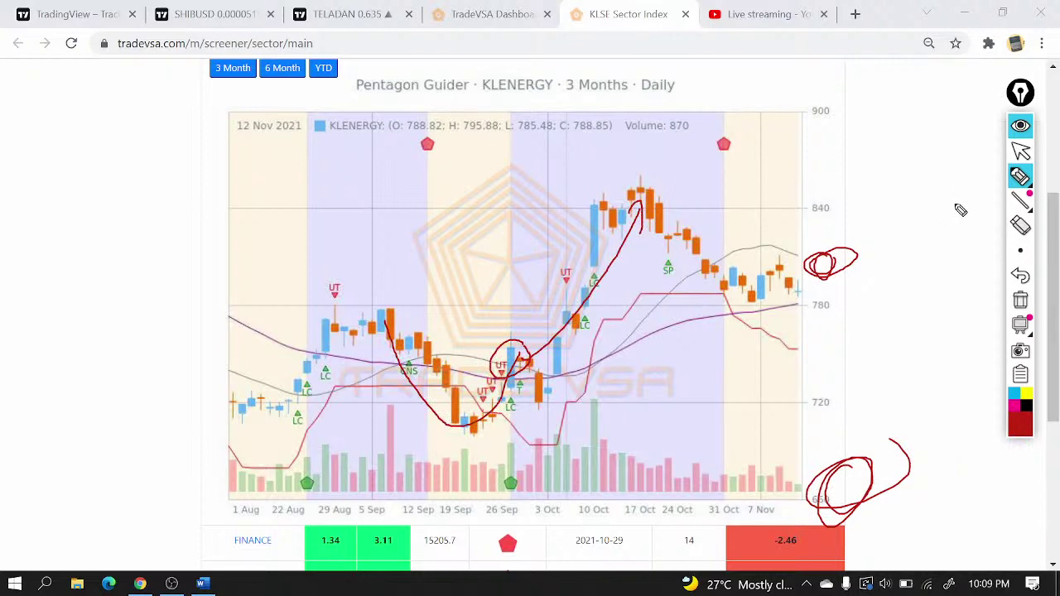
click(1021, 300)
- Collapse the screen annotation toolbar and move it lower
mouse_move(1023, 170)
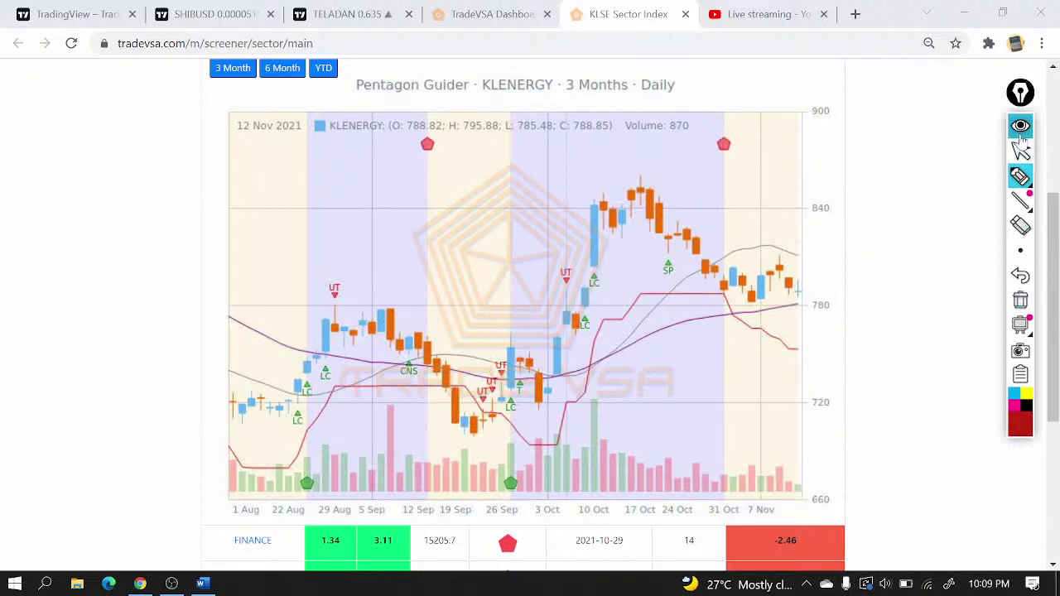
click(1021, 125)
scroll(911, 236, up, 3)
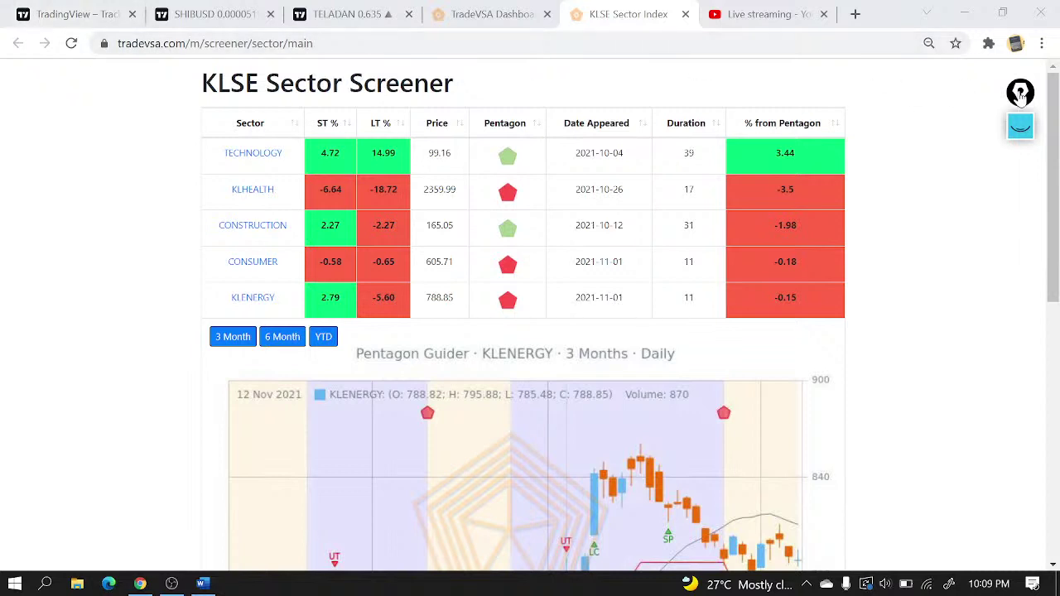
drag(1020, 92, 1015, 197)
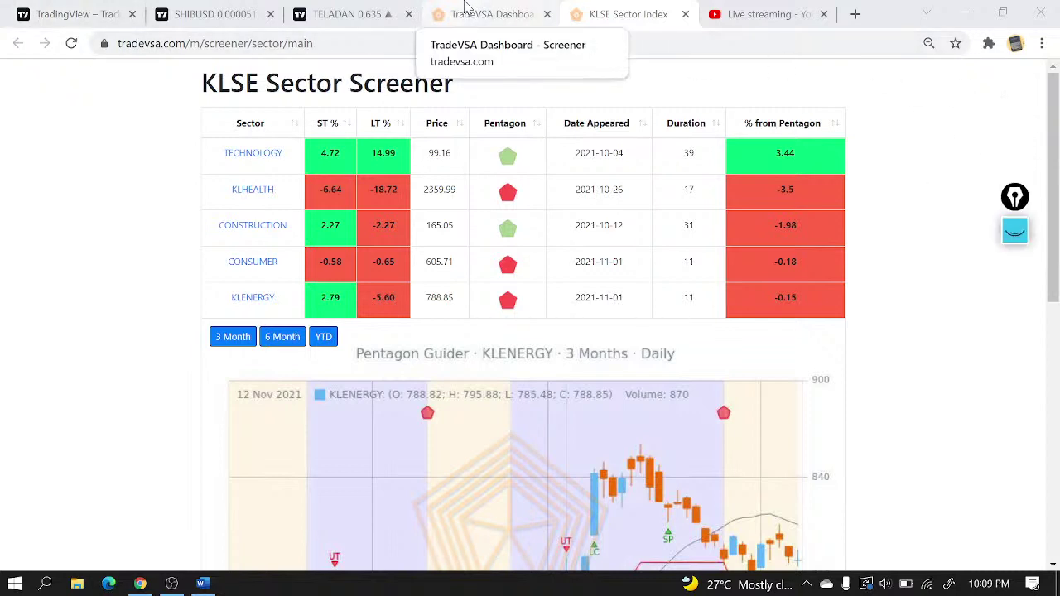
- Switch to the TradeVSA Dashboard and look through the EPS, Industry, and KLSE Sector screeners on the Combo Screeners page
click(463, 9)
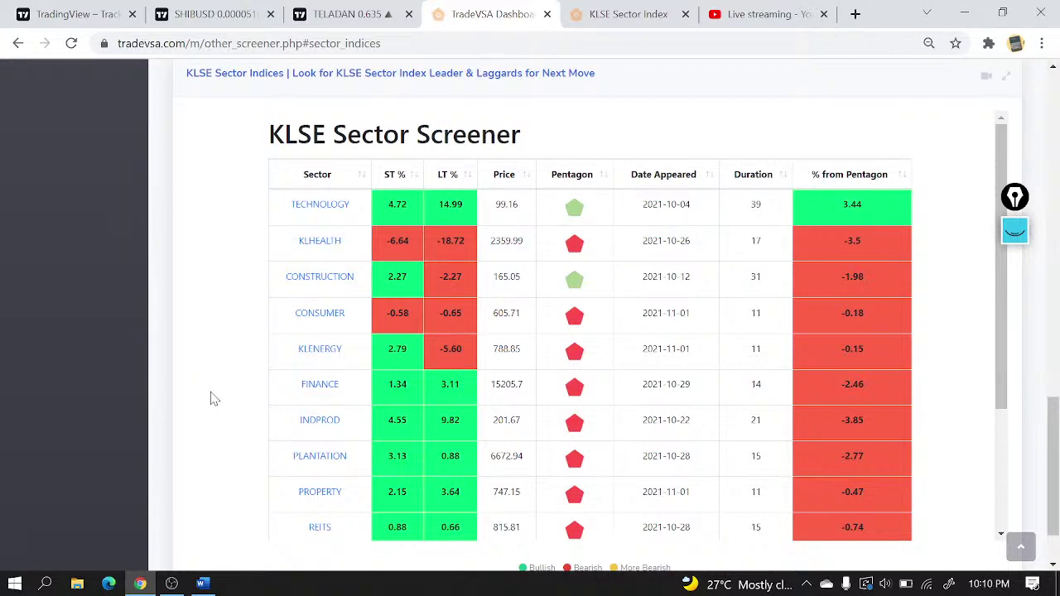
scroll(214, 398, up, 15)
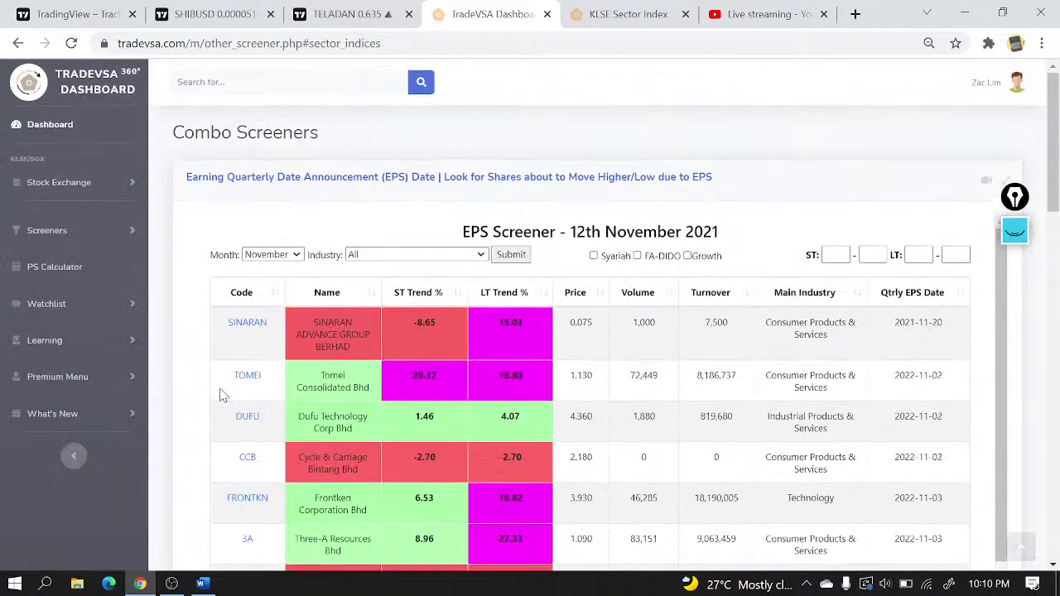
scroll(222, 396, down, 10)
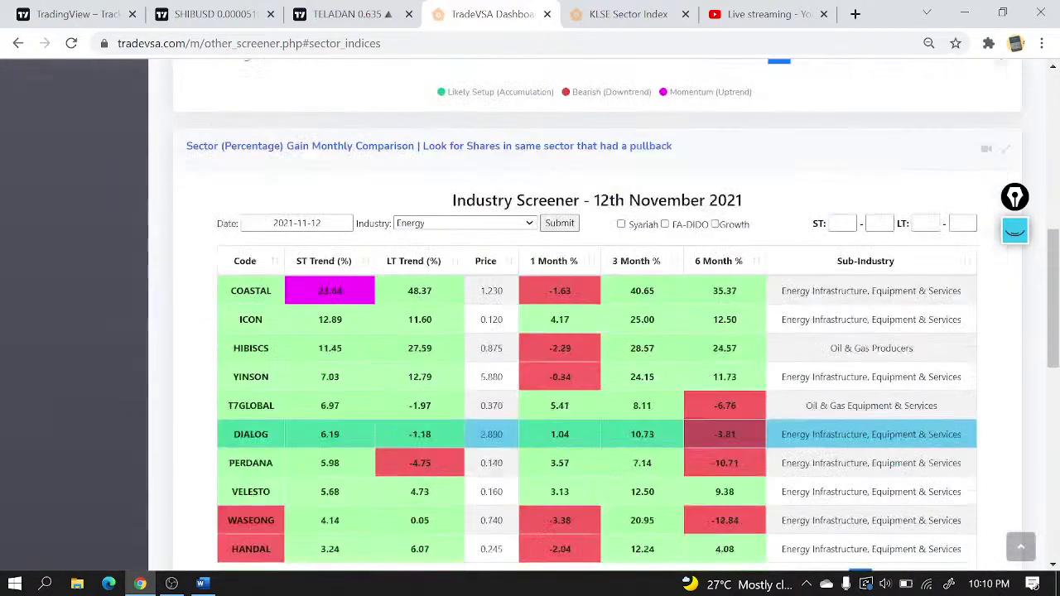
scroll(348, 433, down, 5)
scroll(343, 433, down, 2)
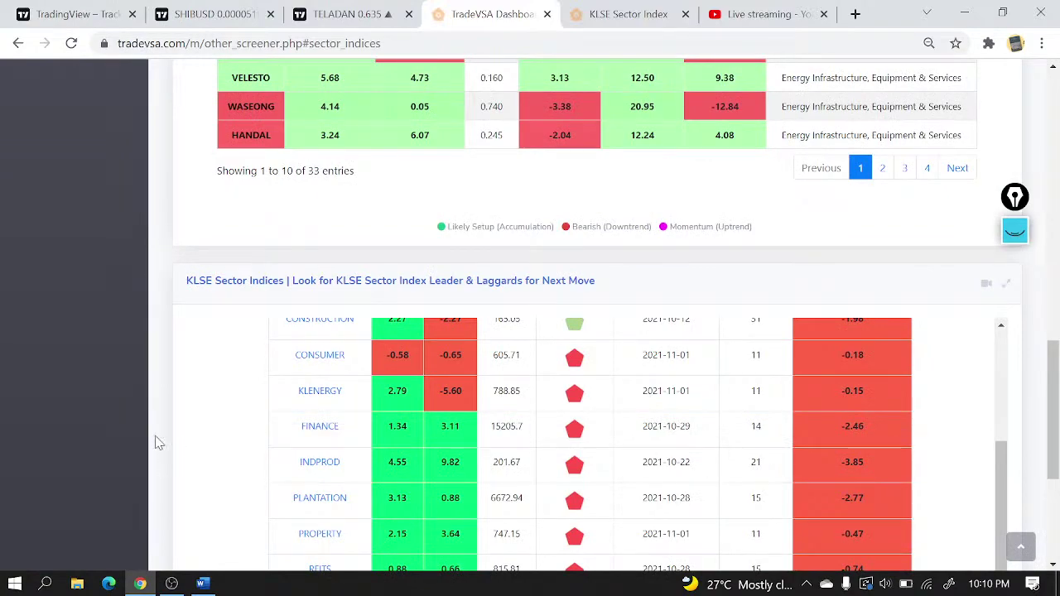
scroll(157, 443, up, 15)
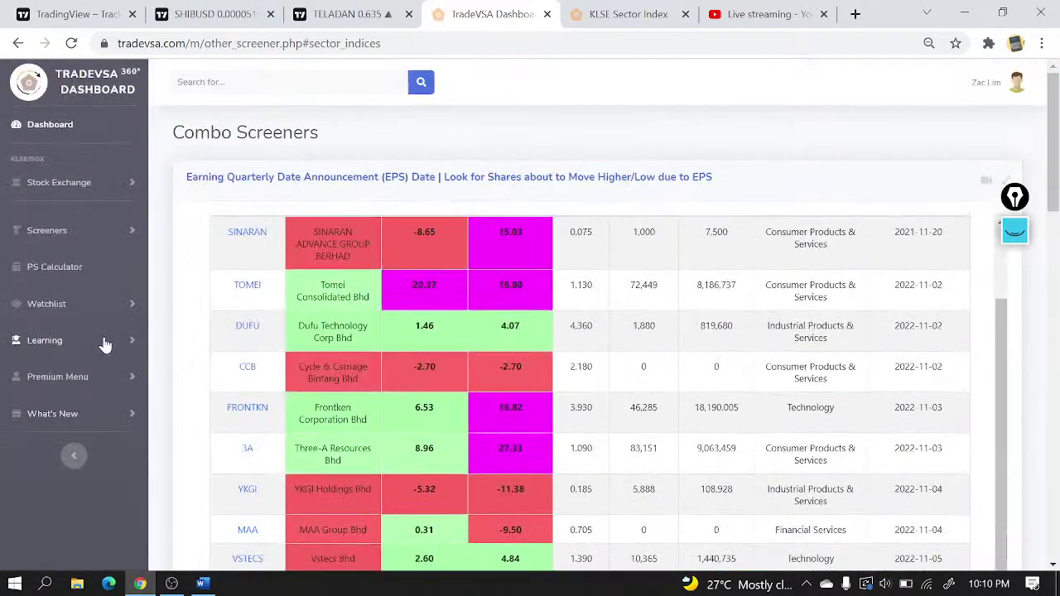
- Open the FA Growth screener from the list of screeners
click(84, 236)
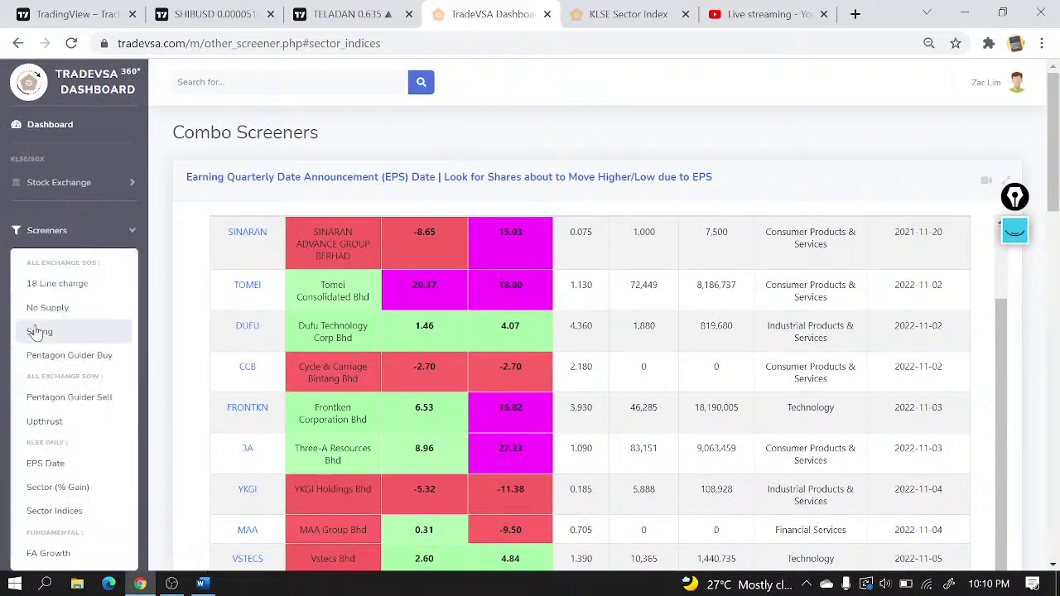
scroll(38, 331, down, 1)
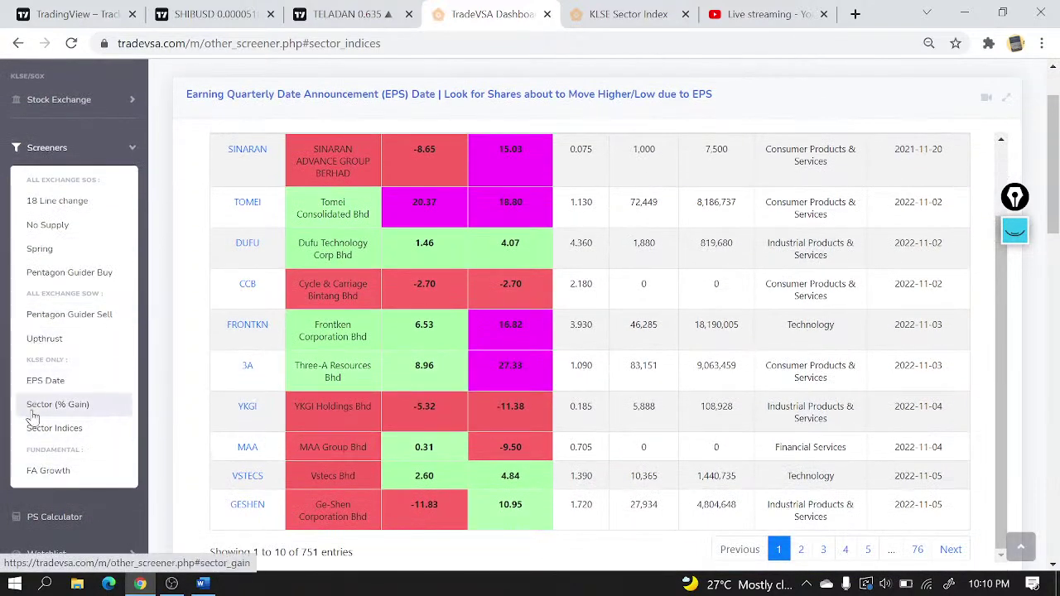
click(50, 476)
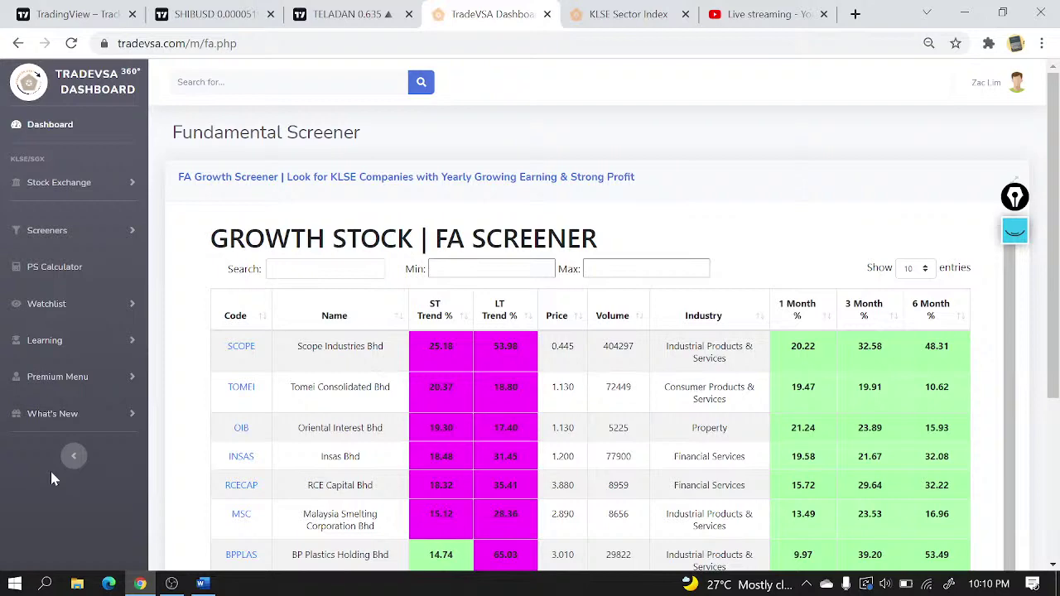
scroll(332, 357, down, 1)
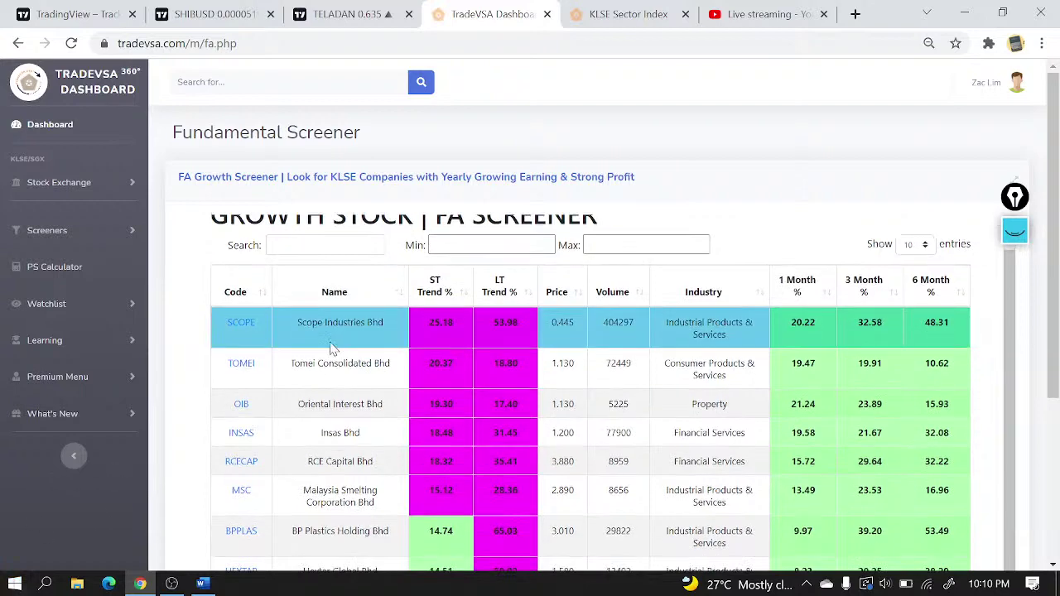
- Highlight the Tomei Consolidated Bhd row, then load the TOMEI stock in the TradingView chart
drag(204, 367, 418, 364)
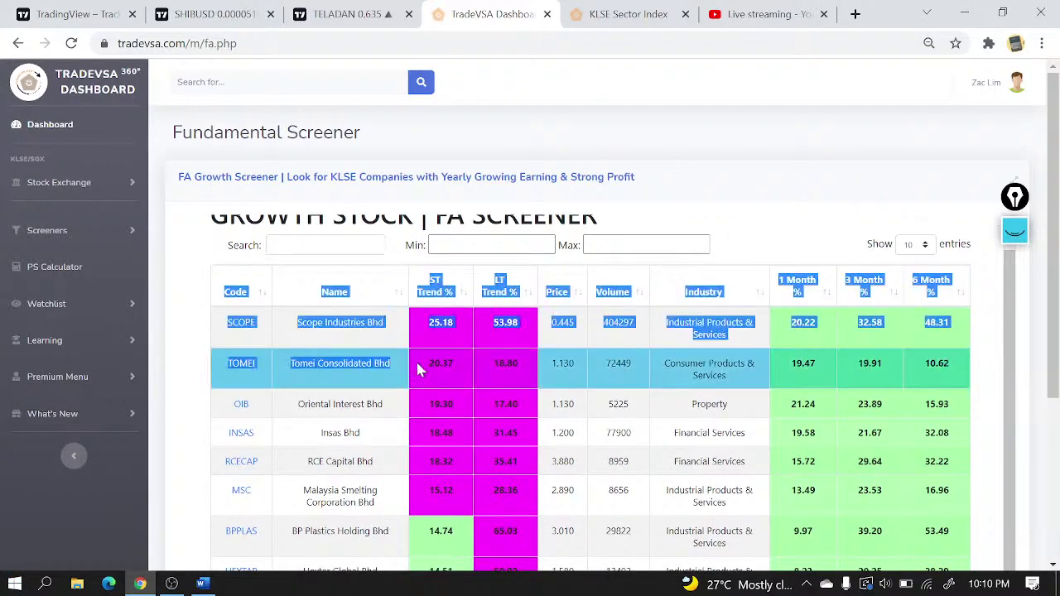
click(361, 394)
click(331, 9)
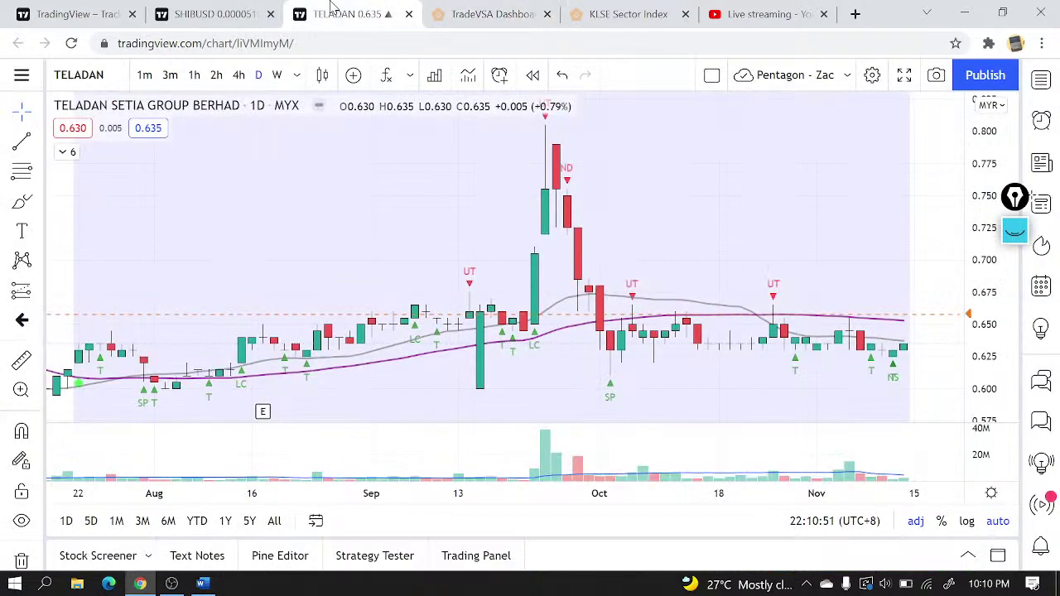
text(TOMEI)
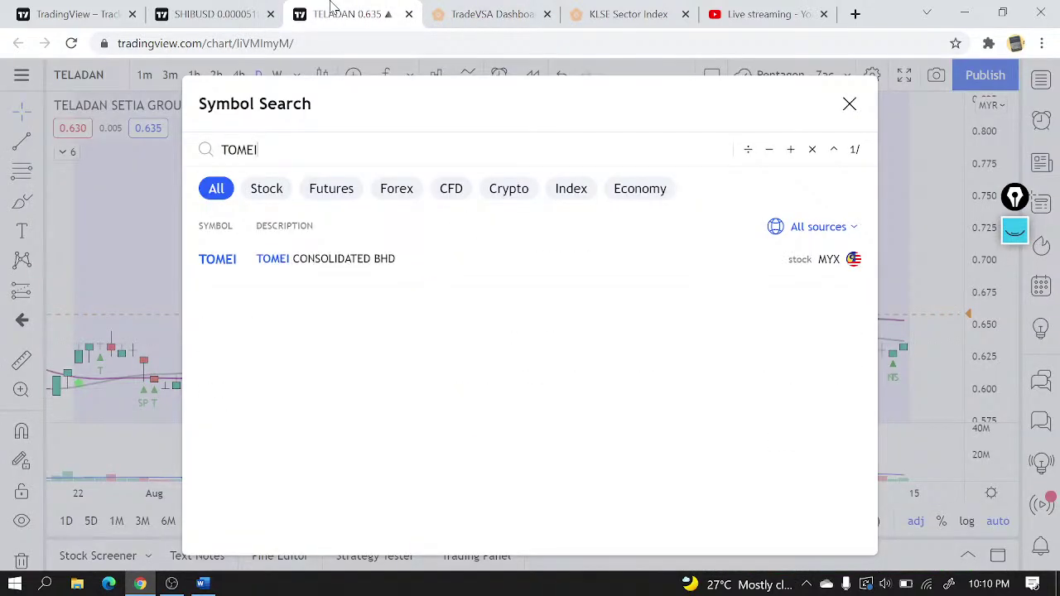
click(361, 257)
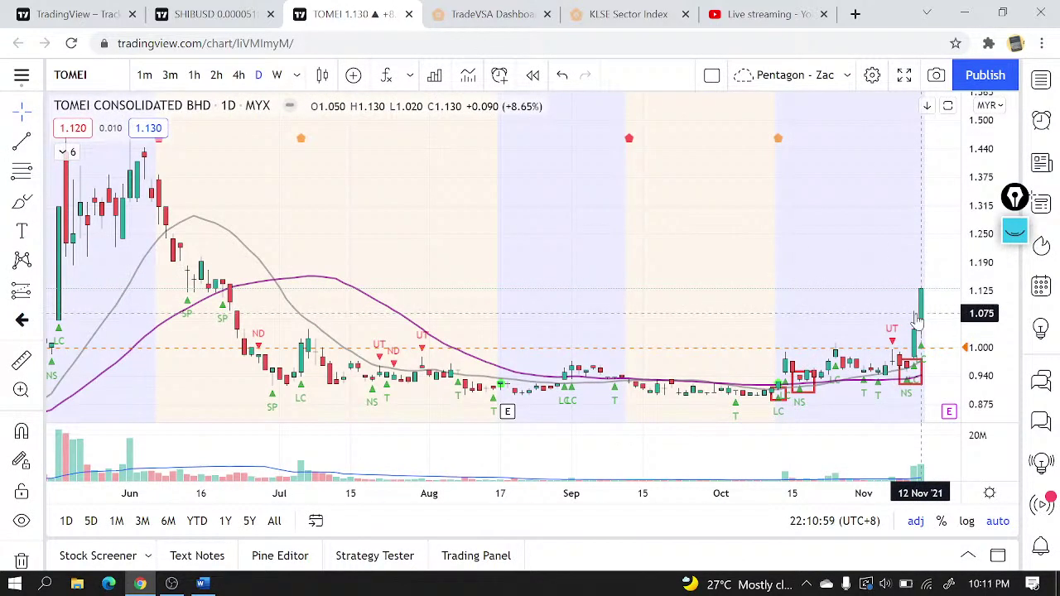
- Examine the TOMEI daily chart and view its price action at the 1-hour interval
scroll(780, 345, up, 2)
scroll(777, 344, down, 2)
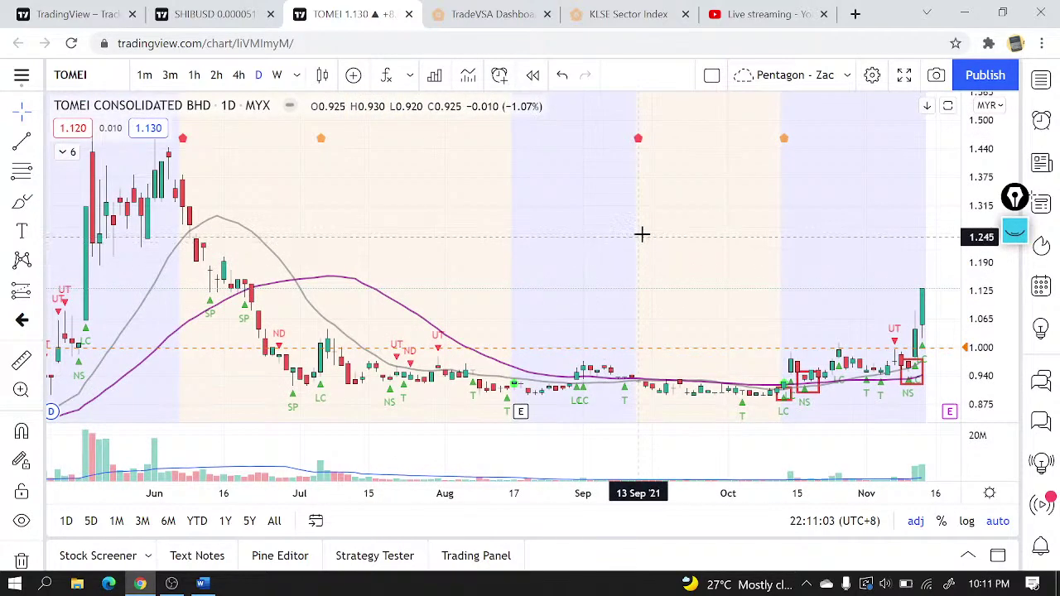
click(193, 75)
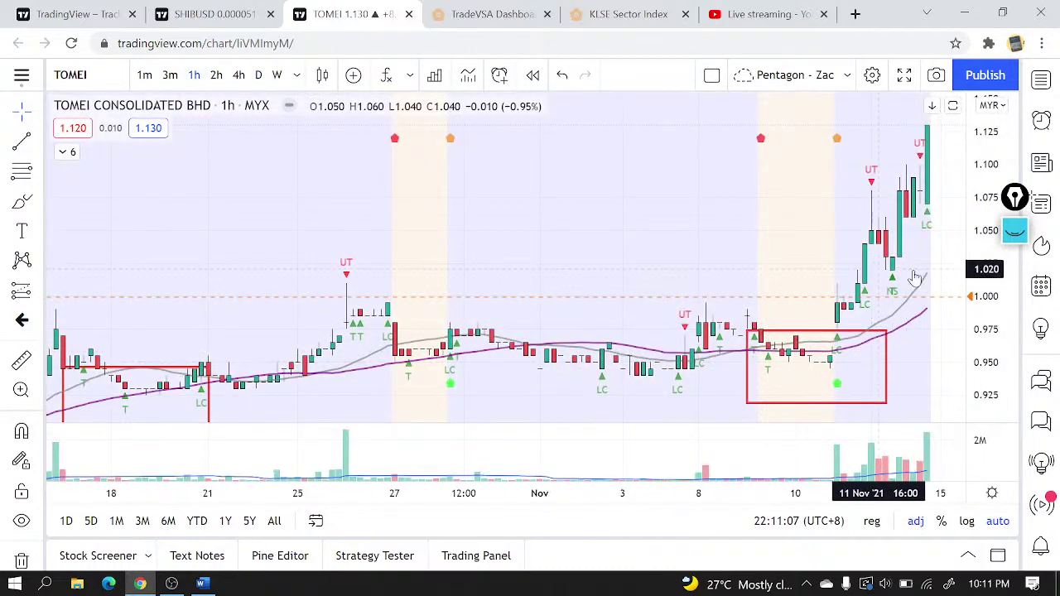
- Remove the red rectangle drawings from the TOMEI chart and return it to the daily interval
scroll(45, 370, down, 2)
click(22, 501)
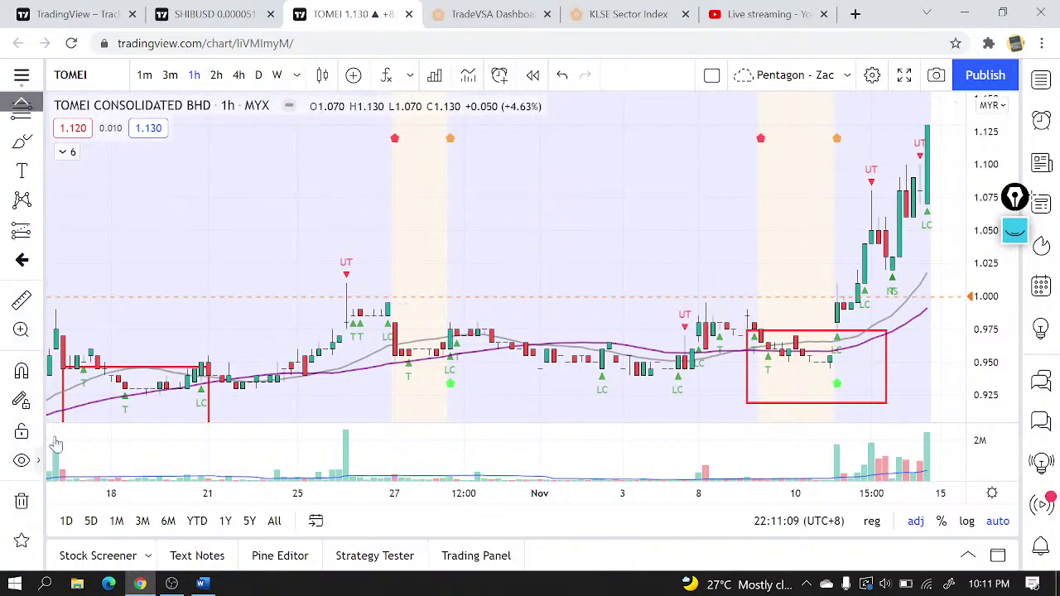
click(258, 75)
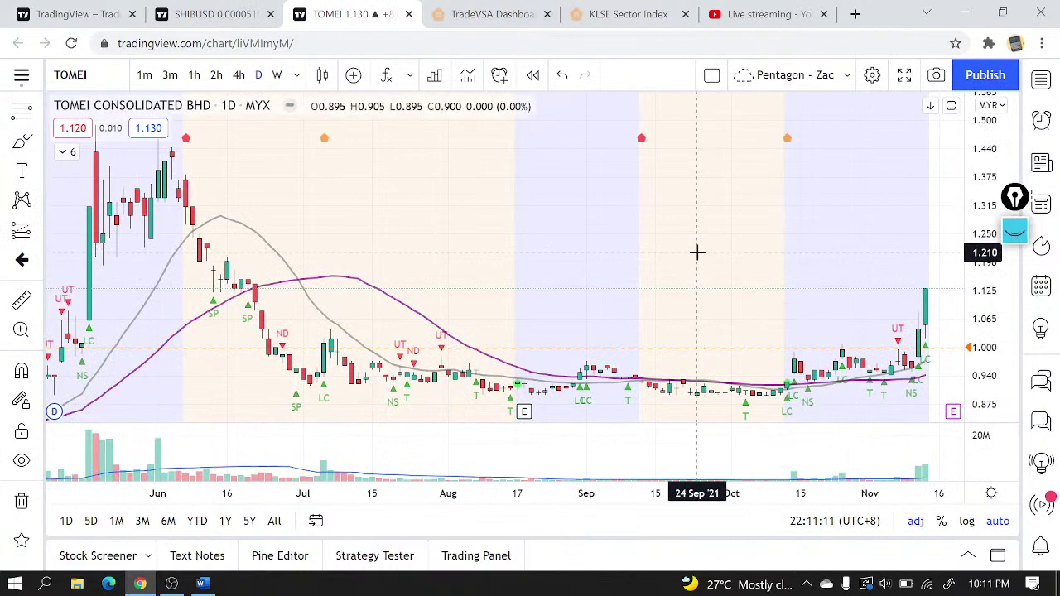
scroll(900, 279, up, 3)
scroll(888, 221, down, 4)
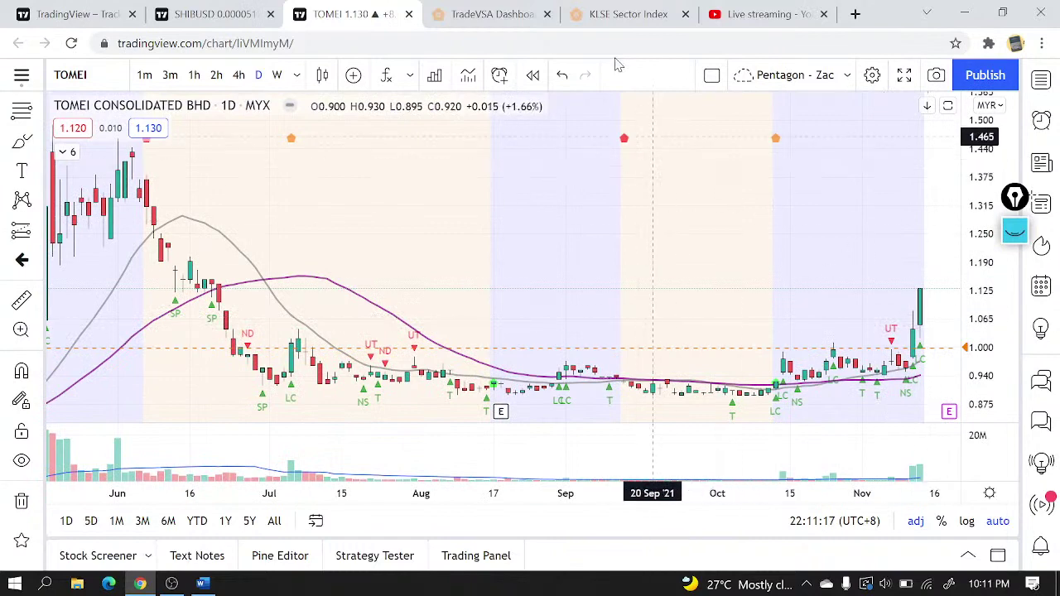
- Return to the TradeVSA Dashboard, show 100 entries in the FA Growth screener, and sort them by Industry
click(654, 10)
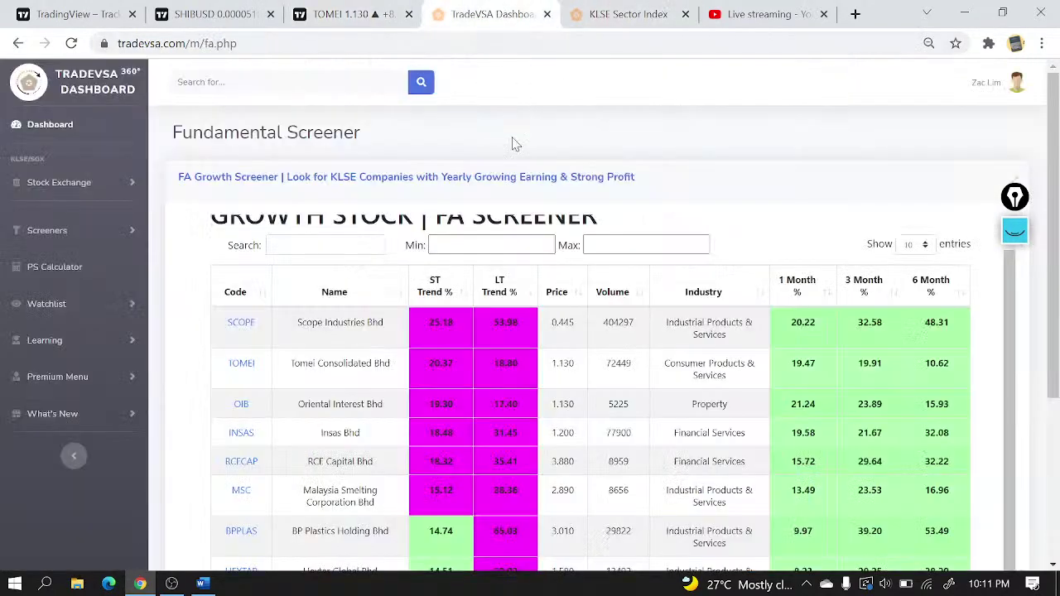
click(493, 14)
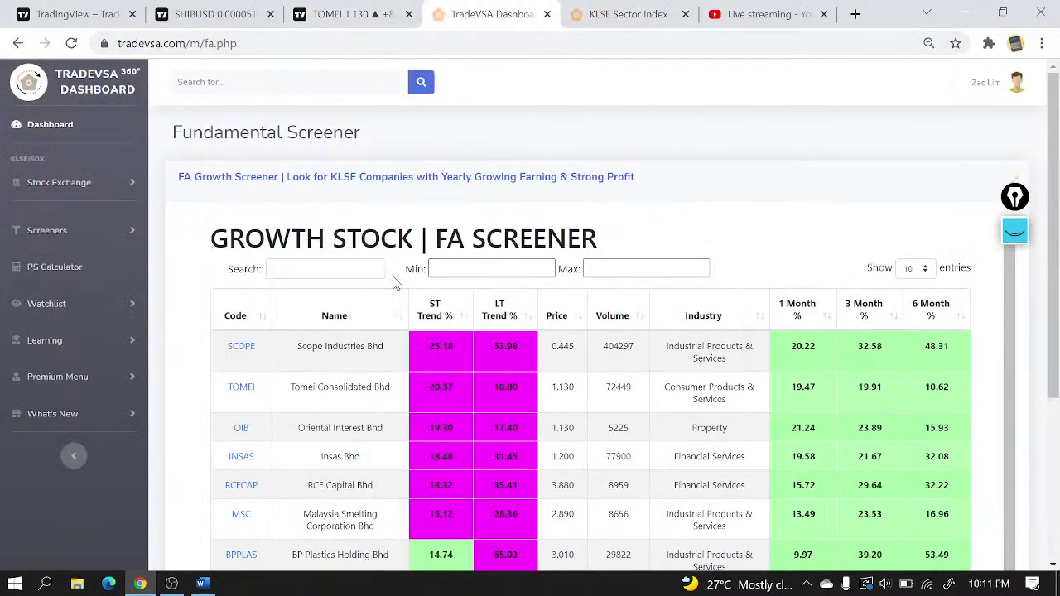
click(917, 271)
click(909, 317)
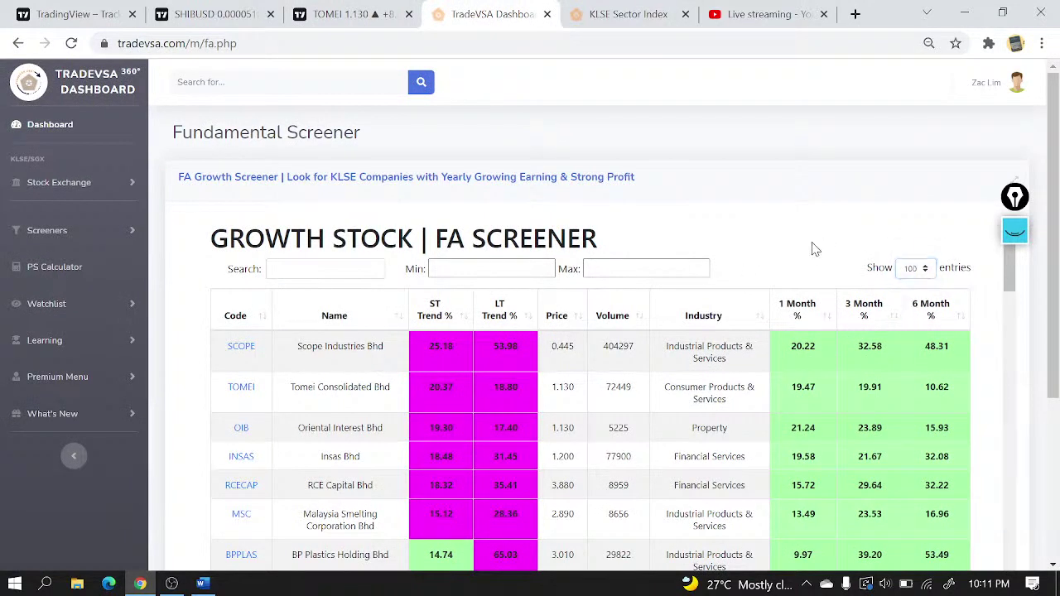
click(723, 329)
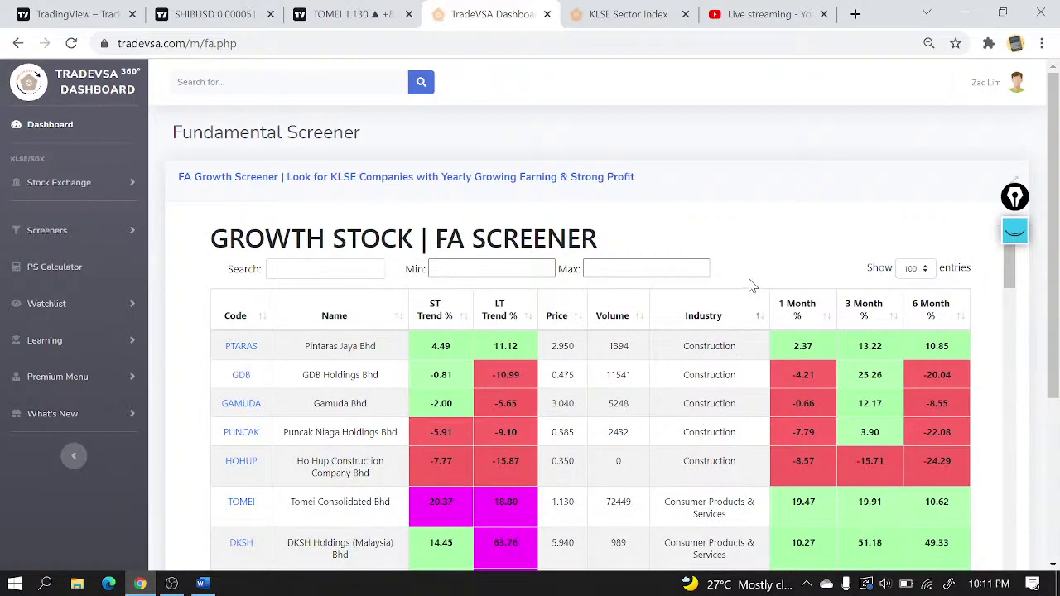
- Examine the growth stocks grouped by industry, from Construction through Consumer Products & Services, Energy, and Financial Services
scroll(753, 281, down, 6)
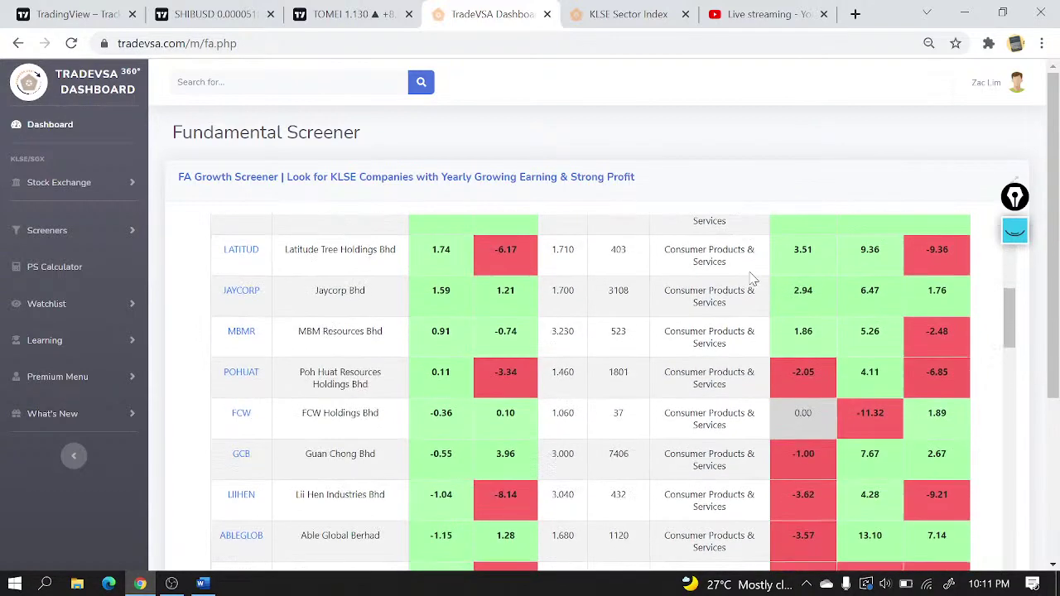
scroll(753, 282, down, 8)
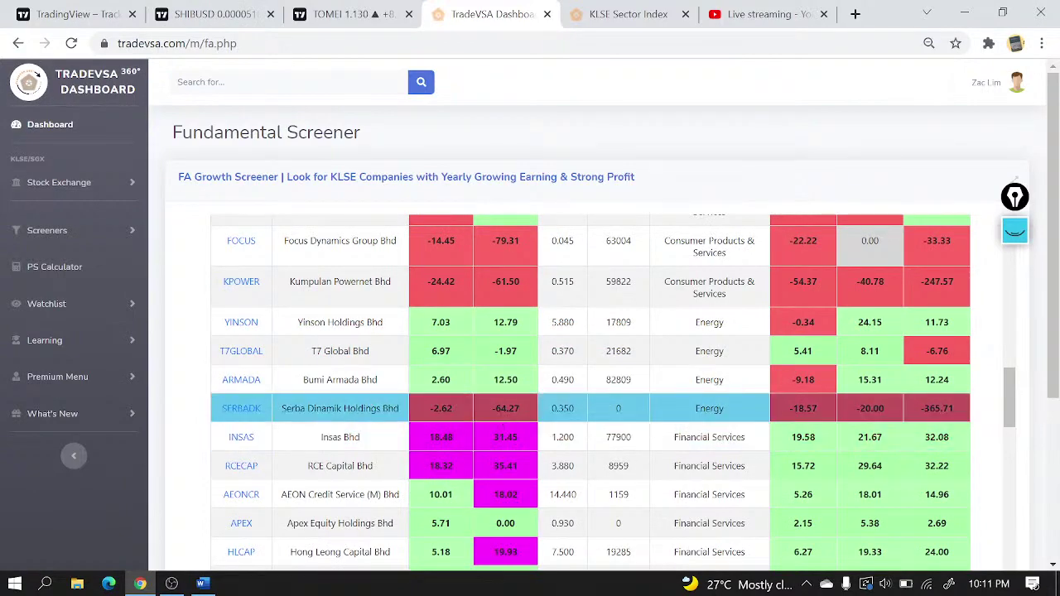
scroll(488, 367, up, 10)
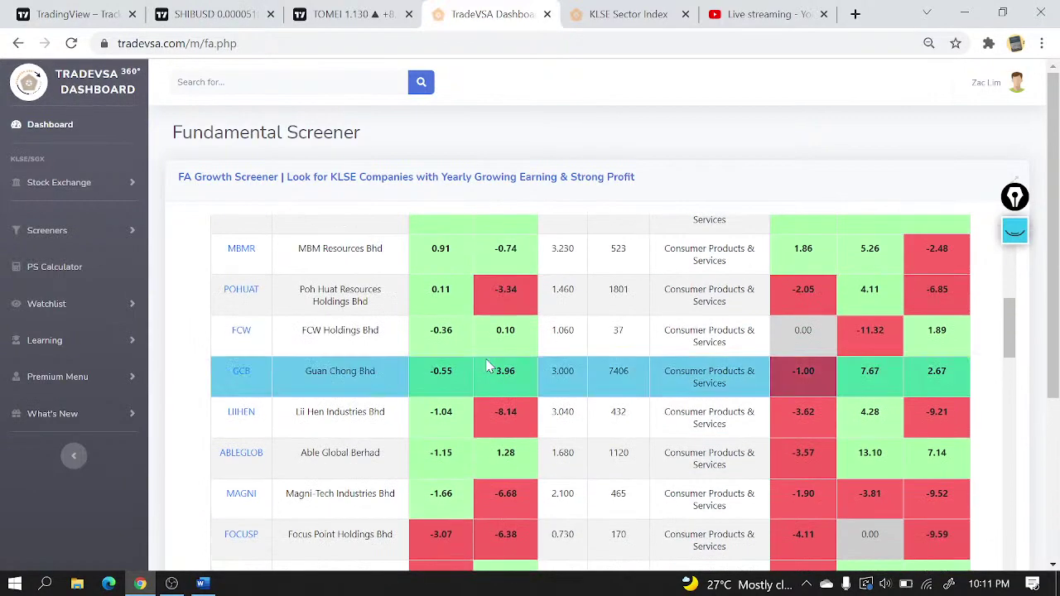
scroll(489, 367, up, 7)
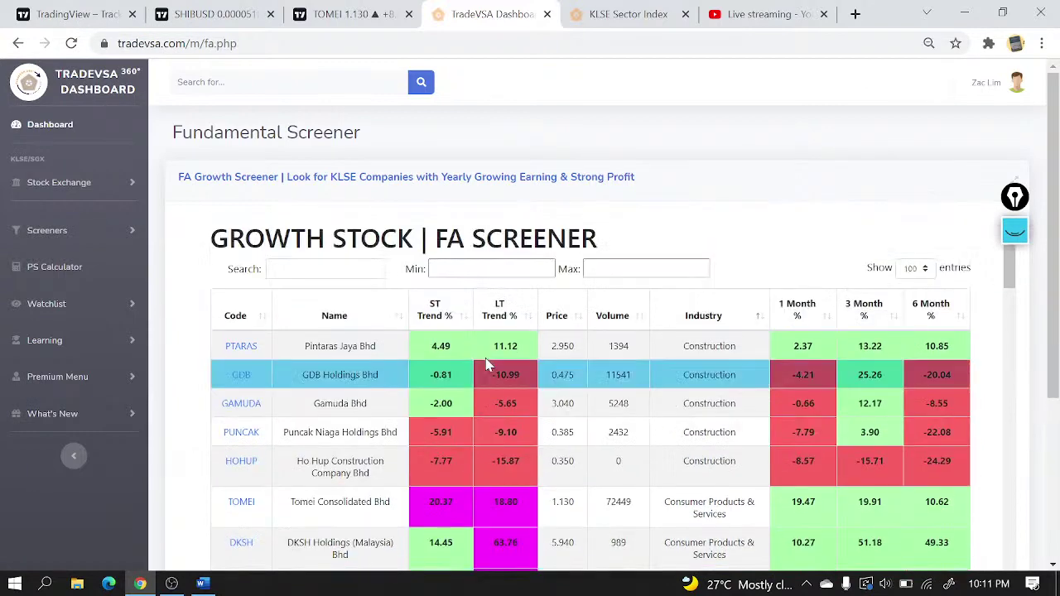
scroll(489, 367, down, 2)
scroll(473, 351, up, 1)
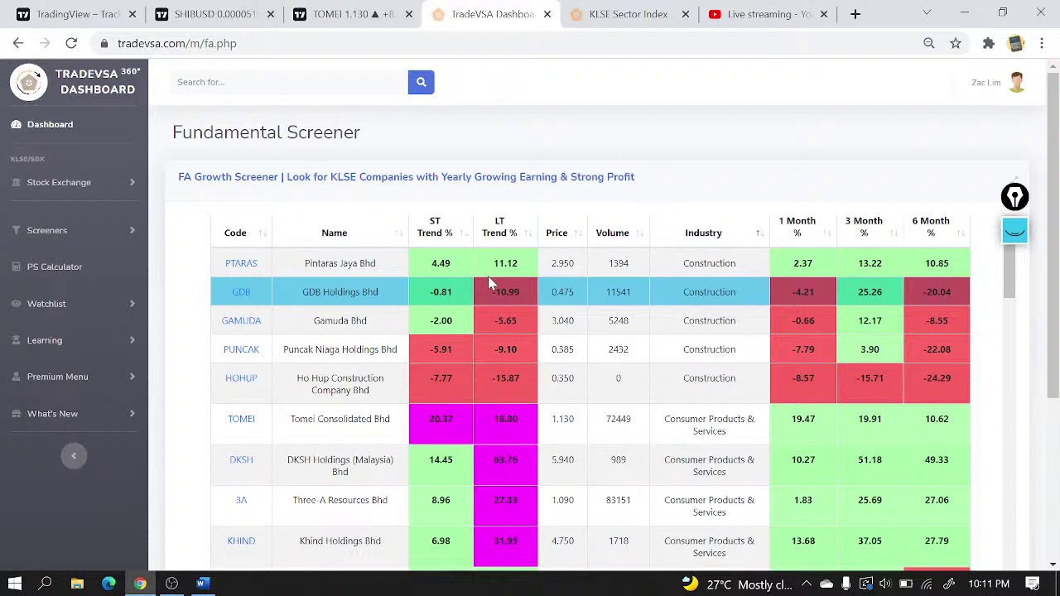
- Circle the ST Trend and LT Trend column headers in red and handwrite 50 and 200 above them
click(1015, 230)
mouse_move(1015, 282)
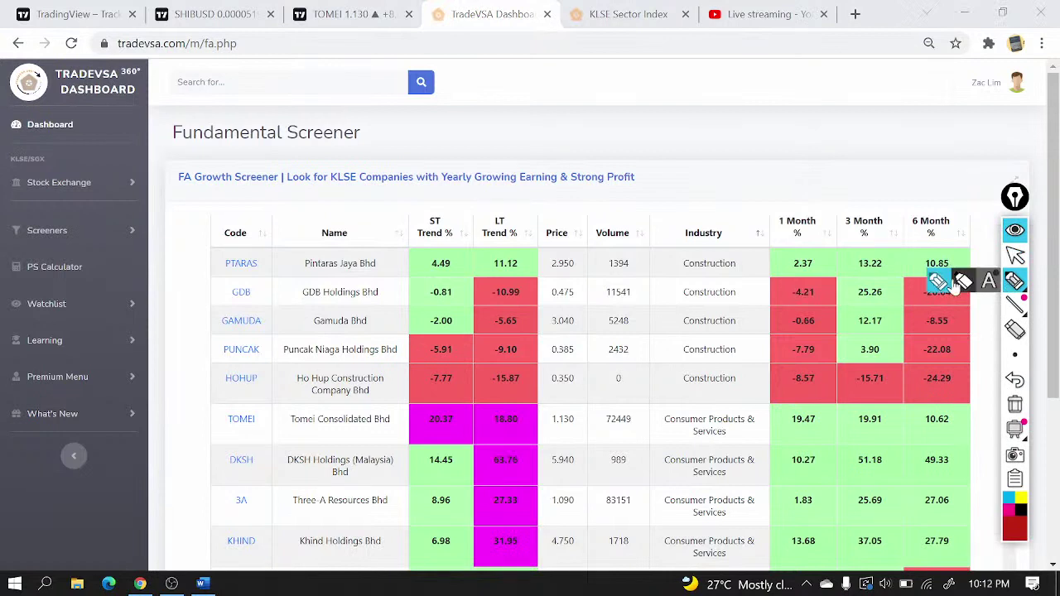
click(961, 282)
mouse_move(436, 211)
mouse_down()
mouse_move(427, 244)
mouse_move(430, 205)
mouse_move(430, 217)
mouse_move(445, 197)
mouse_up()
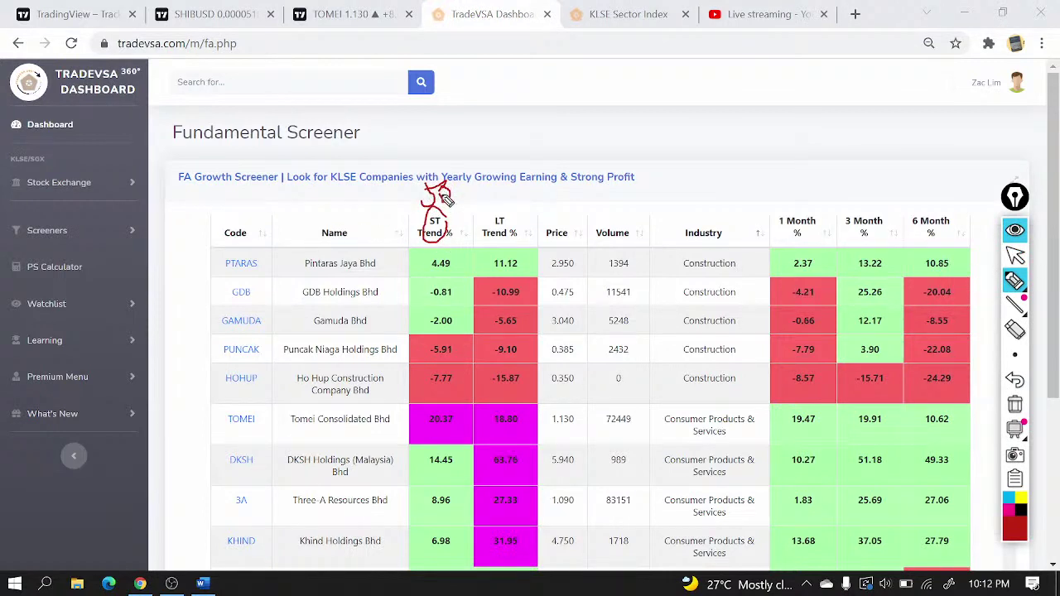
mouse_move(512, 217)
mouse_down()
mouse_move(490, 248)
mouse_move(515, 217)
mouse_up()
mouse_move(494, 189)
mouse_down()
mouse_move(512, 201)
mouse_move(524, 195)
mouse_up()
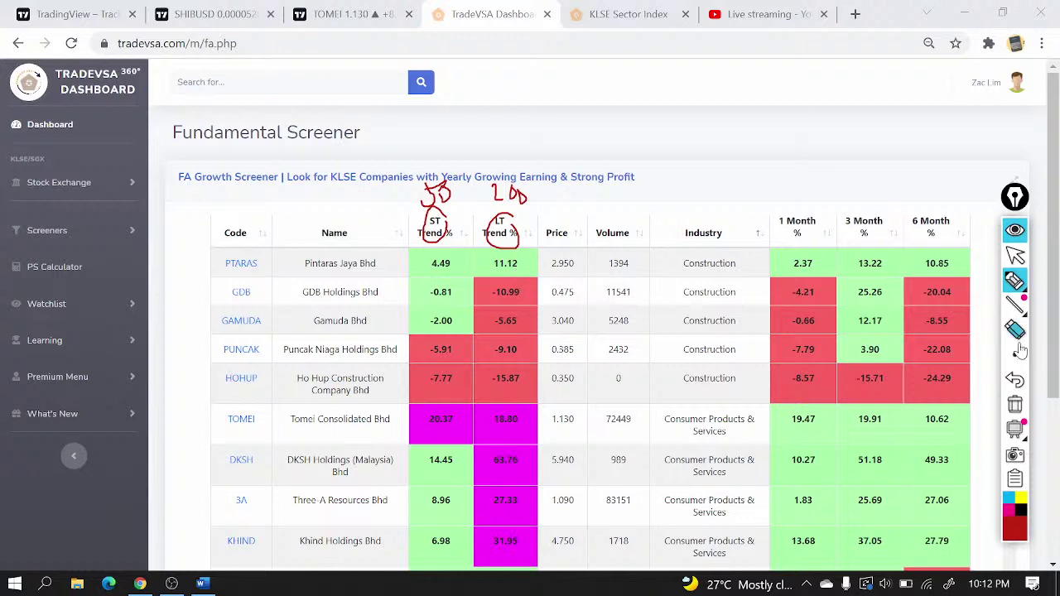
- Clear the red annotations from the screener headers and collapse the annotation tools
click(1016, 404)
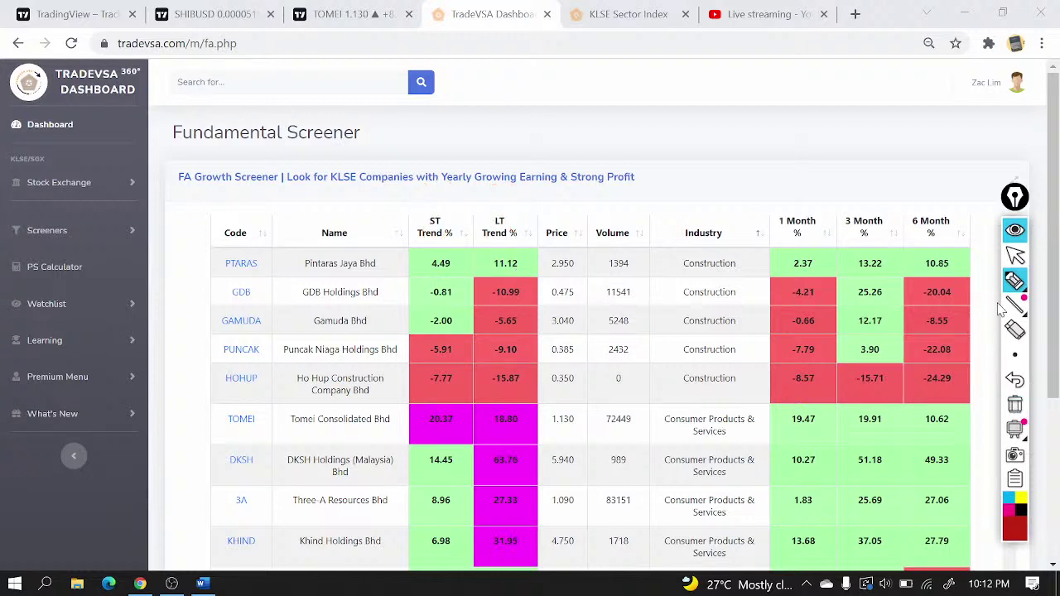
click(1016, 255)
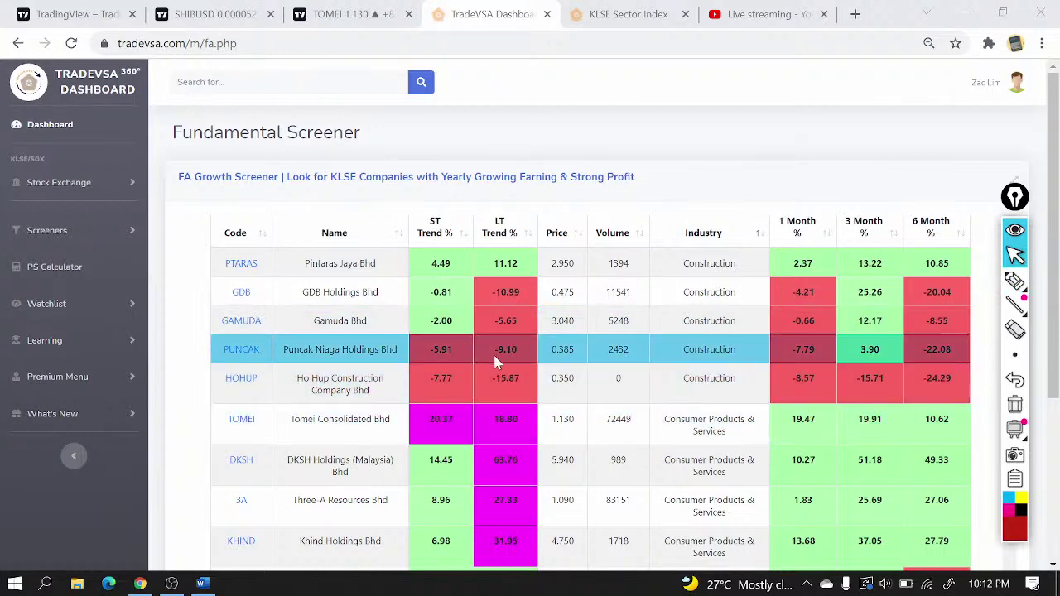
click(1016, 236)
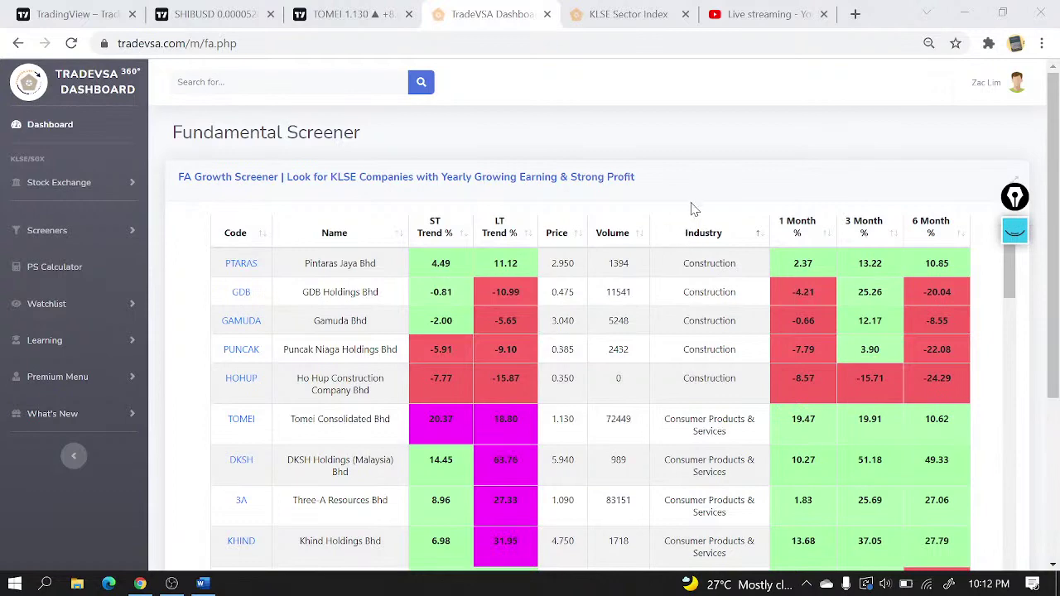
- Examine the industry-sorted growth stocks from Construction down to the Energy and Financial Services groups
scroll(694, 207, down, 3)
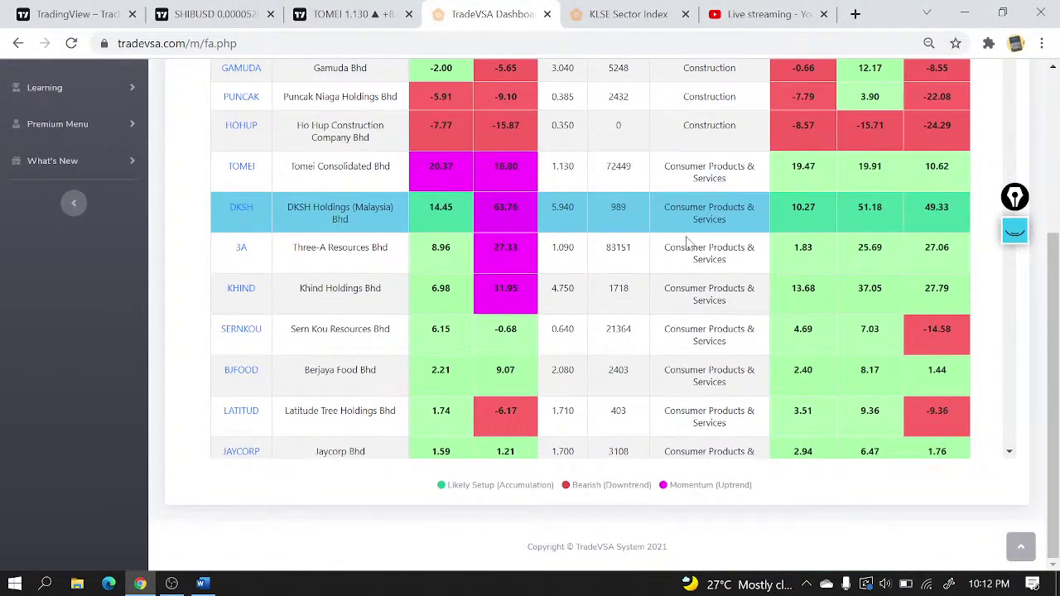
scroll(687, 242, up, 1)
scroll(992, 282, up, 3)
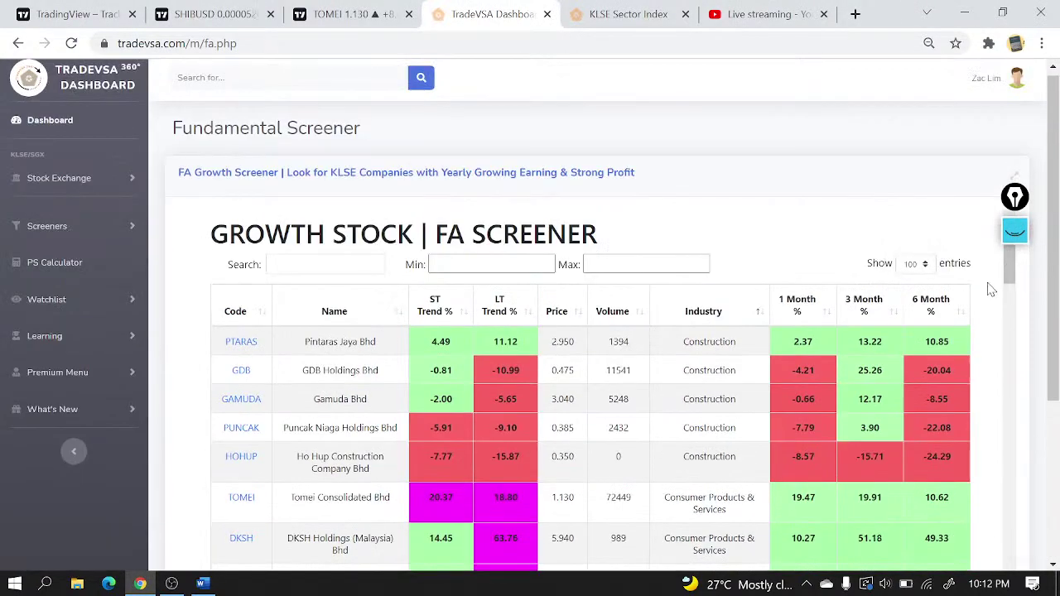
scroll(729, 248, down, 2)
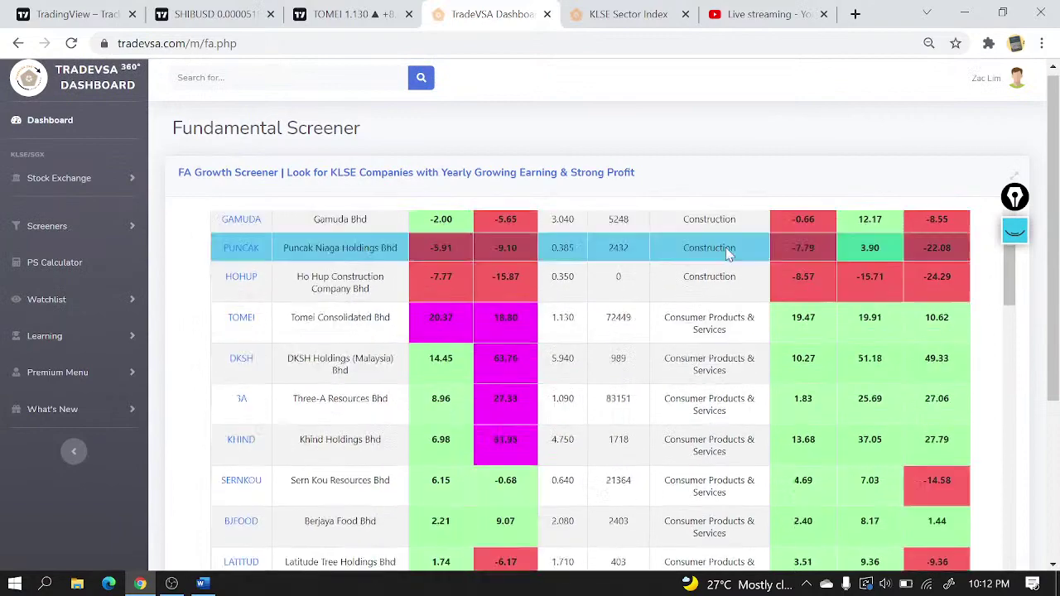
scroll(729, 253, down, 10)
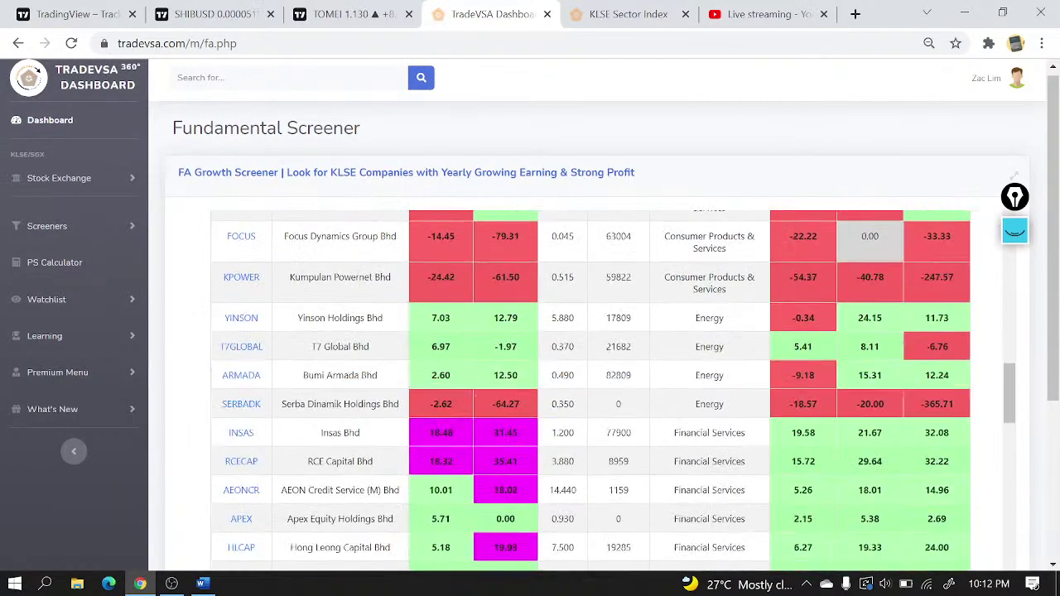
scroll(670, 367, down, 1)
scroll(670, 367, up, 1)
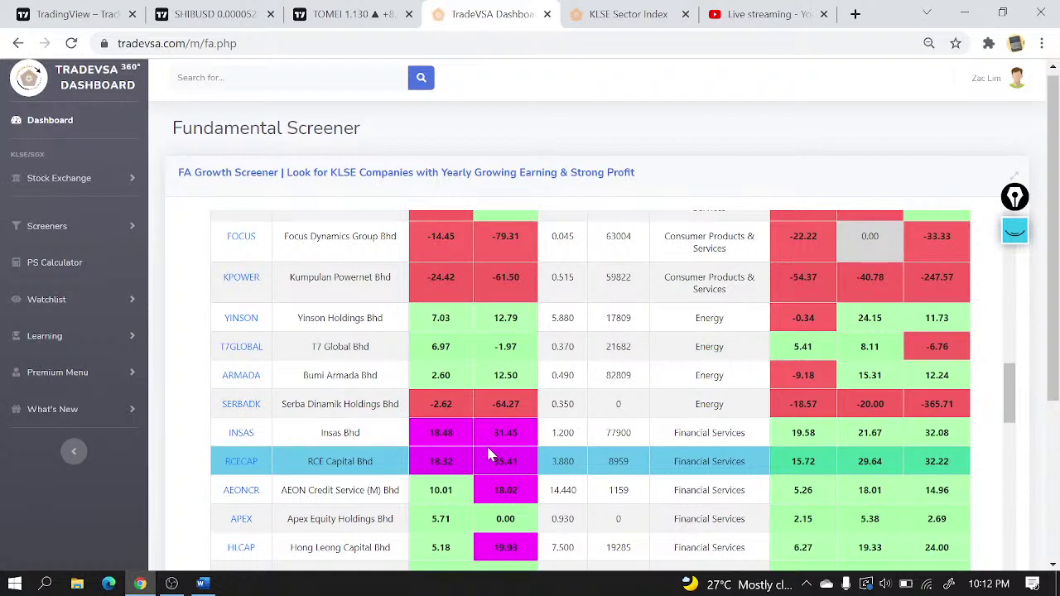
- Circle in red the trend values of YINSON, T7GLOBAL and ARMADA and SERBADK's LT Trend, outline the three stocks' names, and clear the markings
click(1015, 230)
click(1015, 280)
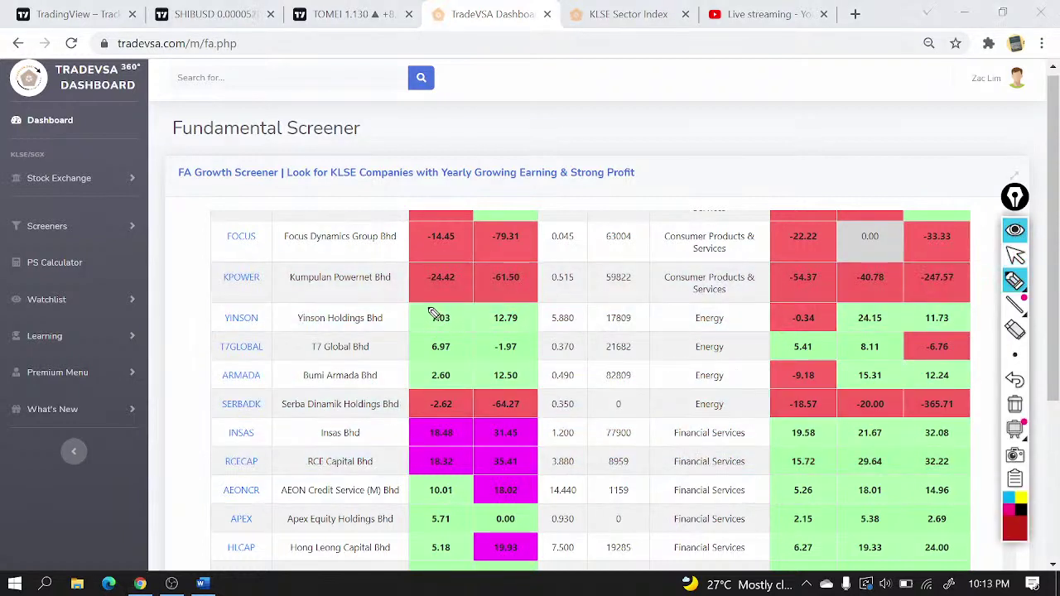
mouse_move(428, 307)
mouse_down()
mouse_move(404, 354)
mouse_move(457, 396)
mouse_move(520, 298)
mouse_move(463, 318)
mouse_up()
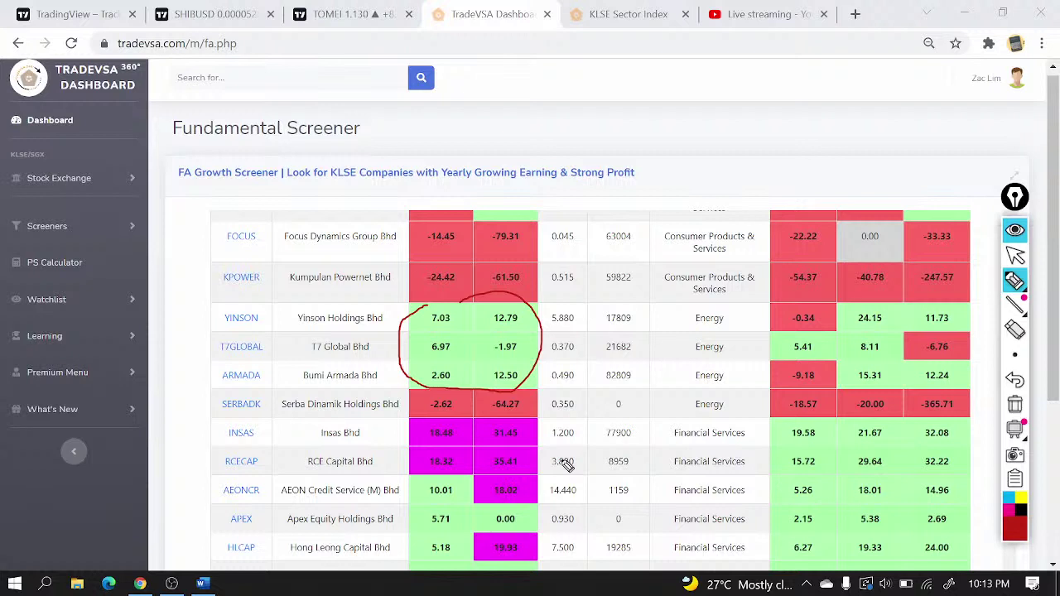
mouse_move(519, 390)
mouse_down()
mouse_move(507, 418)
mouse_move(519, 414)
mouse_up()
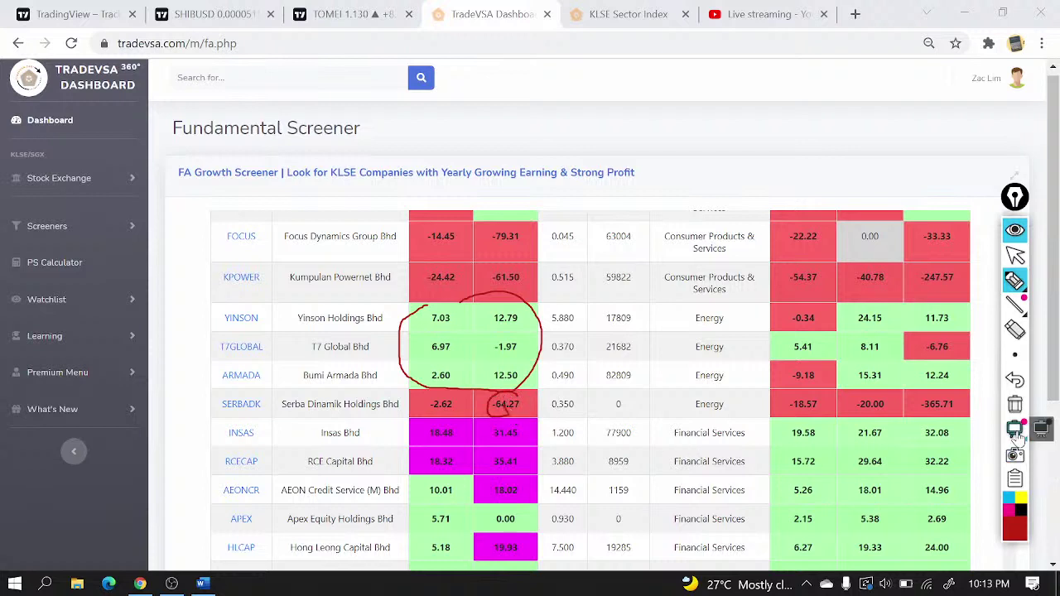
click(1016, 406)
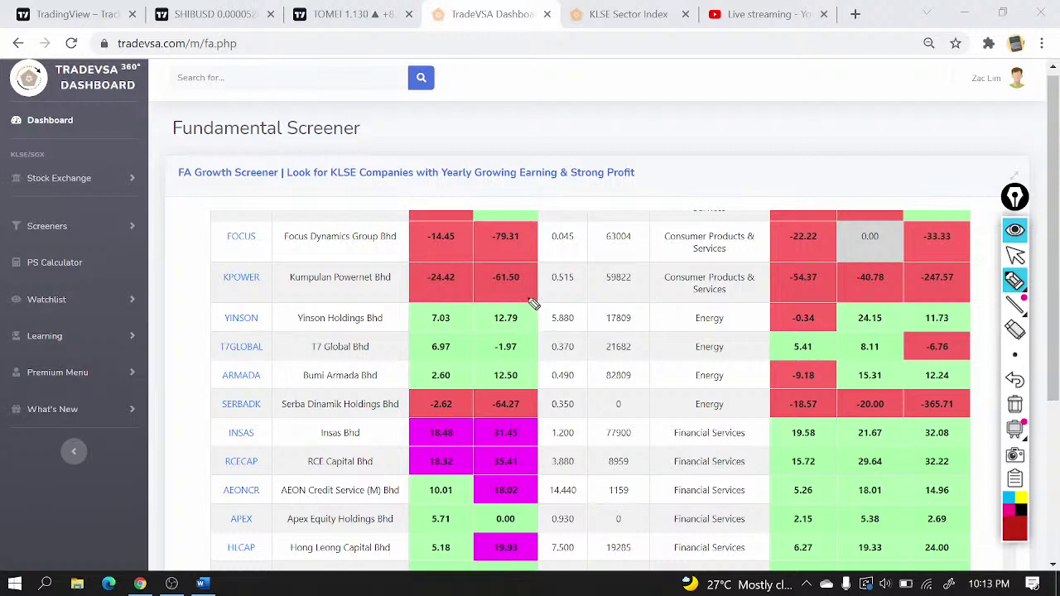
mouse_move(528, 300)
mouse_down()
mouse_move(531, 379)
mouse_move(373, 396)
mouse_move(269, 371)
mouse_move(319, 313)
mouse_move(543, 319)
mouse_move(512, 376)
mouse_up()
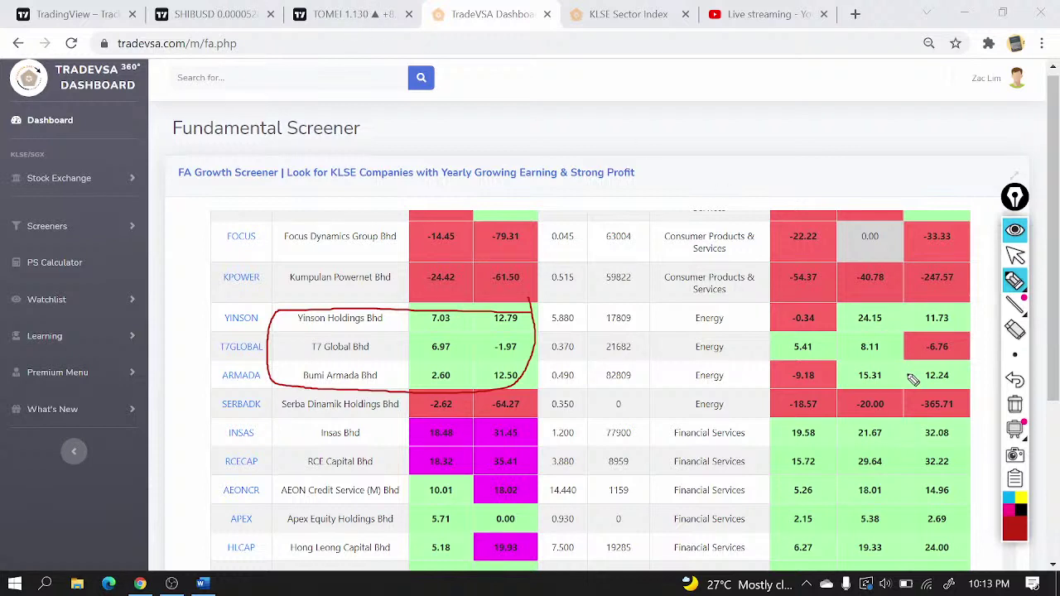
click(1017, 405)
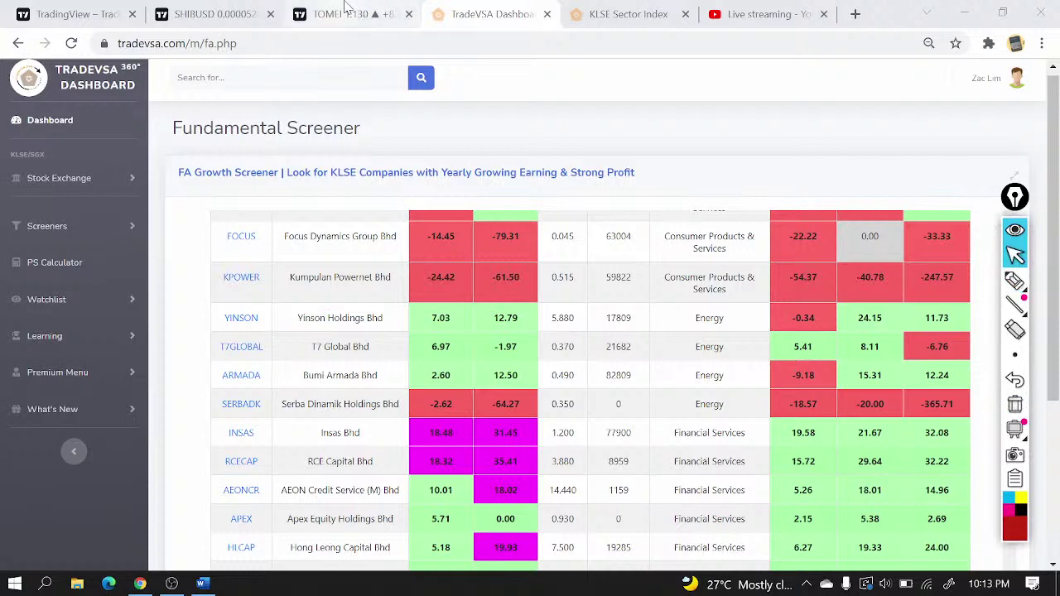
- Switch to the TradingView chart and load the MYX stock T7GLOBAL with its price history back to 2019 in view
click(348, 14)
click(91, 78)
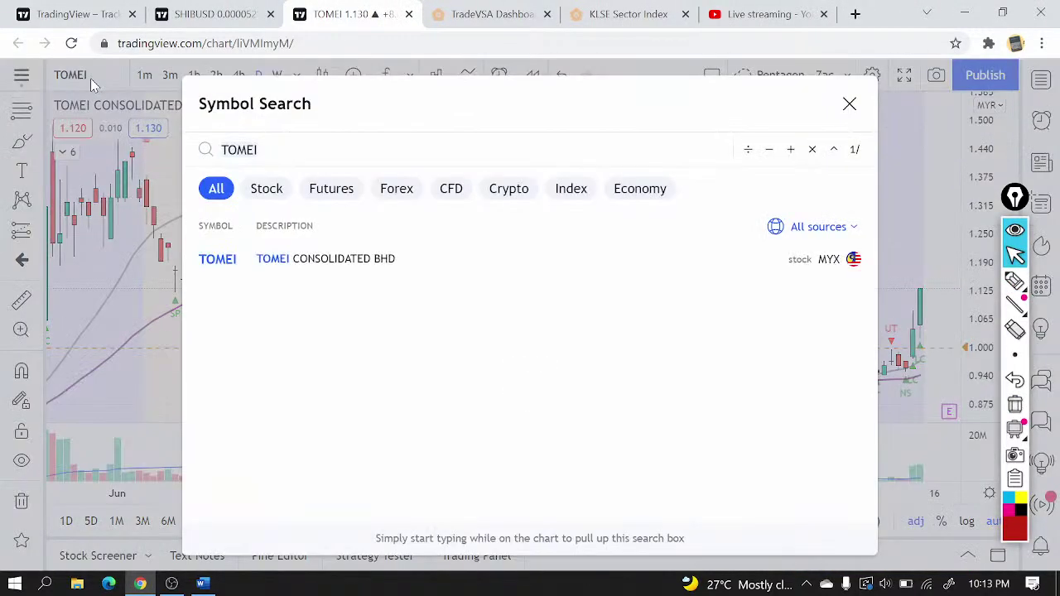
text(T7)
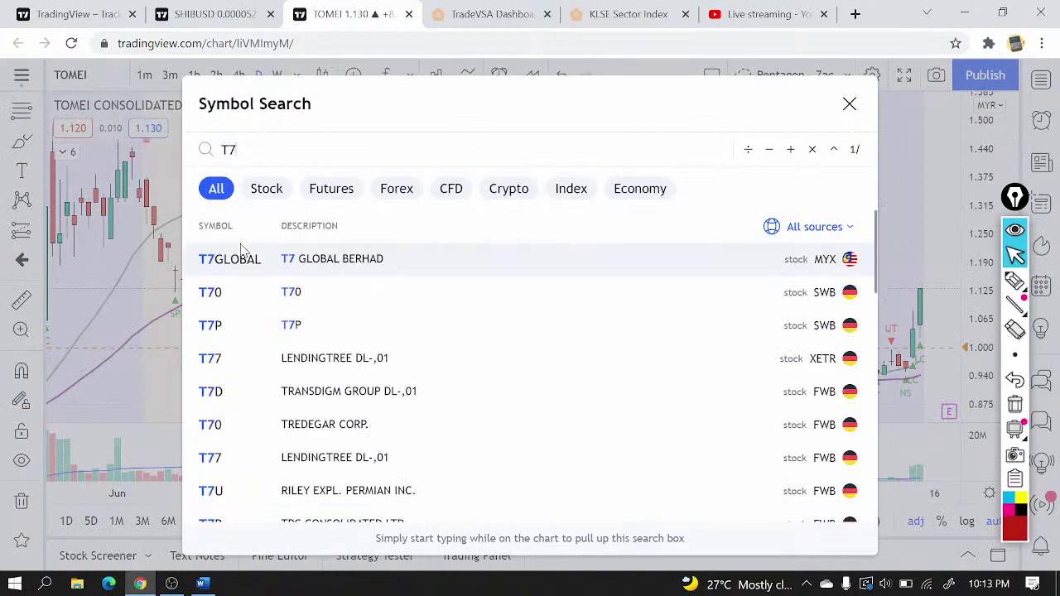
click(250, 263)
scroll(659, 323, down, 5)
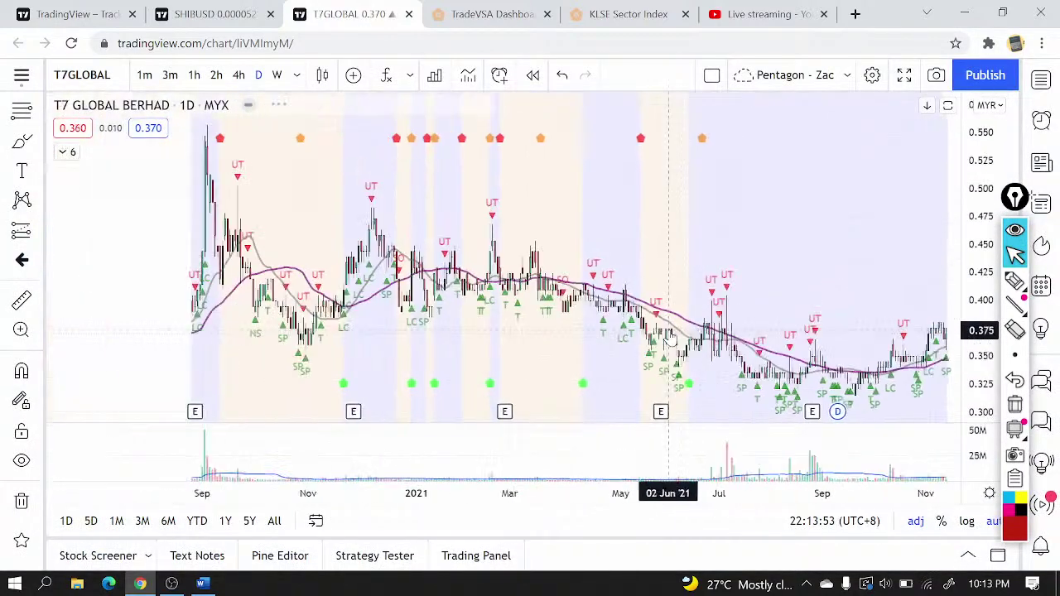
scroll(671, 338, down, 5)
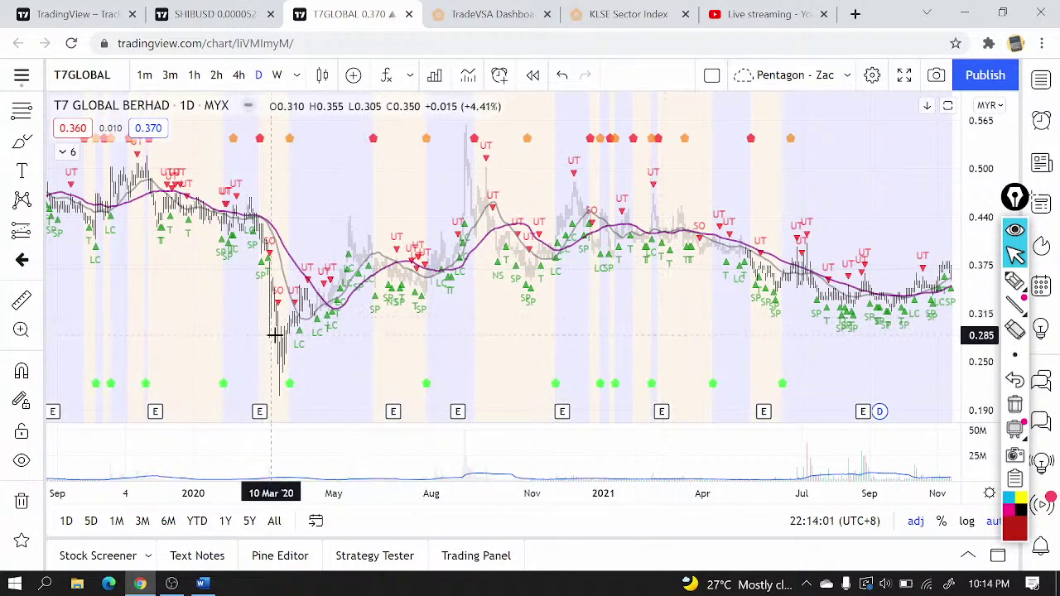
- Examine T7GLOBAL's long-term price action at the weekly interval
click(277, 74)
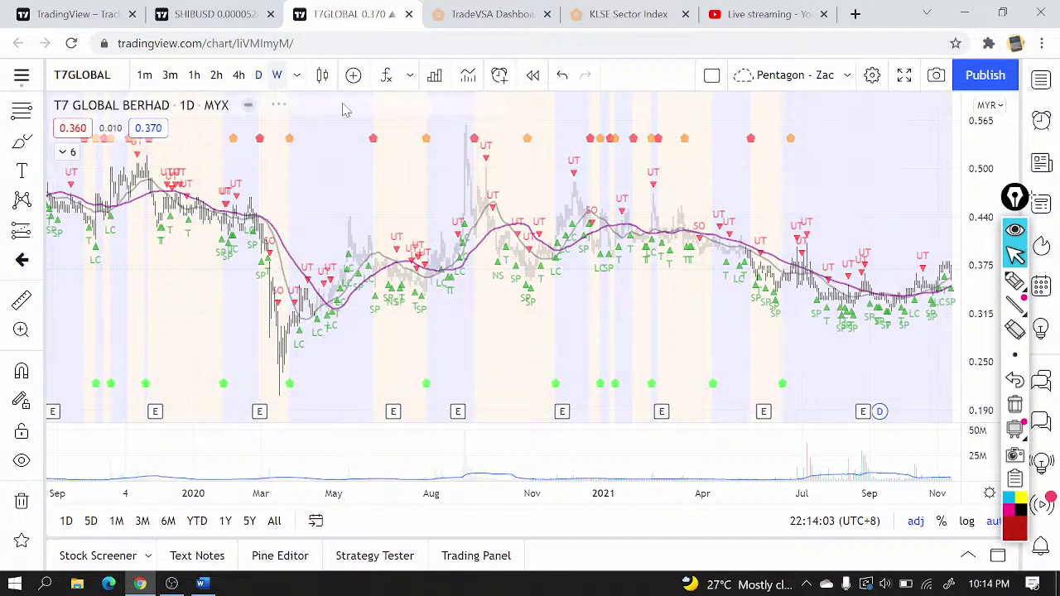
scroll(694, 298, up, 3)
scroll(695, 301, down, 4)
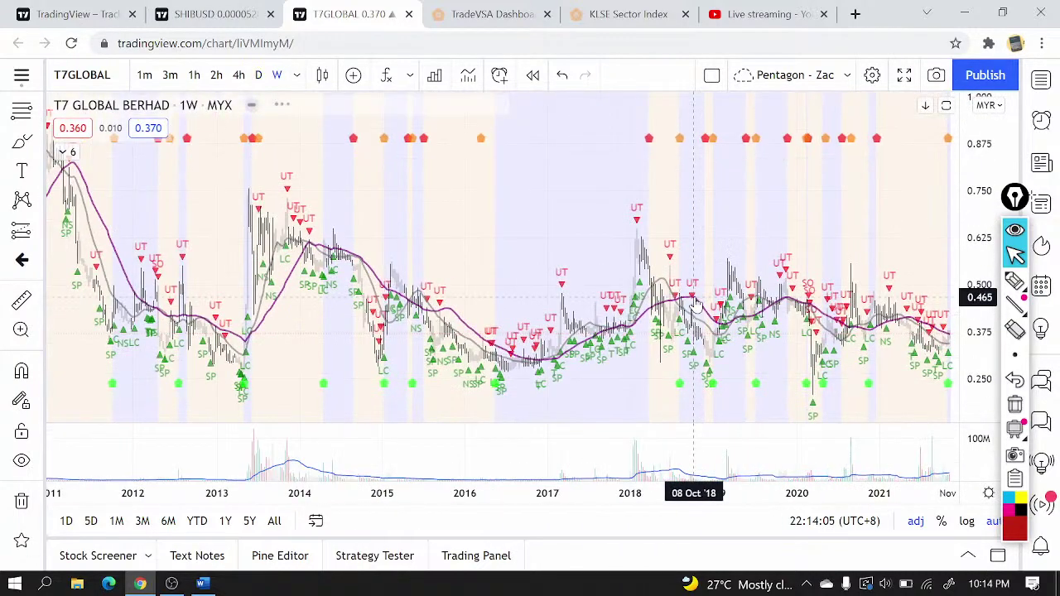
scroll(696, 305, up, 1)
scroll(698, 305, up, 3)
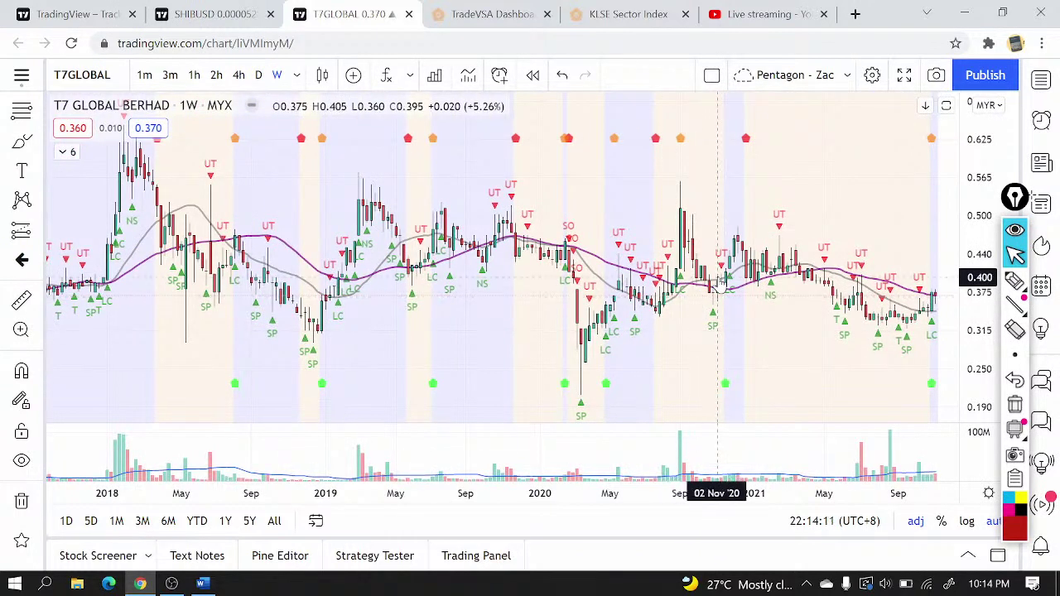
scroll(718, 285, down, 2)
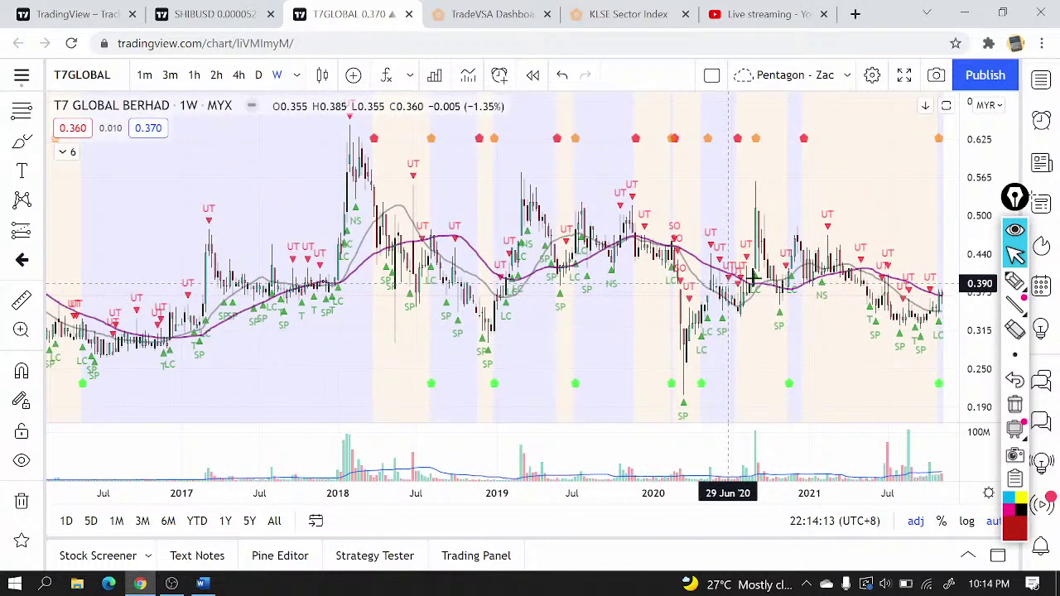
- Return the T7GLOBAL chart to the daily interval and examine the trend through 2021
click(260, 75)
scroll(602, 208, down, 3)
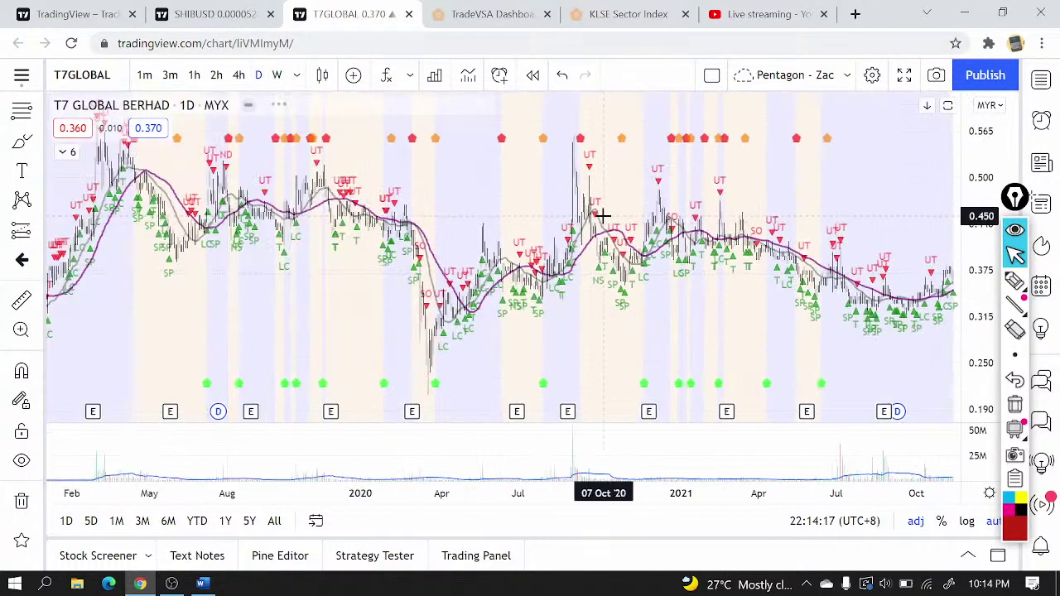
scroll(604, 217, down, 3)
scroll(604, 224, up, 5)
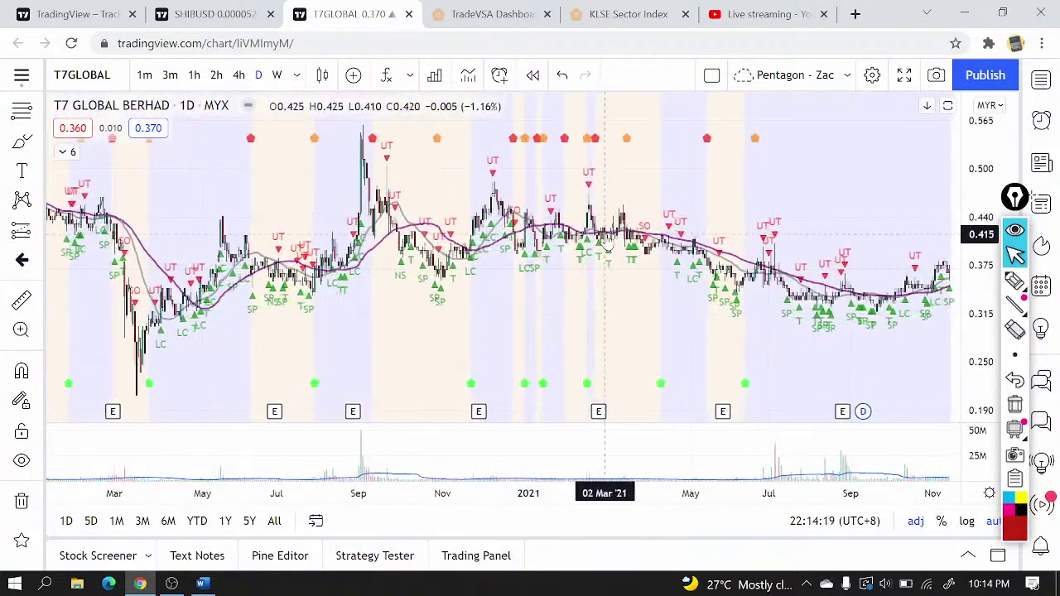
scroll(610, 240, up, 4)
scroll(630, 286, down, 1)
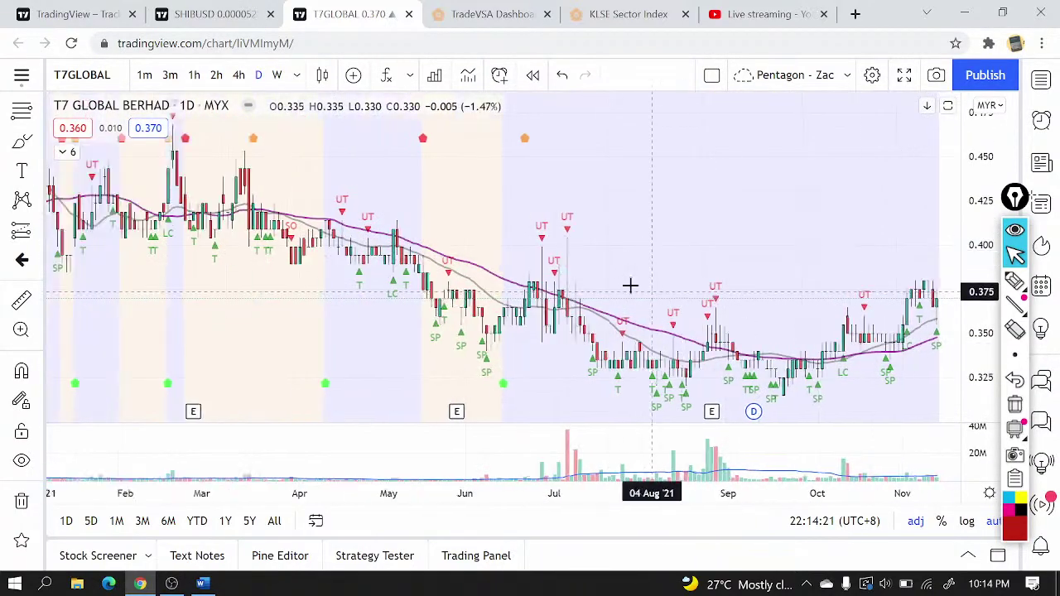
scroll(631, 286, down, 2)
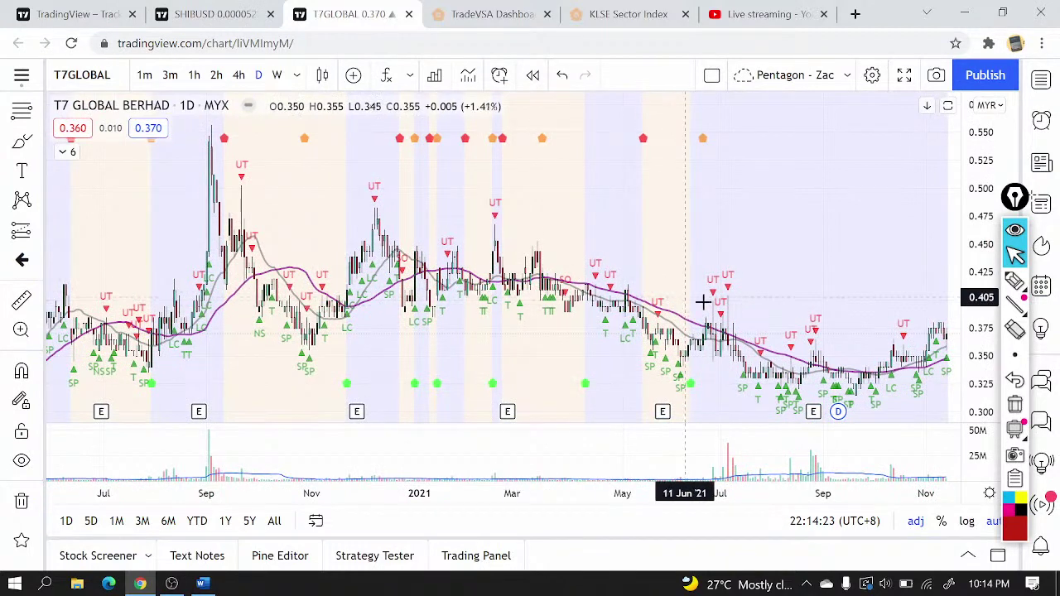
- Brush a black circle around T7GLOBAL's August–September 2021 base and a curve along the October–November price rise
click(22, 141)
mouse_move(821, 347)
mouse_down()
mouse_move(775, 373)
mouse_move(824, 347)
mouse_up()
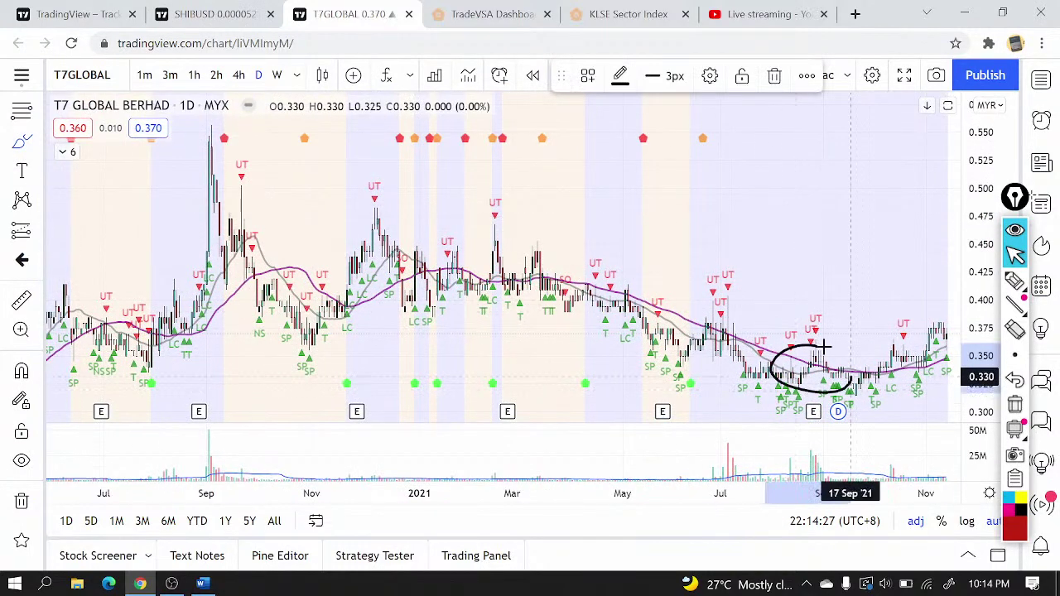
mouse_move(899, 343)
mouse_down()
mouse_move(882, 377)
mouse_move(895, 343)
mouse_move(901, 355)
mouse_move(932, 338)
mouse_move(945, 297)
mouse_up()
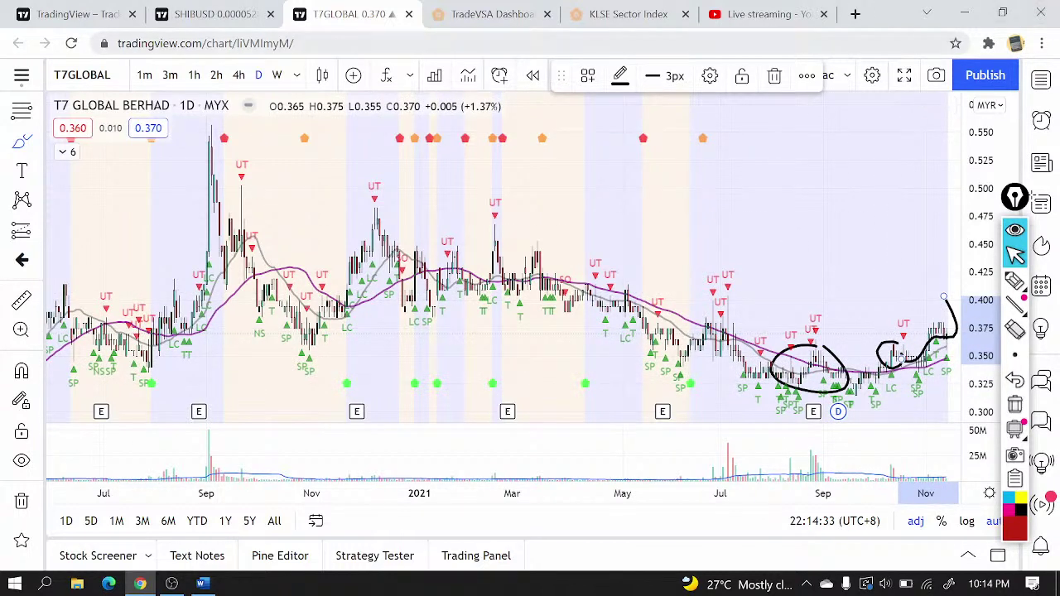
- Check the Energy stocks in the FA Growth screener and load the MYX stock YINSON in the TradingView chart
click(629, 14)
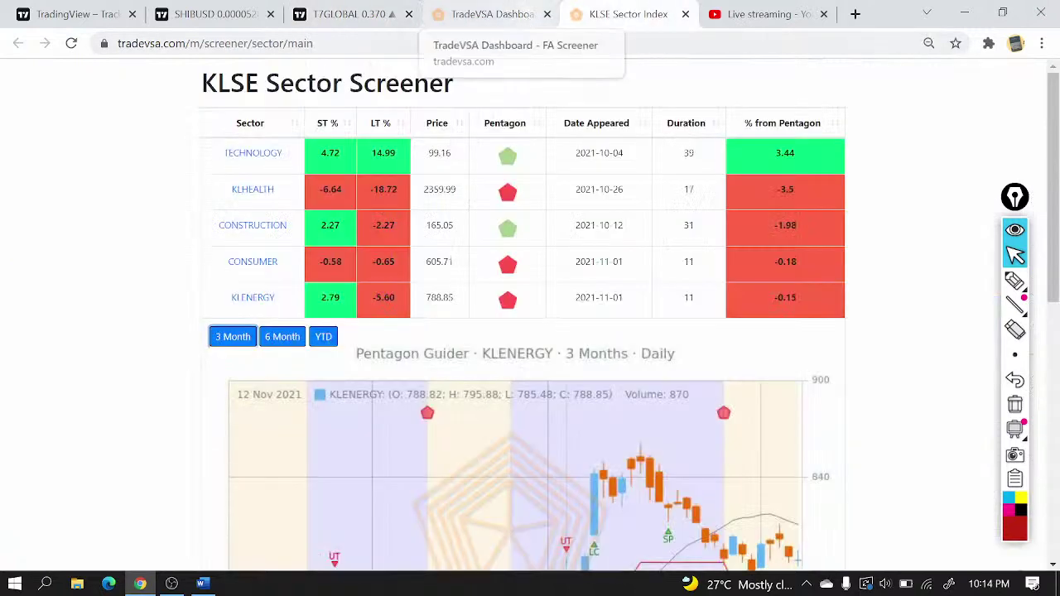
click(508, 10)
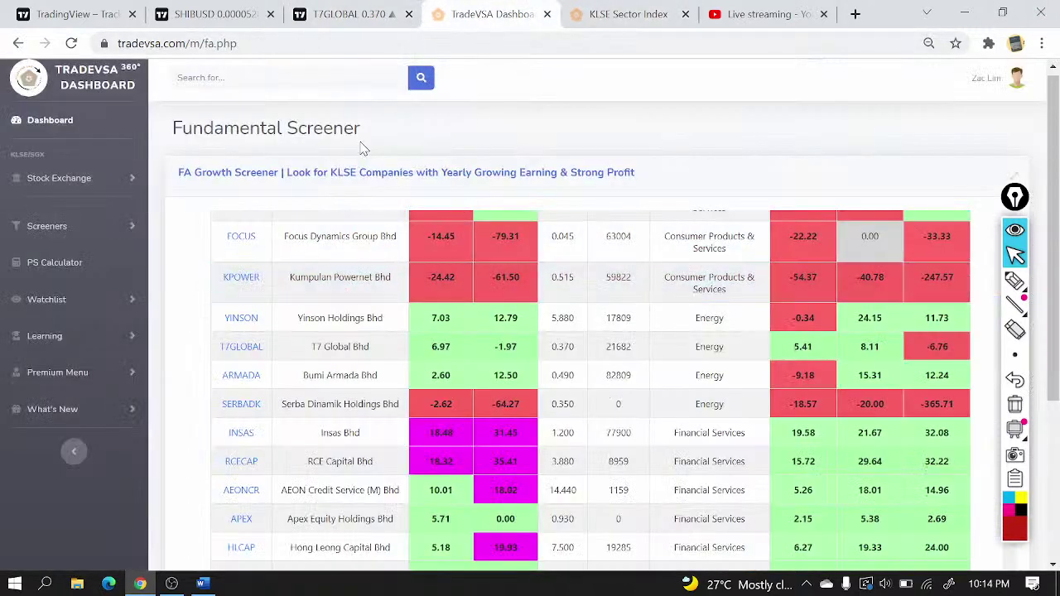
click(347, 8)
text(YINSON)
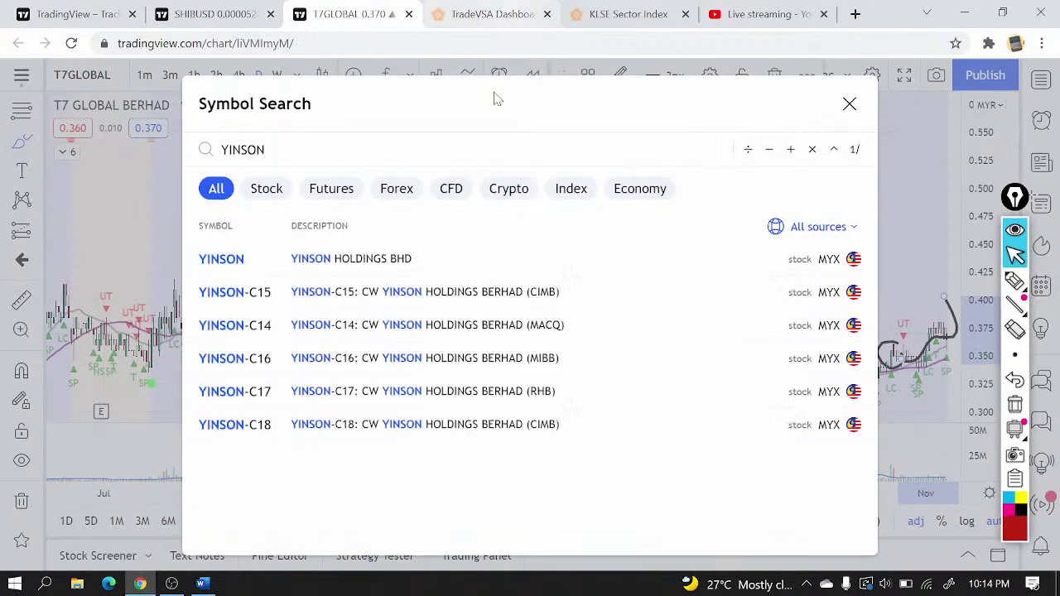
click(420, 257)
scroll(721, 270, up, 3)
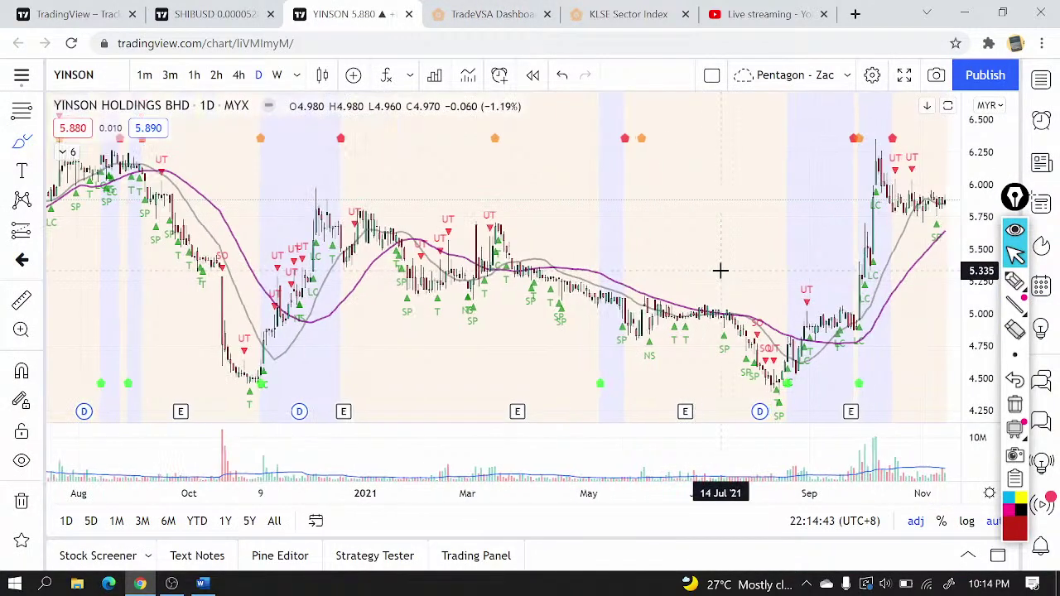
- Examine YINSON's price trend at the weekly interval and again at the daily interval back to early 2020
scroll(721, 270, down, 3)
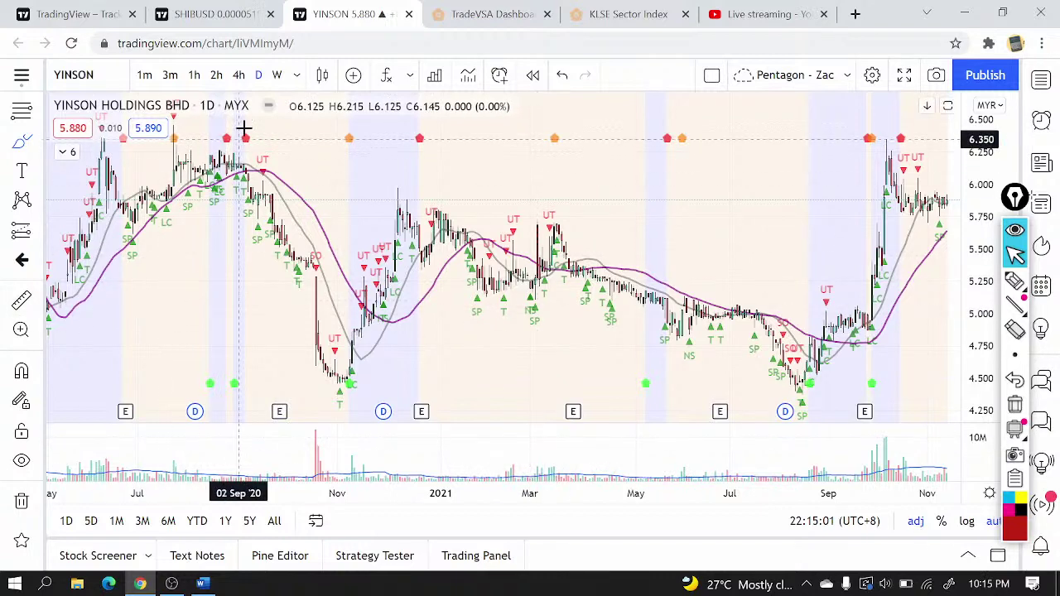
click(276, 76)
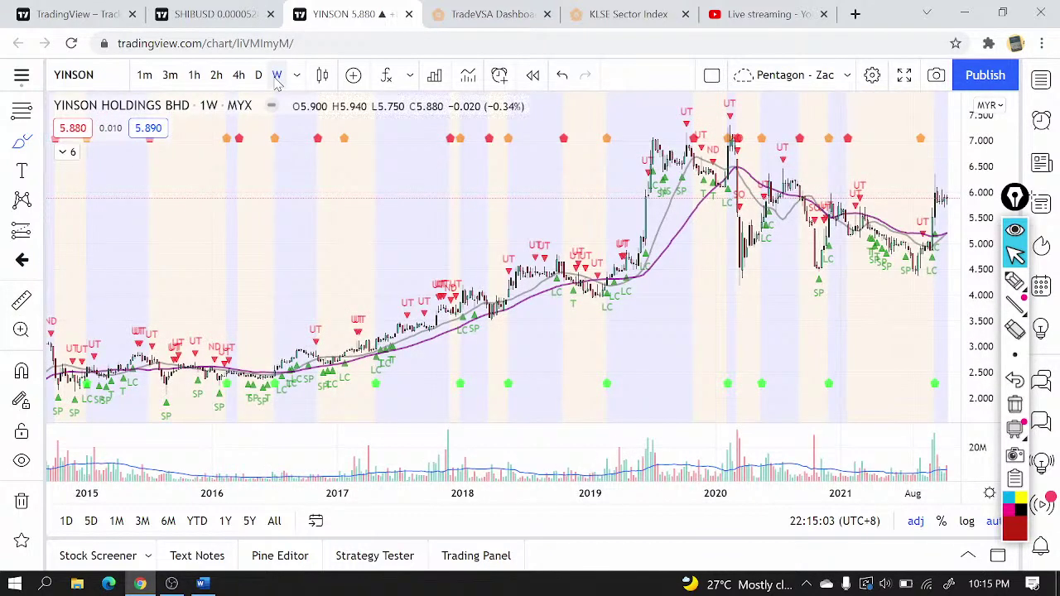
scroll(748, 310, up, 5)
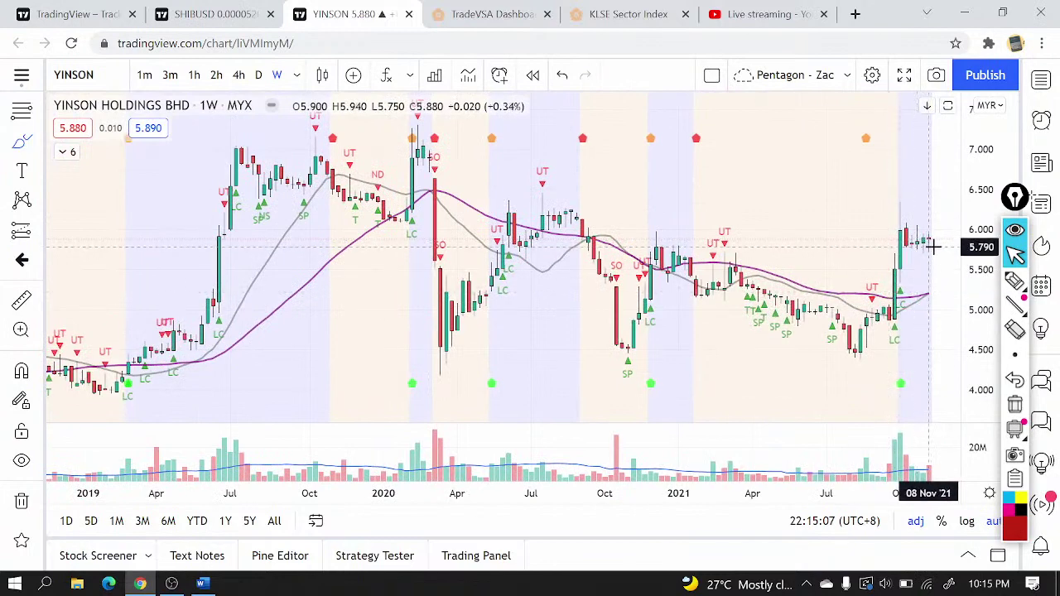
click(258, 74)
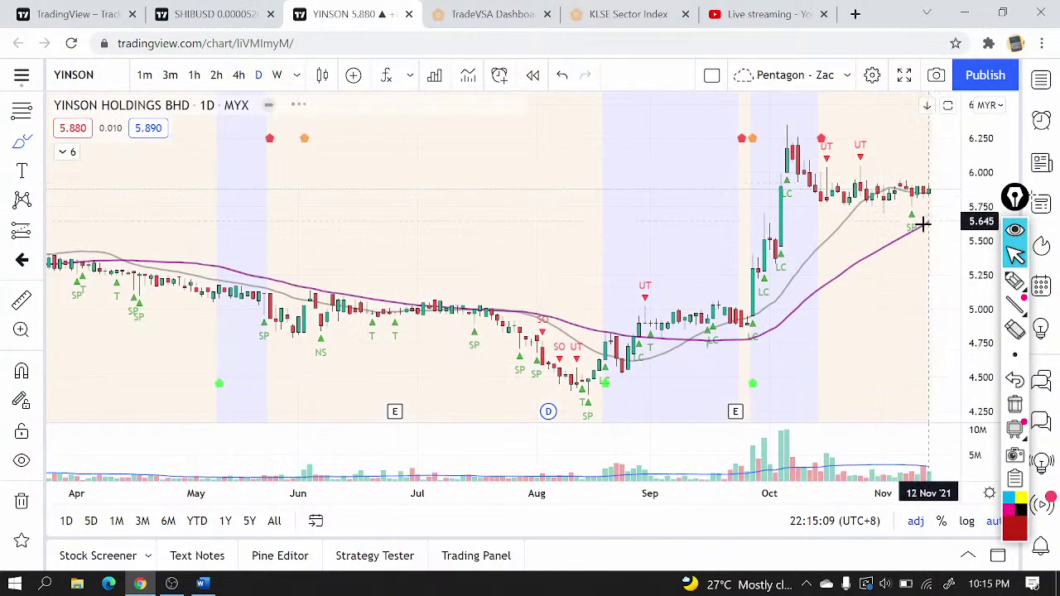
scroll(911, 224, down, 3)
scroll(903, 220, down, 2)
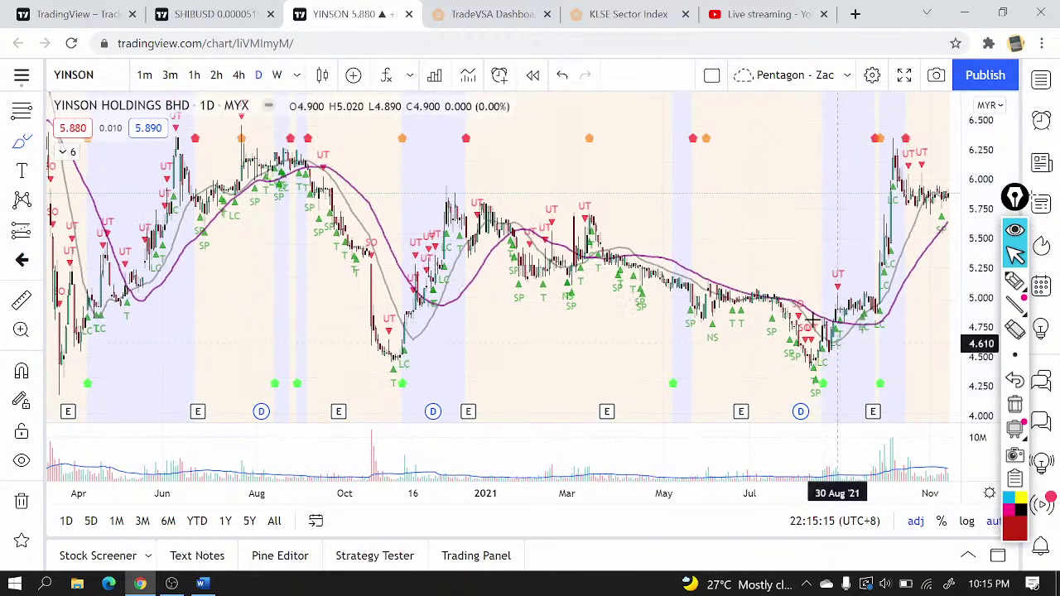
- Load the MYX stock ARMADA (Bumi Armada Berhad) in the chart at the daily interval
text(BUMI )
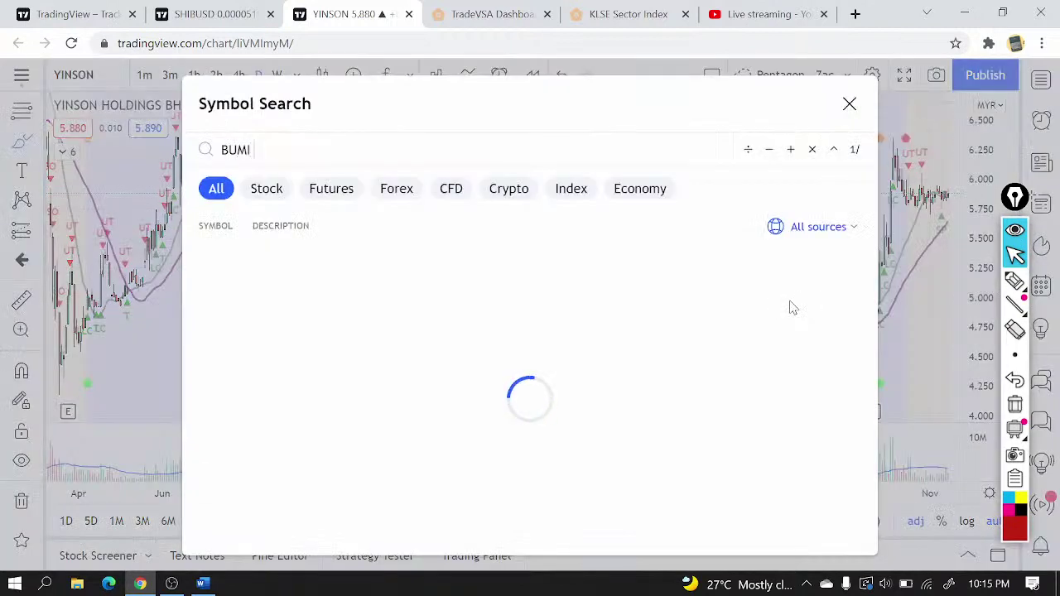
text(ARAMD)
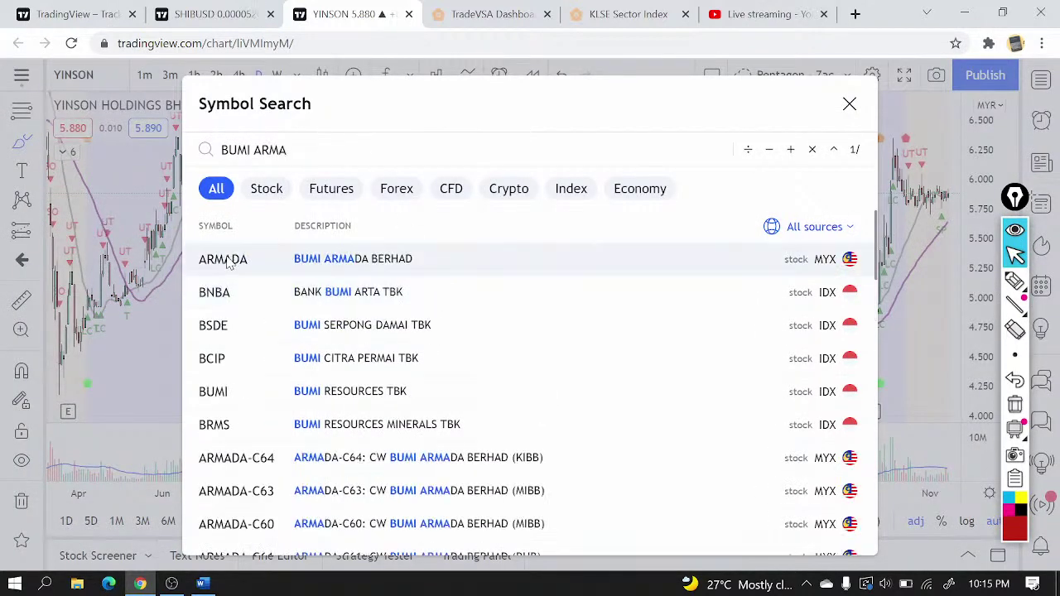
key(Return)
scroll(812, 262, up, 5)
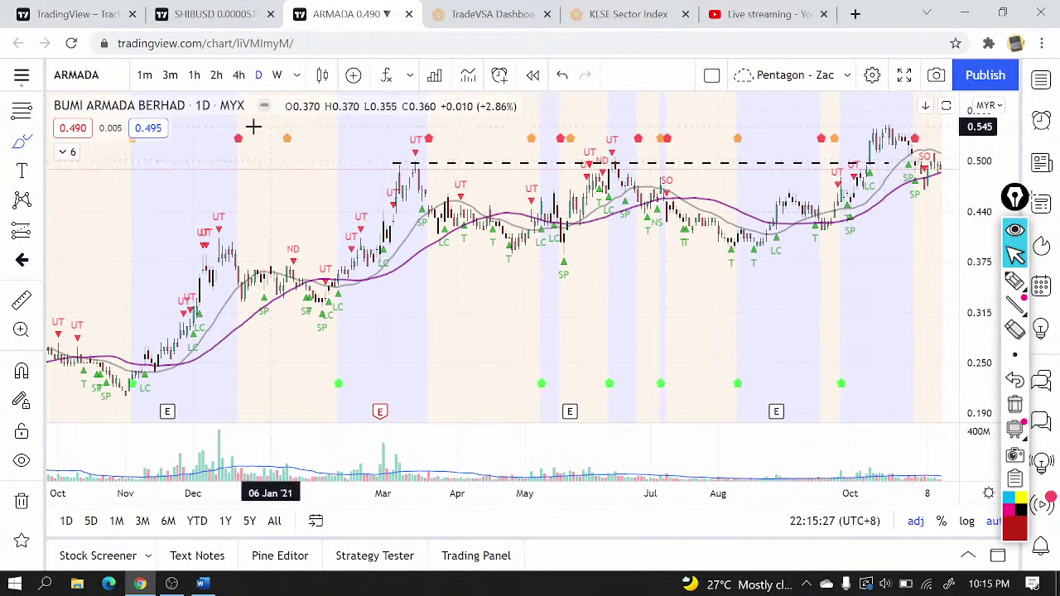
scroll(36, 124, up, 2)
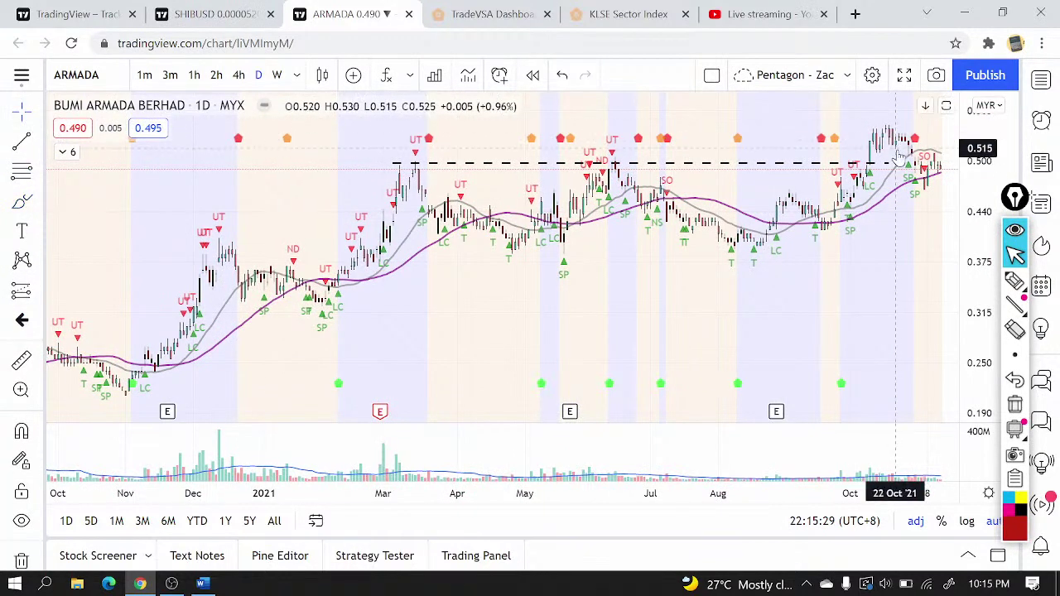
- Extend ARMADA's dashed 0.500 line past the latest candle and brush over the March and June 2021 peaks and October–November move
drag(887, 166, 946, 168)
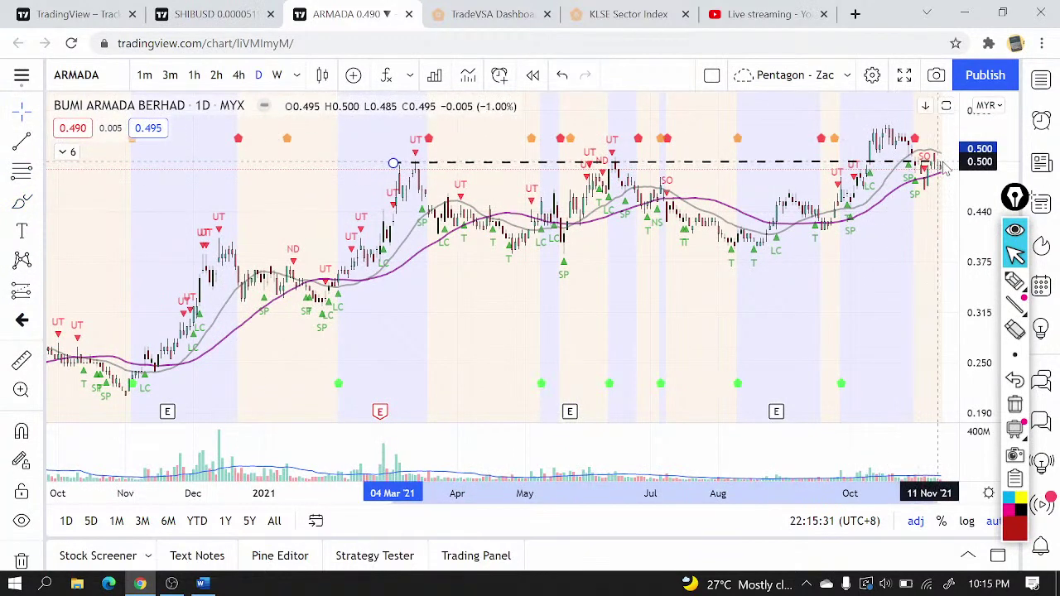
click(948, 166)
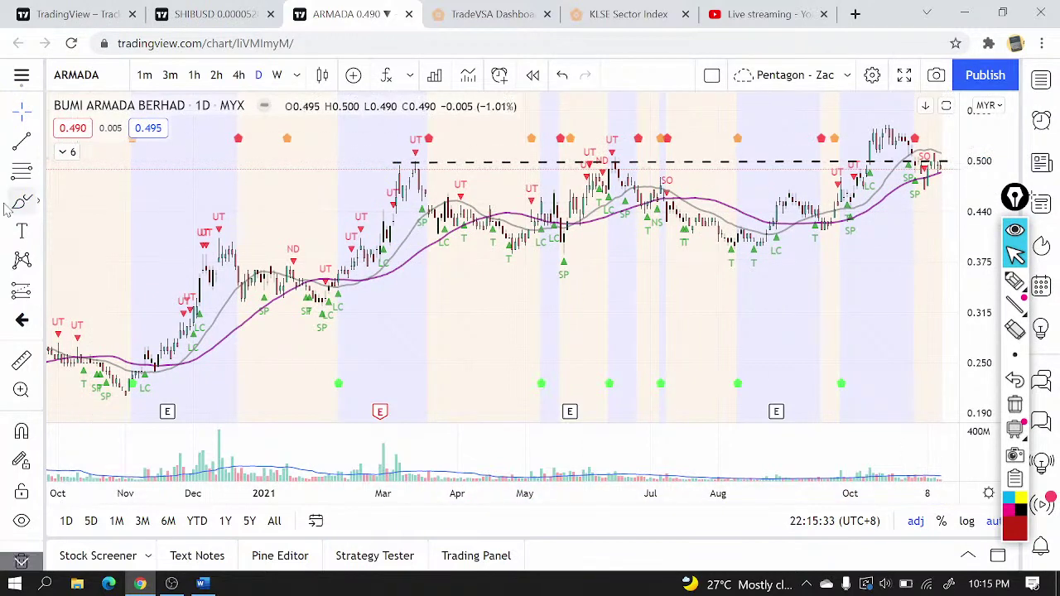
drag(427, 161, 431, 161)
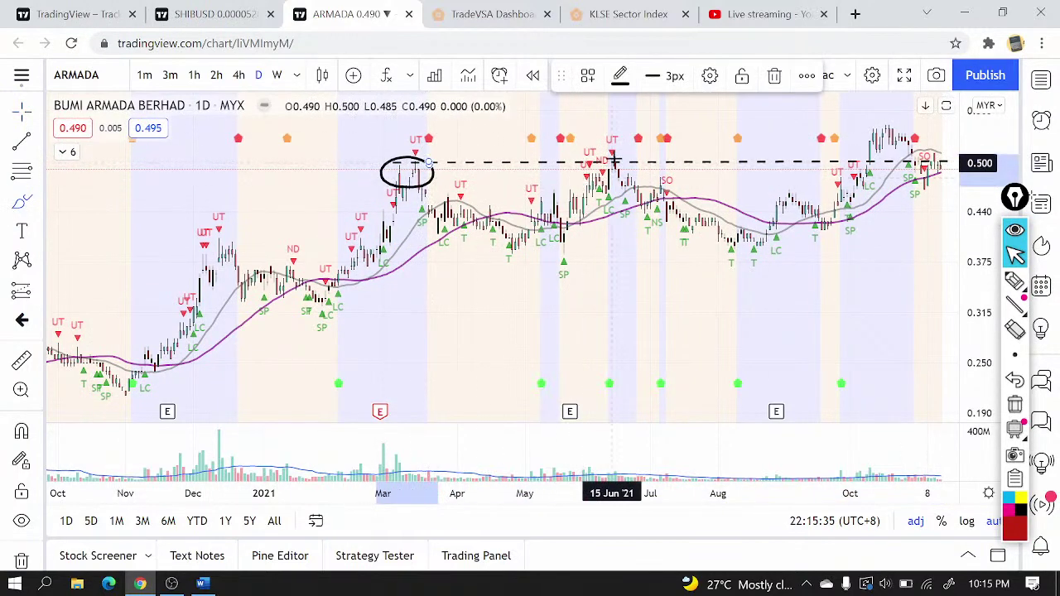
drag(613, 154, 638, 158)
mouse_move(866, 191)
mouse_down()
mouse_move(878, 124)
mouse_move(923, 174)
mouse_move(903, 195)
mouse_move(946, 165)
mouse_move(959, 178)
mouse_up()
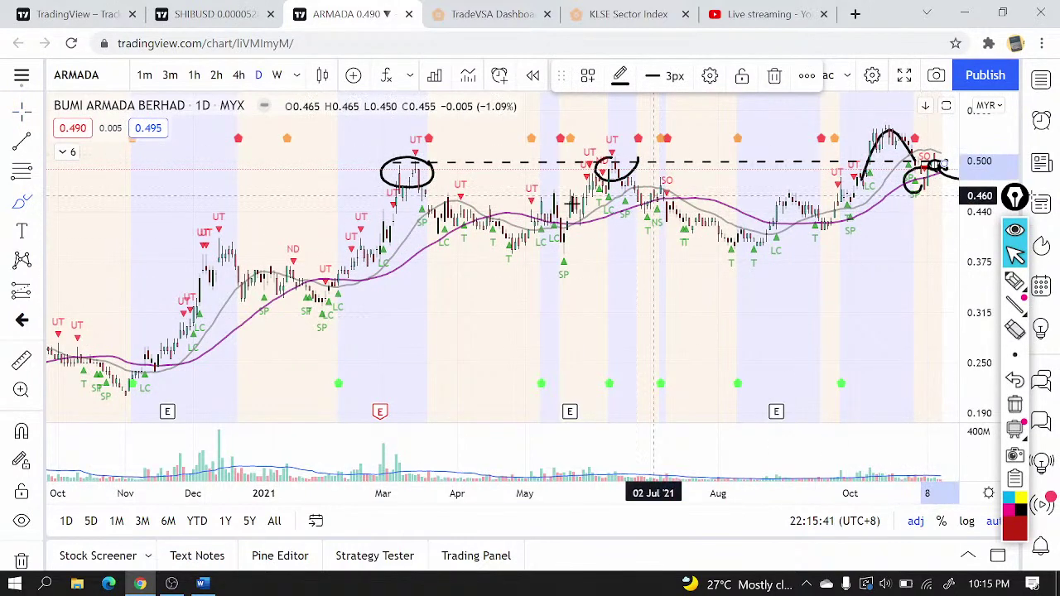
- Compare ARMADA at the weekly and daily intervals and brush a circle around the early November 2021 volume bars
click(278, 76)
scroll(655, 222, up, 4)
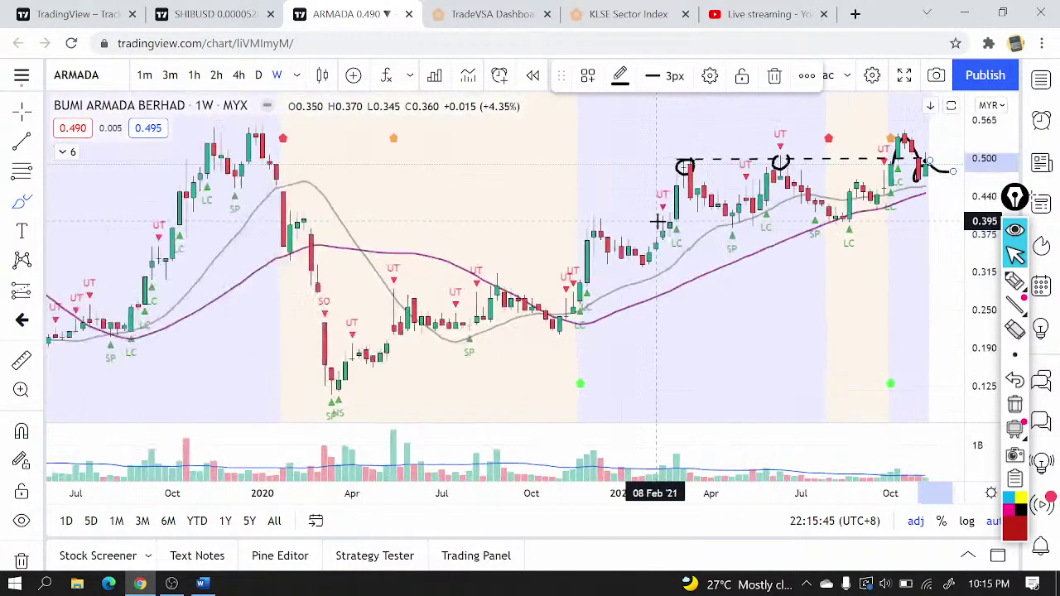
click(259, 76)
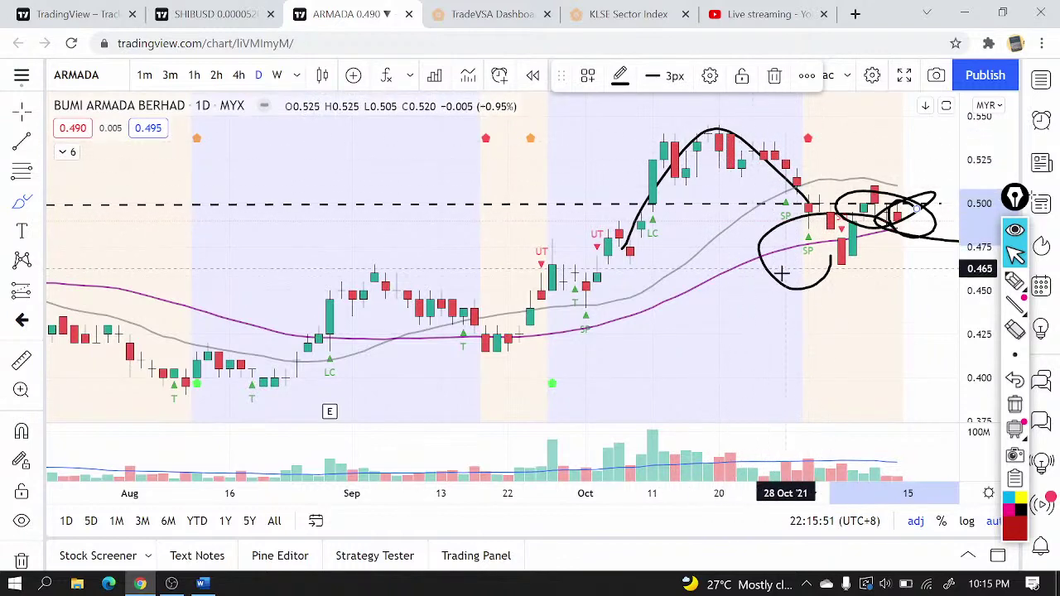
mouse_move(816, 443)
mouse_down()
mouse_move(827, 464)
mouse_move(786, 476)
mouse_move(789, 439)
mouse_up()
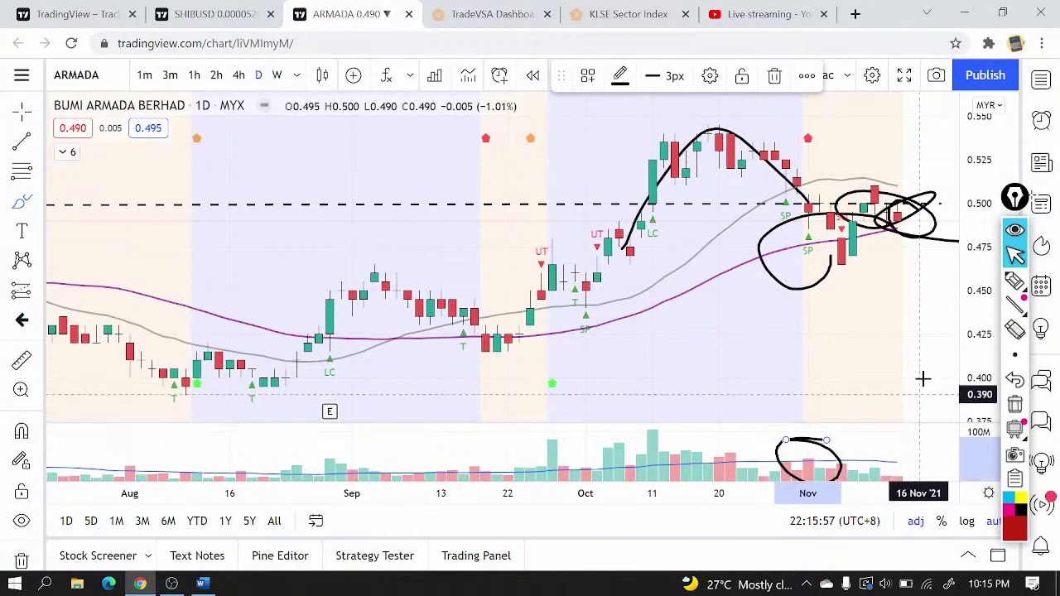
- On ARMADA's weekly chart, brush around the October 2021 green marker, a support line below the pullback and a projected rebound curve
click(277, 75)
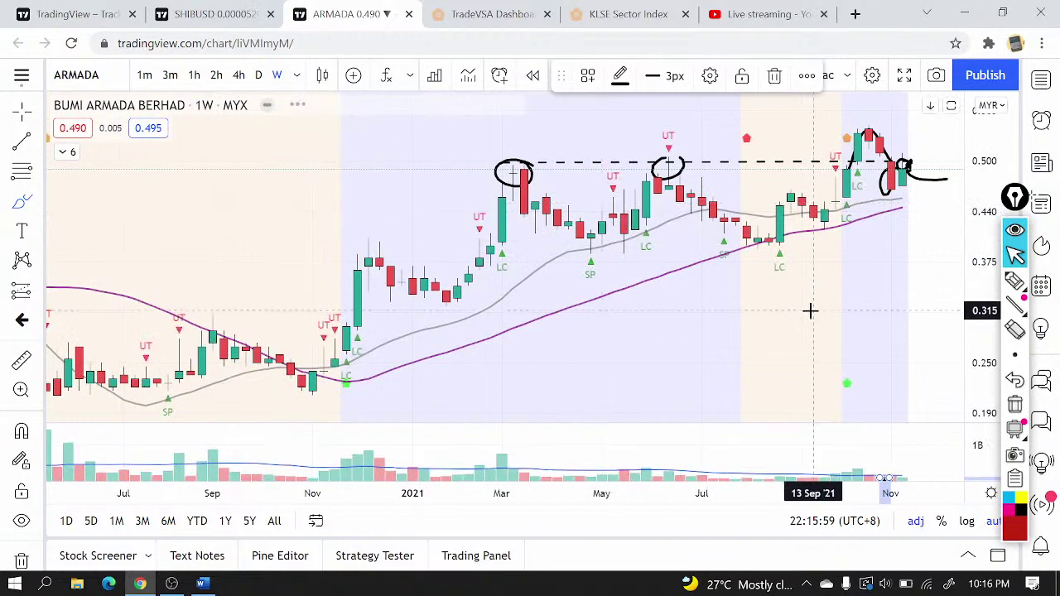
scroll(809, 310, up, 2)
mouse_move(834, 359)
mouse_down()
mouse_move(812, 351)
mouse_move(863, 380)
mouse_up()
mouse_move(814, 201)
mouse_down()
mouse_move(907, 201)
mouse_move(809, 190)
mouse_move(835, 138)
mouse_up()
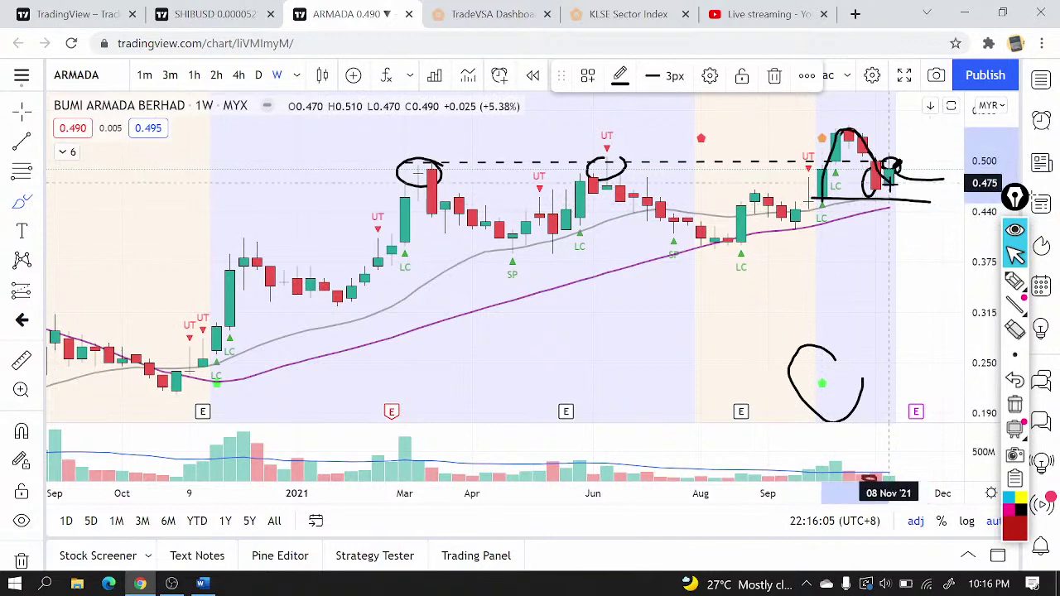
mouse_move(937, 159)
mouse_down()
mouse_move(945, 136)
mouse_move(956, 152)
mouse_up()
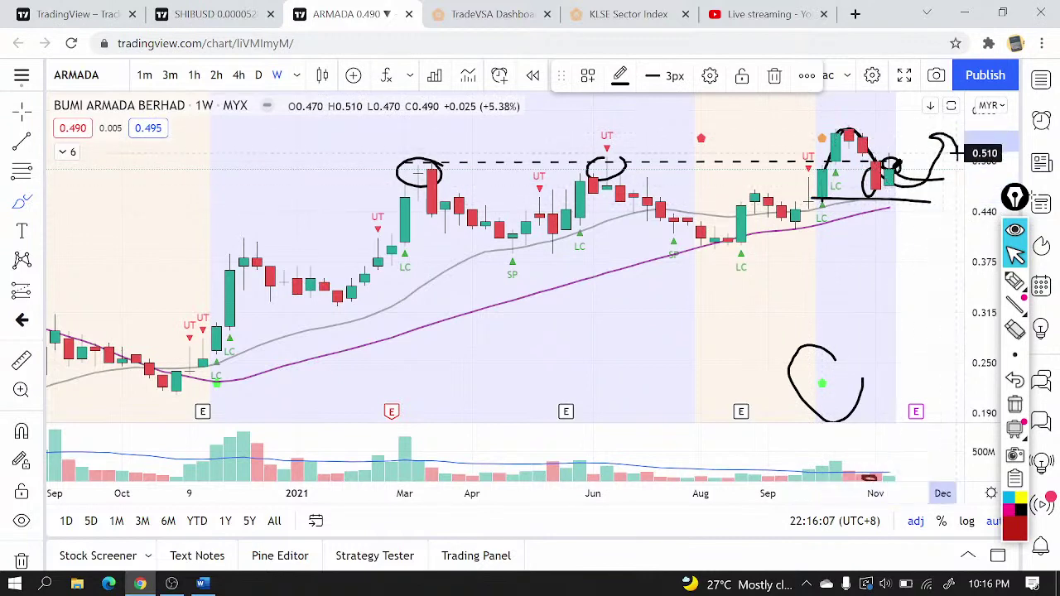
- Remove all drawings from the weekly ARMADA chart
scroll(60, 493, down, 2)
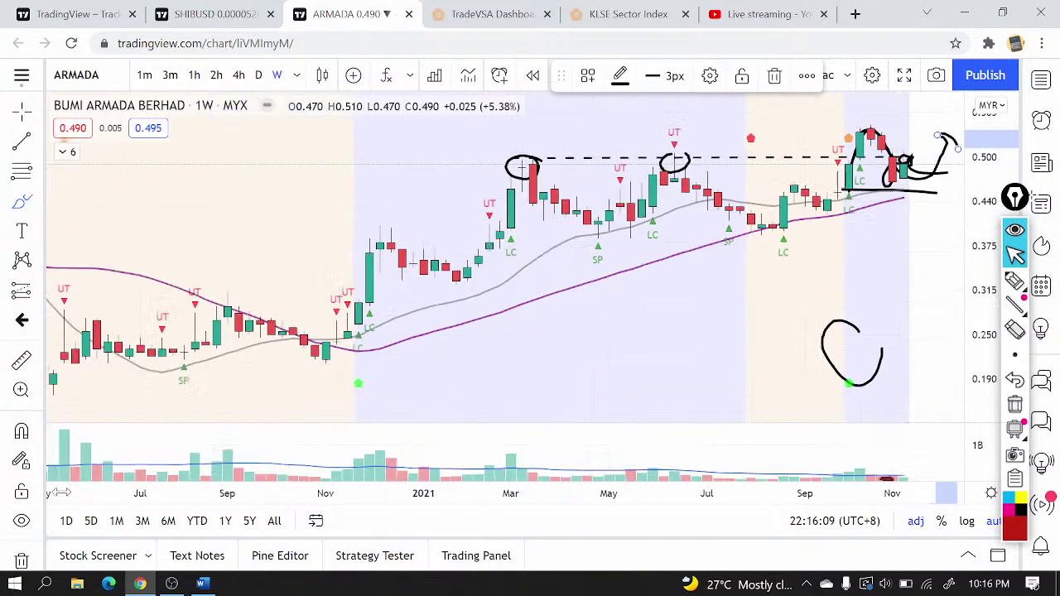
scroll(21, 518, down, 2)
click(21, 501)
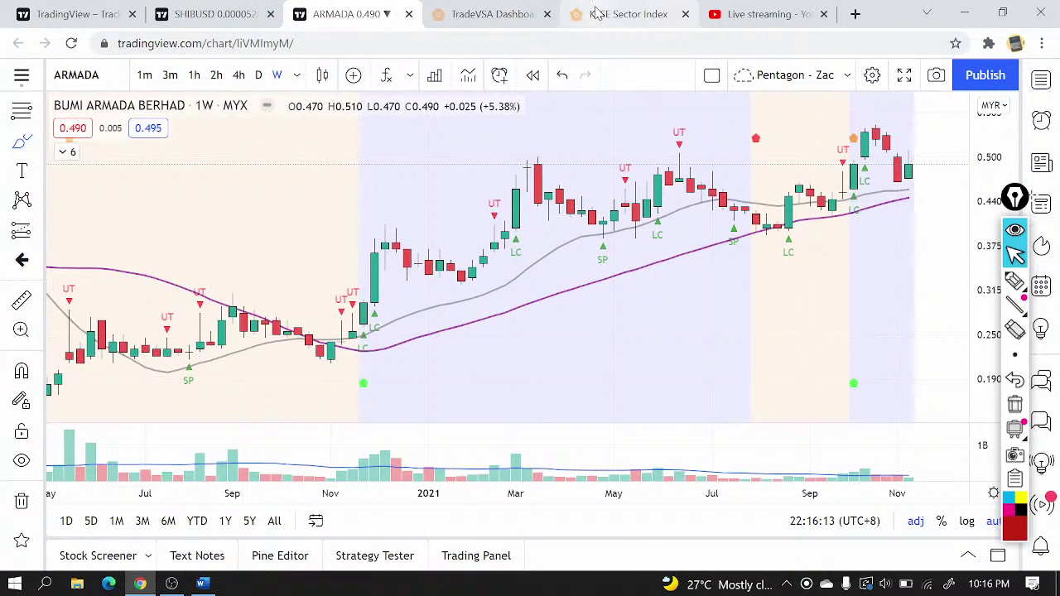
- Look through the industry-sorted FA Growth screener, continuing onto page 2, and examine the Property stocks
key(ctrl+Tab)
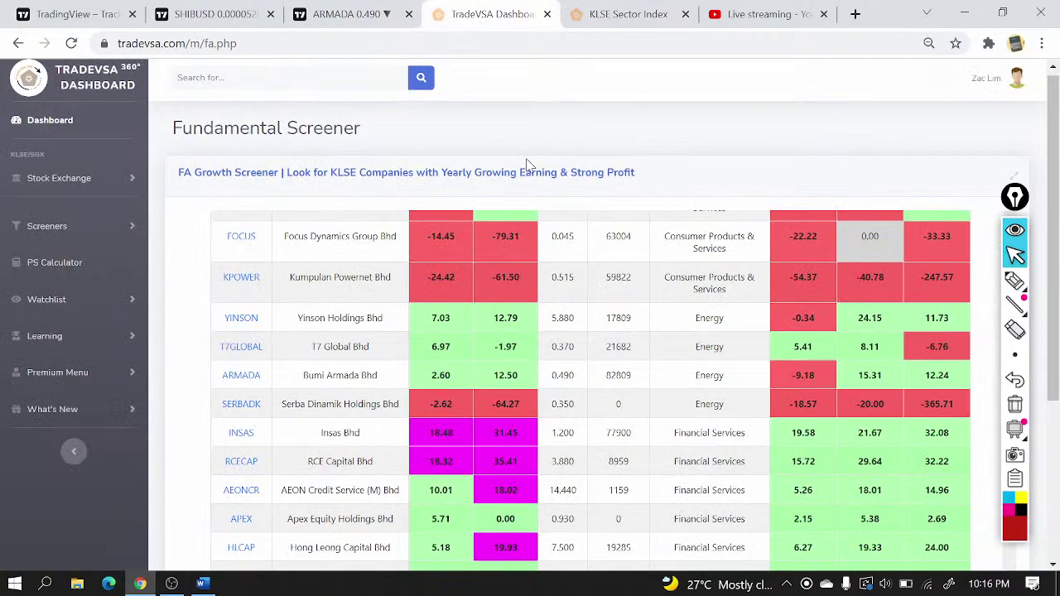
scroll(654, 439, down, 2)
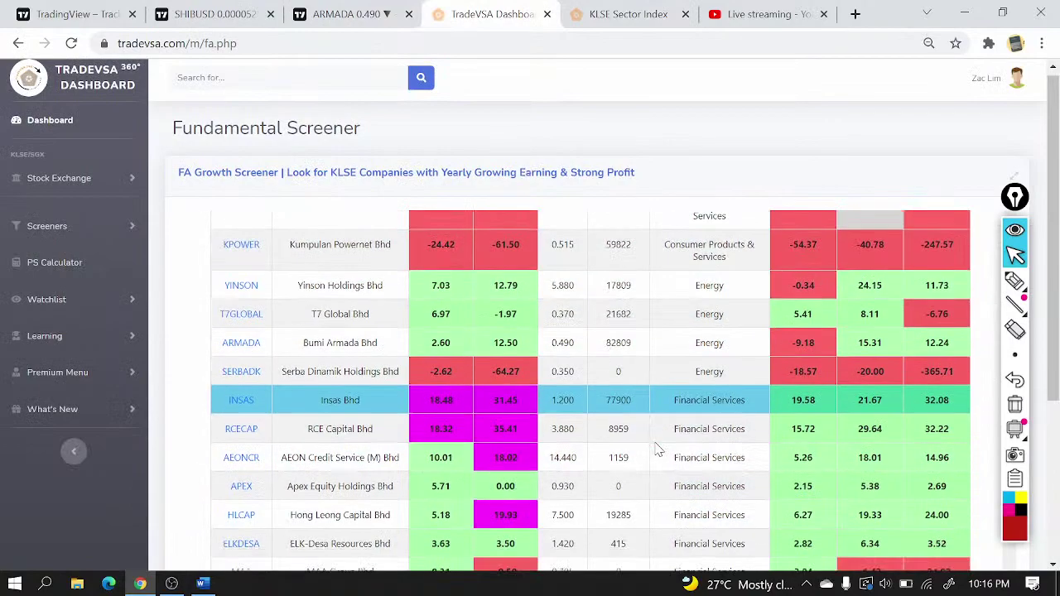
scroll(653, 448, down, 10)
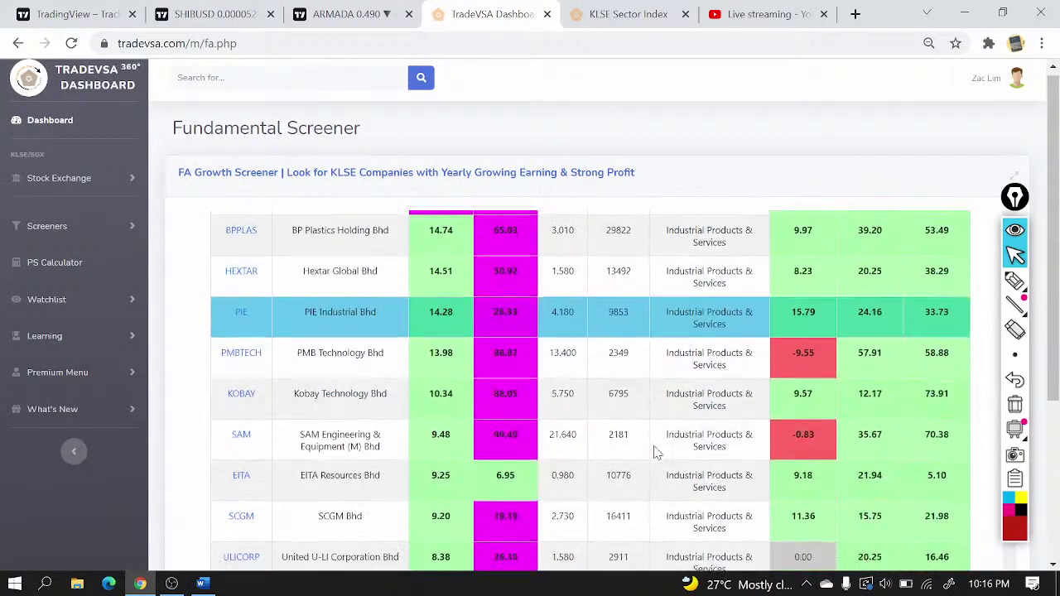
scroll(654, 455, down, 12)
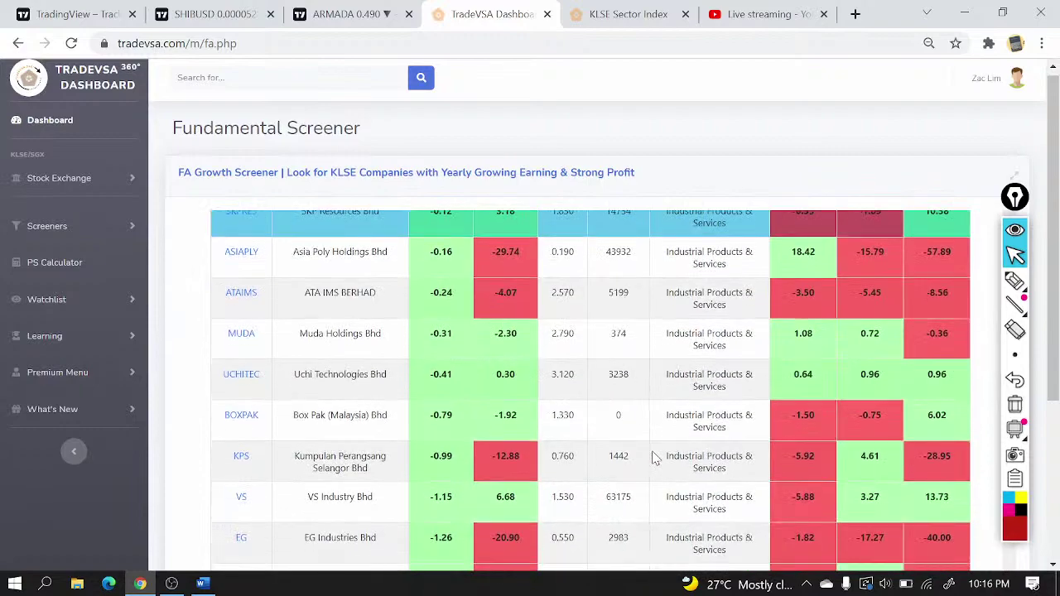
scroll(902, 298, down, 3)
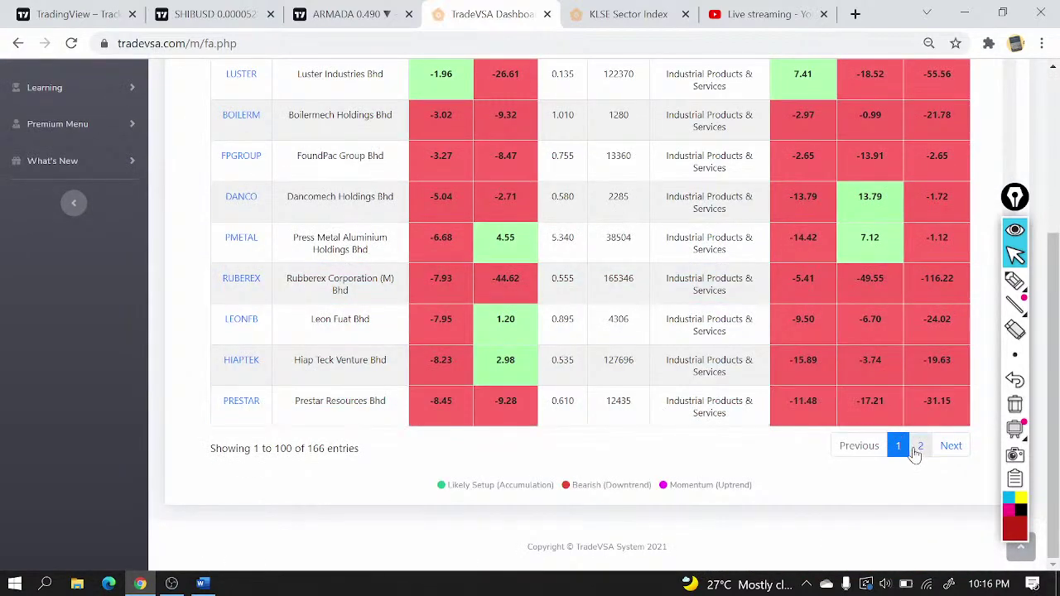
click(920, 447)
scroll(729, 365, up, 12)
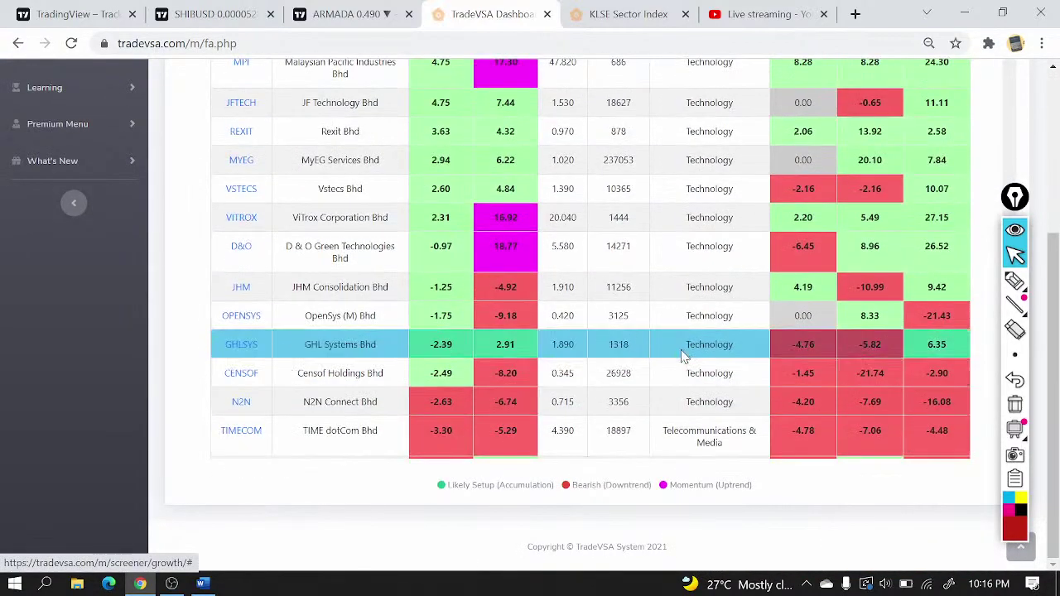
scroll(683, 358, up, 7)
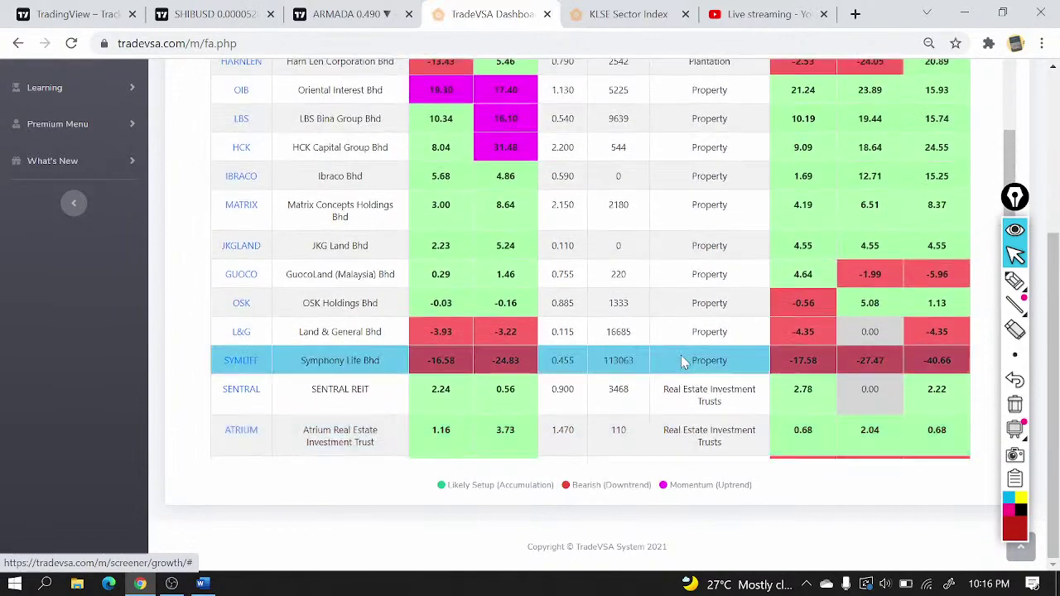
scroll(682, 361, up, 3)
scroll(680, 343, down, 2)
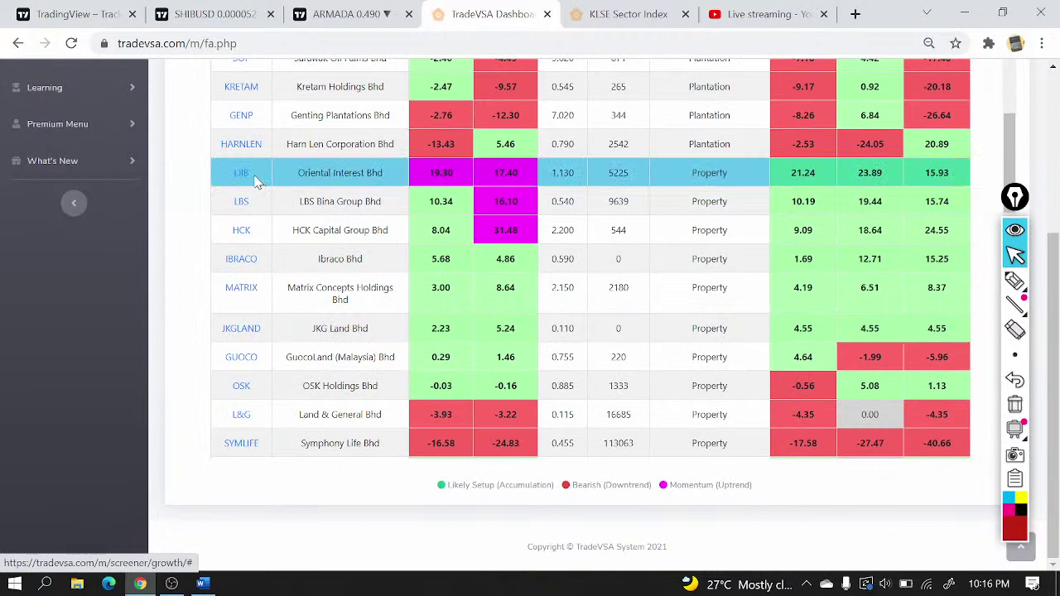
- Circle Oriental Interest Bhd and its two magenta momentum values in red, and clear the pen marks
click(1015, 280)
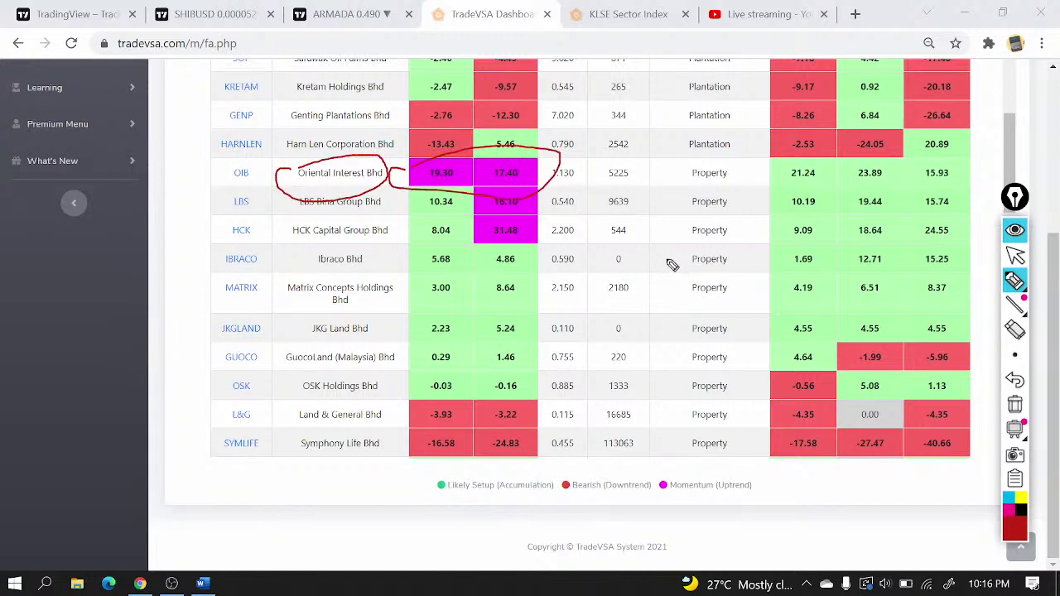
click(1016, 404)
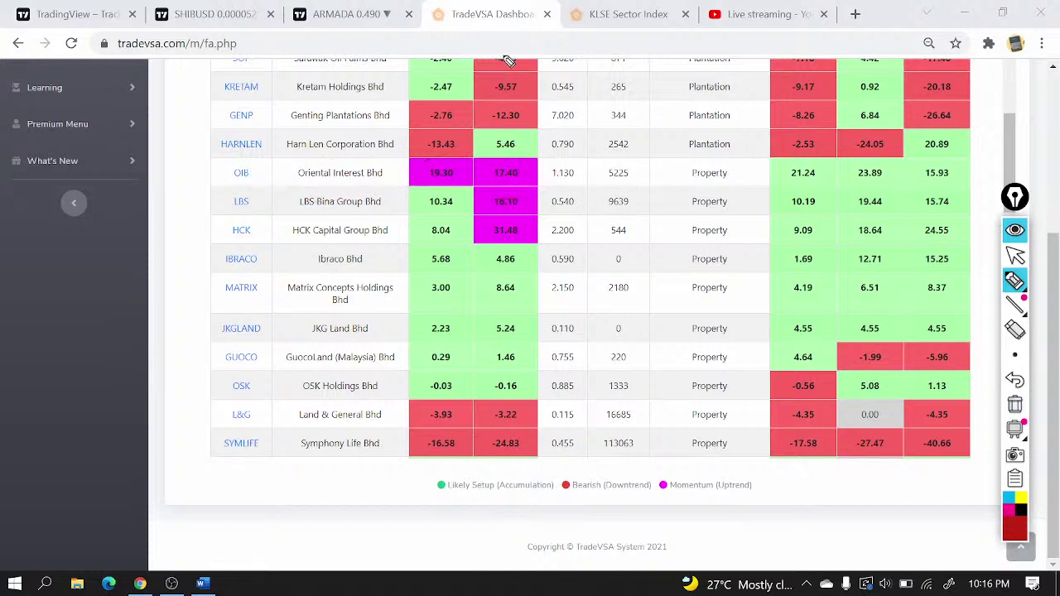
click(1016, 255)
- Load the MYX stock OIB (Oriental Interest Bhd) in the TradingView chart and set it to the daily interval
click(344, 14)
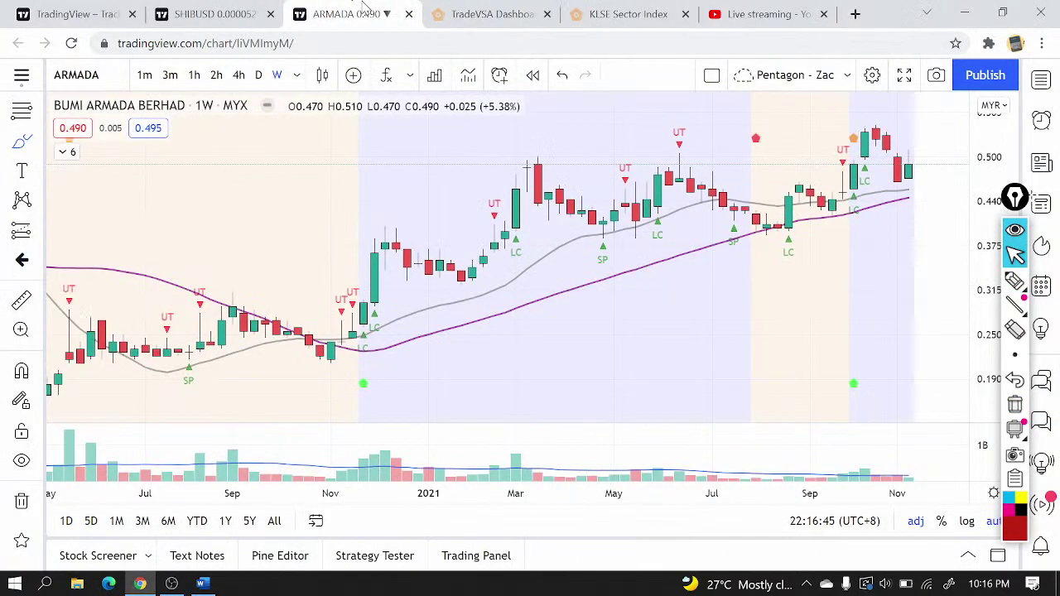
text(OIB)
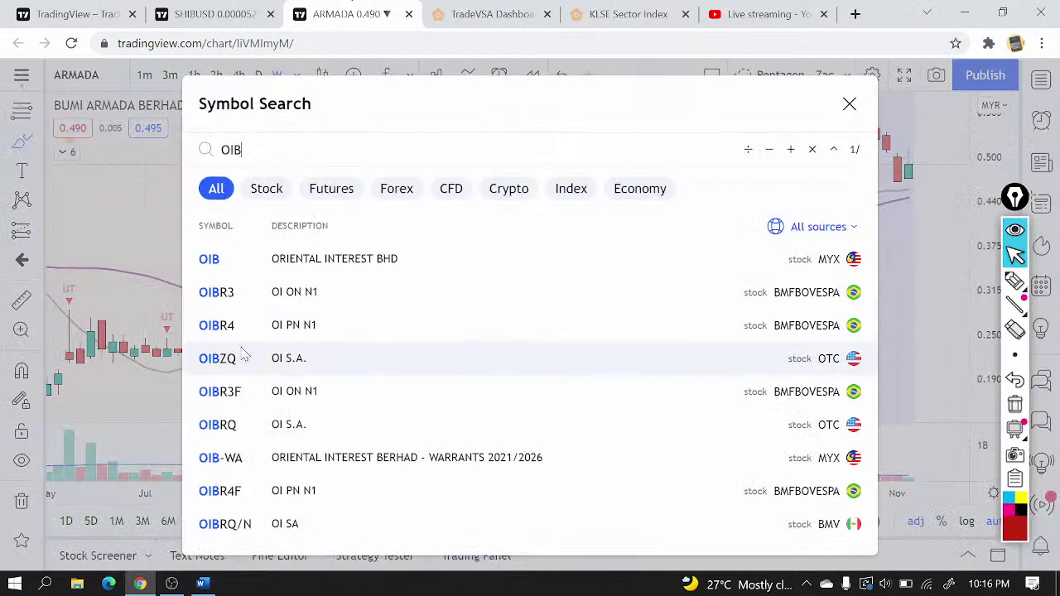
click(292, 268)
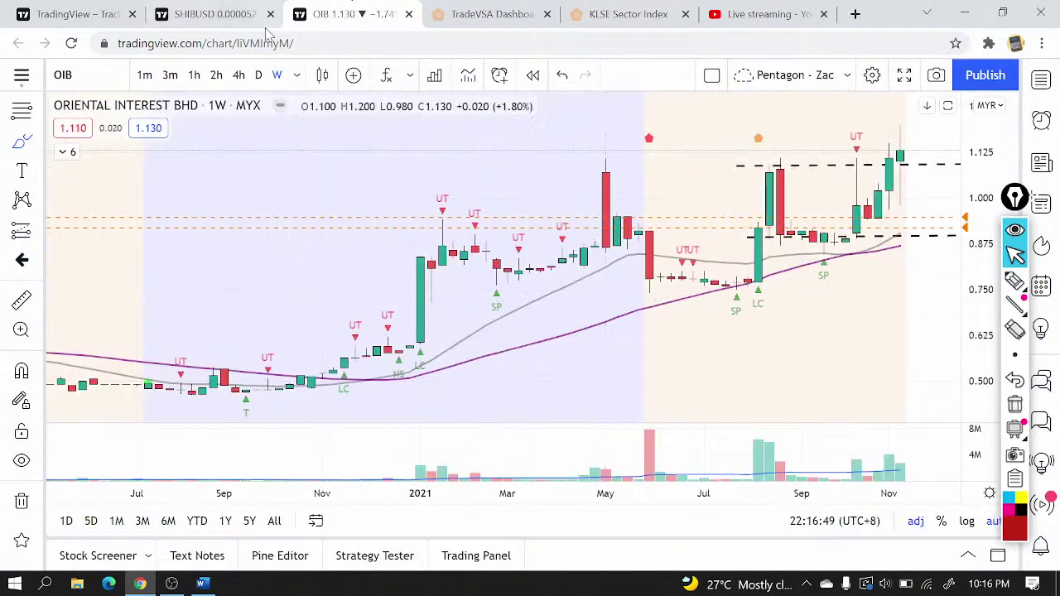
click(258, 75)
scroll(585, 245, down, 4)
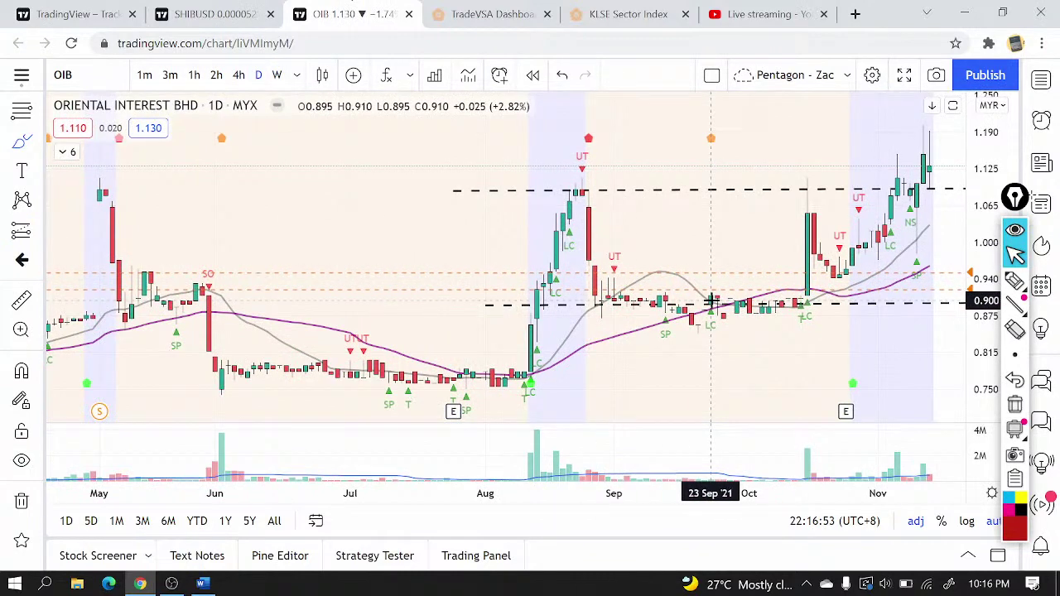
- Examine the recent candles on the daily OIB chart and move its upper price alert to 1.070, saving the change
scroll(710, 302, up, 3)
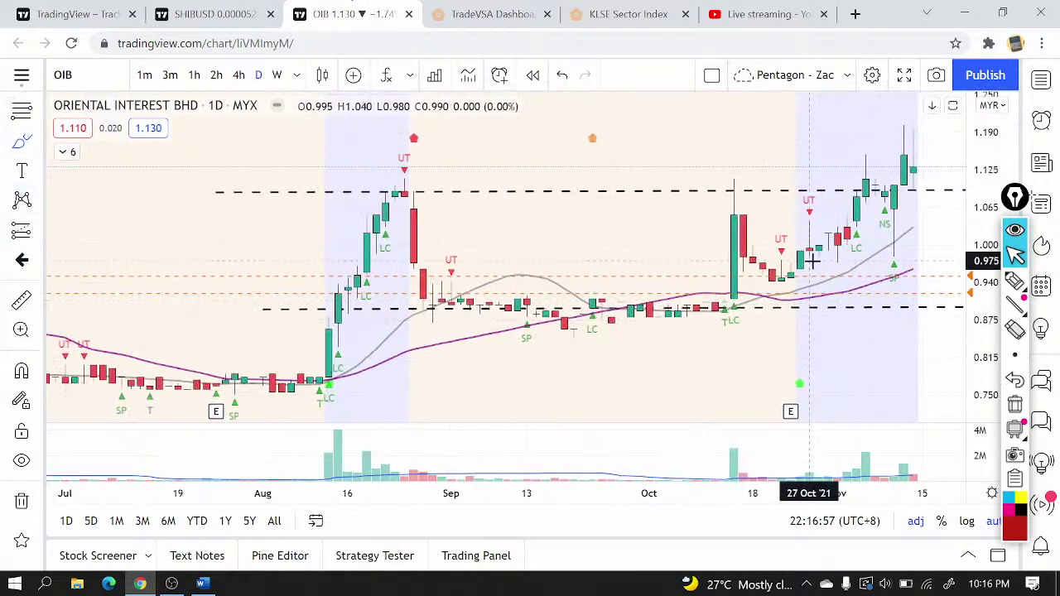
scroll(739, 317, down, 3)
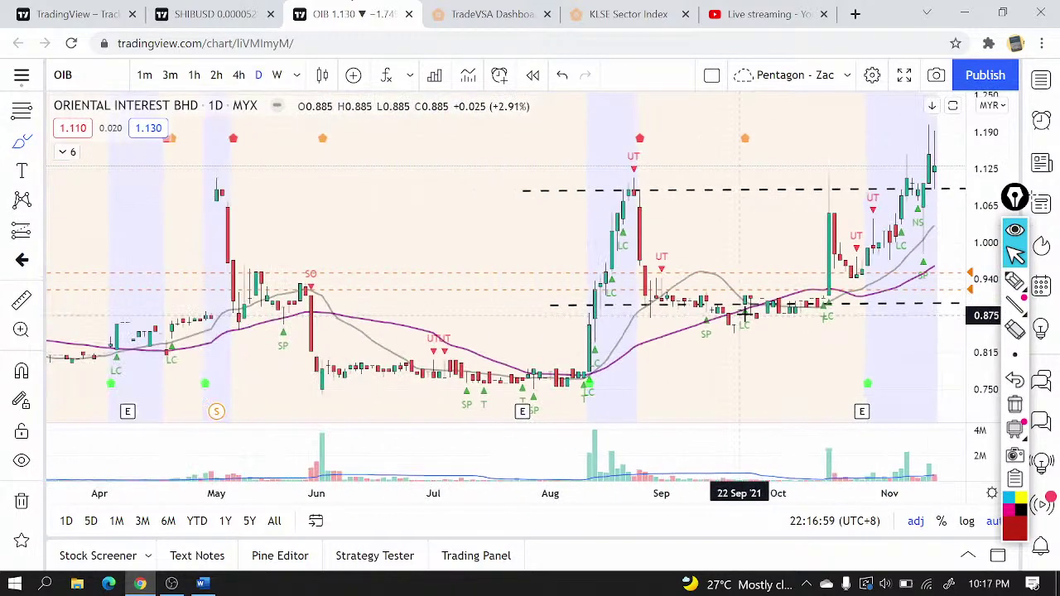
scroll(745, 314, up, 3)
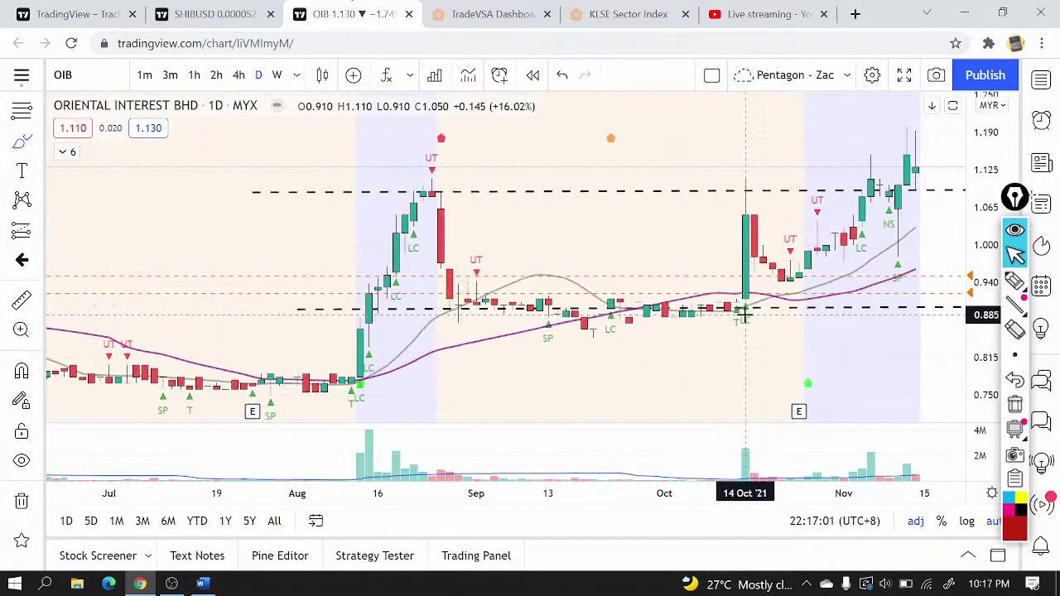
scroll(746, 315, up, 2)
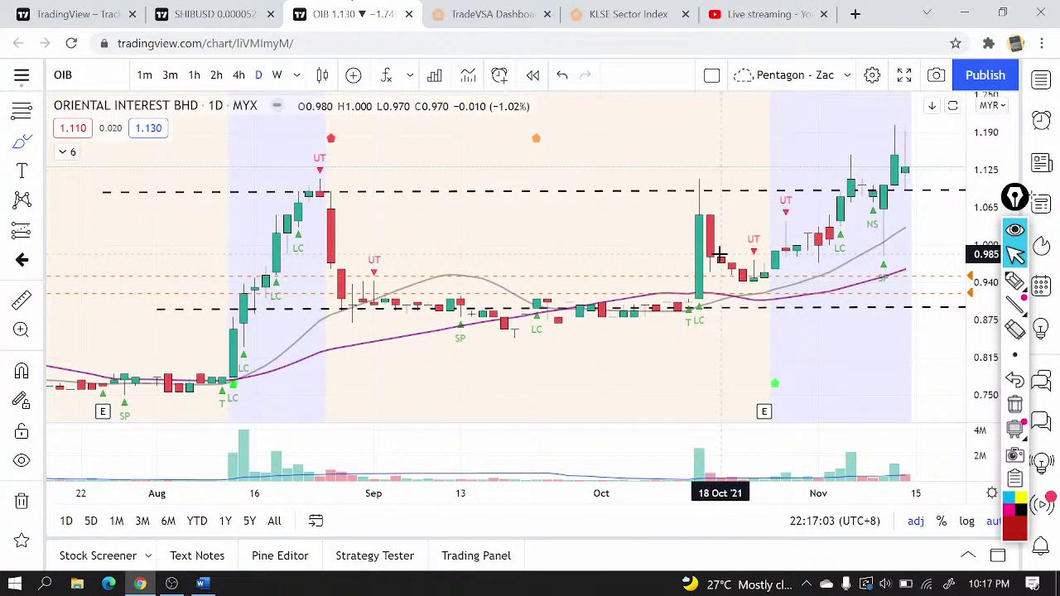
scroll(720, 257, up, 3)
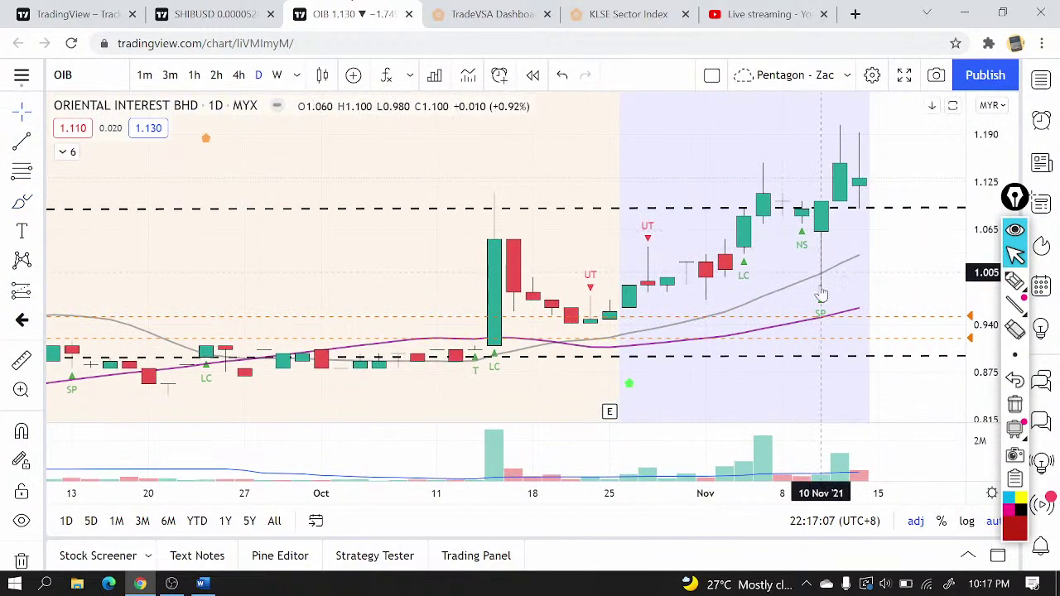
drag(838, 309, 893, 224)
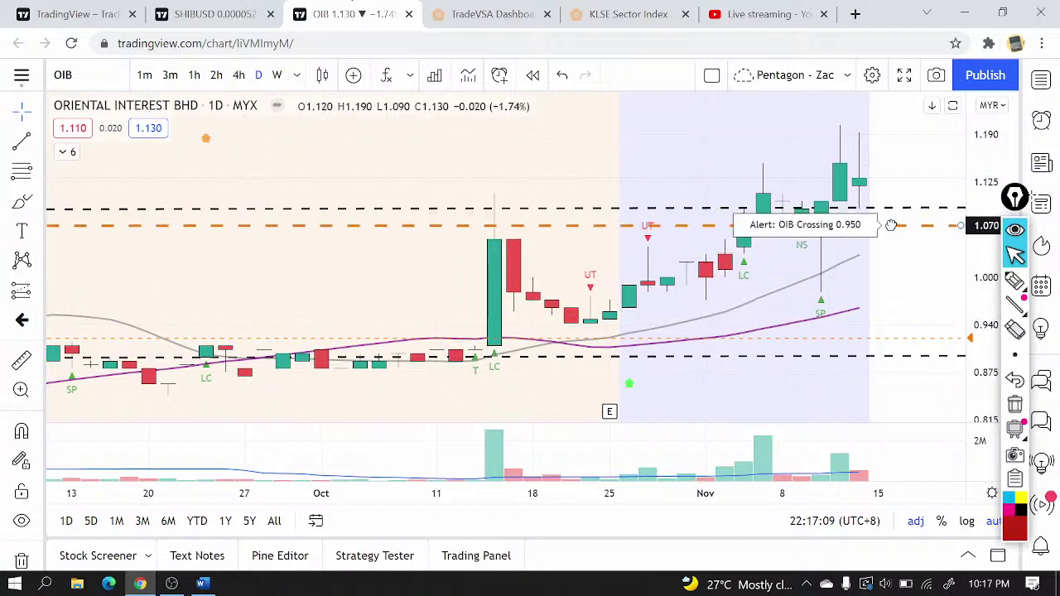
click(662, 516)
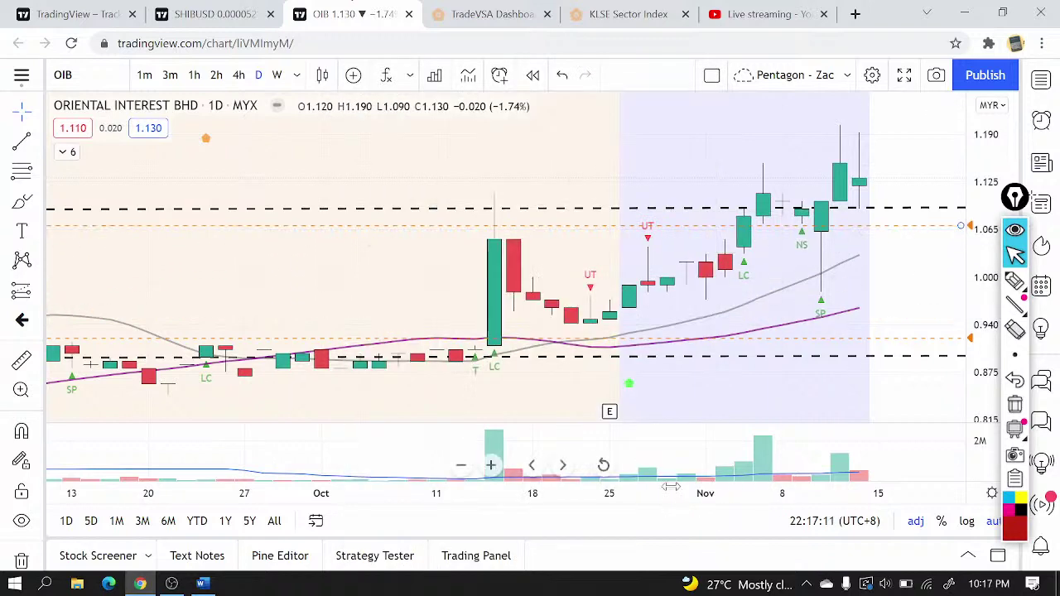
scroll(671, 487, down, 3)
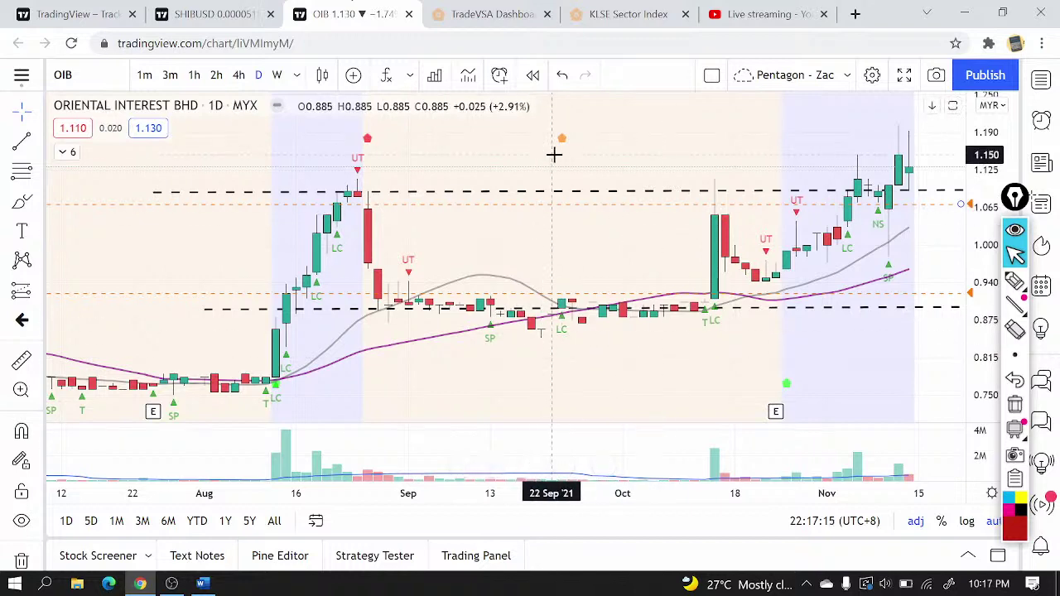
- Check the Property stocks in the TradeVSA screener and load the MYX stock LBS (LBS Bina Group) in the TradingView chart
click(501, 14)
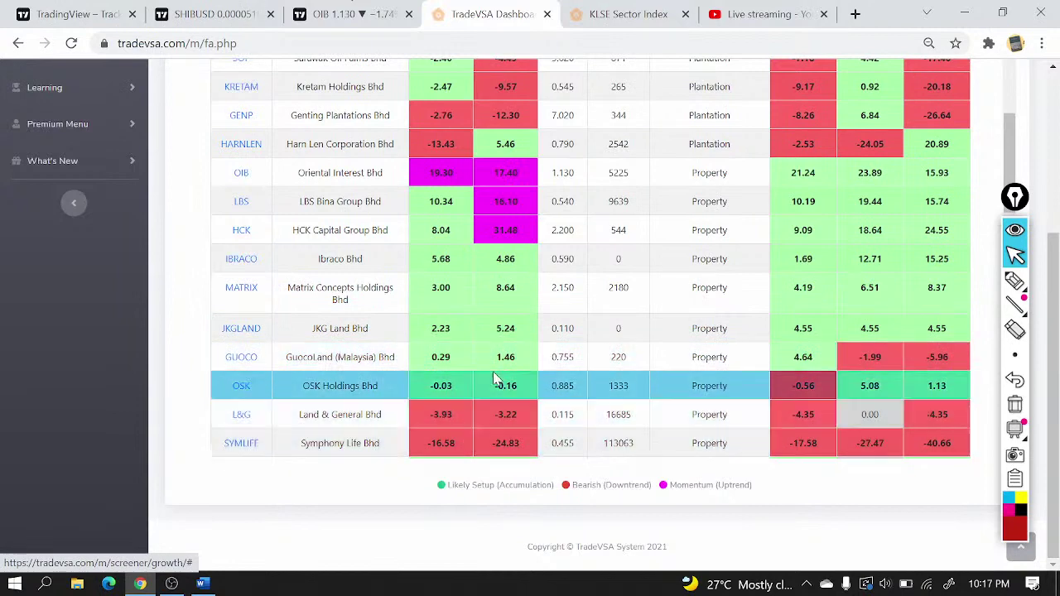
click(380, 6)
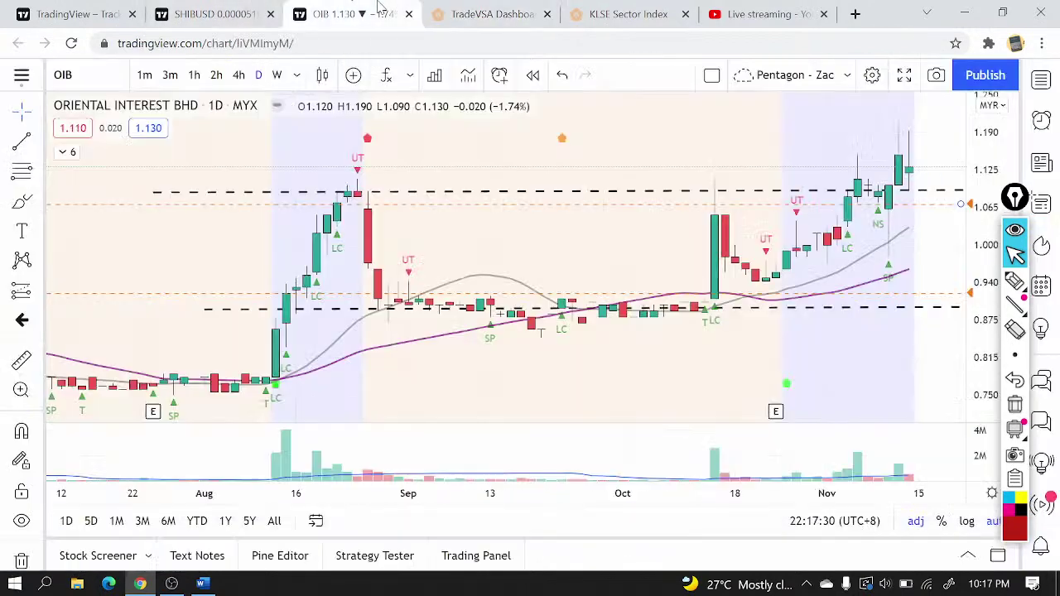
text(LBS)
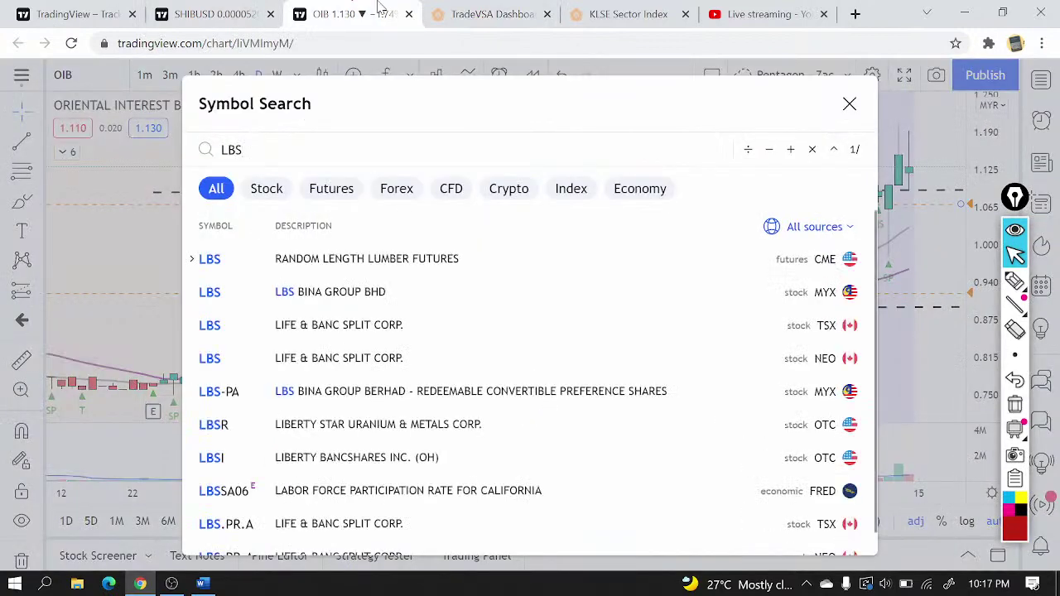
click(354, 299)
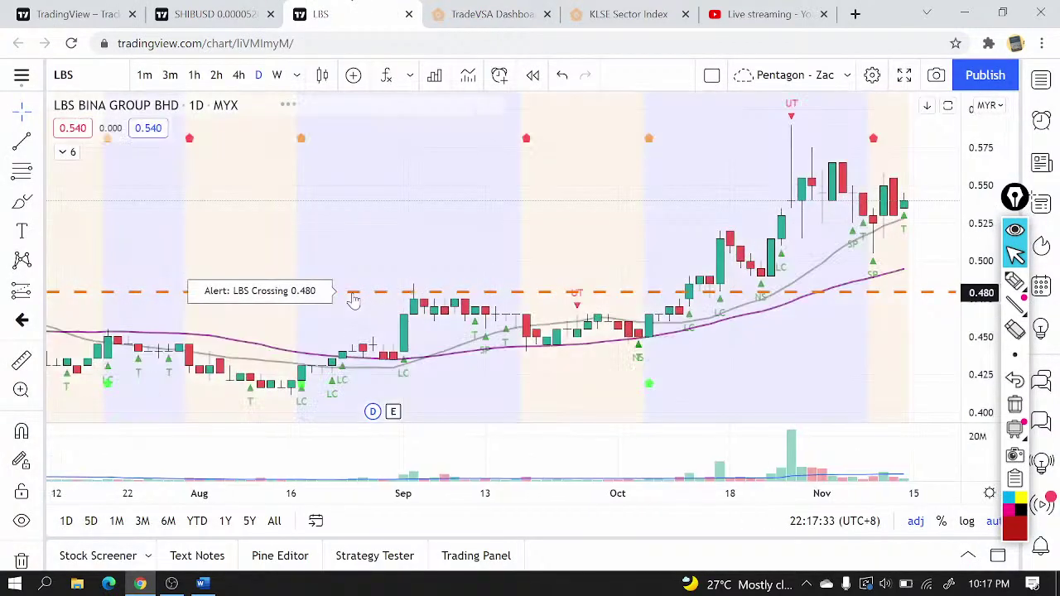
- Set the LBS chart to weekly, draw a horizontal ray from the April peak at about 0.545, and brush around the August–October base and following rise
scroll(698, 335, down, 5)
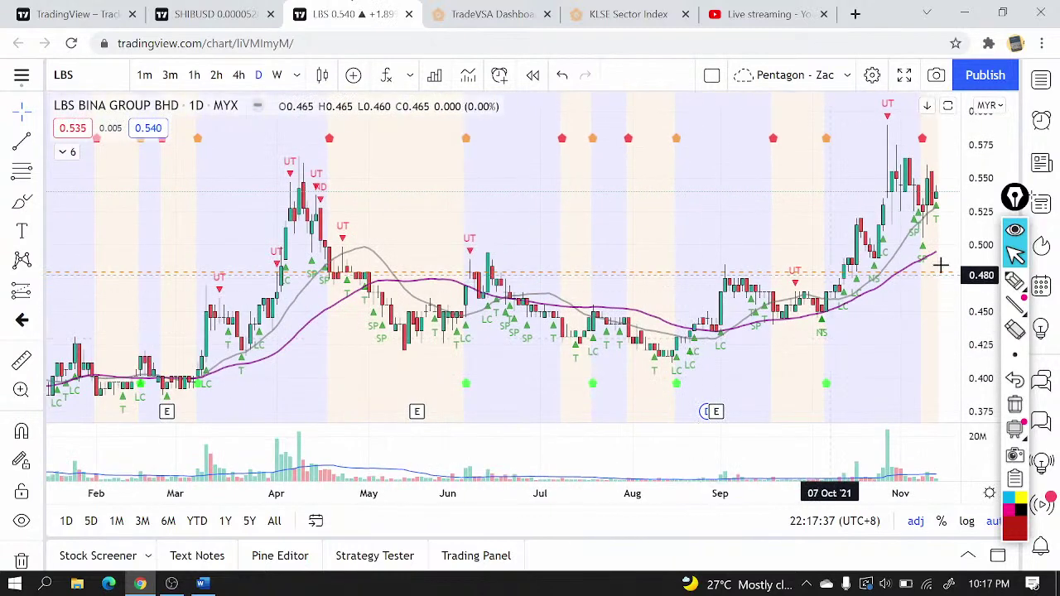
scroll(895, 215, up, 5)
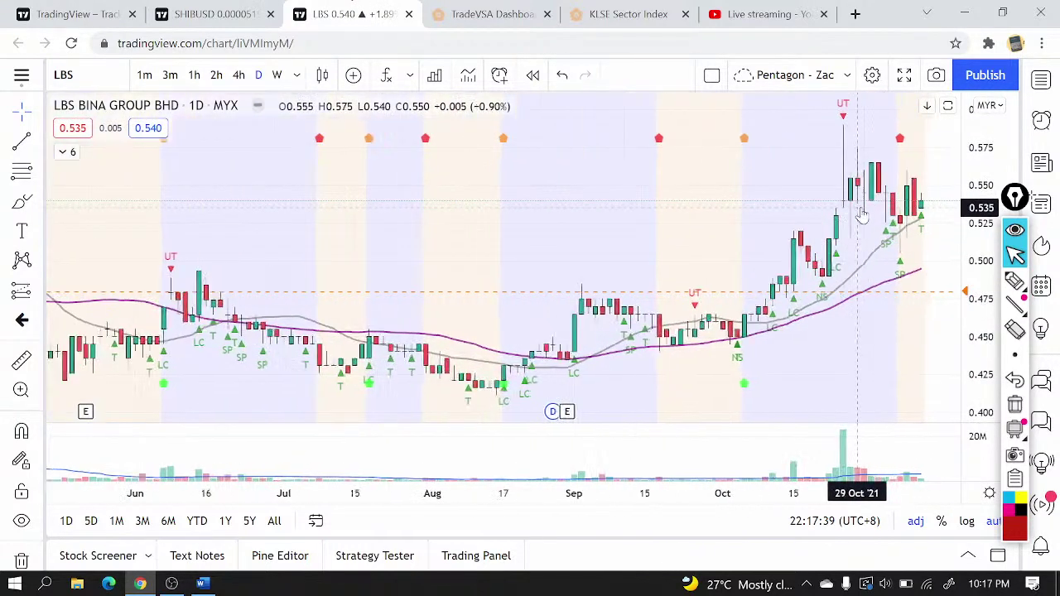
scroll(907, 239, down, 1)
scroll(907, 239, down, 3)
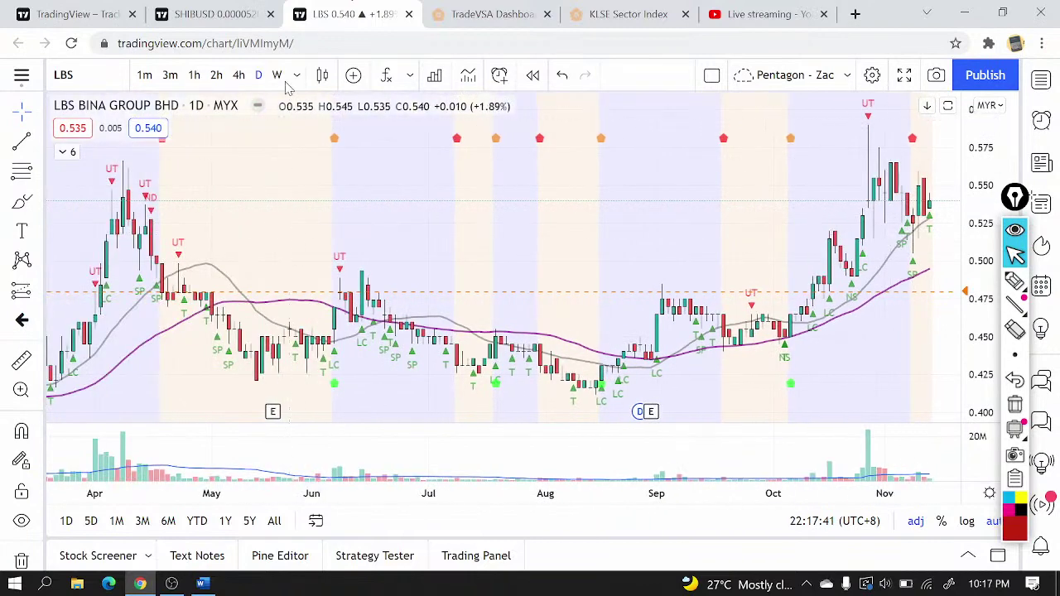
click(277, 75)
scroll(878, 323, up, 4)
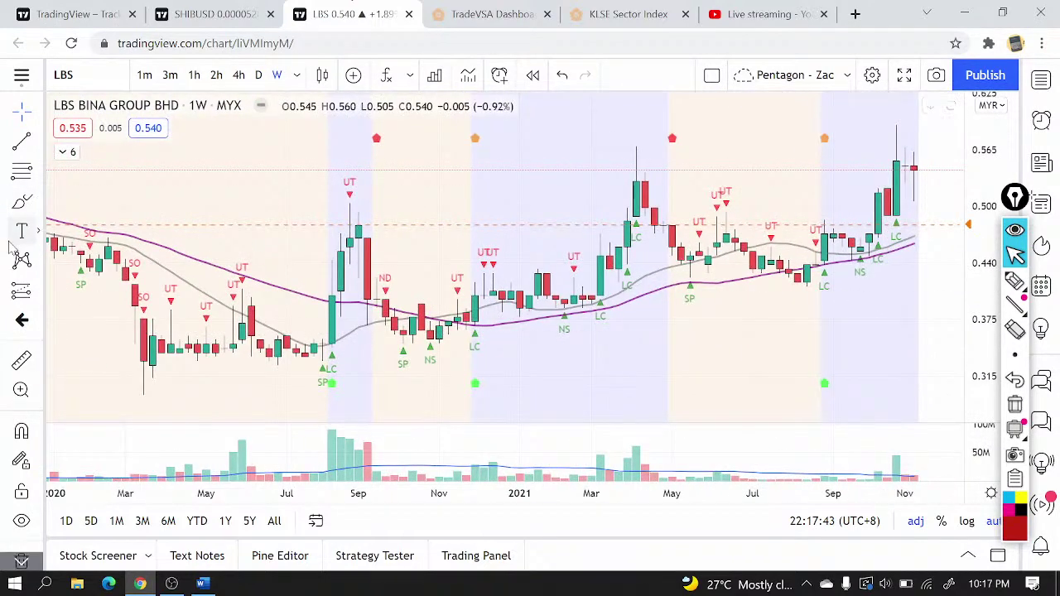
click(23, 199)
mouse_move(887, 236)
mouse_down()
mouse_move(796, 240)
mouse_move(895, 244)
mouse_up()
mouse_move(889, 156)
mouse_down()
mouse_move(912, 156)
mouse_move(905, 182)
mouse_up()
key(alt+j)
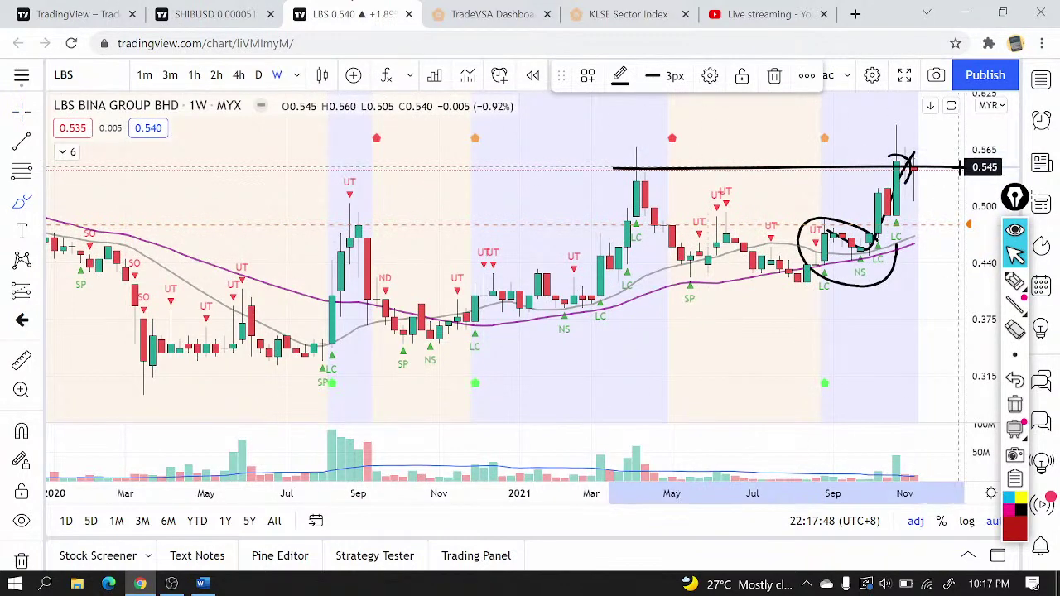
- Return the LBS chart to the daily interval, examine the marked base and rise, and remove all drawings
click(258, 74)
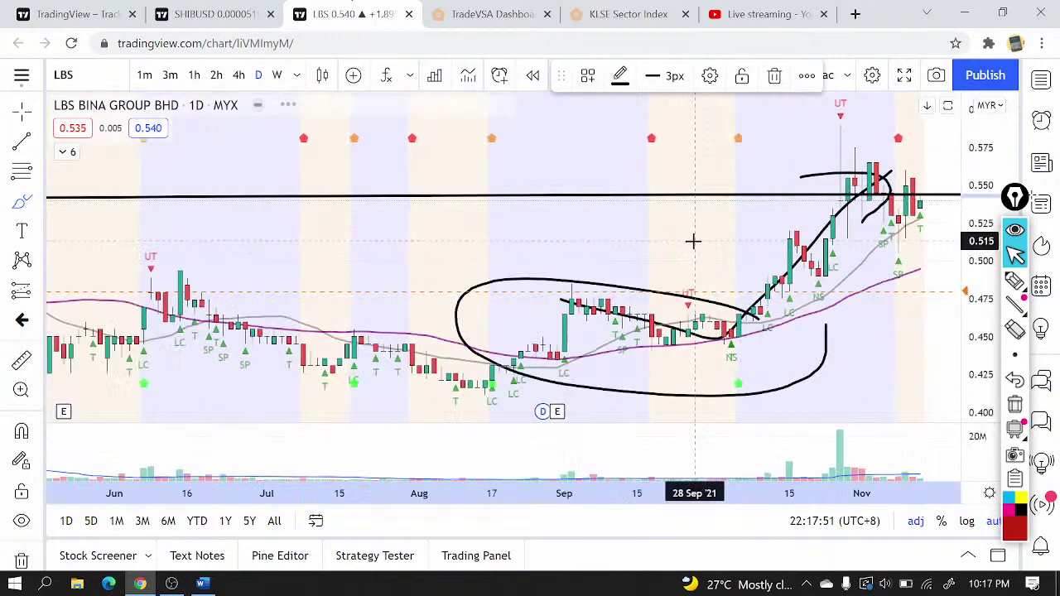
scroll(693, 241, down, 4)
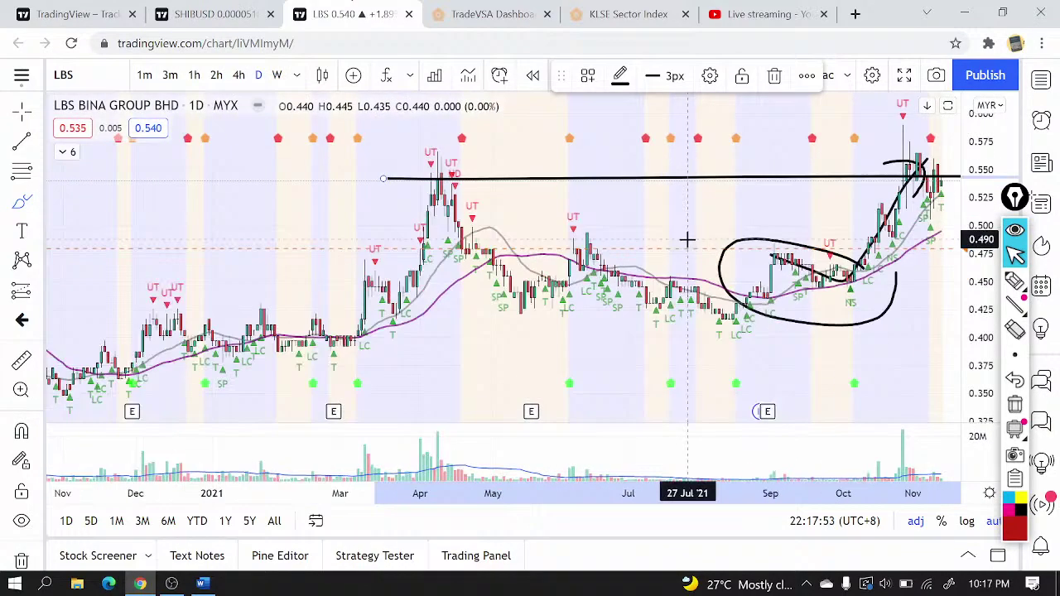
scroll(687, 241, up, 4)
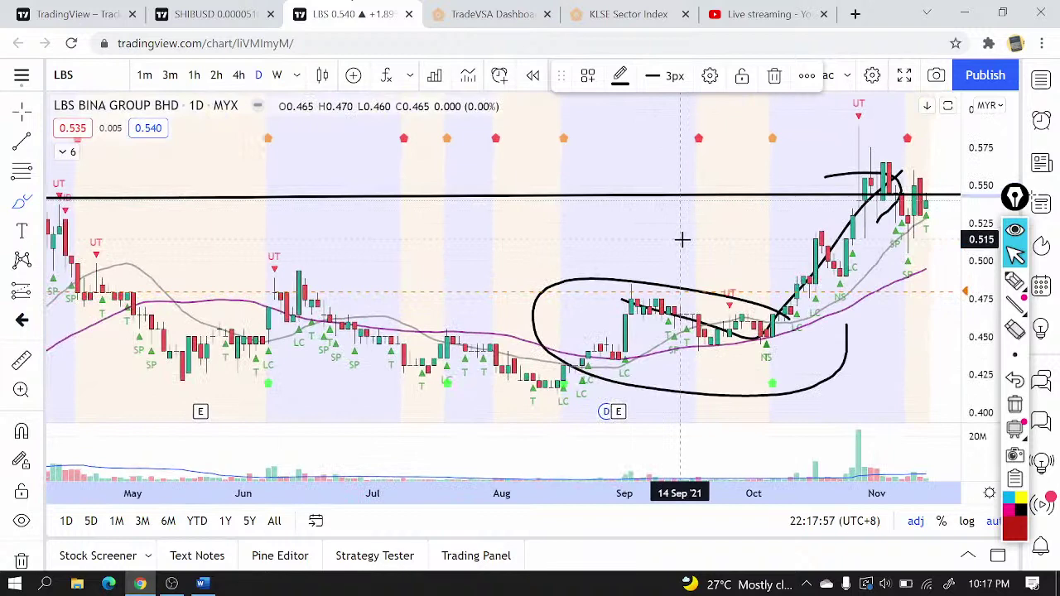
scroll(879, 242, up, 2)
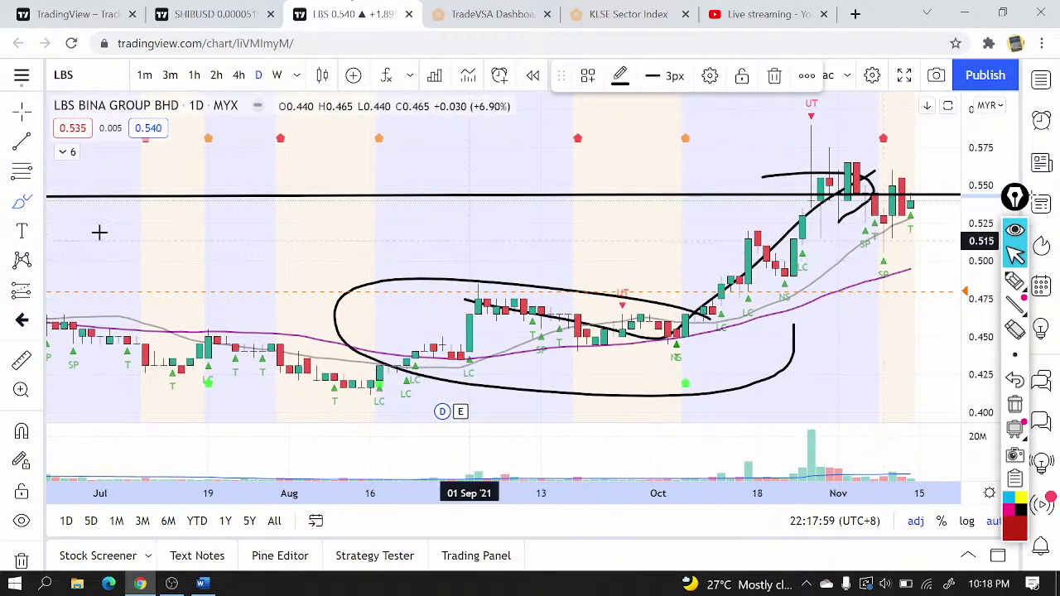
click(21, 507)
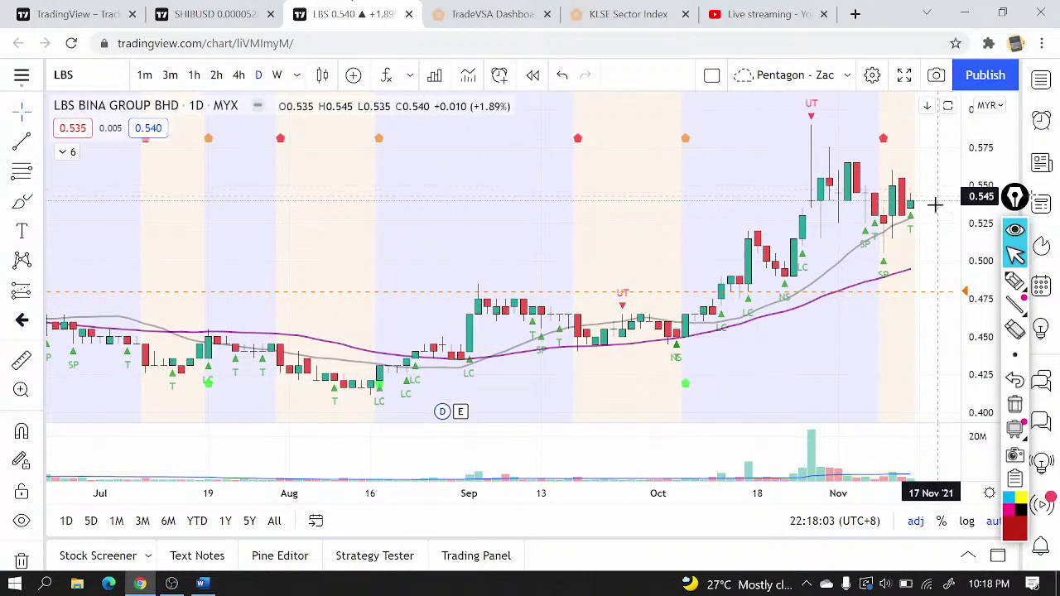
- Move the existing LBS price alert to about 0.520 and add a second alert at 0.550
drag(888, 294, 884, 229)
click(661, 515)
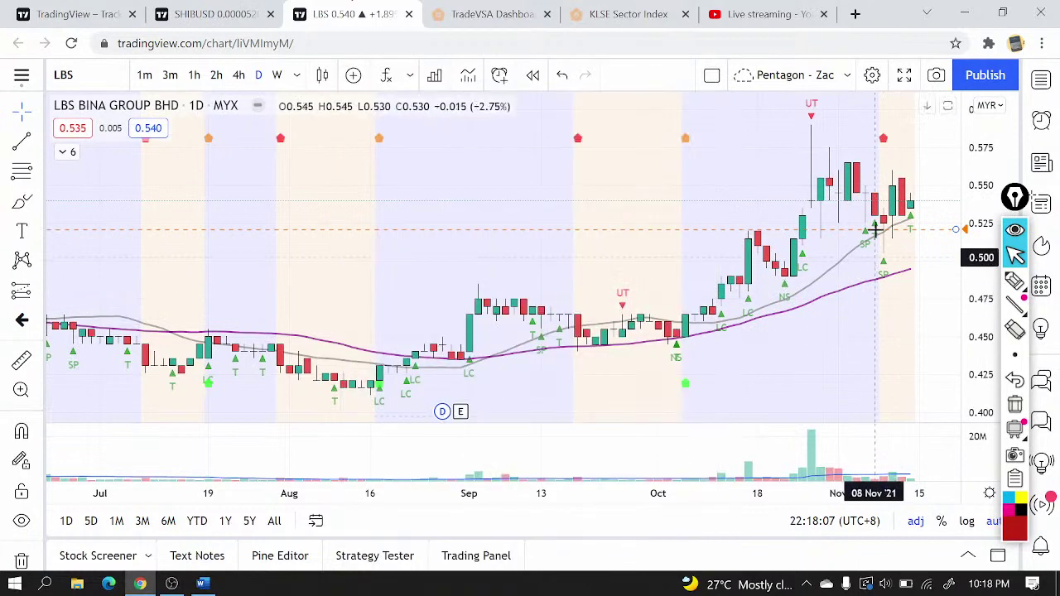
right_click(942, 181)
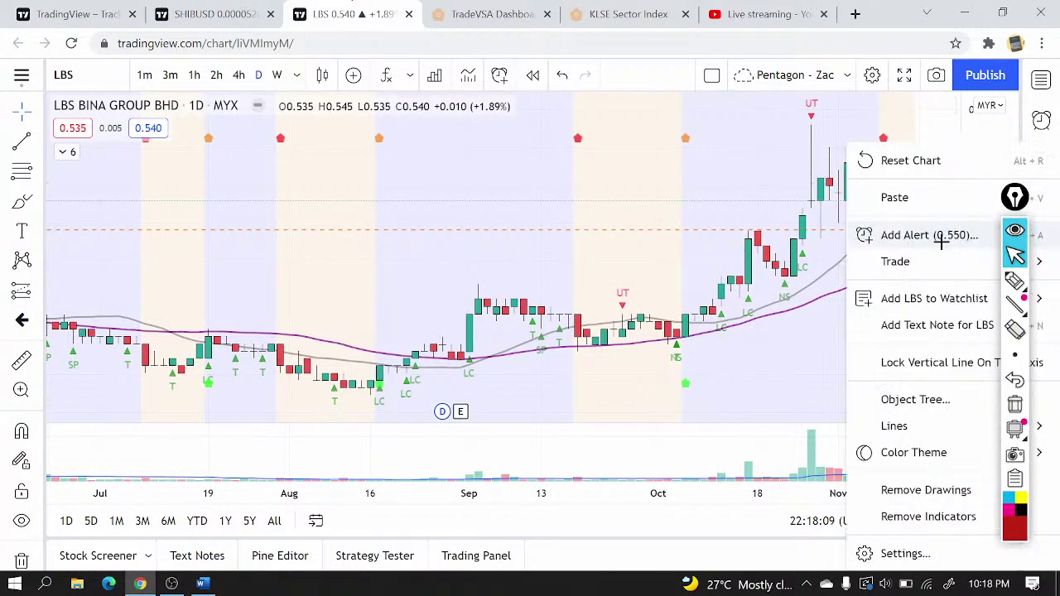
click(930, 236)
click(672, 516)
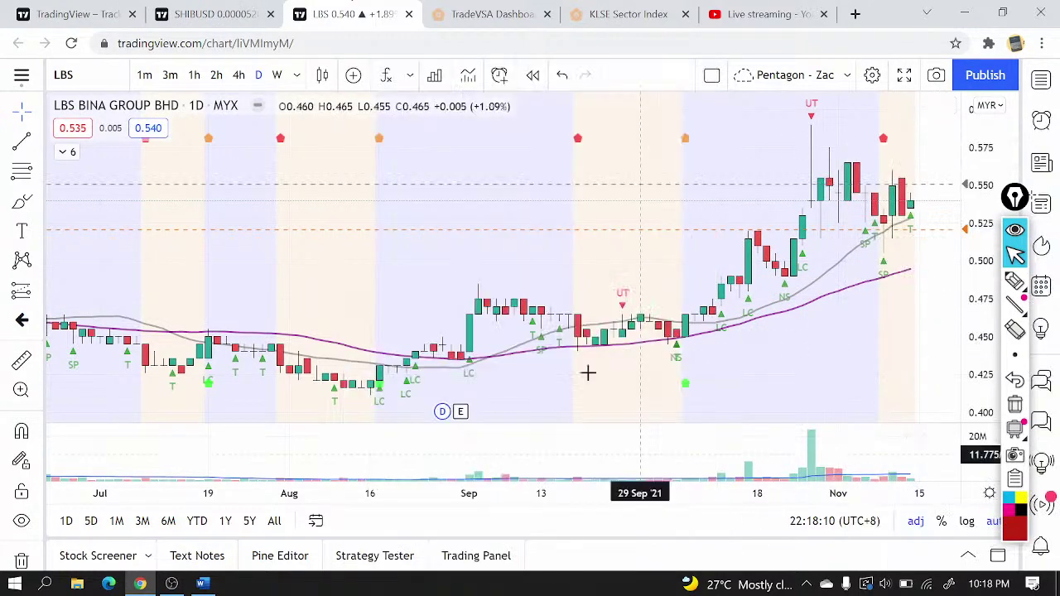
- Brush a circle around the late-October LBS peak and a steep path down to about 0.475, and remove the drawings
click(26, 206)
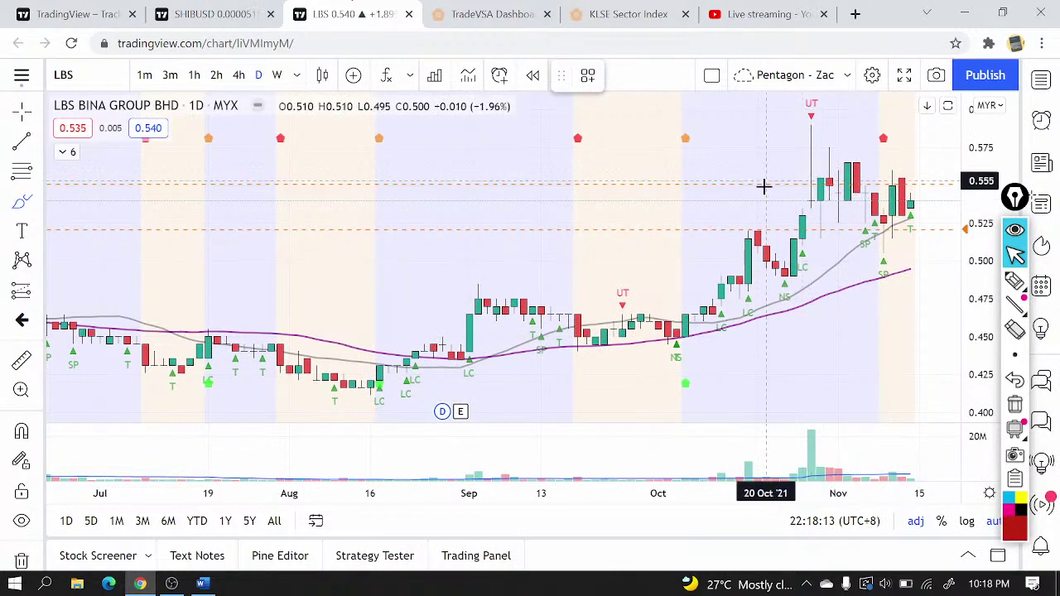
scroll(785, 215, down, 3)
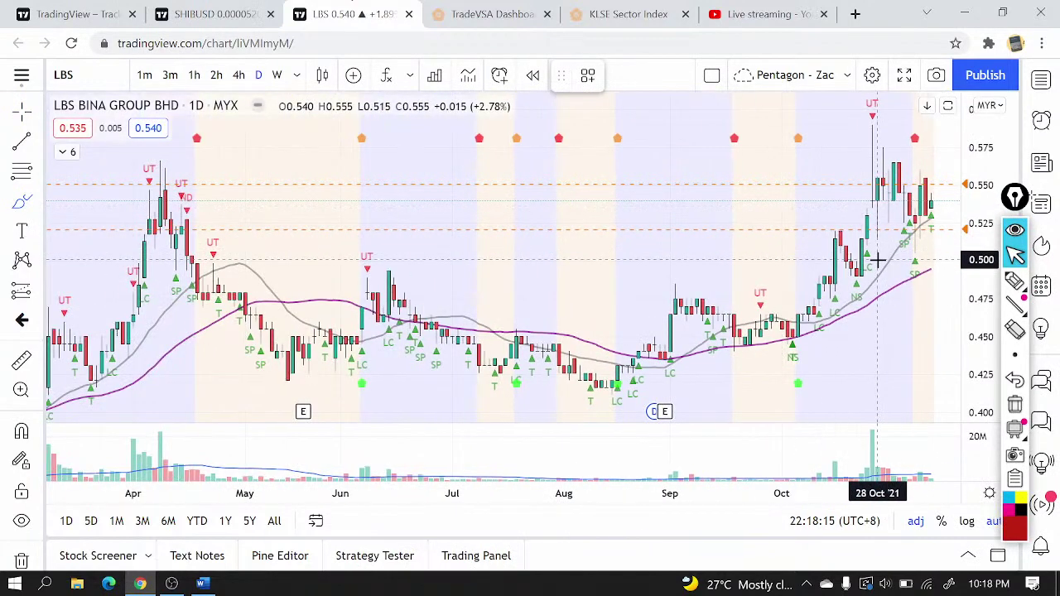
scroll(876, 260, down, 2)
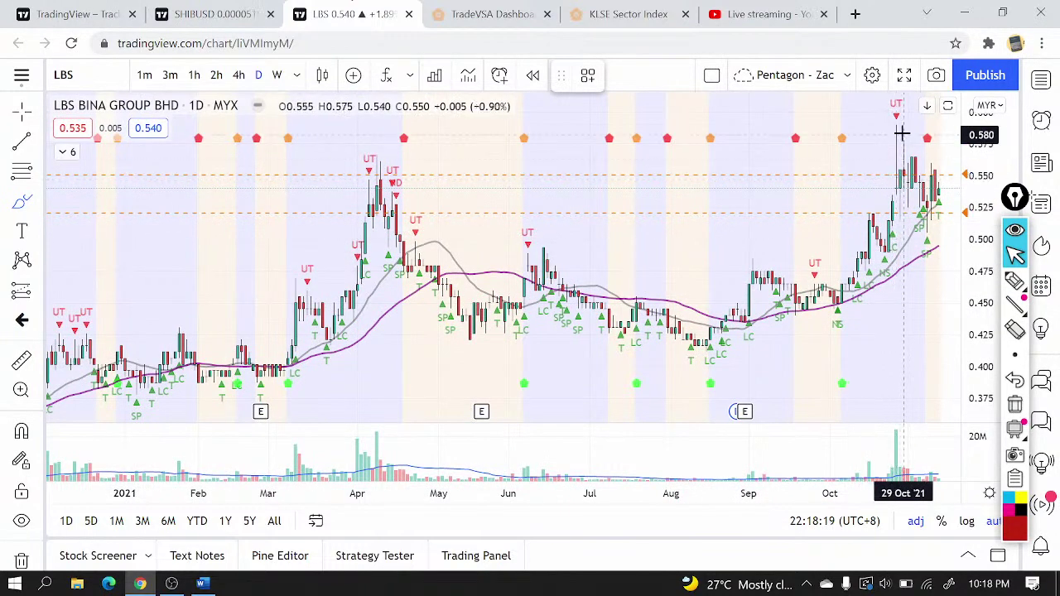
drag(902, 130, 912, 123)
scroll(912, 123, up, 3)
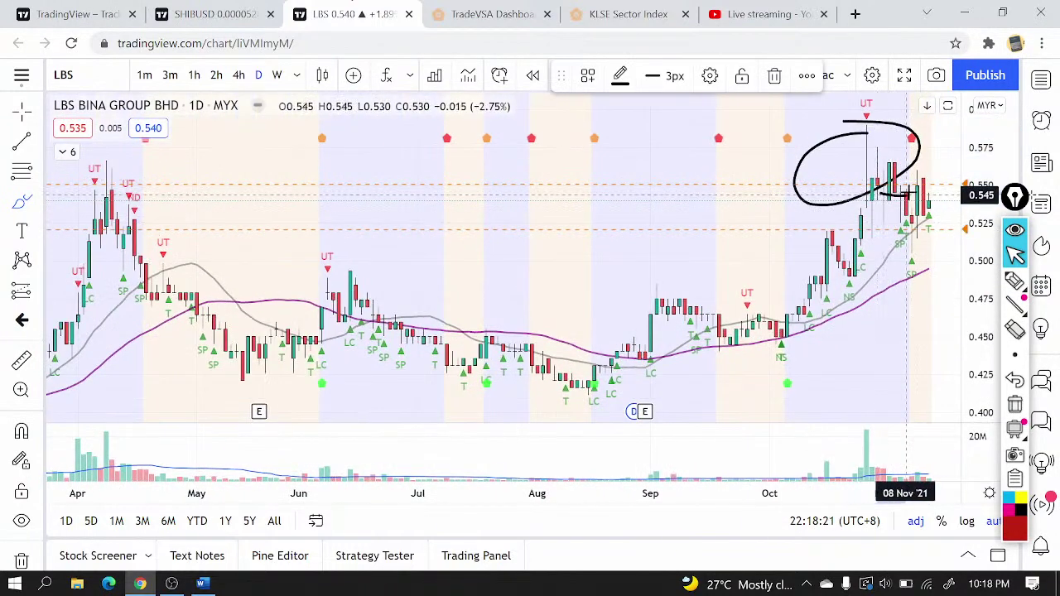
mouse_move(909, 184)
mouse_down()
mouse_move(954, 307)
mouse_move(951, 171)
mouse_move(907, 199)
mouse_move(941, 300)
mouse_up()
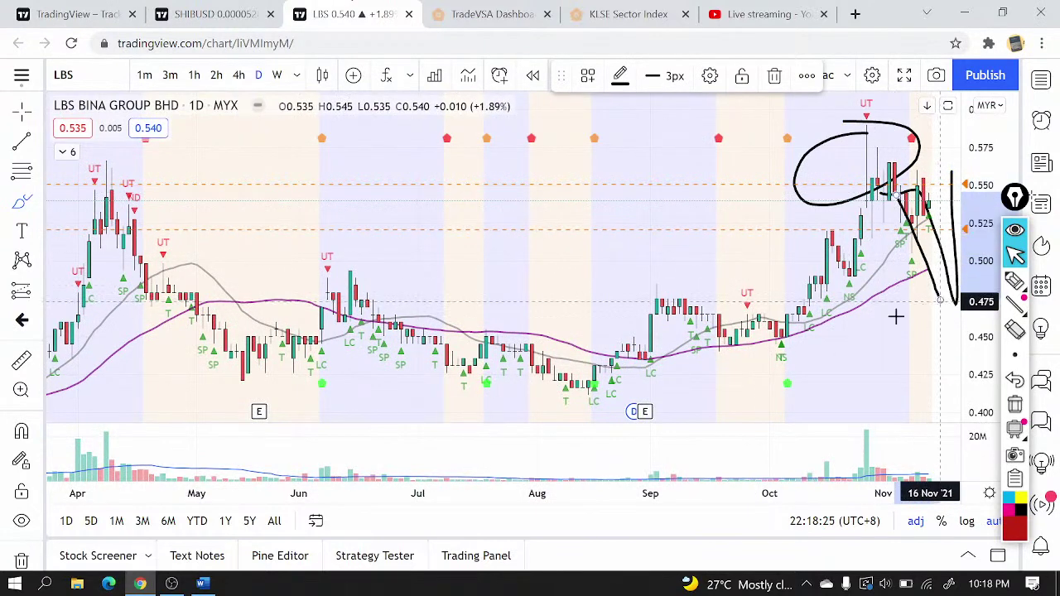
scroll(19, 509, down, 2)
click(20, 504)
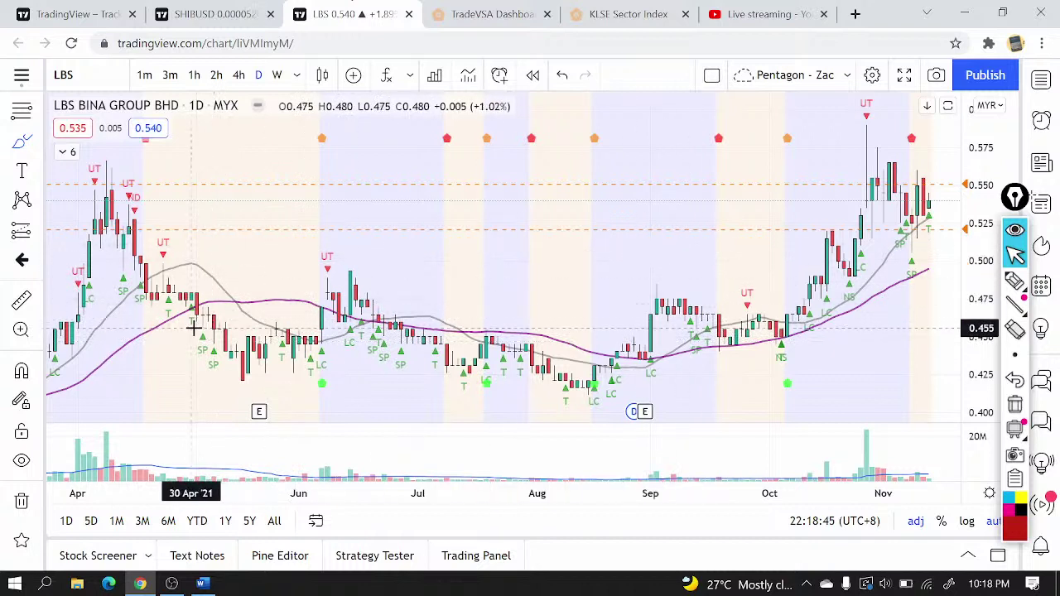
- Brush an outline around the May–October base on the LBS chart, and load the MYX stock SNTORIA (Sentoria Group Berhad)
mouse_move(196, 329)
mouse_down()
mouse_move(783, 330)
mouse_move(798, 339)
mouse_move(621, 381)
mouse_move(278, 380)
mouse_move(189, 341)
mouse_move(213, 329)
mouse_up()
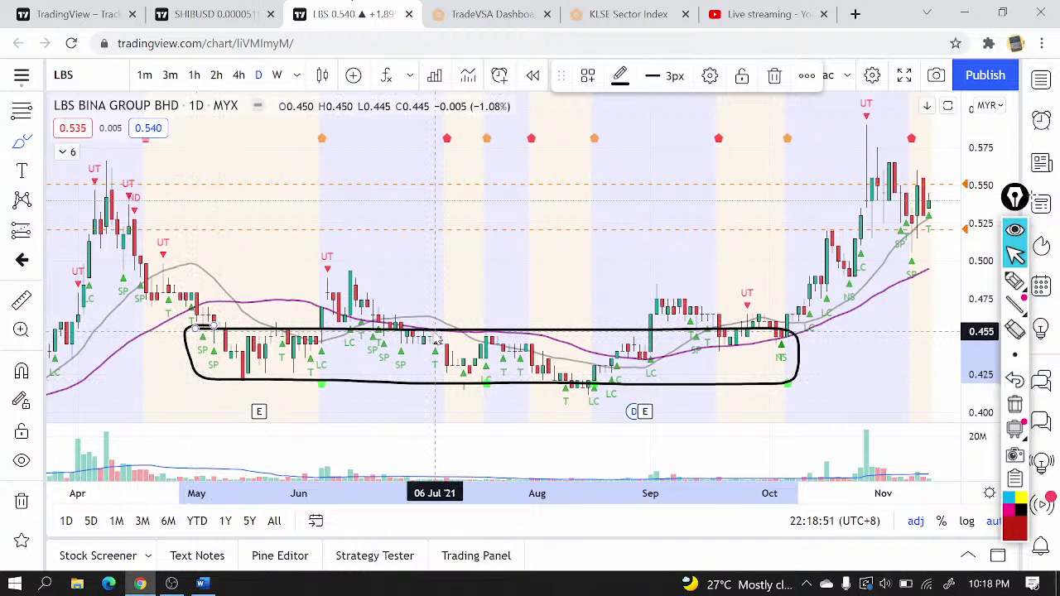
text(SENTORIA)
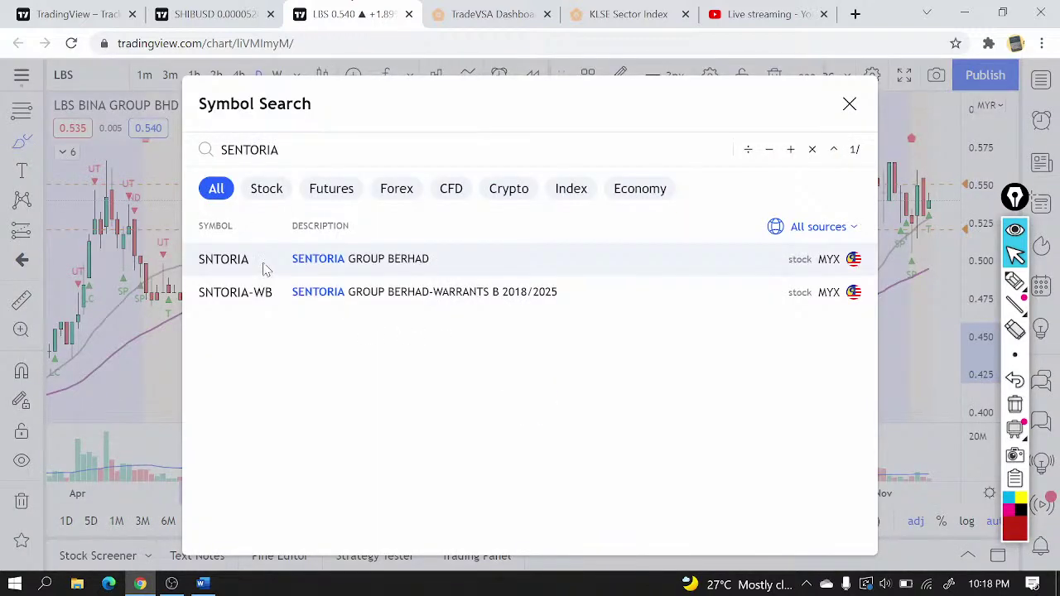
click(263, 262)
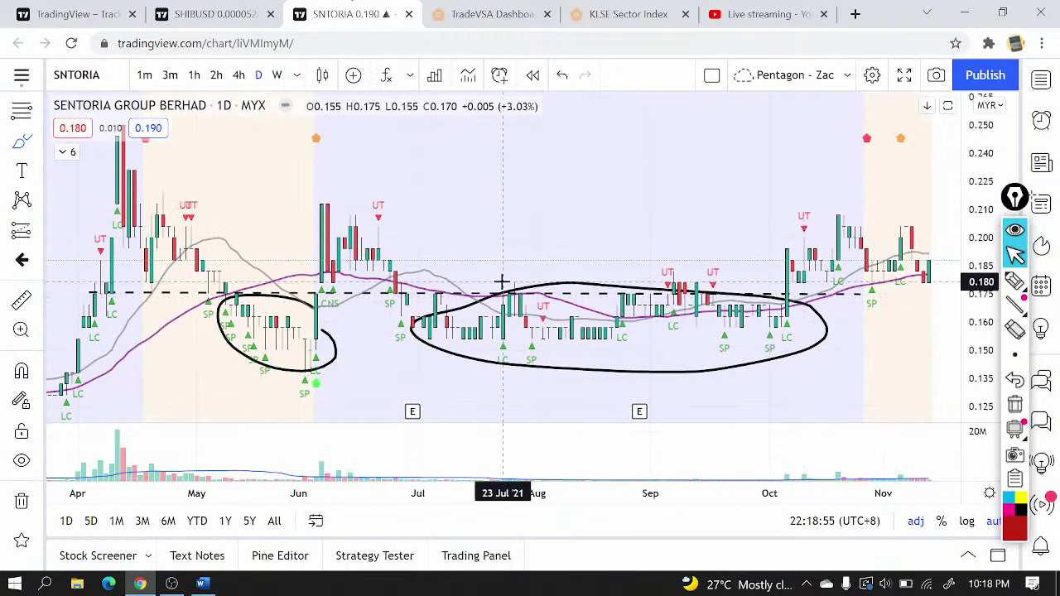
- Brush a wavy path on the SNTORIA chart from the April peak through both circled bases to the November candles
scroll(499, 286, down, 3)
mouse_move(464, 154)
mouse_down()
mouse_move(627, 245)
mouse_move(948, 261)
mouse_up()
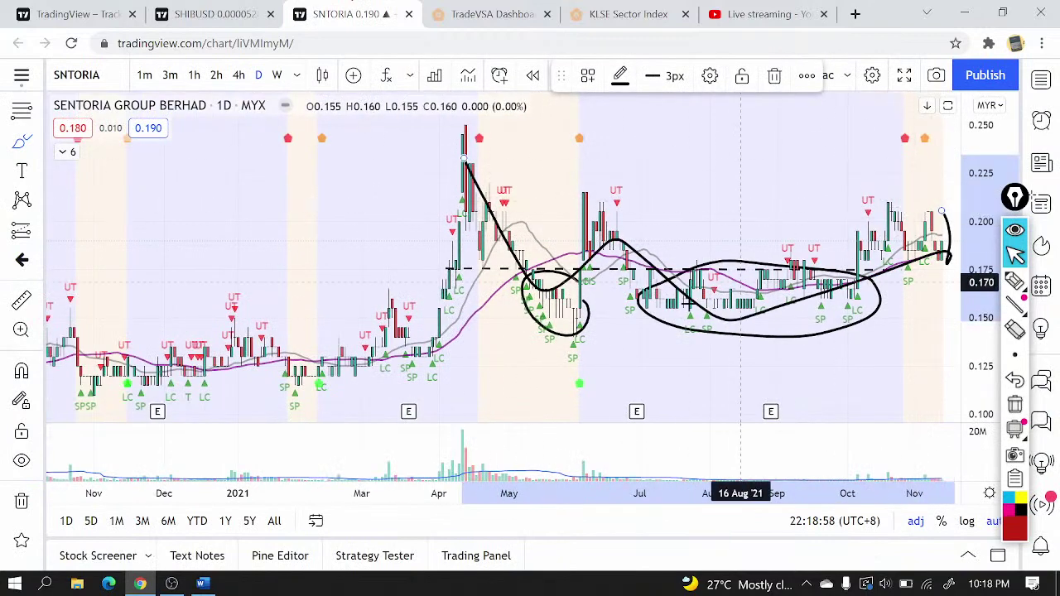
- Remove the drawings from the SNTORIA chart and load the MYX stock KSL (KSL Holdings Bhd)
click(21, 503)
text(KSL)
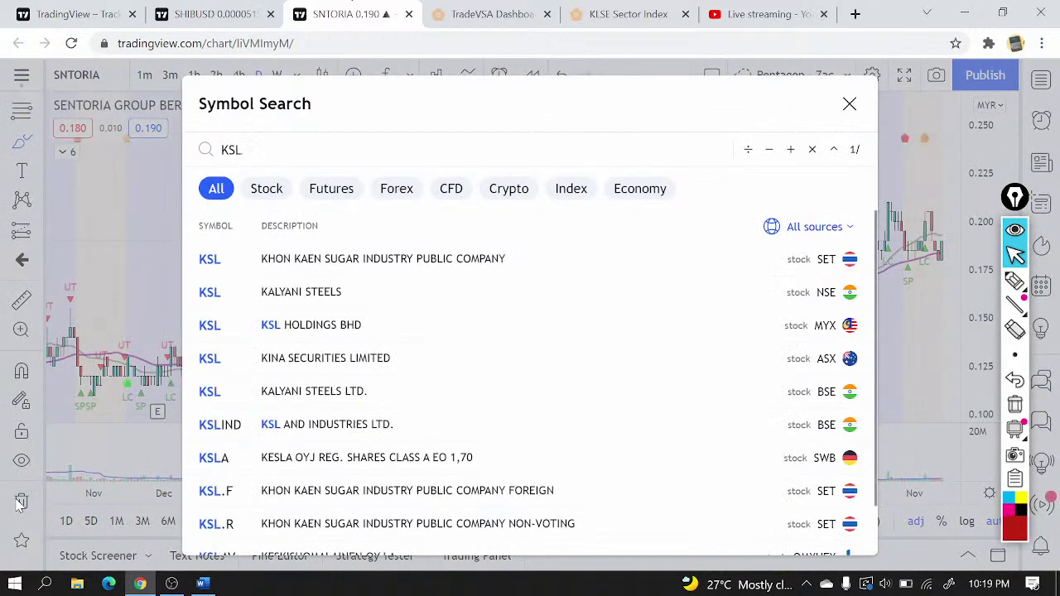
click(348, 325)
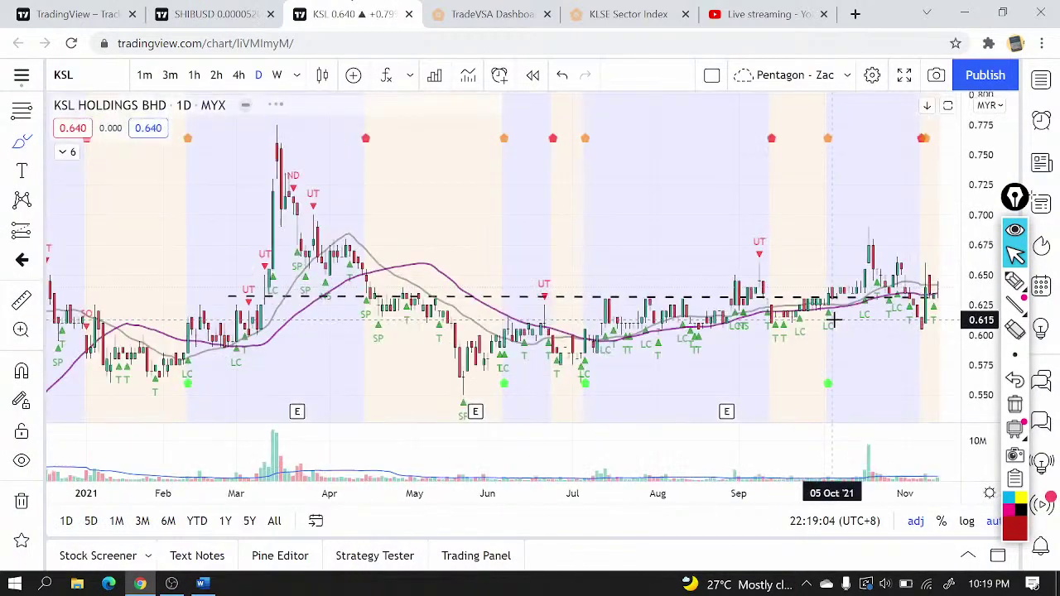
- Brush a wavy path on the KSL chart from mid-April to November with a circle around the October–November candles, and remove the drawings
mouse_move(367, 284)
mouse_down()
mouse_move(472, 354)
mouse_move(755, 317)
mouse_up()
mouse_move(923, 296)
mouse_down()
mouse_move(936, 284)
mouse_move(864, 260)
mouse_move(961, 363)
mouse_up()
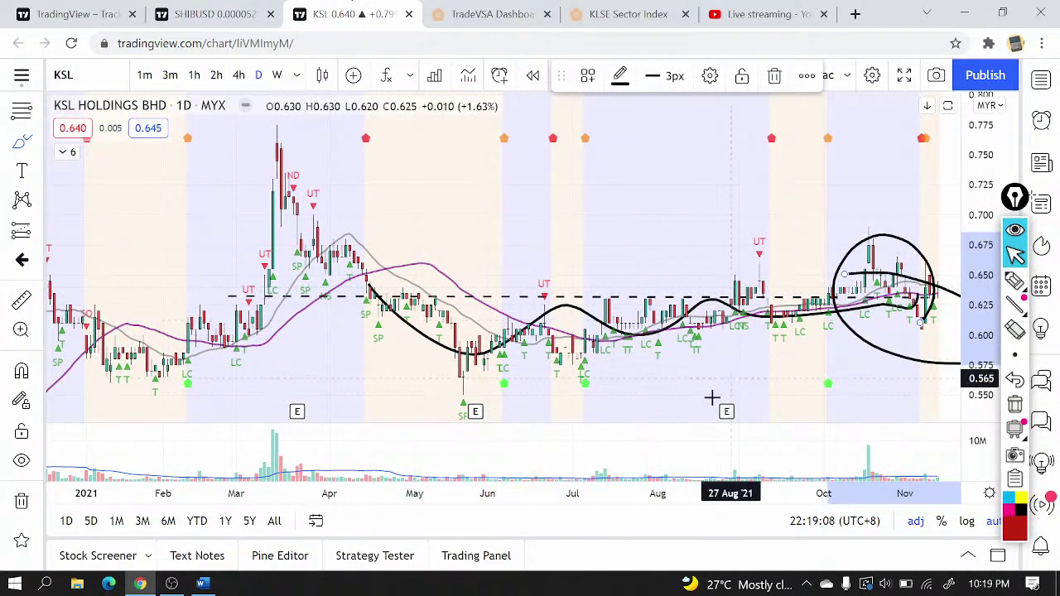
click(22, 501)
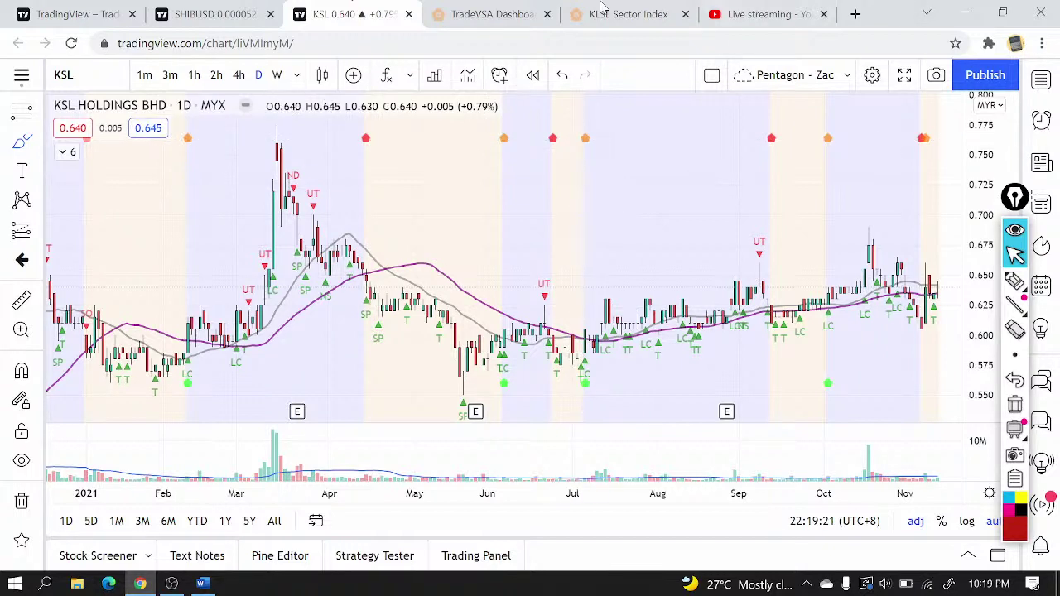
- Check the Property stocks in the TradeVSA screener and load the MYX stock HCK (HCK Capital Group Berhad) on the TradingView chart
click(489, 14)
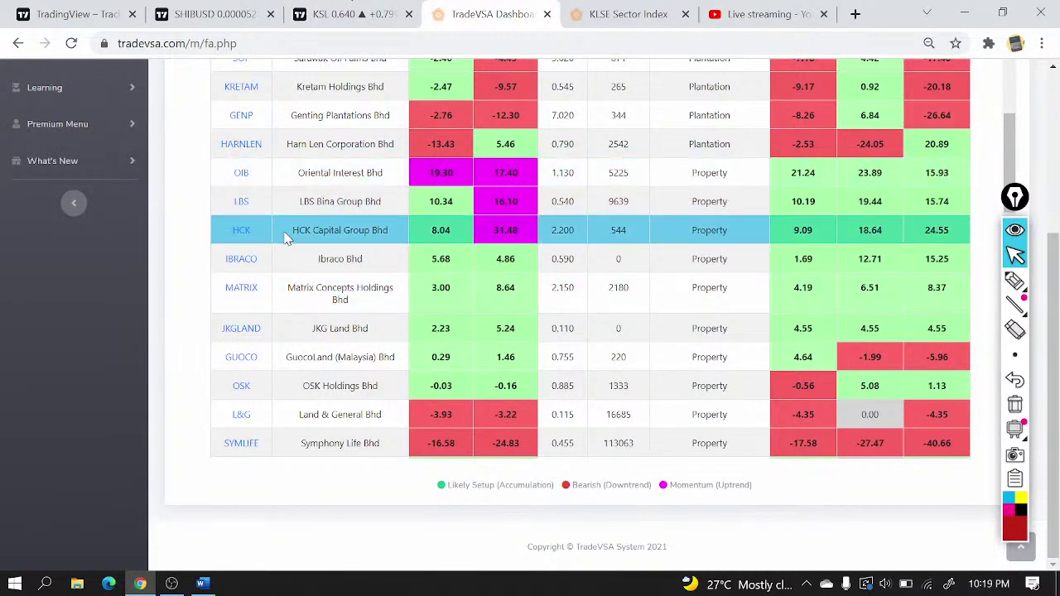
click(358, 14)
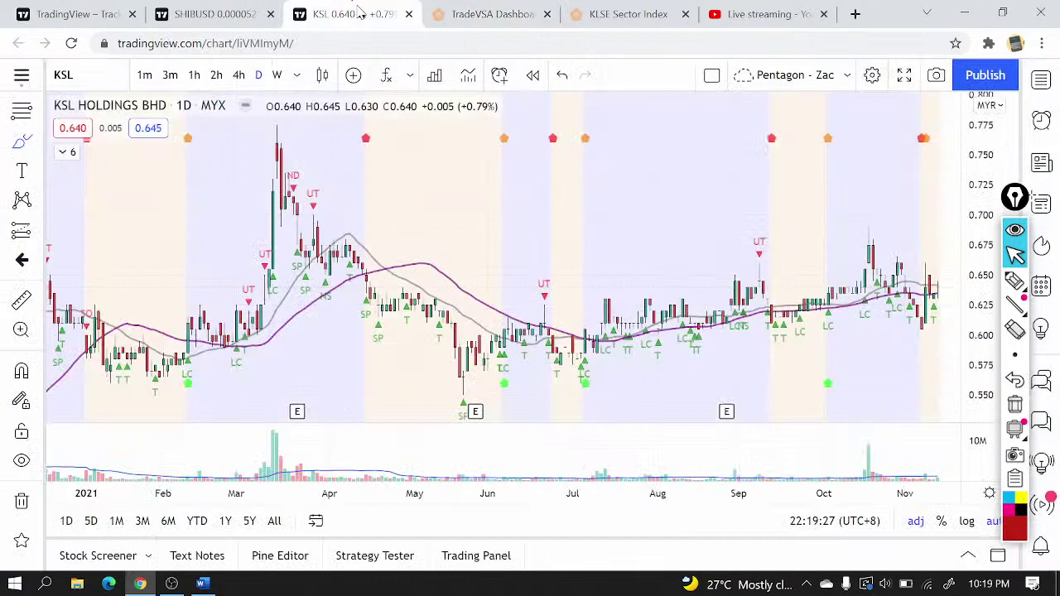
text(HCK)
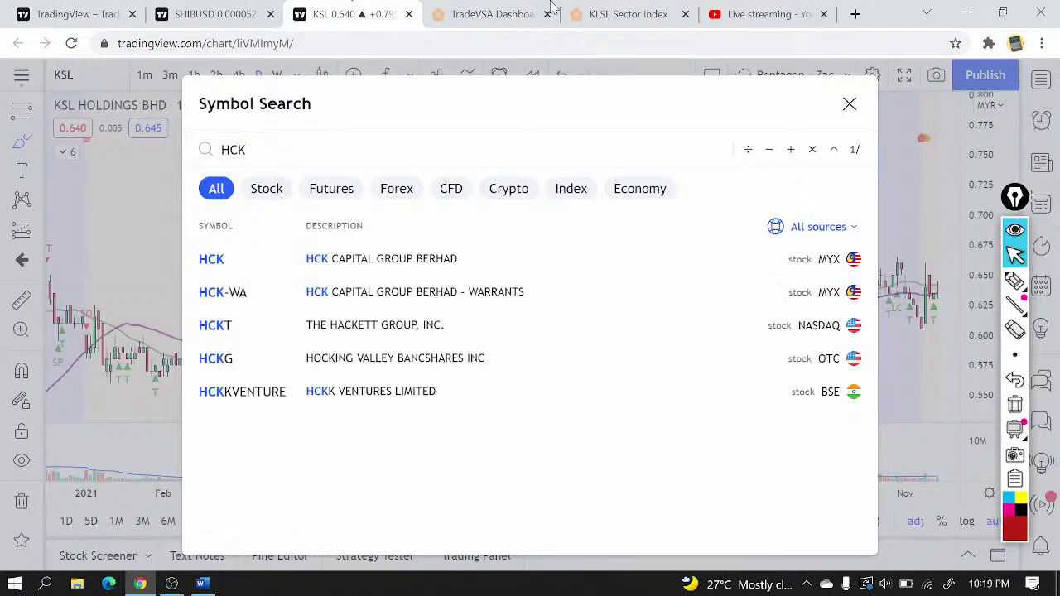
click(360, 260)
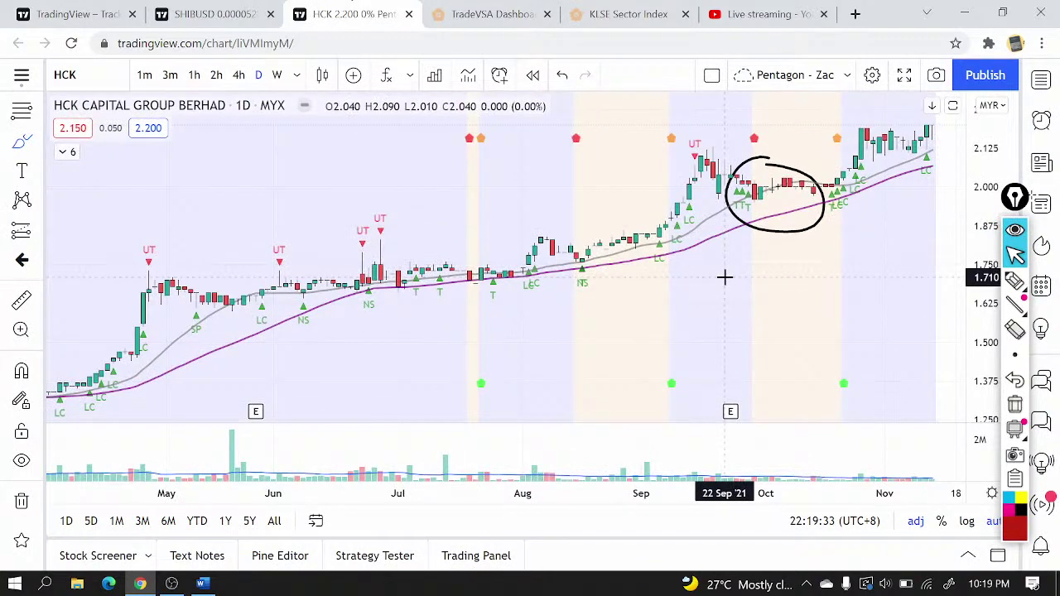
- Collapse the floating pen toolbar and move it clear of the latest candles, and brush HCK's stepped rise from late March to mid-November
scroll(725, 278, down, 4)
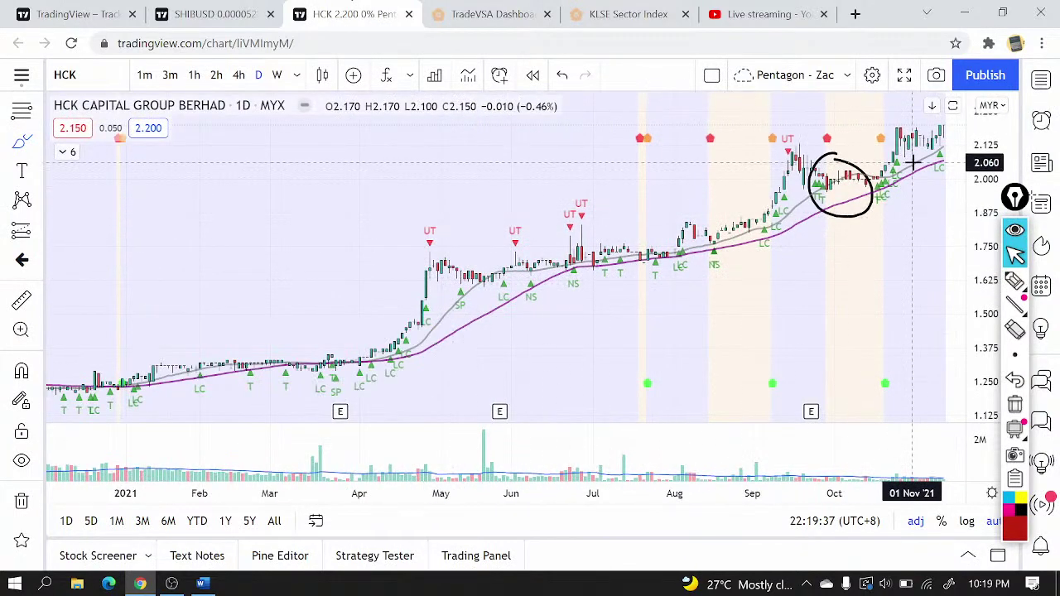
scroll(913, 163, up, 1)
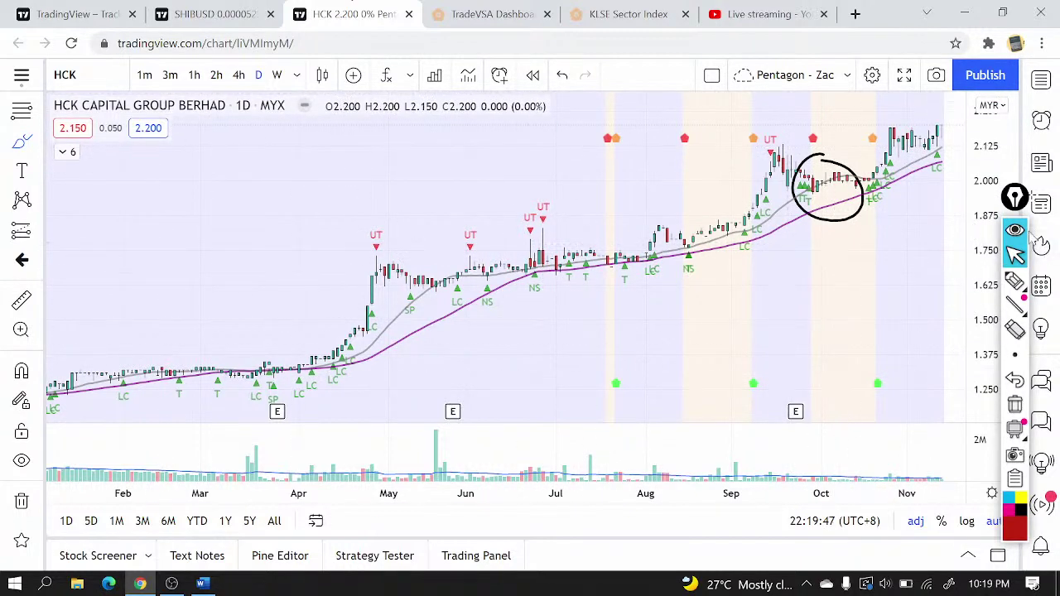
click(1015, 198)
drag(1015, 197, 182, 191)
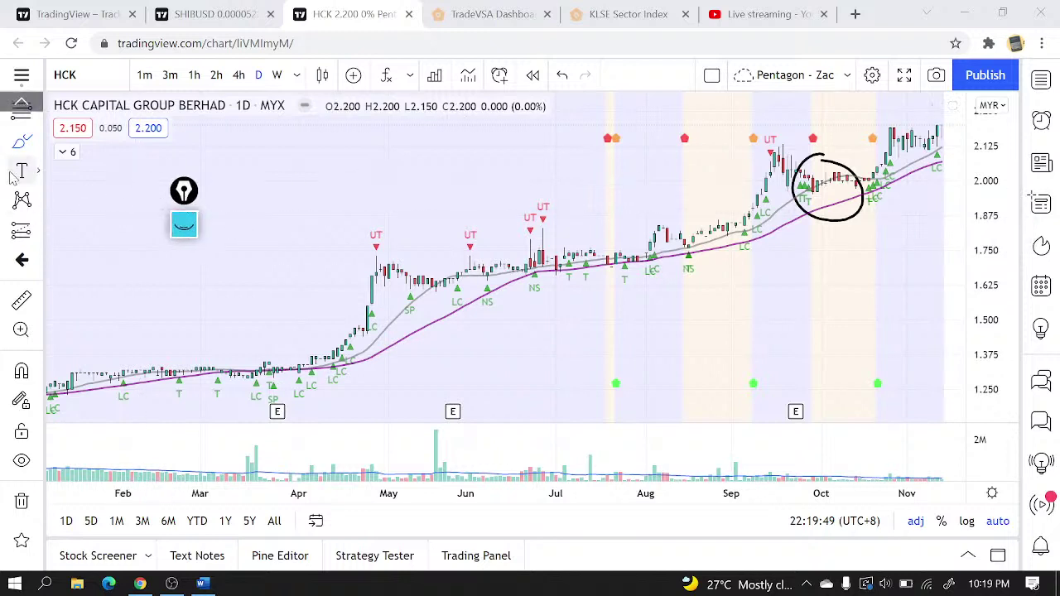
click(22, 142)
mouse_move(267, 369)
mouse_down()
mouse_move(313, 348)
mouse_move(383, 253)
mouse_move(643, 255)
mouse_move(781, 201)
mouse_move(809, 146)
mouse_move(854, 180)
mouse_move(944, 140)
mouse_up()
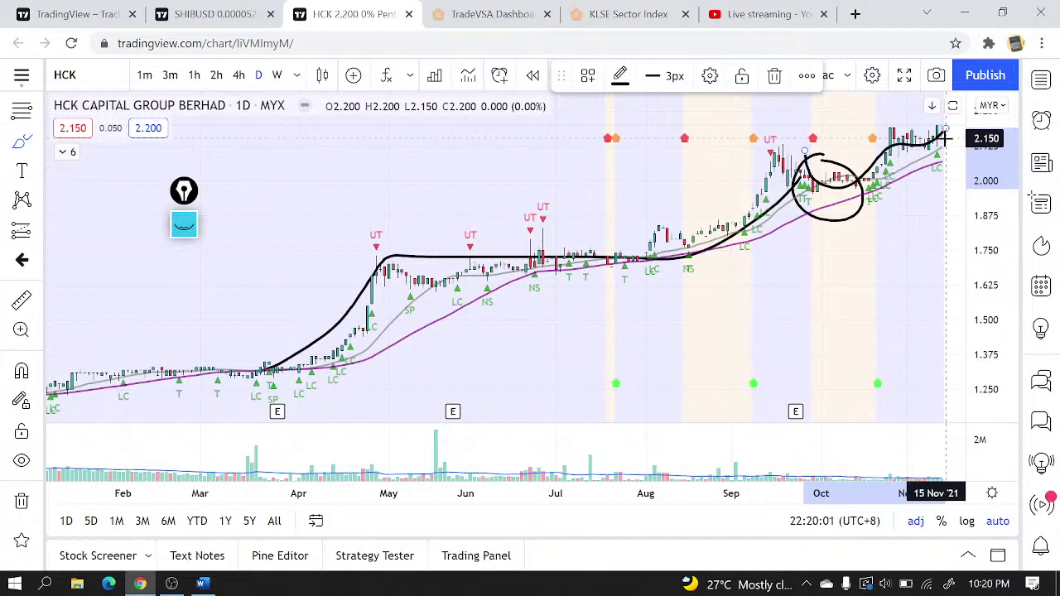
- Load the MYX stock MGRC (Msian Genomics Res Centre Bhd) and brush a path along its rise from late May to mid-October
text(MGRC)
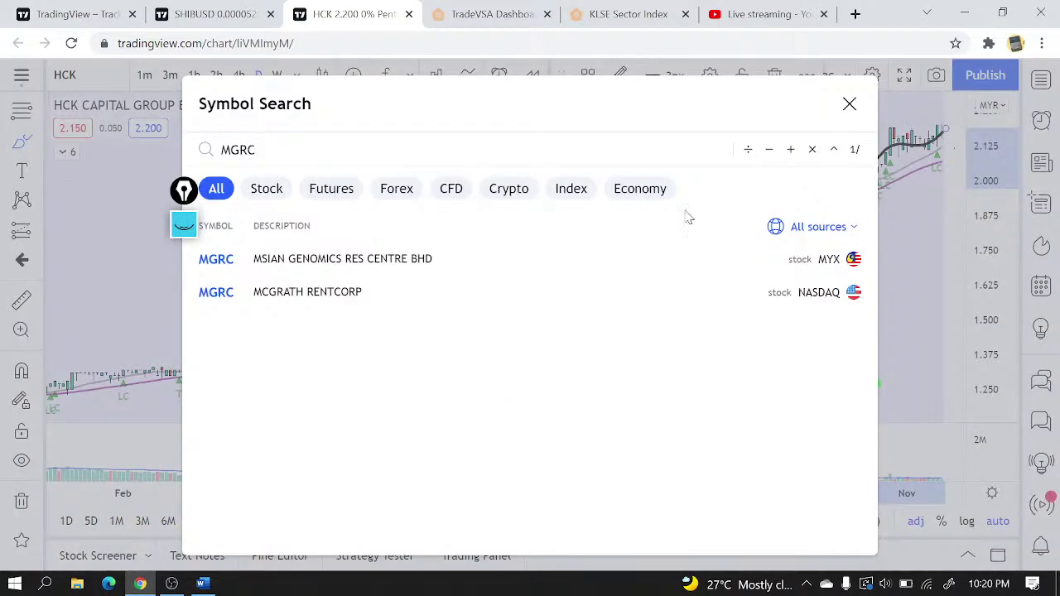
click(359, 263)
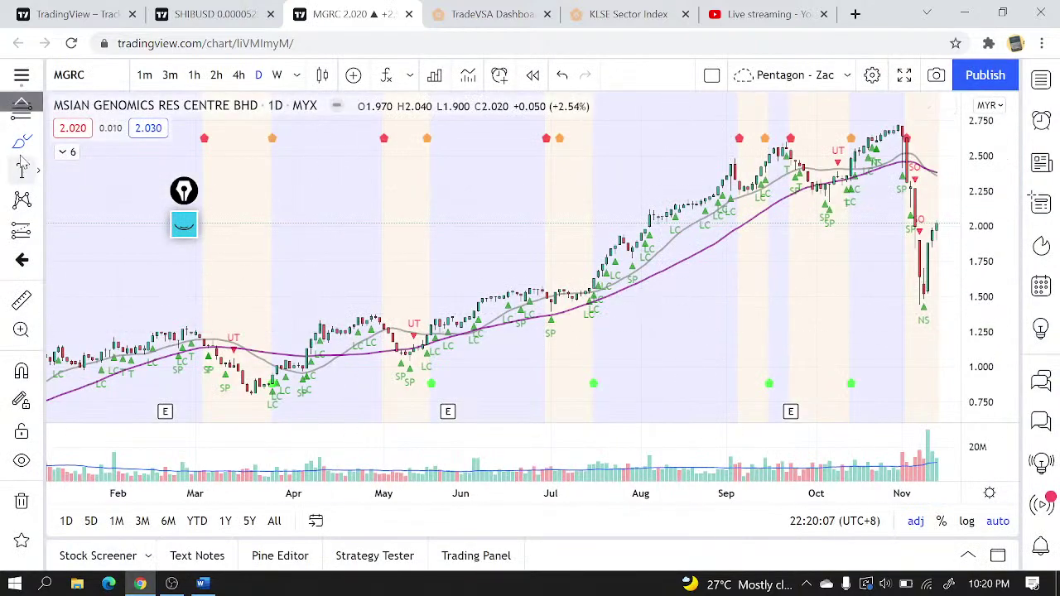
click(428, 344)
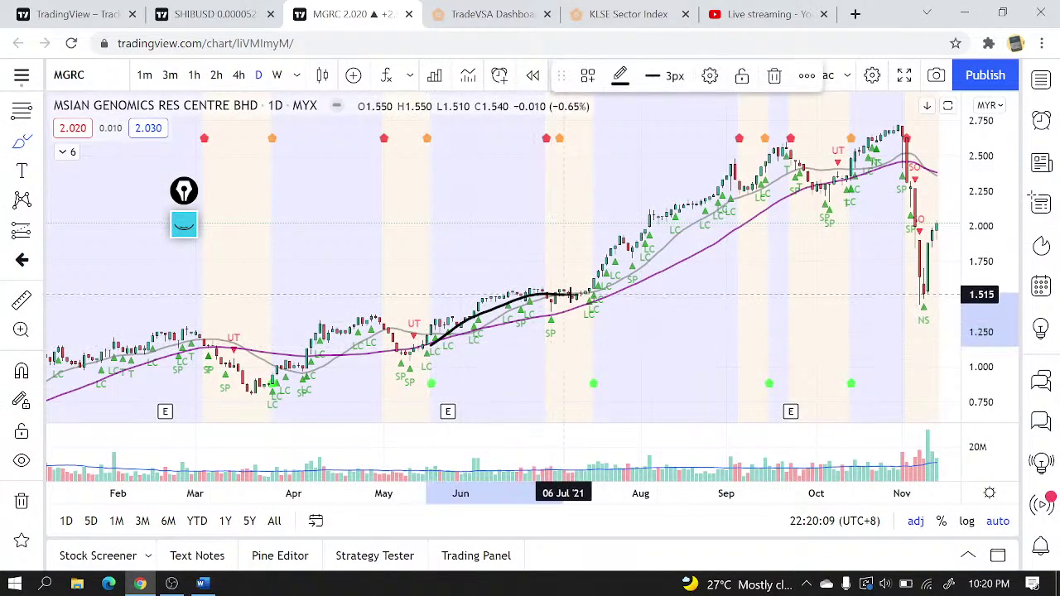
mouse_move(632, 252)
mouse_down()
mouse_move(666, 172)
mouse_move(754, 168)
mouse_move(816, 183)
mouse_move(864, 163)
mouse_up()
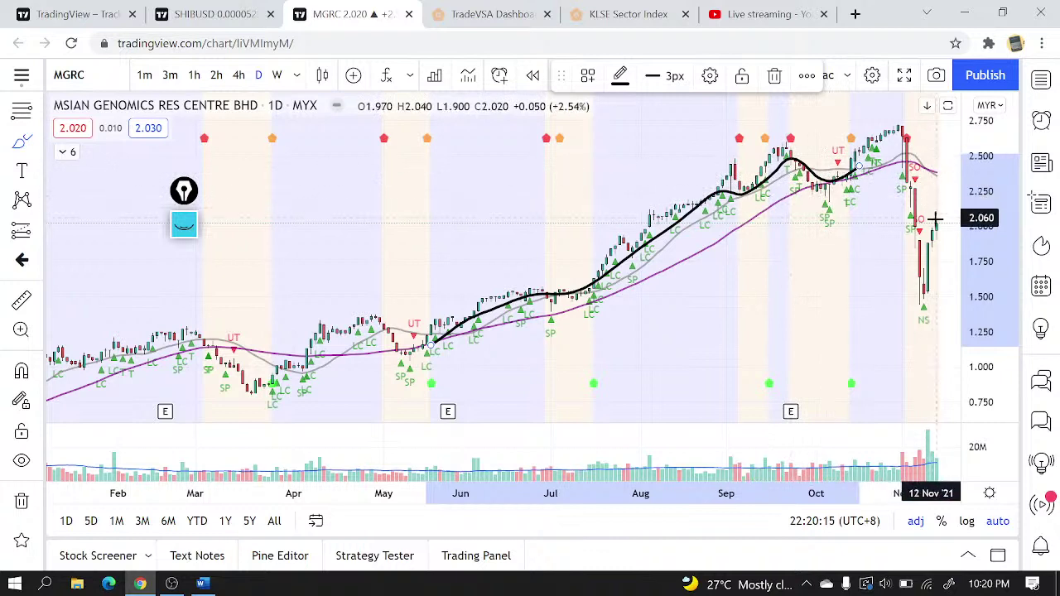
- Brush a circle around the start of the early-November drop on the MGRC chart
mouse_move(911, 157)
mouse_down()
mouse_move(899, 135)
mouse_move(940, 173)
mouse_move(915, 119)
mouse_up()
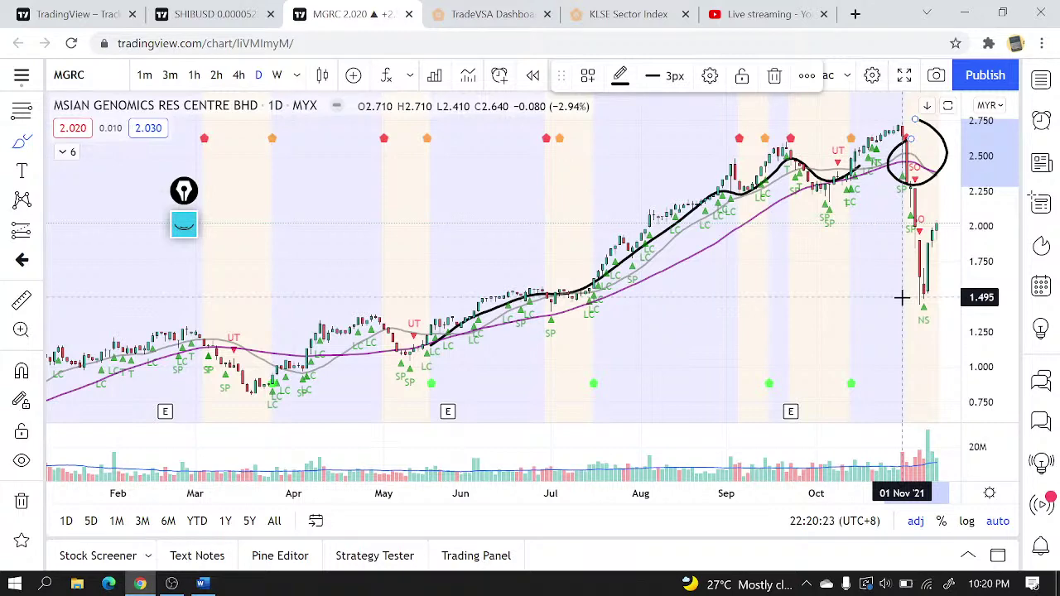
scroll(909, 315, up, 5)
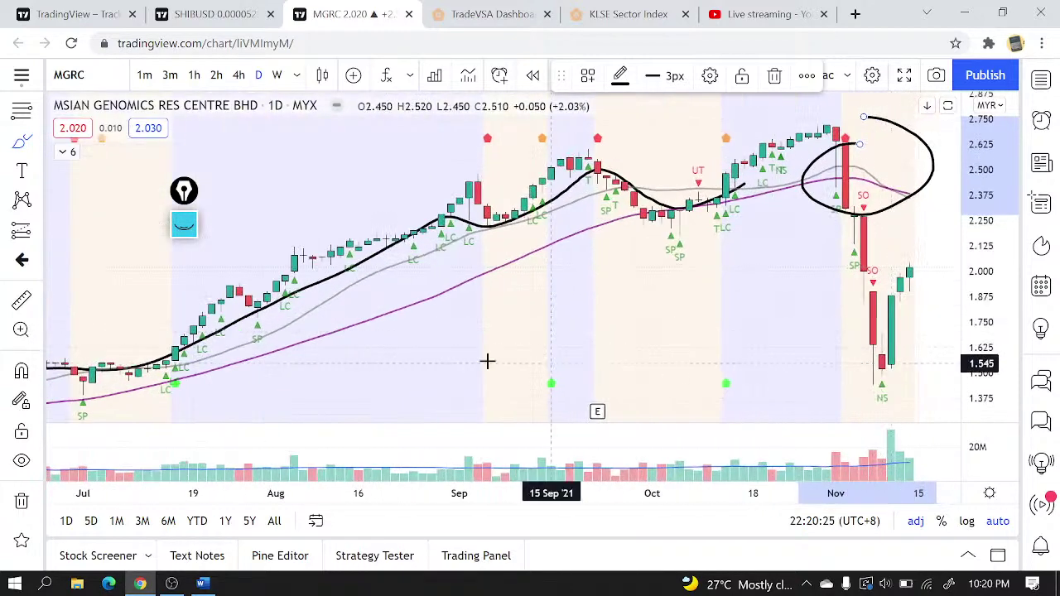
scroll(648, 288, down, 3)
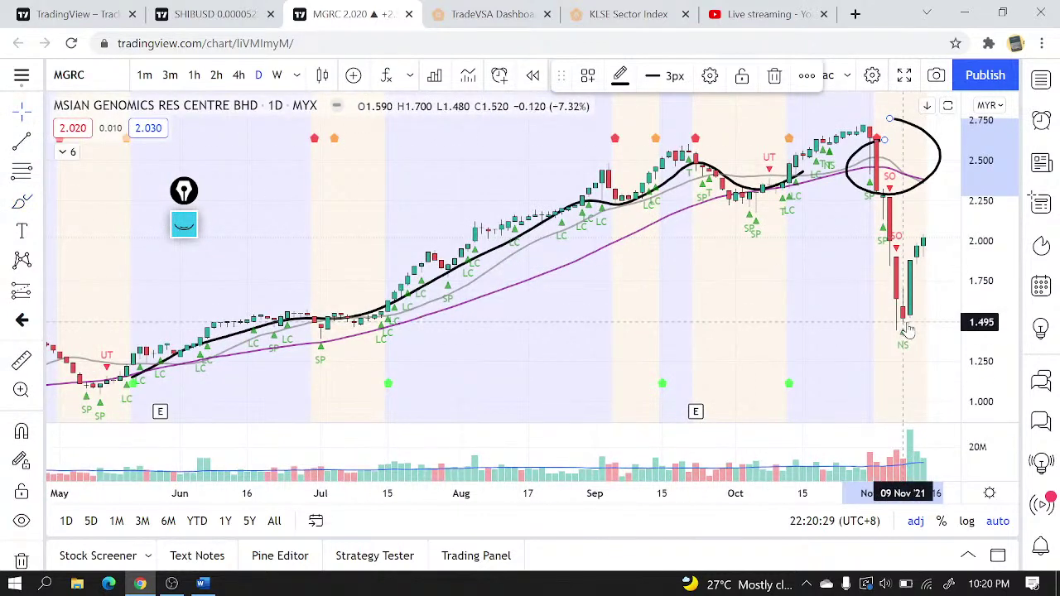
- Compare the MGRC chart on the 1-hour and weekly intervals and return it to daily
click(193, 75)
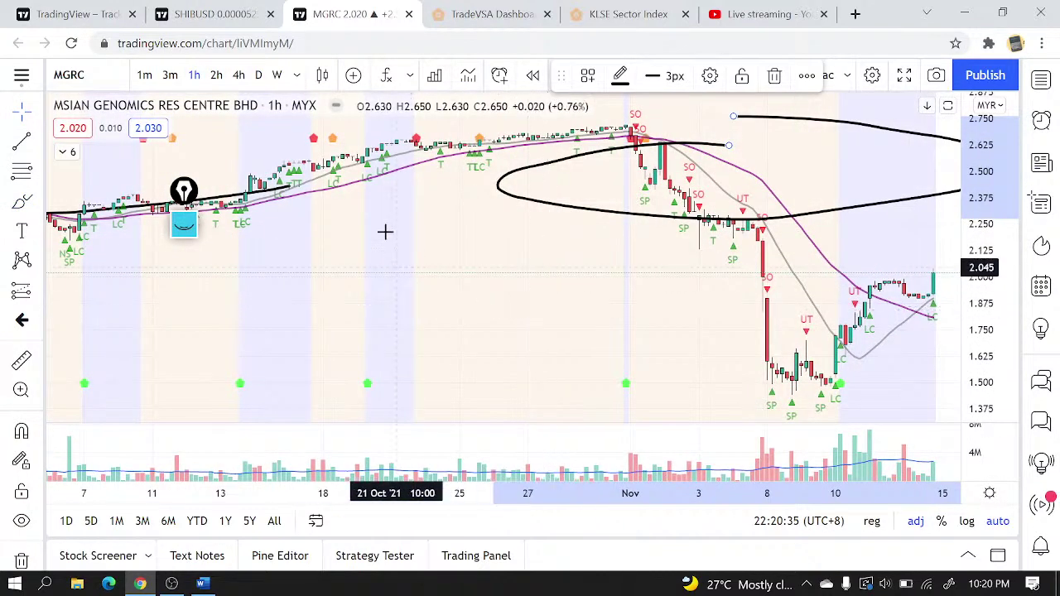
click(277, 75)
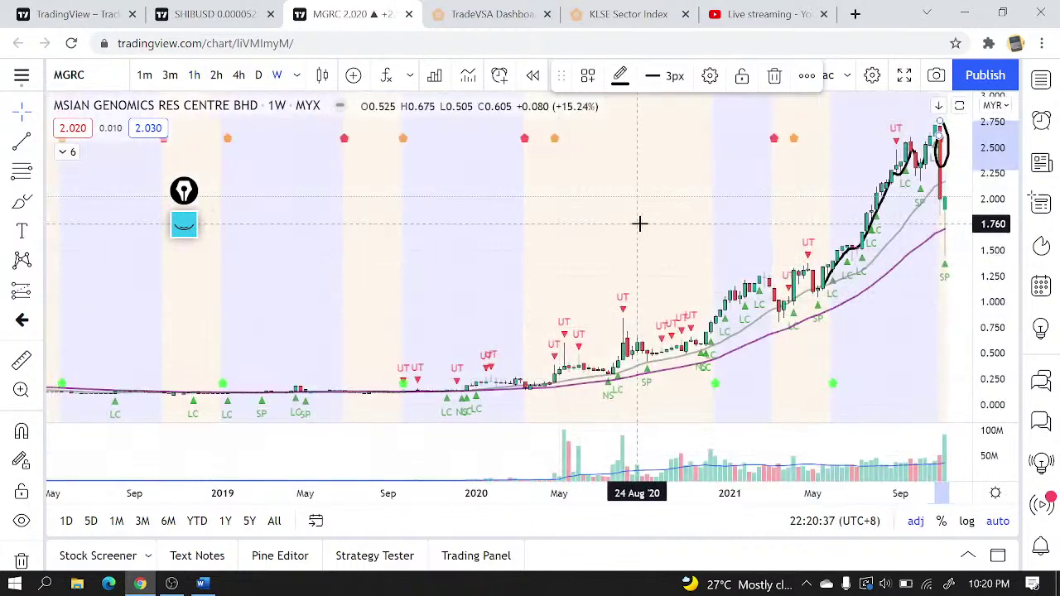
click(258, 74)
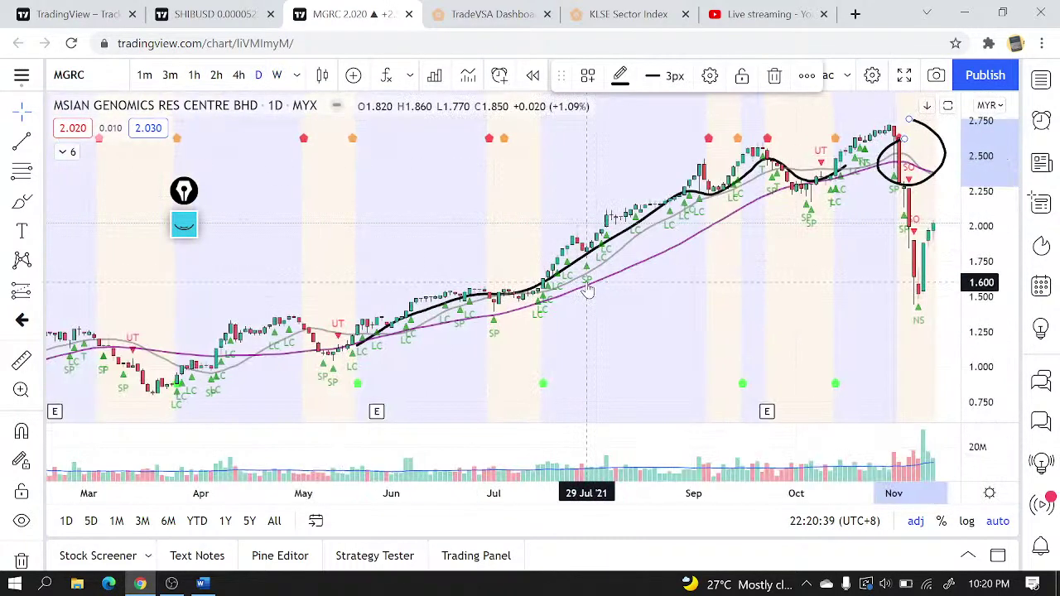
- Load the MYX stock TAFI (TAFI Industries Bhd) and brush its October decline with a circle around the late-October candles
text(TAFI)
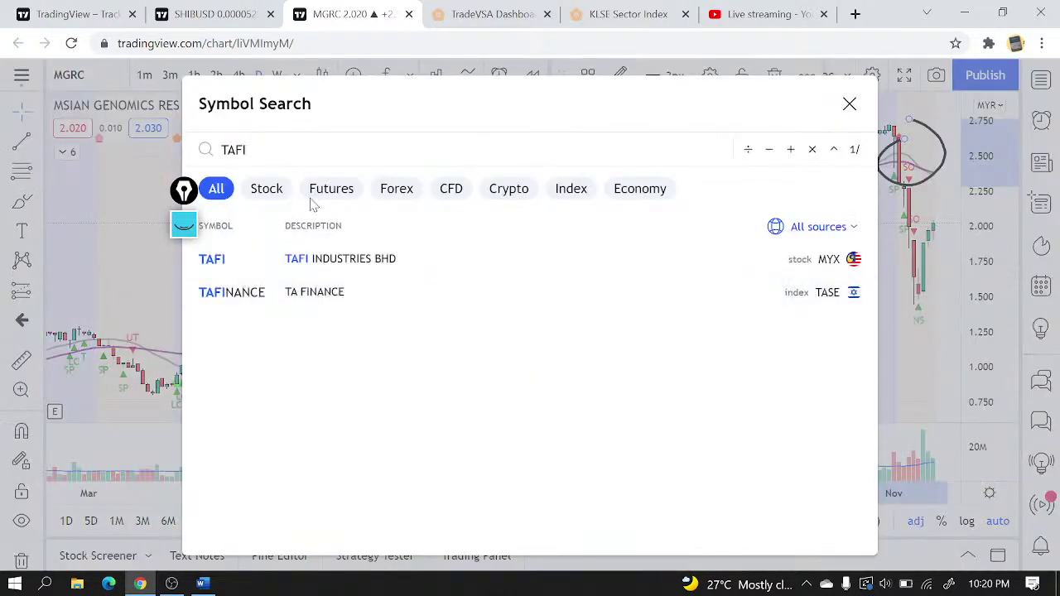
click(261, 261)
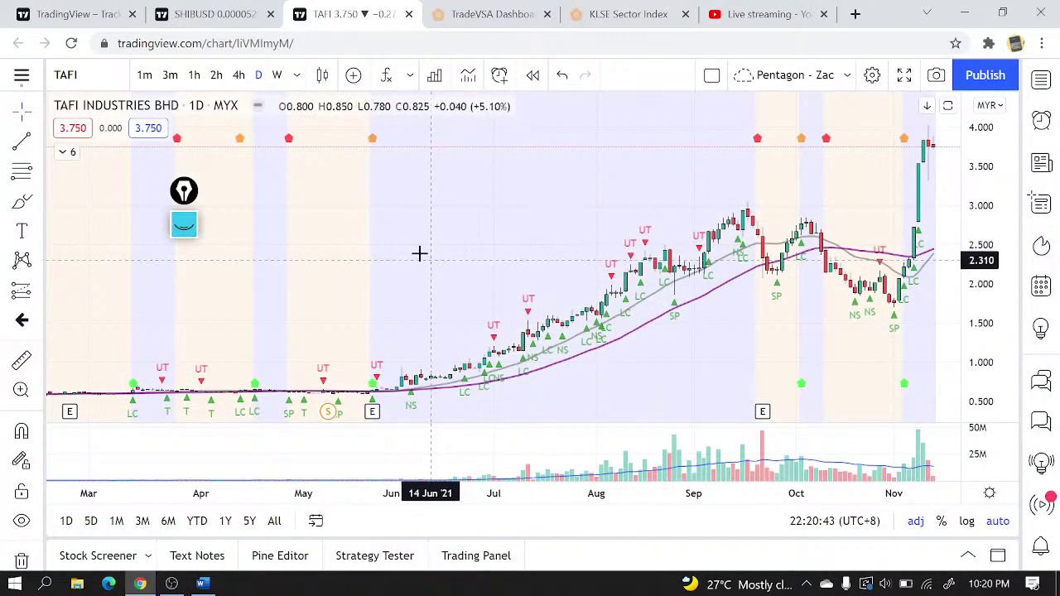
drag(497, 176, 563, 184)
scroll(563, 184, up, 5)
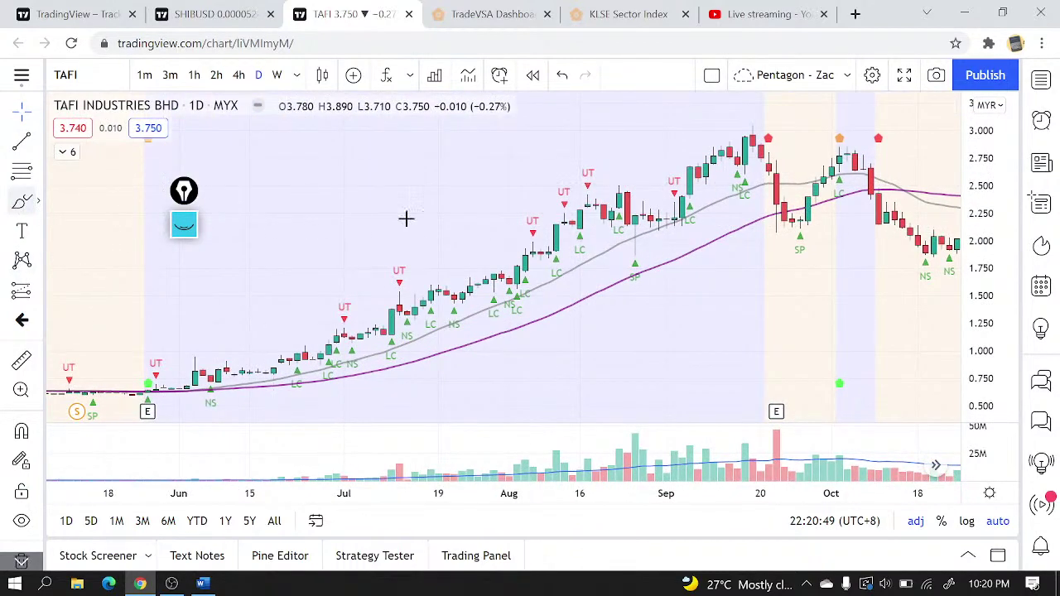
mouse_move(862, 159)
mouse_down()
mouse_move(909, 241)
mouse_move(946, 246)
mouse_move(923, 235)
mouse_move(947, 232)
mouse_up()
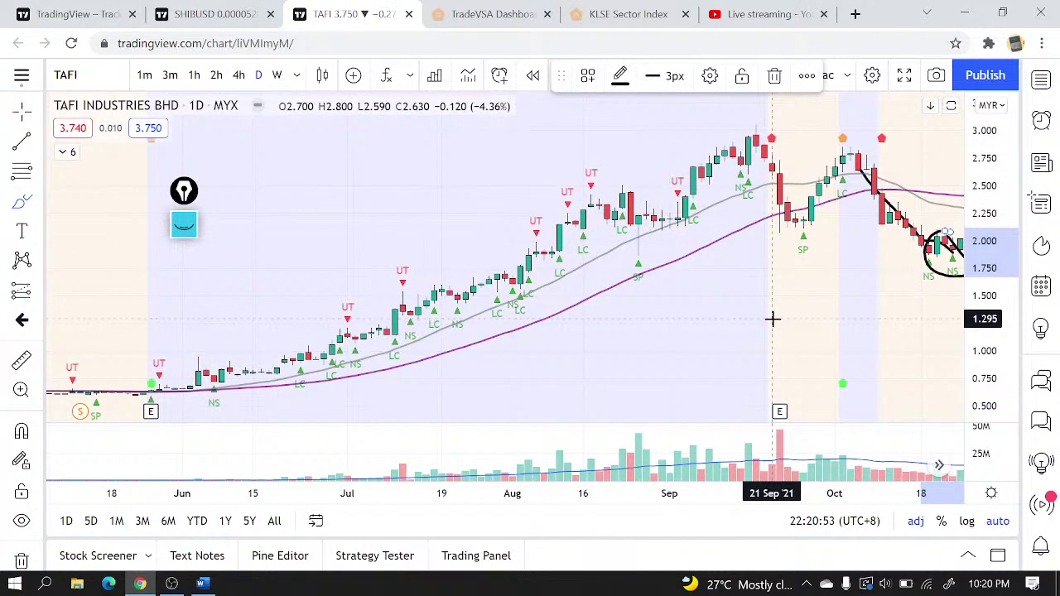
drag(750, 339, 696, 335)
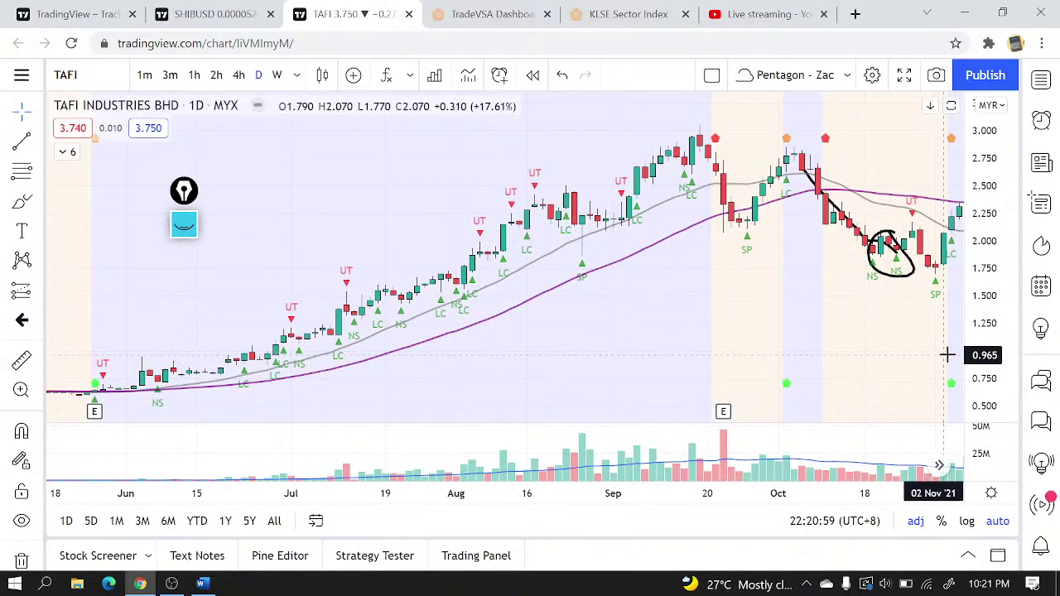
drag(906, 337, 869, 334)
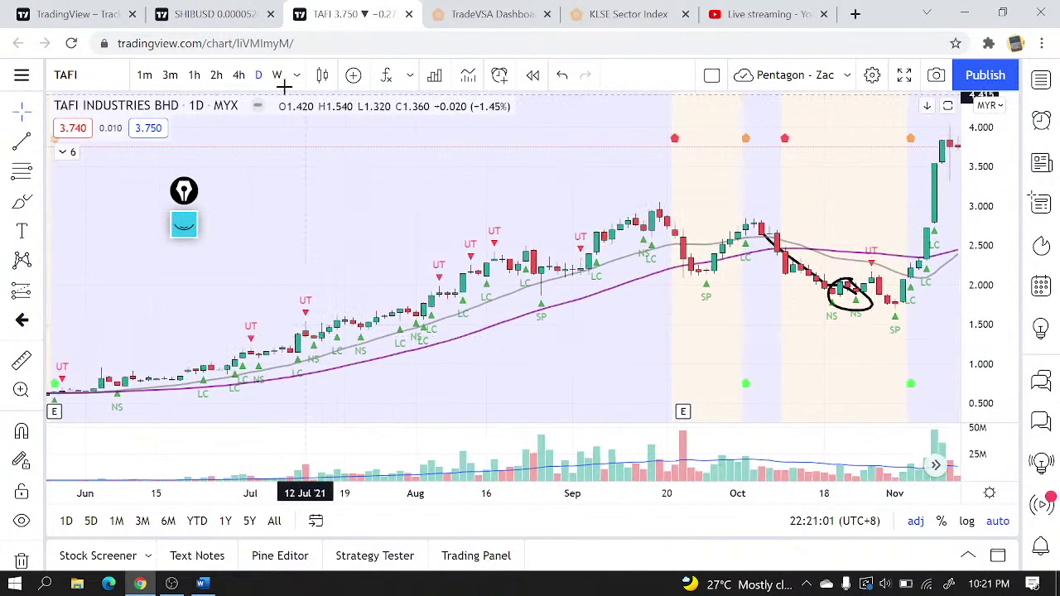
- Load the MYX stock MGRC again and bring its chart to the latest candles
click(100, 86)
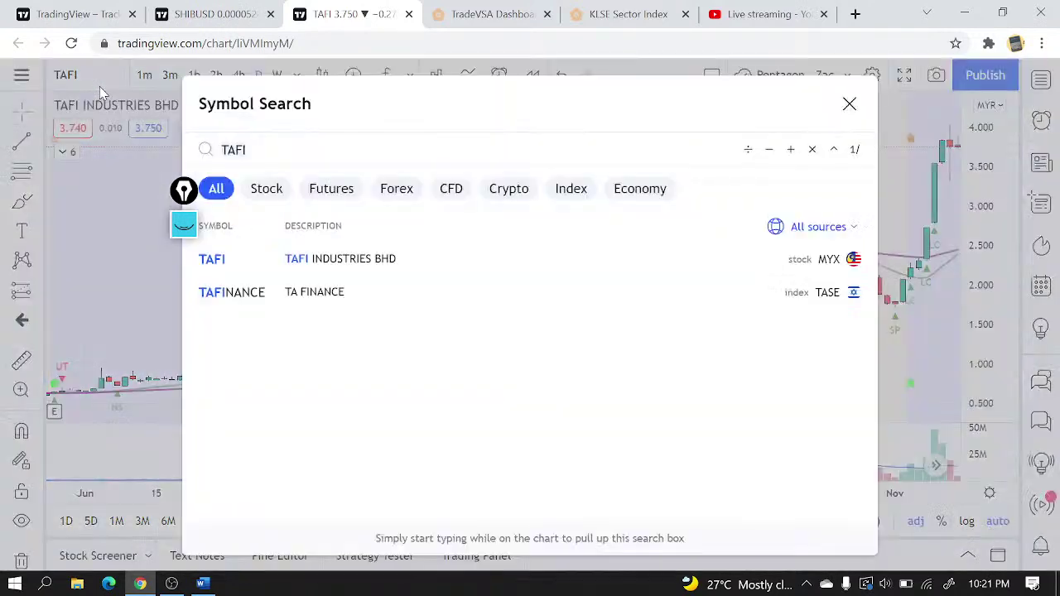
text(MGRC)
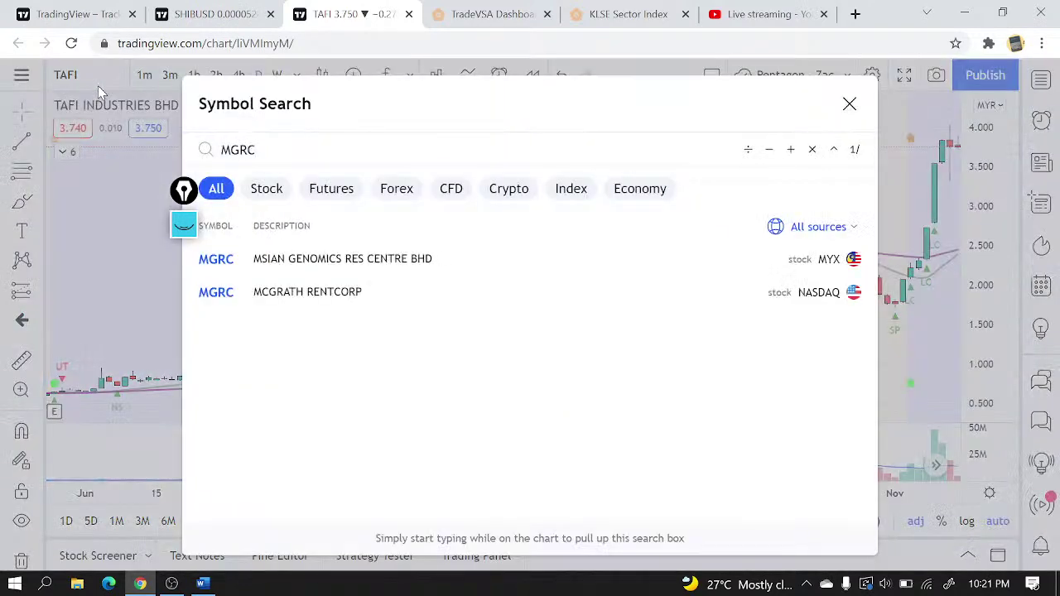
click(290, 267)
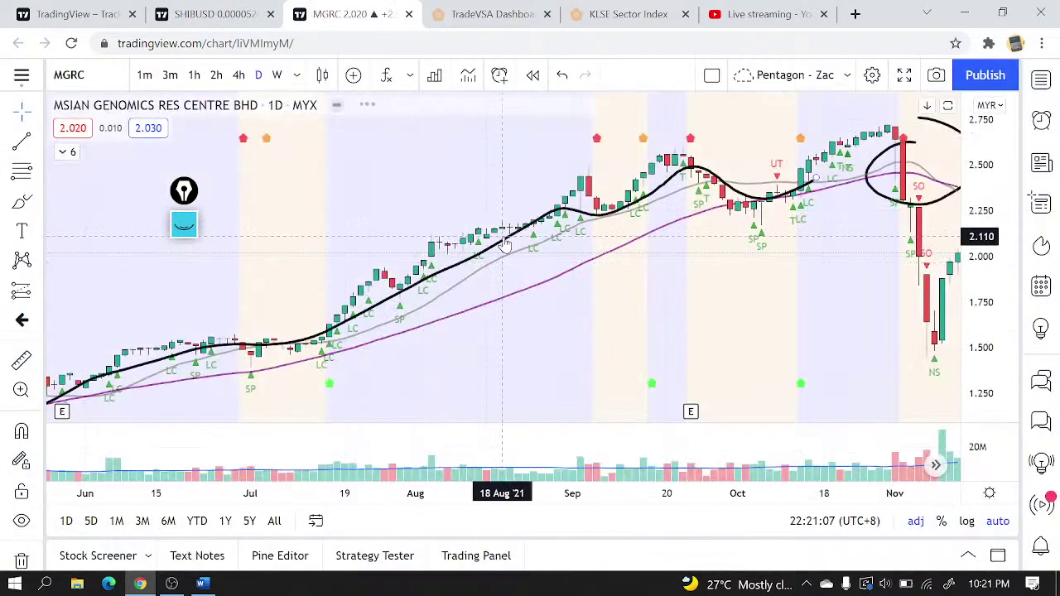
click(936, 465)
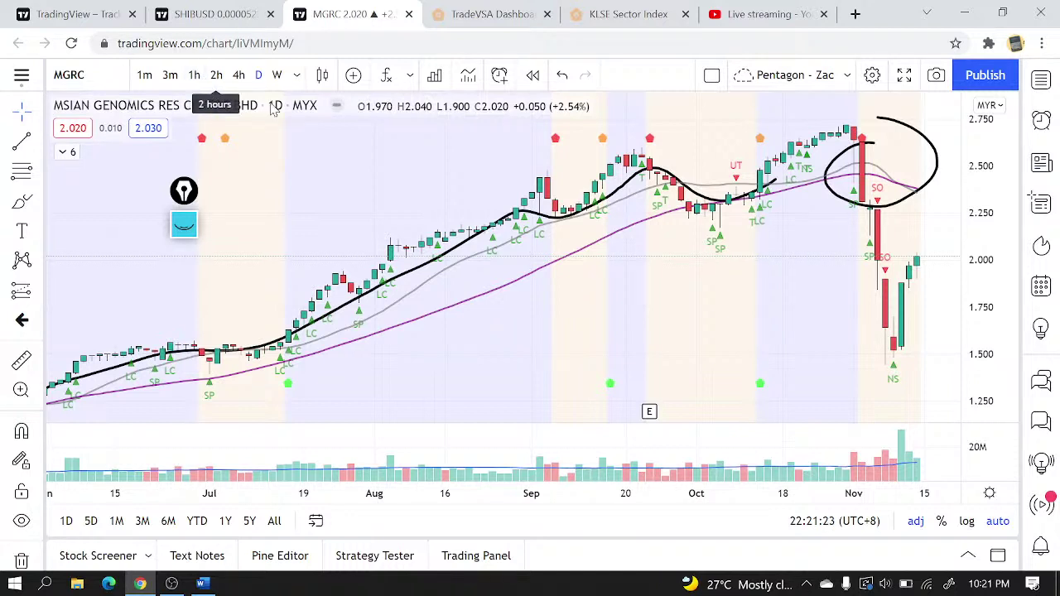
- Remove the drawings from the MGRC chart and set its interval to 1 hour
scroll(23, 500, down, 1)
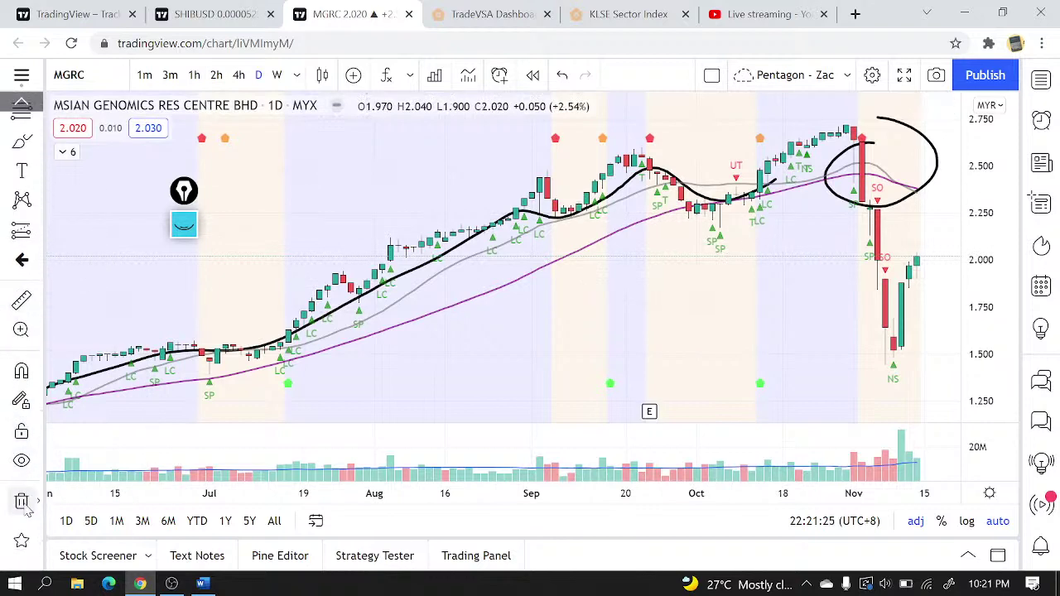
click(24, 502)
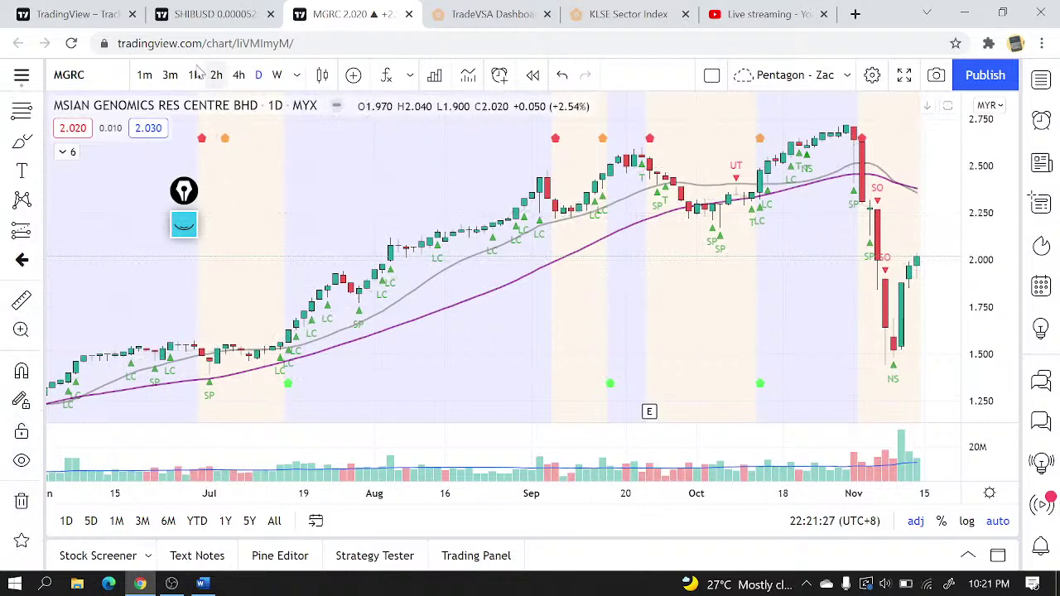
click(194, 75)
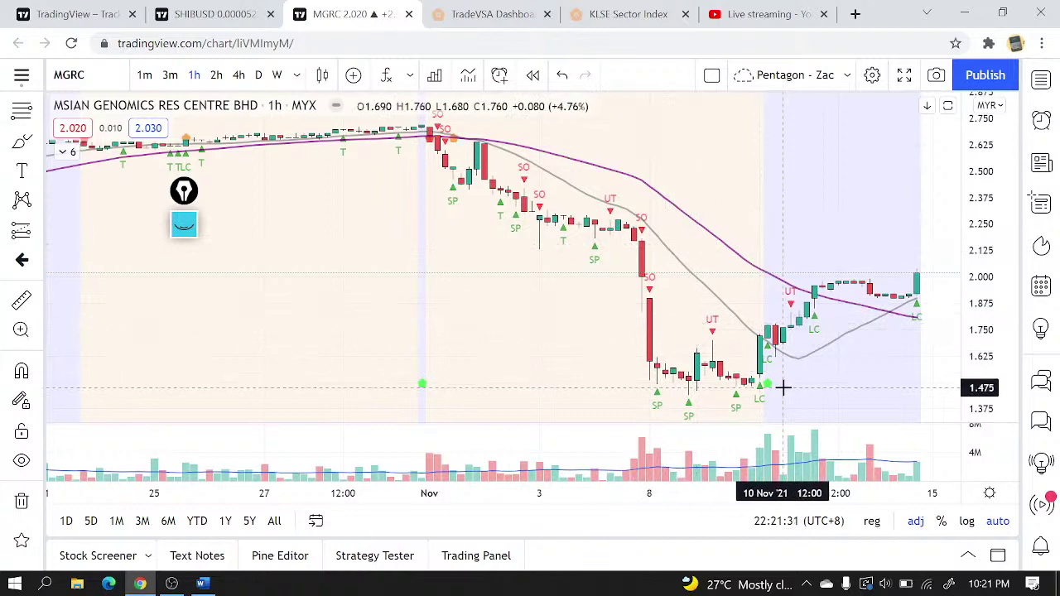
- Load the MYX stock TAFI (TAFI Industries Bhd) on the 1-hour interval and remove the drawings from its chart
scroll(783, 387, down, 3)
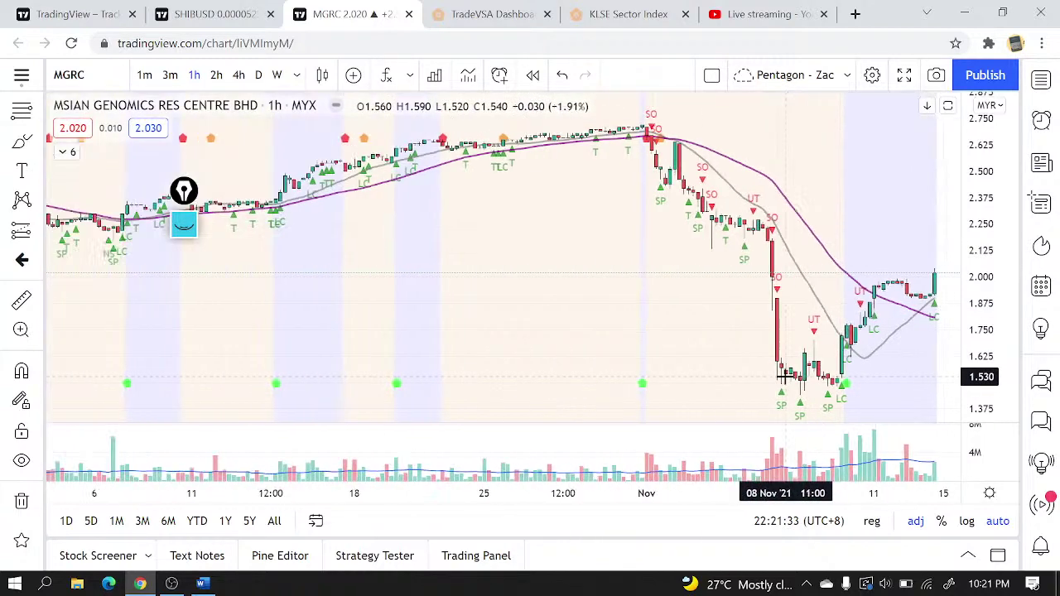
scroll(785, 384, up, 2)
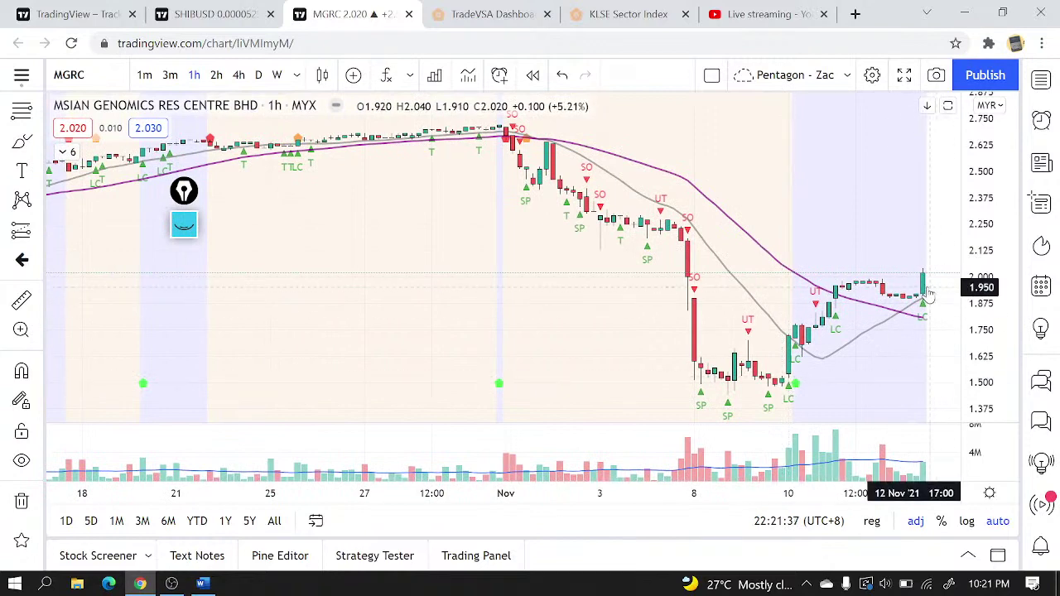
text(TAFI)
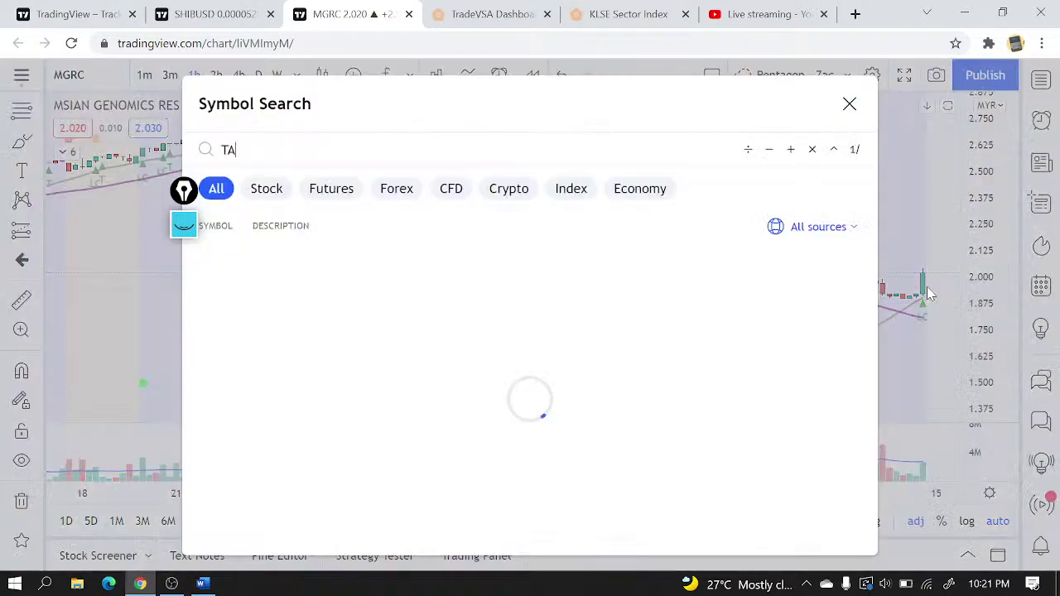
click(274, 270)
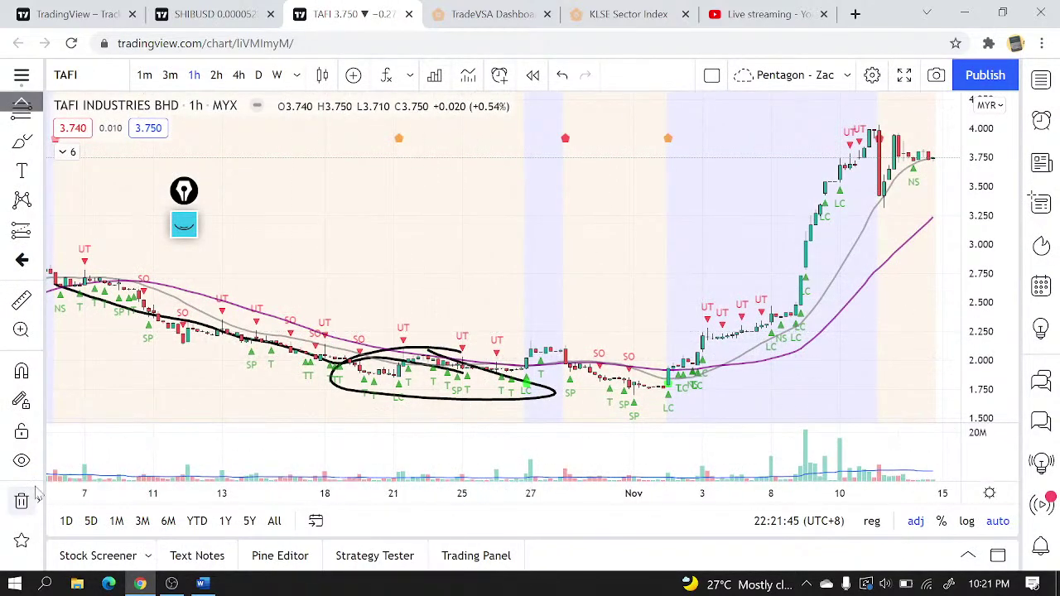
scroll(369, 239, down, 4)
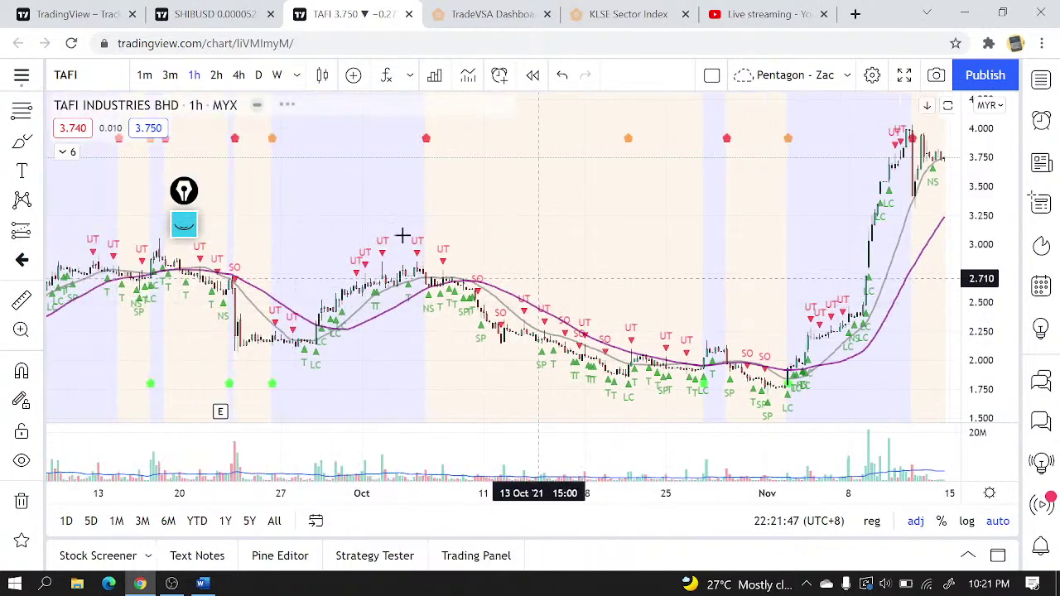
- Review TAFI's September to November candles on the 1-hour chart, set the interval to daily and bring the chart to the latest candles
scroll(401, 237, up, 1)
scroll(21, 248, up, 2)
mouse_move(513, 197)
mouse_down()
mouse_move(712, 223)
mouse_move(765, 208)
mouse_move(734, 201)
mouse_up()
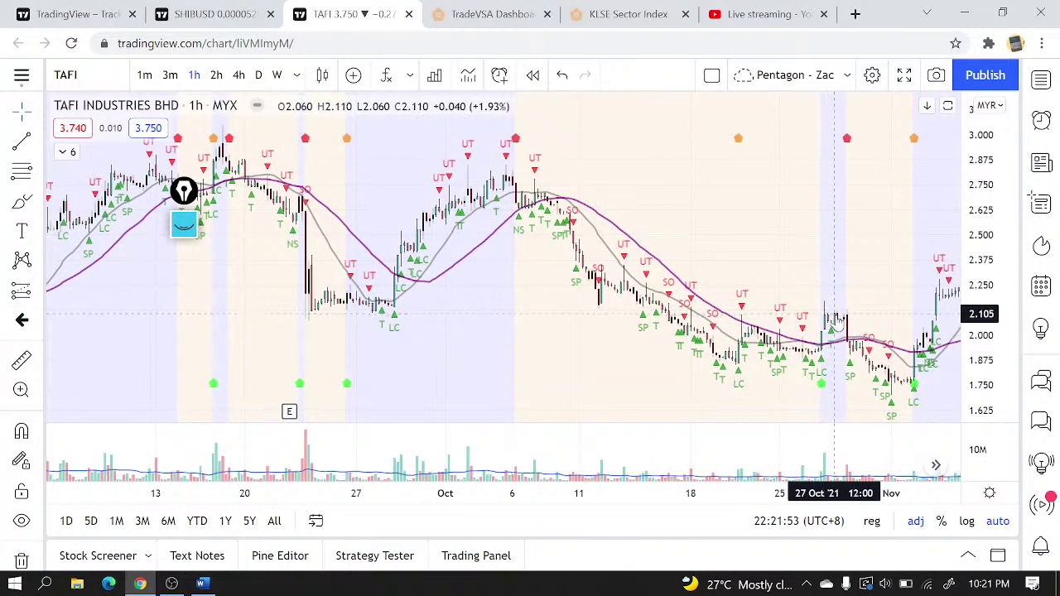
scroll(867, 311, right, 2)
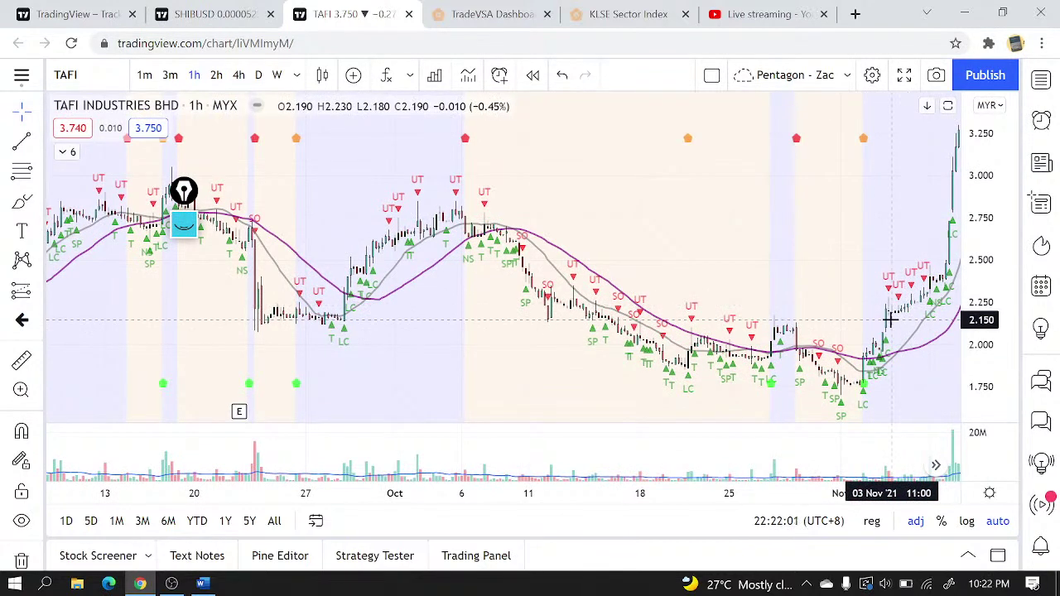
click(259, 74)
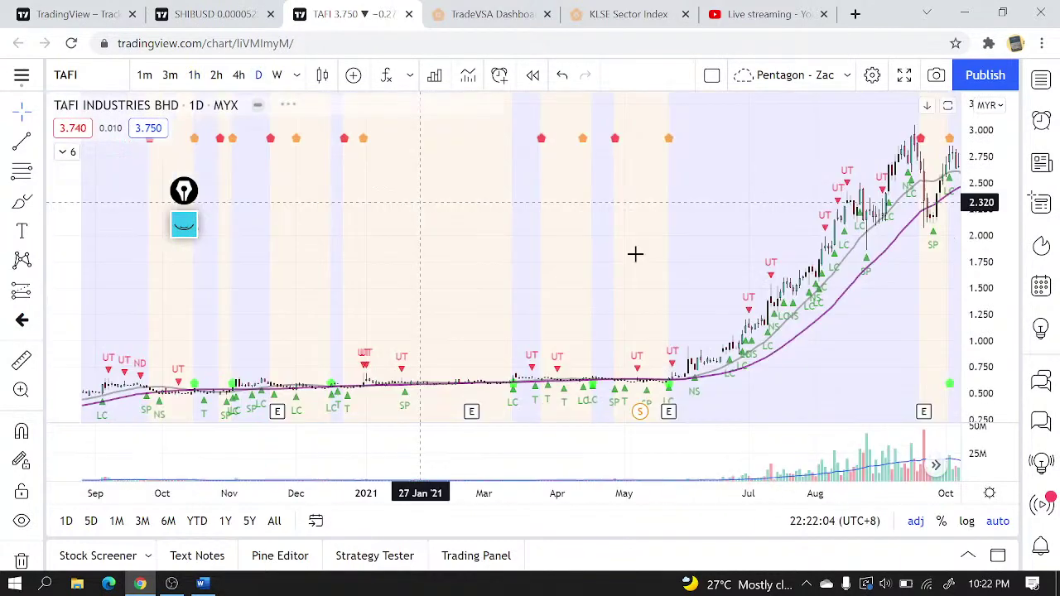
click(937, 466)
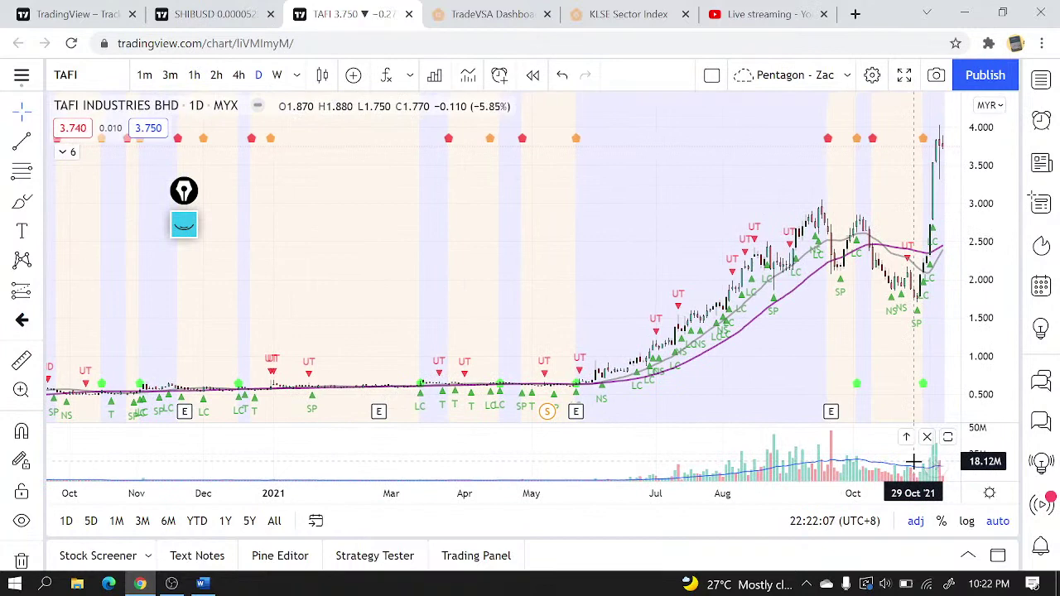
- Check the property stocks in the TradeVSA growth screener, load the MYX stock MATRIX (Matrix Concepts Holdings Bhd) and look over its daily chart
click(493, 14)
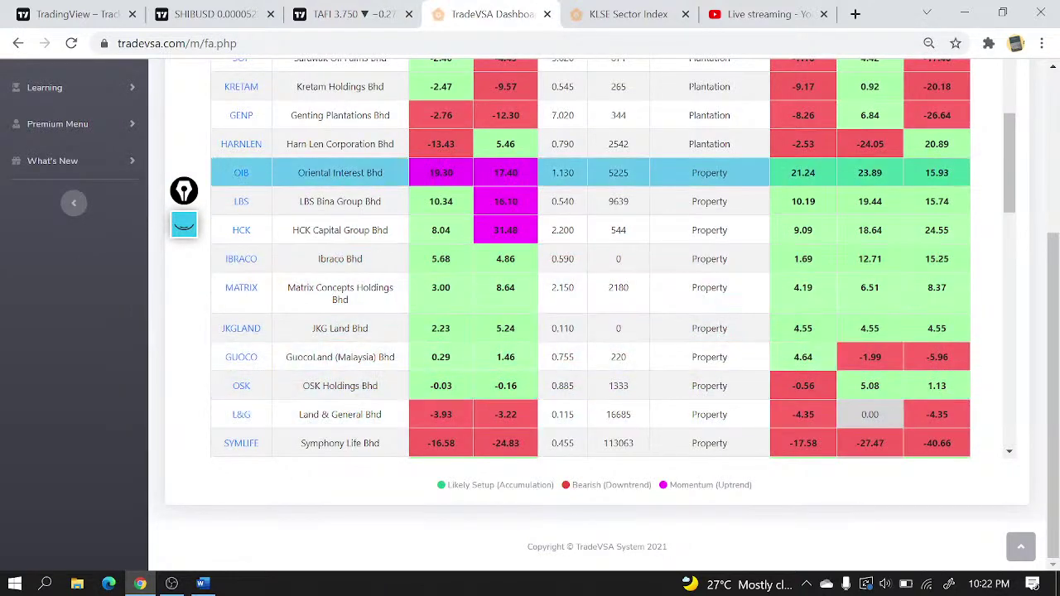
click(348, 8)
text(MA)
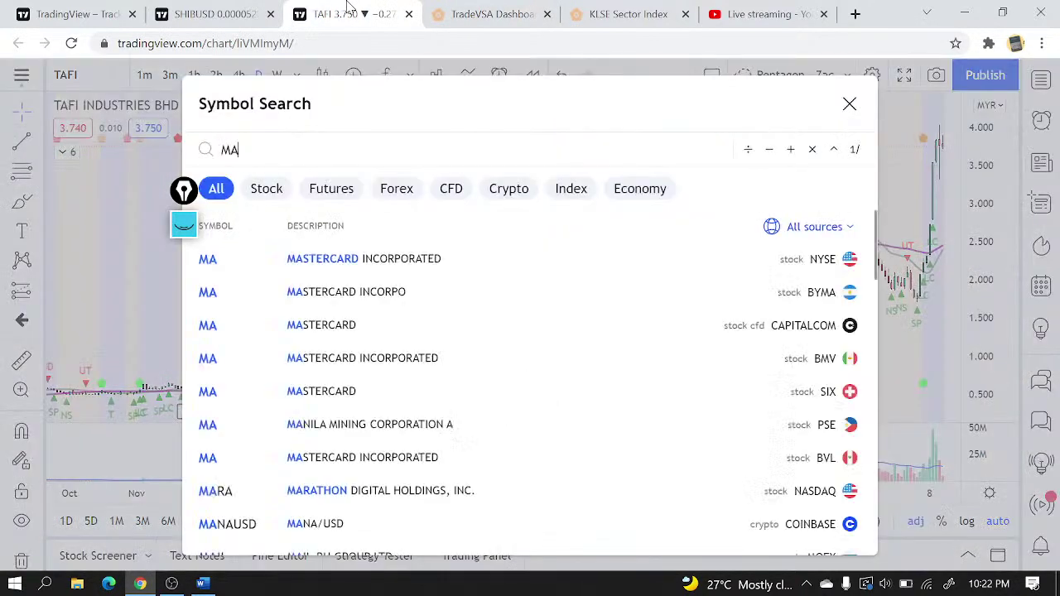
text(TRIX)
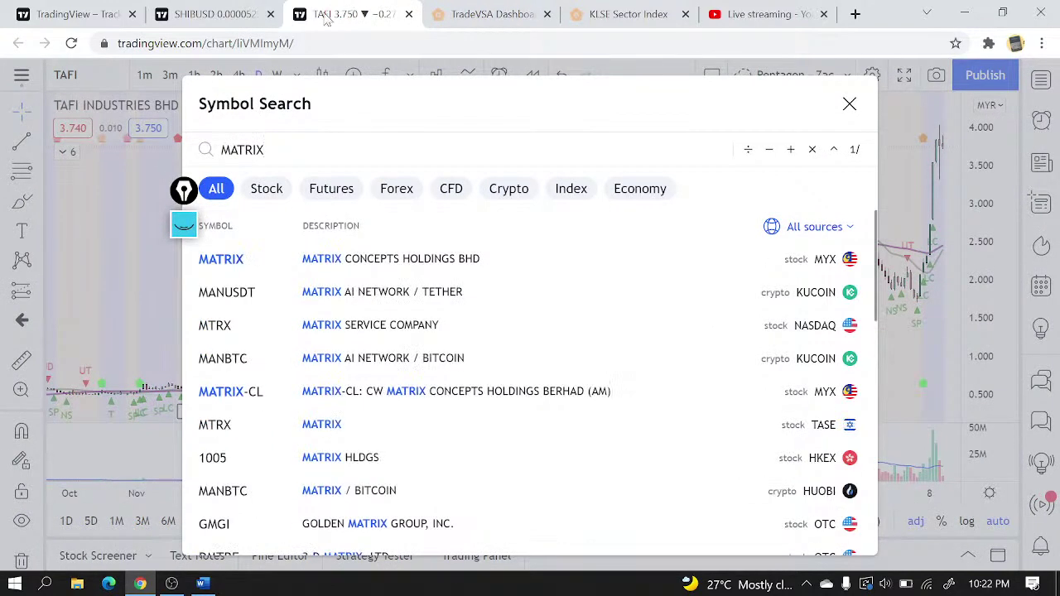
click(354, 263)
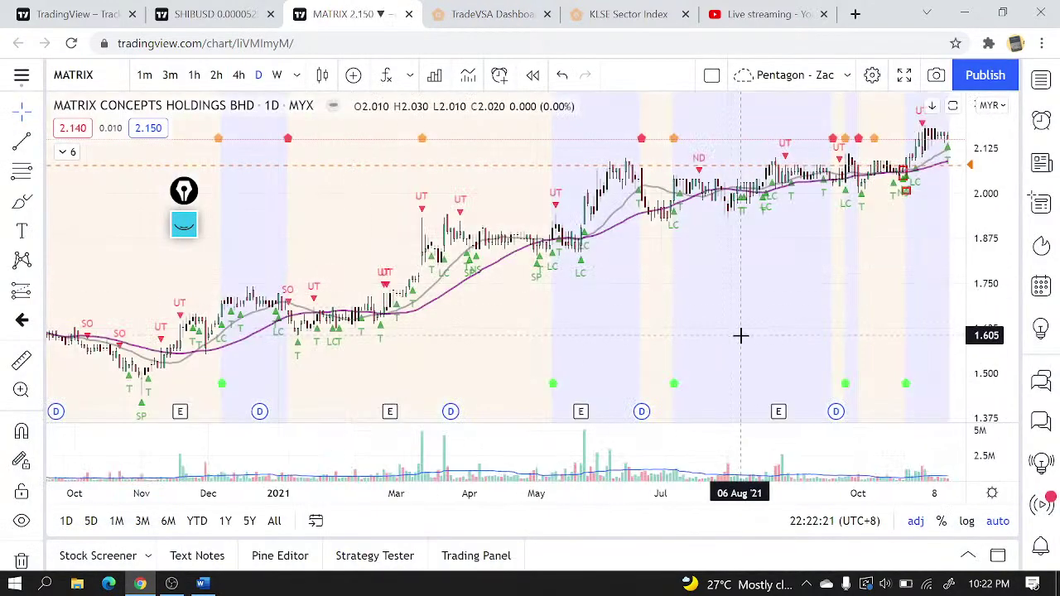
scroll(741, 336, up, 3)
scroll(740, 336, down, 3)
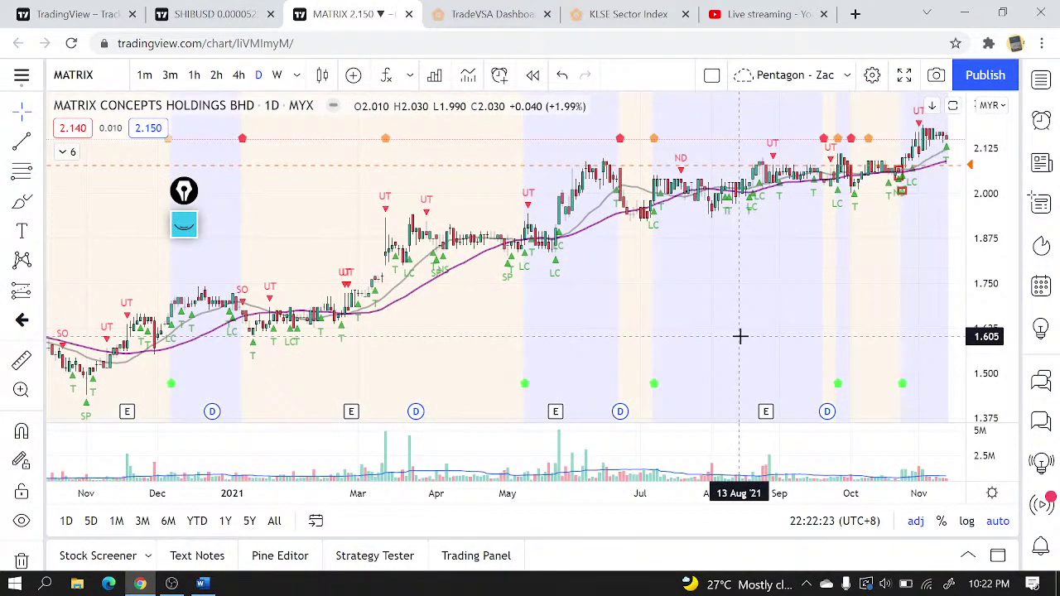
scroll(741, 337, up, 5)
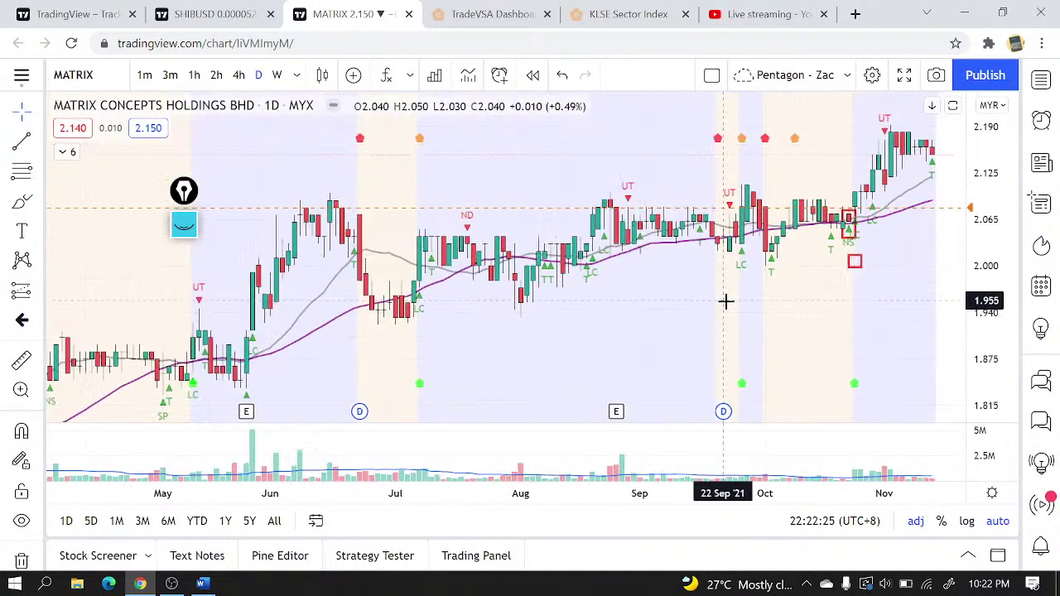
scroll(570, 286, down, 4)
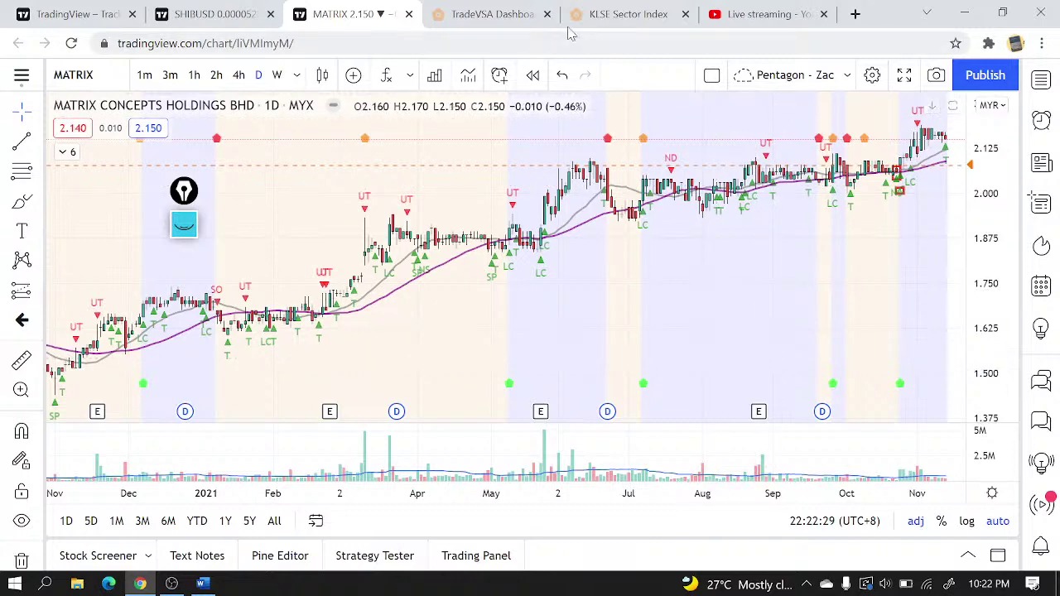
- Open the HCK and MATRIX stock pages from the TradeVSA growth screener in new tabs
click(495, 14)
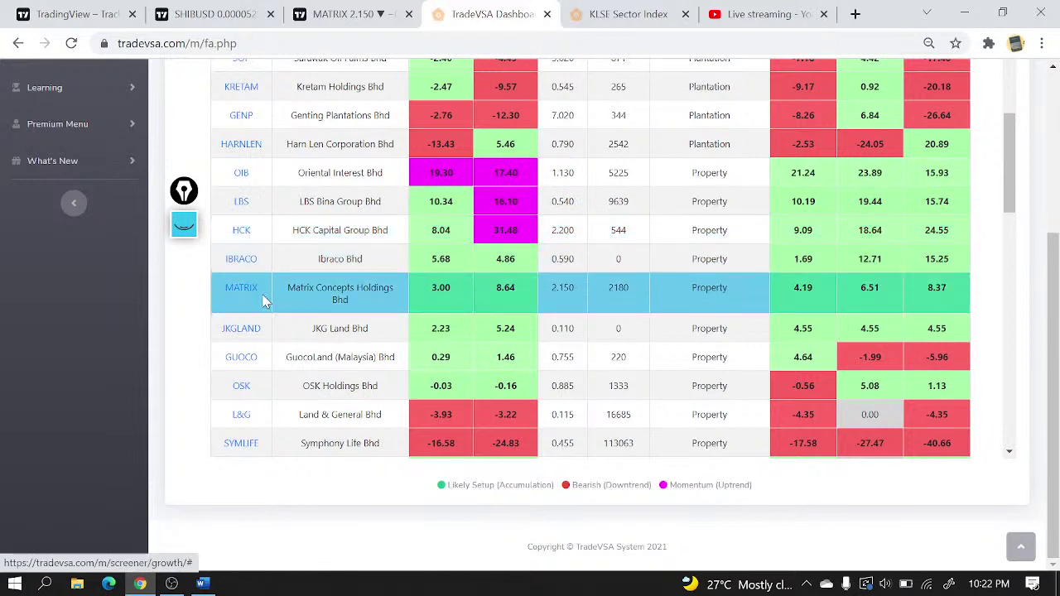
right_click(245, 232)
click(307, 239)
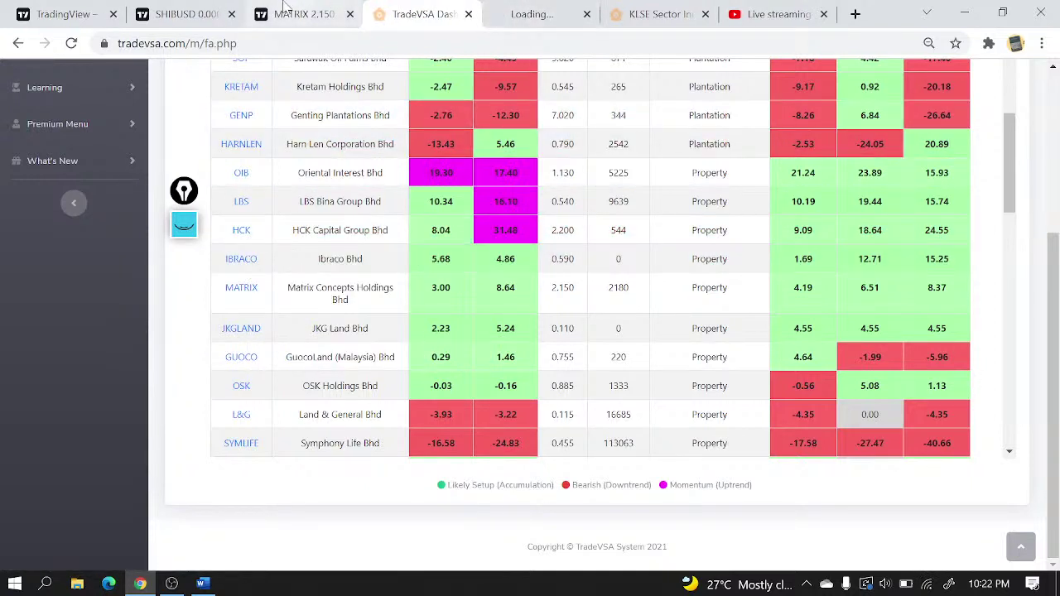
right_click(236, 294)
click(249, 302)
- Brush a curve along MATRIX's rise from late 2020 to June 2021 on the daily chart and circle its April–May and July–September sideways ranges
key(ctrl+shift+Tab)
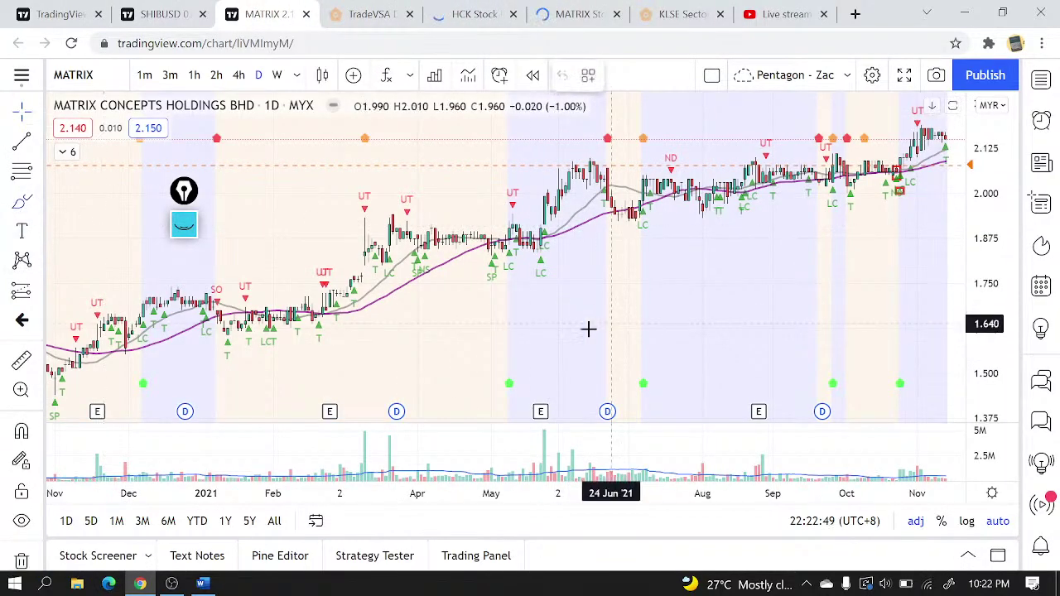
scroll(360, 359, down, 3)
mouse_move(454, 290)
mouse_down()
mouse_move(545, 275)
mouse_move(773, 176)
mouse_up()
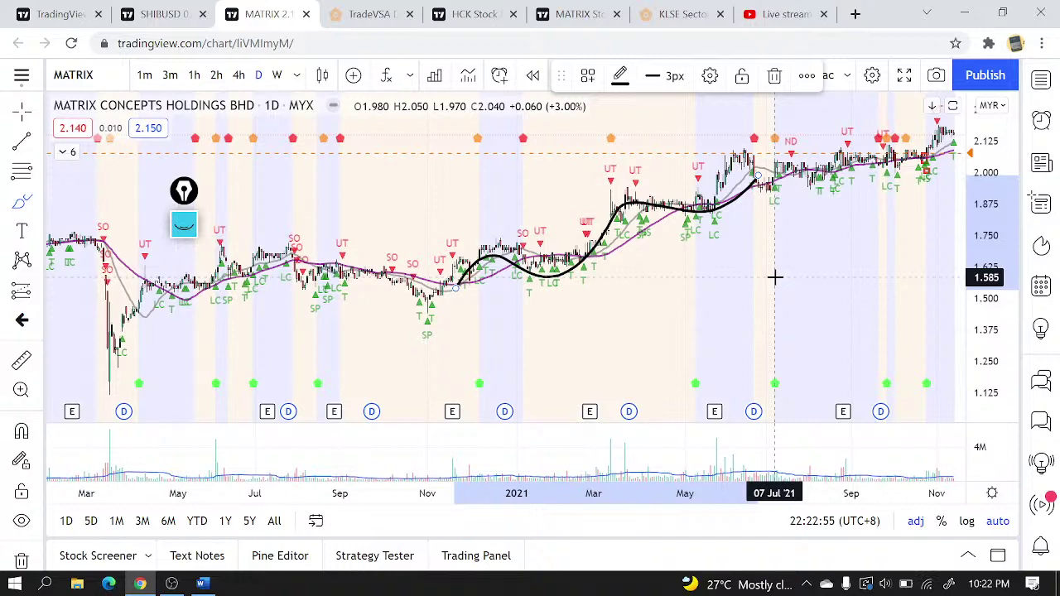
scroll(762, 279, up, 2)
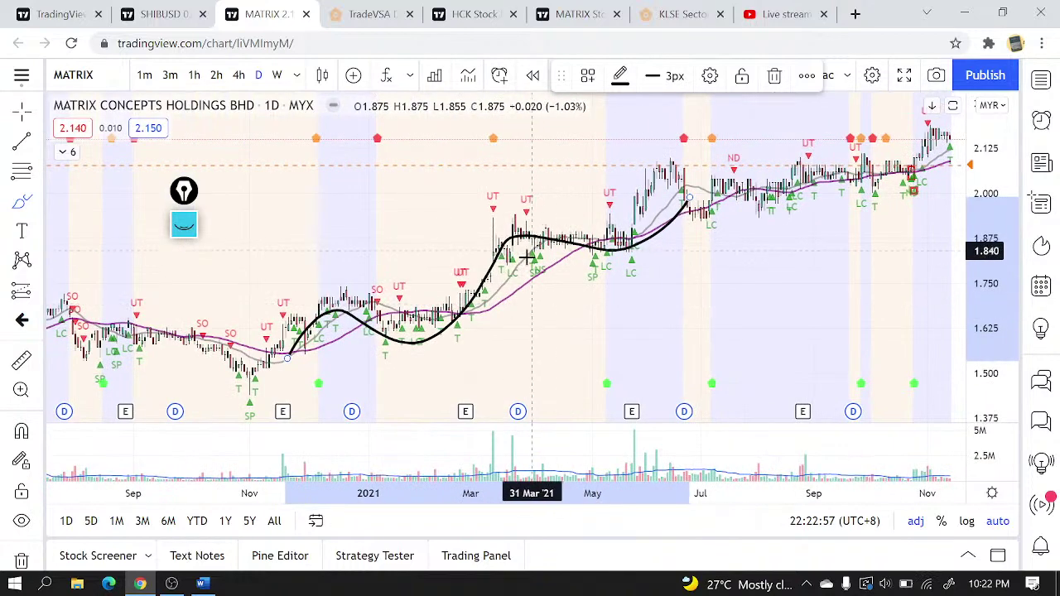
mouse_move(505, 230)
mouse_down()
mouse_move(598, 217)
mouse_move(558, 264)
mouse_move(551, 230)
mouse_up()
mouse_move(715, 163)
mouse_down()
mouse_move(853, 202)
mouse_move(753, 239)
mouse_move(771, 175)
mouse_up()
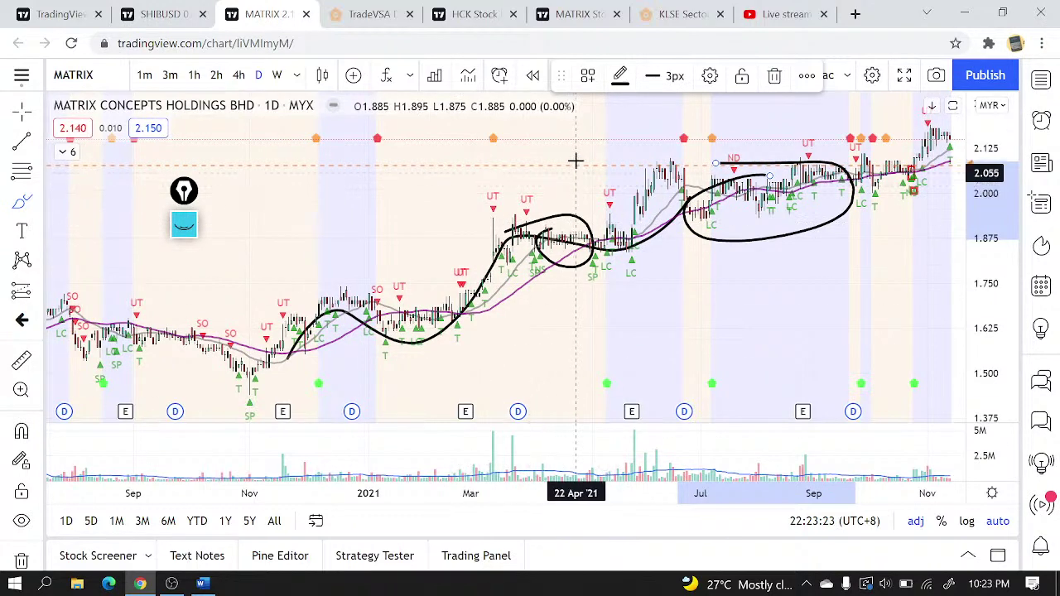
- View the HCK stock page and close both the HCK and MATRIX stock pages
click(475, 14)
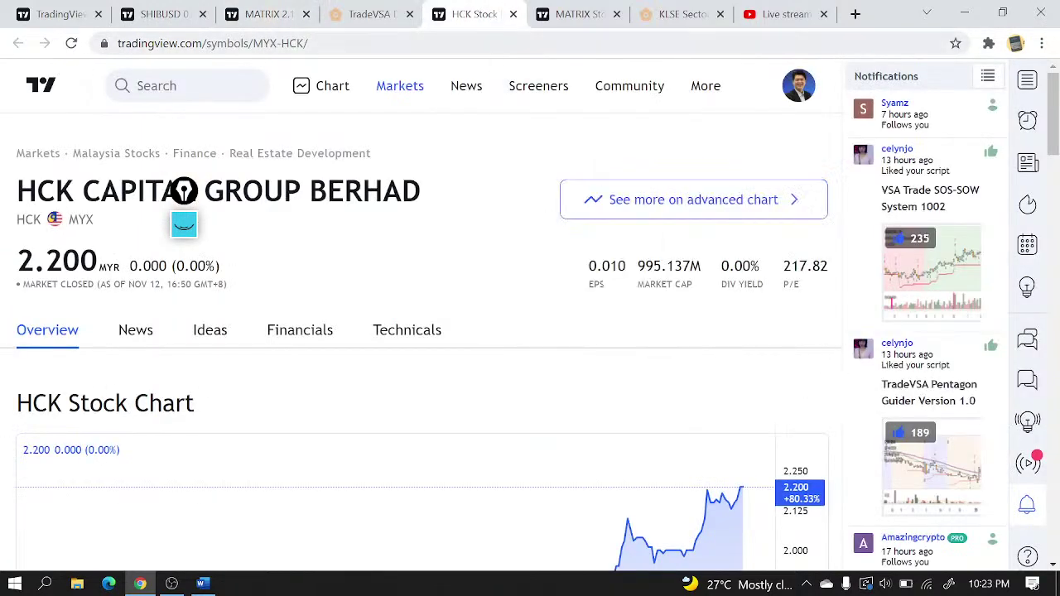
click(513, 14)
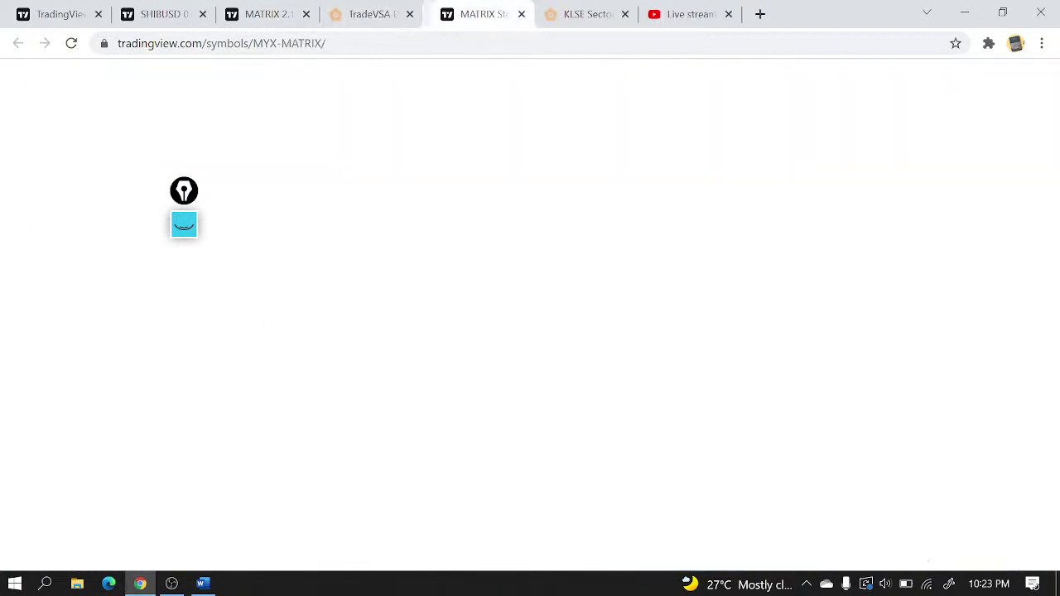
click(513, 14)
- Open the TradeVSA dashboard from the growth screener in a new tab and look up the HCK (HCK Capital Group Bhd) quote page
click(368, 14)
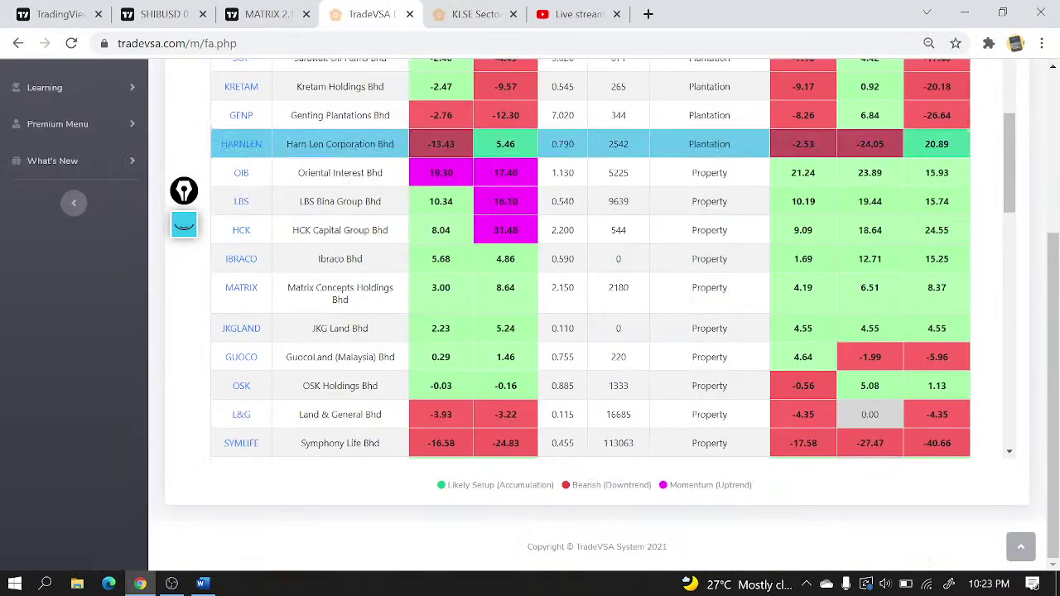
scroll(214, 370, up, 5)
scroll(214, 371, up, 3)
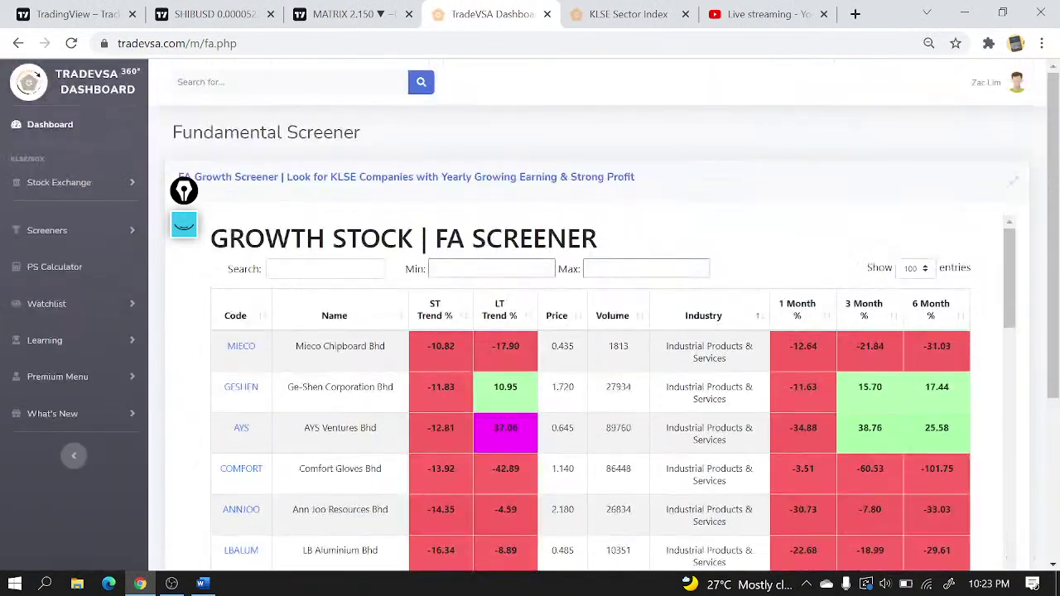
middle_click(52, 128)
click(556, 17)
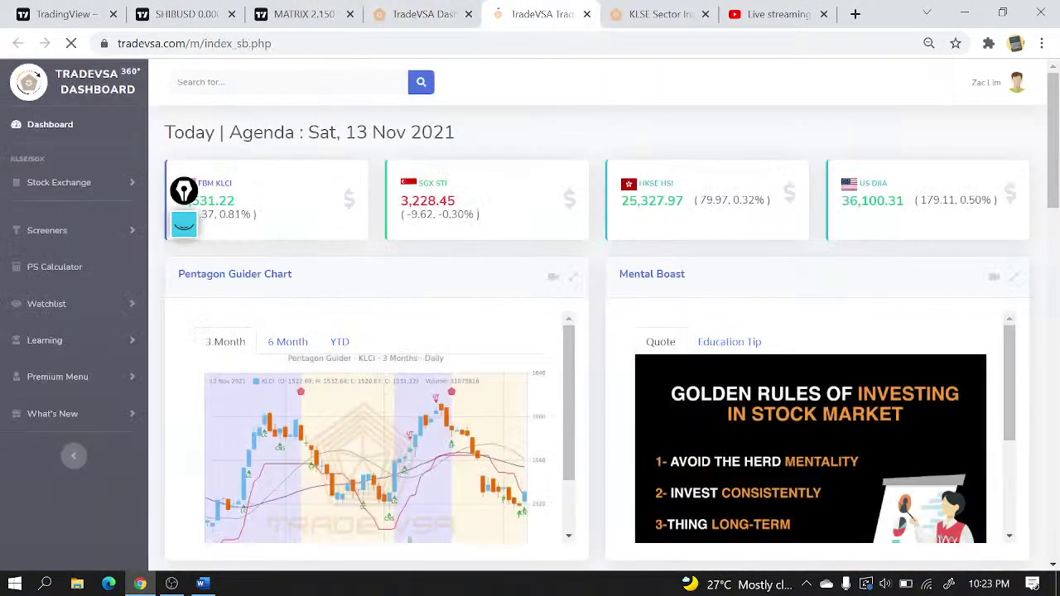
click(248, 82)
text(hck)
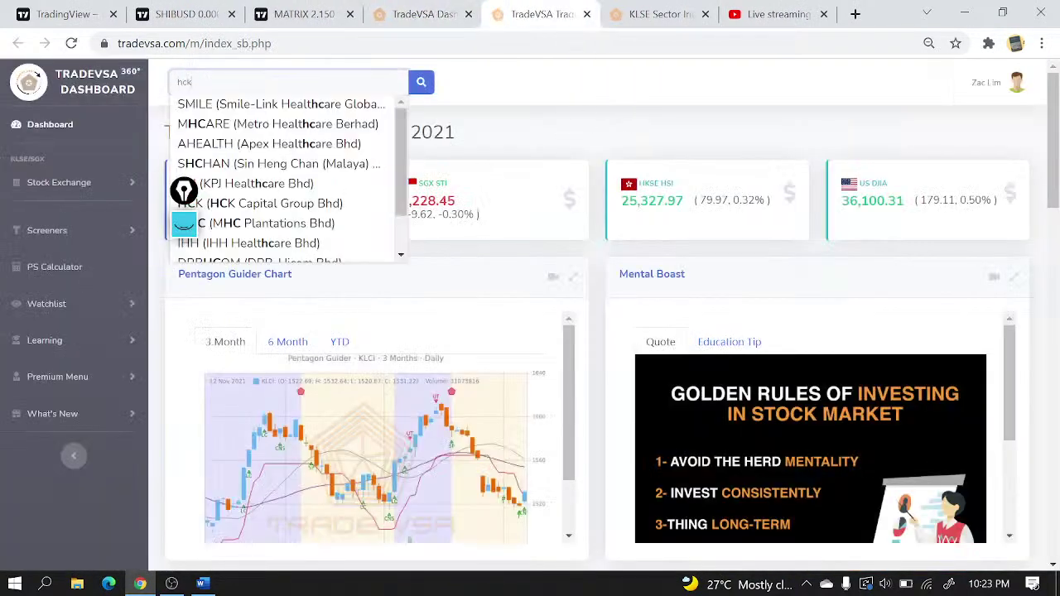
click(237, 109)
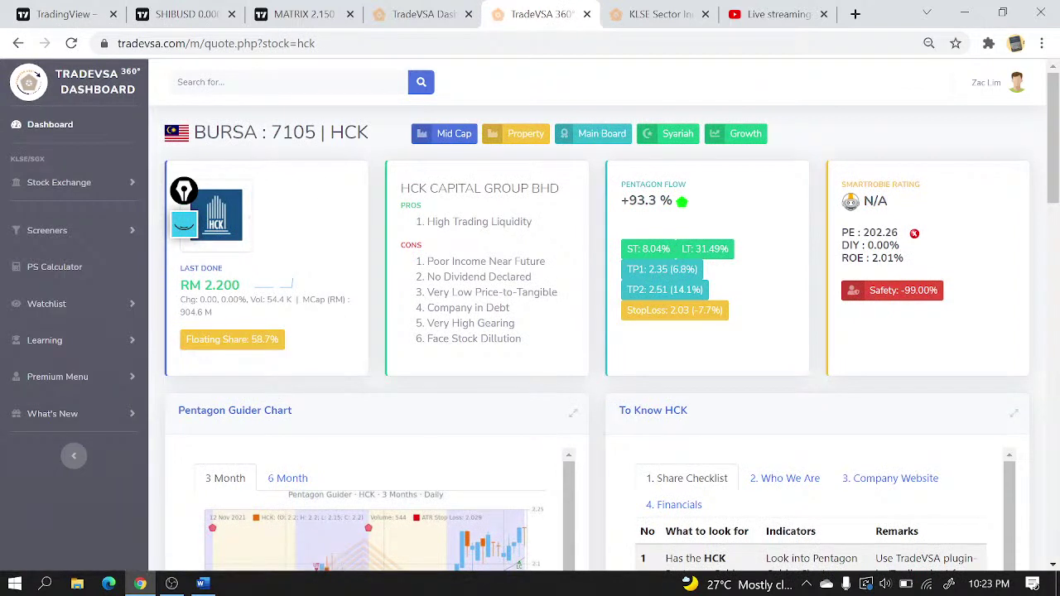
- Look up the MATRIX (Matrix Concepts Holdings Bhd) quote page, highlight its SmartRobie rating and review its fundamentals and Pentagon Guider chart
click(248, 82)
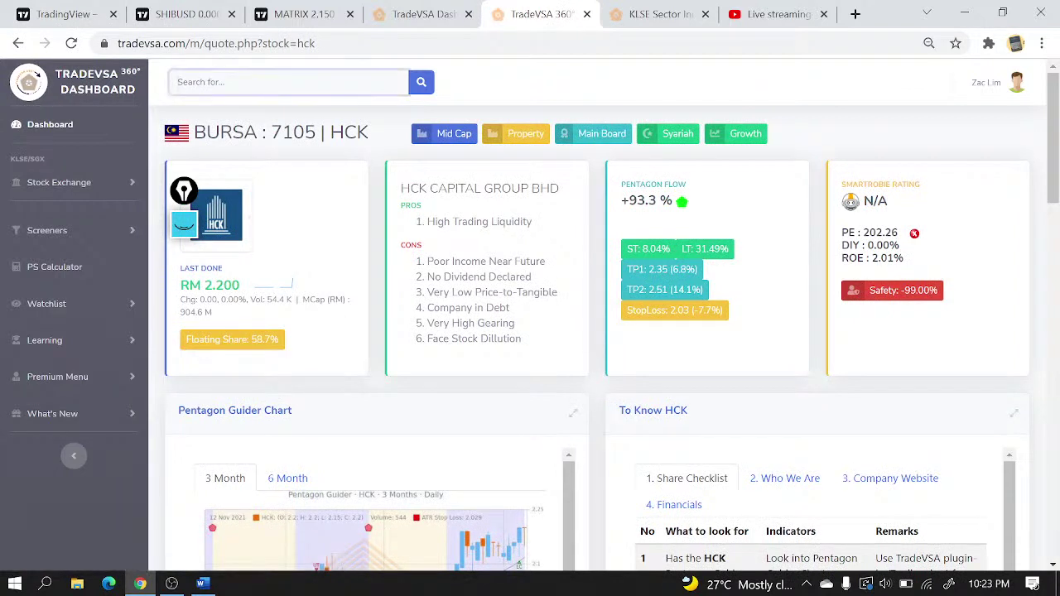
text(matrix)
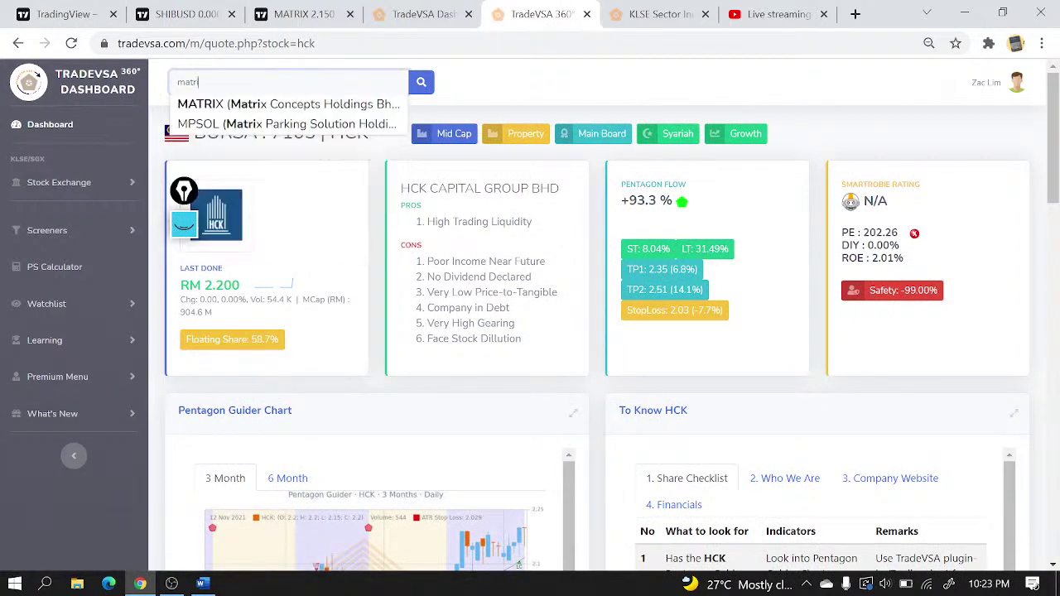
click(249, 105)
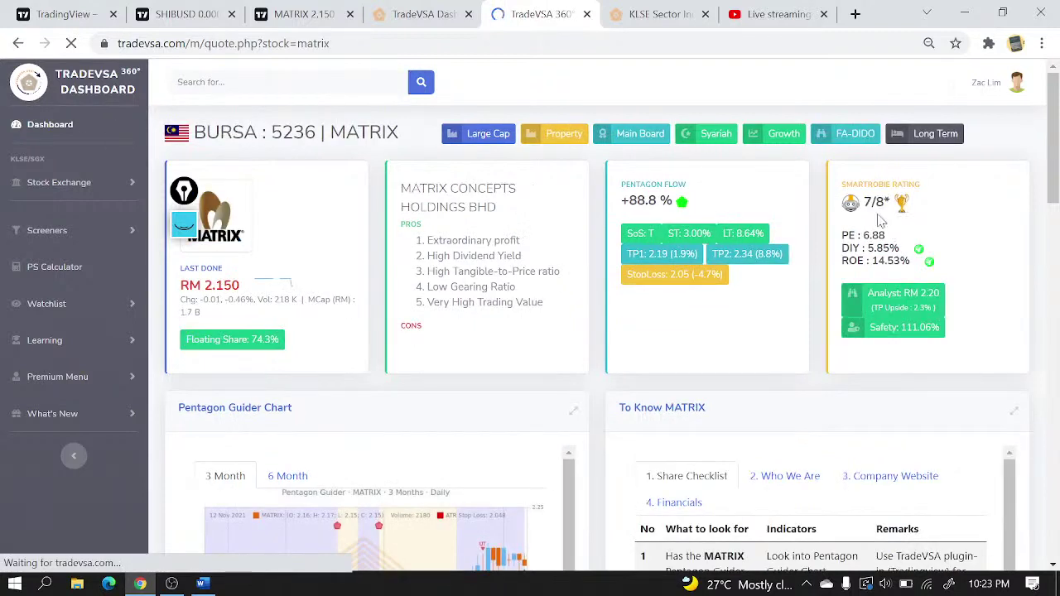
double_click(877, 203)
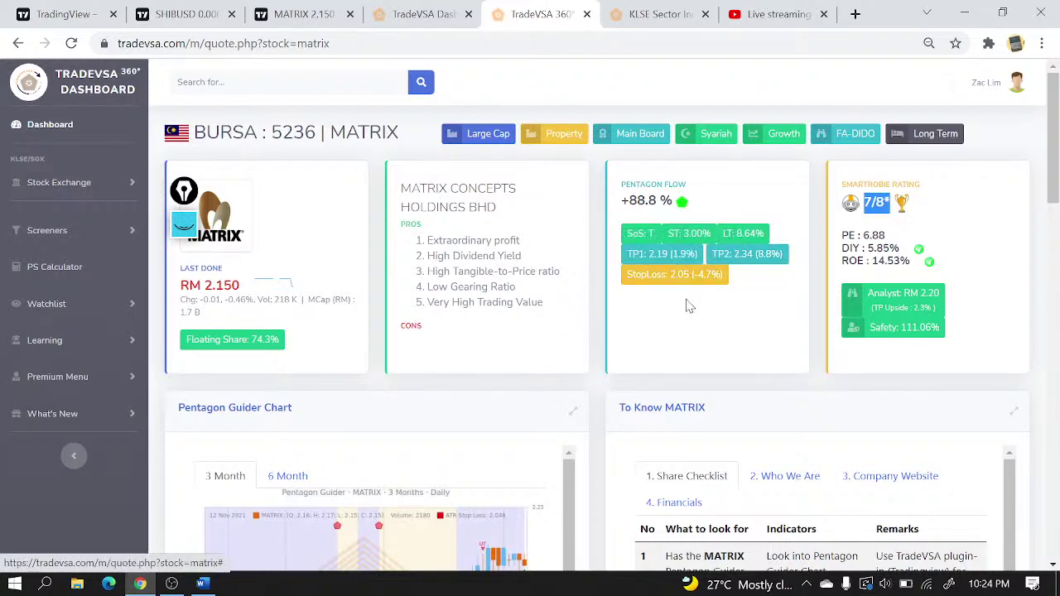
scroll(326, 316, down, 2)
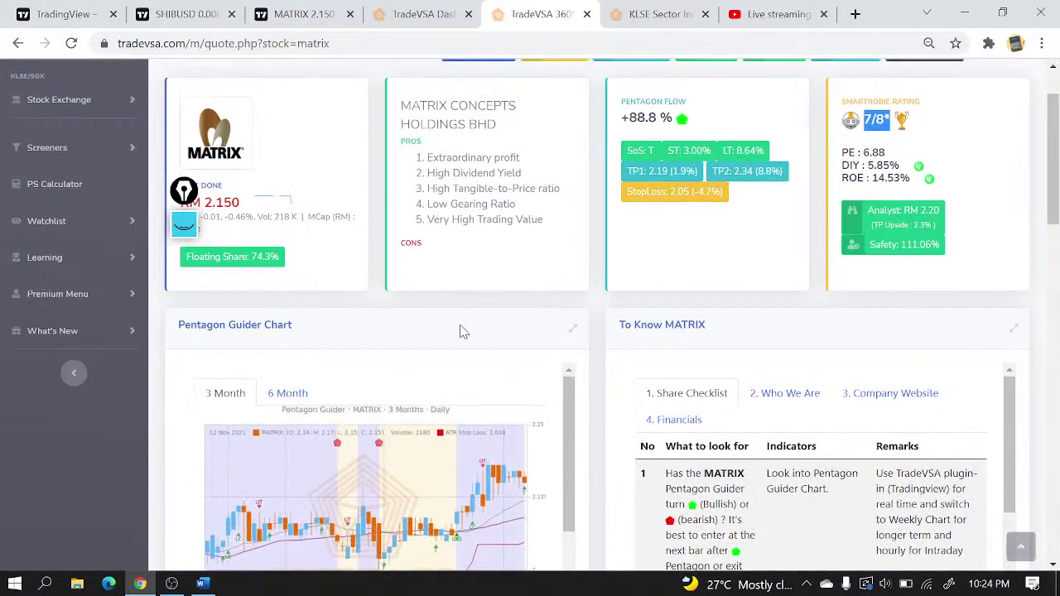
scroll(587, 339, up, 2)
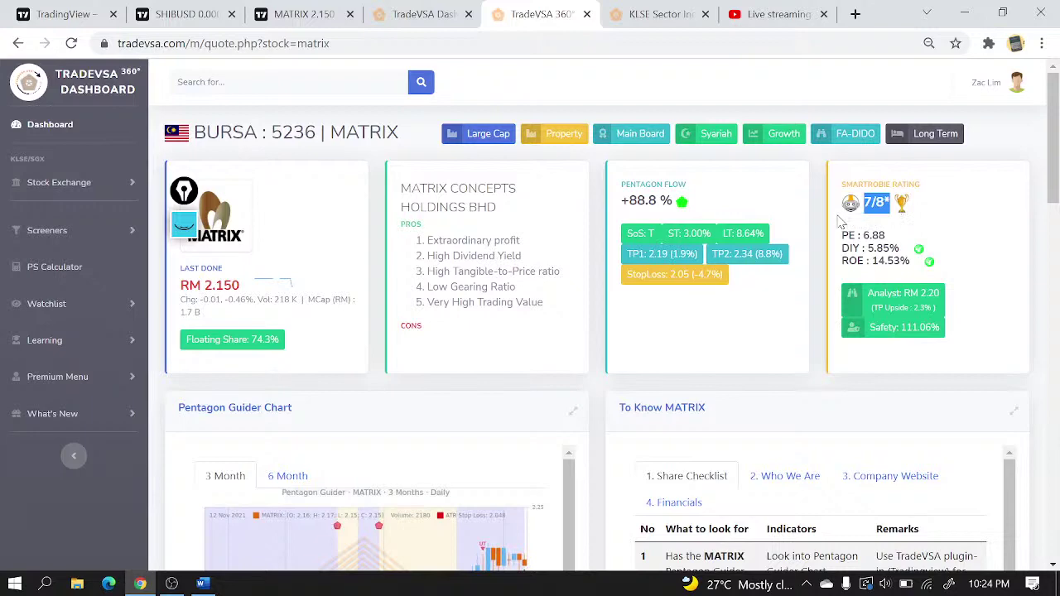
- Return to the MATRIX chart and remove all brush drawings from it
click(303, 20)
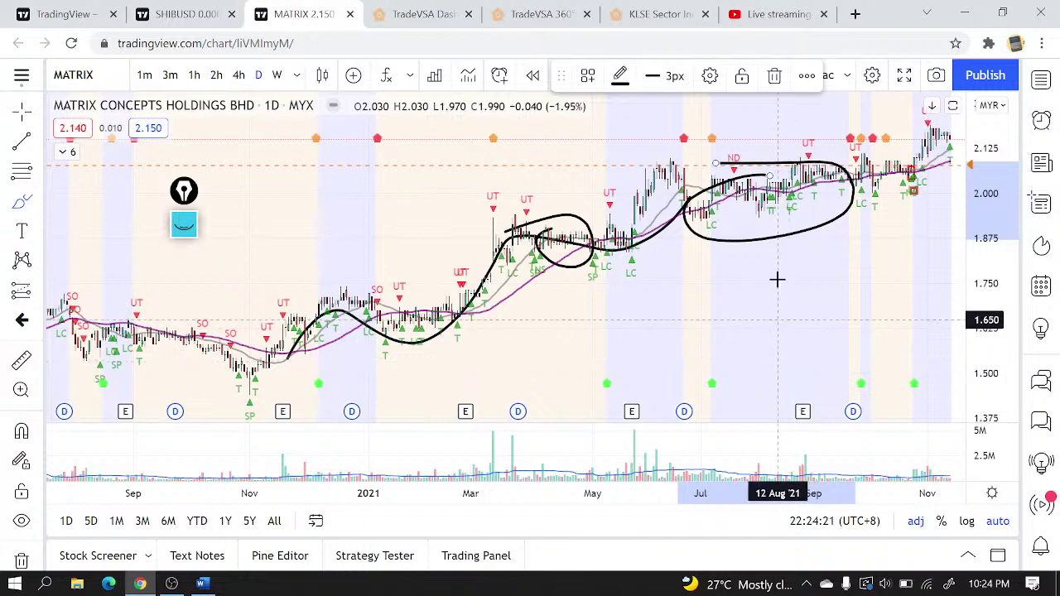
scroll(23, 501, down, 2)
click(22, 502)
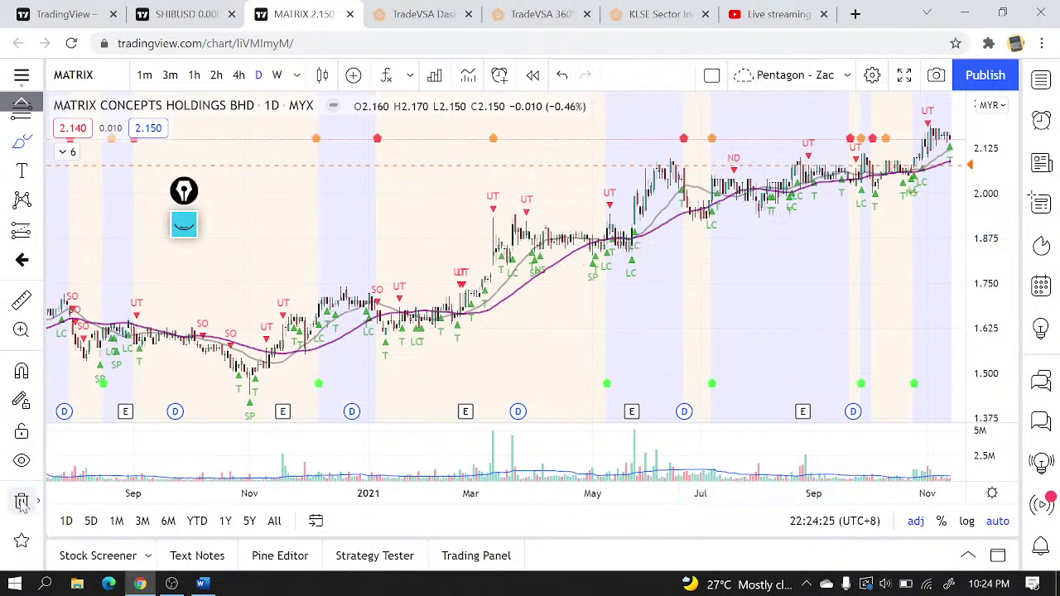
- View the daily MYX charts of COASTAL (Coastal Contracts Bhd) and IPMUDA (Ipmuda Bhd)
text(COAS)
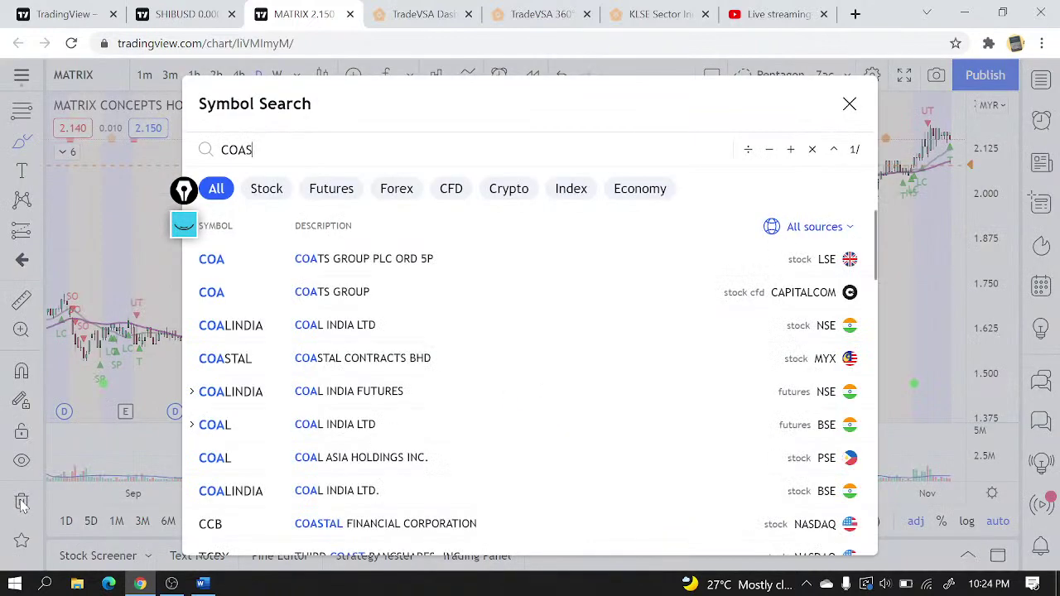
text(TAL)
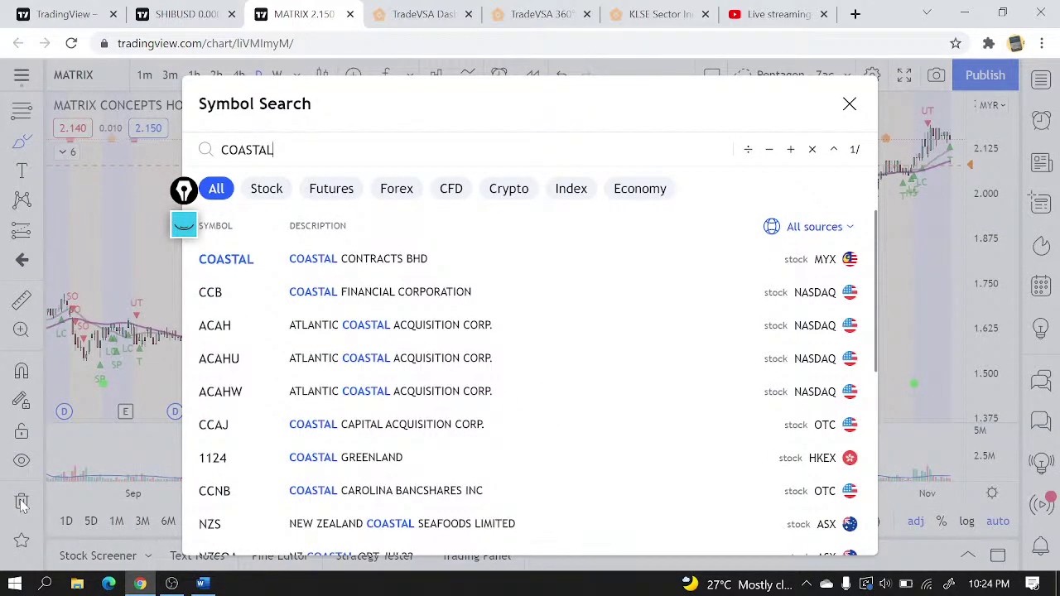
click(319, 267)
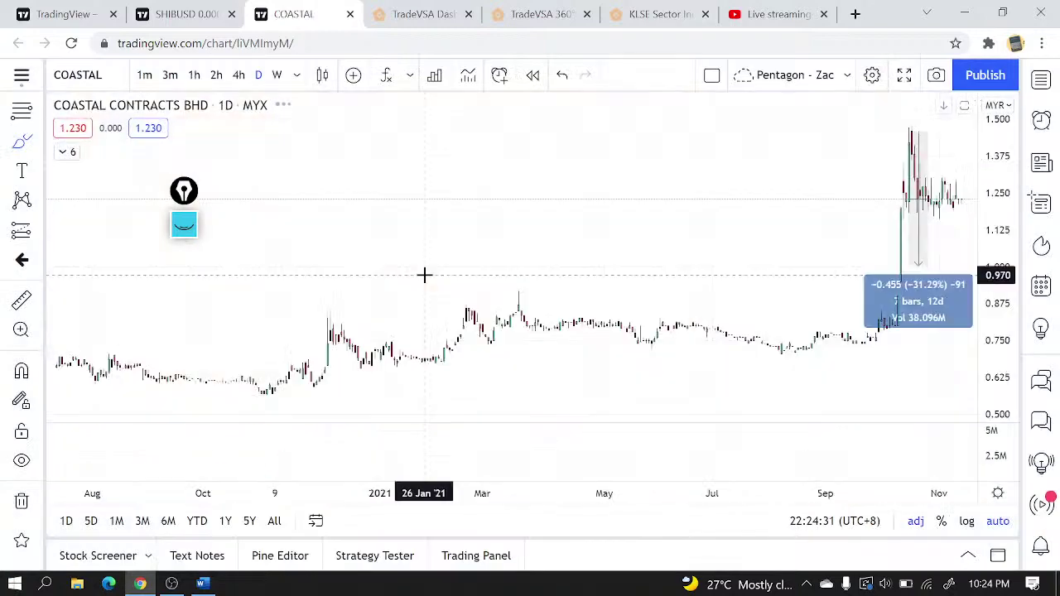
scroll(879, 290, up, 5)
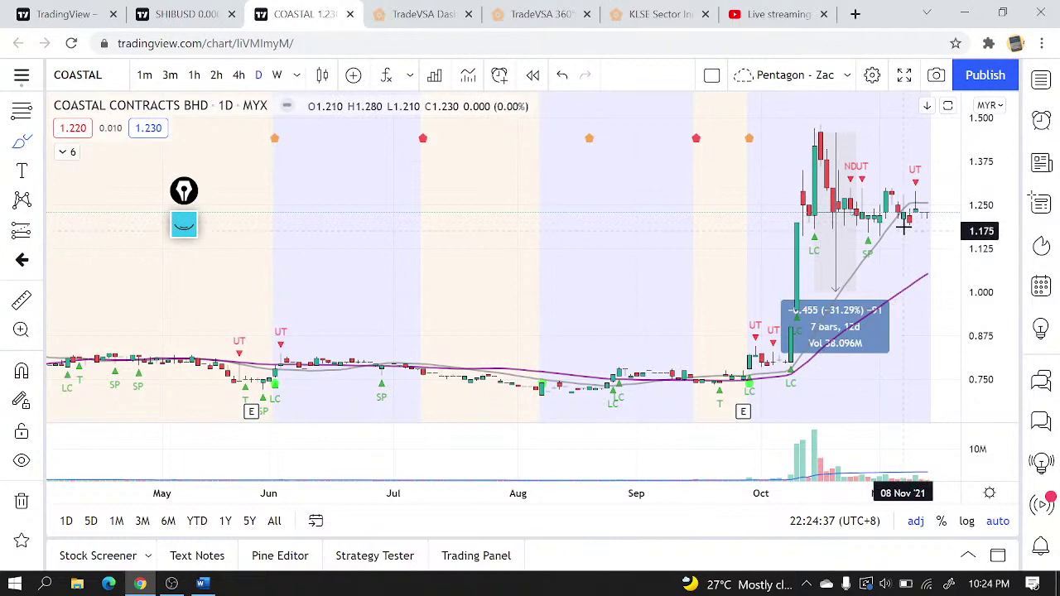
scroll(881, 285, down, 3)
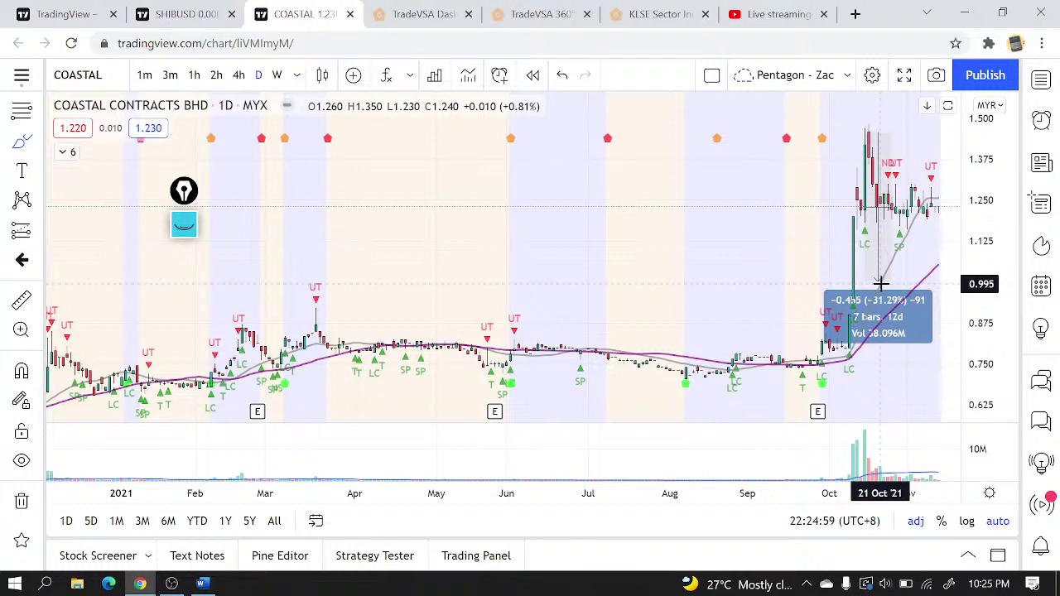
text(IPMUDA)
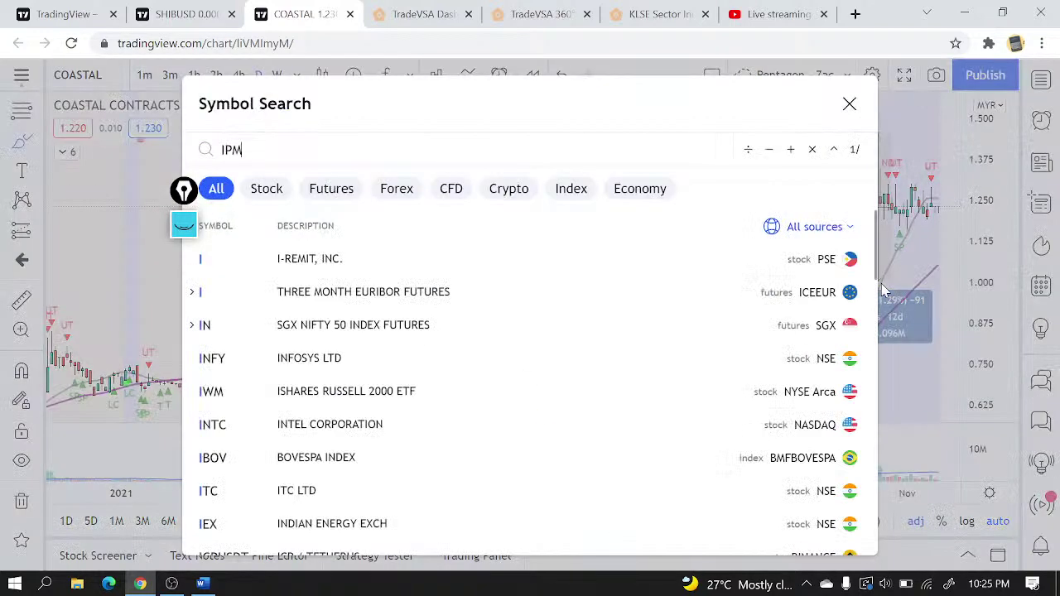
click(246, 270)
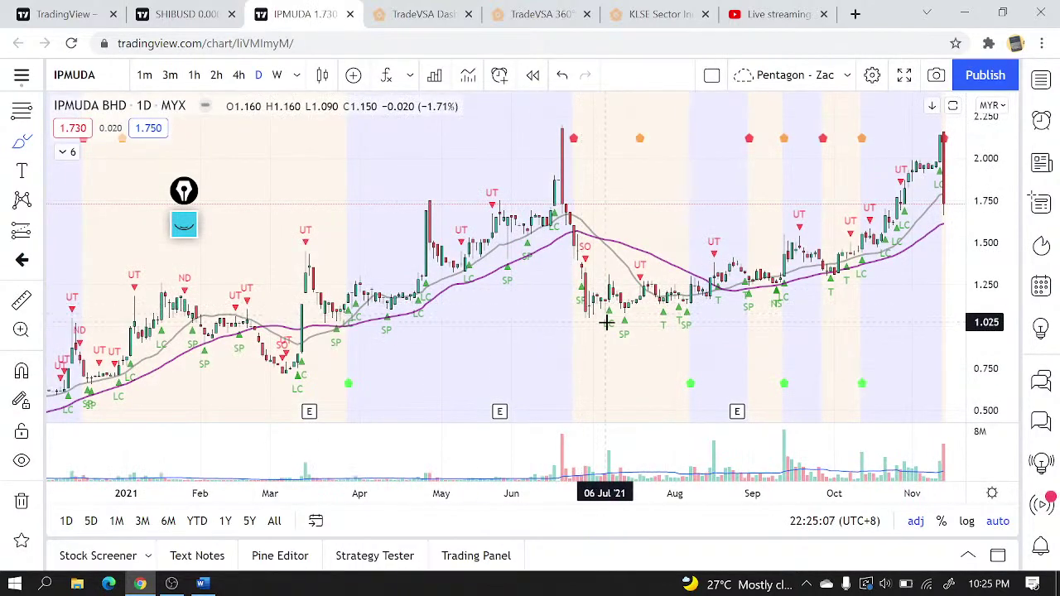
- Reload the COASTAL (Coastal Contracts Bhd) MYX chart and switch it to the weekly interval
text(CAO)
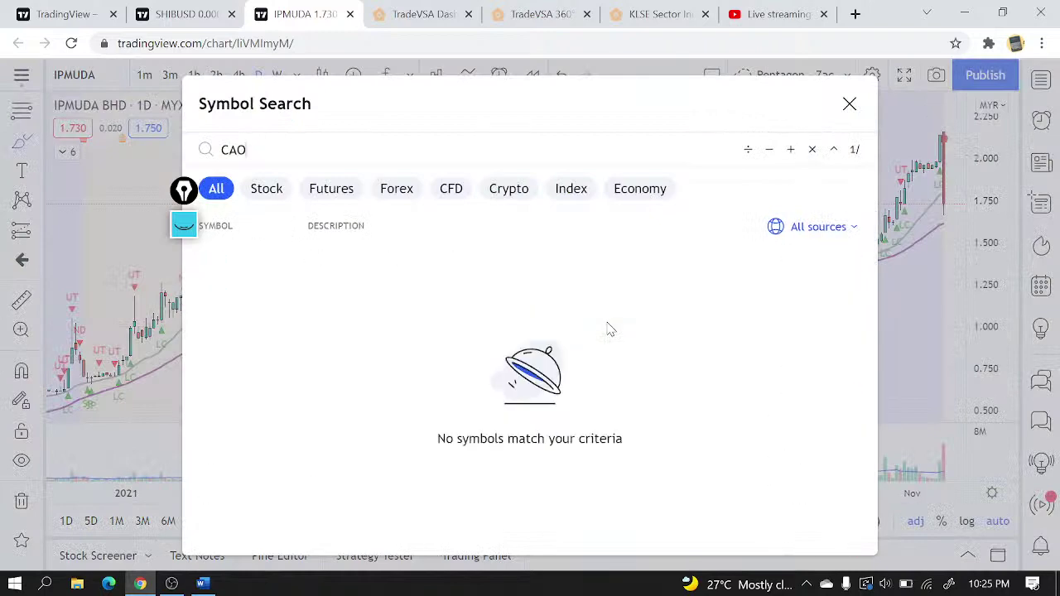
key(BackSpace)
key(BackSpace)
text(OASTAL)
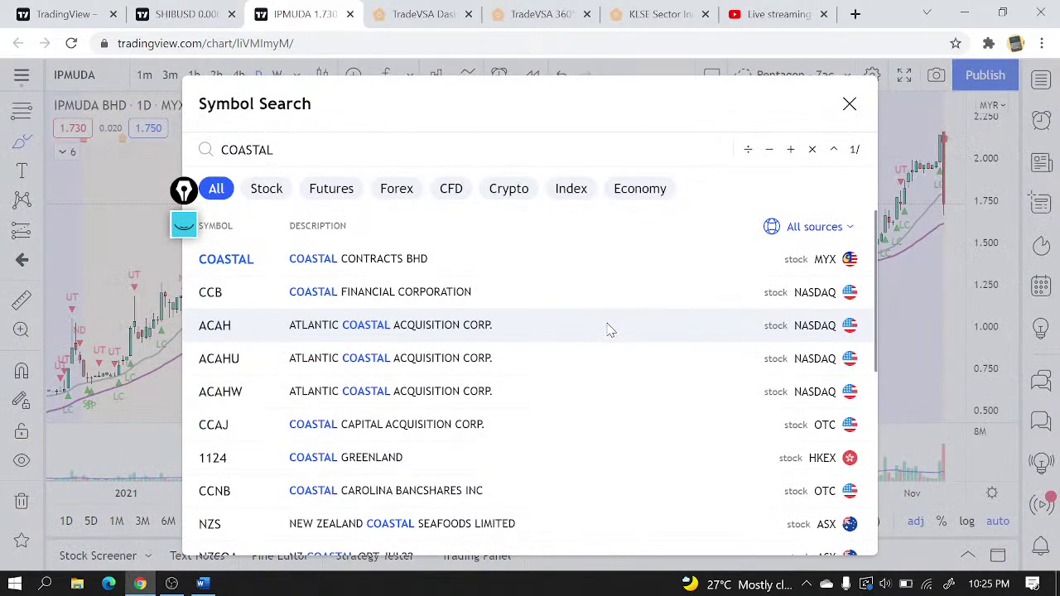
click(308, 262)
scroll(817, 301, up, 3)
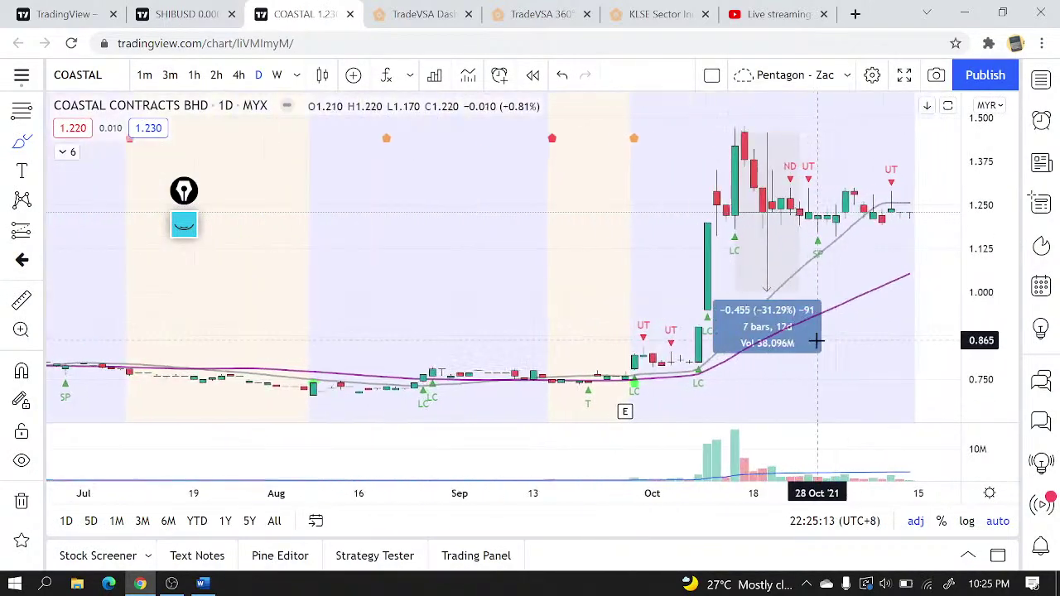
click(277, 75)
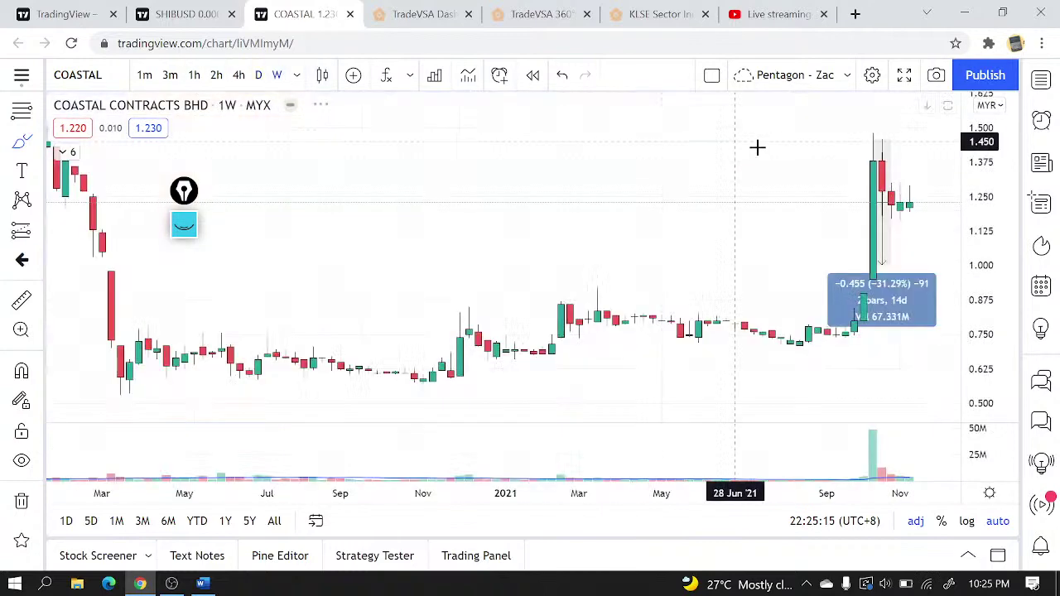
scroll(741, 172, down, 3)
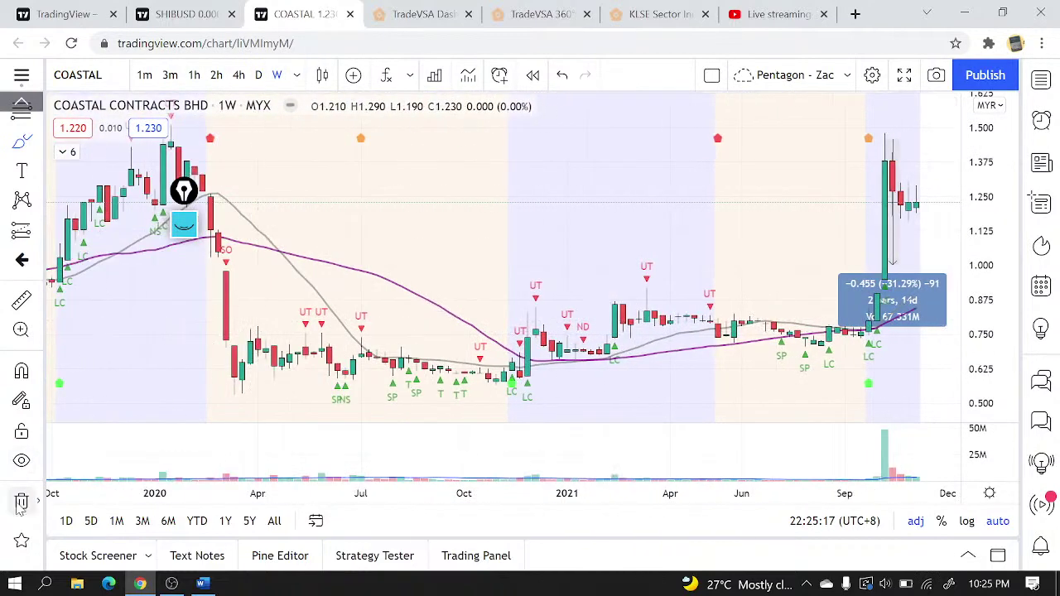
- Return to the TradeVSA FA Growth screener and review the trend values of the listed stocks across industries
click(770, 14)
click(645, 14)
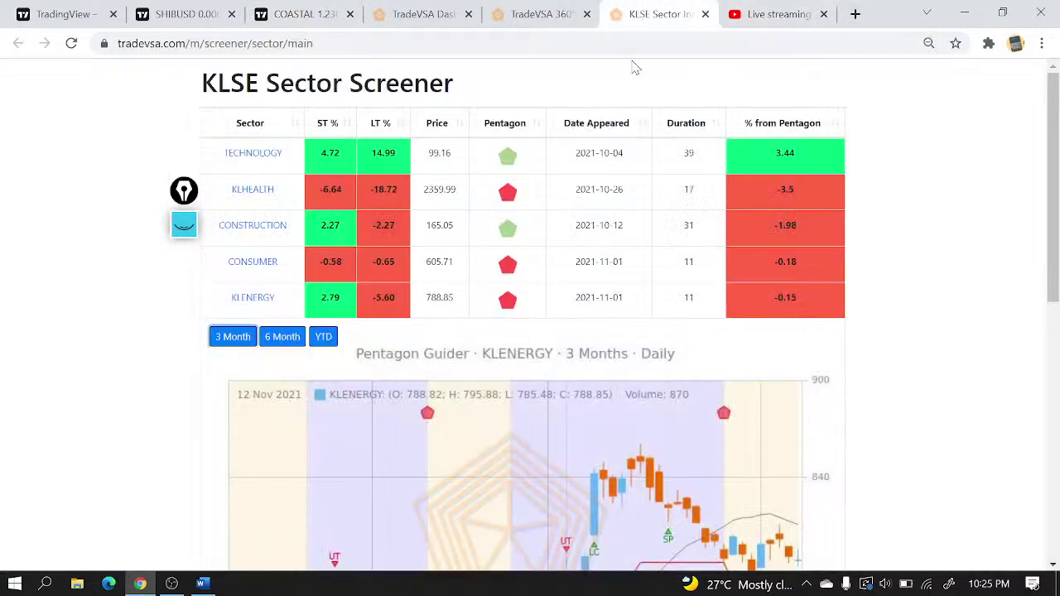
click(538, 15)
click(439, 15)
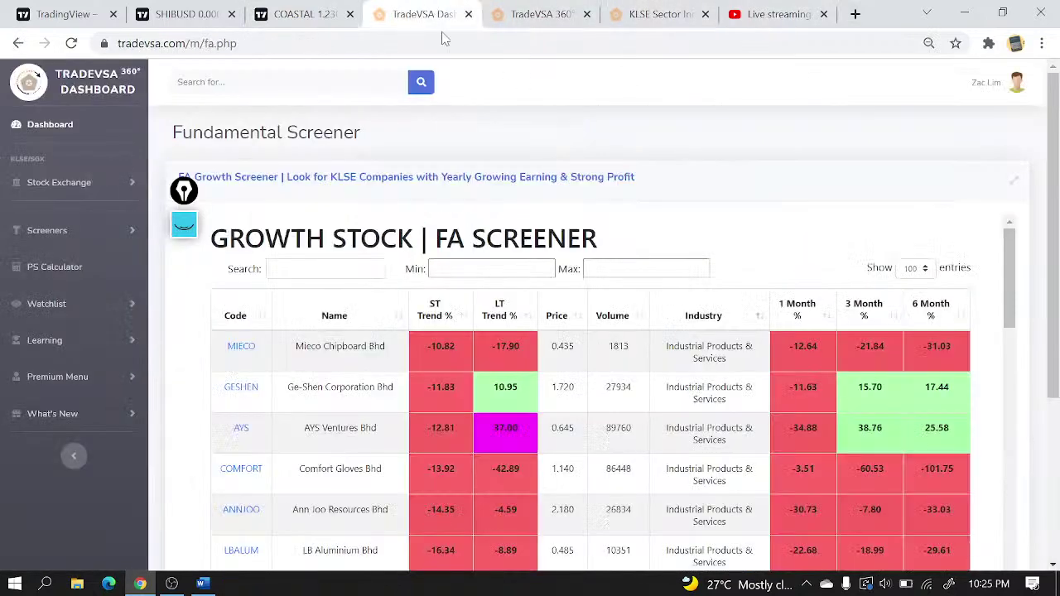
scroll(473, 358, down, 2)
scroll(473, 358, up, 2)
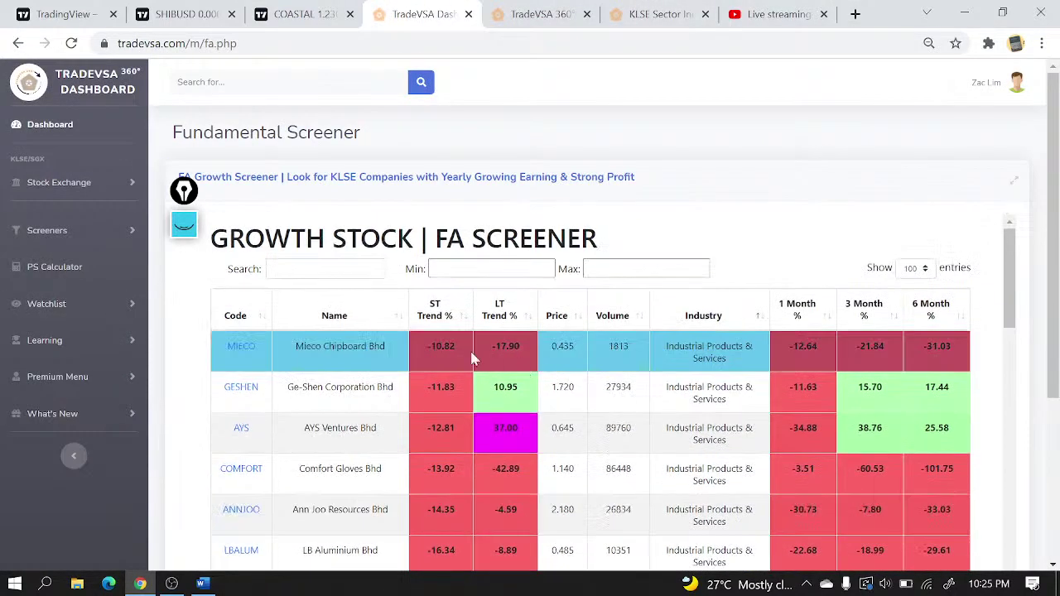
scroll(644, 386, down, 10)
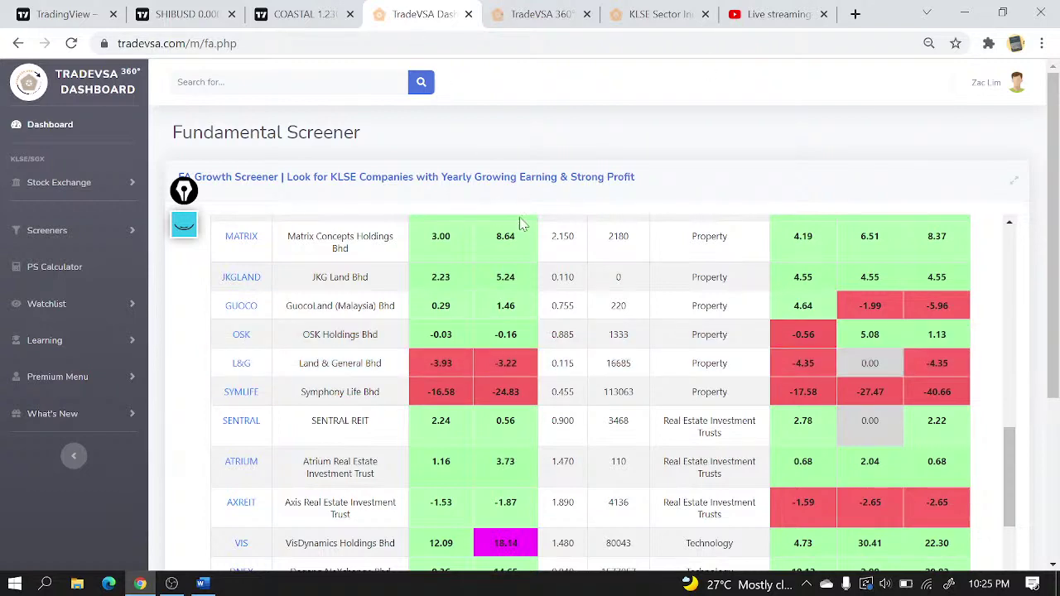
scroll(520, 224, up, 20)
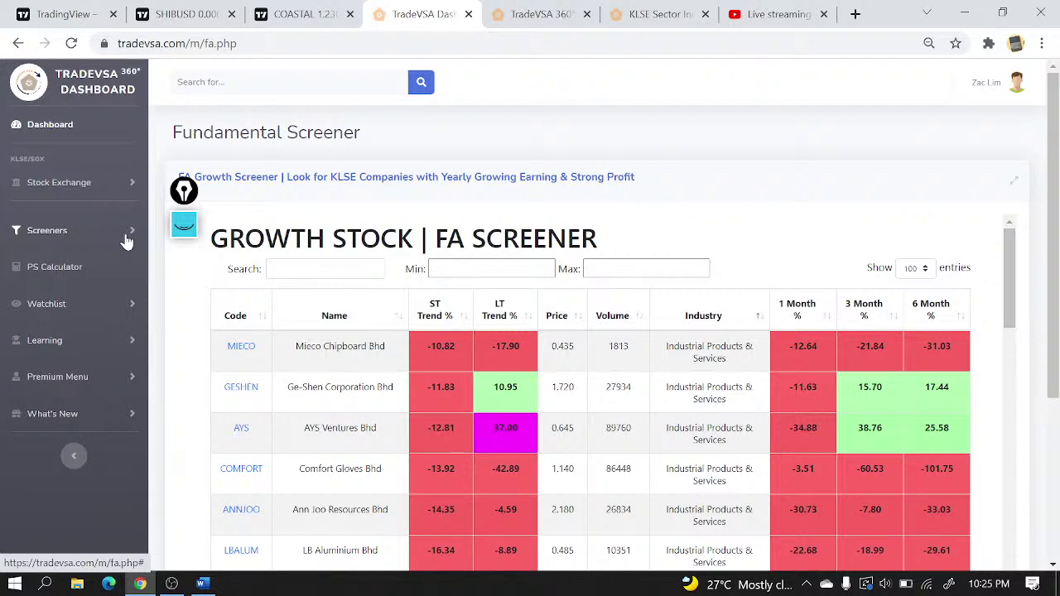
- Open the No Supply screener and sort the KLSE results by LT Trend from highest to lowest
click(35, 240)
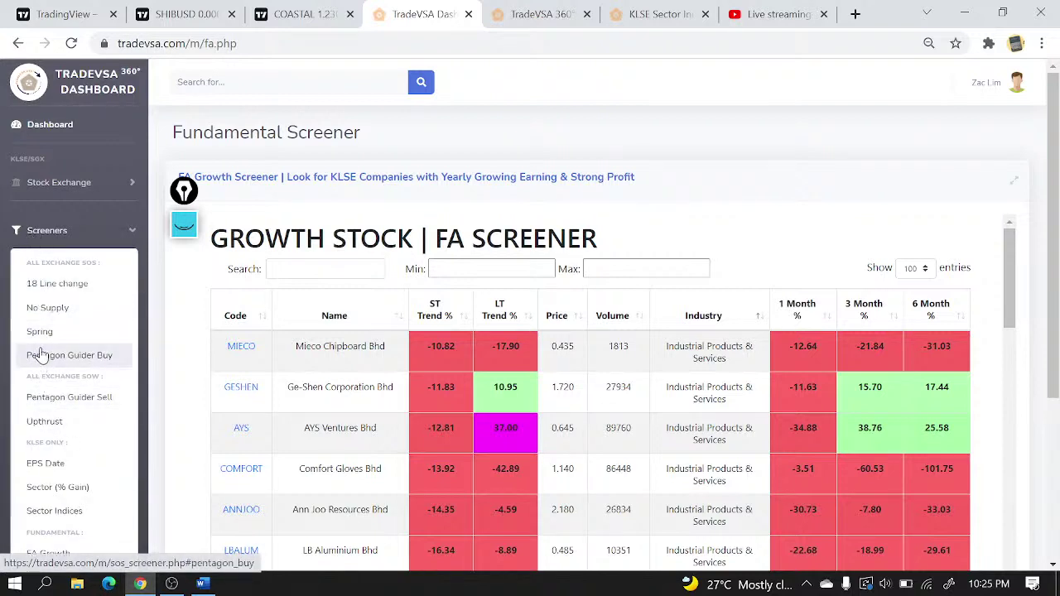
click(48, 309)
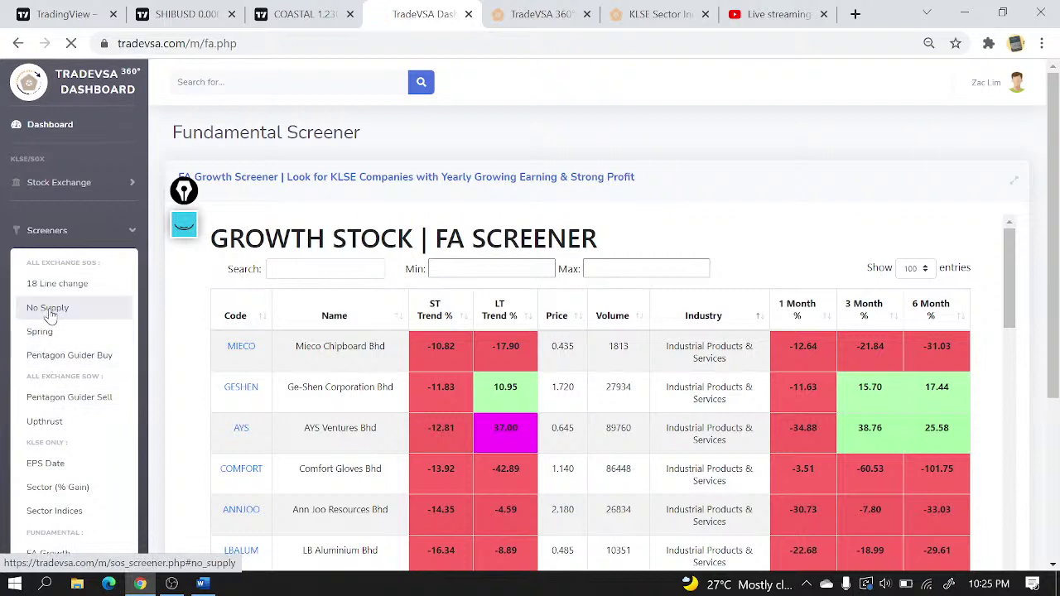
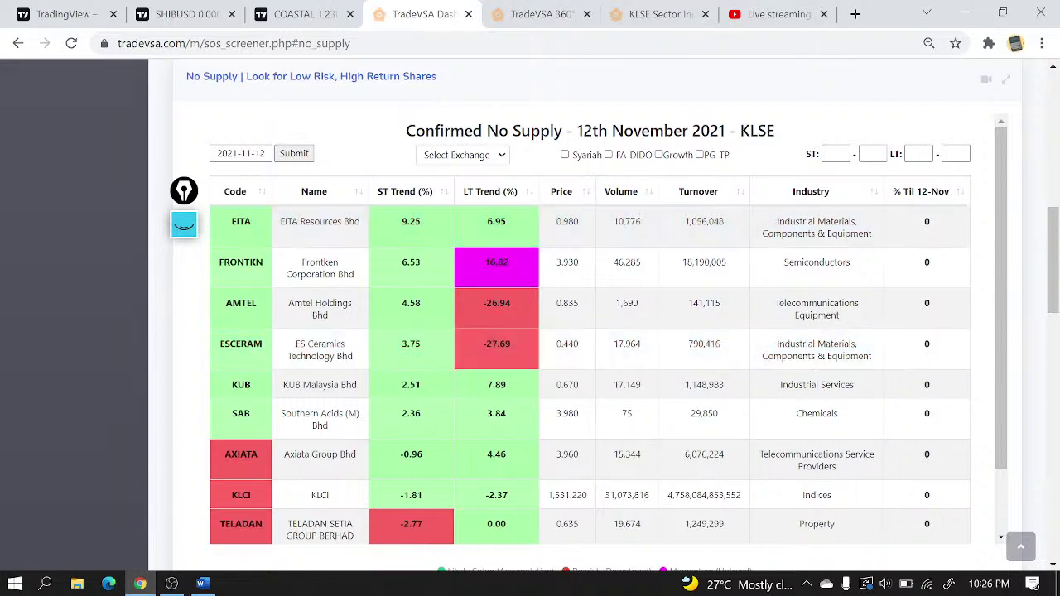
click(497, 193)
click(497, 193)
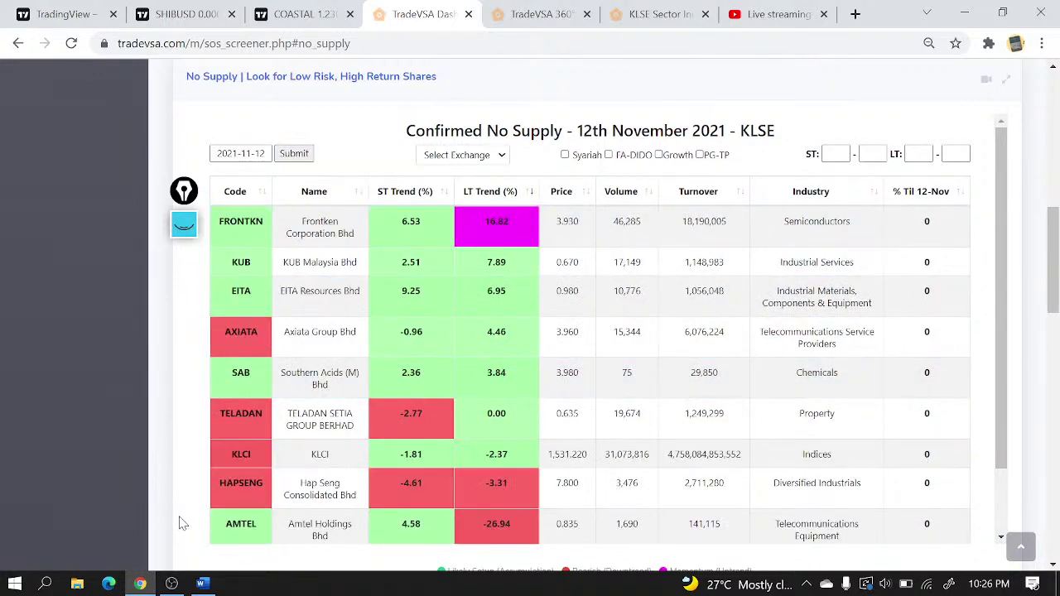
- Switch to the Word document and write the heading "Trade Setup – NS" with the numbered item "1. Green Pentagon"
click(202, 584)
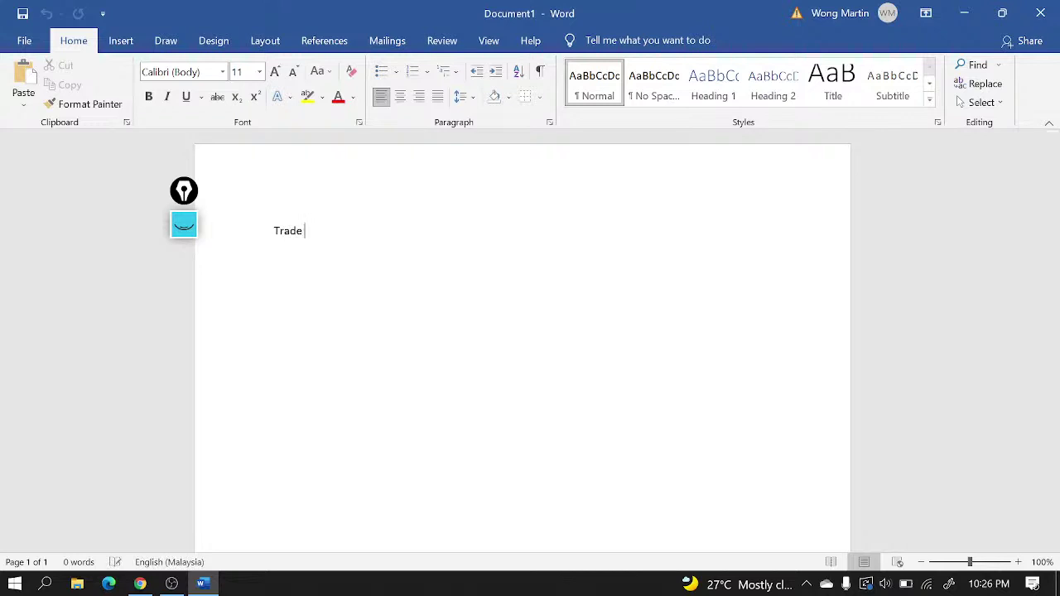
text(Setup - NS)
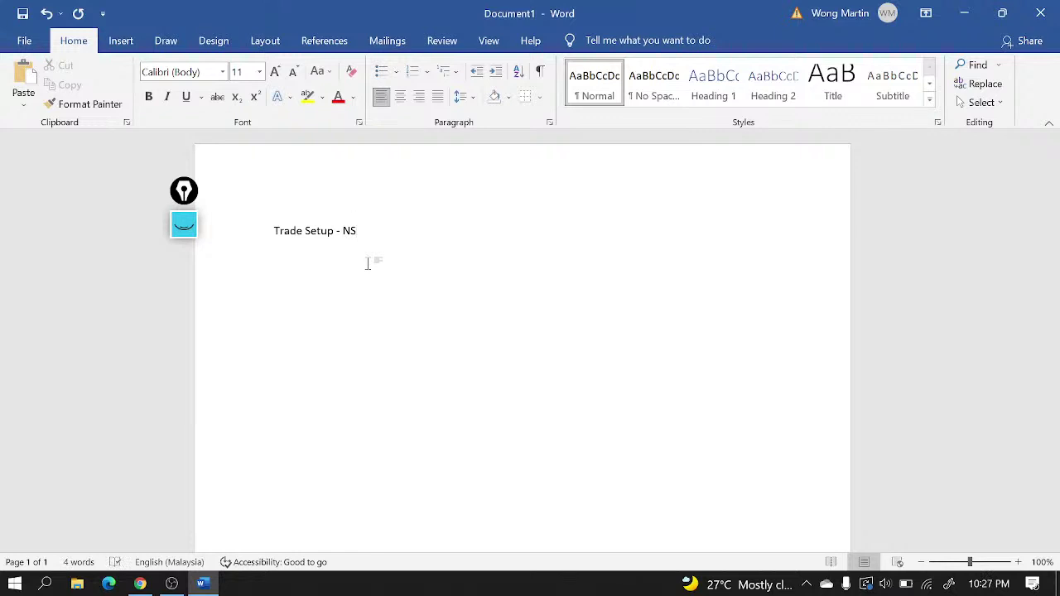
key(Return)
text(1. Green Pentagon)
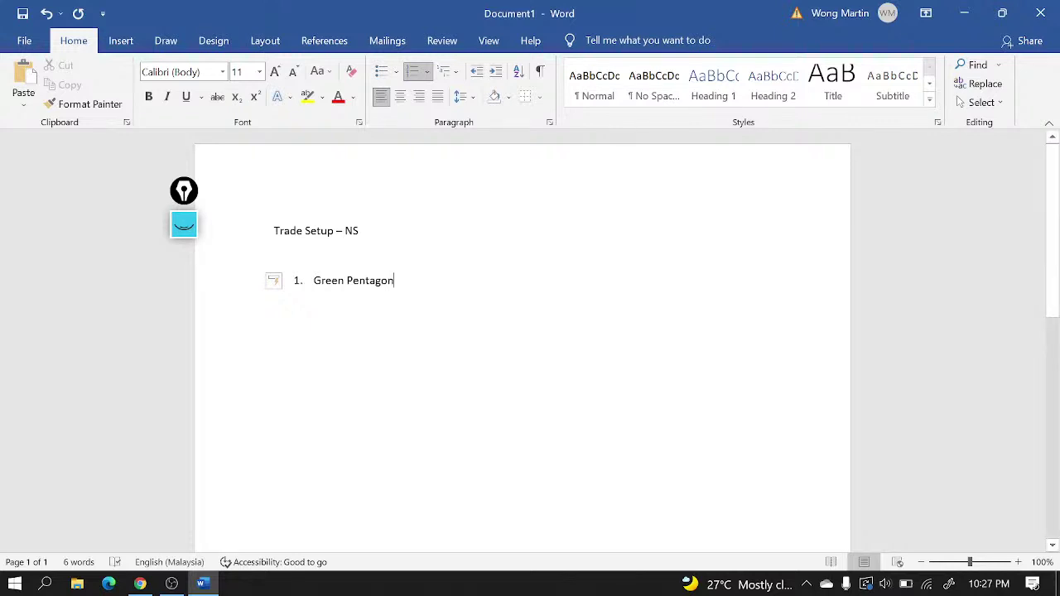
- Draw a thick red zigzag uptrend line below the Green Pentagon item with the screen annotation pen
click(186, 191)
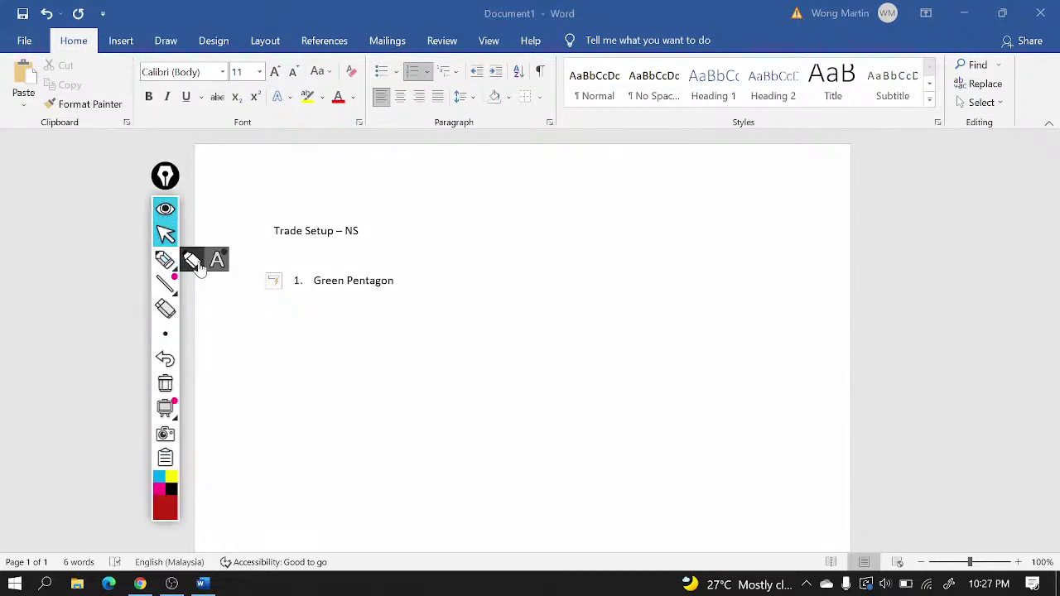
click(197, 267)
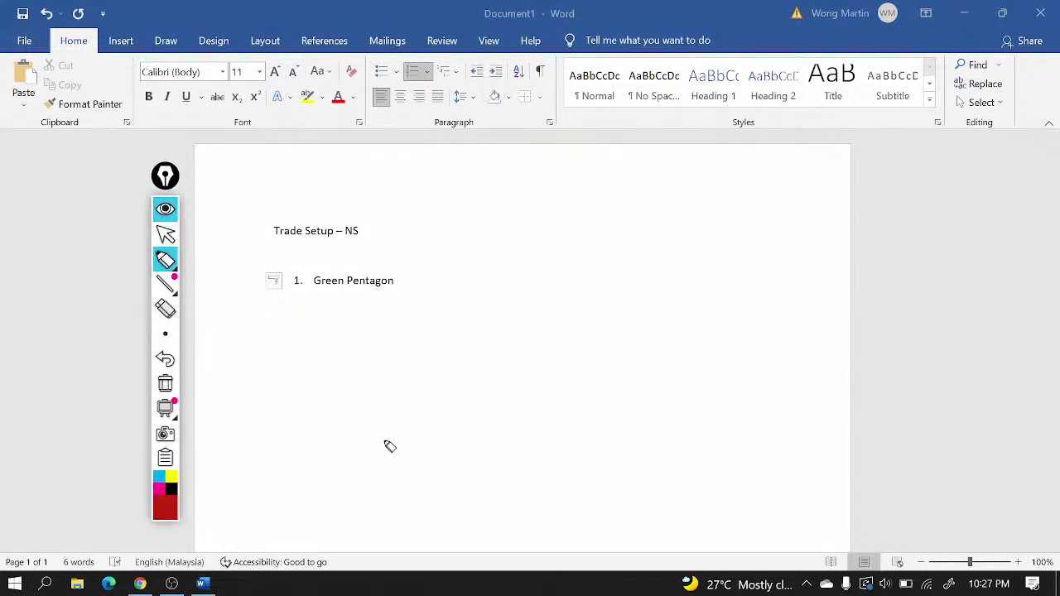
drag(304, 453, 408, 427)
click(165, 308)
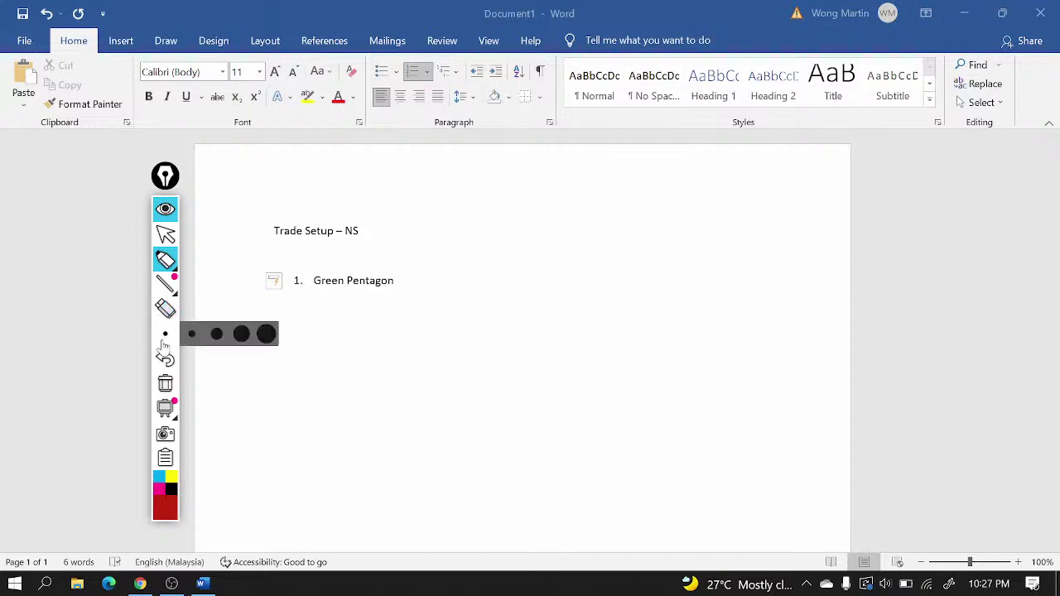
click(166, 260)
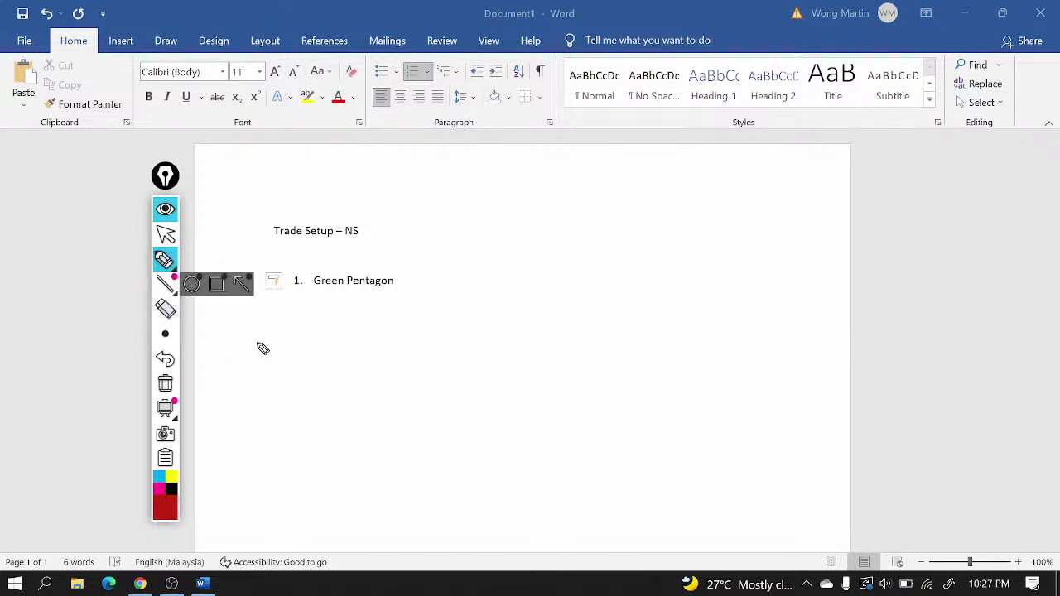
mouse_move(301, 436)
mouse_down()
mouse_move(339, 440)
mouse_move(418, 399)
mouse_move(449, 411)
mouse_move(527, 360)
mouse_move(552, 379)
mouse_move(630, 345)
mouse_move(669, 349)
mouse_move(700, 319)
mouse_up()
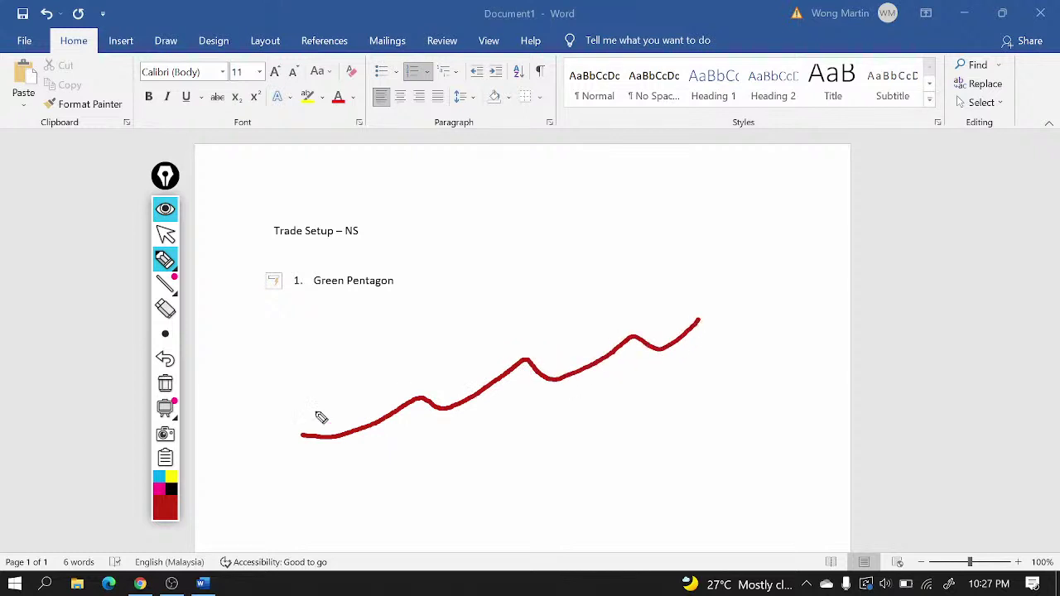
- Annotate the uptrend sketch with a small circle at its start, a long arrow beneath it and a handwritten "10%" along its first rise
mouse_move(343, 452)
mouse_down()
mouse_move(356, 461)
mouse_move(340, 452)
mouse_up()
mouse_move(410, 447)
mouse_down()
mouse_move(549, 436)
mouse_move(623, 388)
mouse_move(663, 417)
mouse_up()
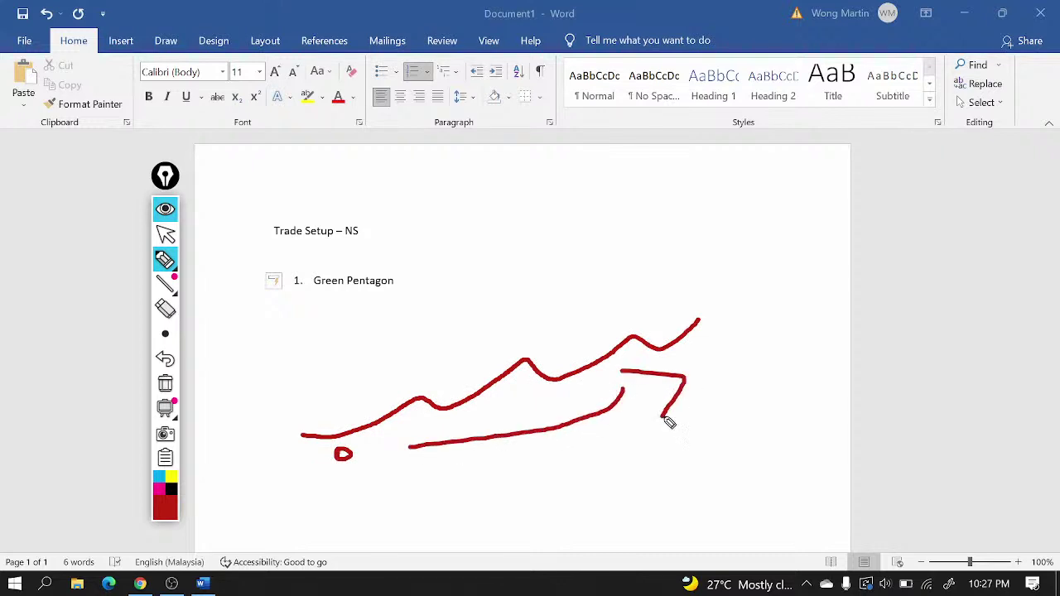
mouse_move(362, 418)
mouse_down()
mouse_move(386, 403)
mouse_move(378, 413)
mouse_move(335, 406)
mouse_move(353, 406)
mouse_up()
drag(357, 379, 367, 399)
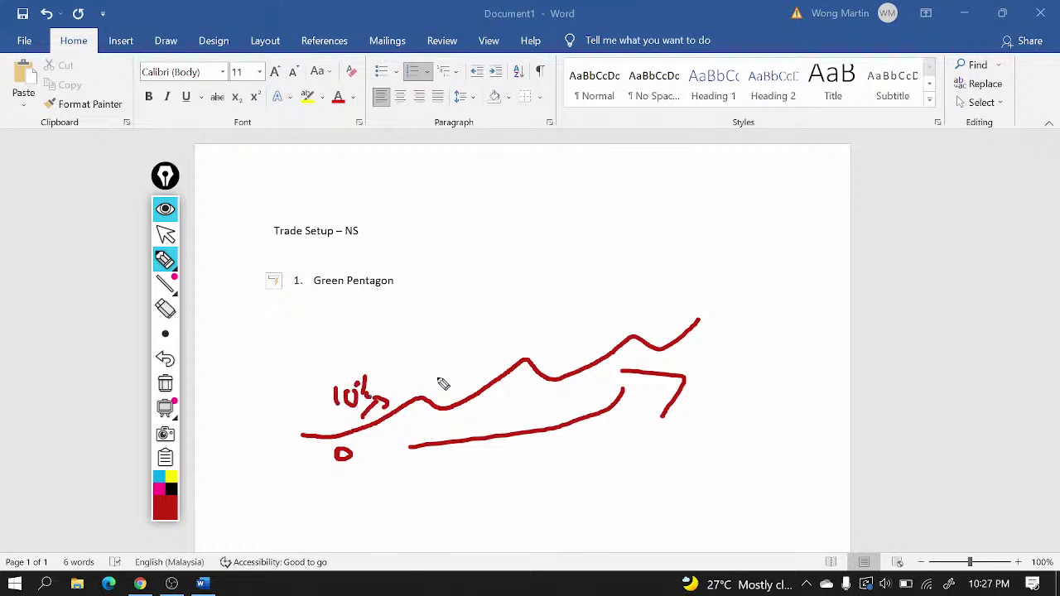
mouse_move(425, 381)
mouse_down()
mouse_move(425, 402)
mouse_move(448, 382)
mouse_move(451, 405)
mouse_up()
- Clear the uptrend sketch and draw a new curve rising 30%, a pullback labelled with a percentage, and a second peak that turns down
click(165, 384)
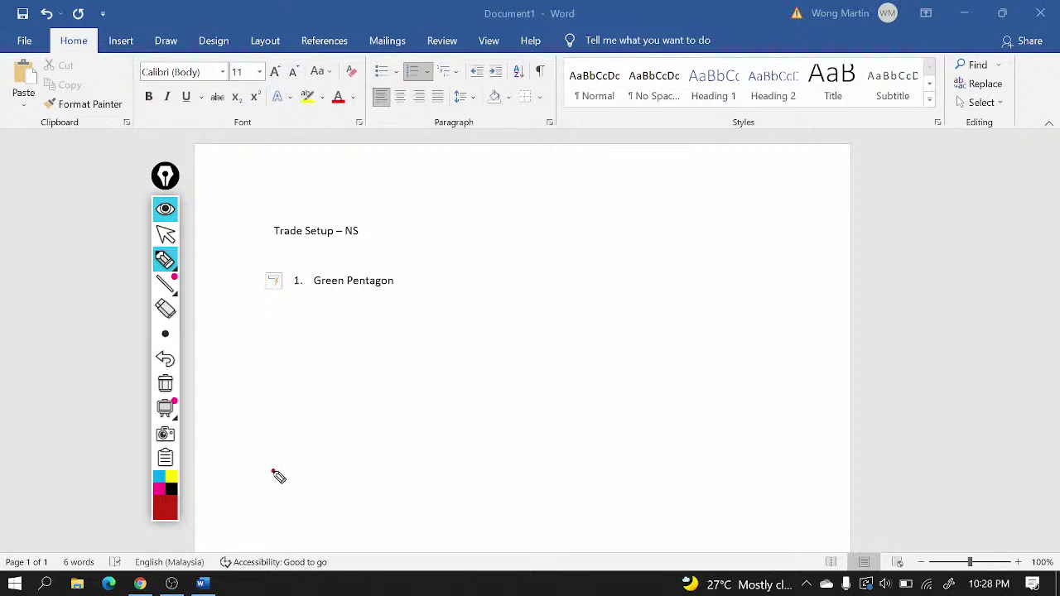
mouse_move(273, 471)
mouse_down()
mouse_move(367, 442)
mouse_move(470, 349)
mouse_up()
mouse_move(353, 391)
mouse_down()
mouse_move(359, 405)
mouse_move(401, 361)
mouse_move(403, 401)
mouse_up()
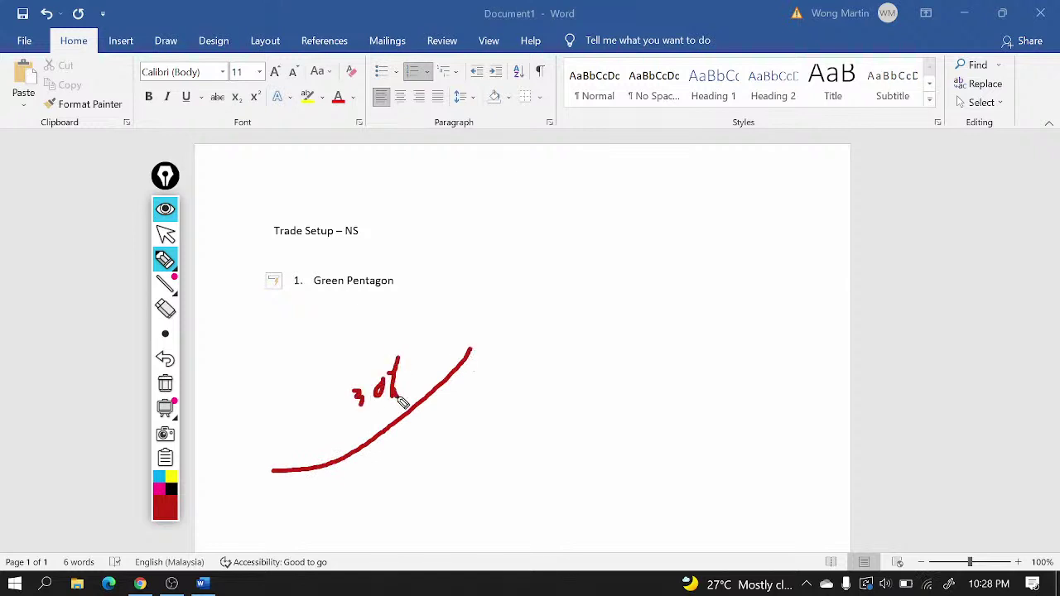
drag(472, 338, 537, 400)
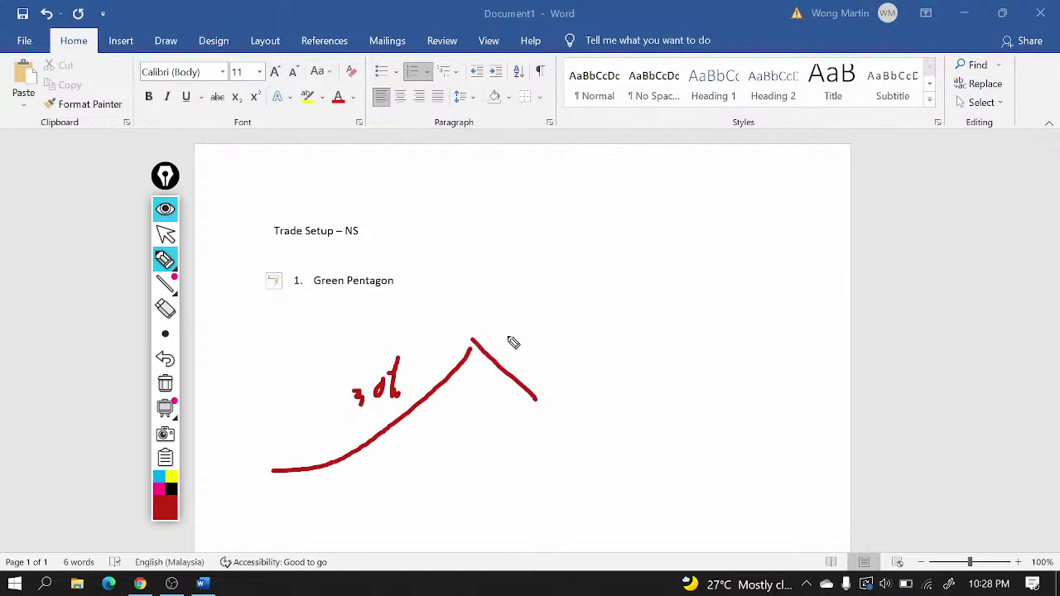
drag(508, 334, 501, 362)
mouse_move(512, 343)
mouse_down()
mouse_move(552, 348)
mouse_move(540, 382)
mouse_up()
mouse_move(527, 403)
mouse_down()
mouse_move(535, 407)
mouse_move(650, 276)
mouse_move(692, 333)
mouse_up()
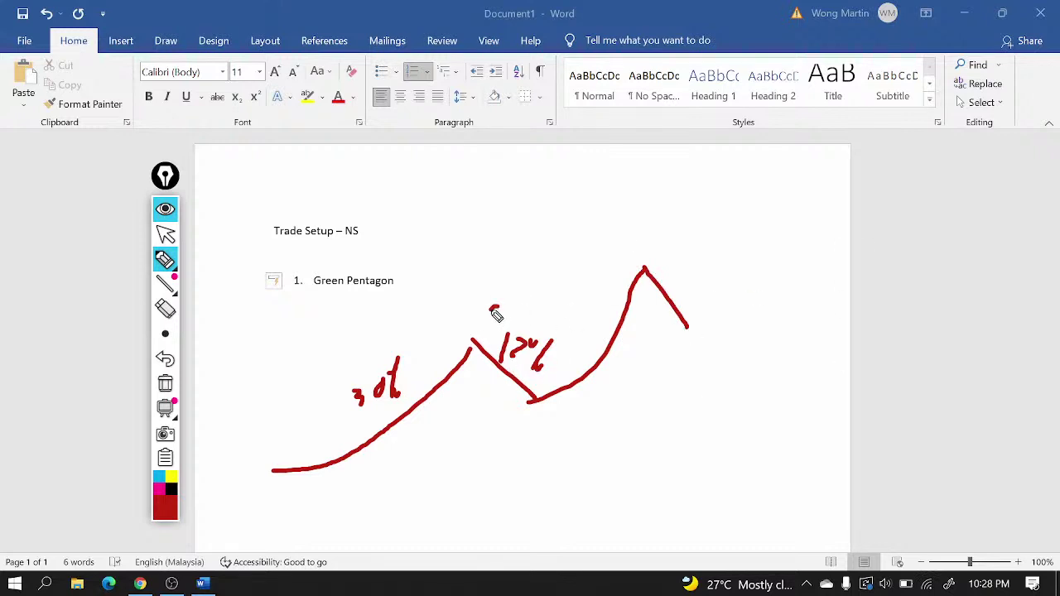
- Mark the new sketch with small circles, a down arrow from the first peak and a thickened trough, and circle the heading "Trade Setup – NS"
mouse_move(495, 309)
mouse_down()
mouse_move(504, 315)
mouse_move(496, 304)
mouse_up()
drag(587, 464, 590, 469)
drag(691, 260, 690, 259)
mouse_move(784, 468)
mouse_down()
mouse_move(784, 489)
mouse_move(797, 469)
mouse_up()
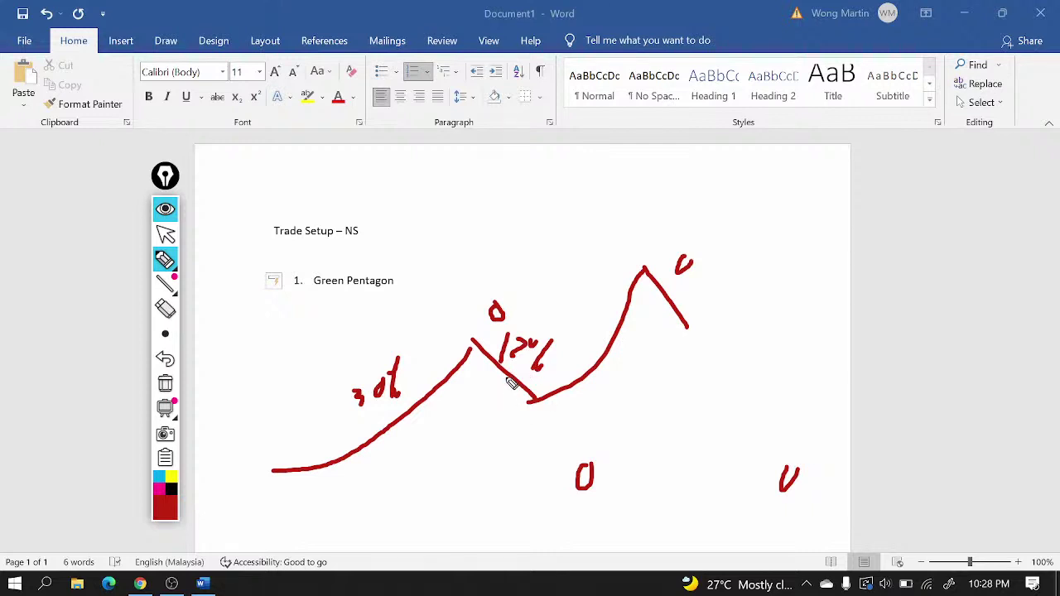
mouse_move(486, 358)
mouse_down()
mouse_move(517, 474)
mouse_move(543, 457)
mouse_up()
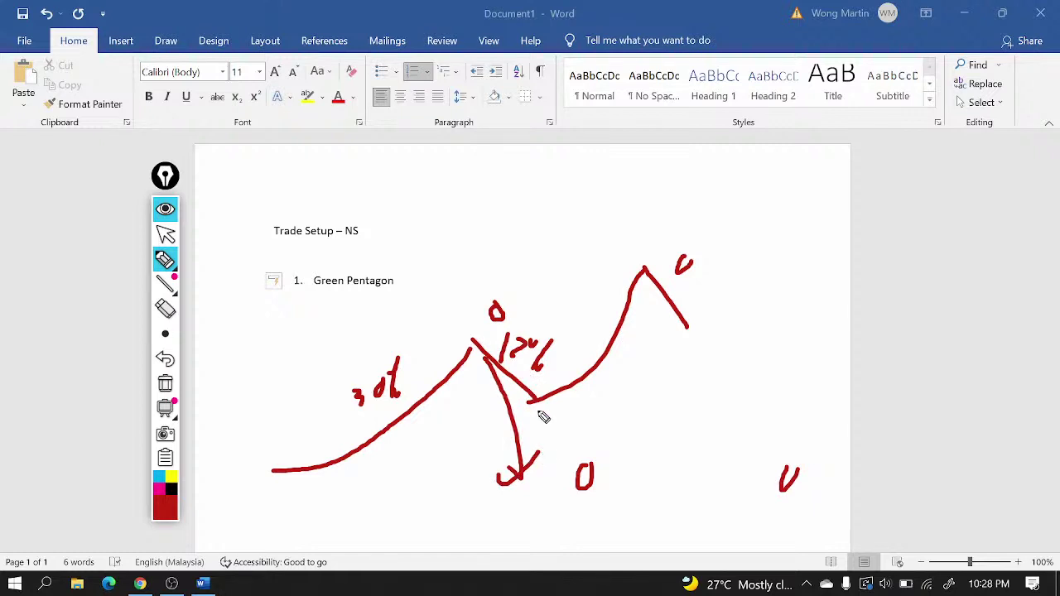
mouse_move(525, 387)
mouse_down()
mouse_move(564, 393)
mouse_move(529, 393)
mouse_up()
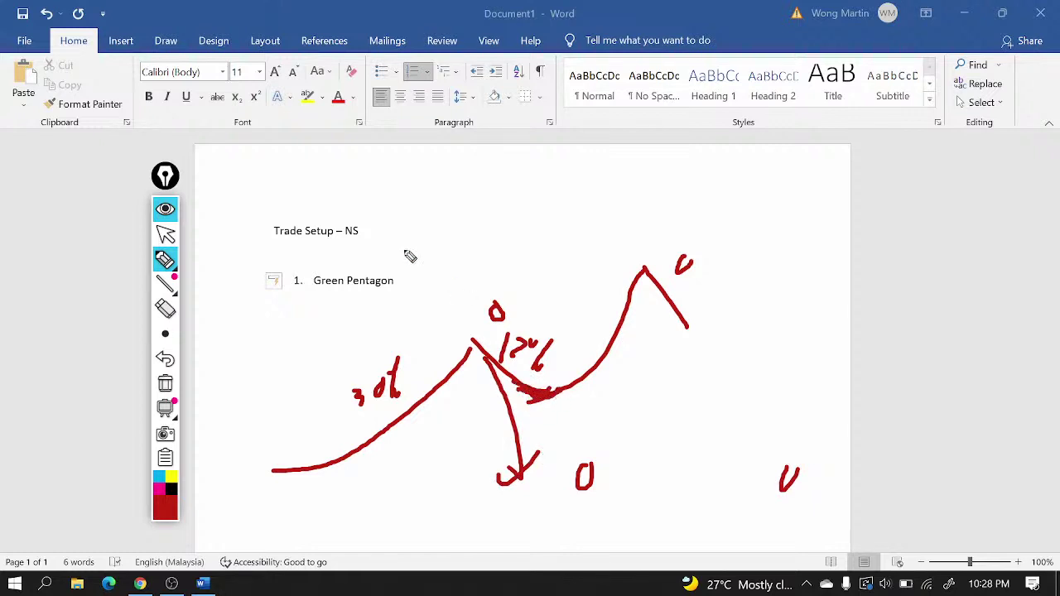
drag(363, 218, 361, 177)
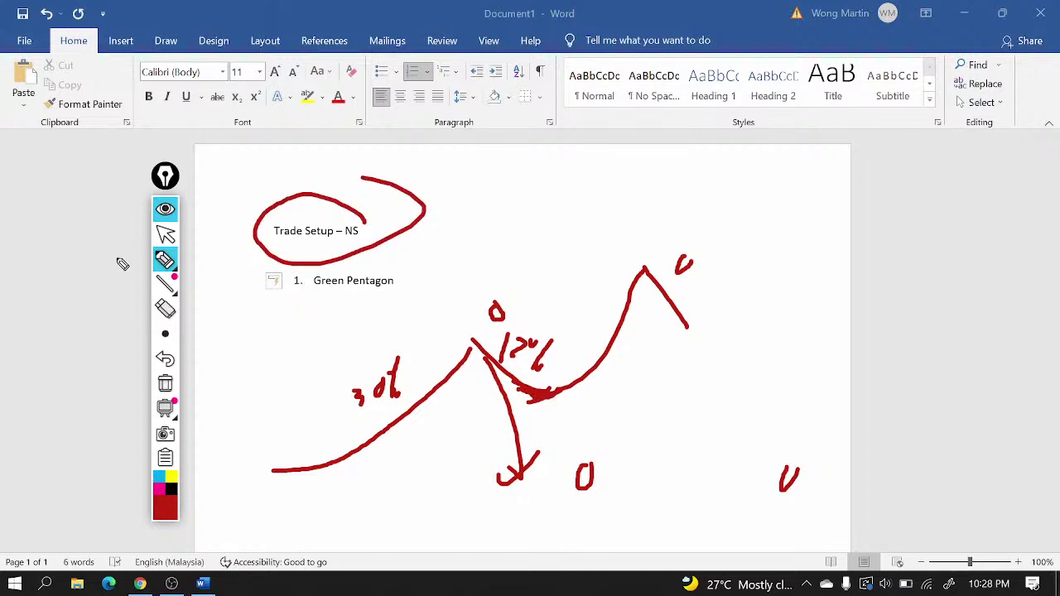
- Clear the drawings and add the numbered items "Above 20/40ma" and "-8%" below Green Pentagon
click(165, 383)
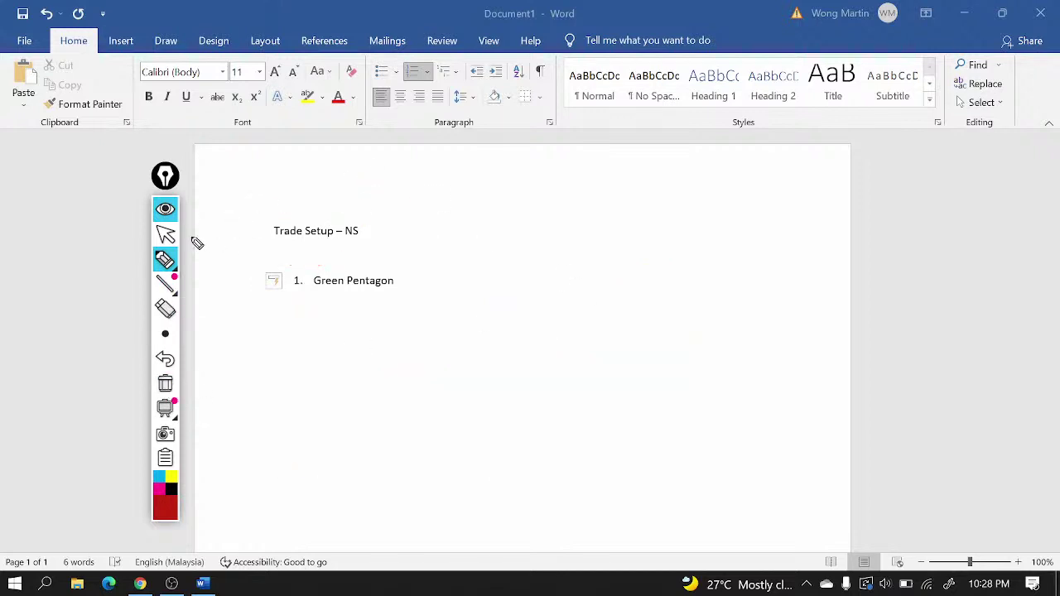
click(164, 235)
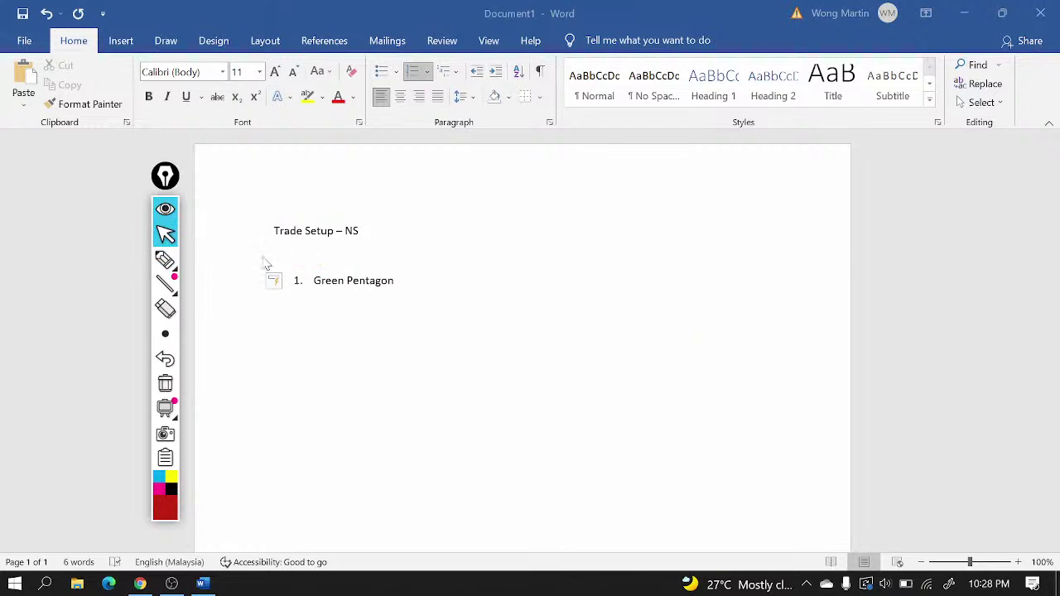
click(395, 282)
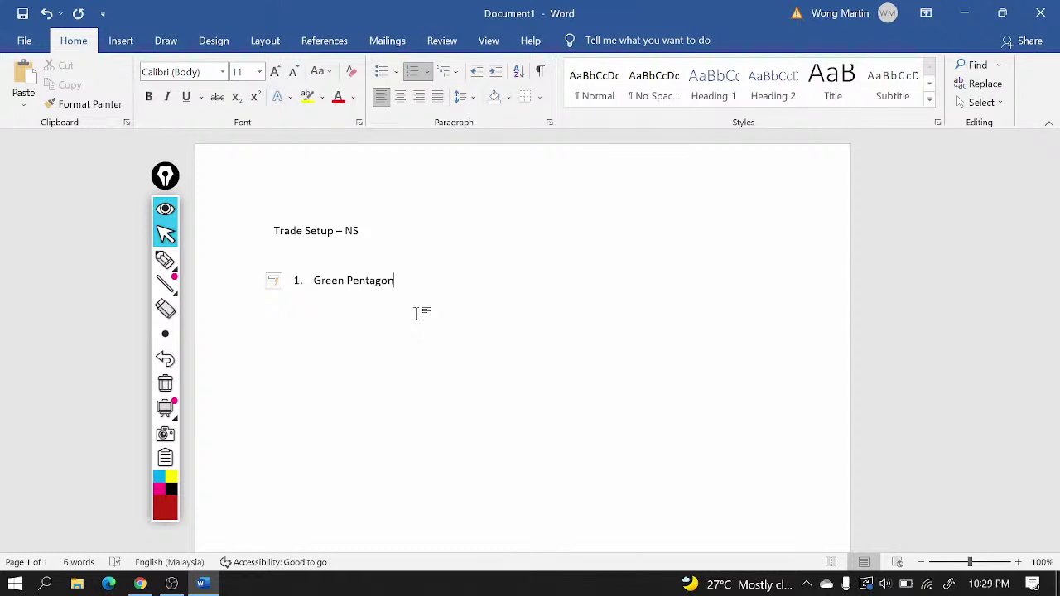
key(Return)
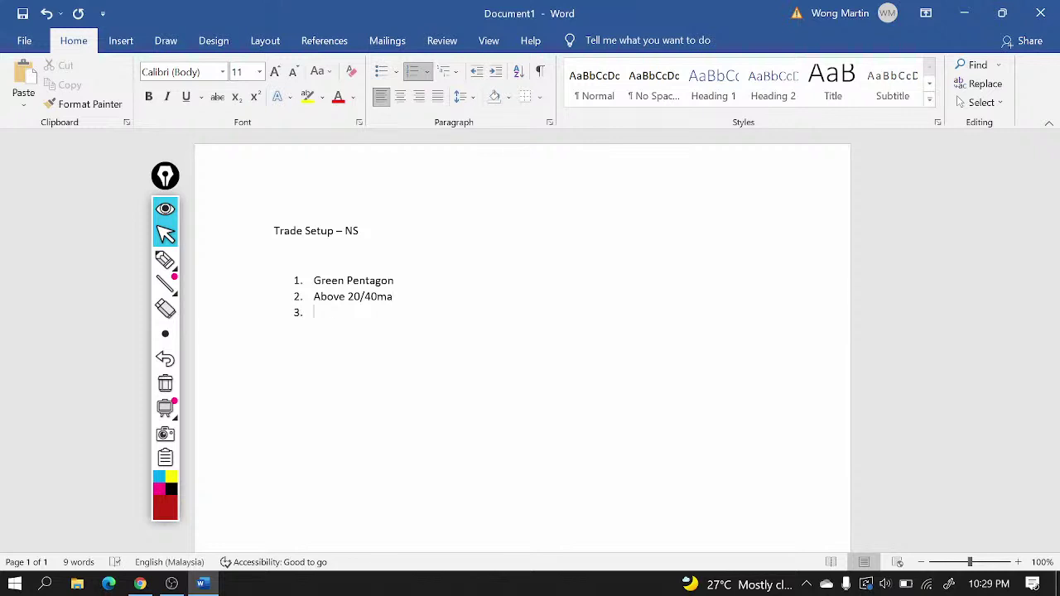
text(-8)
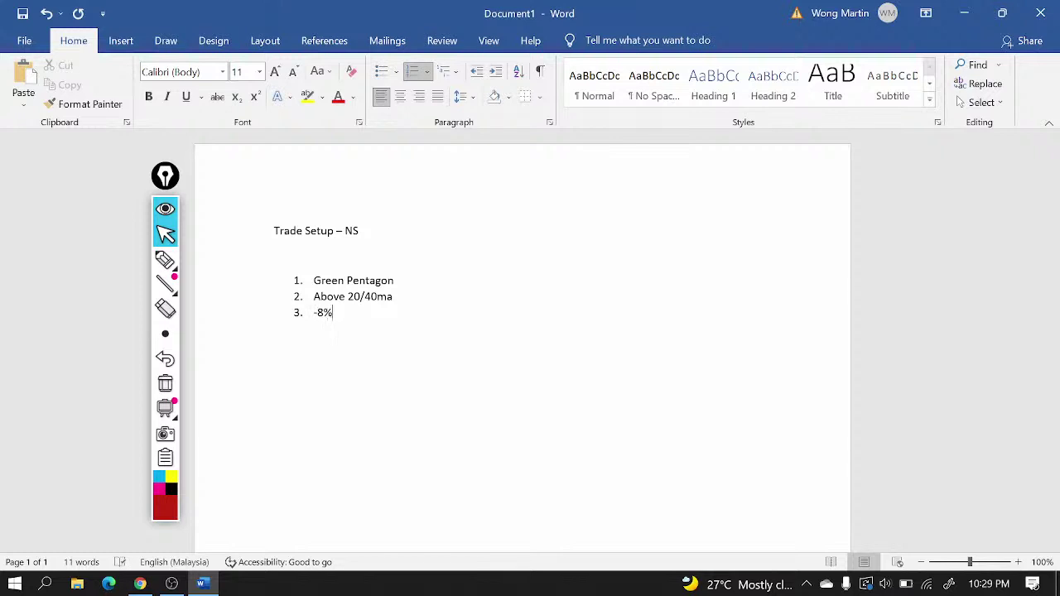
- Draw a flat price line with a small circle labelled "NS", followed by a V-shaped dip, a short flat stretch and a steep rise
click(165, 259)
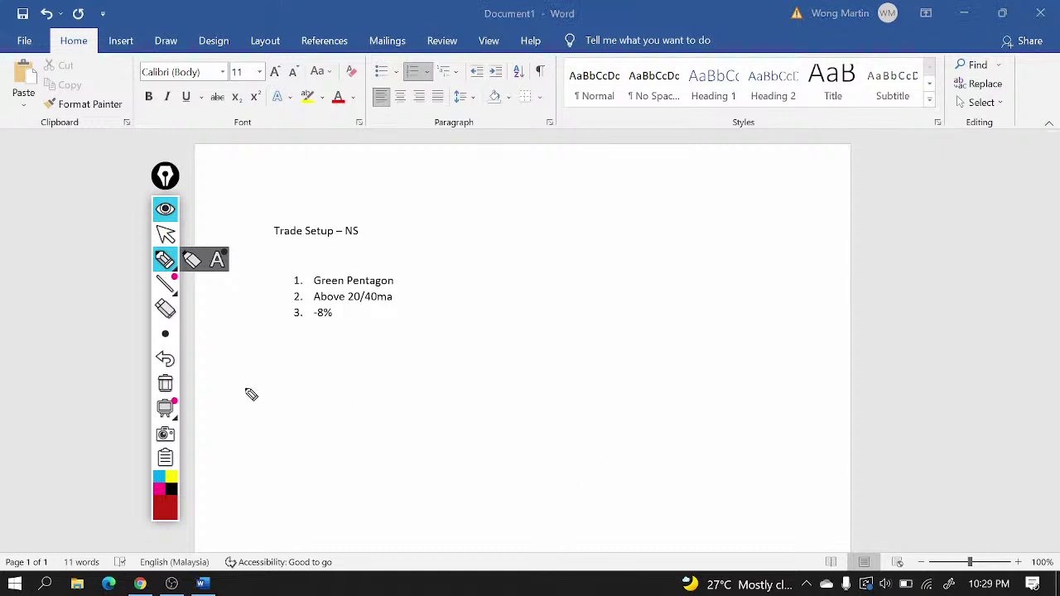
drag(287, 406, 501, 406)
mouse_move(399, 417)
mouse_down()
mouse_move(400, 431)
mouse_move(412, 418)
mouse_up()
mouse_move(426, 419)
mouse_down()
mouse_move(428, 435)
mouse_move(415, 436)
mouse_up()
mouse_move(409, 386)
mouse_down()
mouse_move(401, 399)
mouse_move(413, 391)
mouse_move(414, 409)
mouse_up()
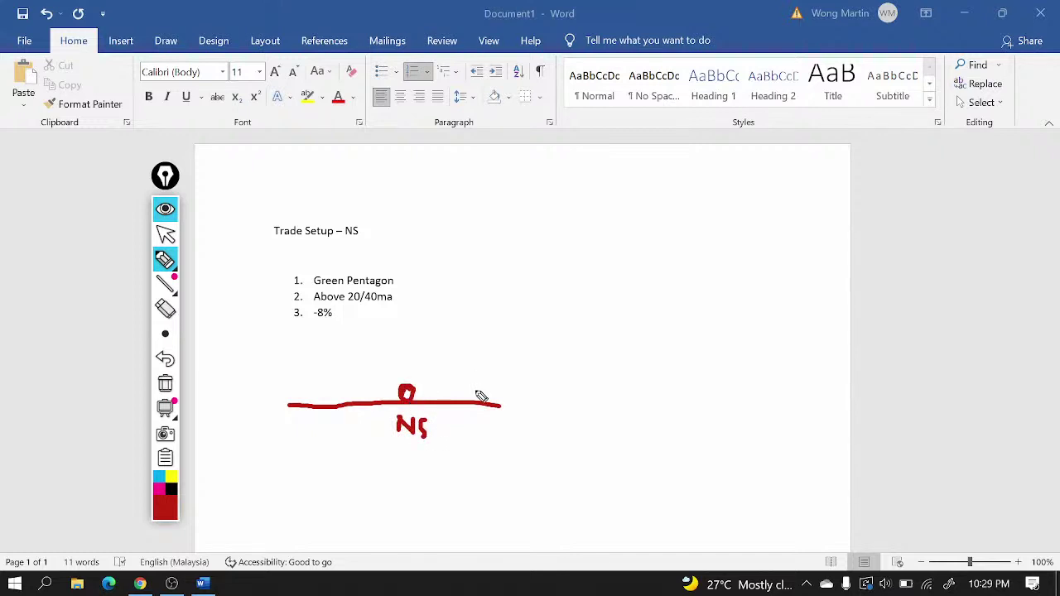
mouse_move(502, 408)
mouse_down()
mouse_move(520, 452)
mouse_move(564, 407)
mouse_move(621, 405)
mouse_move(676, 302)
mouse_up()
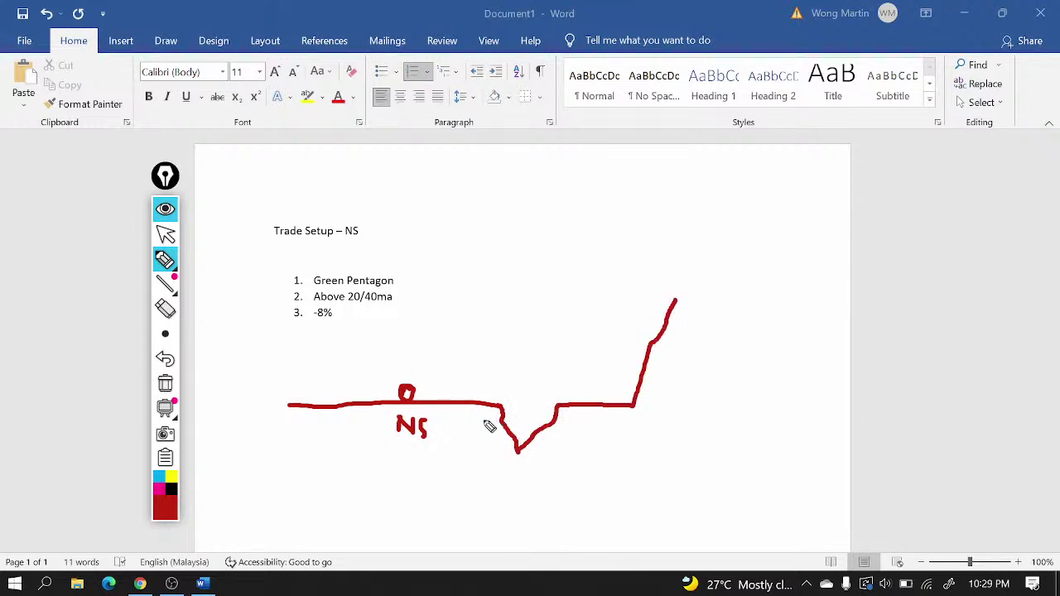
- Circle the V-shaped dip, tick the "-8%" item and draw an arrow pointing down at the dip
mouse_move(570, 424)
mouse_down()
mouse_move(560, 417)
mouse_move(544, 464)
mouse_move(530, 410)
mouse_up()
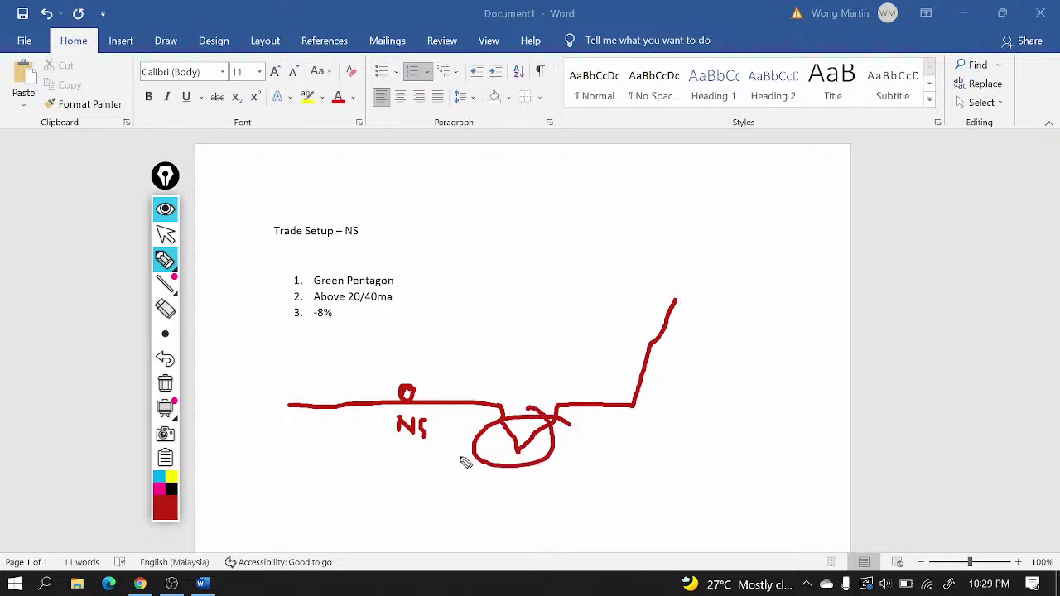
drag(343, 311, 403, 287)
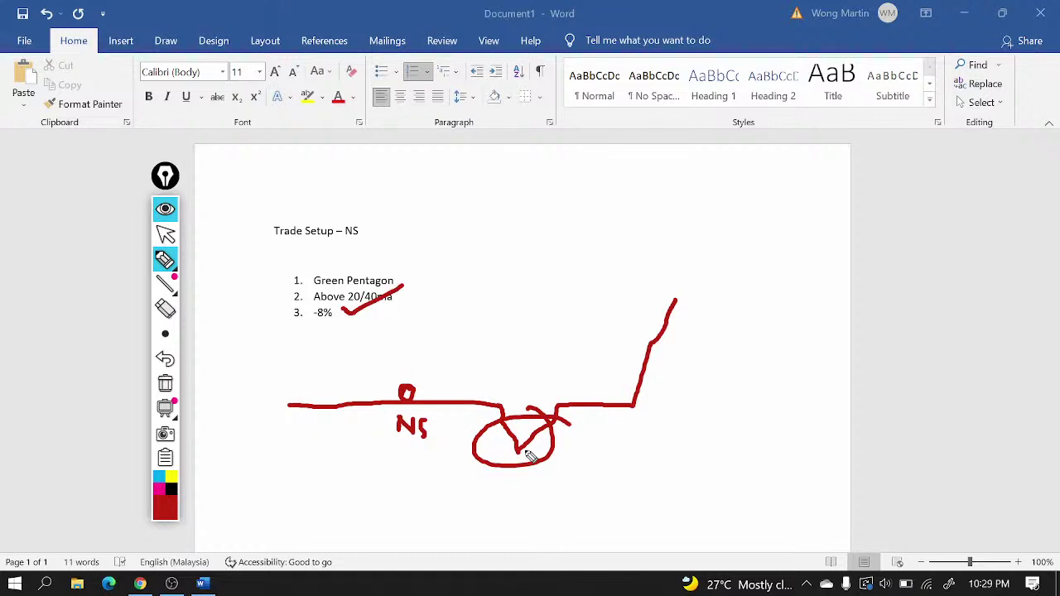
mouse_move(518, 322)
mouse_down()
mouse_move(519, 389)
mouse_move(532, 371)
mouse_up()
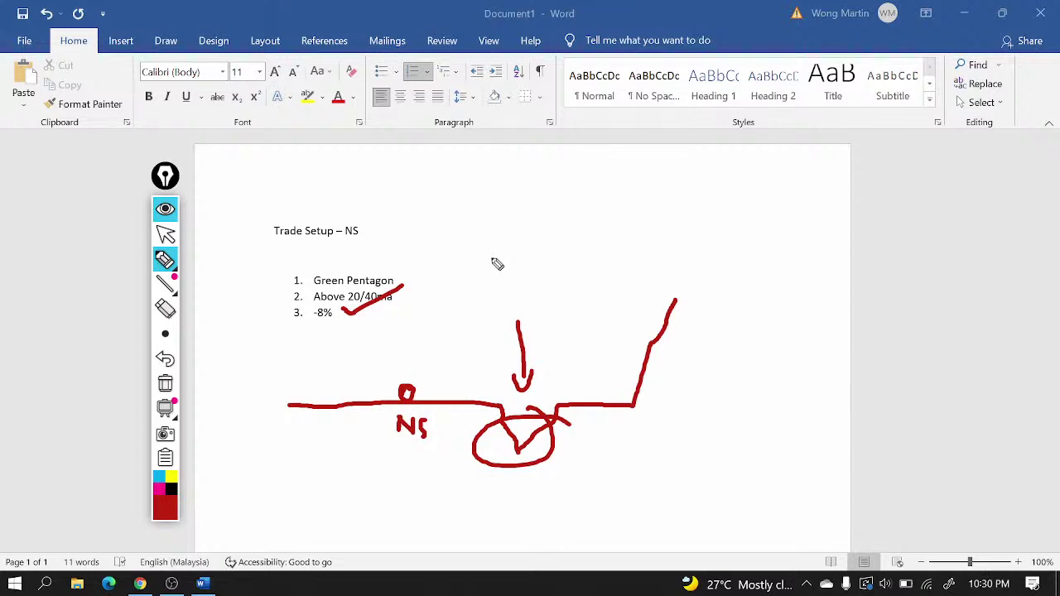
- Clear the sketch and, with the annotation toolbar moved farther from the page, draw a question mark beside the "-8%" item
click(165, 386)
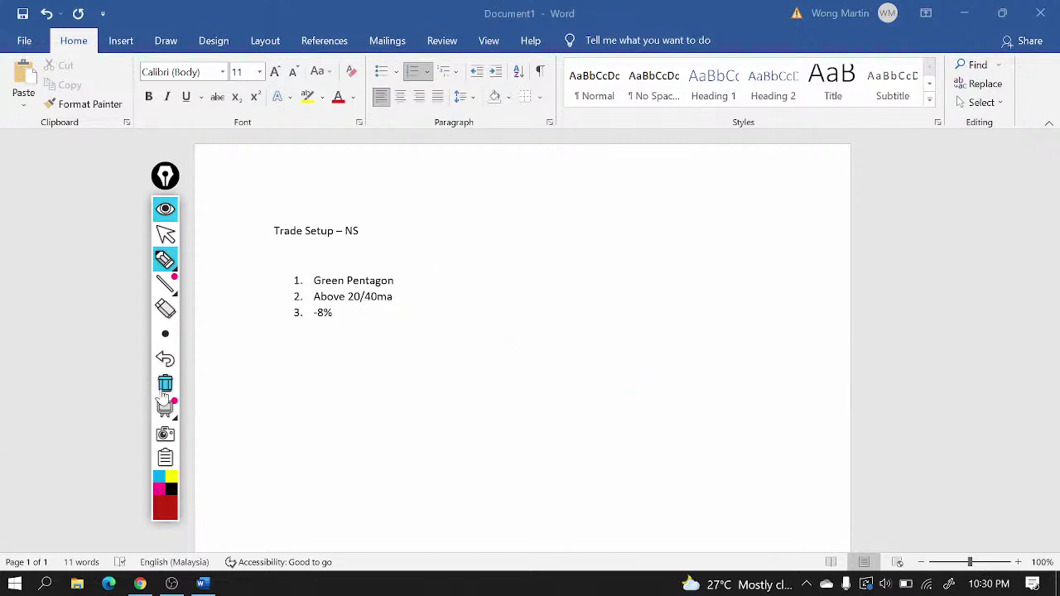
drag(165, 176, 104, 172)
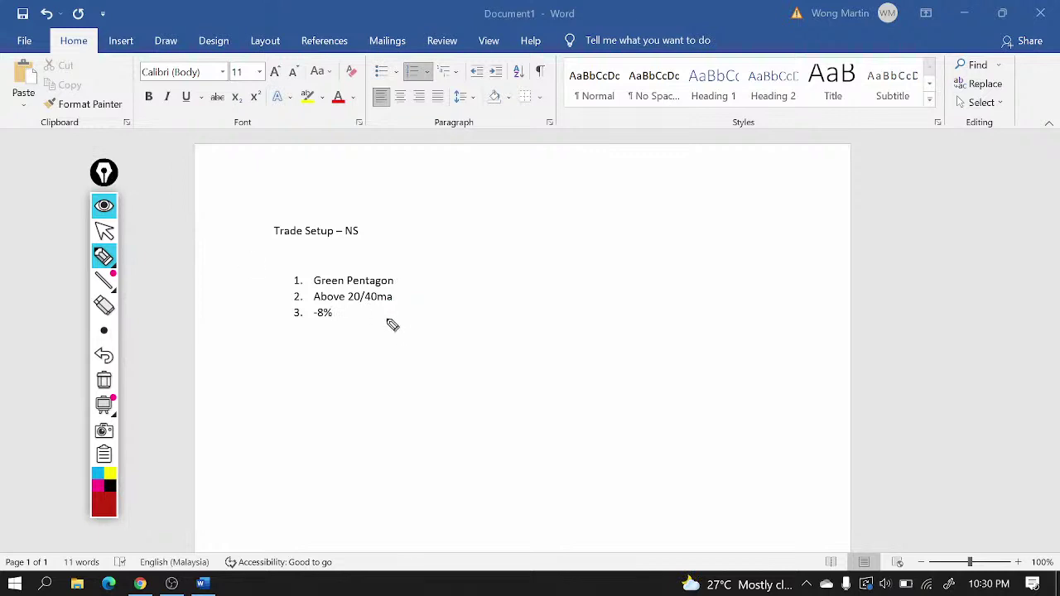
drag(362, 315, 361, 340)
- Handwrite "RM40K" near the page's upper right and draw a large circle below it, divided into four quarters
mouse_move(578, 165)
mouse_down()
mouse_move(598, 186)
mouse_move(624, 174)
mouse_move(632, 197)
mouse_move(669, 184)
mouse_move(655, 197)
mouse_up()
mouse_move(682, 175)
mouse_down()
mouse_move(690, 191)
mouse_move(700, 197)
mouse_move(704, 184)
mouse_move(721, 199)
mouse_up()
mouse_move(736, 282)
mouse_down()
mouse_move(635, 263)
mouse_move(578, 361)
mouse_move(663, 406)
mouse_move(745, 372)
mouse_move(737, 284)
mouse_up()
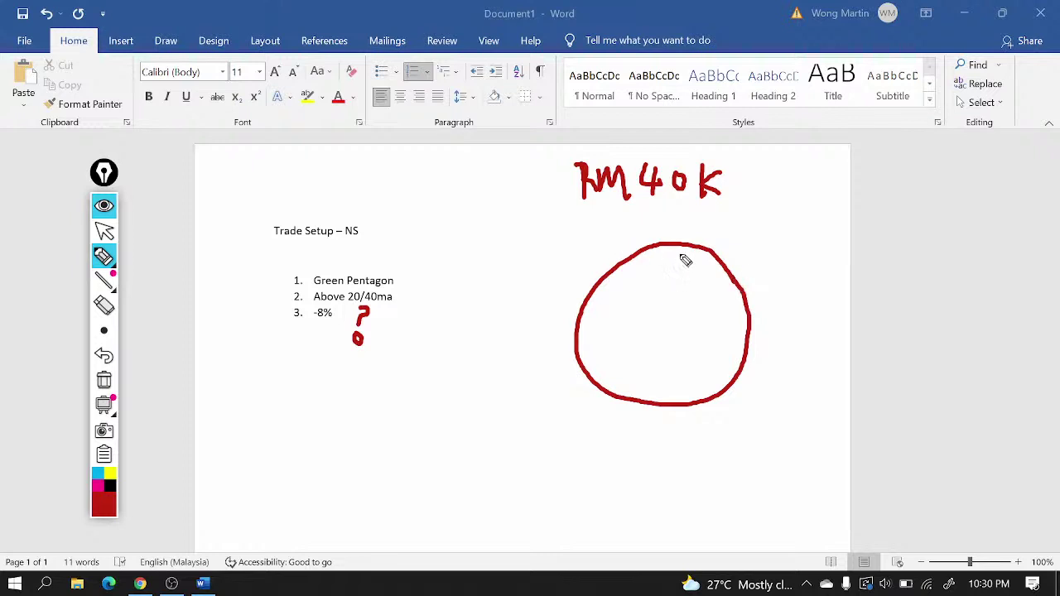
drag(679, 243, 675, 403)
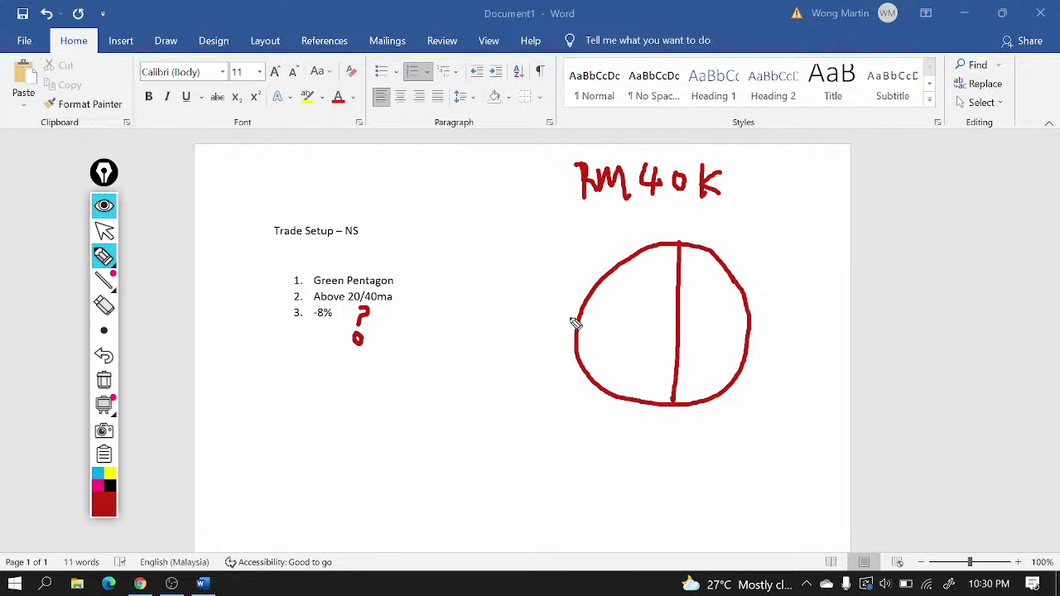
drag(569, 317, 760, 331)
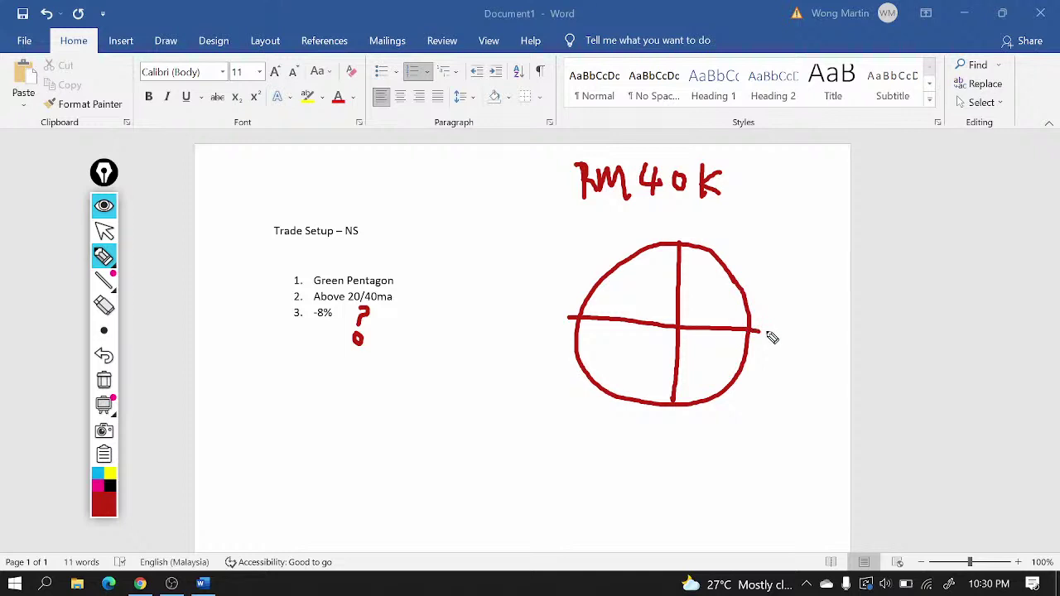
- Label each of the circle's four quarters "10K"
mouse_move(620, 280)
mouse_down()
mouse_move(618, 307)
mouse_move(642, 294)
mouse_move(706, 311)
mouse_up()
mouse_move(714, 290)
mouse_down()
mouse_move(719, 314)
mouse_move(737, 301)
mouse_move(748, 316)
mouse_up()
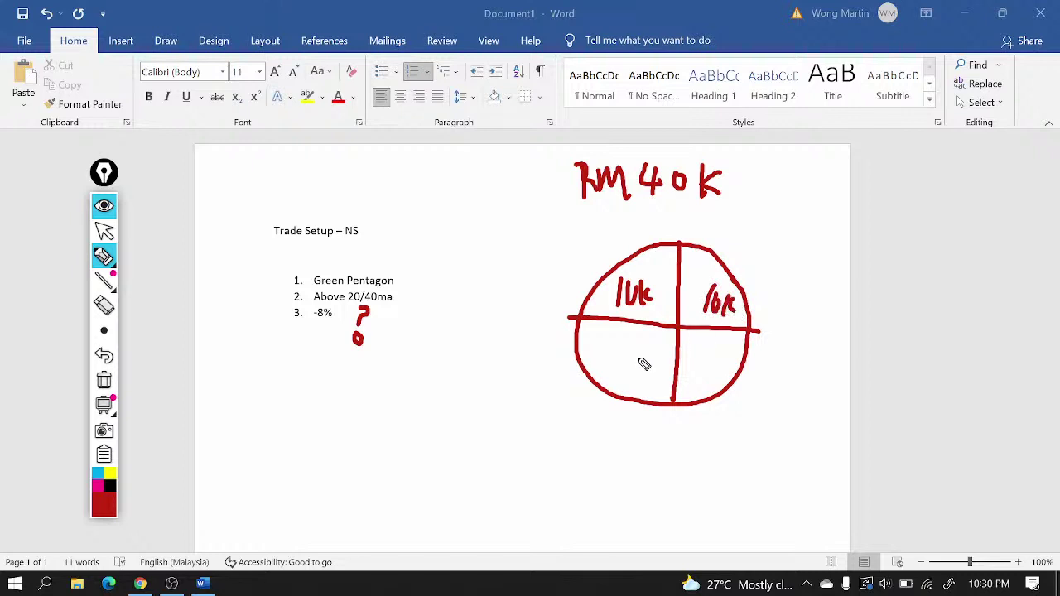
mouse_move(609, 340)
mouse_down()
mouse_move(611, 377)
mouse_move(629, 356)
mouse_move(639, 356)
mouse_move(635, 373)
mouse_up()
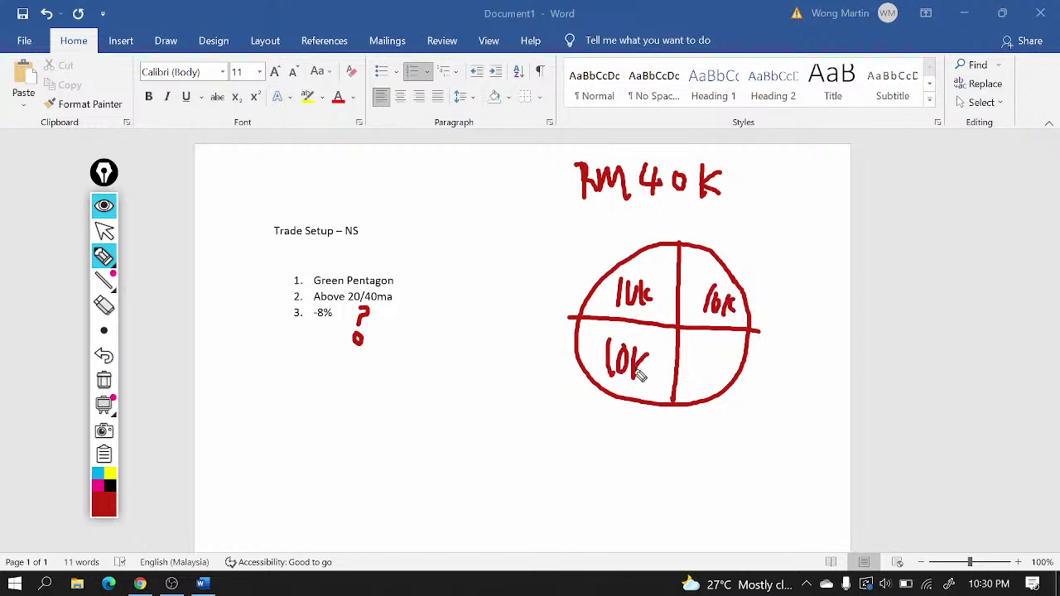
mouse_move(685, 348)
mouse_down()
mouse_move(683, 377)
mouse_move(698, 356)
mouse_move(712, 377)
mouse_move(712, 365)
mouse_move(732, 372)
mouse_up()
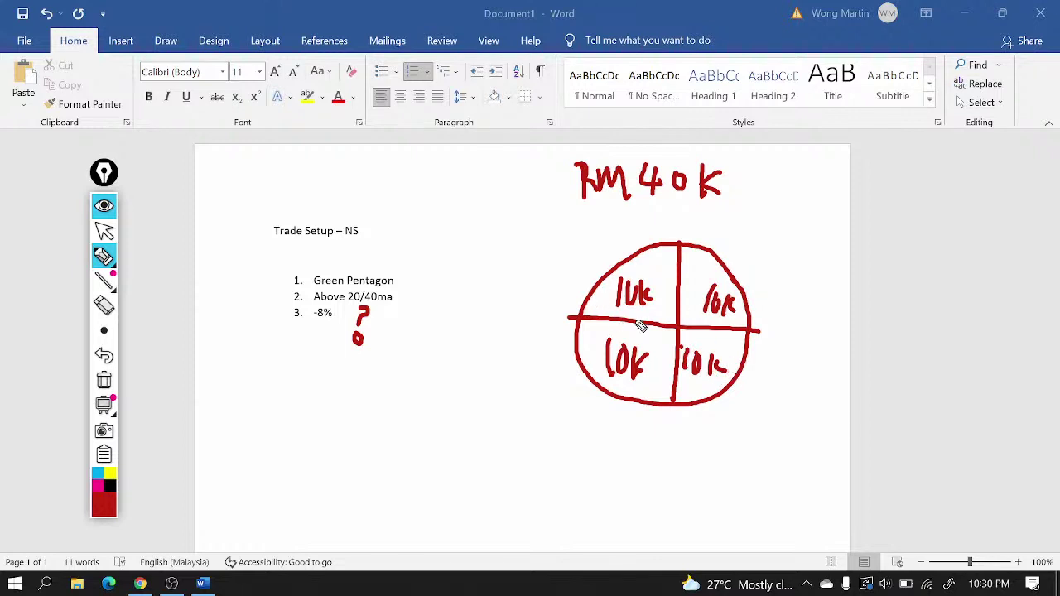
- Handwrite a dashed list of position sizes beside the divided circle: 30K, 1K, 2K, 1K and 500
drag(798, 217, 817, 217)
mouse_move(844, 208)
mouse_down()
mouse_move(854, 221)
mouse_move(842, 241)
mouse_move(871, 230)
mouse_move(895, 240)
mouse_up()
mouse_move(801, 273)
mouse_down()
mouse_move(818, 276)
mouse_move(836, 301)
mouse_move(888, 294)
mouse_move(849, 288)
mouse_up()
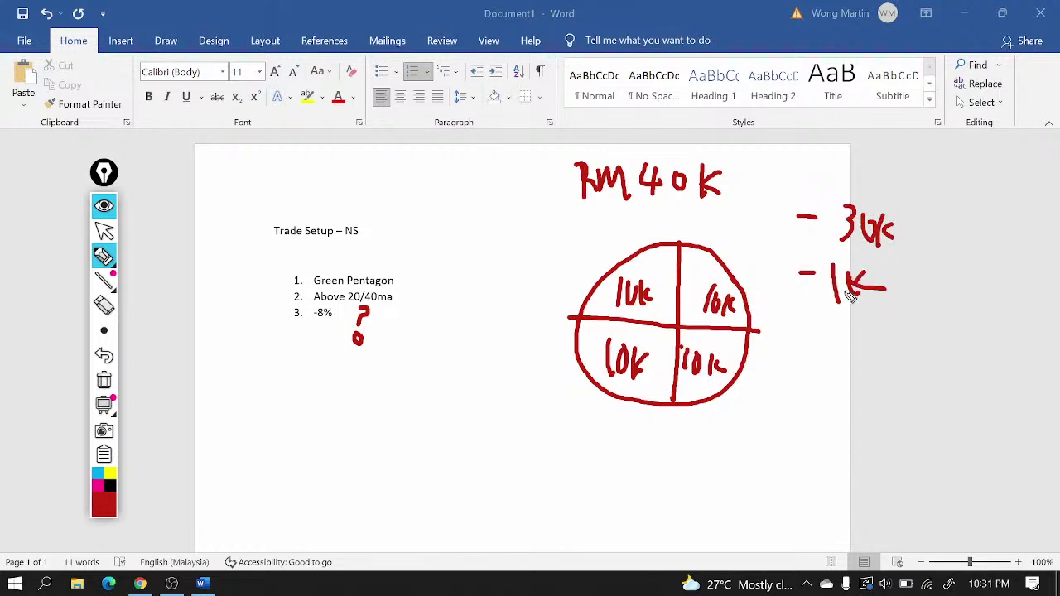
drag(804, 329, 862, 338)
drag(792, 369, 853, 383)
drag(794, 409, 818, 409)
mouse_move(825, 399)
mouse_down()
mouse_move(837, 432)
mouse_move(843, 399)
mouse_up()
mouse_move(856, 412)
mouse_down()
mouse_move(878, 426)
mouse_move(868, 425)
mouse_up()
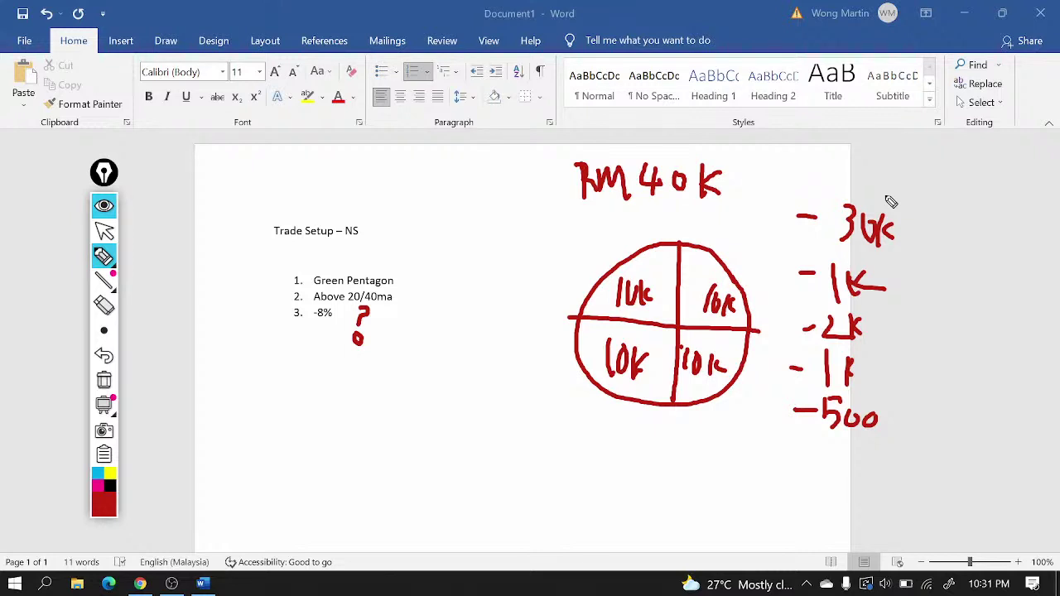
- Annotate the 500 entry with an up arrow and "100%", and the 30K entry with a down arrow and "20%"
mouse_move(919, 441)
mouse_down()
mouse_move(920, 403)
mouse_move(956, 442)
mouse_move(985, 414)
mouse_move(990, 435)
mouse_up()
drag(994, 422, 996, 433)
drag(855, 429, 853, 439)
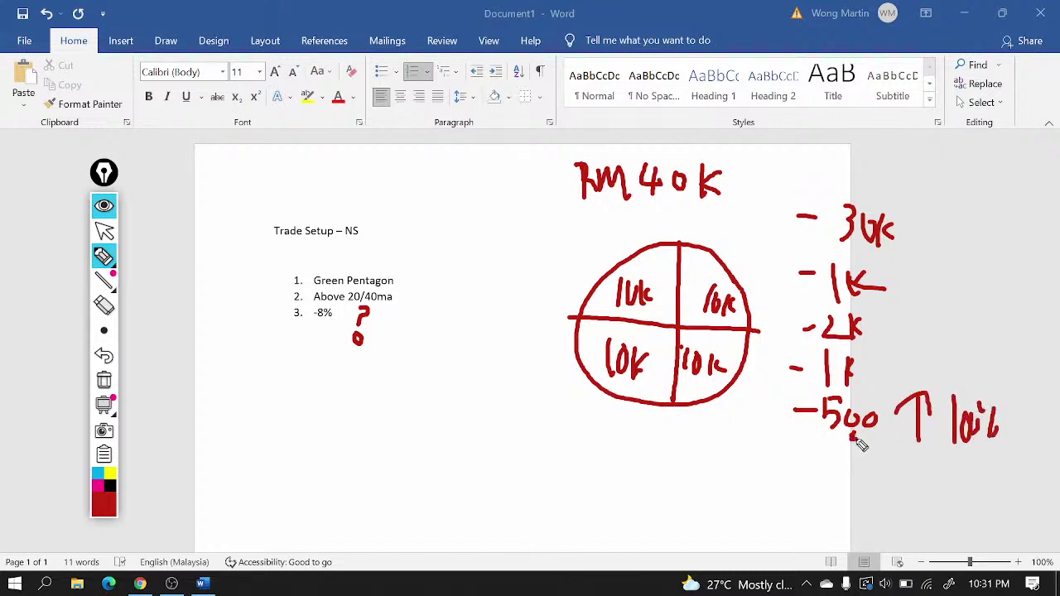
mouse_move(919, 211)
mouse_down()
mouse_move(920, 253)
mouse_move(933, 241)
mouse_up()
drag(945, 222, 957, 253)
mouse_move(970, 225)
mouse_down()
mouse_move(966, 240)
mouse_move(987, 225)
mouse_up()
drag(1005, 209, 998, 264)
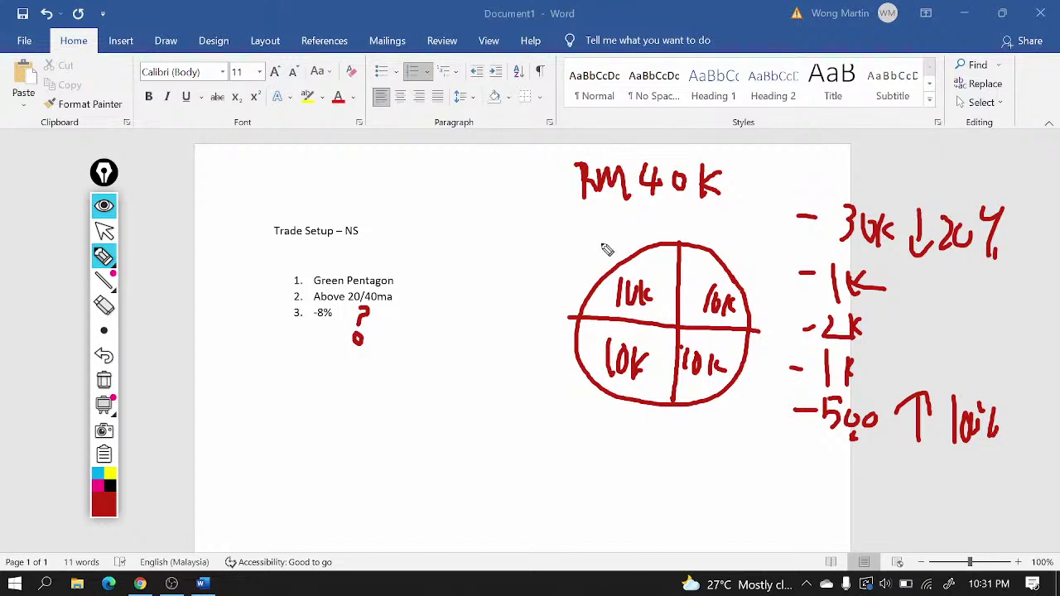
- Draw a curved arrow pointing to "RM40K" and handwrite "2%" above it
mouse_move(449, 224)
mouse_down()
mouse_move(547, 189)
mouse_move(540, 202)
mouse_up()
drag(422, 165, 455, 186)
drag(466, 158, 489, 187)
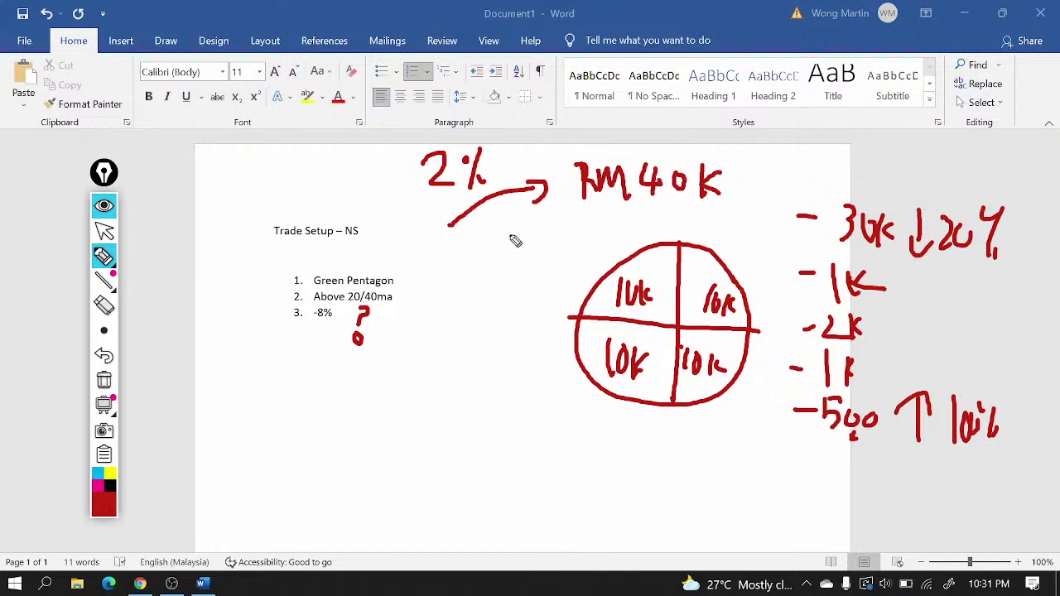
- Write "RM800" below the 2% arrow, and link it with a curved arrow to the lower-left 10K quarter, labelled "8%" underneath
mouse_move(514, 239)
mouse_down()
mouse_move(519, 260)
mouse_move(515, 239)
mouse_move(565, 246)
mouse_move(558, 234)
mouse_up()
mouse_move(460, 260)
mouse_down()
mouse_move(464, 246)
mouse_move(469, 256)
mouse_move(487, 250)
mouse_up()
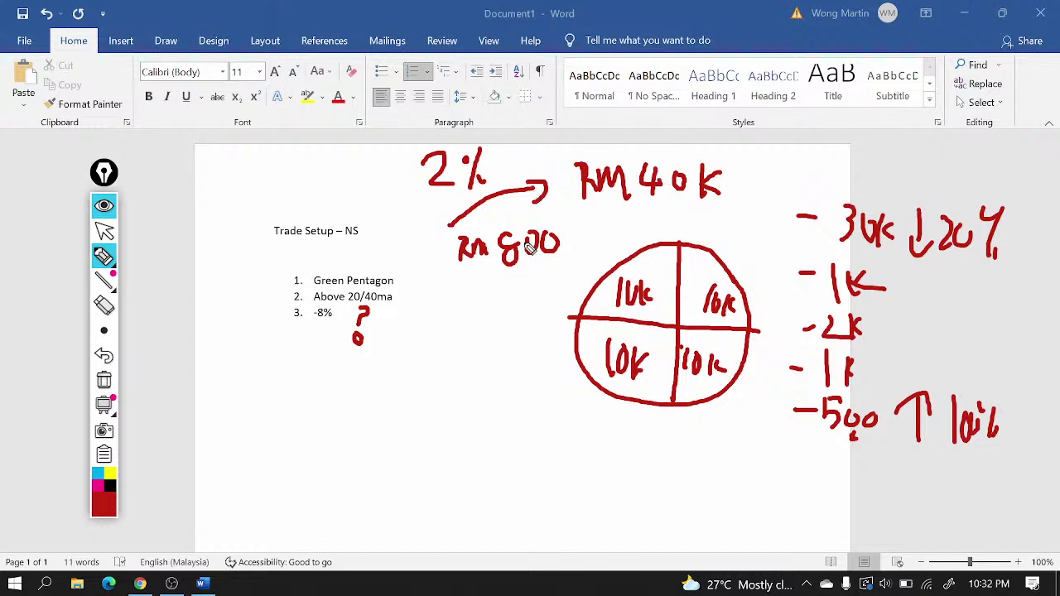
mouse_move(503, 280)
mouse_down()
mouse_move(483, 308)
mouse_move(509, 355)
mouse_move(564, 371)
mouse_move(553, 374)
mouse_up()
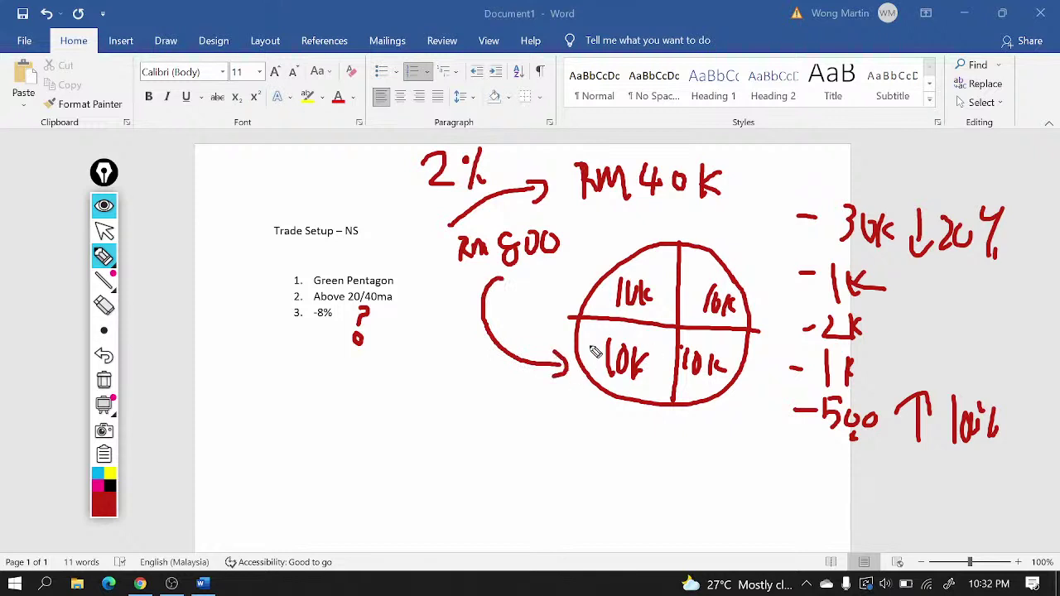
mouse_move(606, 412)
mouse_down()
mouse_move(597, 433)
mouse_move(614, 414)
mouse_move(615, 439)
mouse_move(635, 442)
mouse_up()
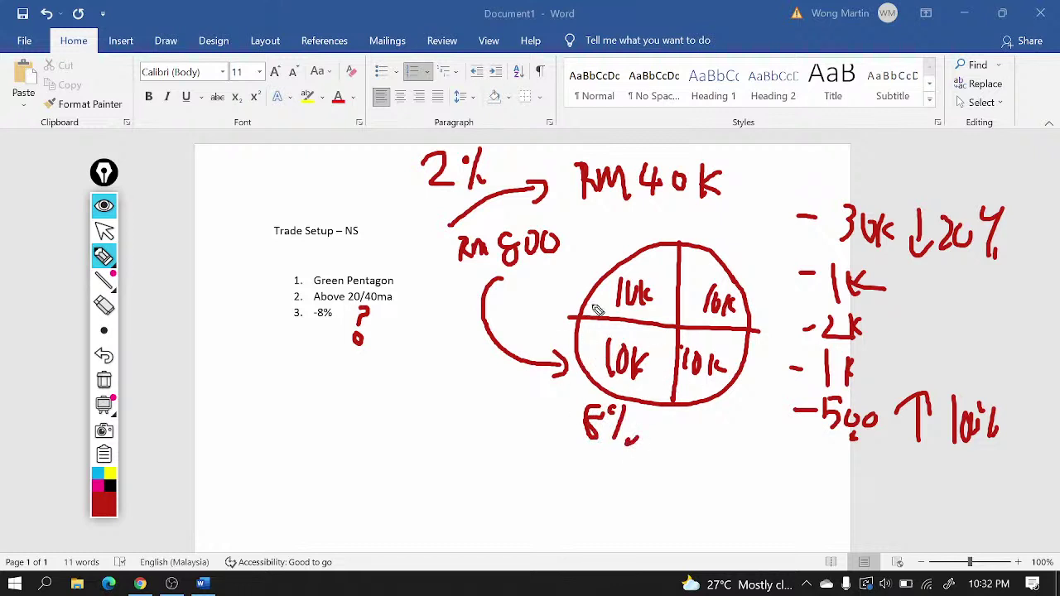
- Circle the "RM40K" figure, and clear all the handwritten ink from the page
mouse_move(741, 170)
mouse_down()
mouse_move(599, 137)
mouse_move(705, 246)
mouse_move(669, 162)
mouse_up()
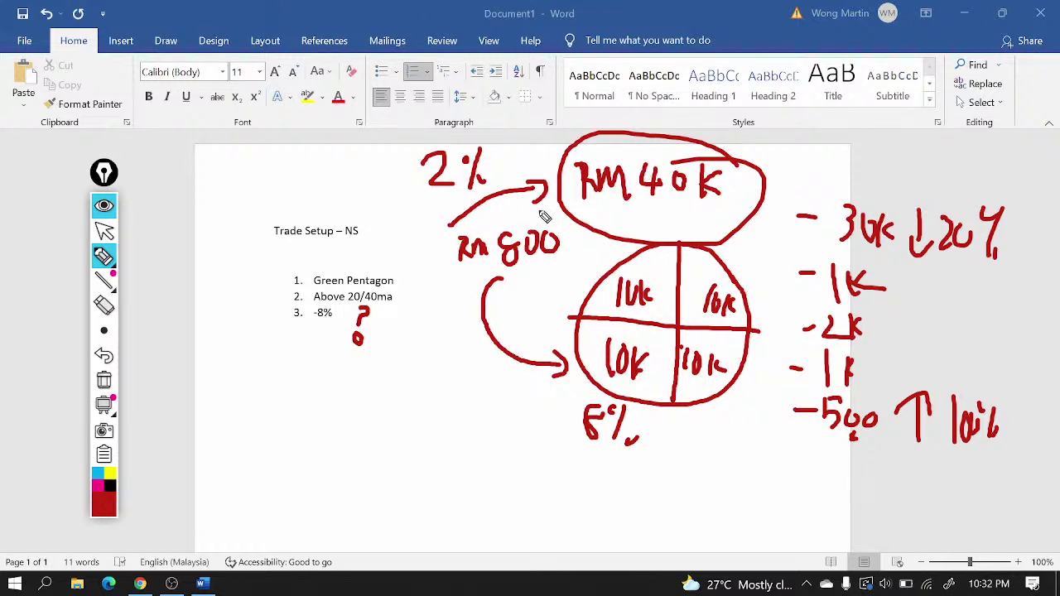
click(104, 380)
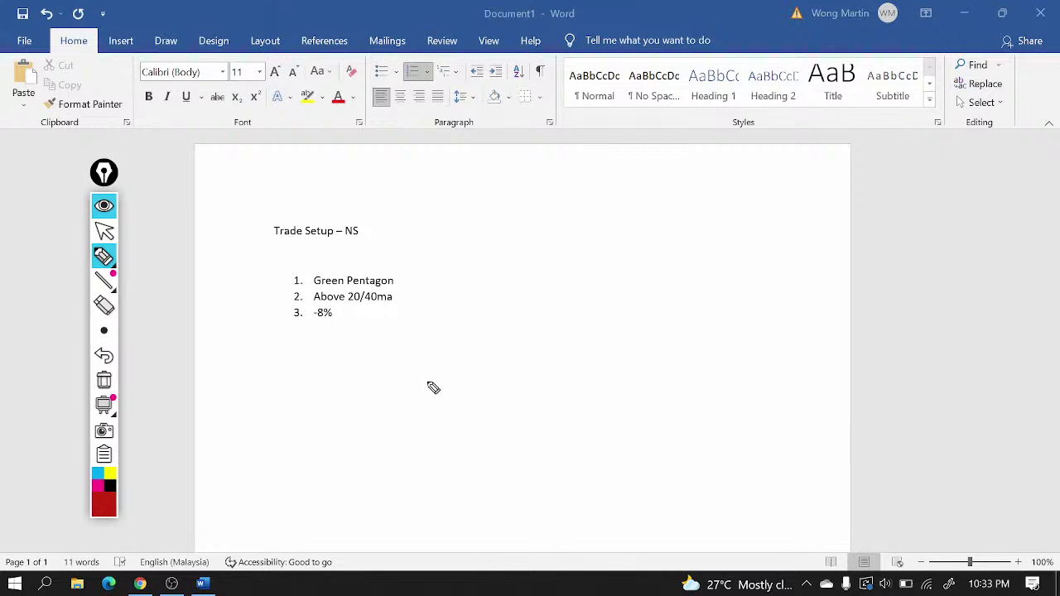
- Handwrite "-5%" below the numbered list, and clear the ink from the page
drag(428, 382, 474, 407)
mouse_move(481, 396)
mouse_down()
mouse_move(504, 428)
mouse_move(520, 389)
mouse_up()
drag(552, 408, 569, 431)
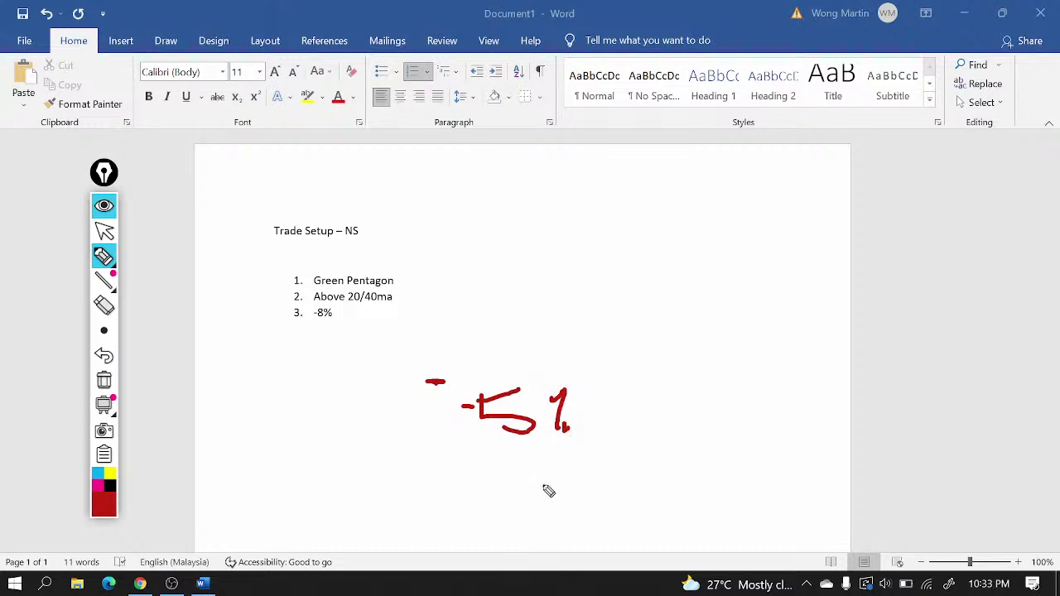
click(104, 380)
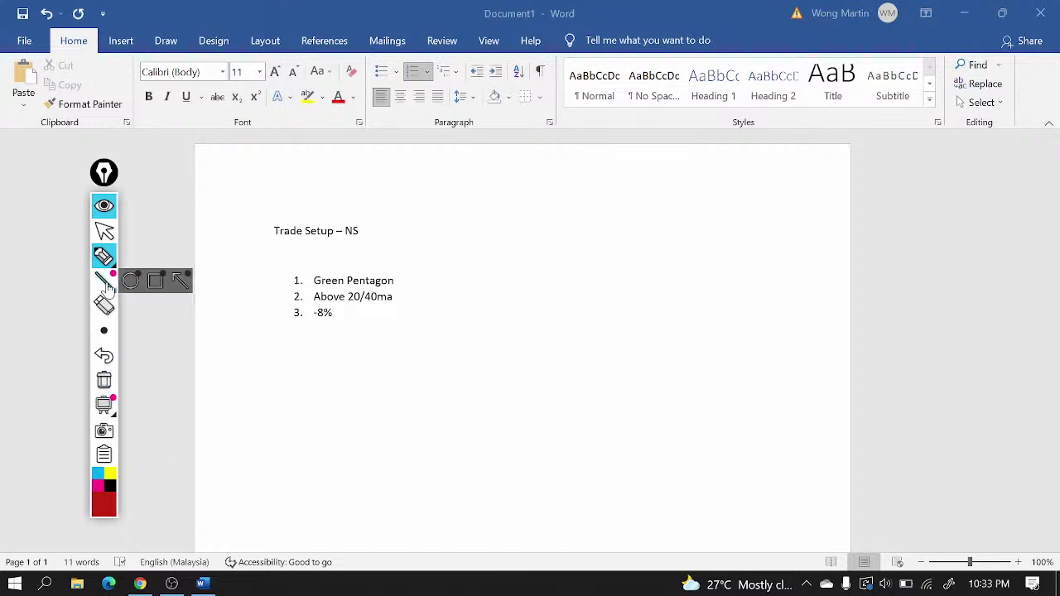
- Stop inking, switch to the TradeVSA No Supply screener in Chrome, and review both pages of the 12 November 2021 KLSE list
click(103, 232)
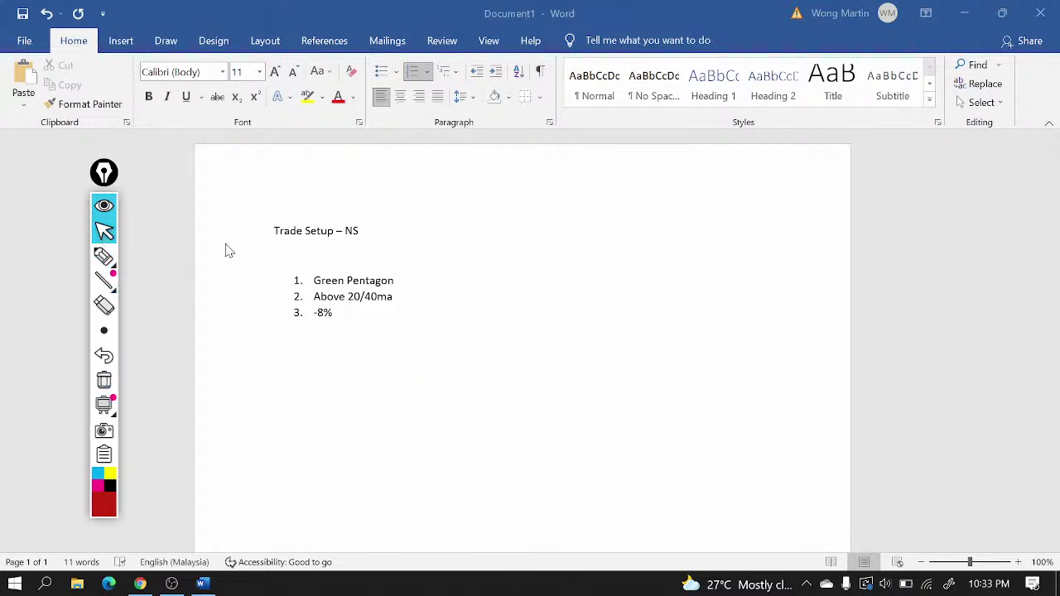
click(140, 584)
click(524, 297)
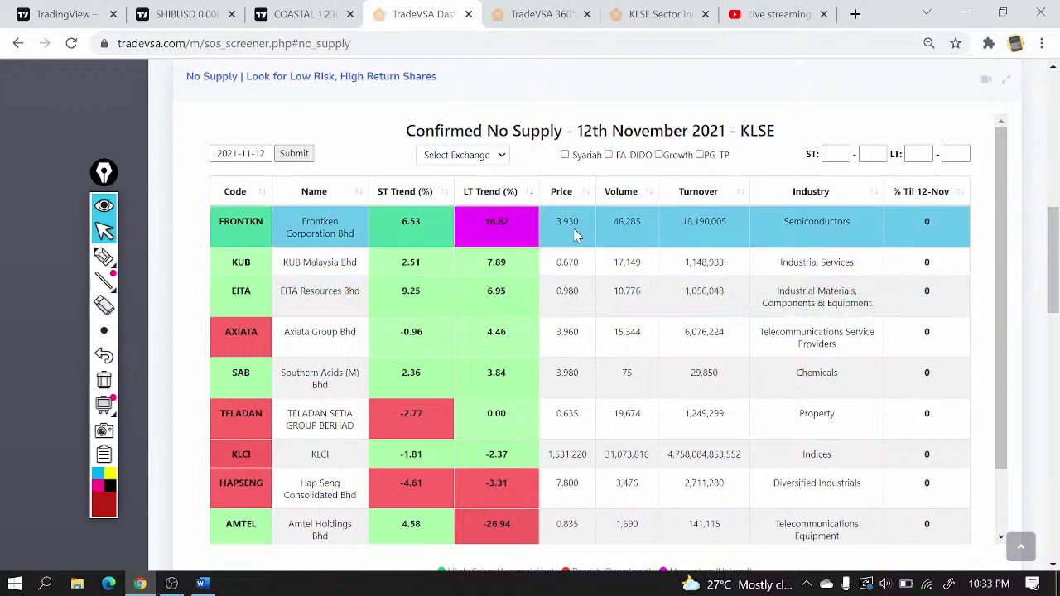
scroll(486, 365, down, 1)
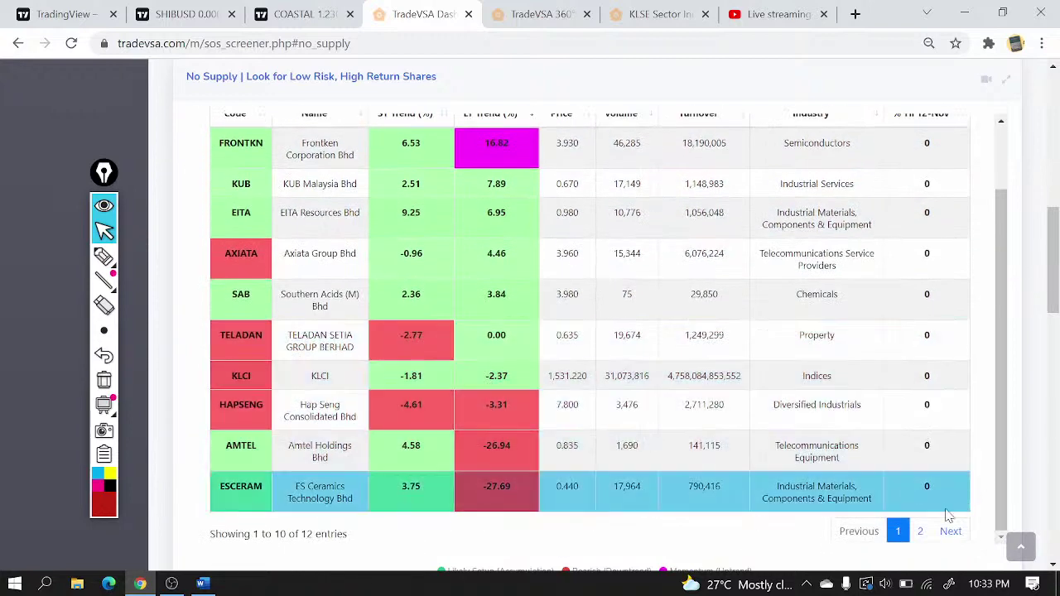
click(920, 531)
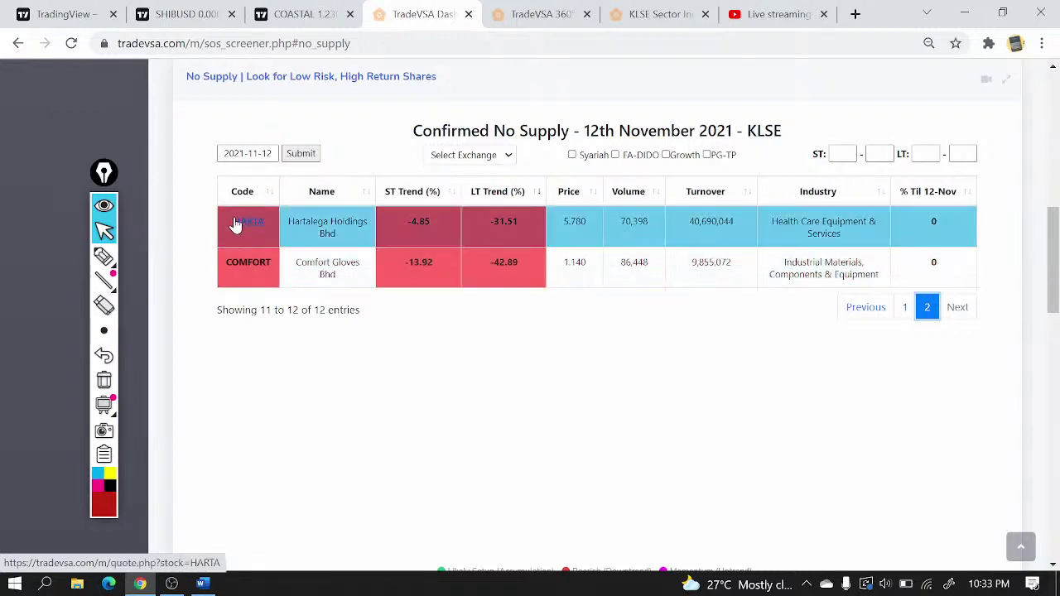
- Switch to the TradingView chart, load HARTA (Hartalega Holdings, MYX), and set it to the daily timeframe
click(308, 17)
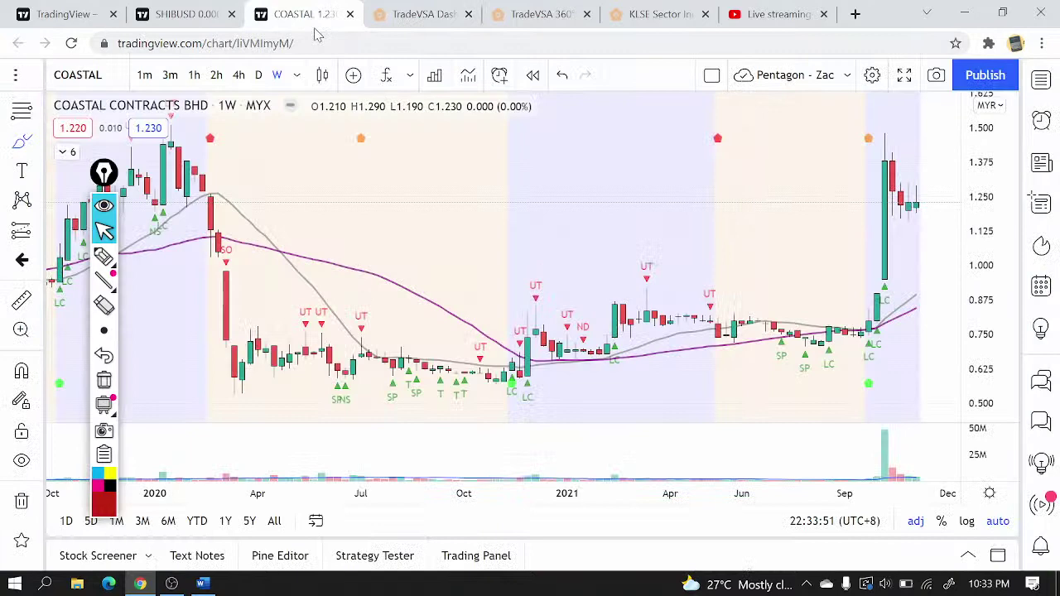
text(HARTA)
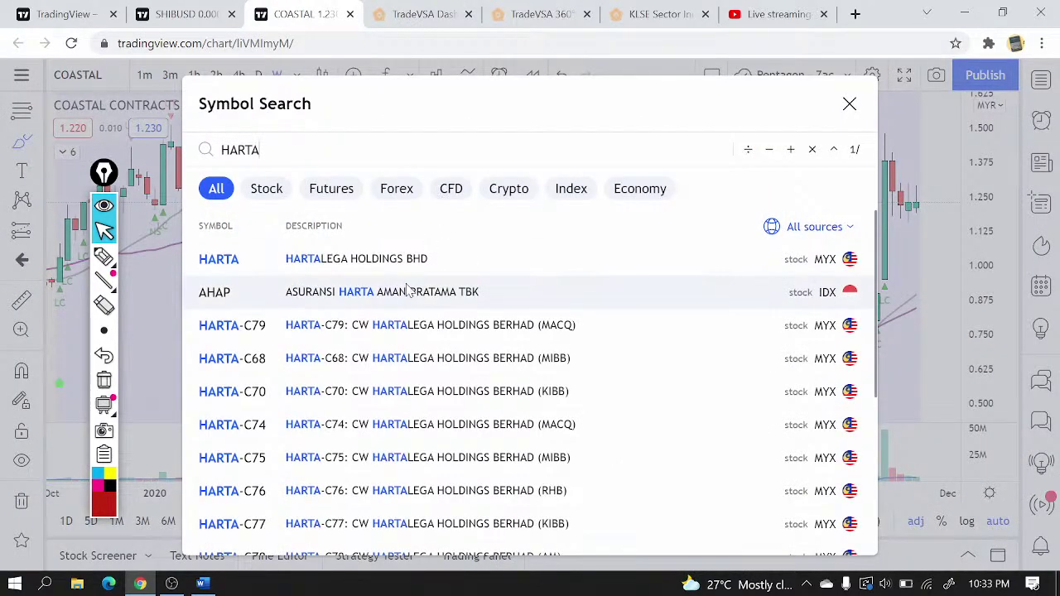
click(335, 259)
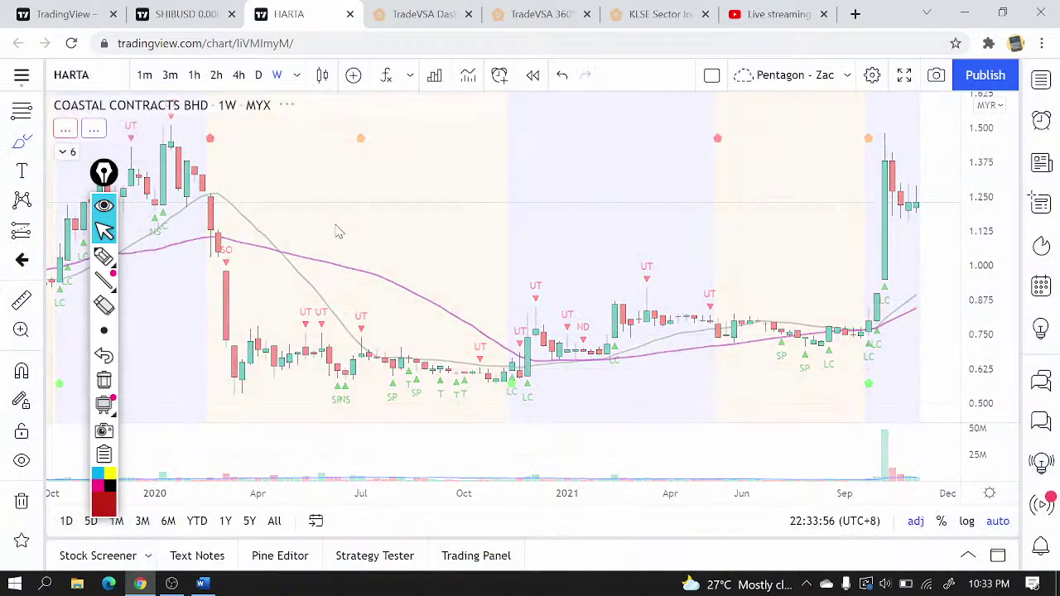
click(258, 76)
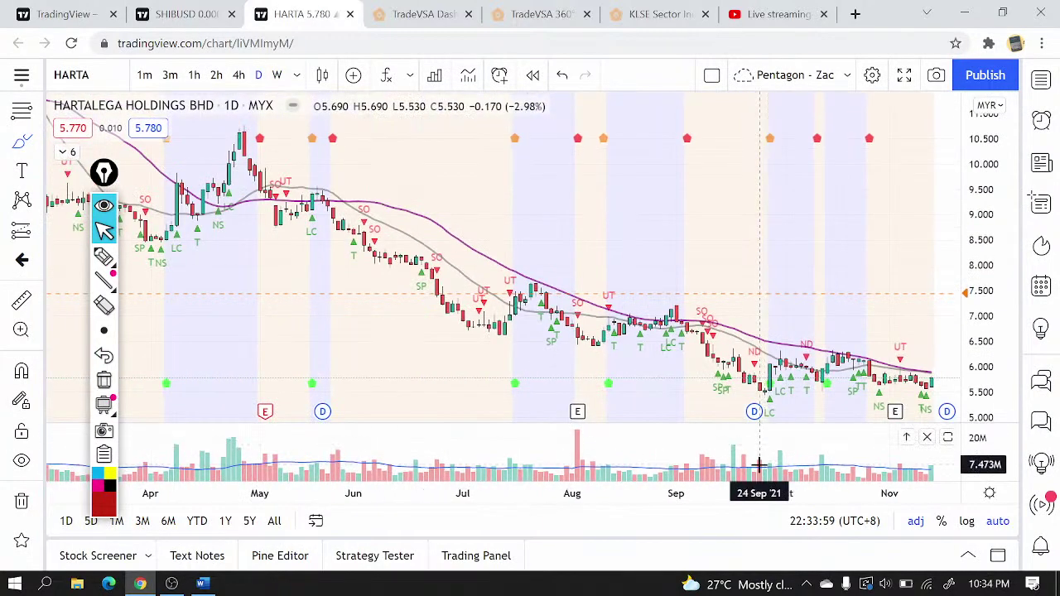
- Examine HARTA's daily price history from late 2019 to November 2021 against its moving averages, pentagons and NS signals
scroll(759, 466, up, 3)
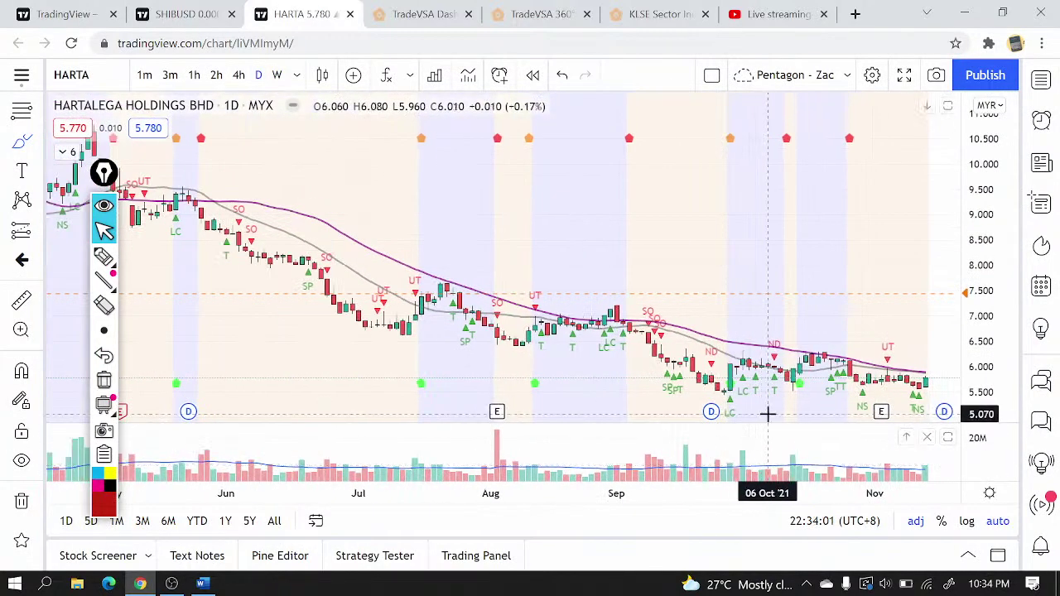
scroll(766, 413, down, 4)
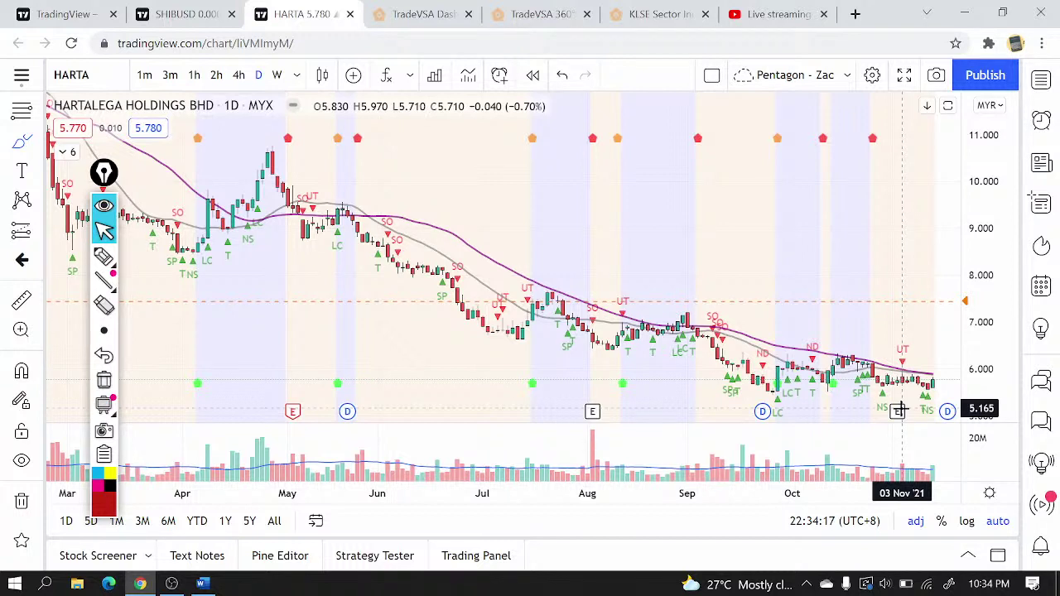
scroll(895, 401, up, 2)
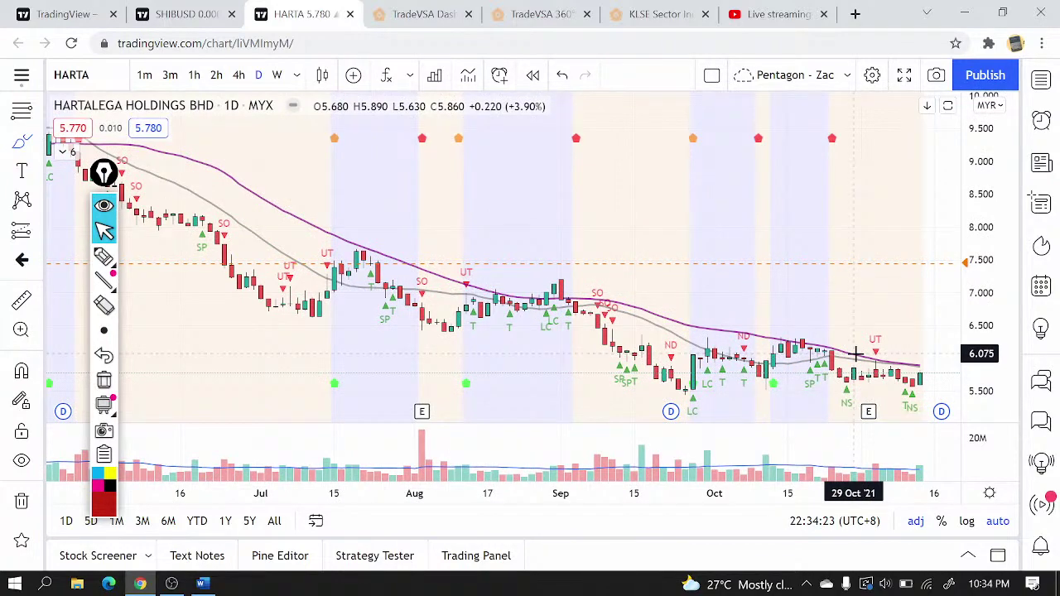
scroll(852, 406, down, 4)
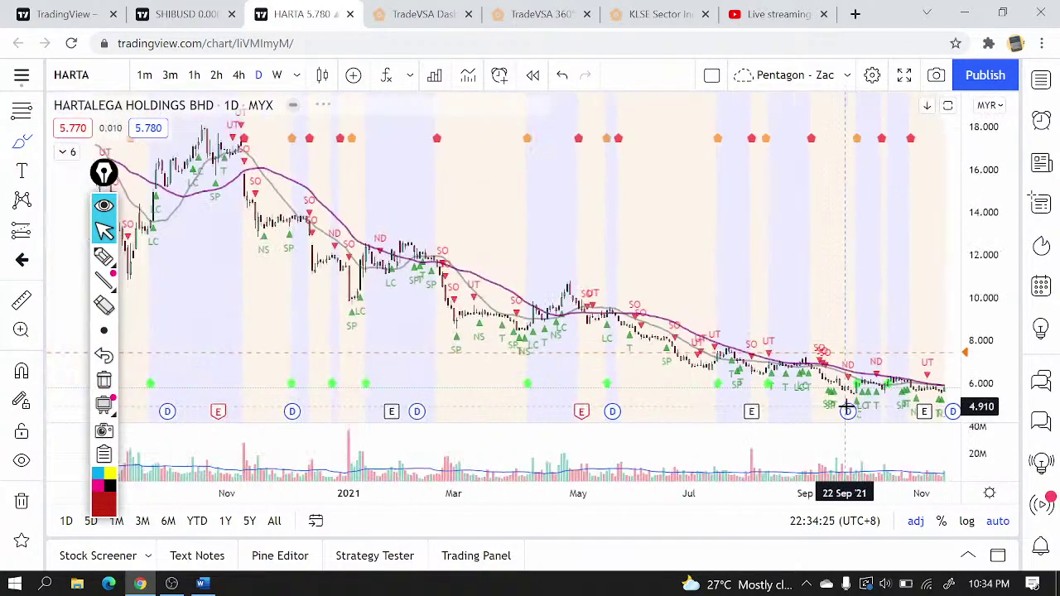
scroll(846, 406, down, 5)
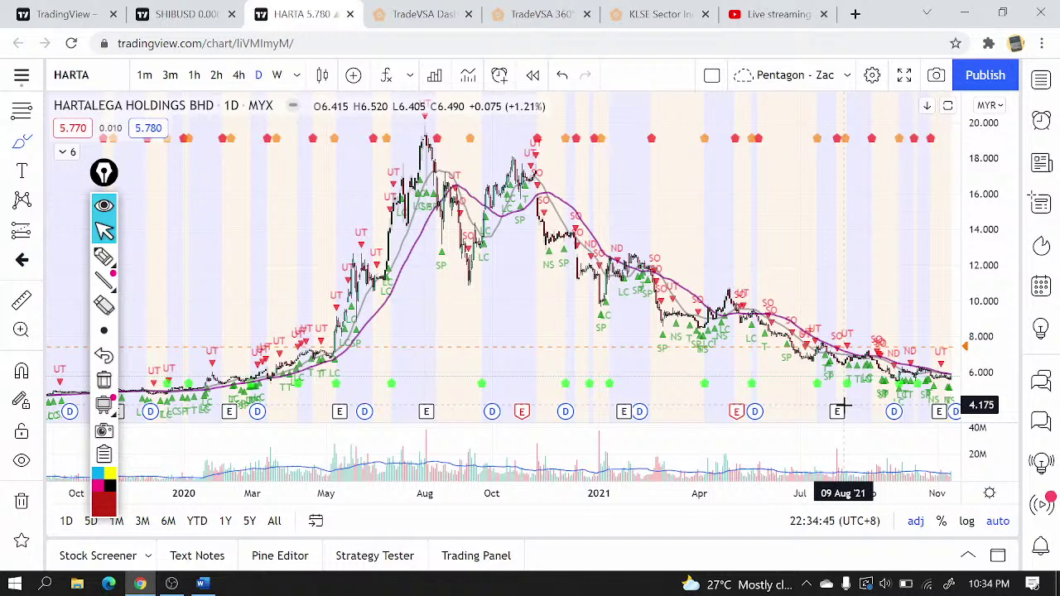
scroll(839, 406, up, 5)
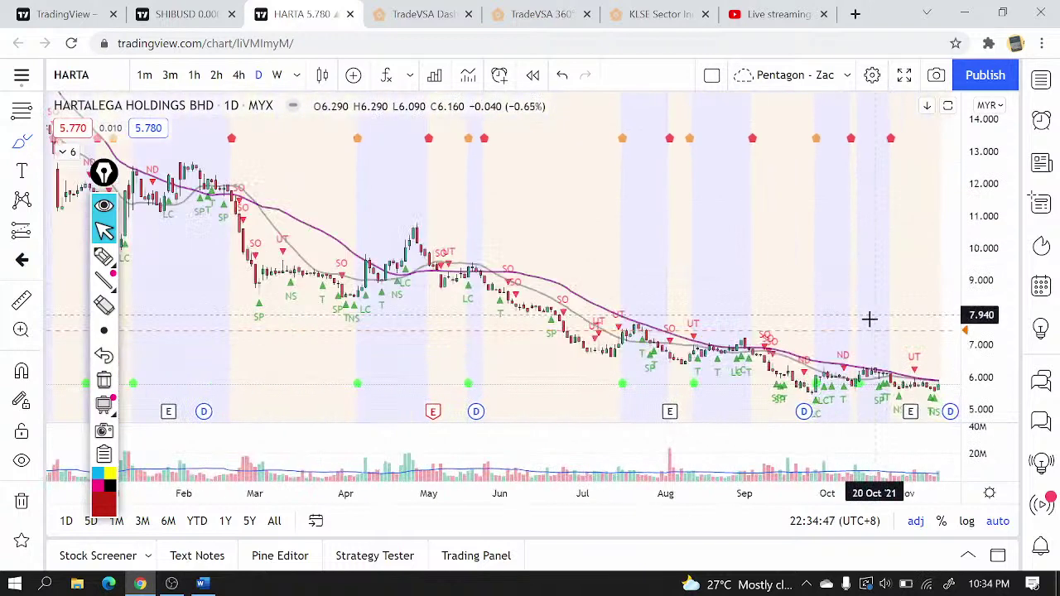
scroll(878, 396, down, 2)
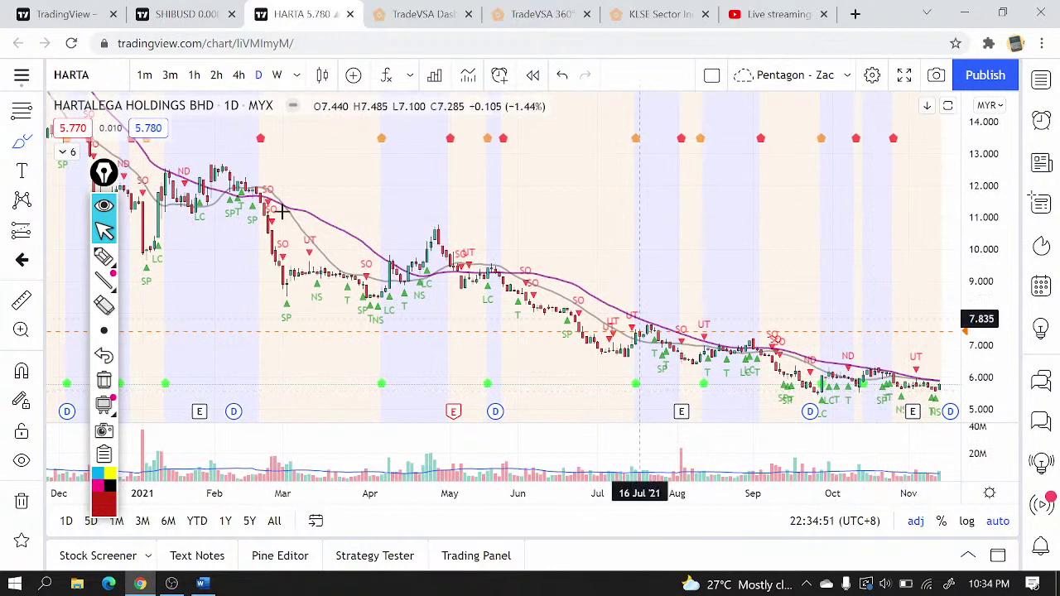
scroll(40, 148, up, 2)
- Draw a dashed horizontal line along HARTA's March–April 2021 lows, and brush circles around nearby NS signals plus an arrow tracing the decline to October
click(22, 142)
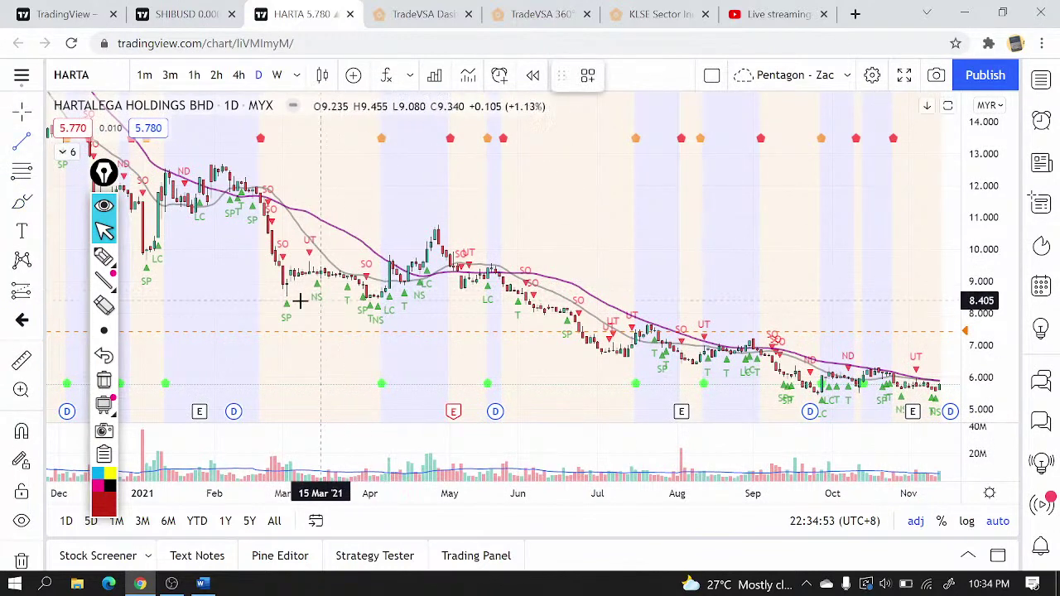
drag(253, 293, 438, 293)
click(431, 331)
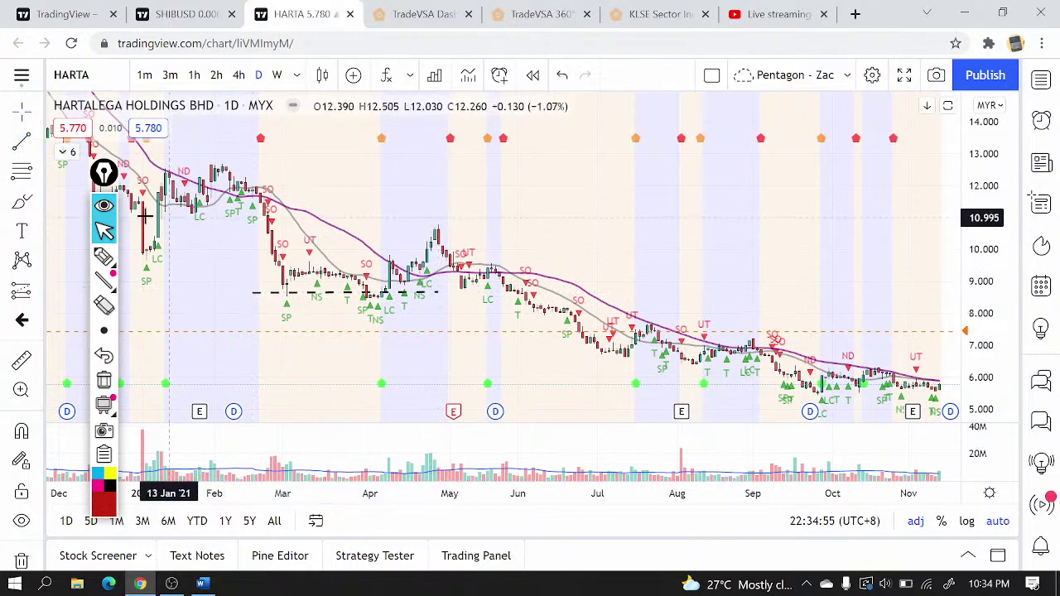
click(37, 207)
mouse_move(296, 263)
mouse_down()
mouse_move(330, 262)
mouse_move(420, 329)
mouse_move(464, 232)
mouse_move(912, 393)
mouse_move(887, 379)
mouse_move(842, 401)
mouse_up()
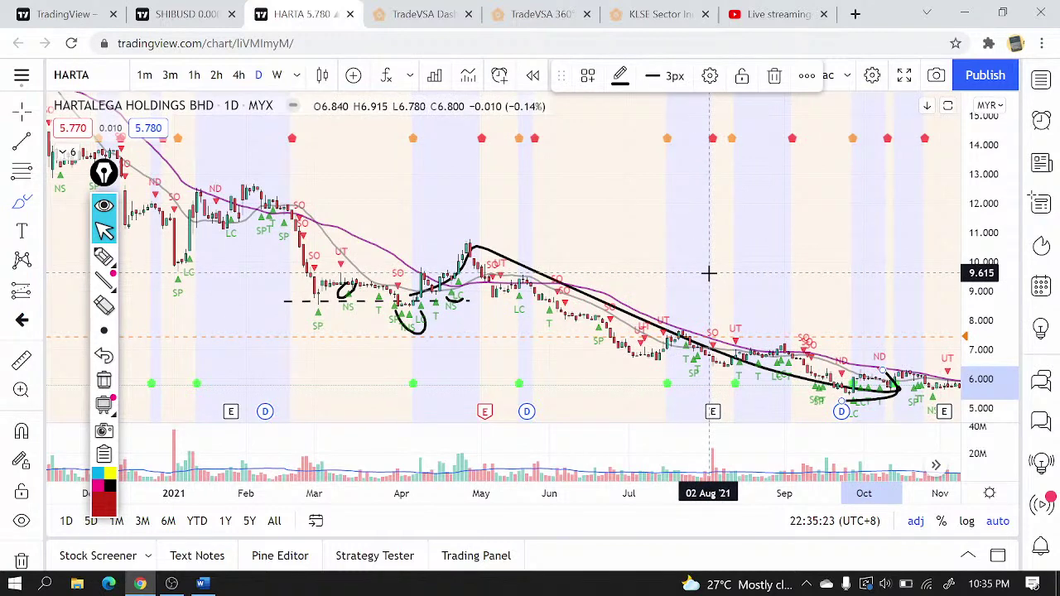
- Load the ARTRONIQ (Artroniq Berhad, MYX) daily chart and bring its most recent bars into view
text(ARTRONI)
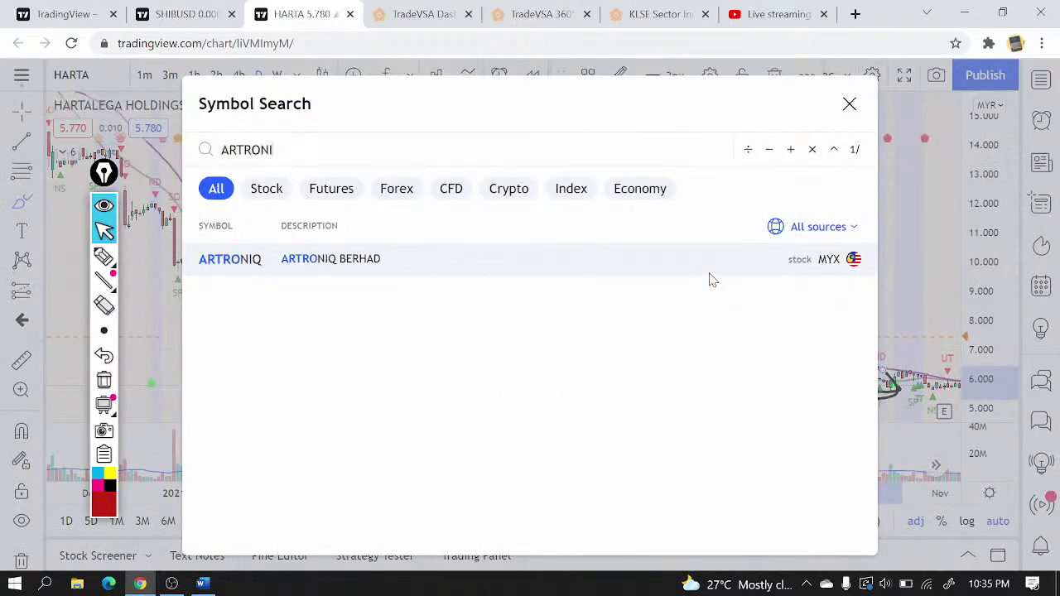
text(Q)
click(382, 267)
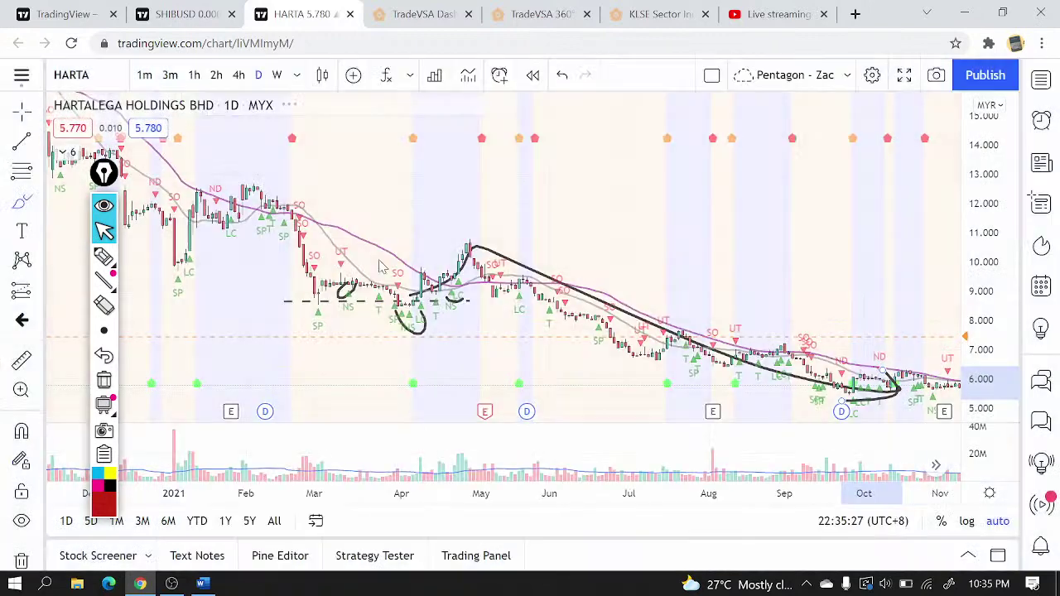
click(944, 466)
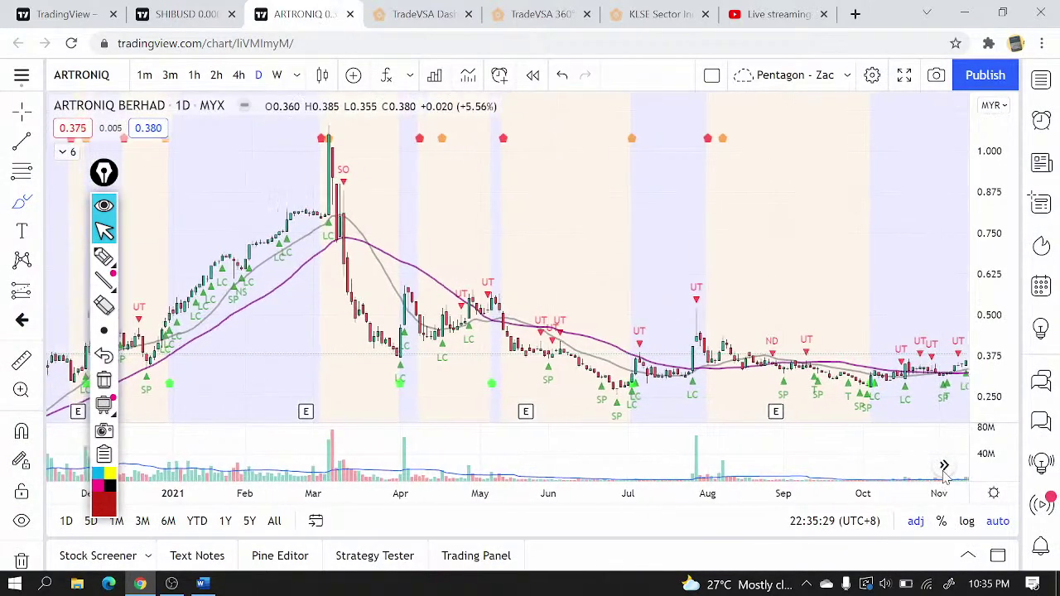
scroll(858, 356, down, 1)
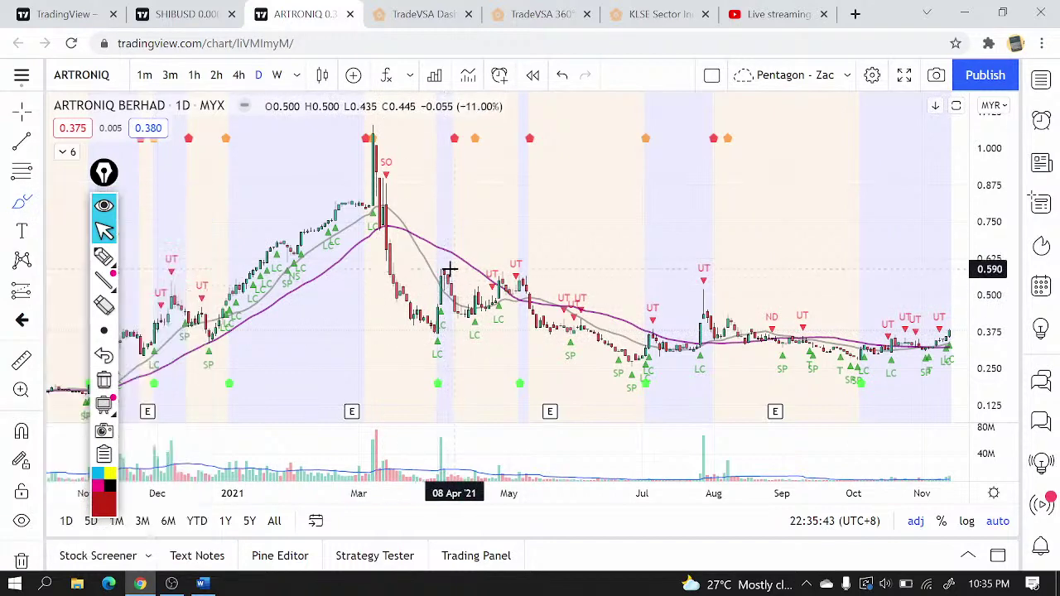
- Brush circles around ARTRONIQ's early April and late July 2021 jumps, and draw a roughly horizontal line from April to November
drag(448, 268, 468, 301)
mouse_move(701, 310)
mouse_down()
mouse_move(675, 362)
mouse_move(721, 330)
mouse_up()
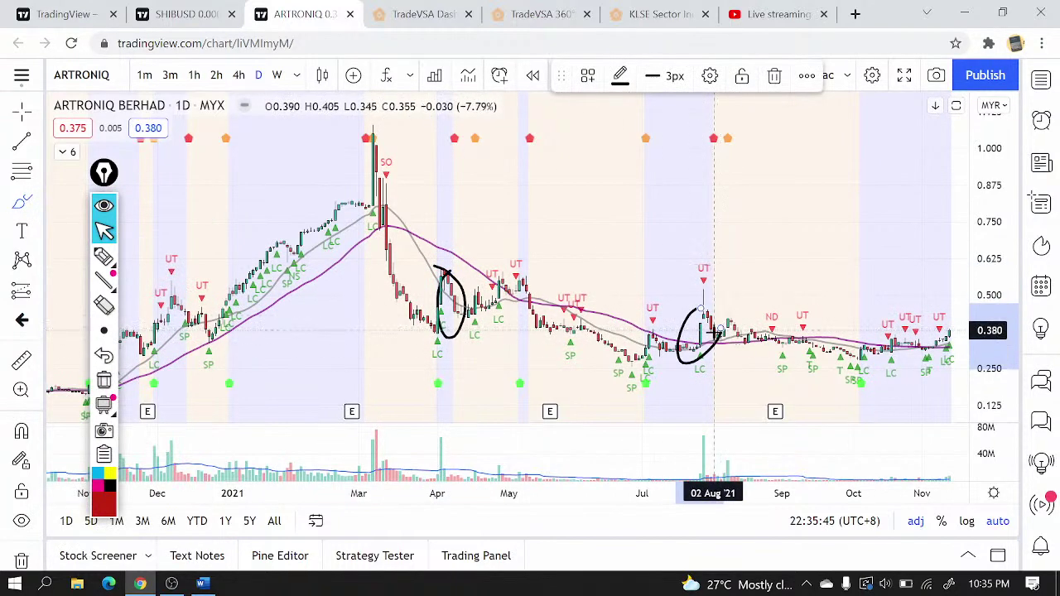
drag(431, 339, 947, 338)
- Load the SEEHUP (See Hup Consolidated, MYX) daily chart, and circle its latest November 2021 candle and the September–October cluster of T and NS signals
text(SEE)
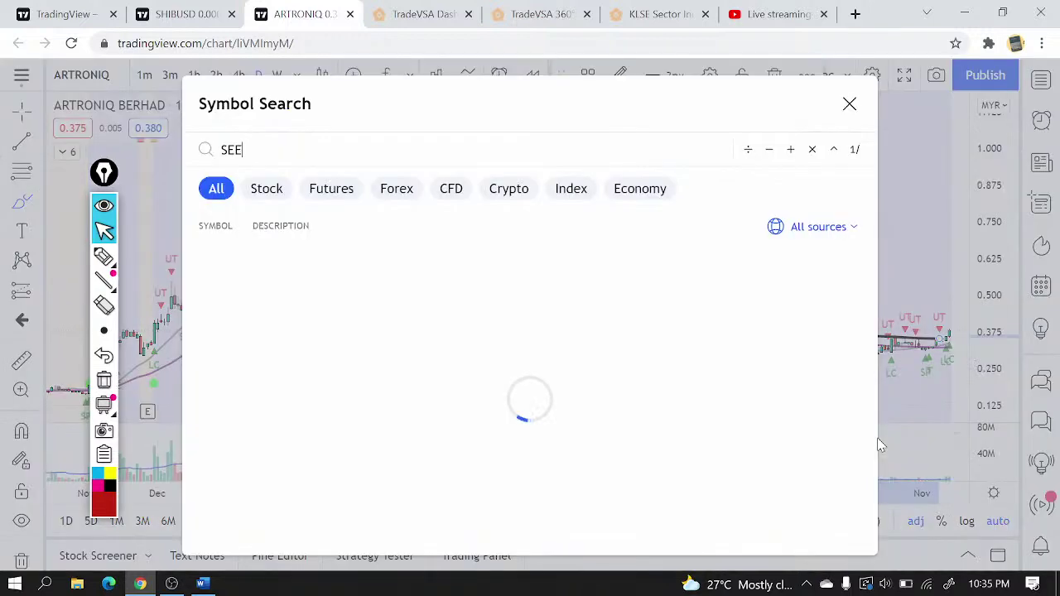
text(HUP)
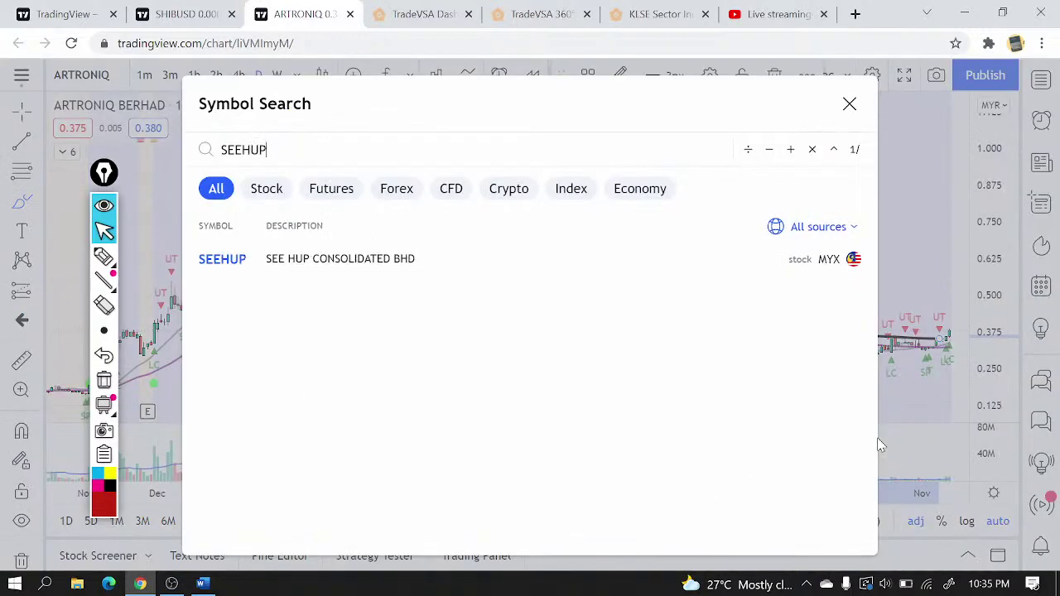
click(307, 261)
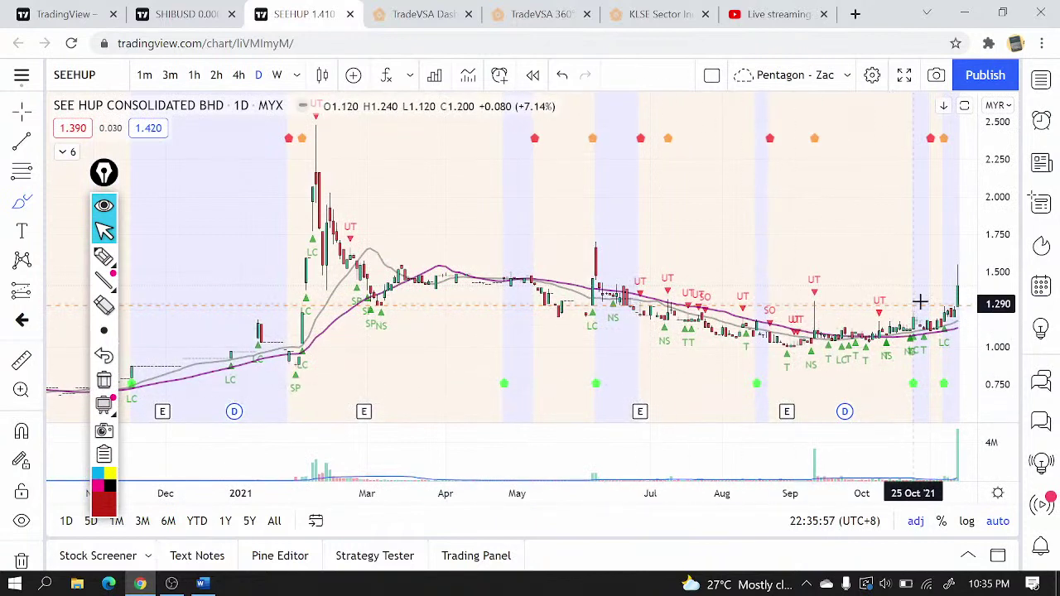
drag(947, 289, 928, 279)
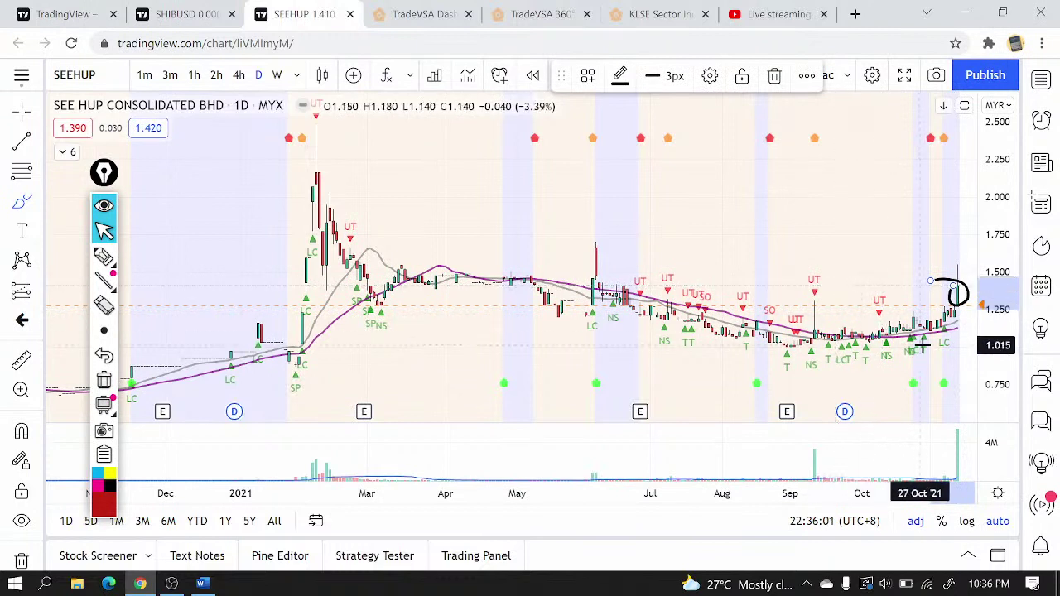
mouse_move(923, 345)
mouse_down()
mouse_move(804, 346)
mouse_move(887, 367)
mouse_move(908, 332)
mouse_up()
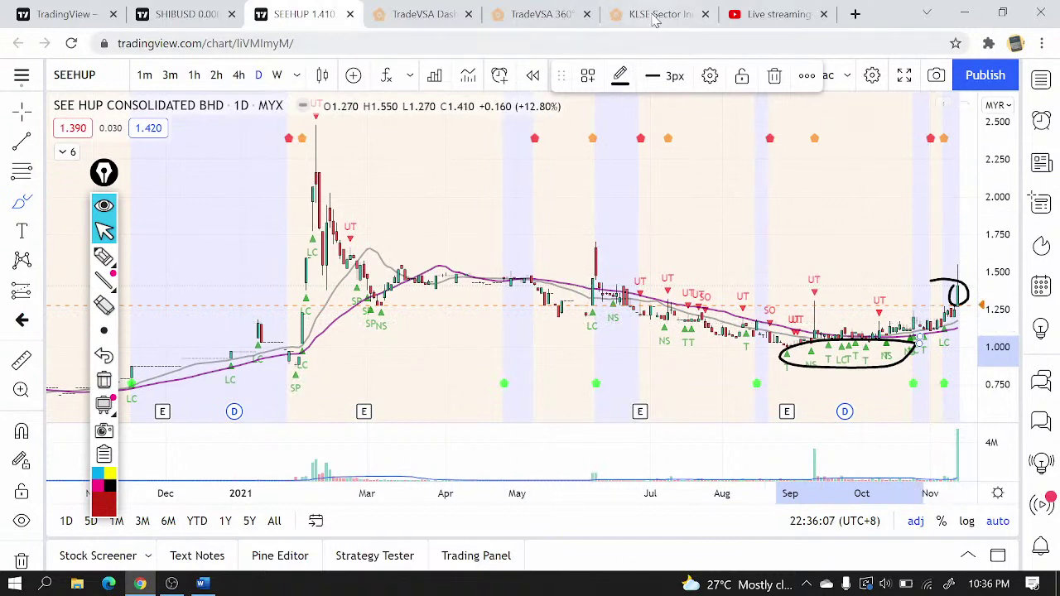
- Review the first page of the Confirmed No Supply screener list for 12th November 2021 on the TradeVSA dashboard
click(421, 14)
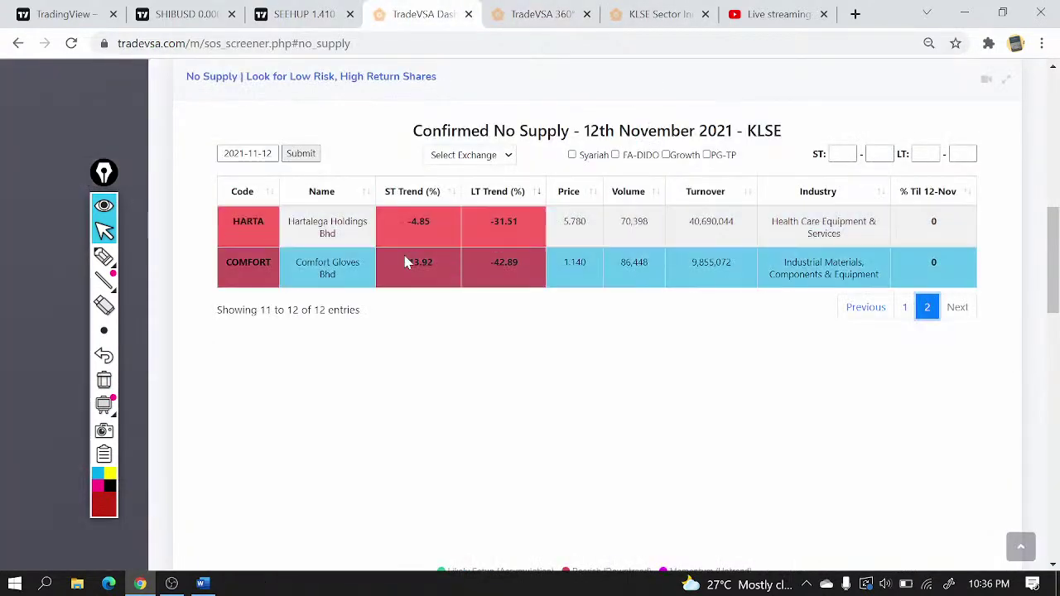
click(906, 307)
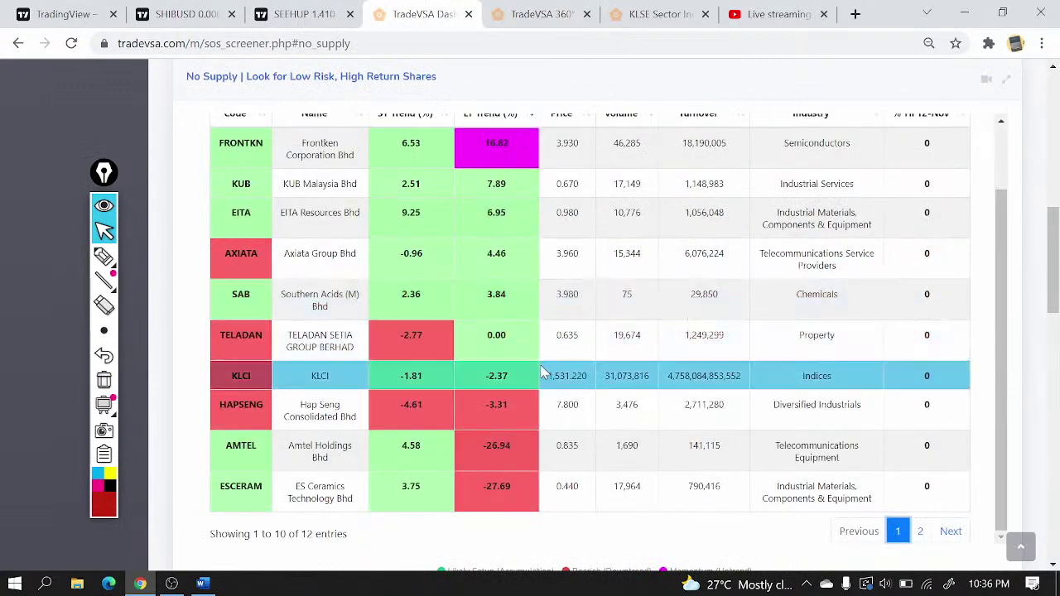
scroll(539, 375, up, 1)
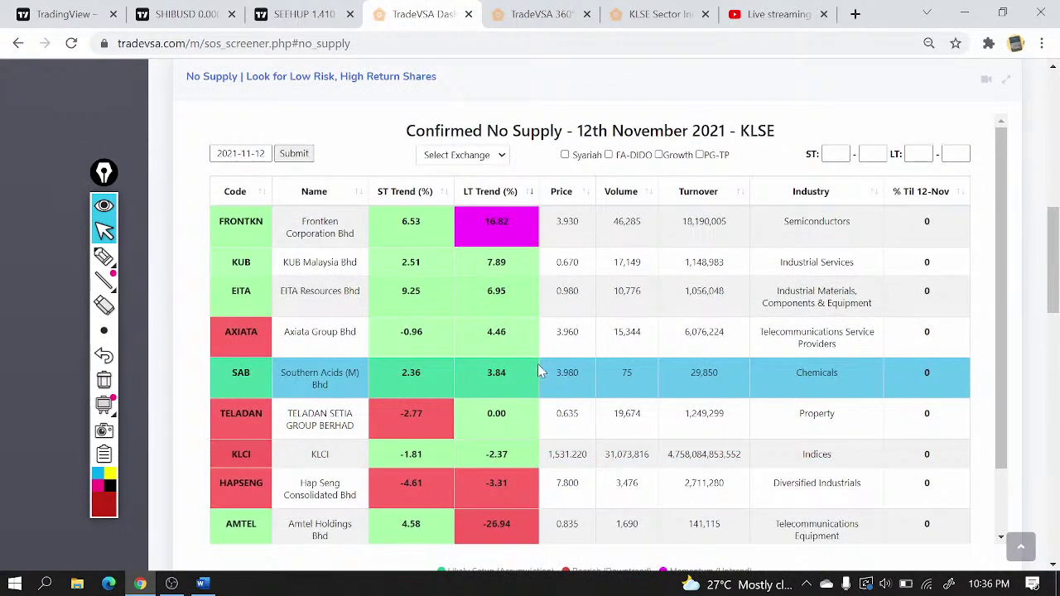
scroll(538, 374, down, 1)
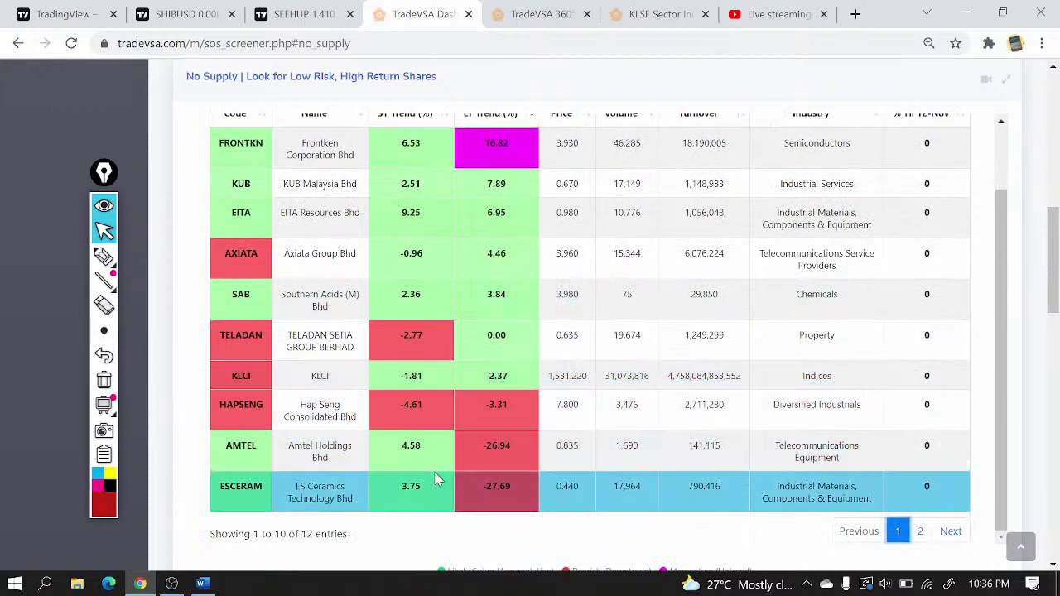
scroll(438, 456, up, 1)
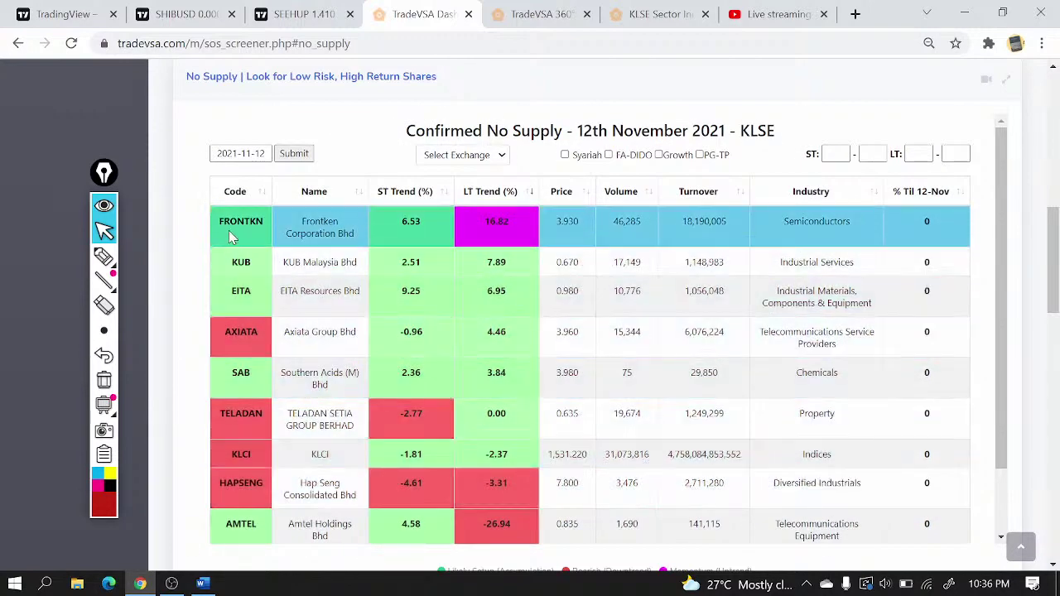
- Switch to TradingView and load the daily chart of Frontken Corporation Bhd (FRONTKN)
click(290, 10)
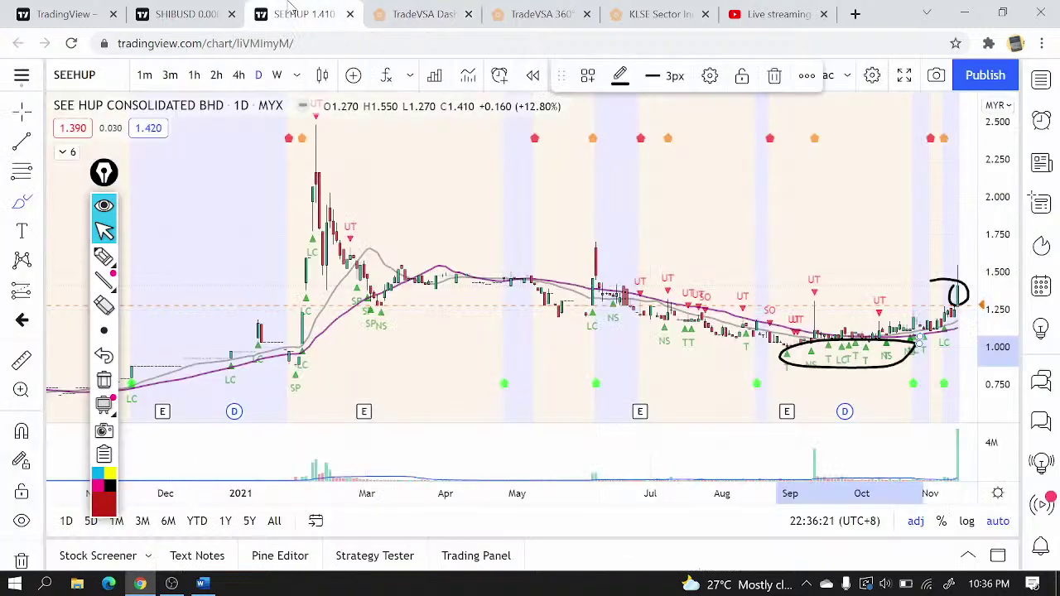
text(FRONTKEN)
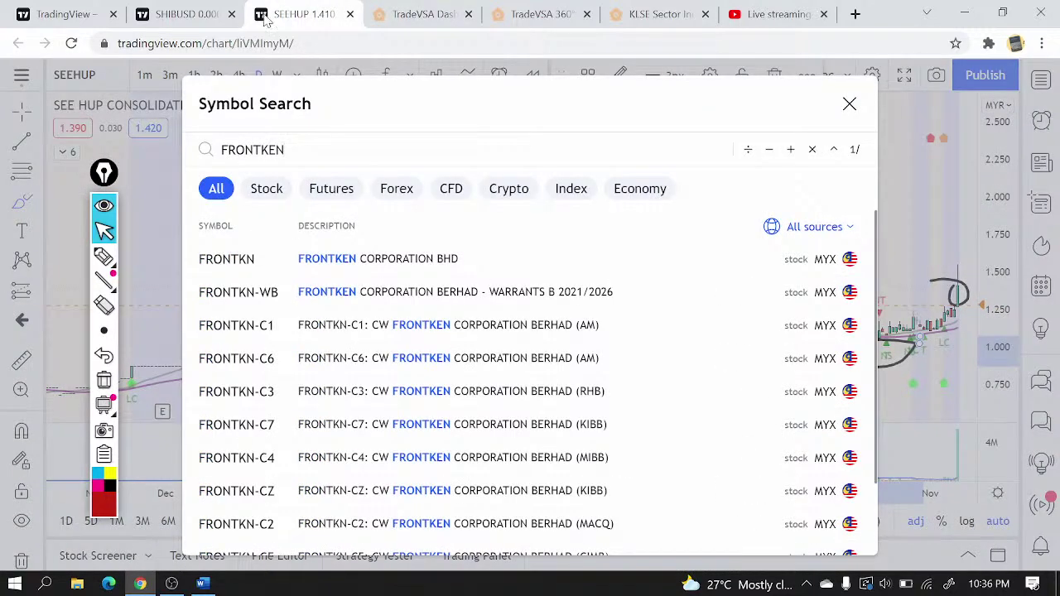
click(408, 259)
- Draw a dashed horizontal trend line on the FRONTKN chart at about 3.725, from early February 2021 to November 2021
click(390, 14)
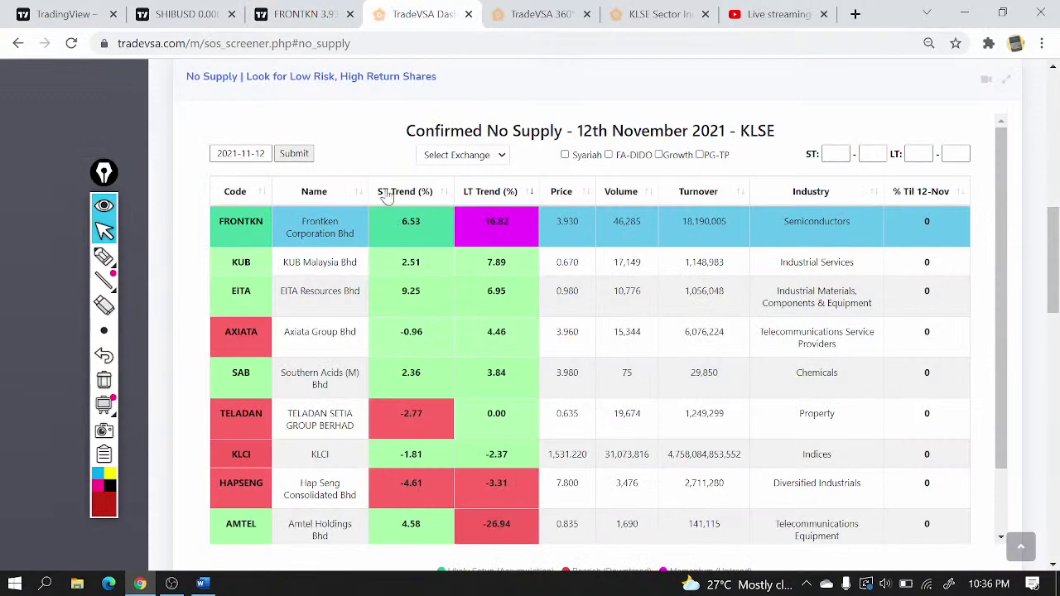
click(298, 14)
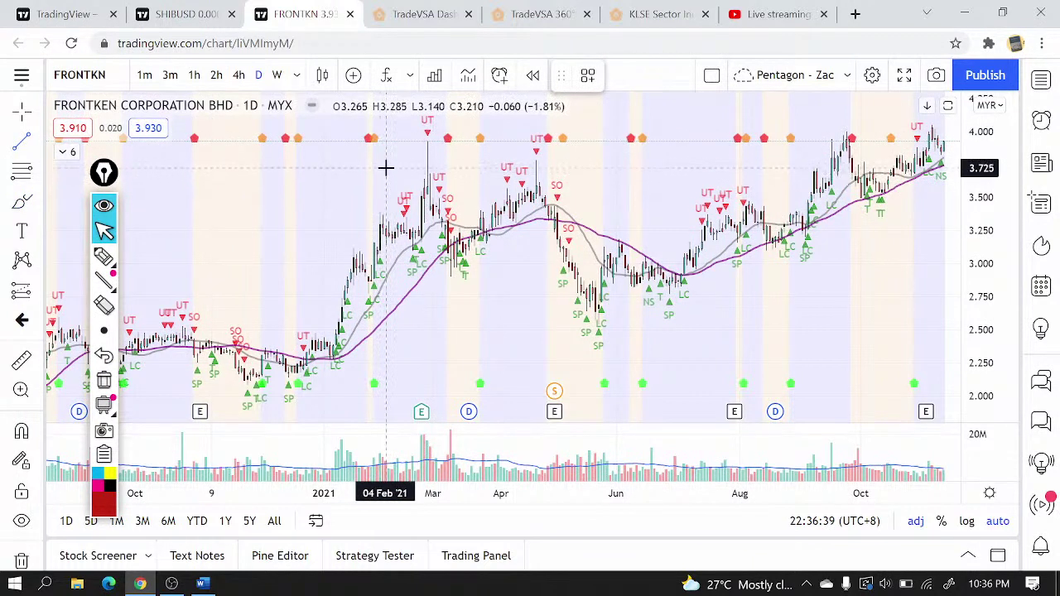
drag(385, 168, 944, 169)
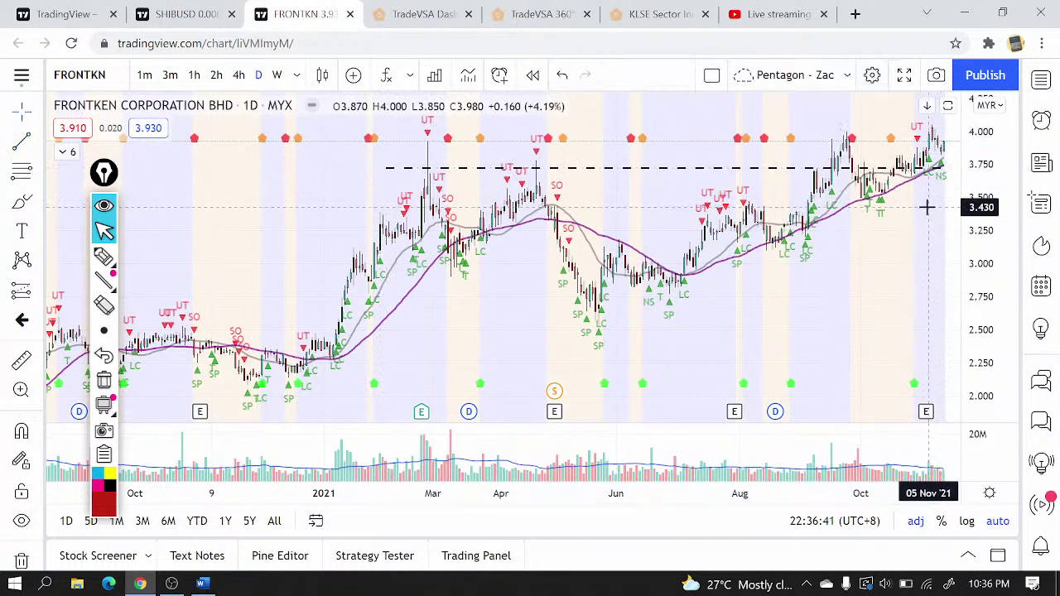
- Examine FRONTKN's recent candles around the dashed line and its weekly chart, ending on the daily timeframe
scroll(944, 219, up, 3)
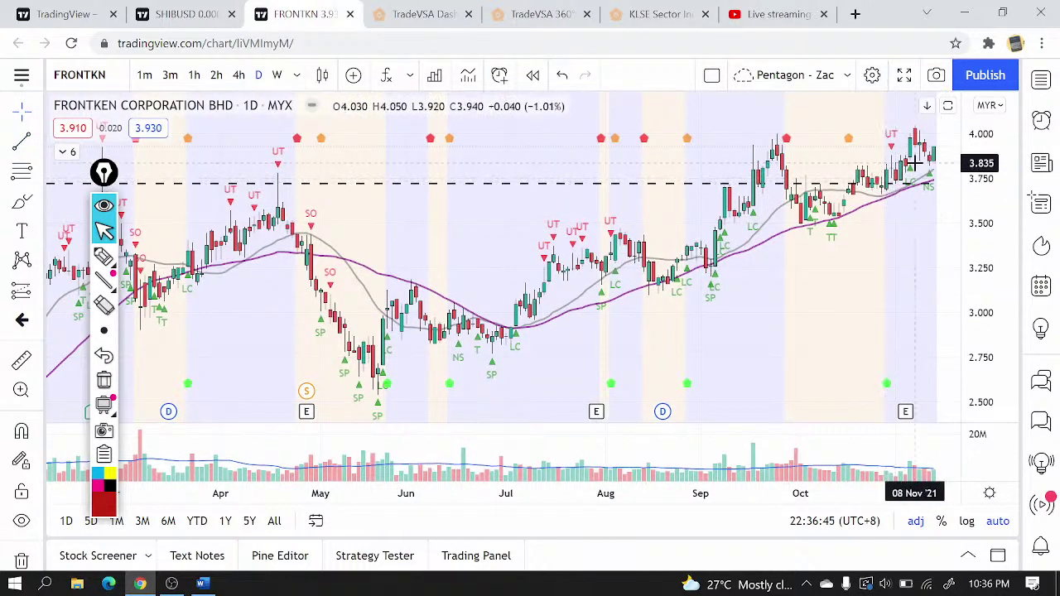
click(277, 75)
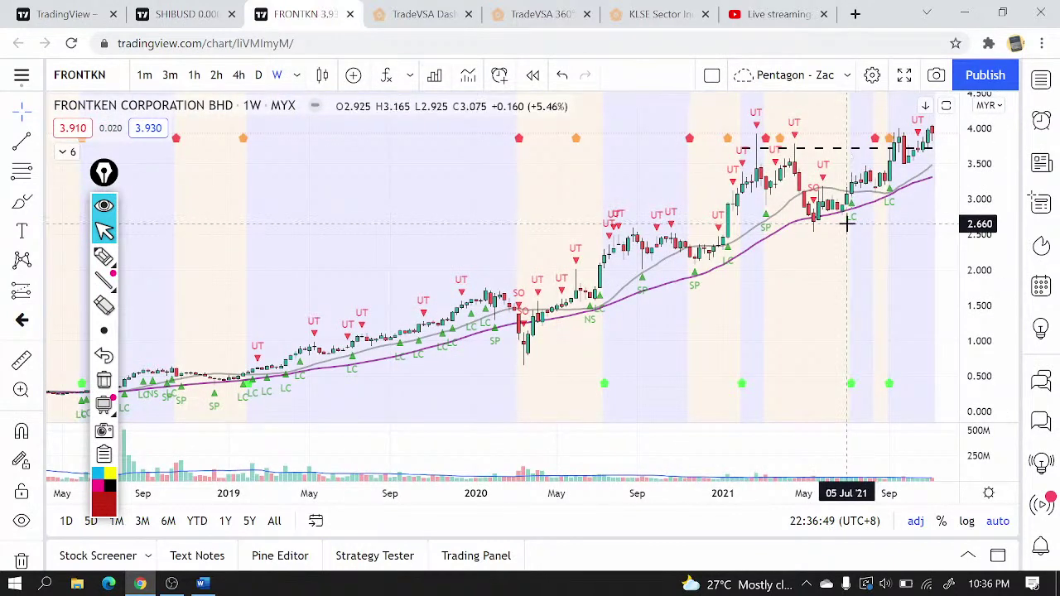
click(258, 75)
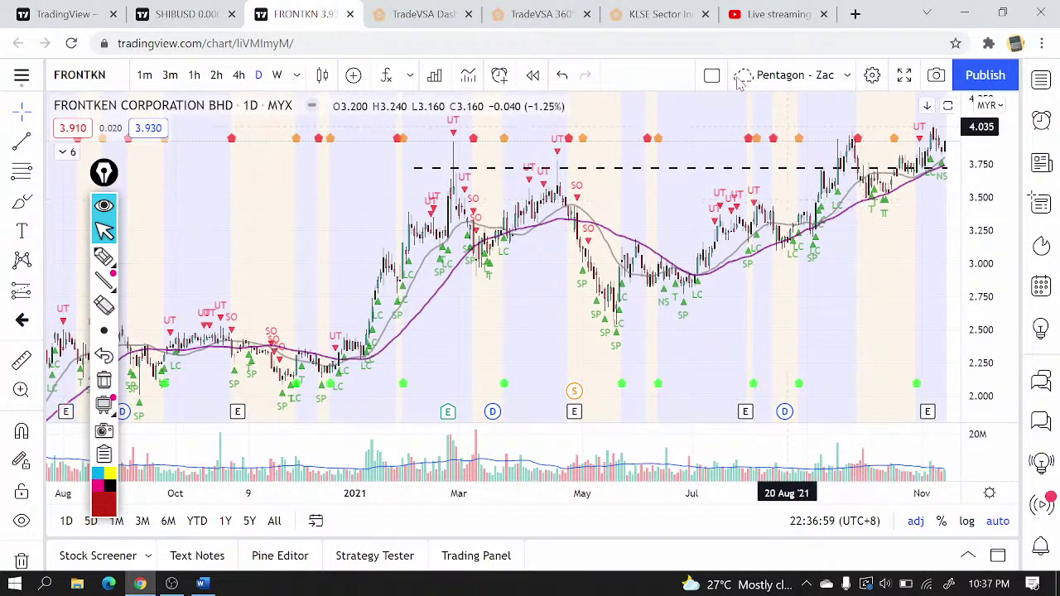
- Check the No Supply screener for the stock after FRONTKN and load the KUB Malaysia Bhd (KUB) chart in TradingView
click(659, 15)
click(534, 14)
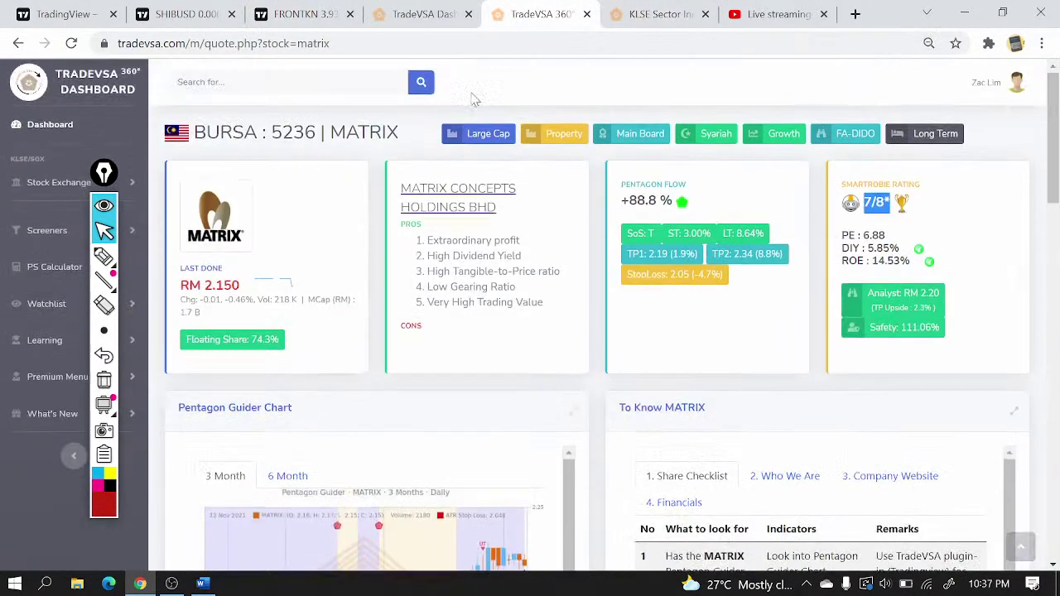
click(423, 14)
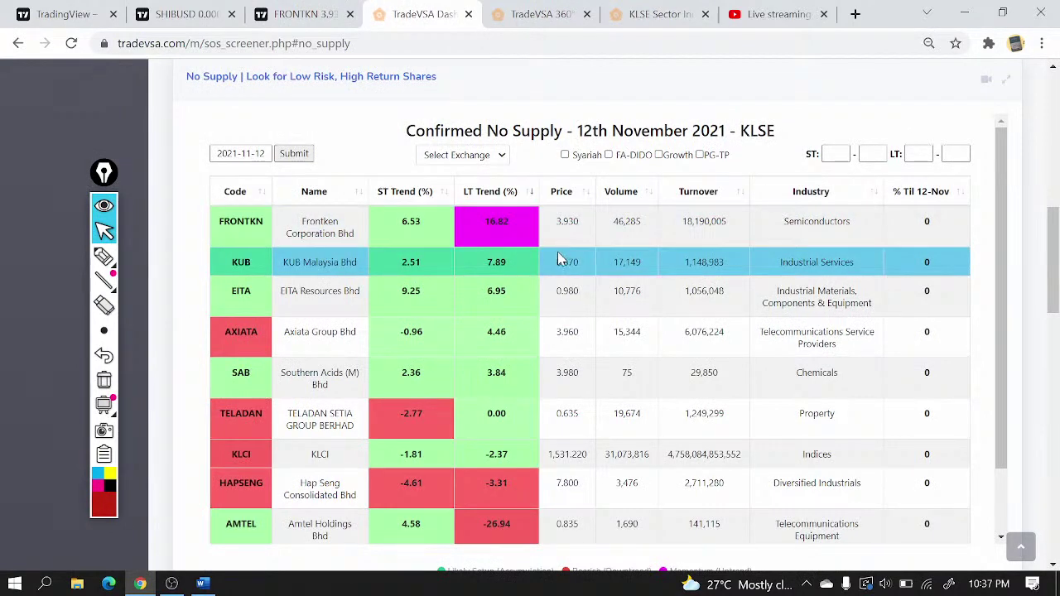
click(306, 8)
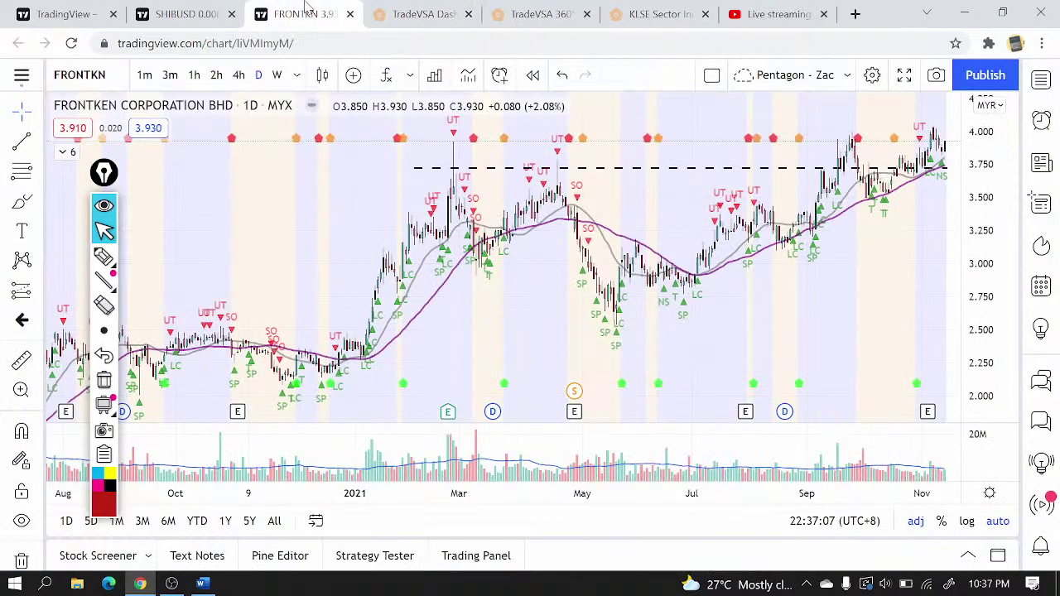
text(KUB)
click(335, 267)
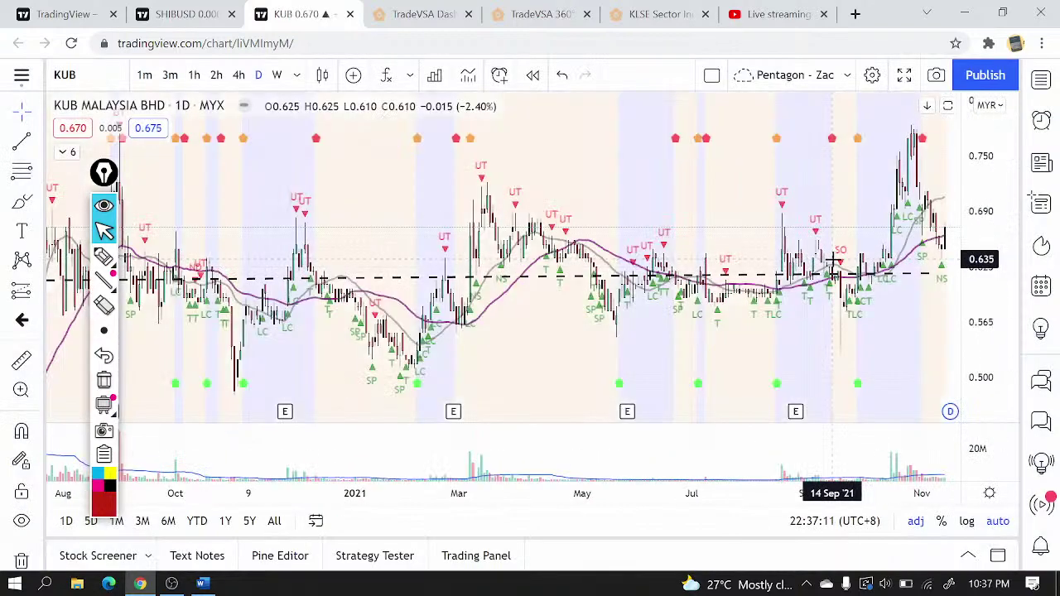
- Draw a dashed trend line across KUB's highs at about 0.74, from the July 2020 peak to November 2021
scroll(831, 263, up, 3)
scroll(828, 263, down, 5)
scroll(828, 263, up, 3)
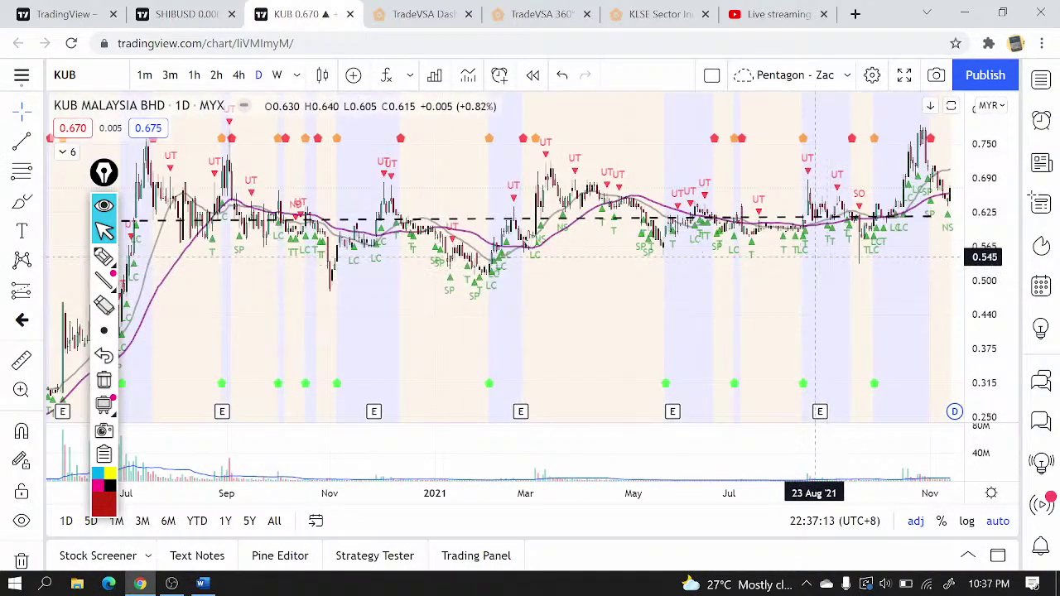
key(alt+t)
click(134, 150)
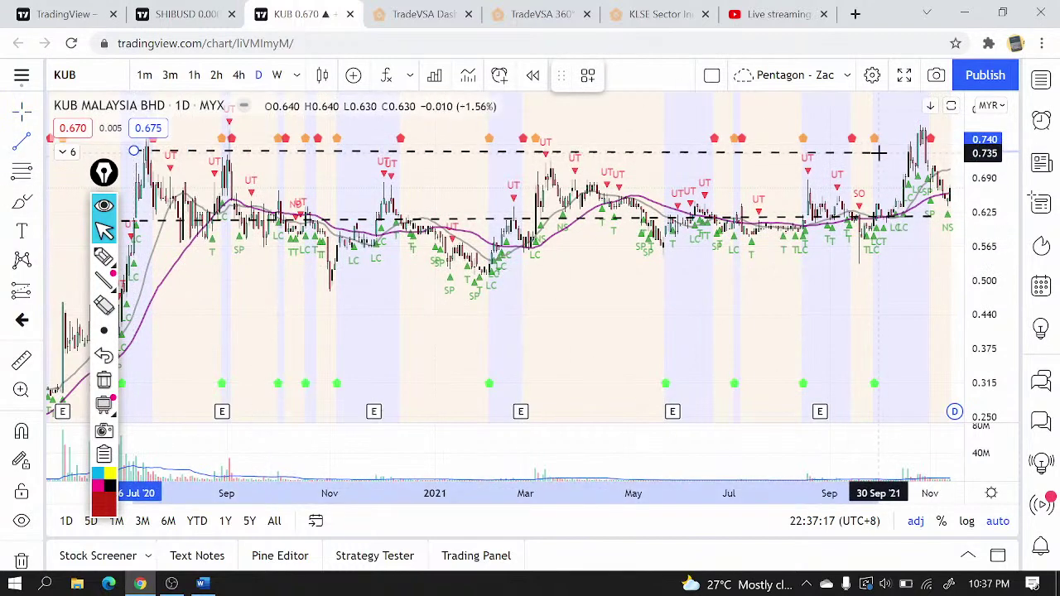
click(955, 148)
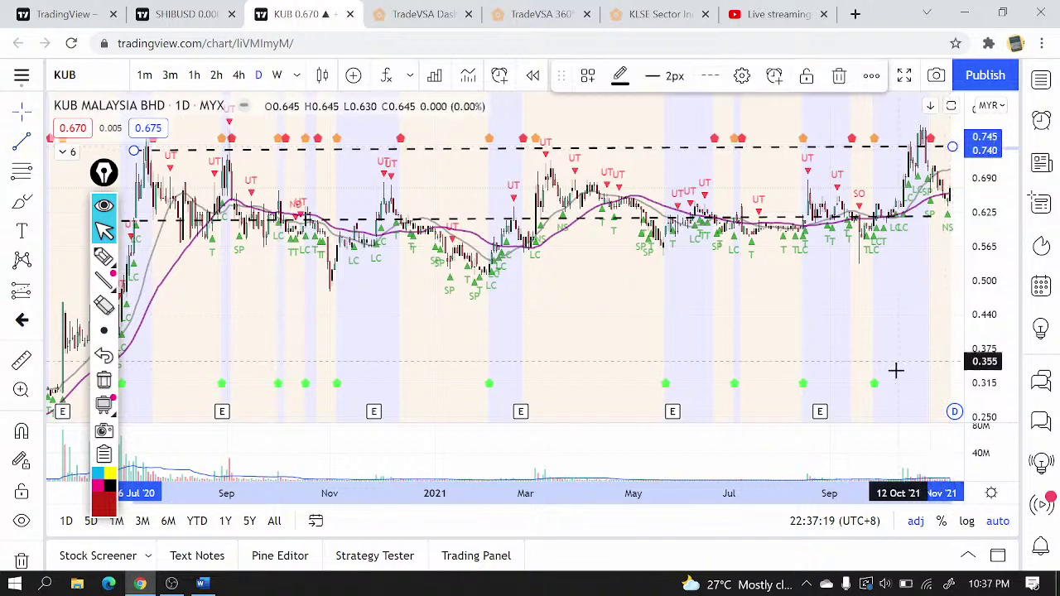
- Examine KUB's price action against the dashed lines on the daily and weekly charts, ending on the daily timeframe
scroll(895, 369, up, 2)
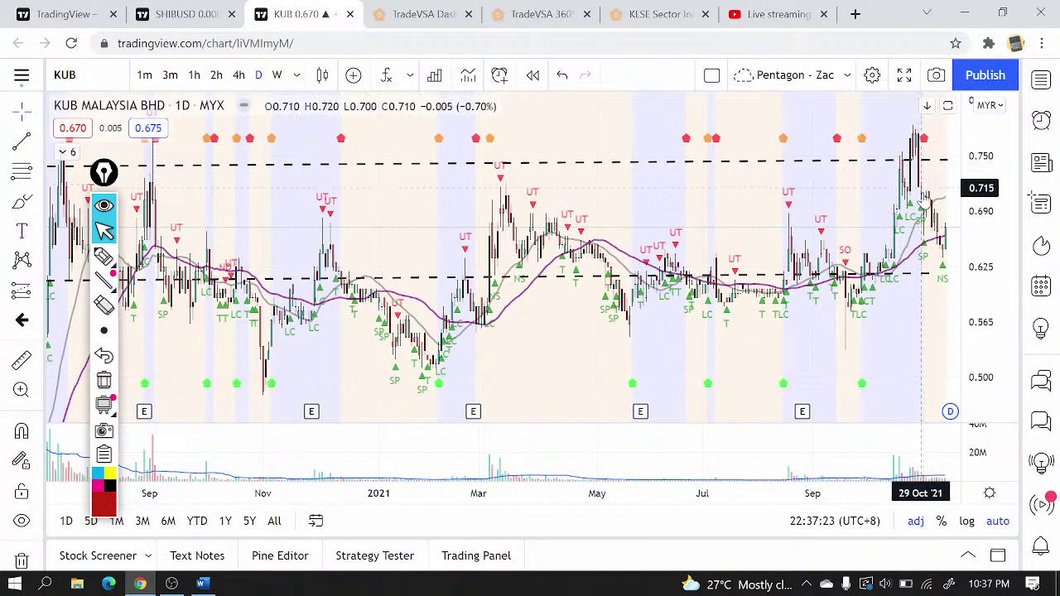
scroll(936, 247, down, 1)
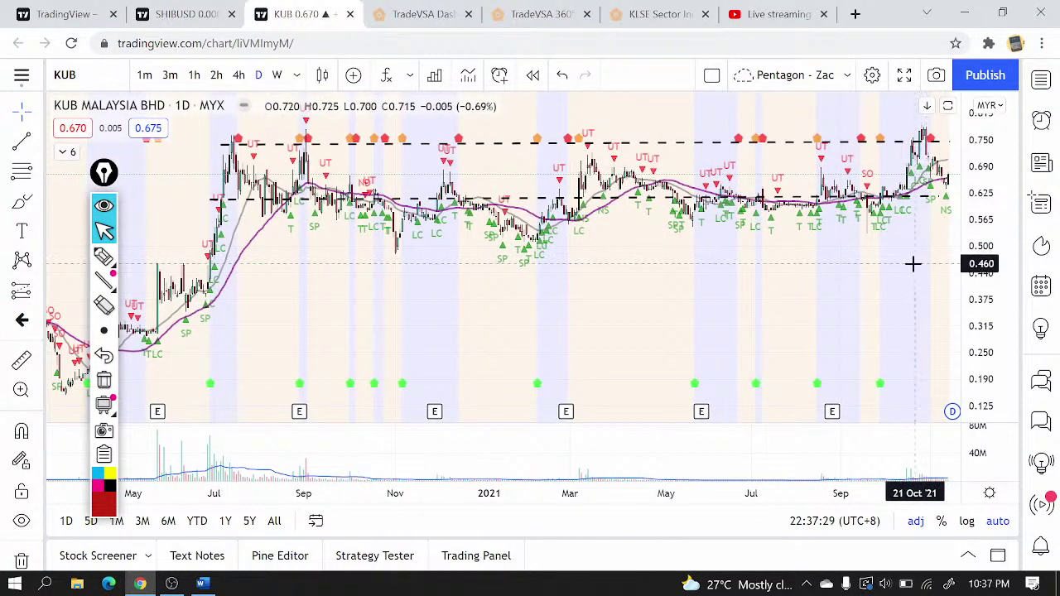
click(277, 75)
scroll(757, 332, up, 3)
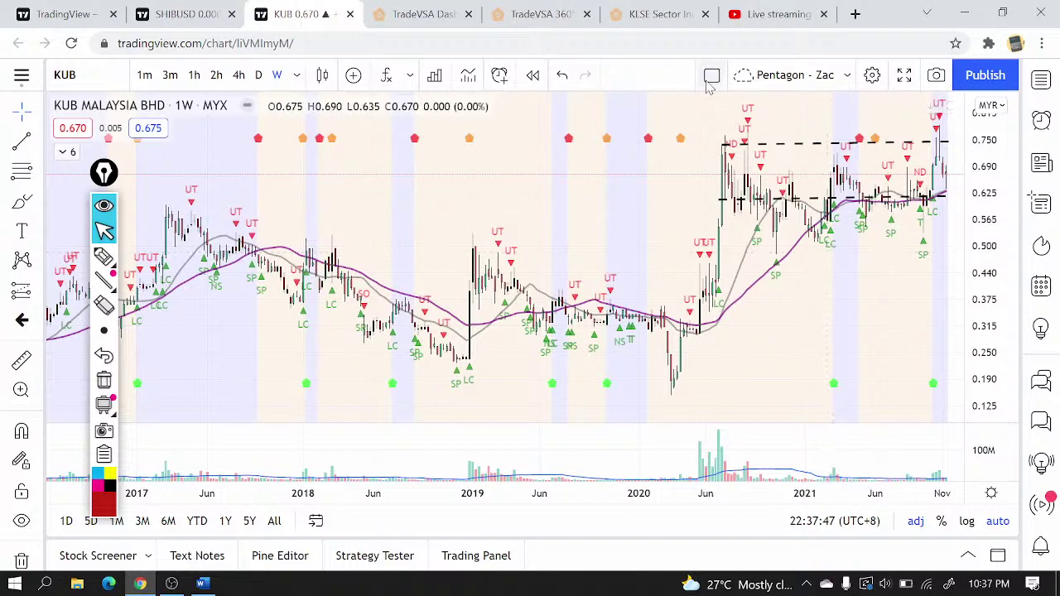
click(258, 75)
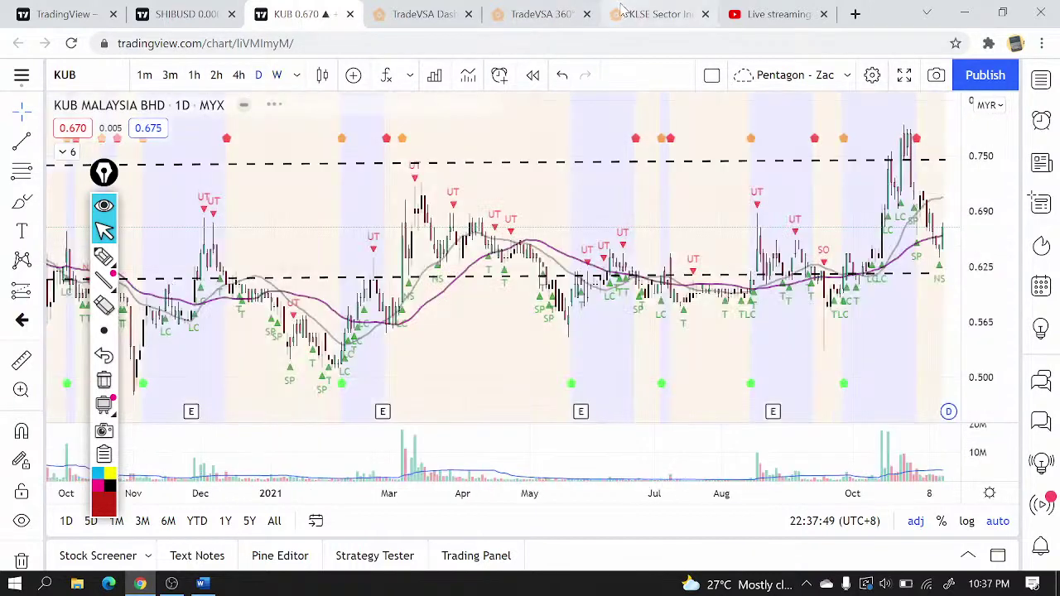
- Return to the No Supply screener for the stock after KUB and load the EITA Resources Berhad (EITA) chart in TradingView
click(658, 14)
click(520, 10)
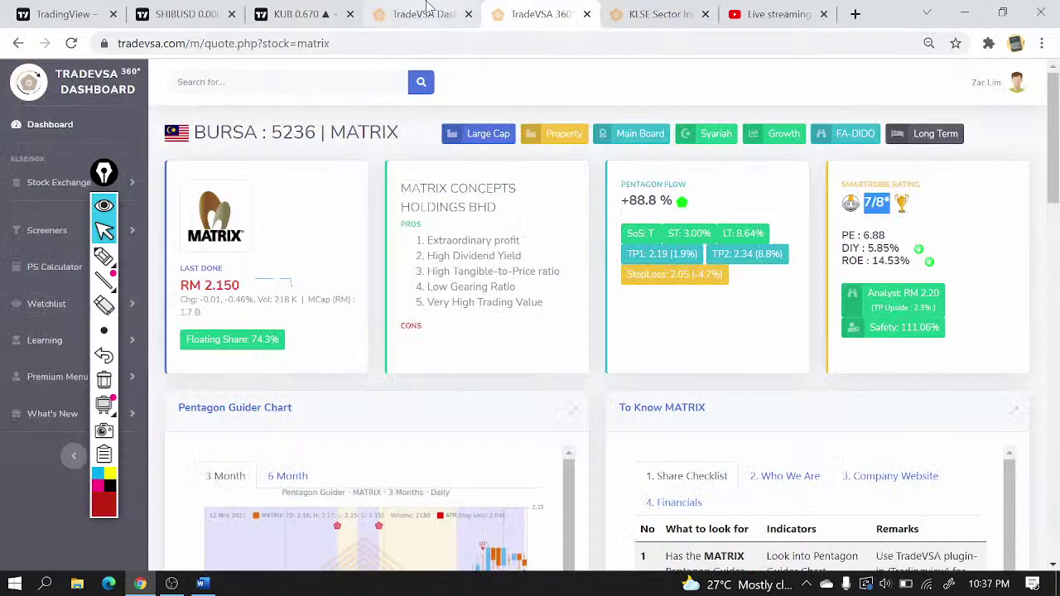
key(ctrl+Page_Up)
drag(230, 291, 291, 292)
click(270, 14)
text(E)
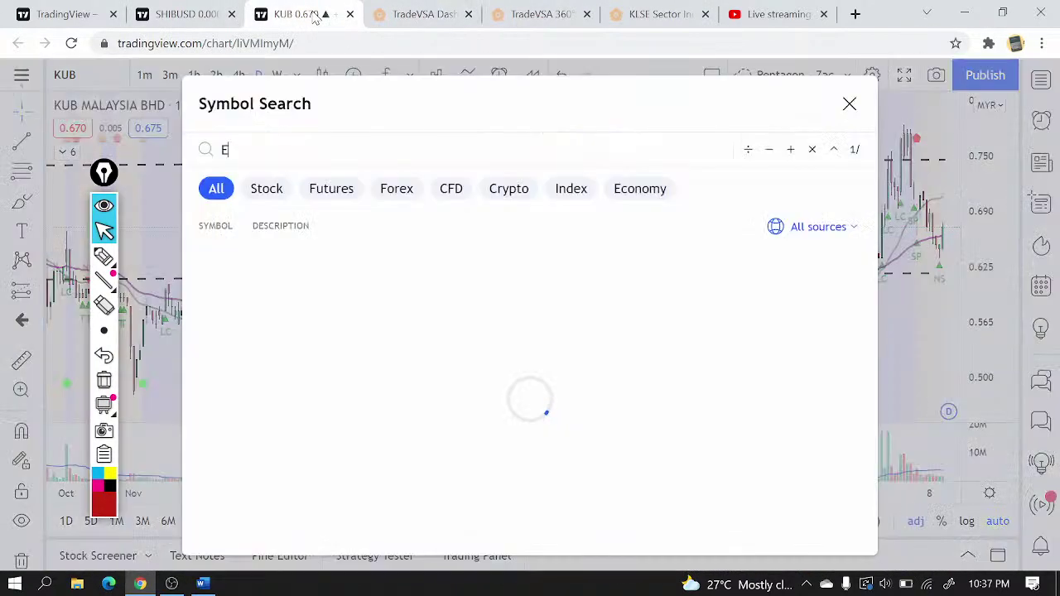
text(ITA)
click(290, 256)
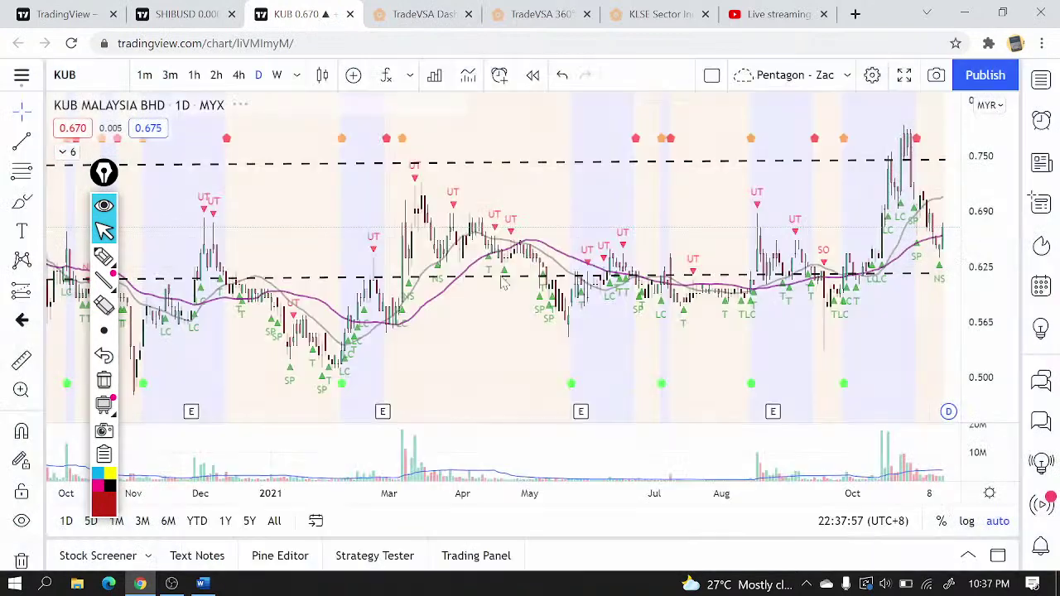
- Brush a curve over EITA's rise and fall from late 2020 to March 2021, and circle the April 2021 rally
scroll(754, 294, up, 2)
scroll(558, 329, down, 3)
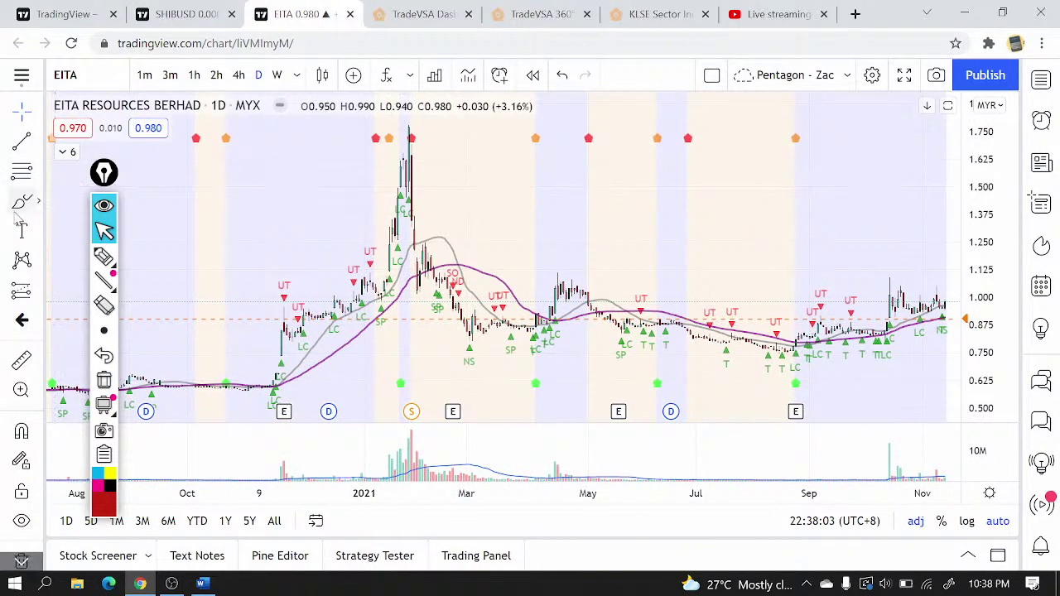
mouse_move(259, 379)
mouse_down()
mouse_move(336, 274)
mouse_move(439, 211)
mouse_move(495, 319)
mouse_up()
mouse_move(556, 281)
mouse_down()
mouse_move(585, 307)
mouse_move(559, 282)
mouse_up()
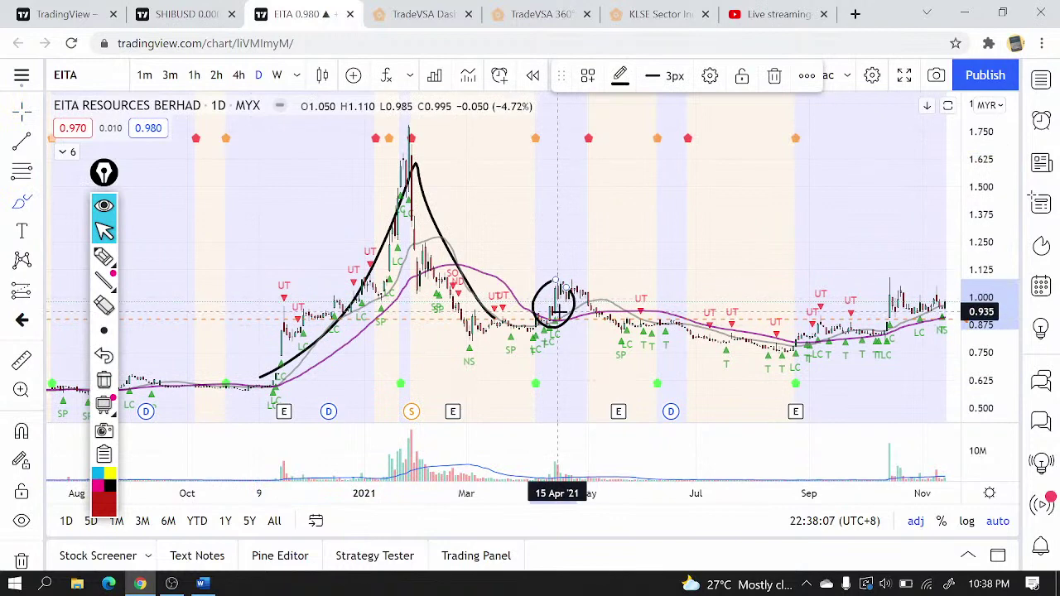
- Brush a curve along EITA's decline and recovery from late April to early October 2021, and circle the mid-October candles
scroll(543, 313, up, 2)
mouse_move(492, 294)
mouse_down()
mouse_move(674, 345)
mouse_move(746, 351)
mouse_move(857, 323)
mouse_up()
scroll(857, 323, up, 1)
scroll(858, 323, up, 2)
drag(841, 212, 839, 215)
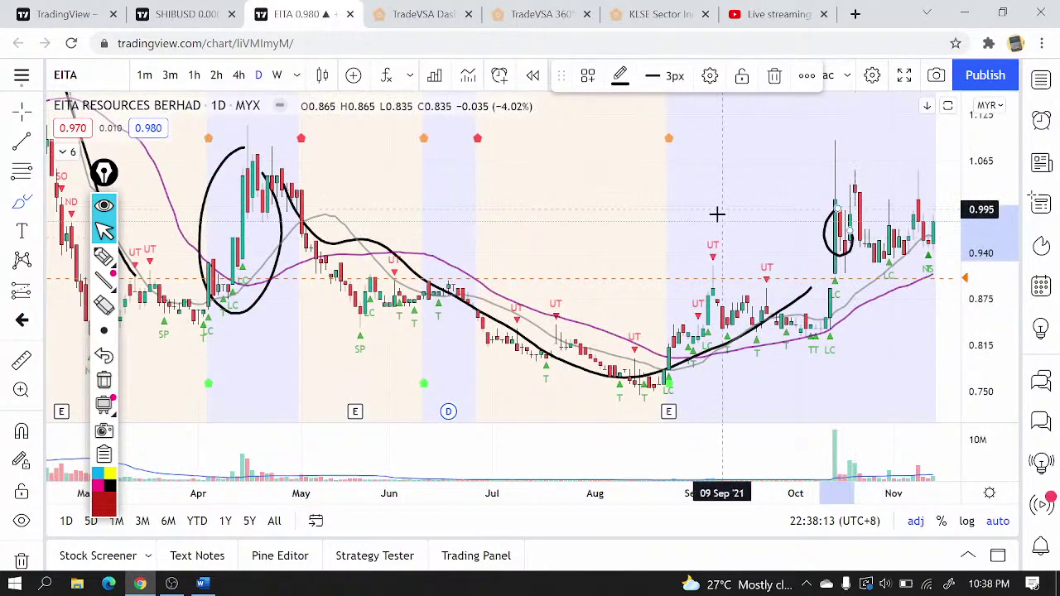
- Brush short arcs above EITA's September candles and two horizontal lines bounding the October–November range, the lower at about 0.91
scroll(678, 269, down, 2)
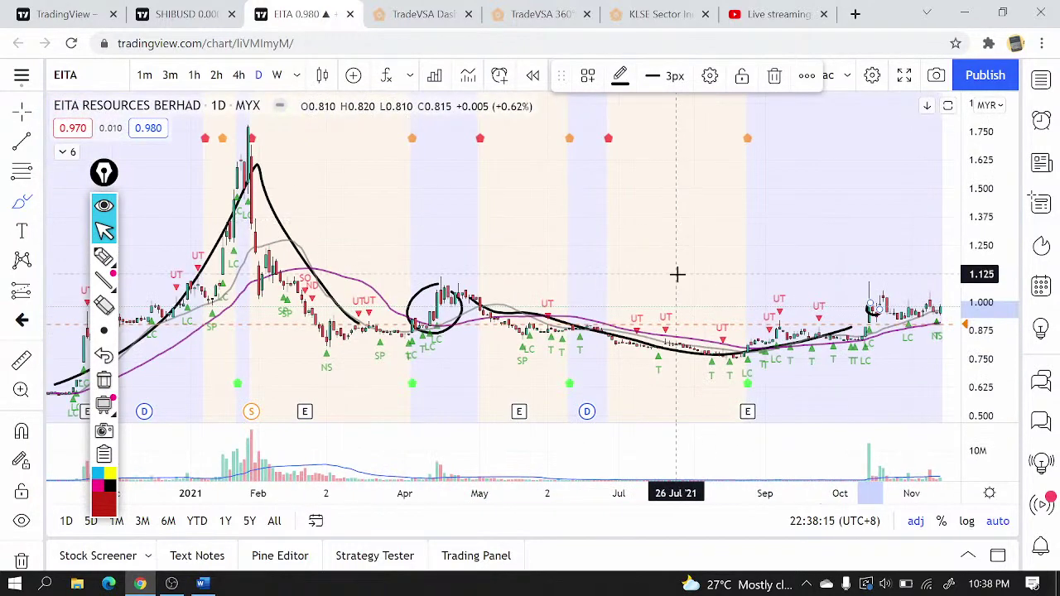
scroll(701, 296, up, 2)
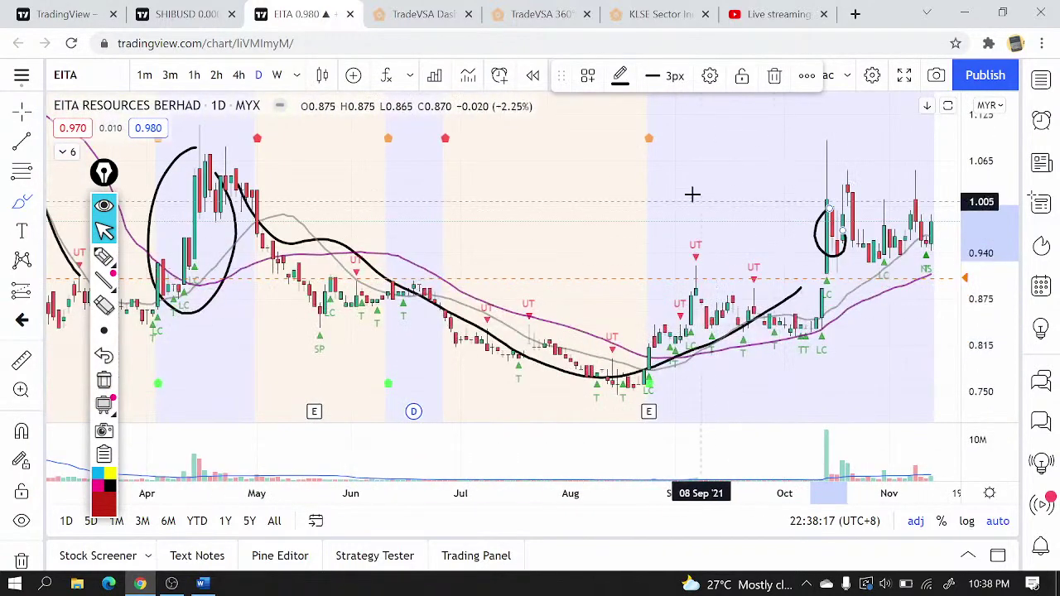
mouse_move(678, 184)
mouse_down()
mouse_move(675, 203)
mouse_move(773, 204)
mouse_move(778, 244)
mouse_up()
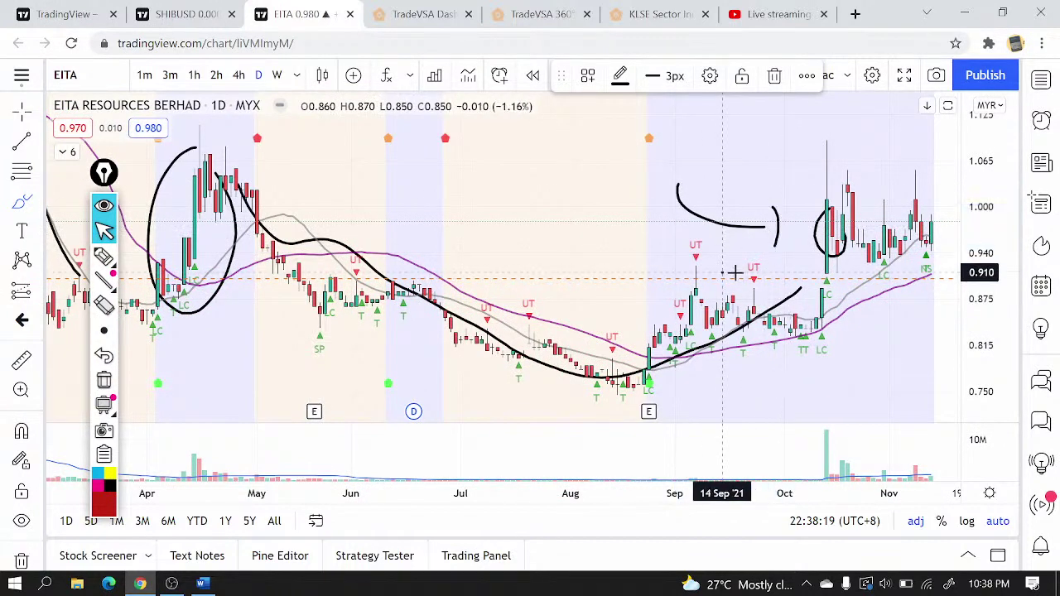
drag(725, 272, 928, 265)
drag(794, 185, 936, 183)
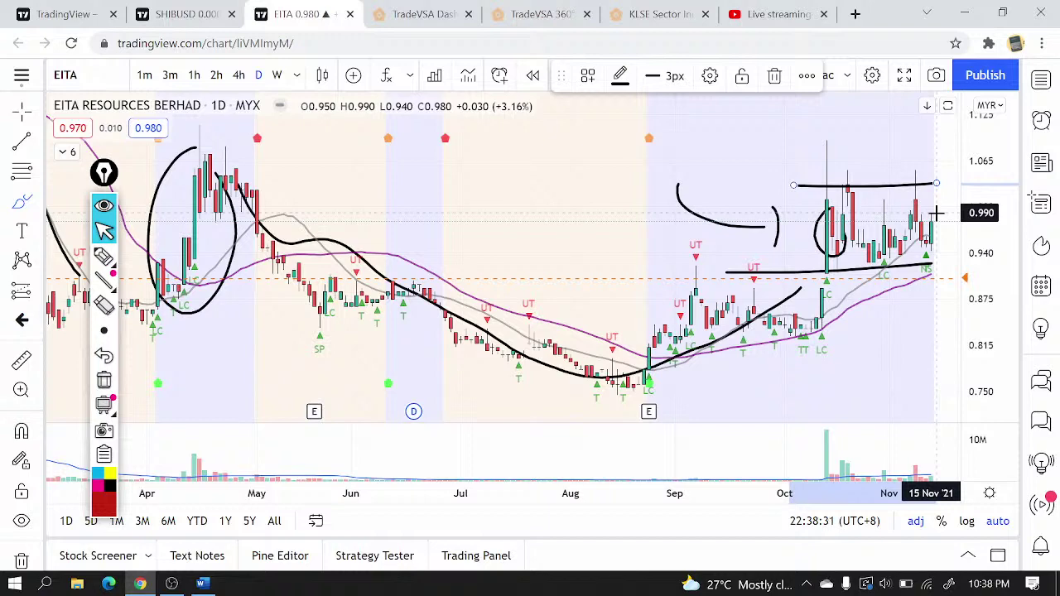
- Check EITA's weekly chart, return to the daily timeframe, and clear all the drawings from the chart
click(277, 76)
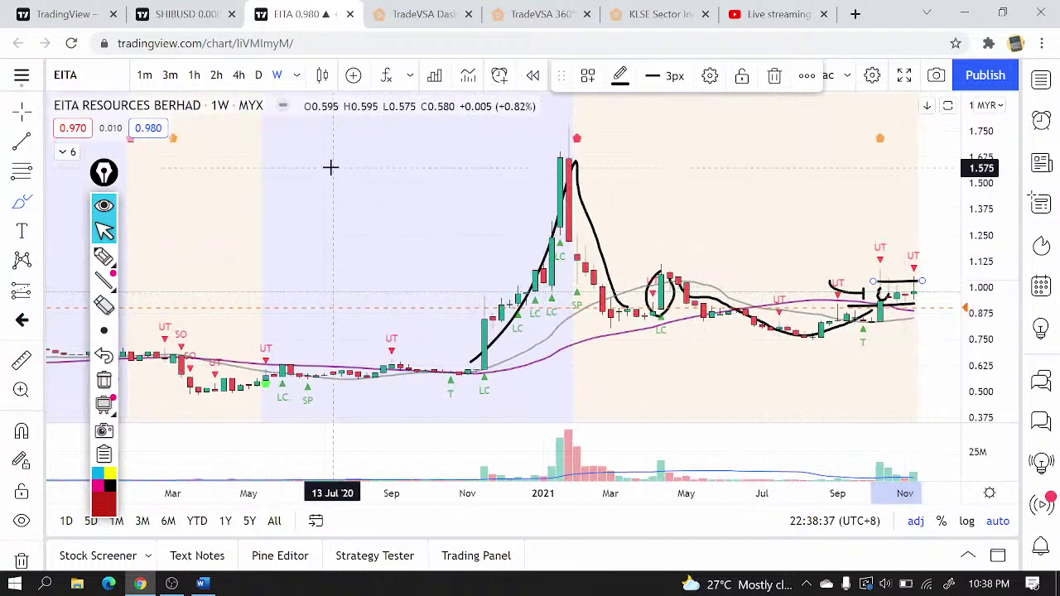
click(259, 75)
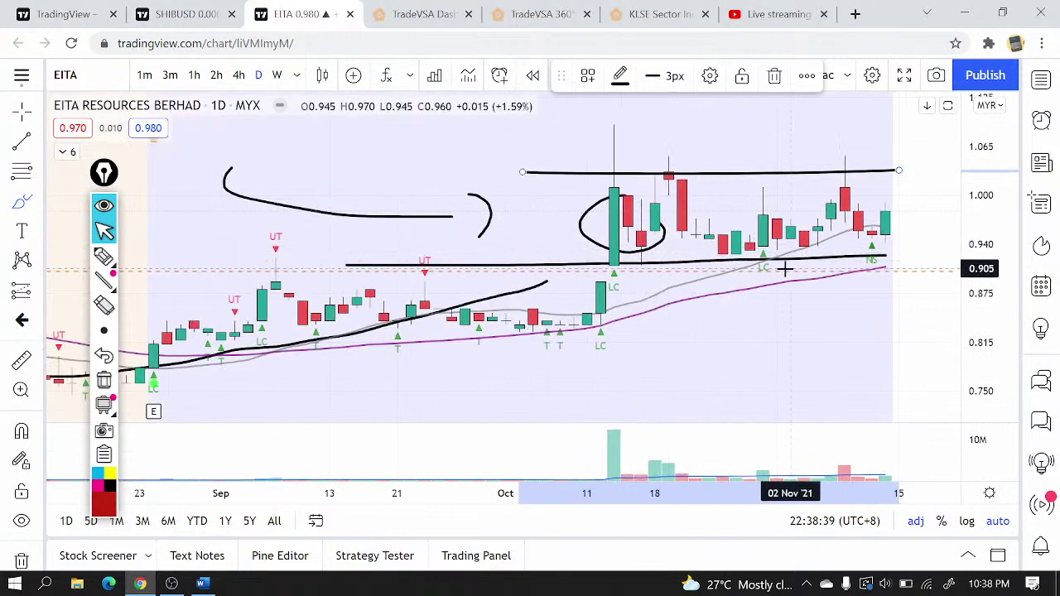
scroll(10, 481, down, 2)
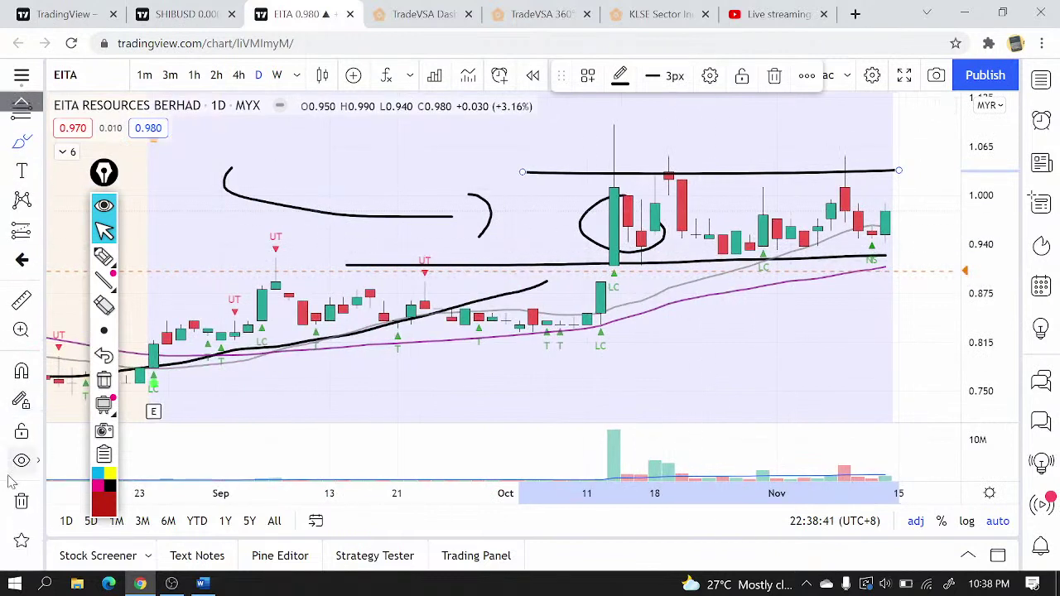
click(103, 379)
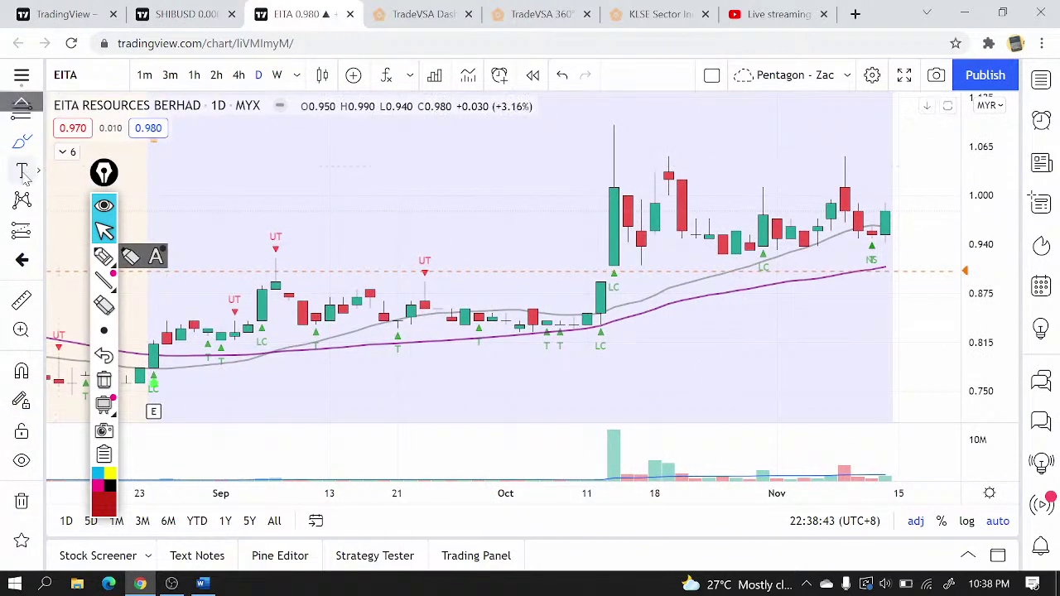
scroll(24, 165, up, 2)
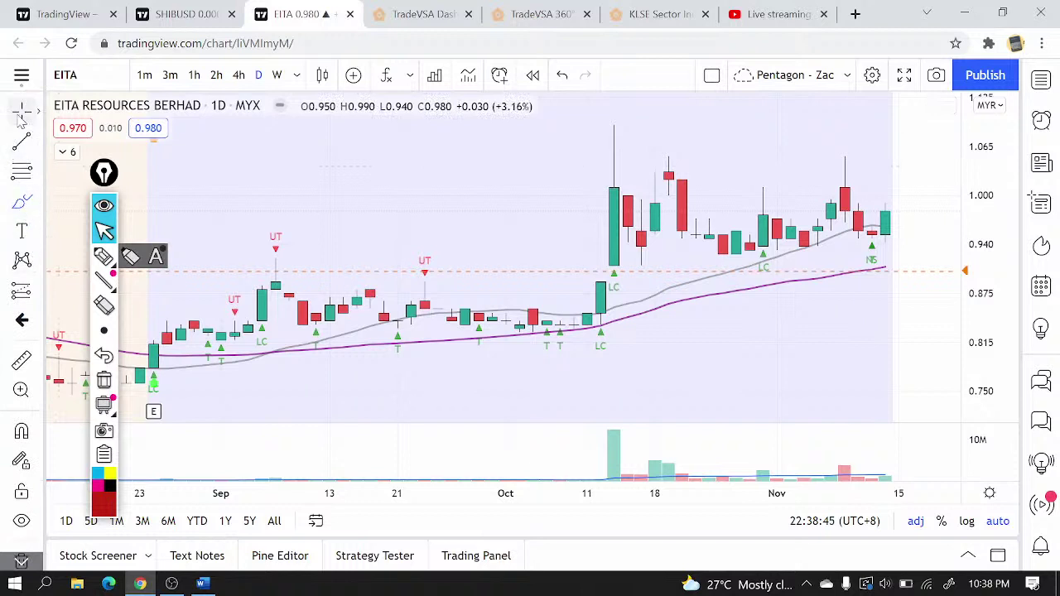
- Raise EITA's crossing alert to 0.935, move it slightly higher to just above 0.940, and save each change
drag(900, 270, 896, 246)
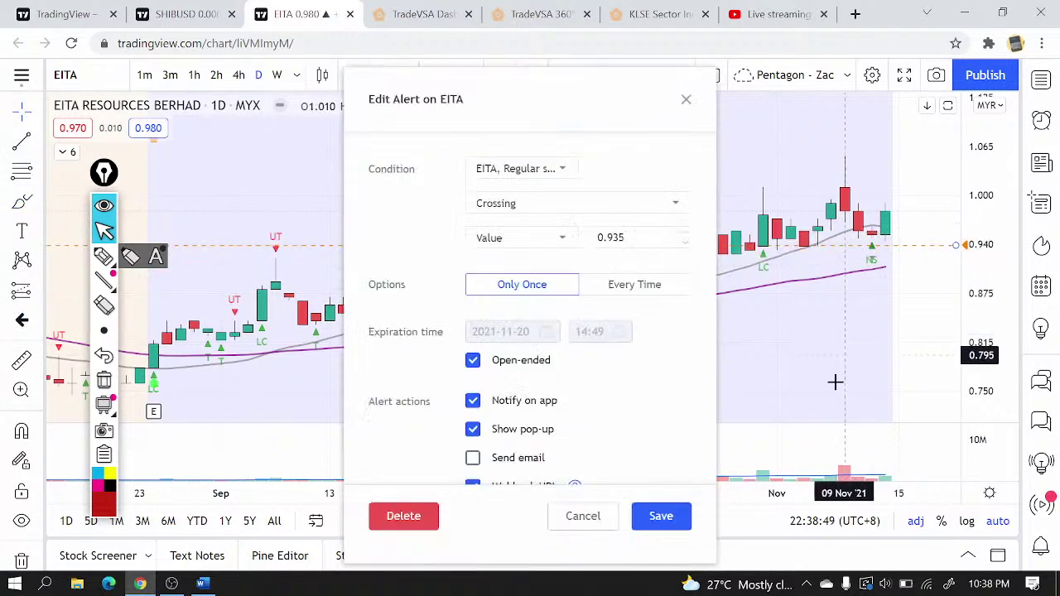
click(654, 517)
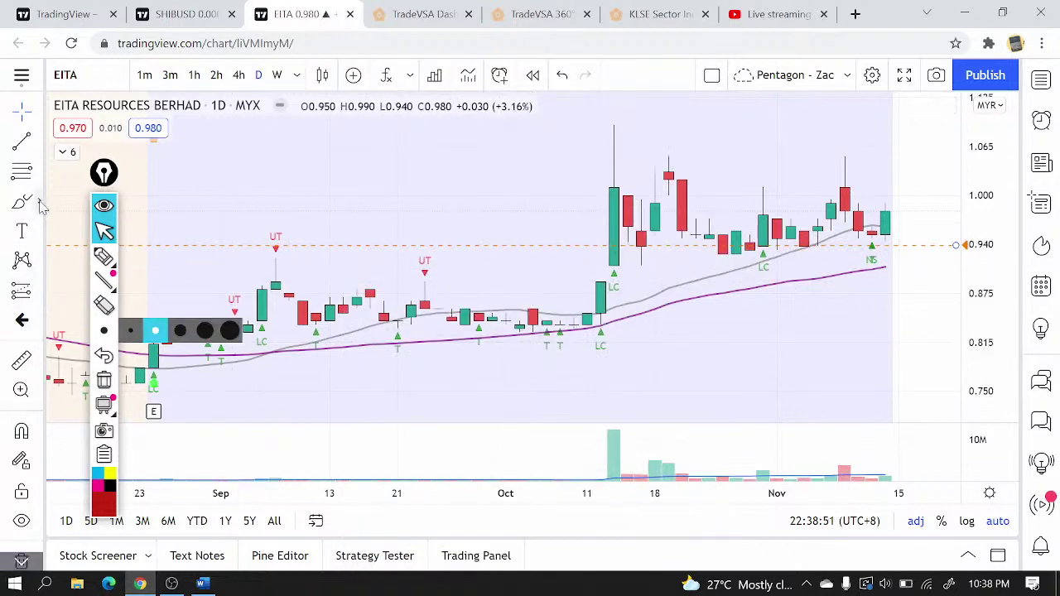
drag(911, 250, 909, 240)
click(644, 518)
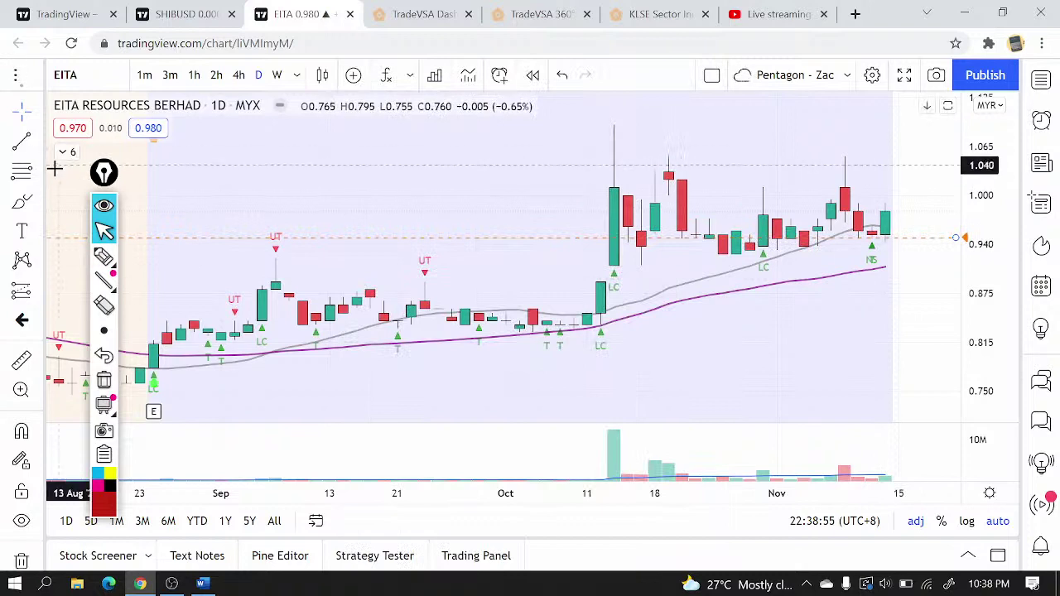
- Place a Date and Price Range measurement beside EITA's latest candle, from 0.960 down to about 0.885 at 16 November 2021
click(37, 171)
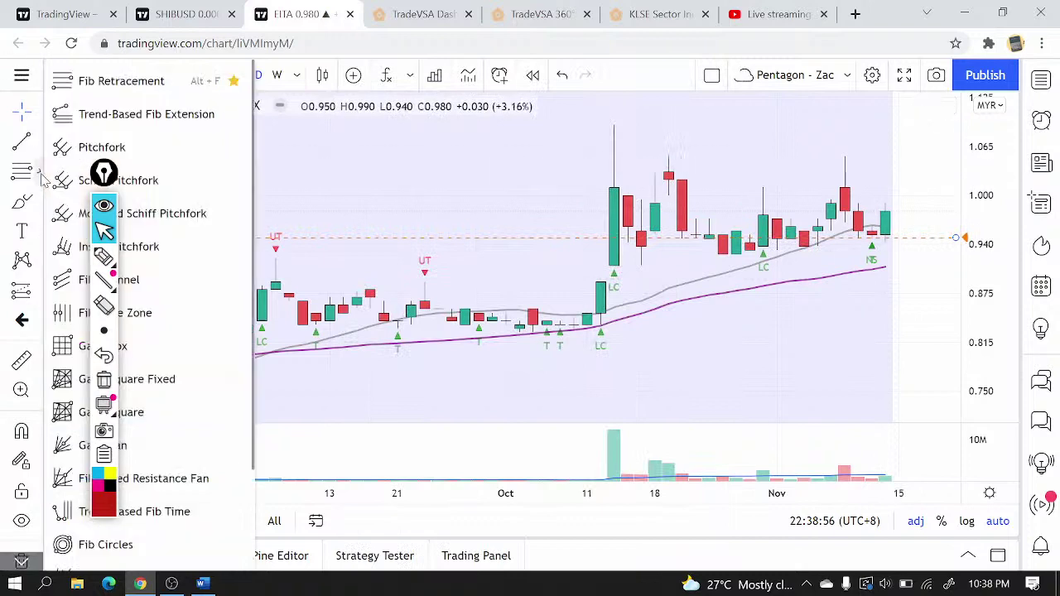
click(39, 291)
click(73, 420)
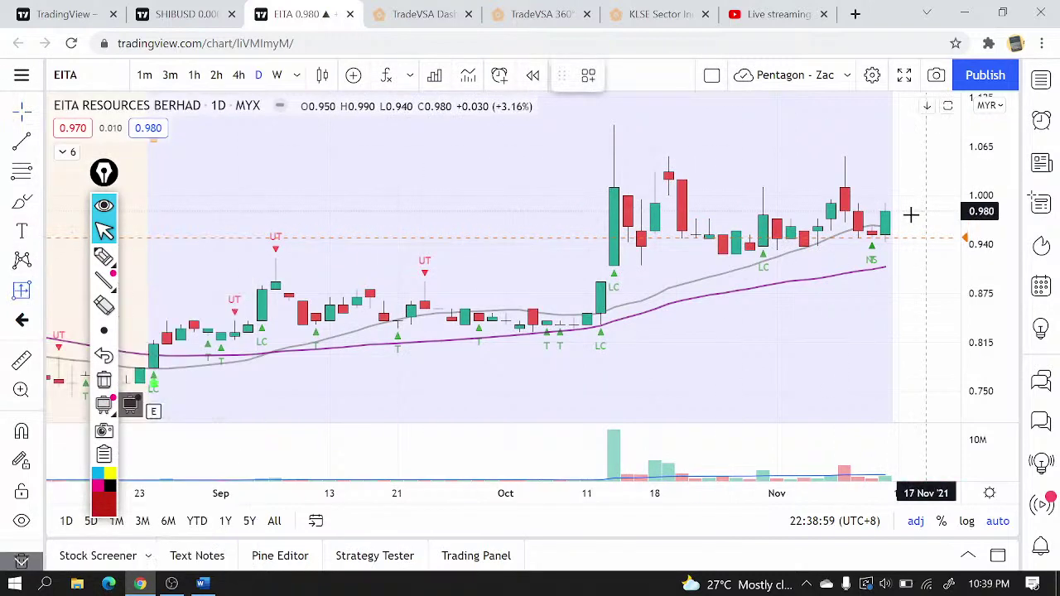
click(913, 229)
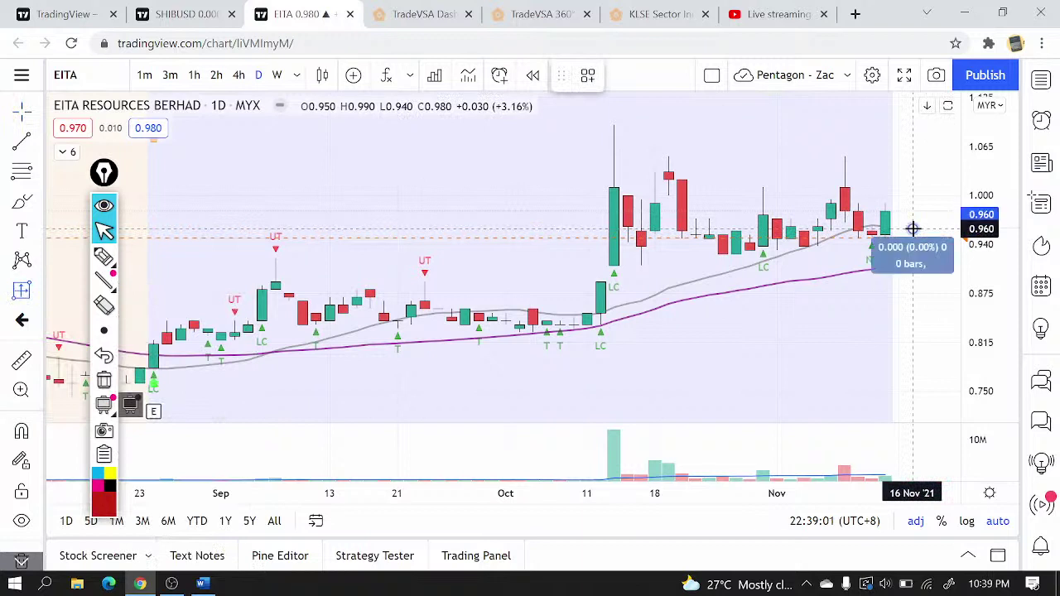
click(915, 288)
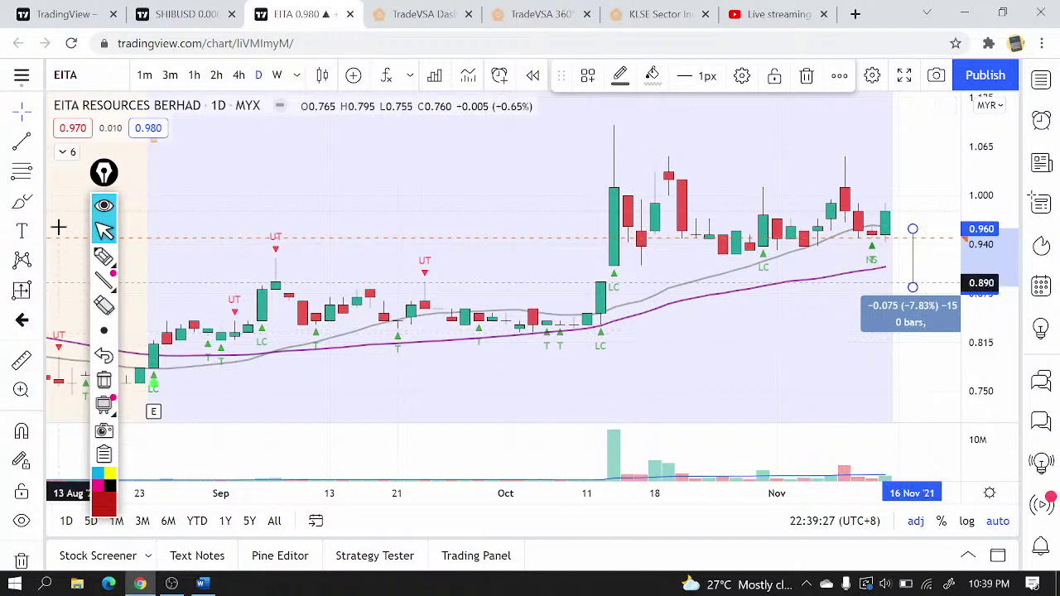
- Brush a circle at the base of EITA's mid-October breakout candle and a horizontal support line at about 0.905 extending past mid-November
click(23, 205)
drag(596, 282, 617, 261)
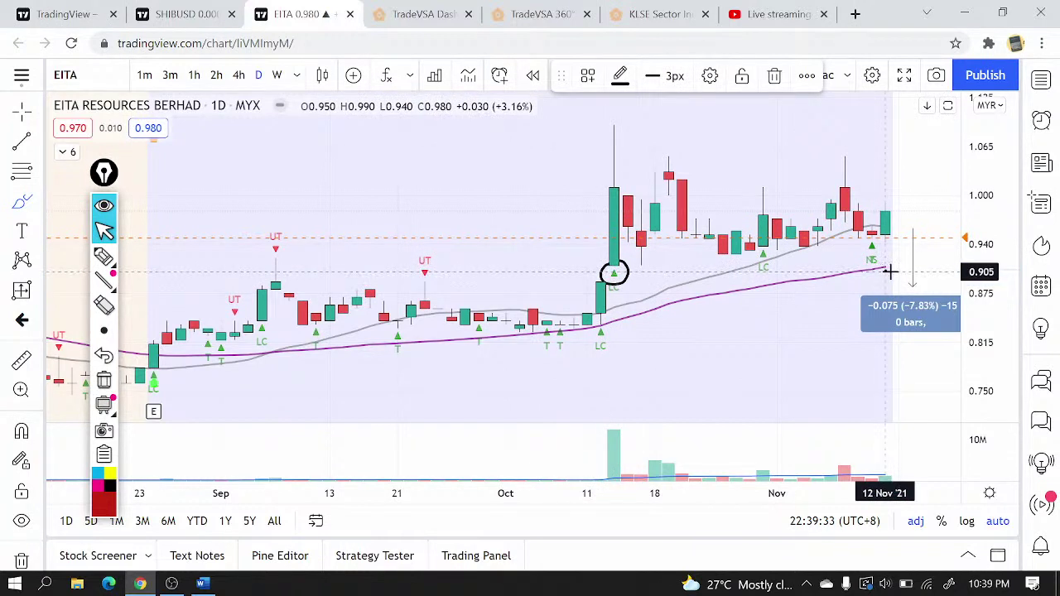
mouse_move(881, 272)
mouse_down()
mouse_move(912, 275)
mouse_move(841, 278)
mouse_move(899, 279)
mouse_move(858, 280)
mouse_up()
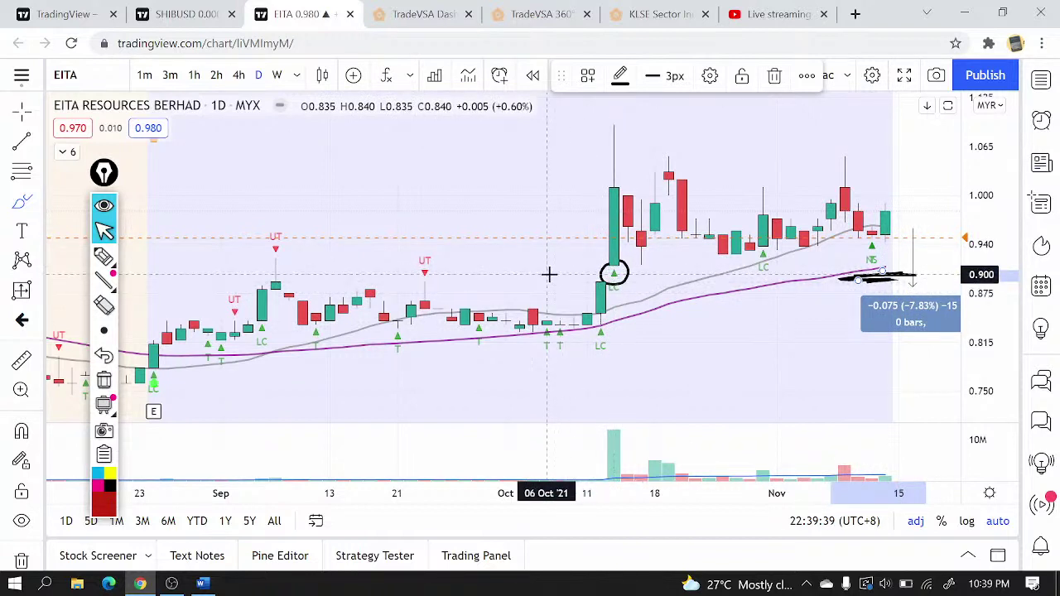
drag(550, 274, 940, 270)
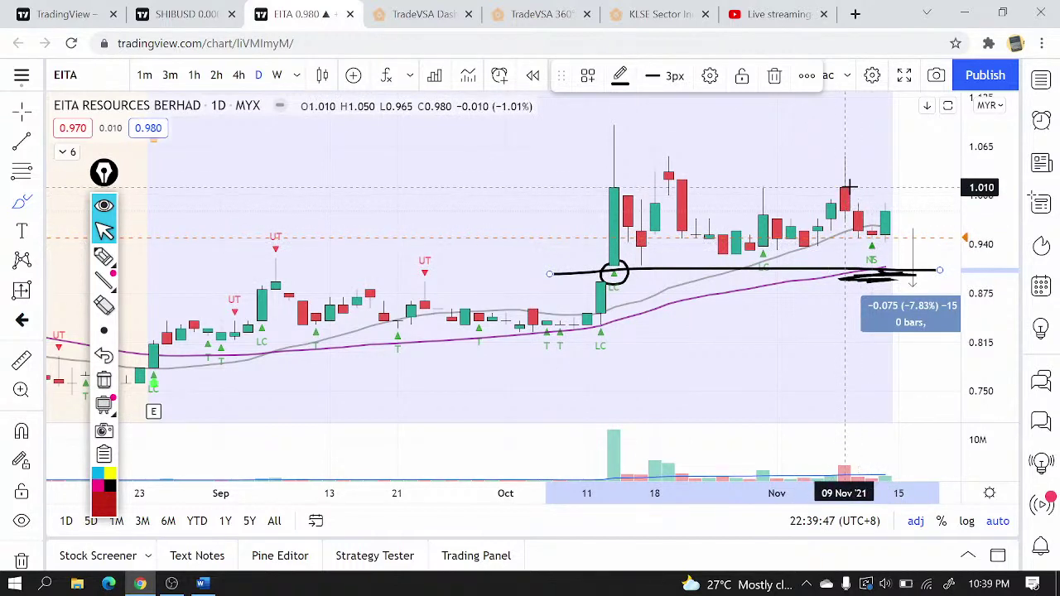
- Brush a circle around EITA's candles near 9 November and an arc over the matching volume bar
mouse_move(845, 177)
mouse_down()
mouse_move(819, 215)
mouse_move(849, 181)
mouse_up()
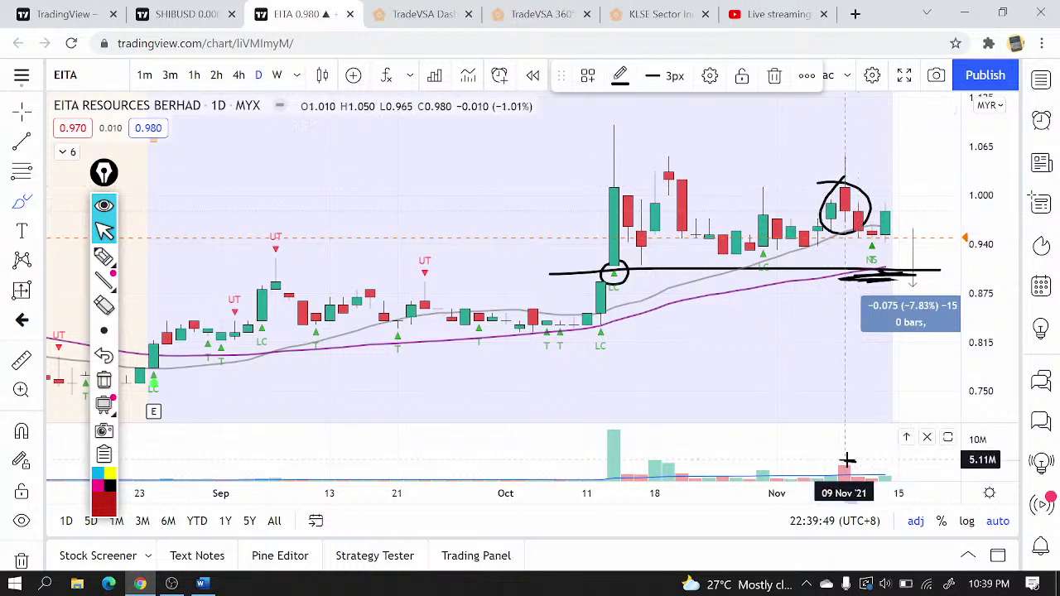
drag(821, 479, 860, 469)
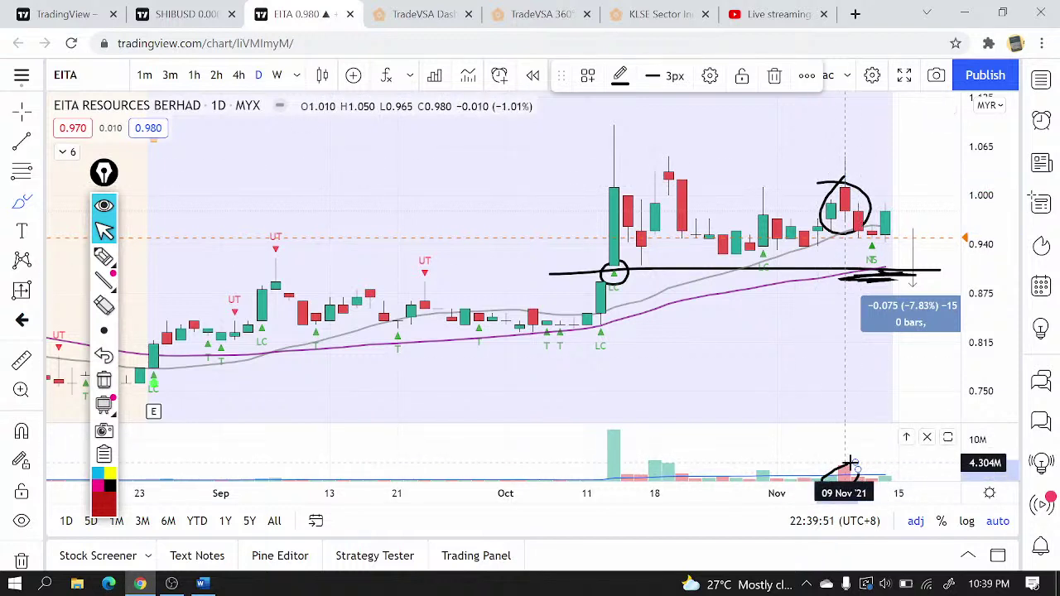
- Place a second Date and Price Range measurement beside EITA's latest candle, from 0.960 up to about 1.12
scroll(880, 300, down, 2)
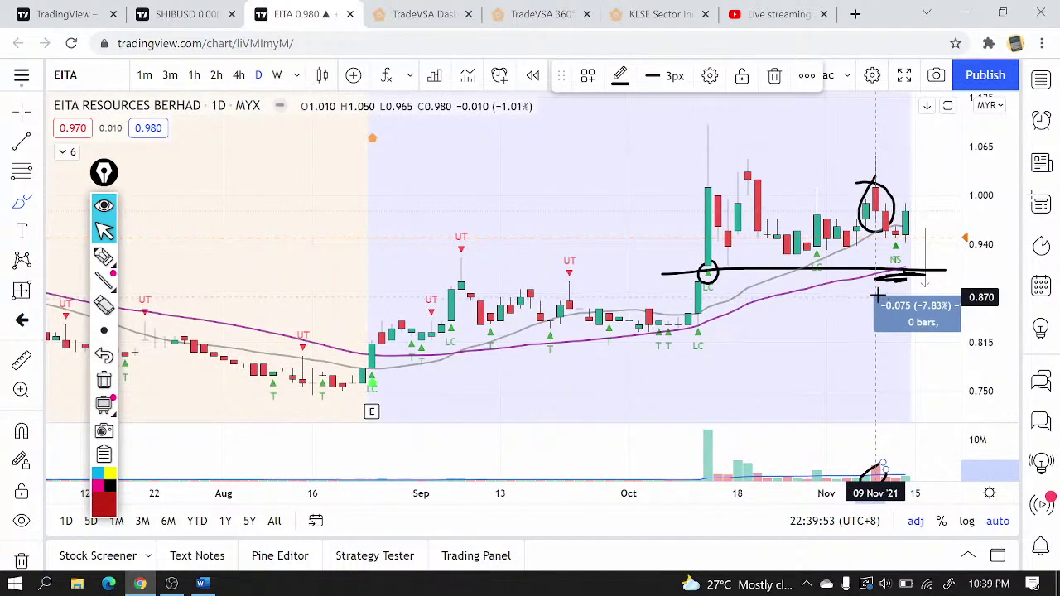
scroll(878, 294, down, 2)
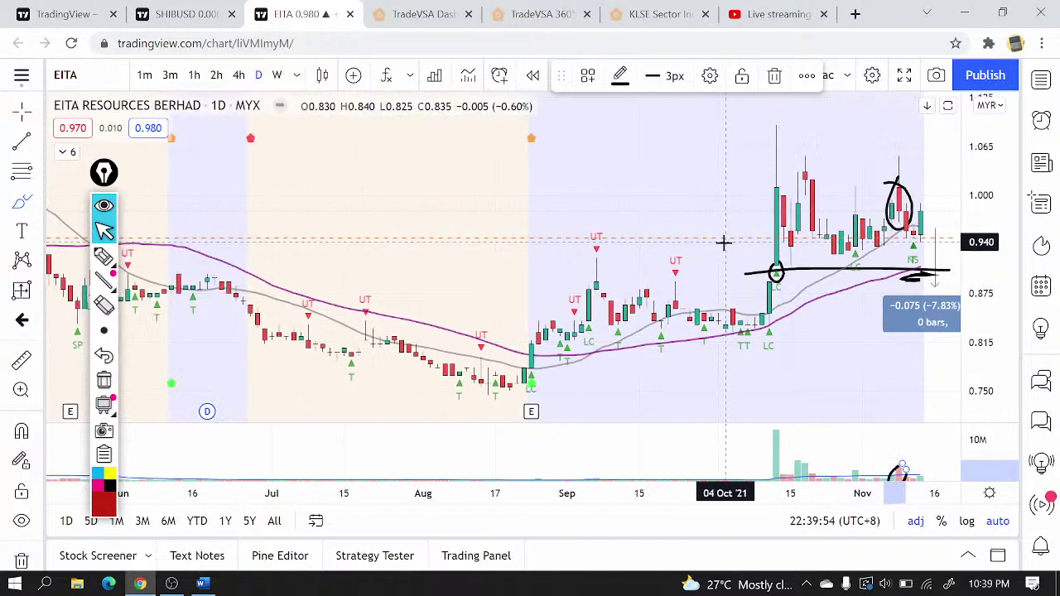
click(15, 290)
scroll(891, 248, up, 4)
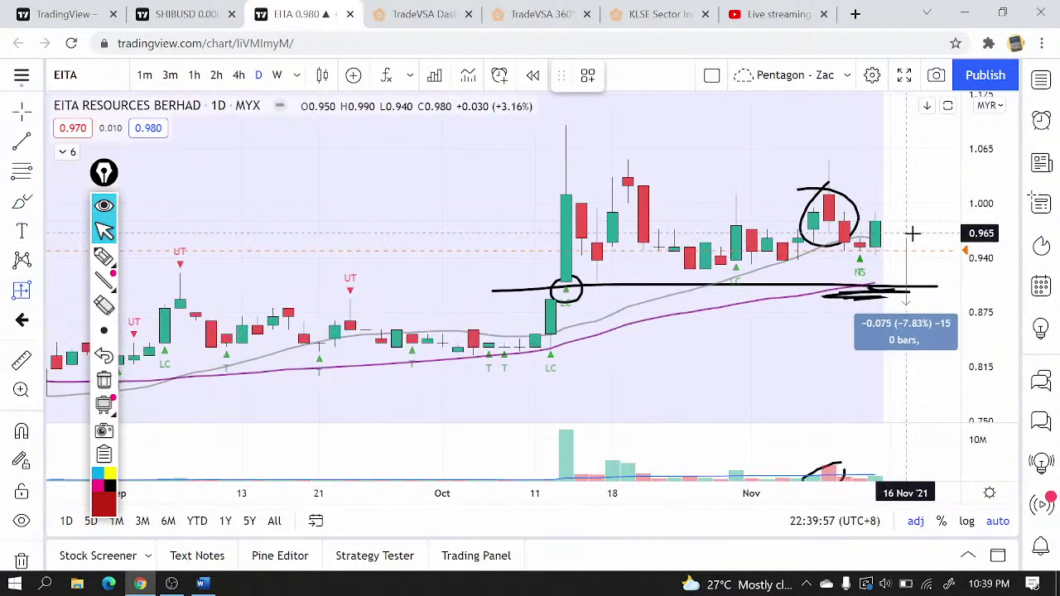
click(919, 240)
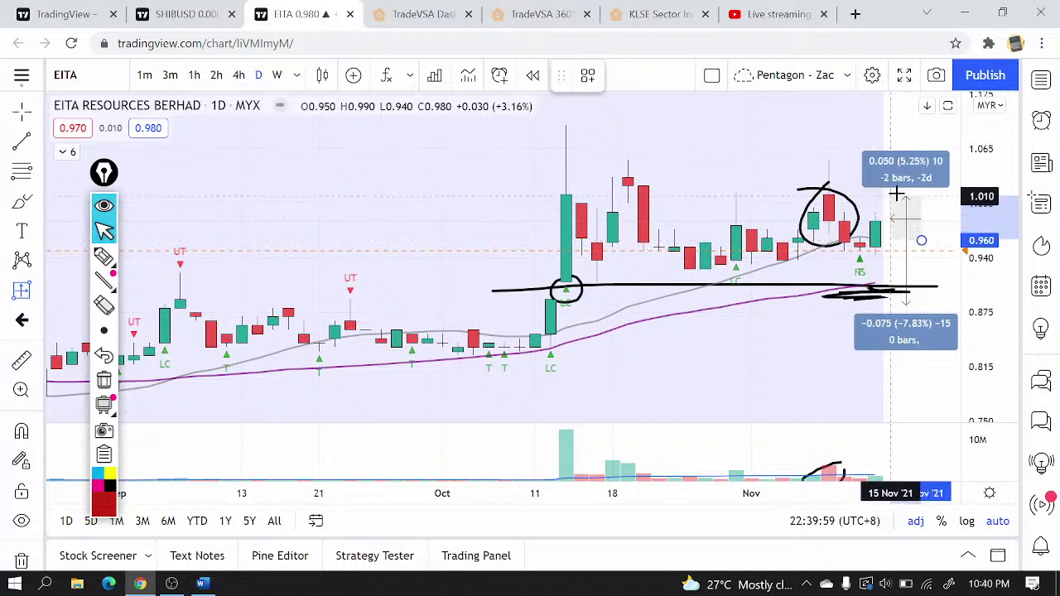
click(880, 101)
scroll(774, 220, down, 5)
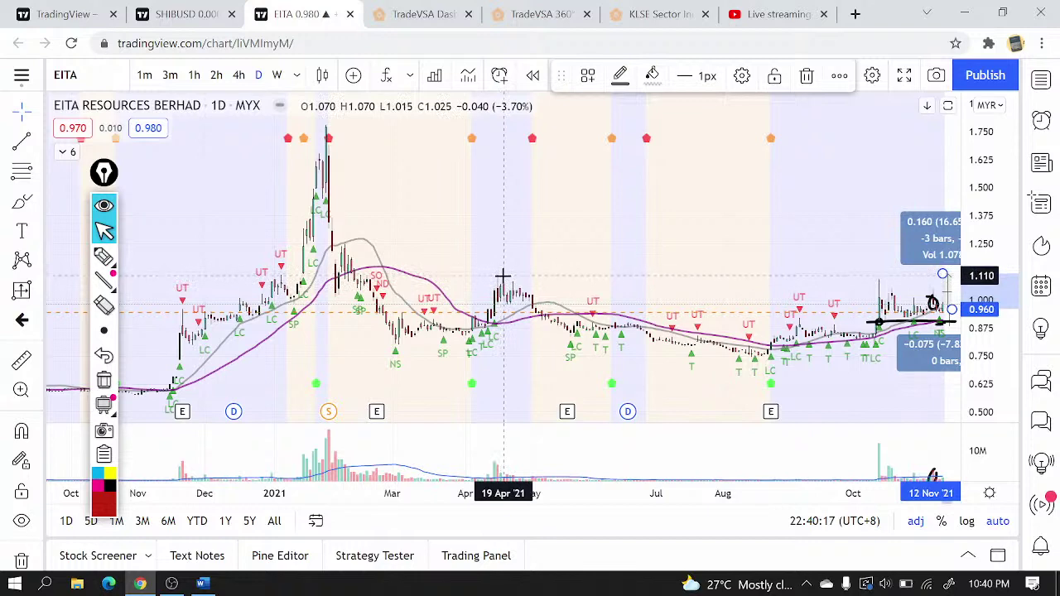
scroll(758, 273, up, 3)
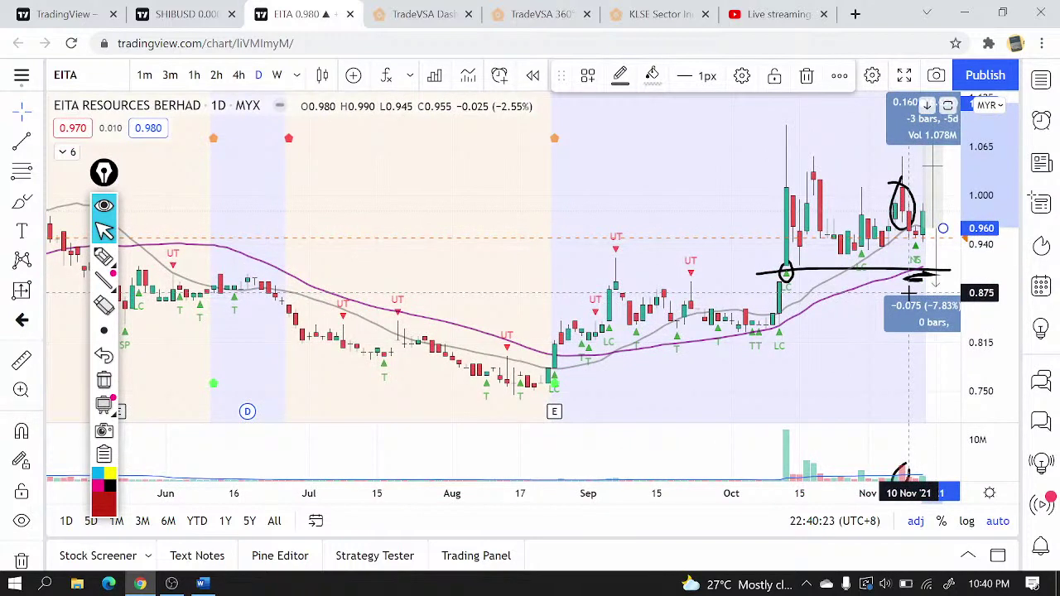
- Load the daily chart of Seremban Engineering Berhad (SEB) listed on MYX
text(SEB)
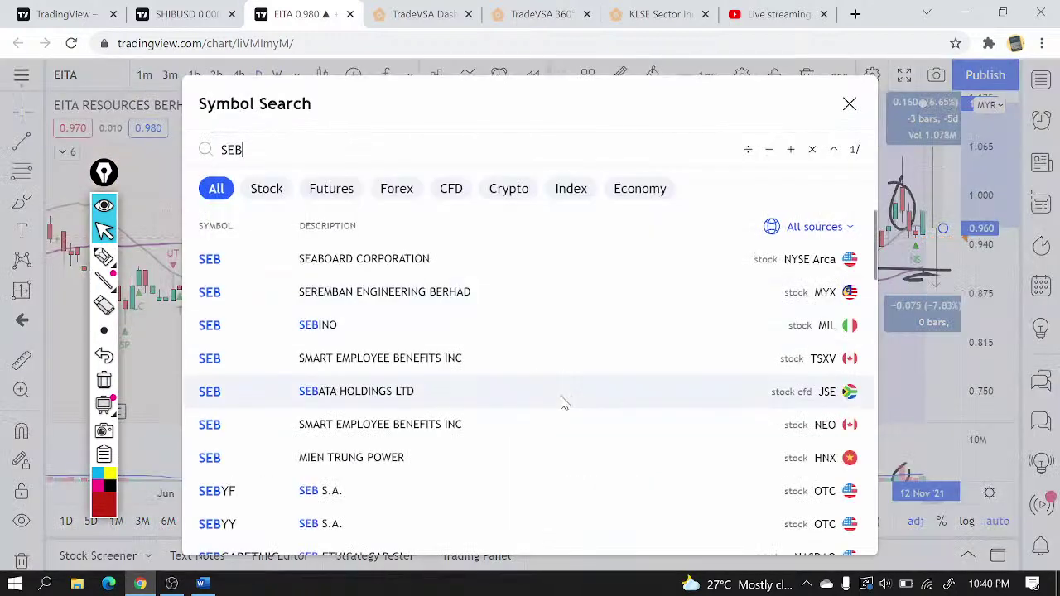
click(372, 304)
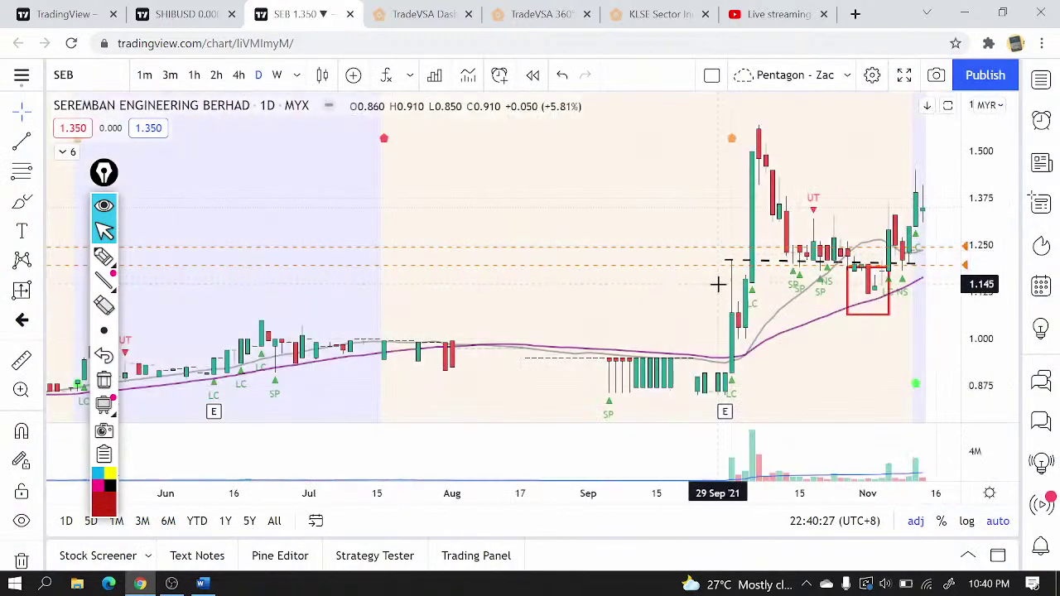
scroll(900, 273, up, 3)
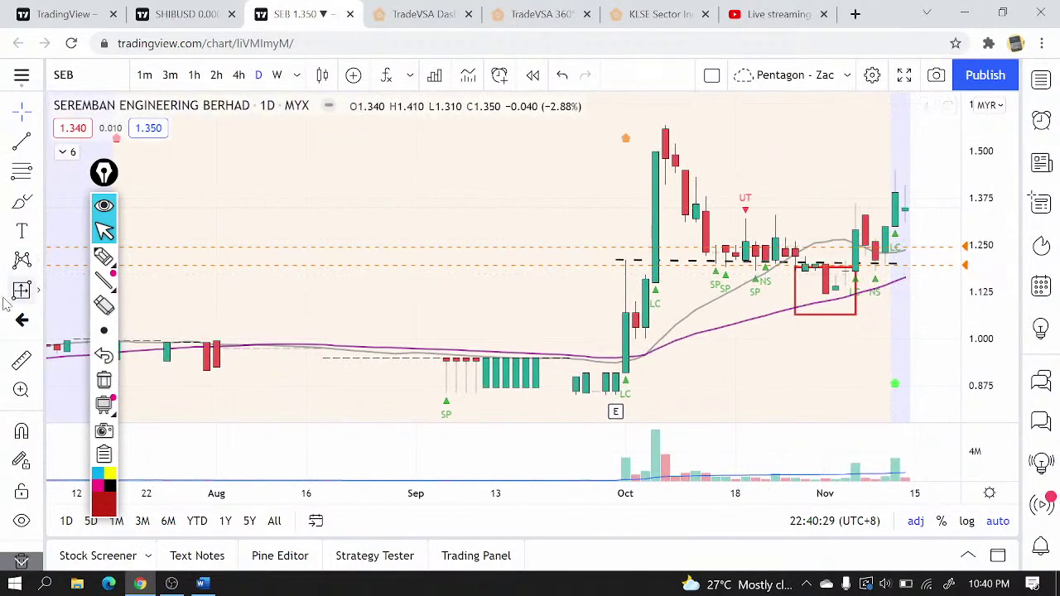
- Brush circles on SEB's chart below the late-October and early-November candles at the dashed line, and around the late-September candles before the breakout
click(20, 212)
scroll(688, 273, up, 2)
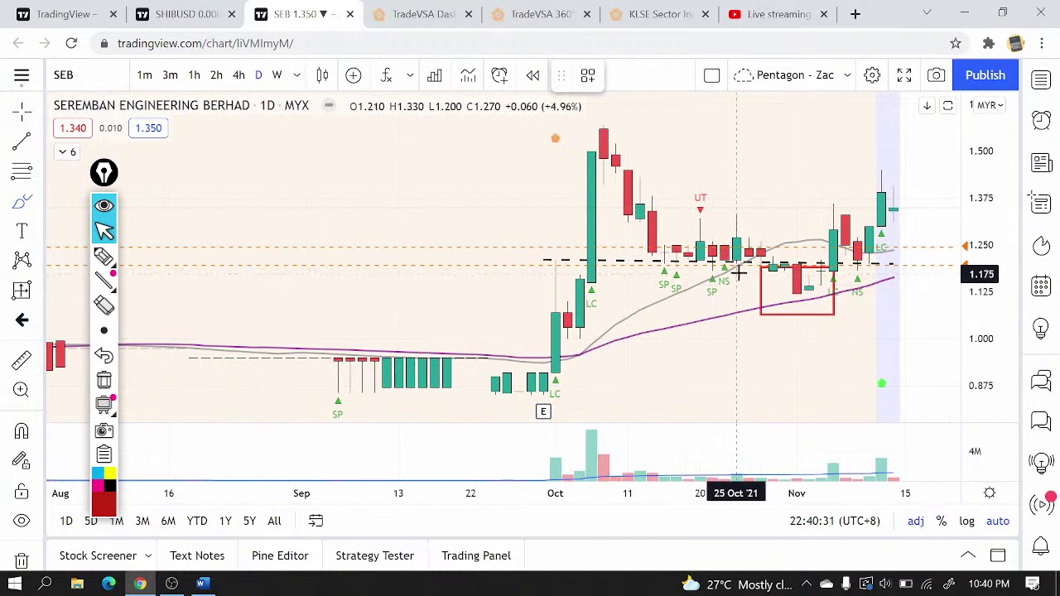
mouse_move(738, 272)
mouse_down()
mouse_move(704, 298)
mouse_move(727, 273)
mouse_up()
mouse_move(870, 269)
mouse_down()
mouse_move(891, 282)
mouse_move(871, 270)
mouse_up()
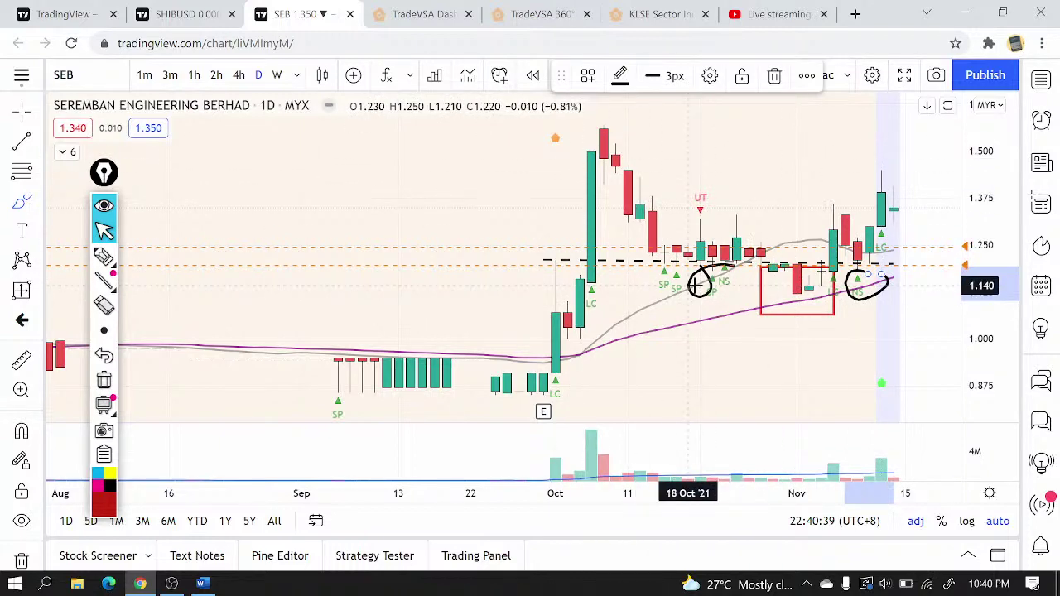
scroll(699, 284, up, 3)
mouse_move(427, 340)
mouse_down()
mouse_move(393, 343)
mouse_move(450, 334)
mouse_up()
scroll(393, 343, left, 1)
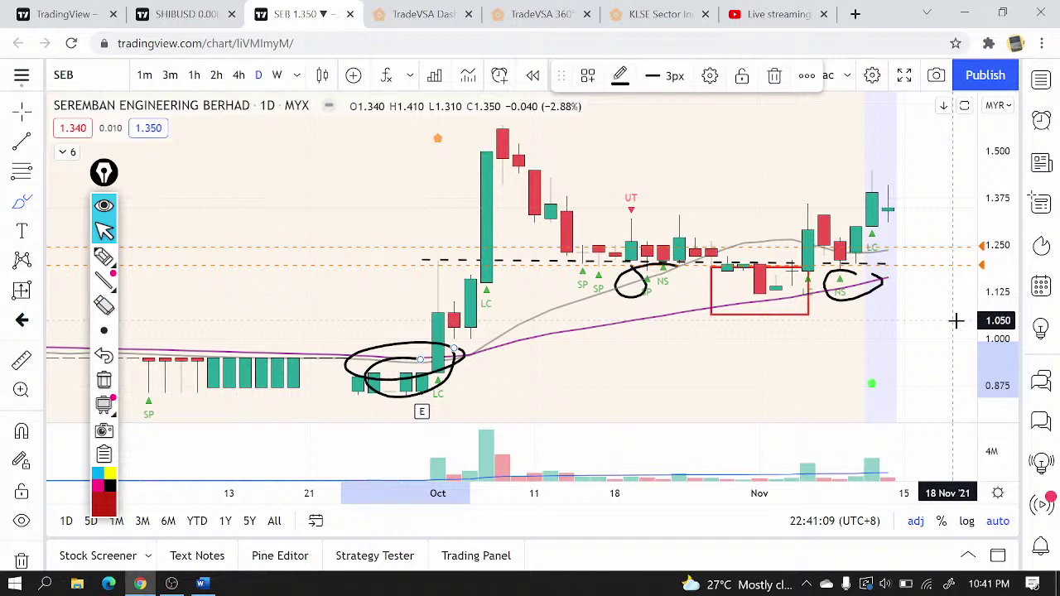
- Look at the No Supply screener list and reload the EITA chart in TradingView
key(ctrl+Tab)
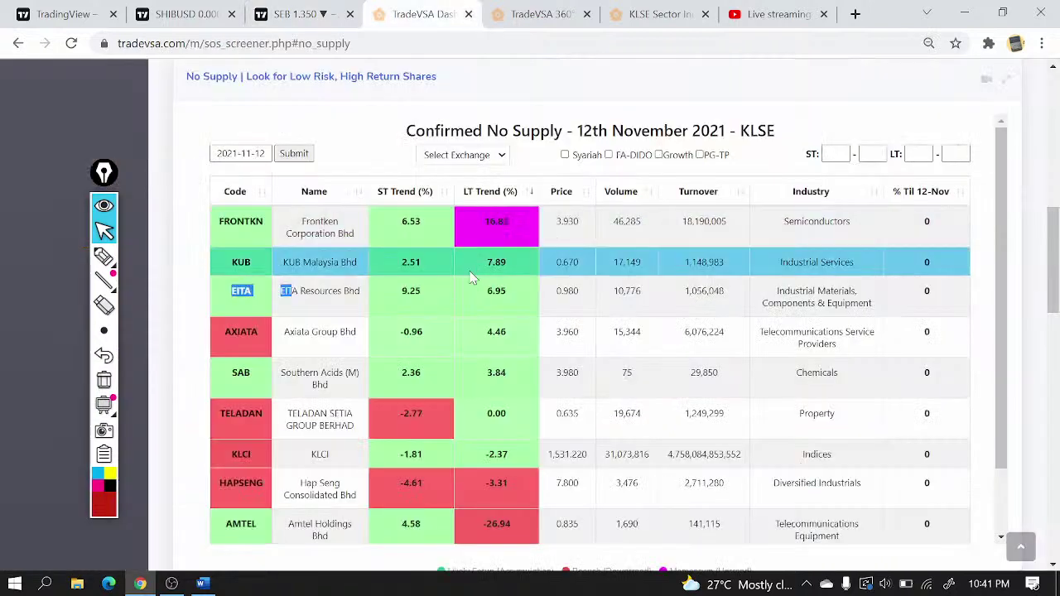
click(298, 15)
text(E)
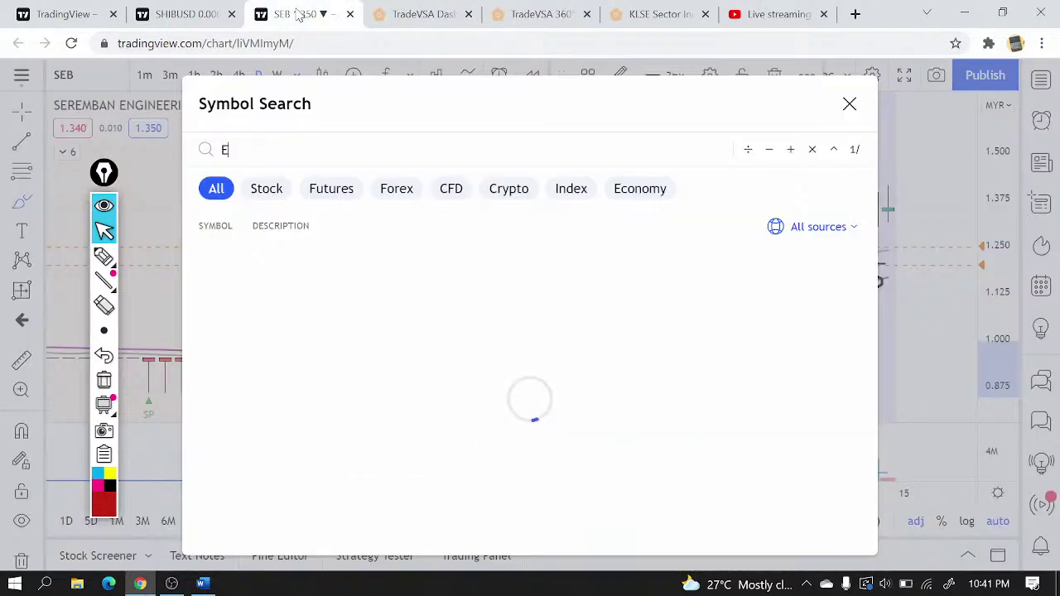
text(ITA)
click(365, 258)
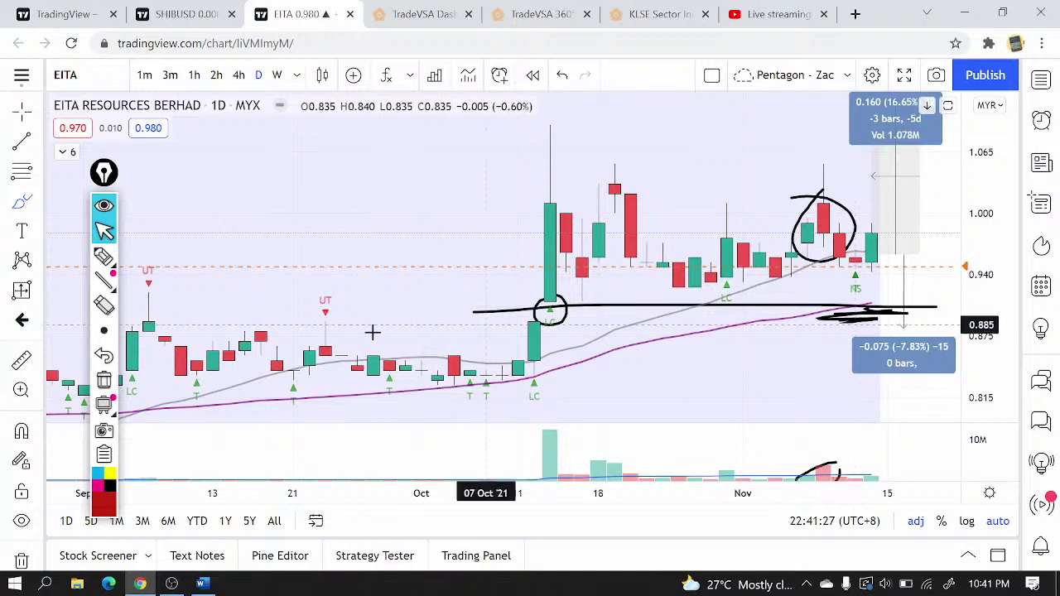
- Brush a curve along EITA's September rise and pullback, and an ellipse below the mid-September to early-October consolidation
scroll(319, 304, down, 2)
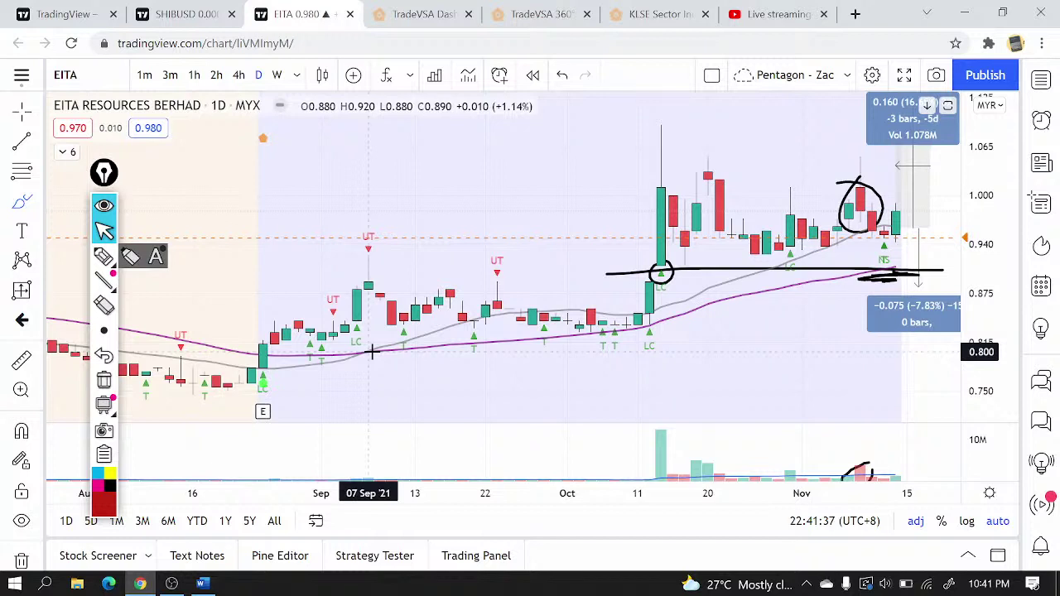
mouse_move(255, 361)
mouse_down()
mouse_move(378, 305)
mouse_move(623, 333)
mouse_move(486, 362)
mouse_move(473, 326)
mouse_up()
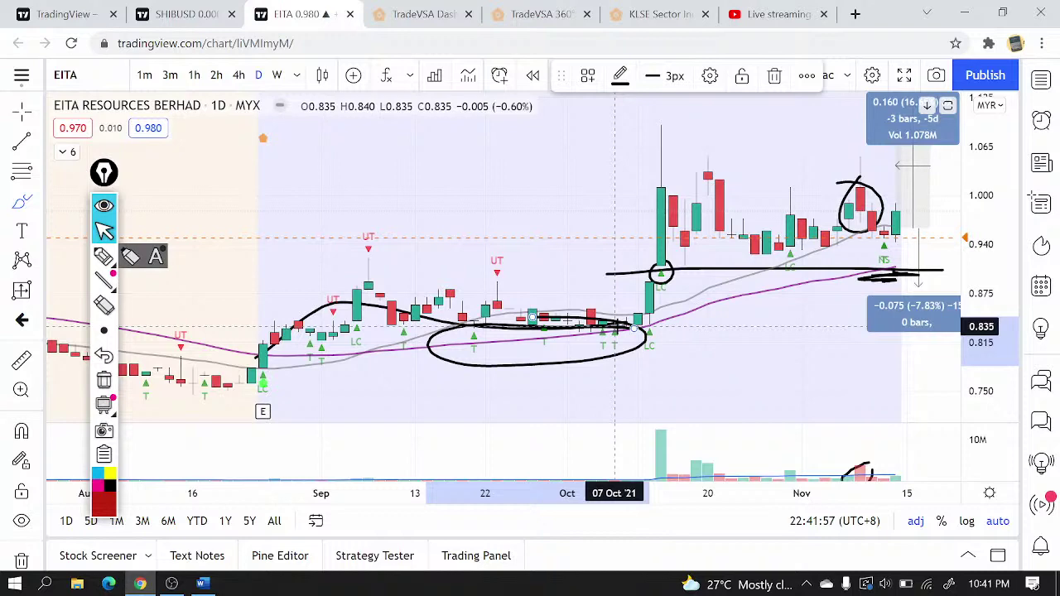
- Load PESTECH's chart from MYX and brush circles around its latest red candle and on the purple moving average beneath it
text(PESTECH)
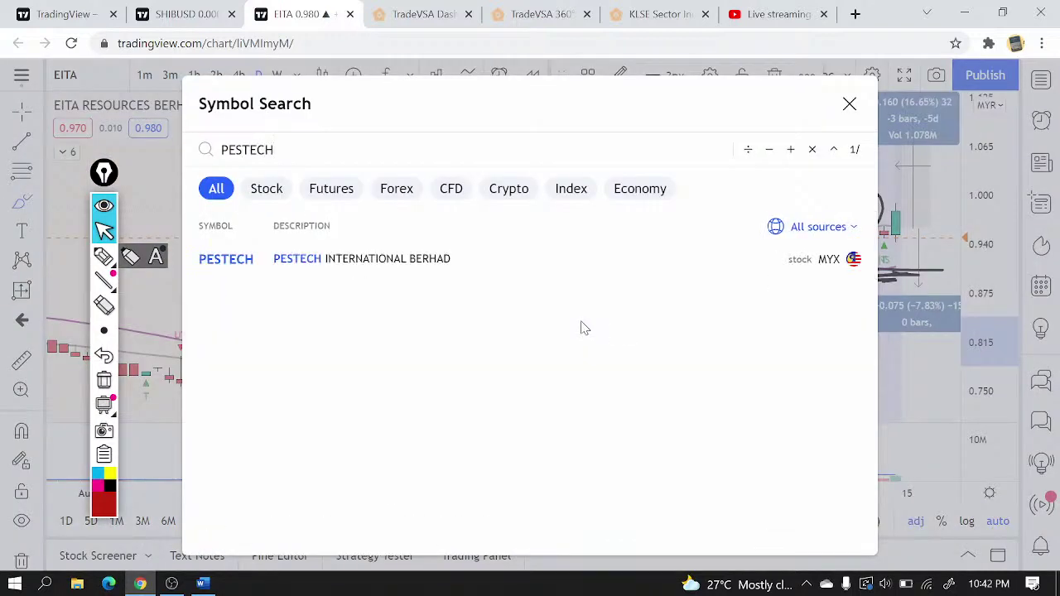
click(356, 273)
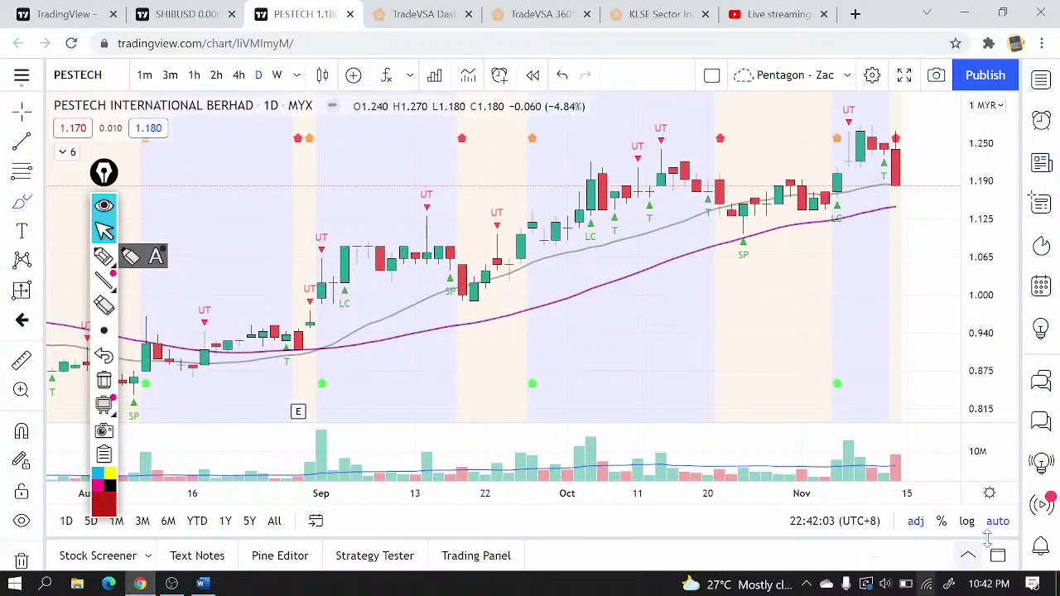
mouse_move(907, 149)
mouse_down()
mouse_move(874, 186)
mouse_move(911, 144)
mouse_up()
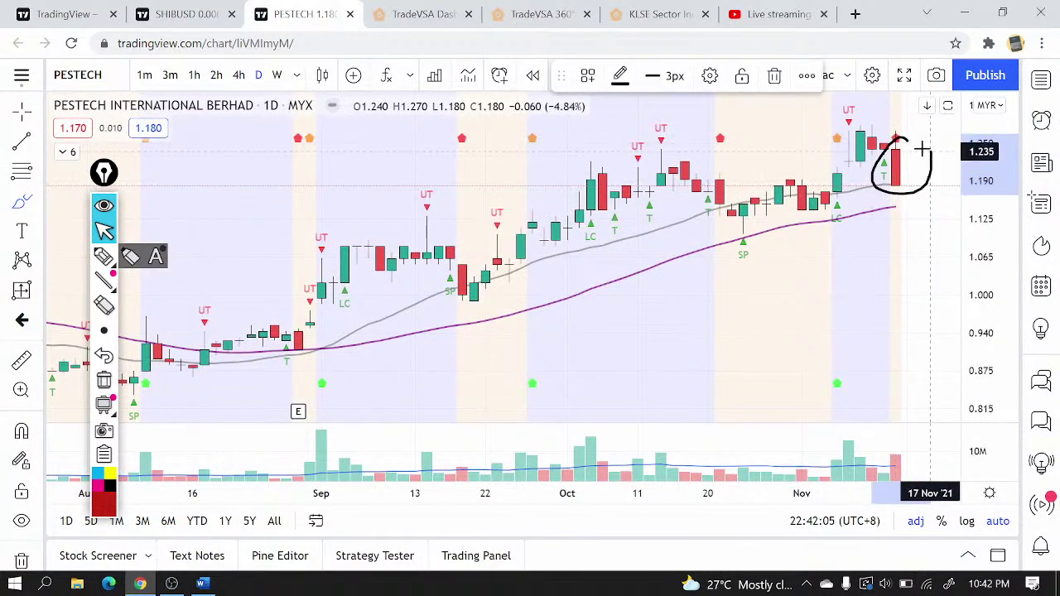
mouse_move(884, 206)
mouse_down()
mouse_move(906, 203)
mouse_move(888, 217)
mouse_up()
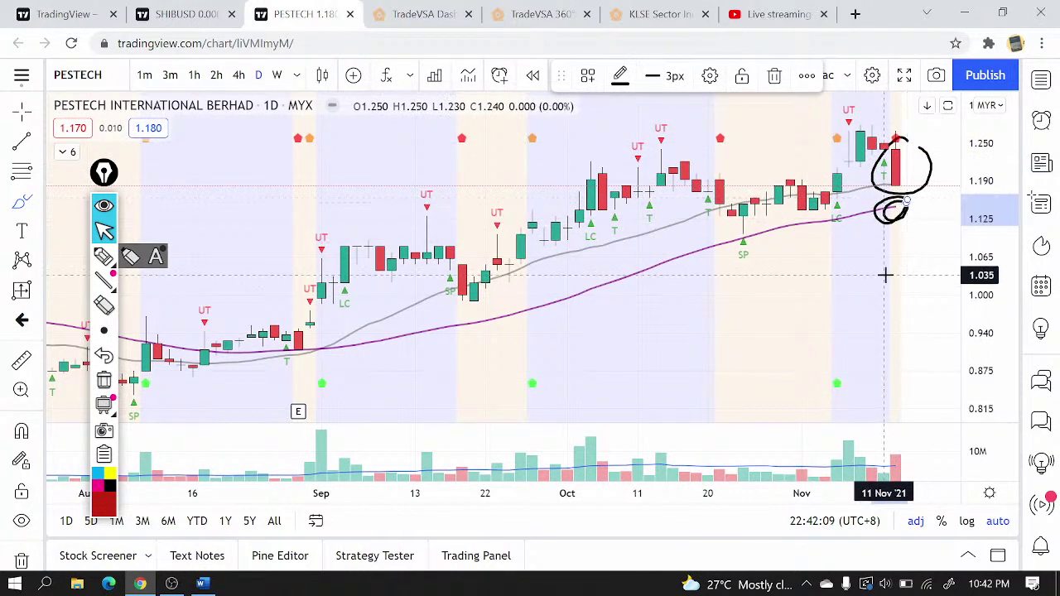
- Remove the brush drawings from the PESTECH chart
scroll(885, 278, down, 2)
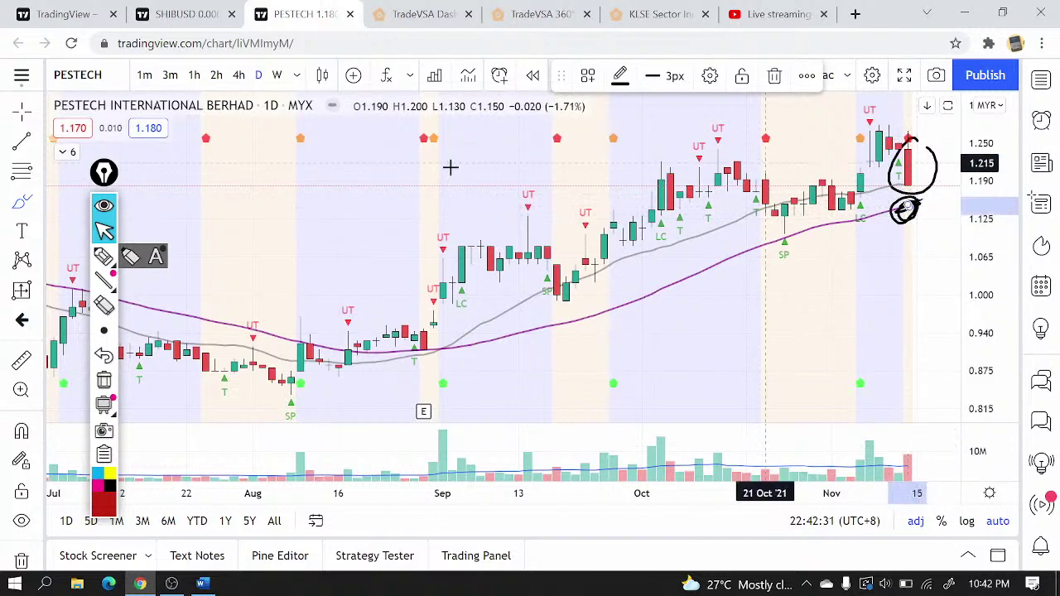
scroll(21, 514, down, 2)
click(21, 501)
- Check the No Supply list in TradeVSA and load the Southern Acids (SAB) chart in TradingView
click(419, 14)
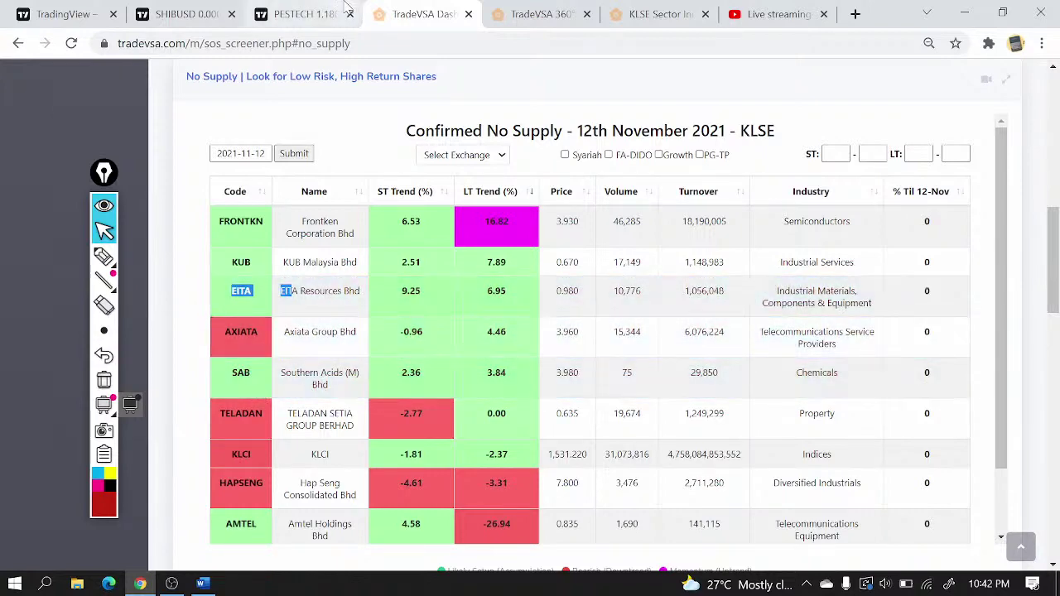
click(294, 8)
text(SAB)
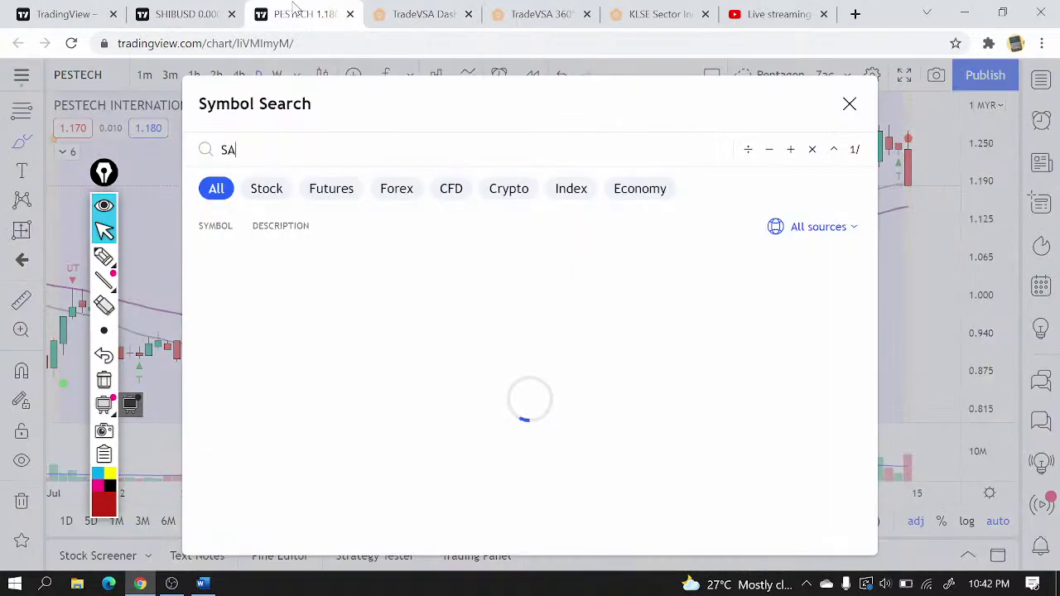
click(359, 321)
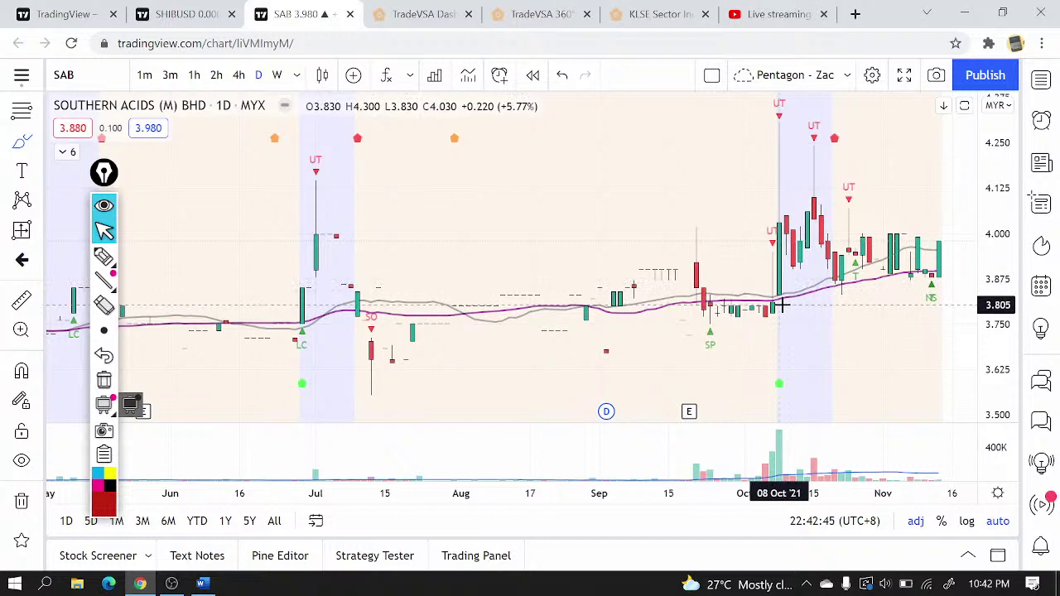
scroll(783, 305, up, 2)
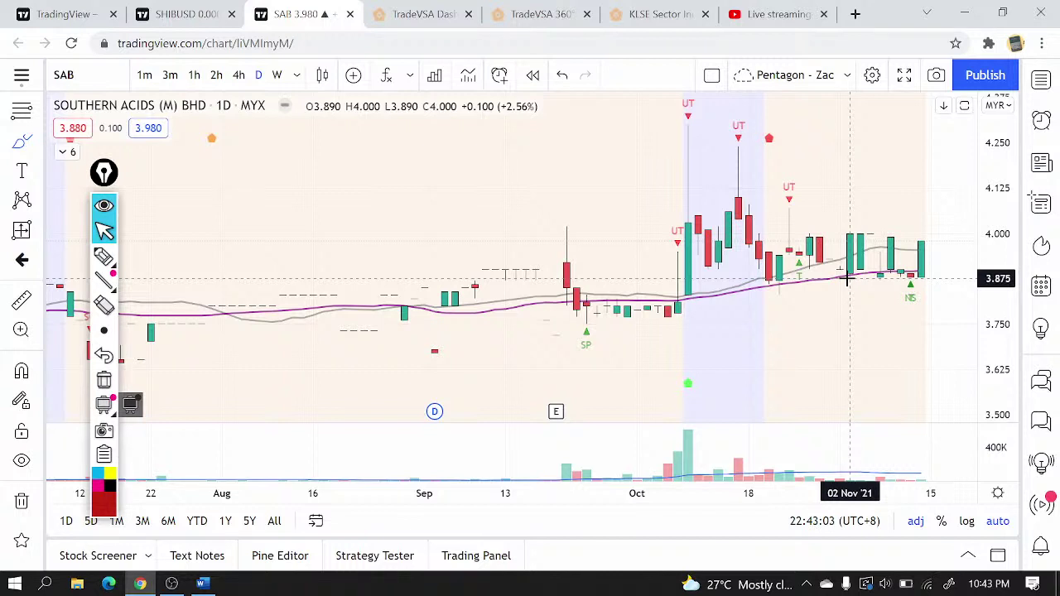
- Add SAB to the Change of Behaviour watchlist
right_click(902, 204)
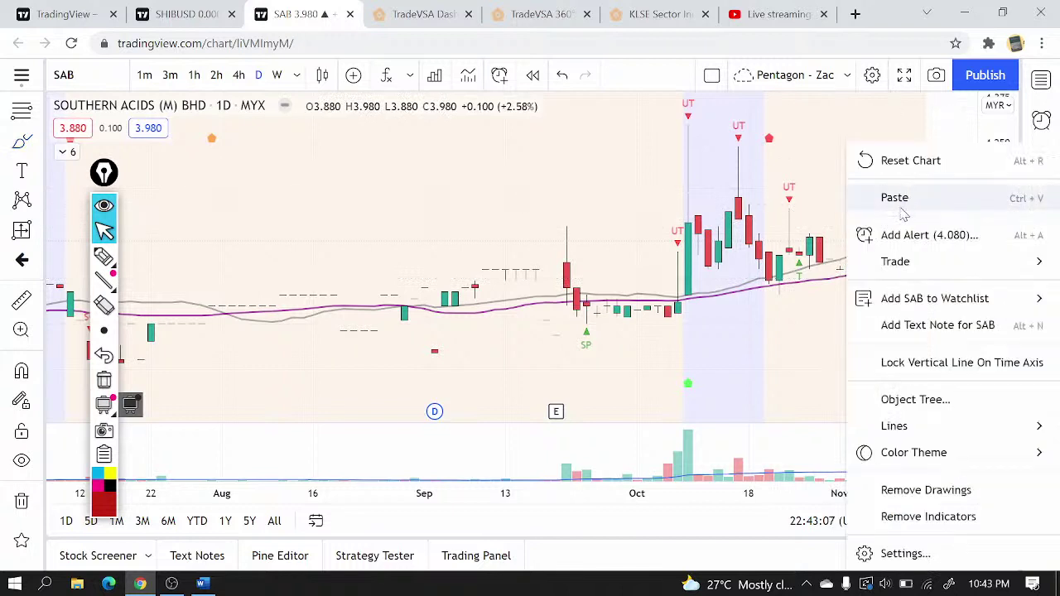
mouse_move(894, 299)
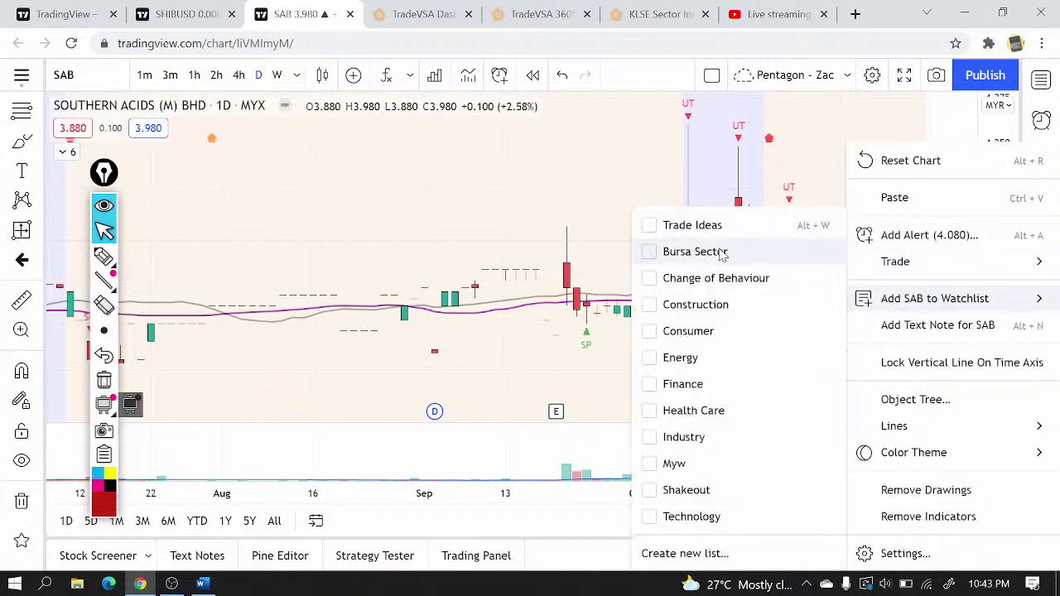
click(711, 279)
click(579, 218)
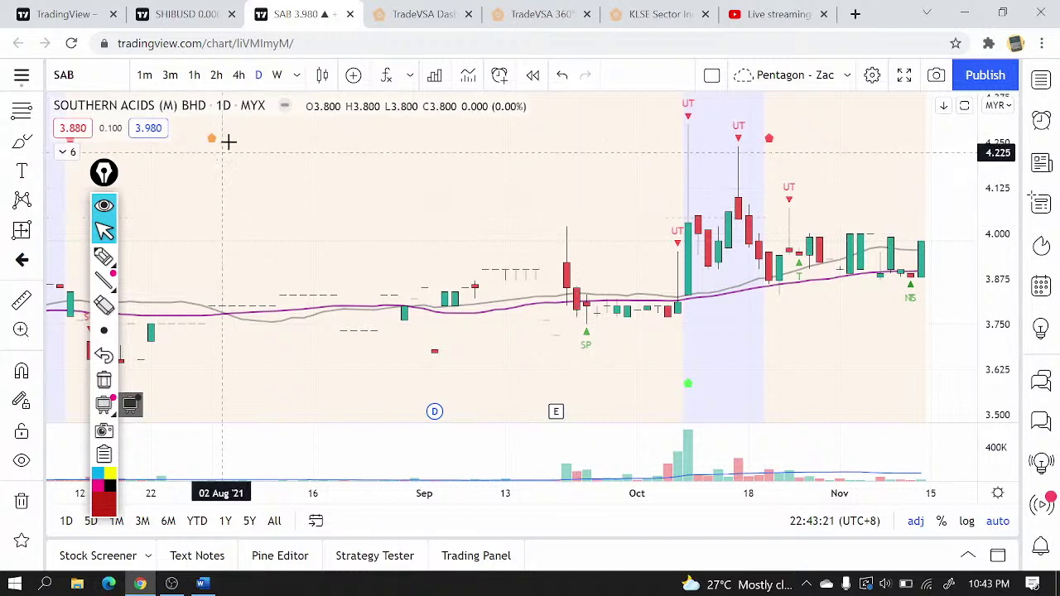
- Look through TradeVSA's No Supply, 18-Day Line Change and Spring screener lists for further candidates
click(623, 15)
click(537, 14)
click(419, 14)
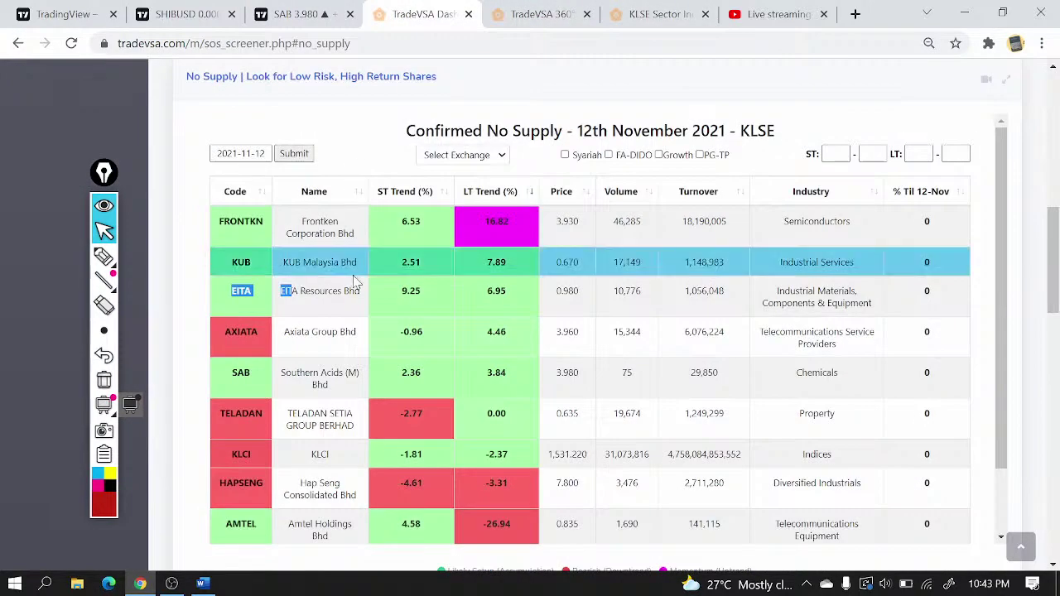
scroll(364, 356, down, 1)
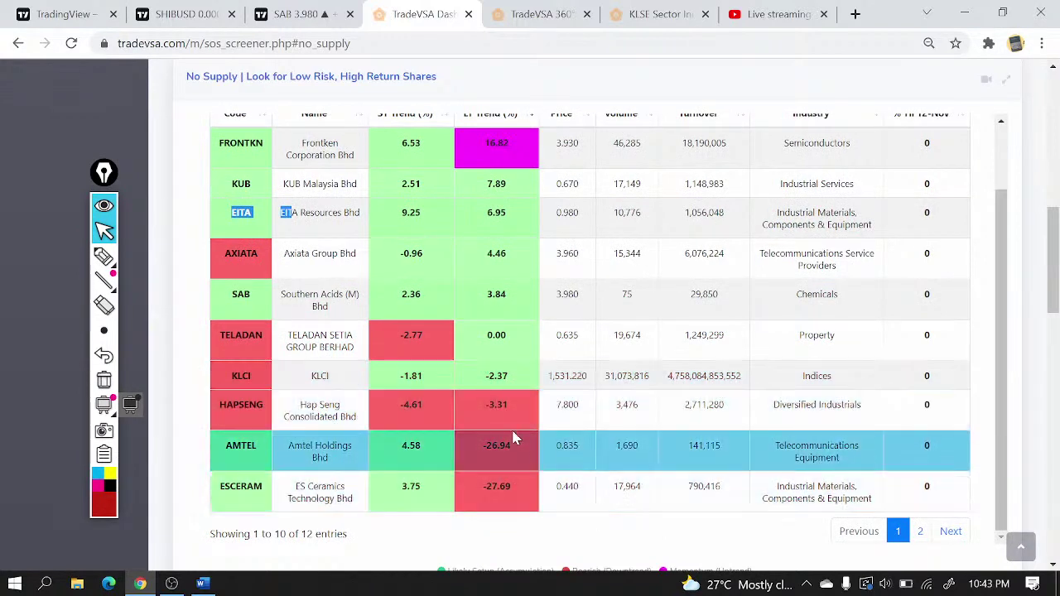
scroll(517, 467, up, 4)
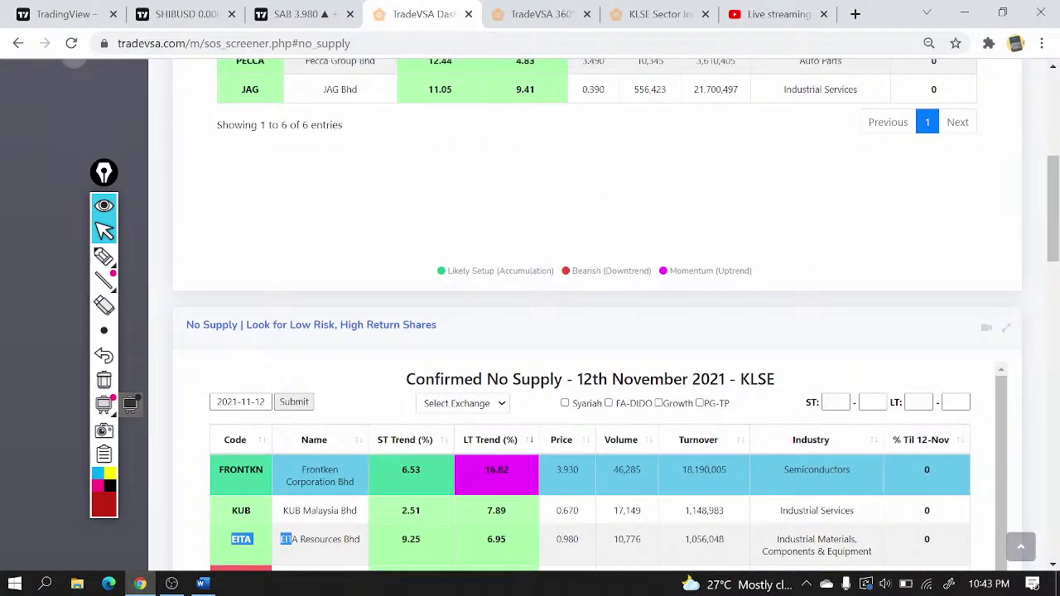
scroll(512, 342, down, 2)
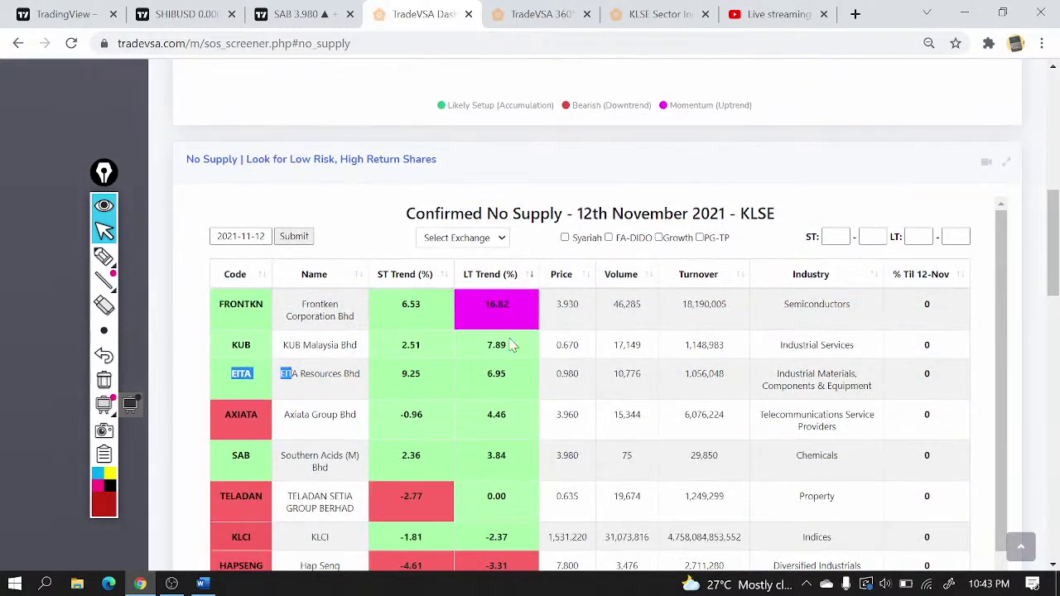
scroll(505, 342, up, 6)
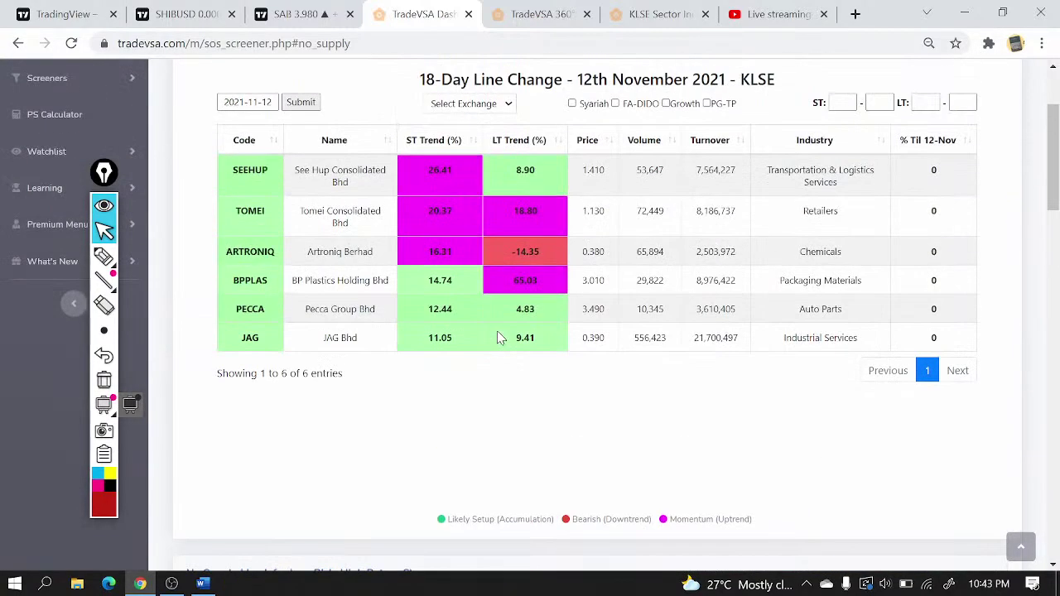
scroll(566, 255, down, 1)
scroll(566, 255, down, 10)
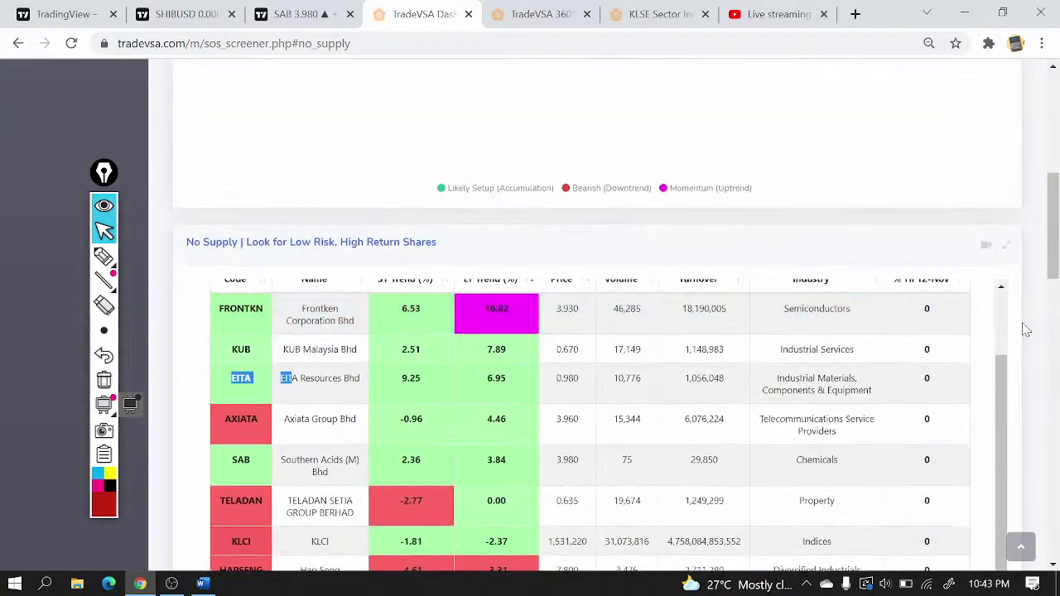
scroll(953, 350, down, 3)
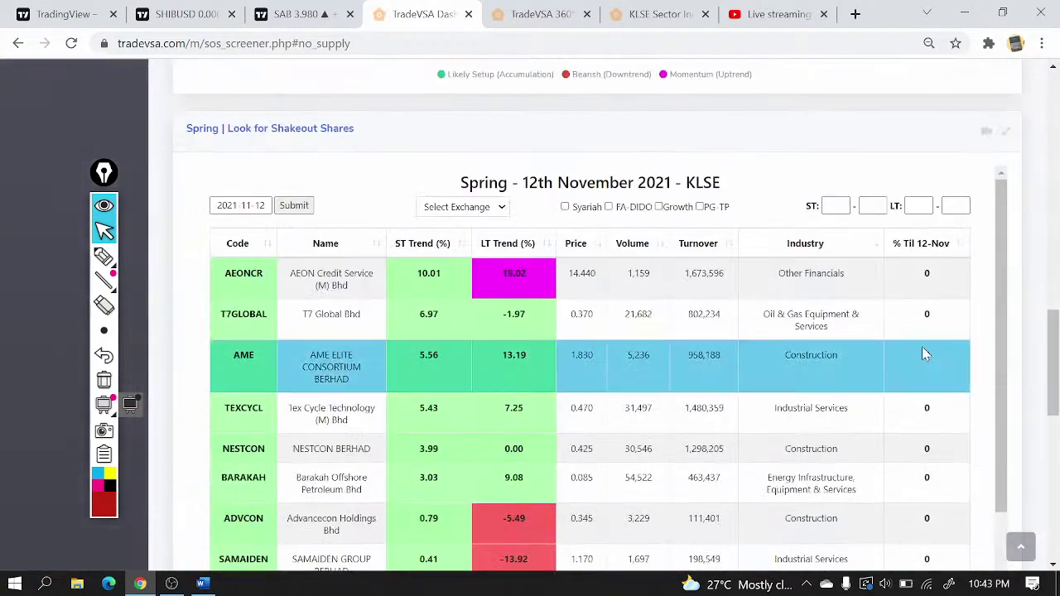
- Sort the Pentagon Buy Guider list by LT Trend from highest to lowest and highlight the INARI and BJFOOD entries
scroll(925, 355, down, 8)
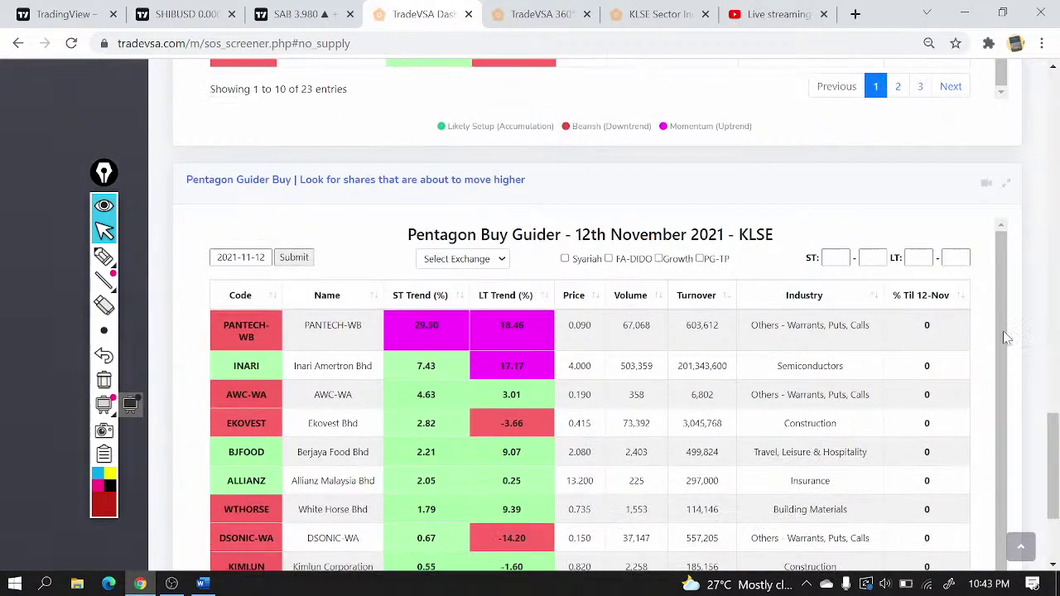
click(514, 300)
click(513, 300)
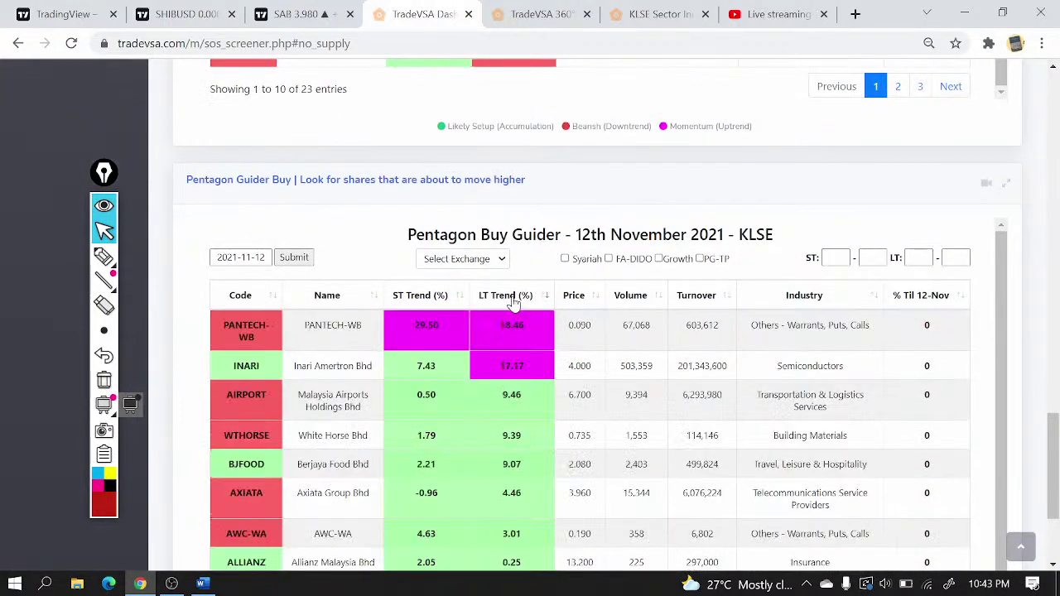
scroll(1059, 348, down, 2)
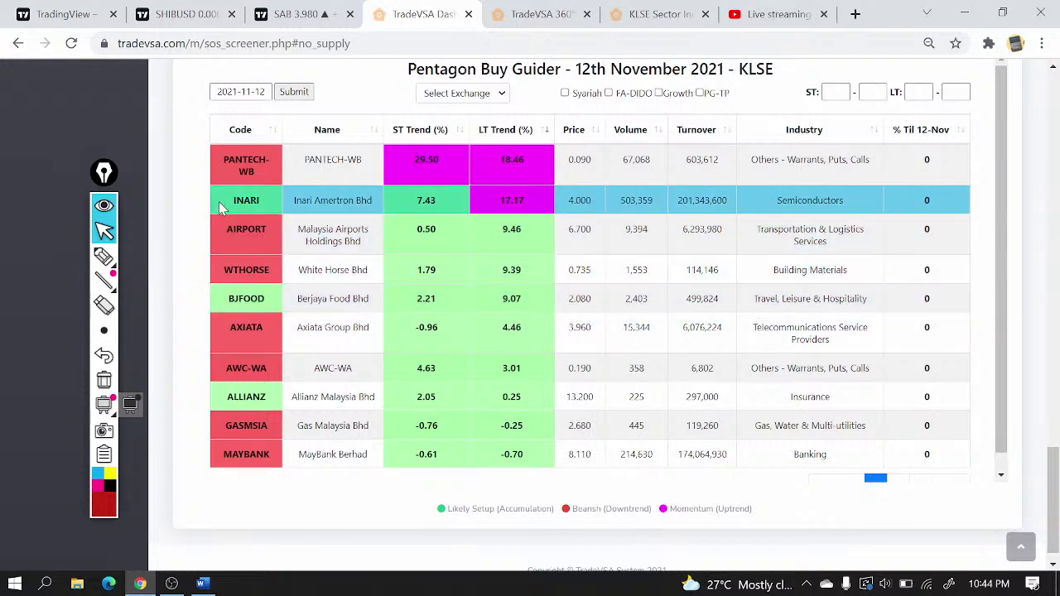
drag(219, 203, 533, 193)
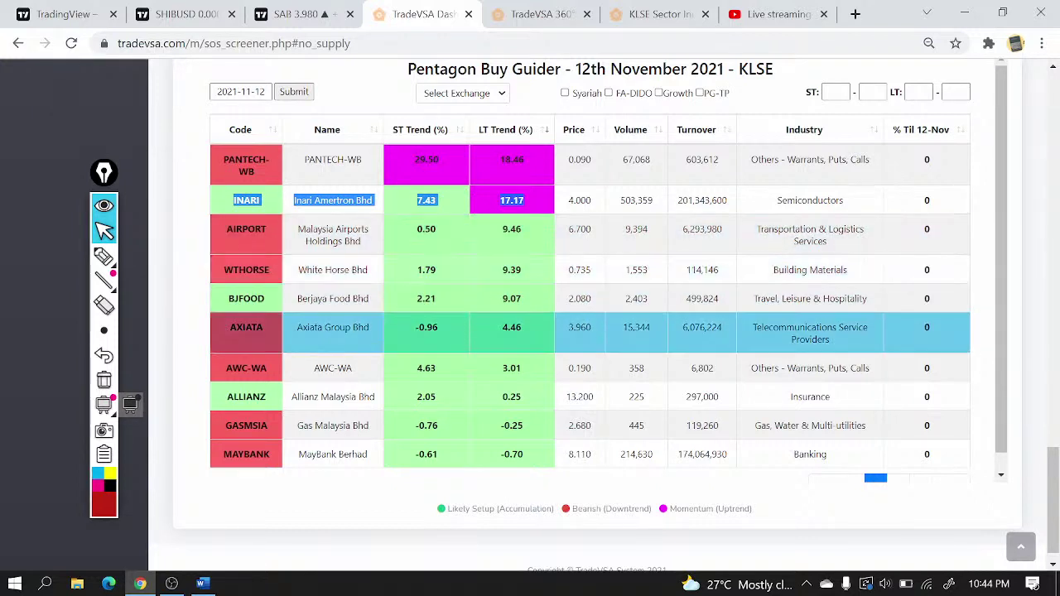
drag(226, 300, 372, 303)
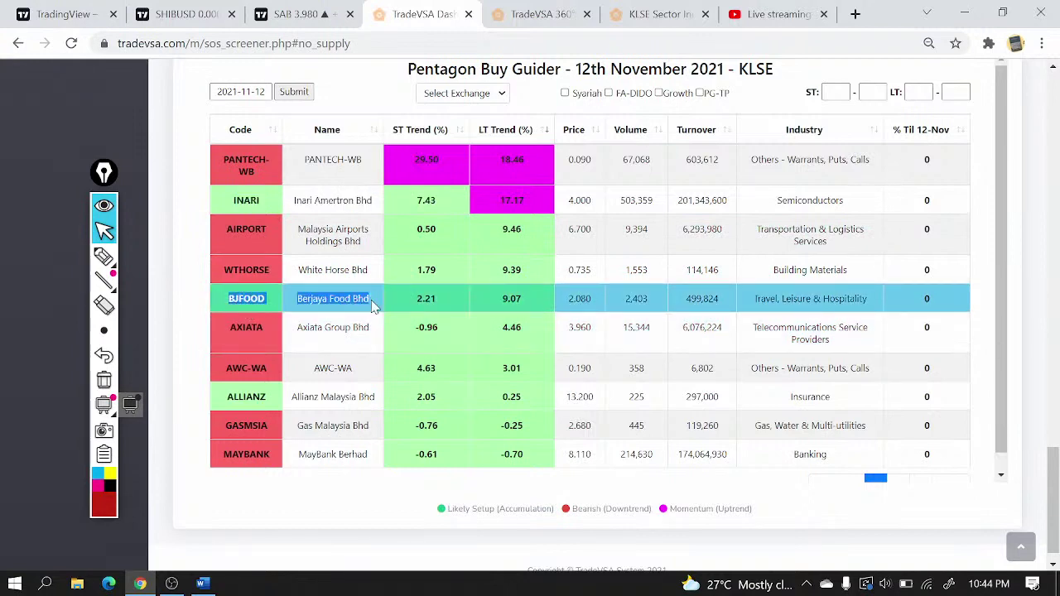
- Load the chart of Berjaya Food Berhad (BJFOOD) listed on MYX in TradingView
click(304, 6)
text(BJFOOD)
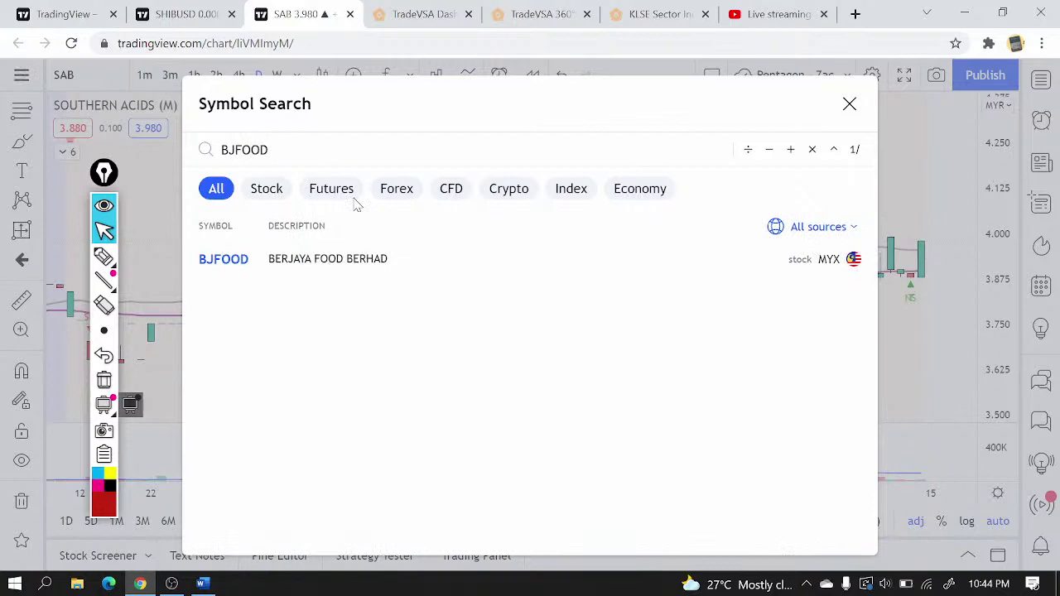
click(362, 259)
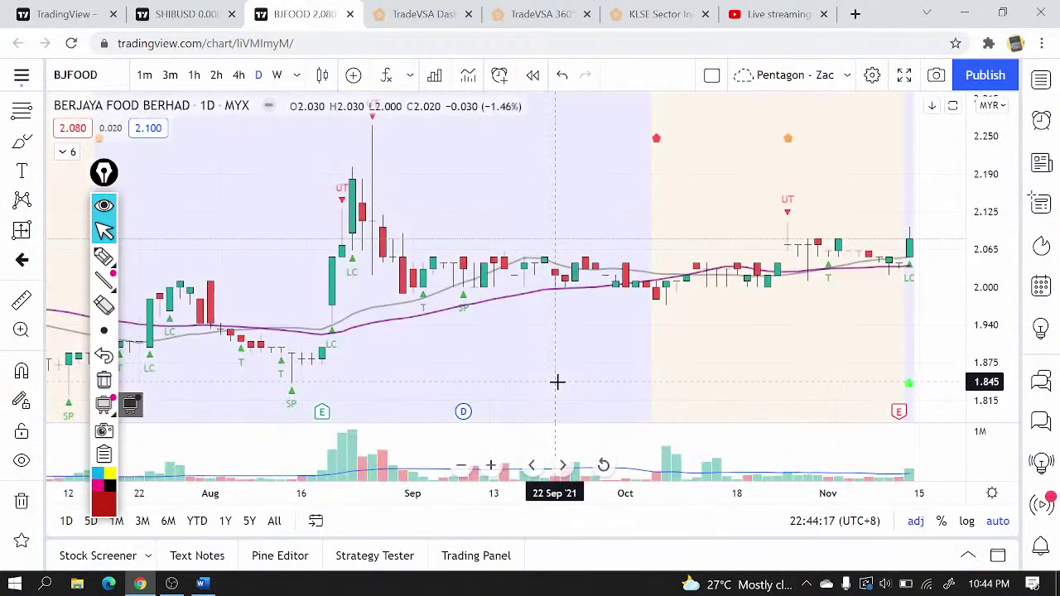
- Draw a nearly horizontal dashed trend line on BJFOOD's chart at about 1.985, from 25 March 2021 to mid-November 2021
scroll(596, 372, down, 5)
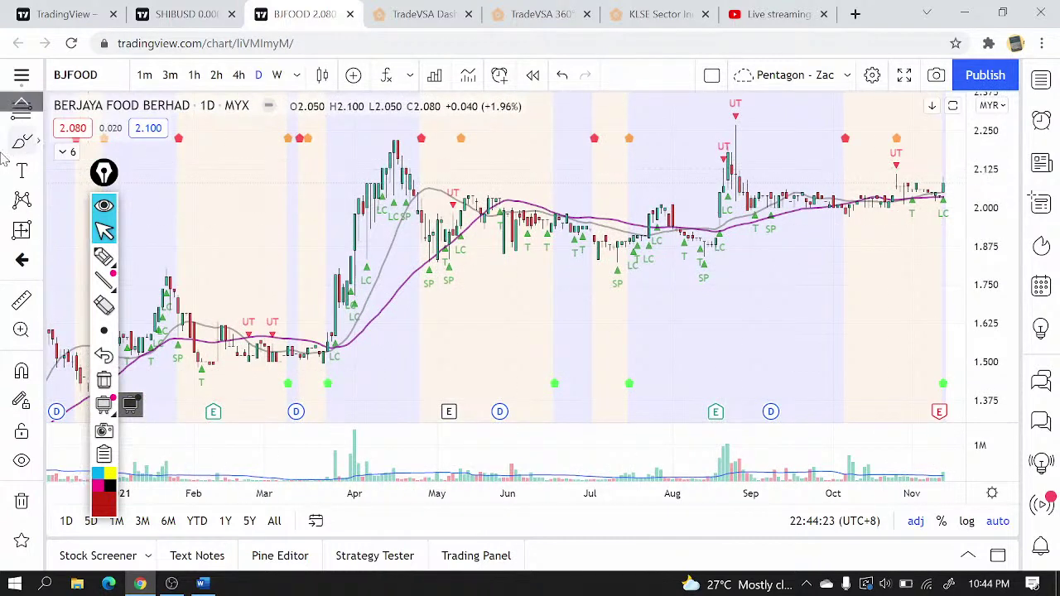
scroll(21, 249, up, 2)
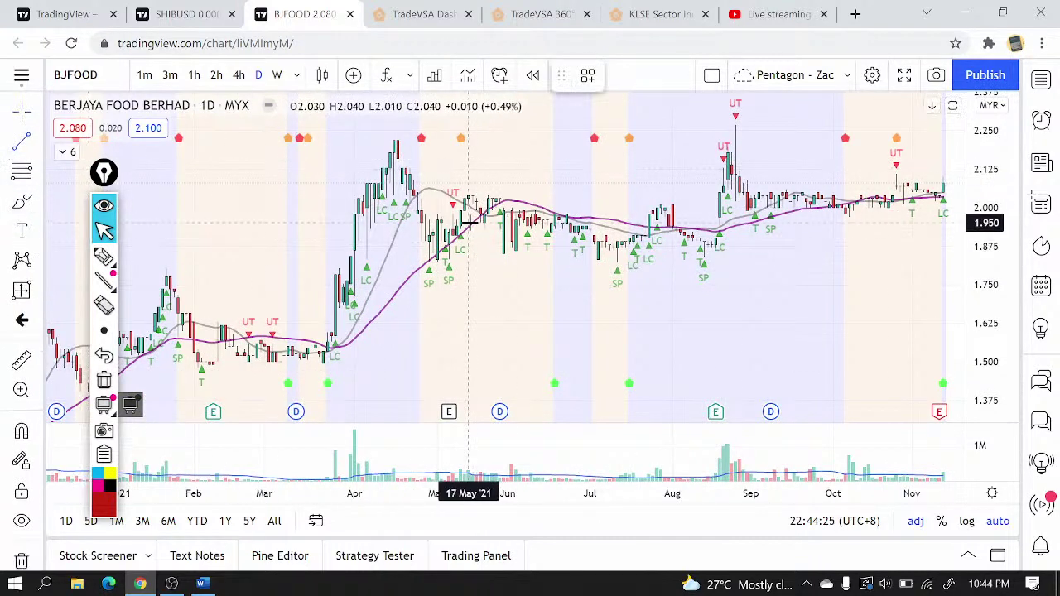
click(335, 212)
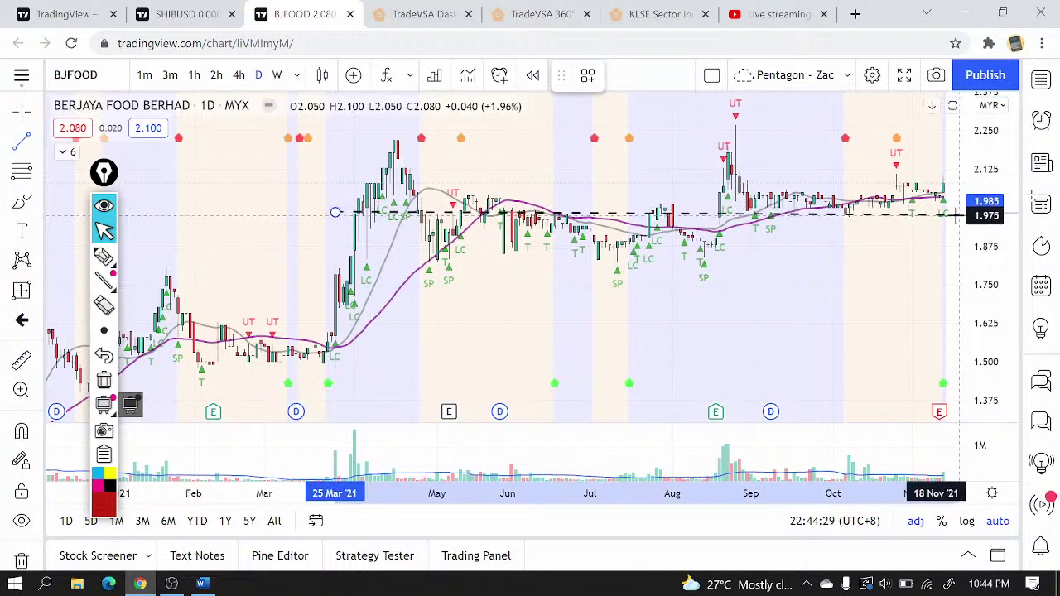
click(944, 212)
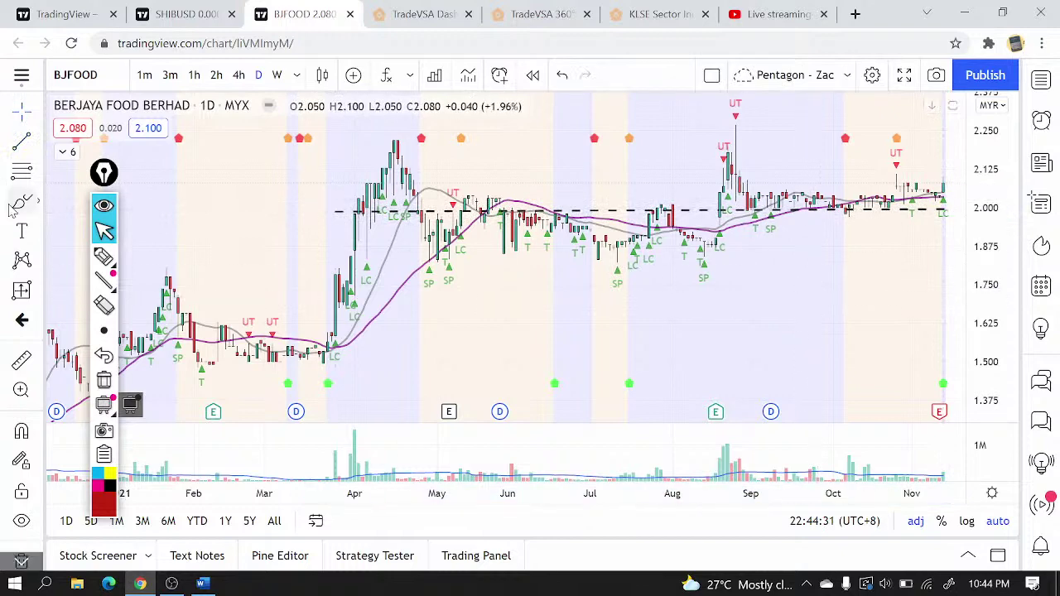
- Brush an ellipse around BJFOOD's May–July range, a line across the April and August highs, a curve along the September–November base, and circle the latest candle
mouse_move(707, 222)
mouse_down()
mouse_move(438, 217)
mouse_move(655, 225)
mouse_up()
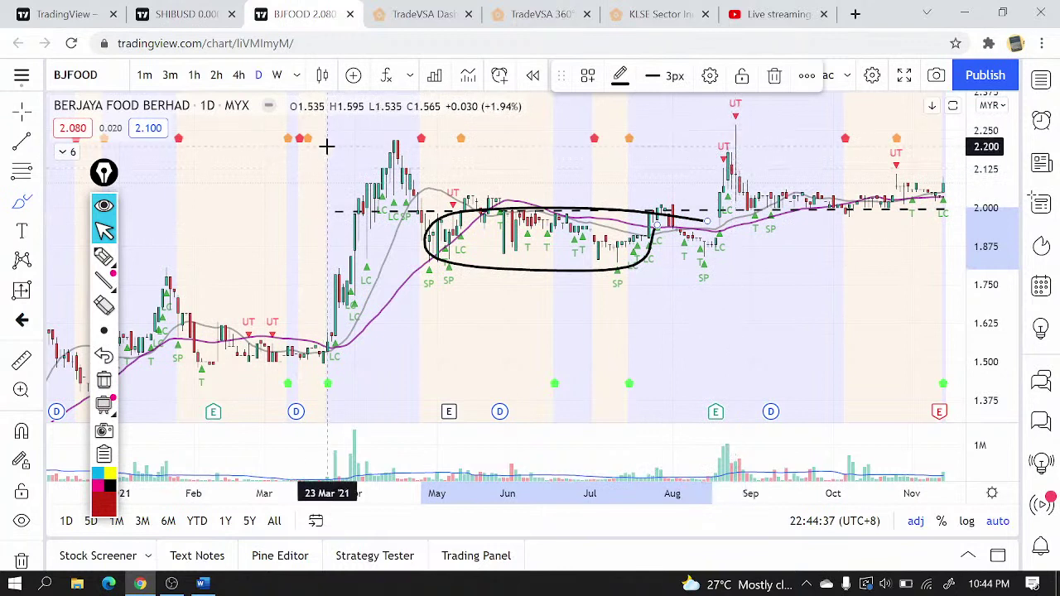
drag(331, 147, 506, 147)
drag(583, 145, 952, 144)
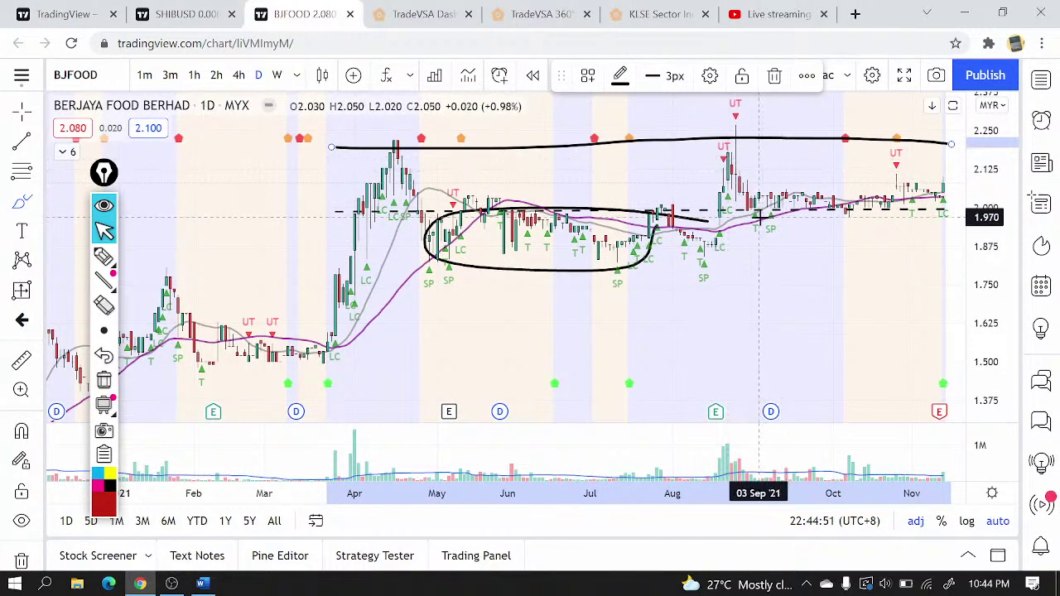
drag(748, 199, 916, 198)
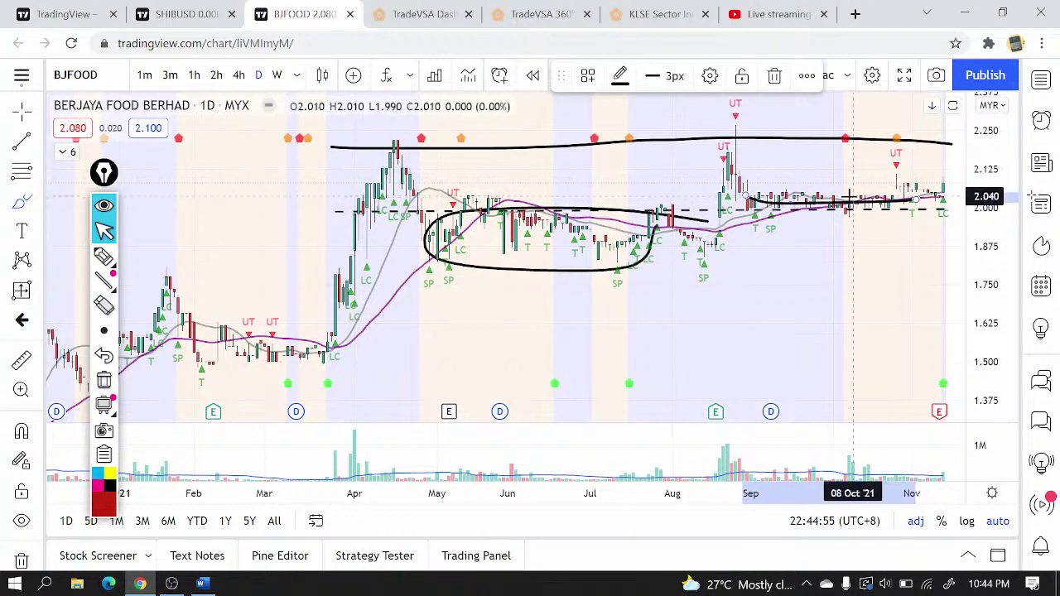
drag(928, 181, 947, 172)
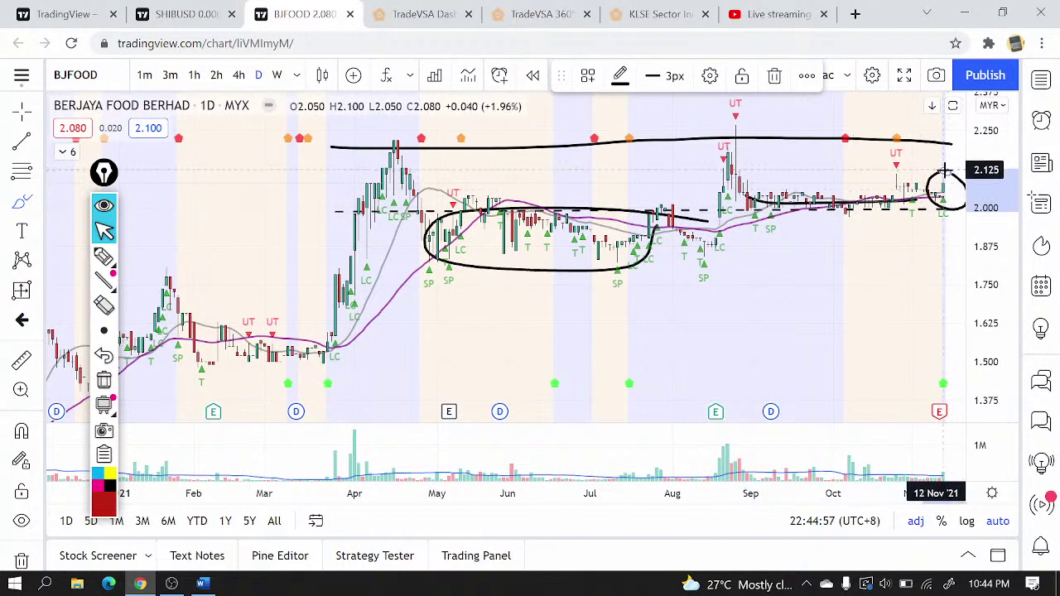
- Switch the BJFOOD chart to the weekly timeframe
click(277, 75)
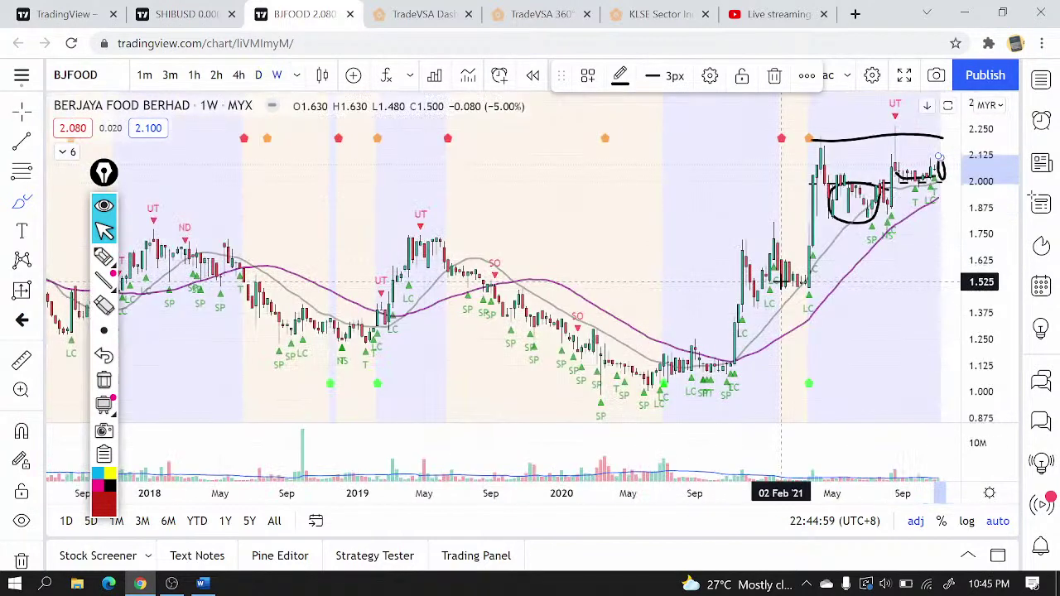
- Check BJFOOD's recent weekly candles and switch its chart to the daily timeframe
scroll(780, 281, up, 3)
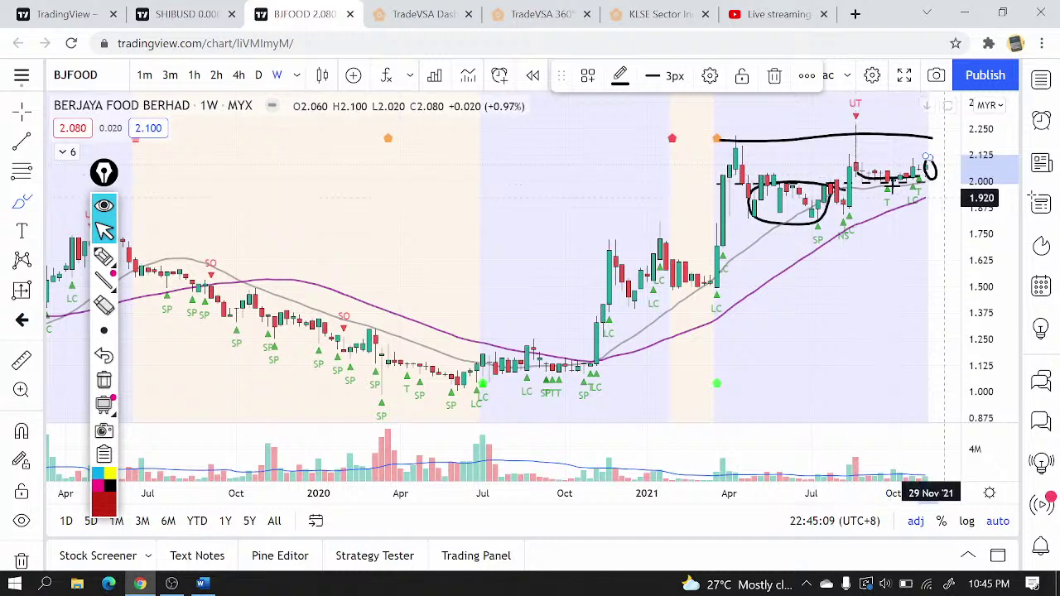
click(260, 76)
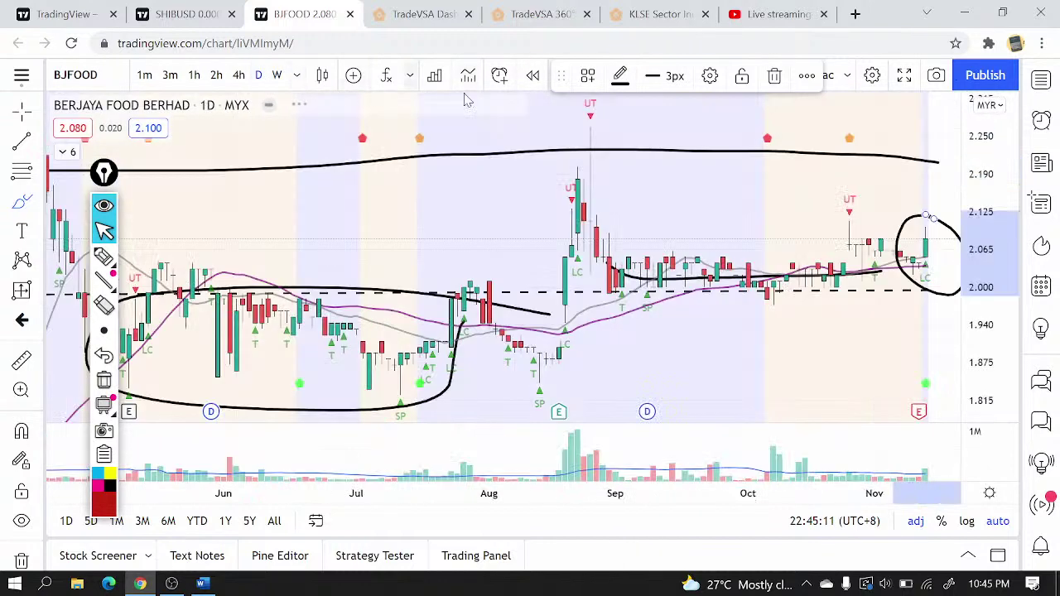
- Pick ALLIANZ from TradeVSA's Pentagon Buy Guider list and load the Allianz Malaysia Bhd (MYX) chart in TradingView
click(398, 16)
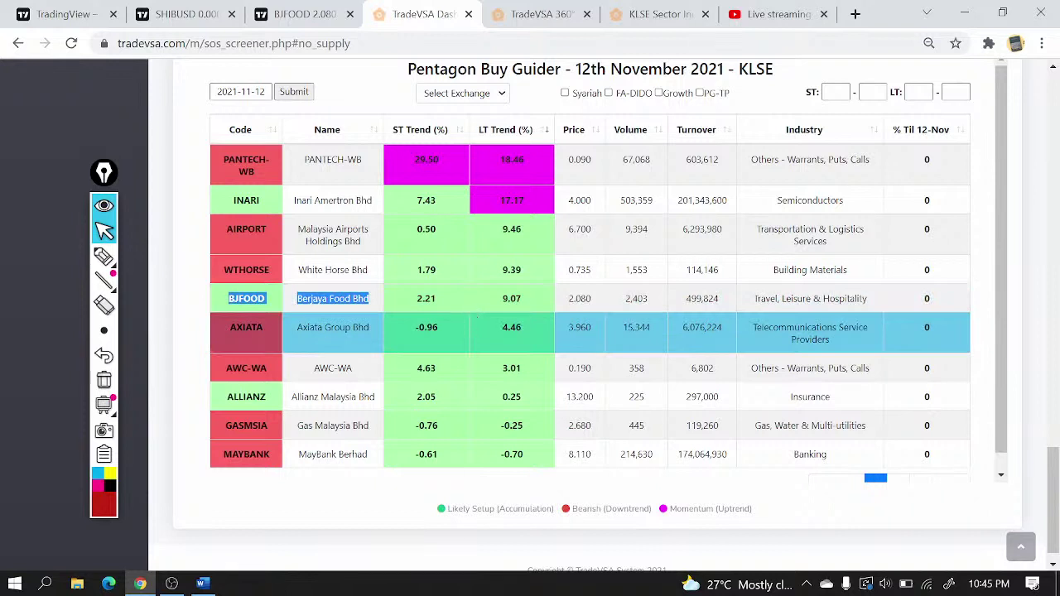
click(224, 403)
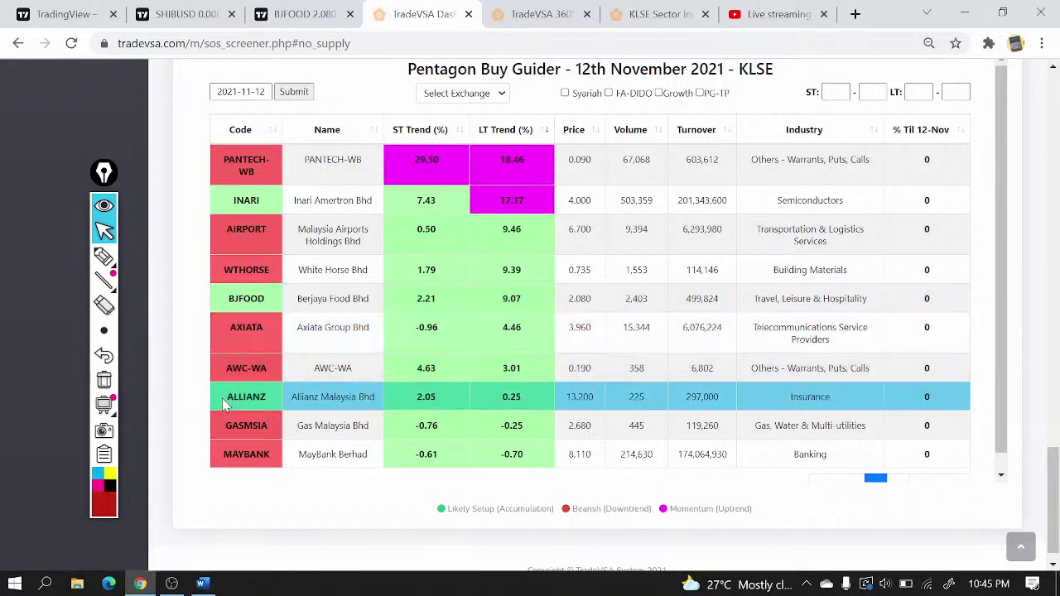
click(291, 14)
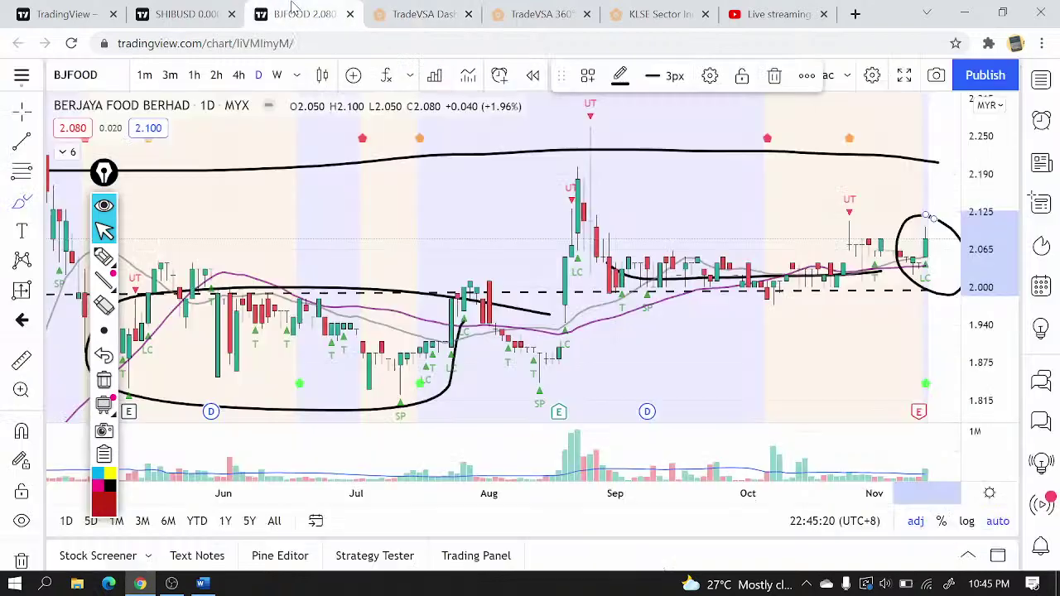
text(ALLIAMZ)
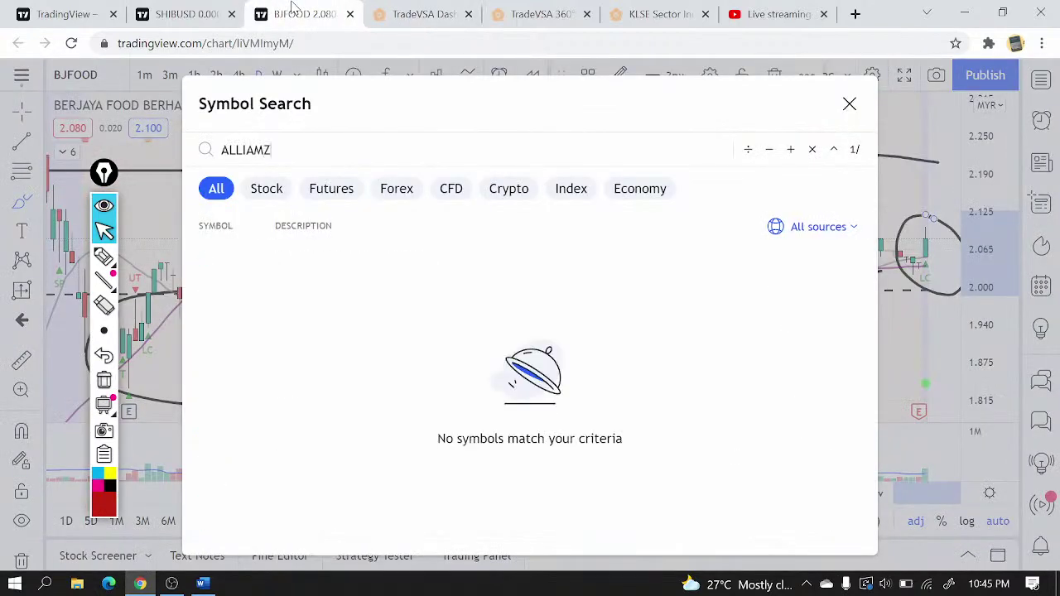
key(BackSpace)
key(BackSpace)
text(N)
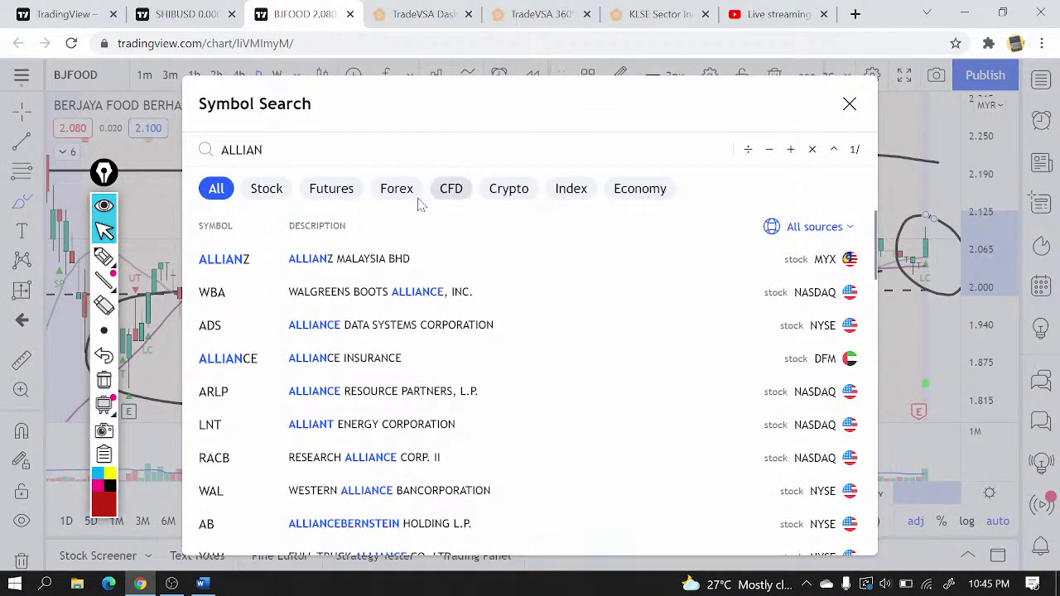
key(Return)
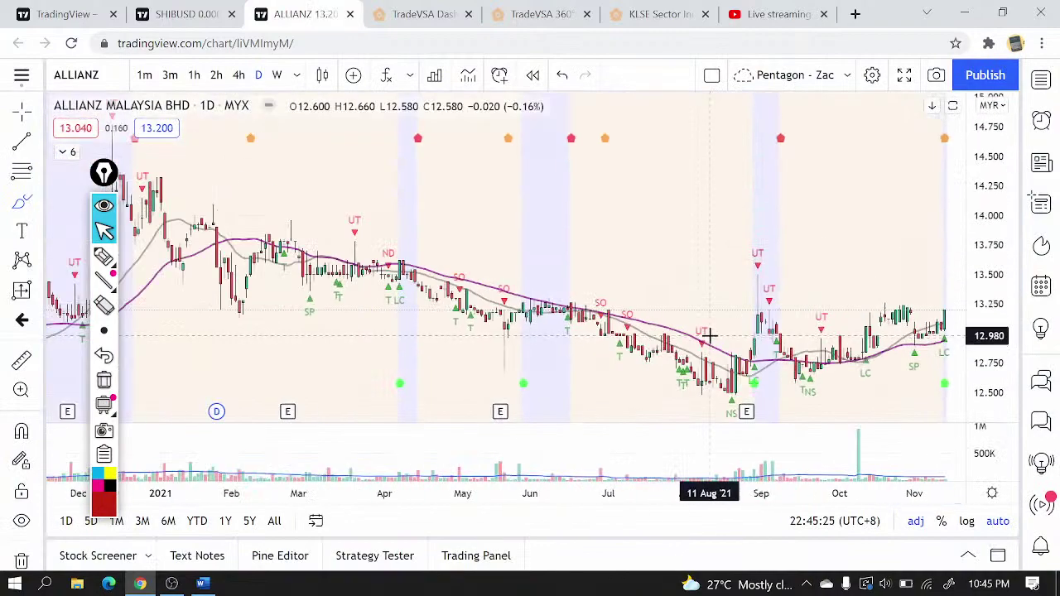
- Brush circles at ALLIANZ's late-May and late-August signals and latest candle plus a September–November price curve, and clear all drawings
scroll(710, 336, down, 1)
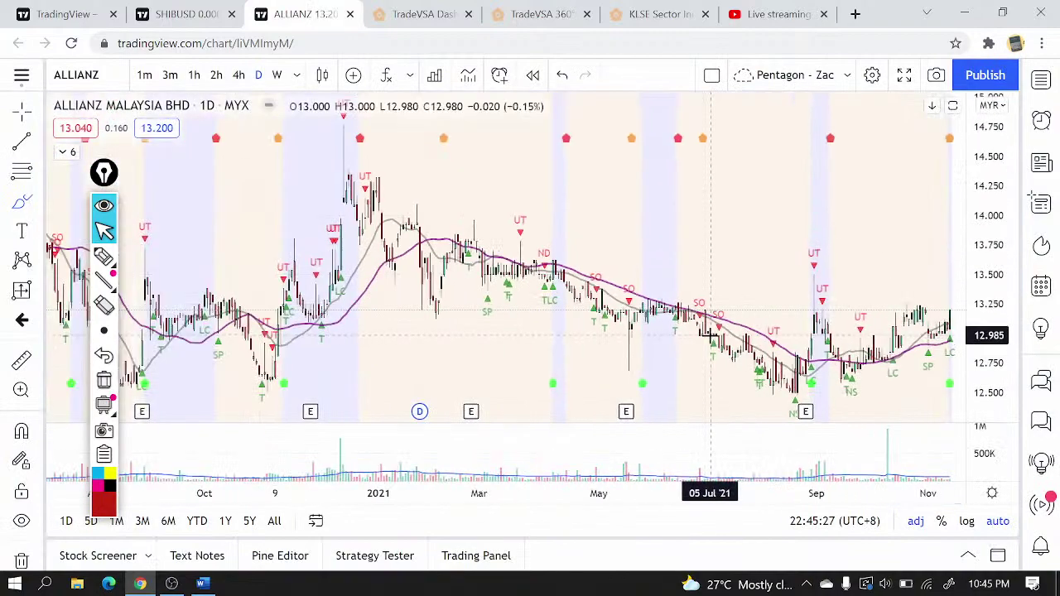
scroll(753, 335, up, 3)
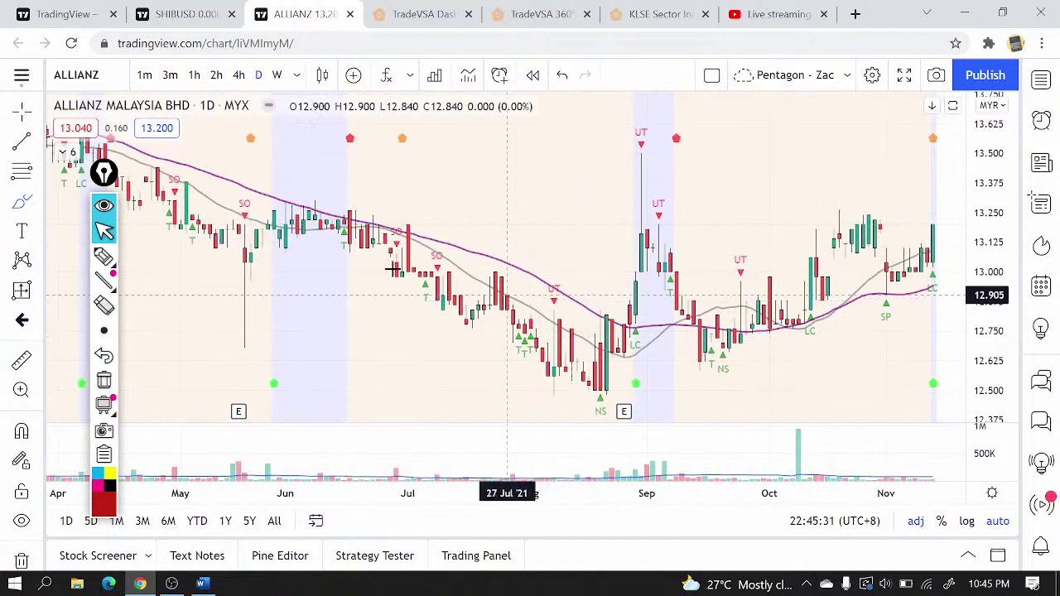
click(21, 204)
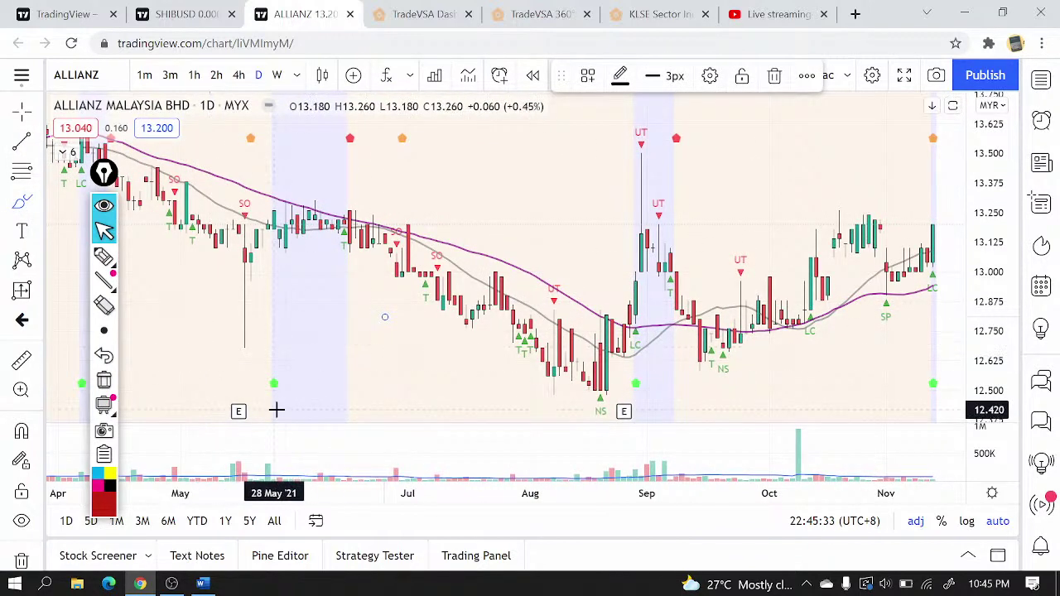
drag(270, 378, 285, 368)
drag(273, 226, 284, 221)
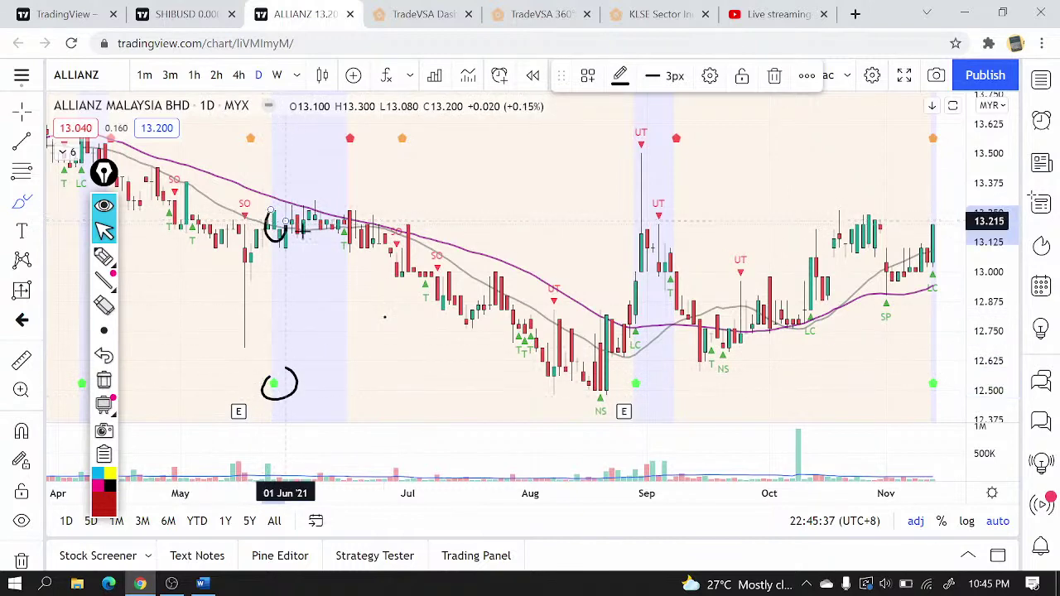
drag(659, 348, 636, 361)
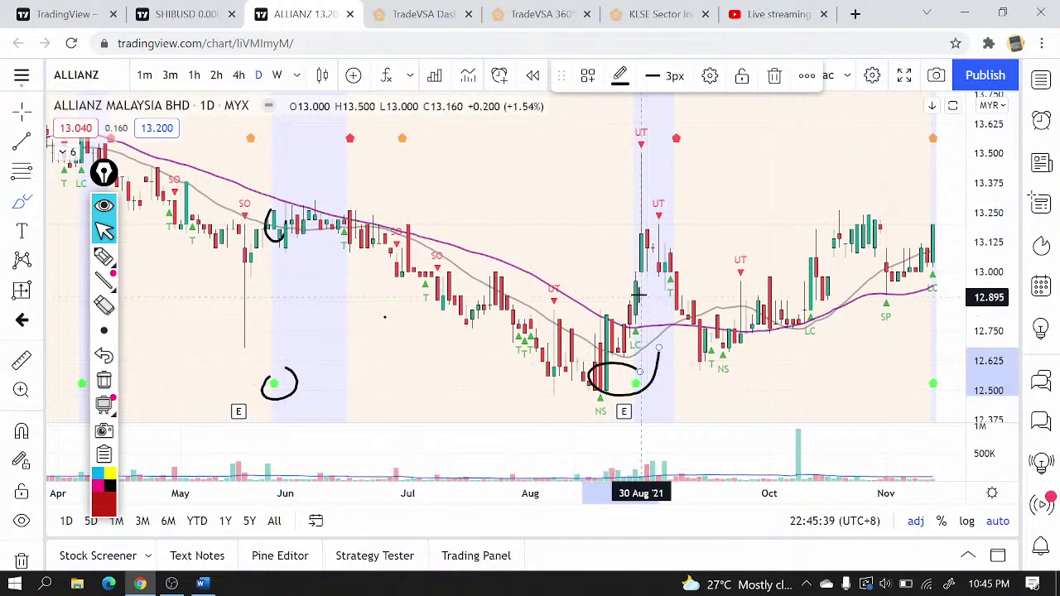
mouse_move(642, 292)
mouse_down()
mouse_move(881, 247)
mouse_move(950, 250)
mouse_up()
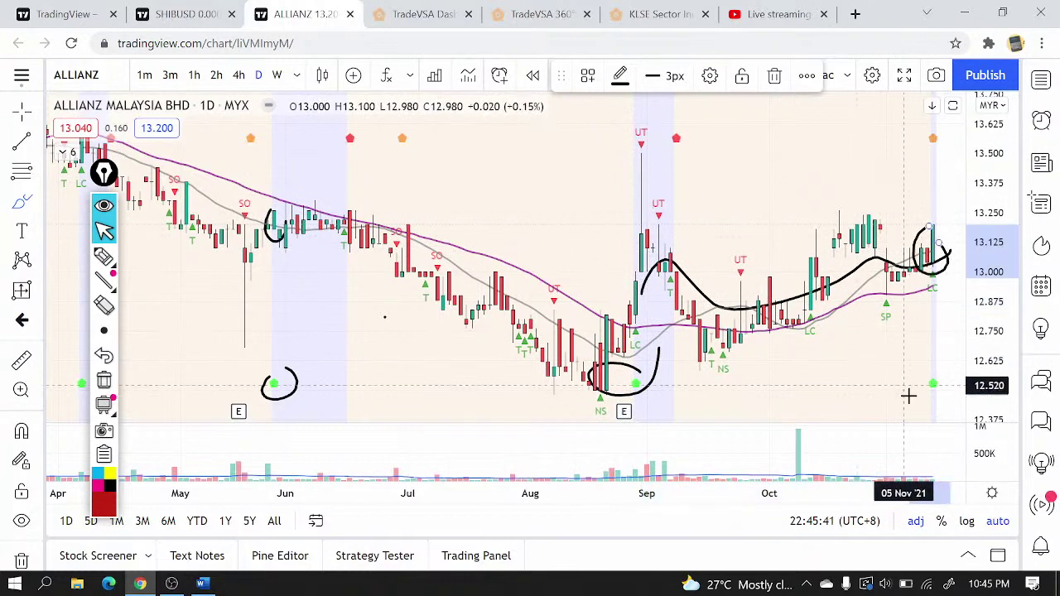
click(22, 560)
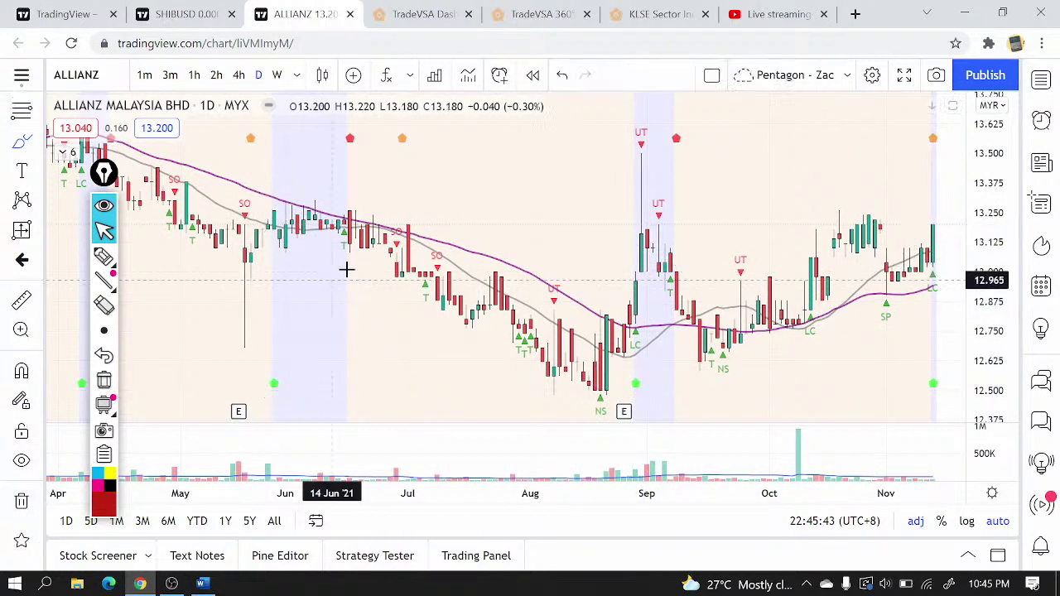
- Pick MAYBANK from TradeVSA's Pentagon Buy Guider list and load the Malayan Banking Bhd (MYX) chart in TradingView
click(458, 14)
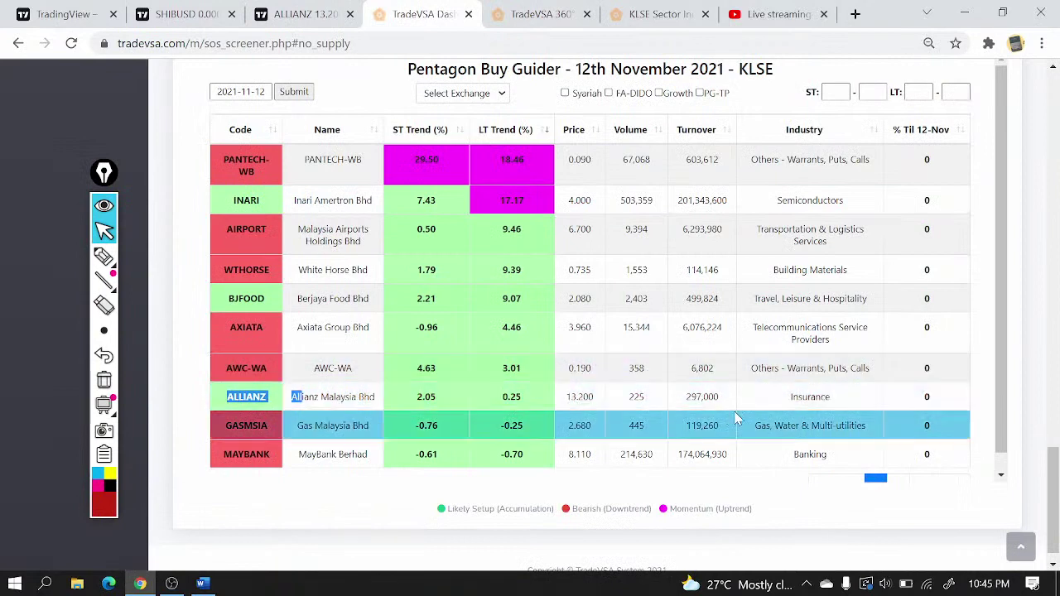
scroll(760, 421, down, 1)
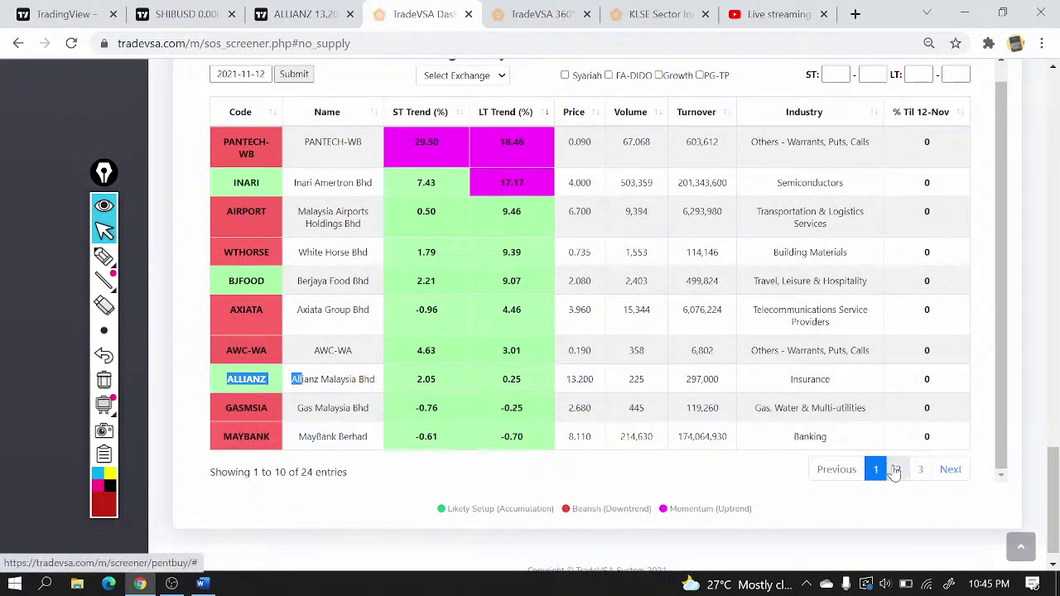
scroll(895, 470, down, 1)
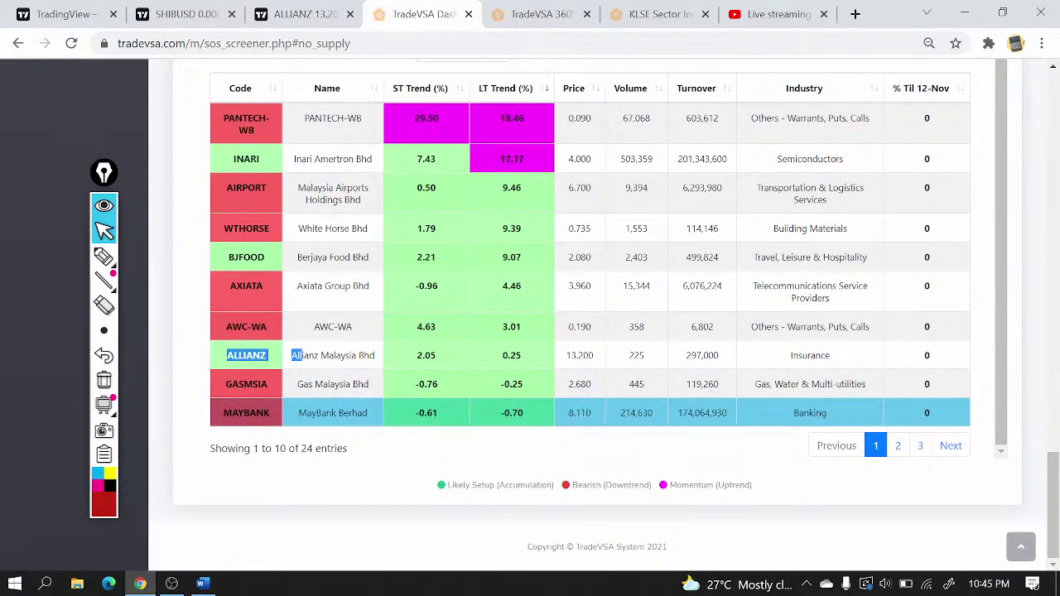
click(294, 7)
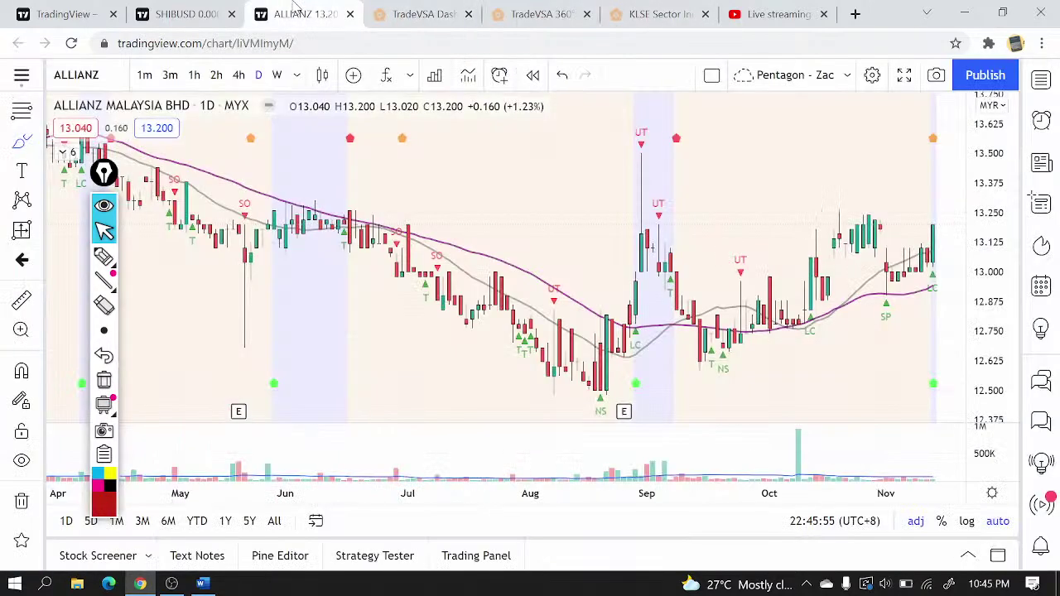
text(MAYBANK)
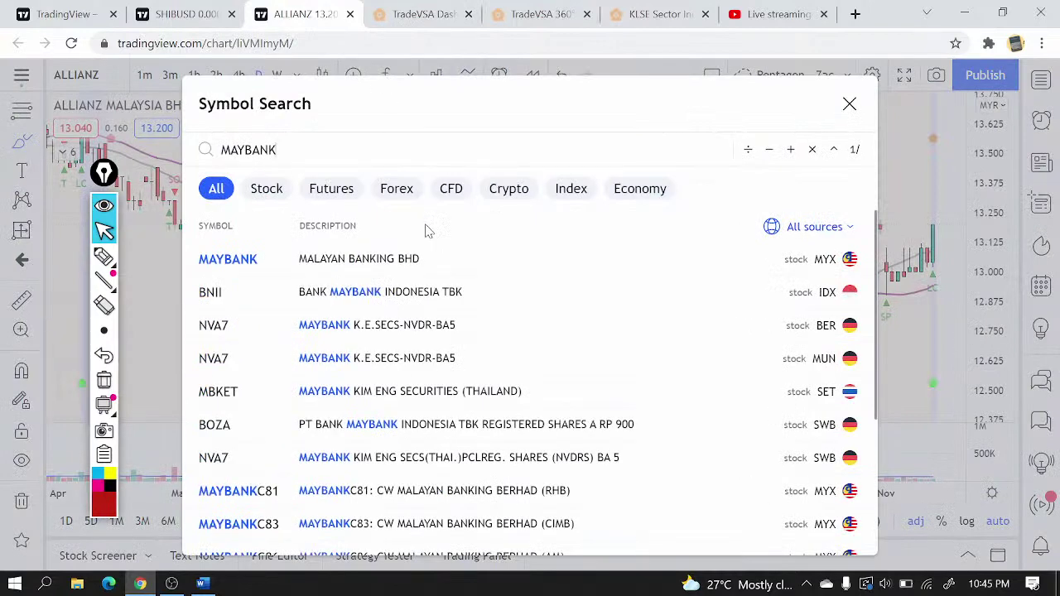
click(428, 258)
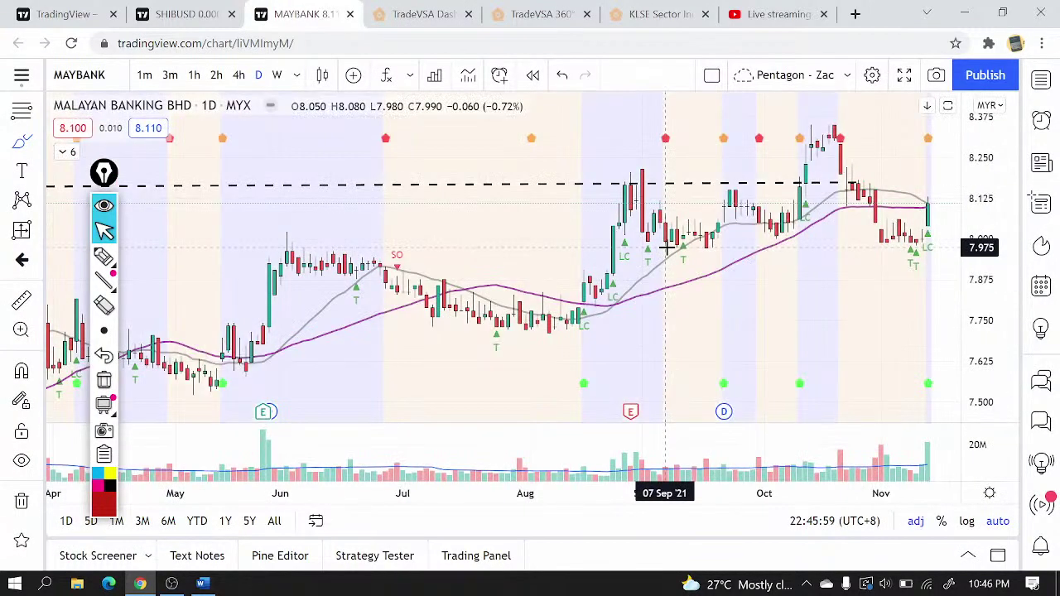
- Brush a wavy curve under MAYBANK's daily prices from December 2020 to September 2021, and circle the October peak and latest candle
scroll(667, 247, down, 4)
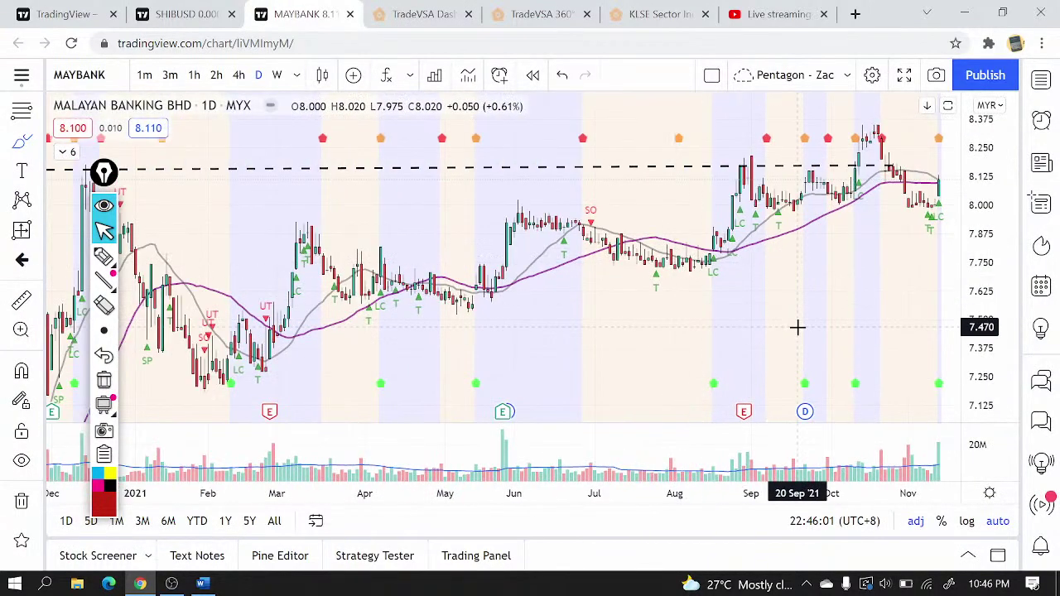
scroll(797, 328, down, 3)
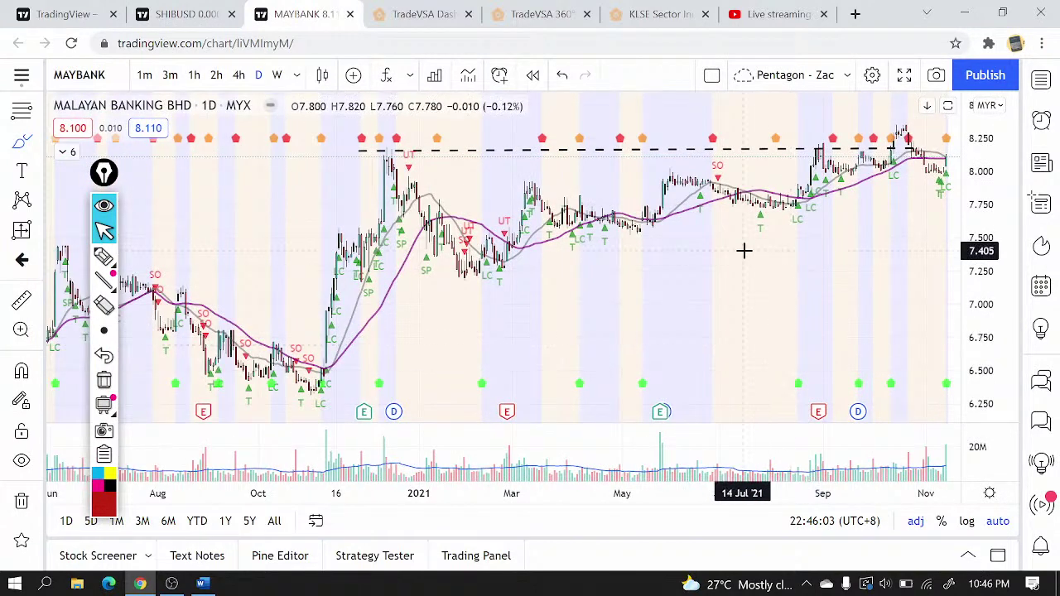
scroll(759, 260, up, 2)
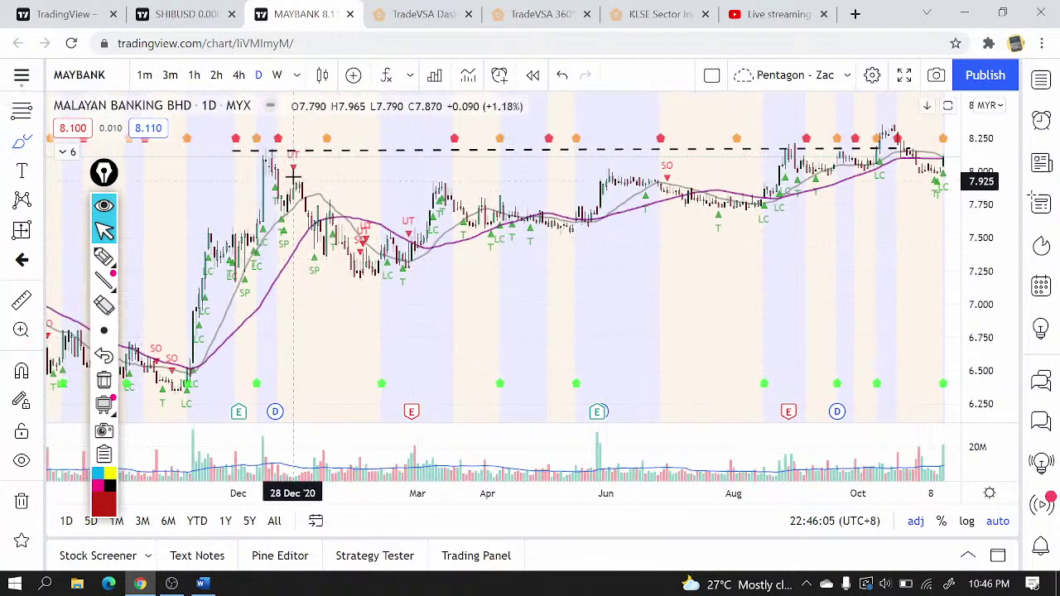
mouse_move(274, 166)
mouse_down()
mouse_move(521, 199)
mouse_move(795, 196)
mouse_move(808, 136)
mouse_move(917, 135)
mouse_move(905, 145)
mouse_move(928, 178)
mouse_move(951, 164)
mouse_move(934, 170)
mouse_move(939, 181)
mouse_up()
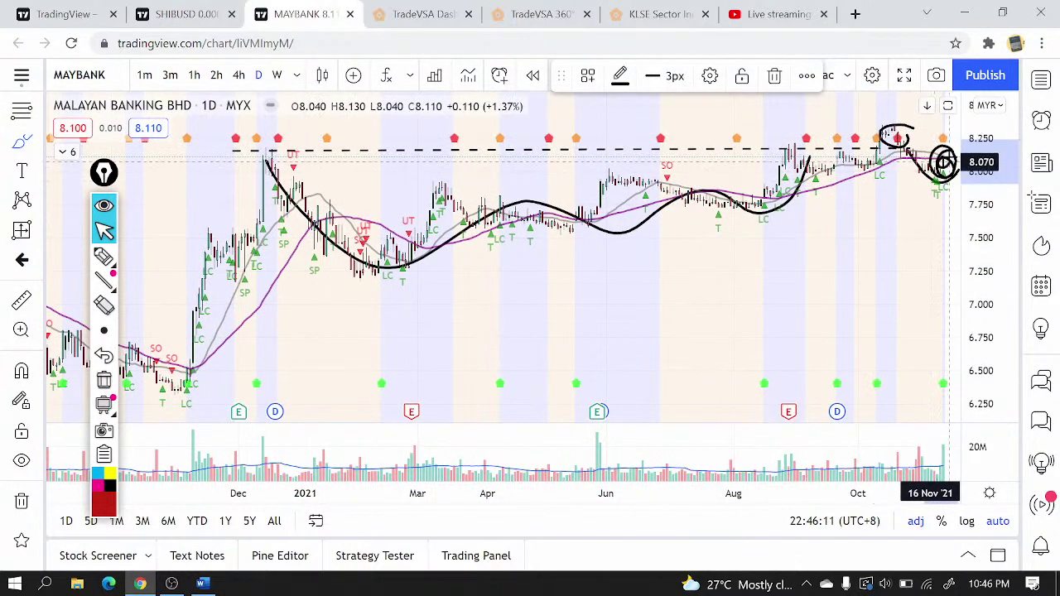
- Switch the MAYBANK chart to the weekly timeframe and remove all drawings from it
scroll(903, 195, up, 4)
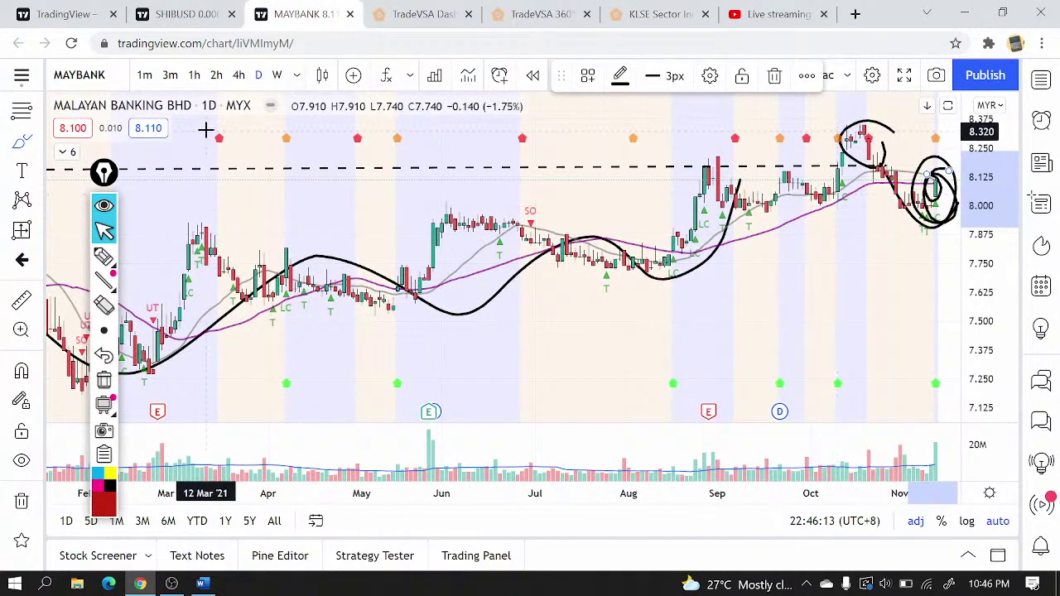
click(277, 75)
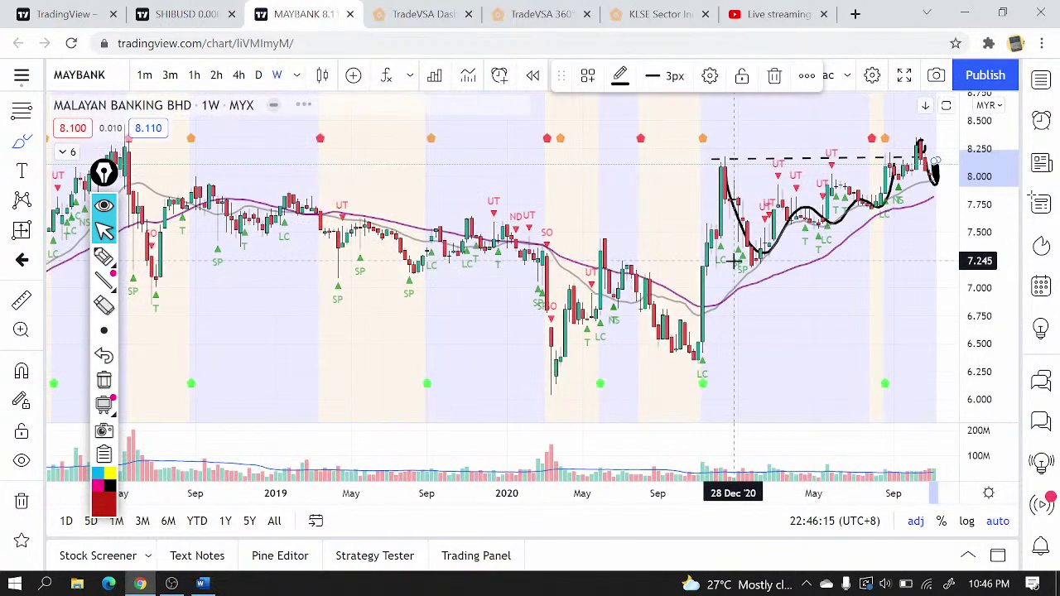
scroll(734, 325, up, 3)
click(20, 500)
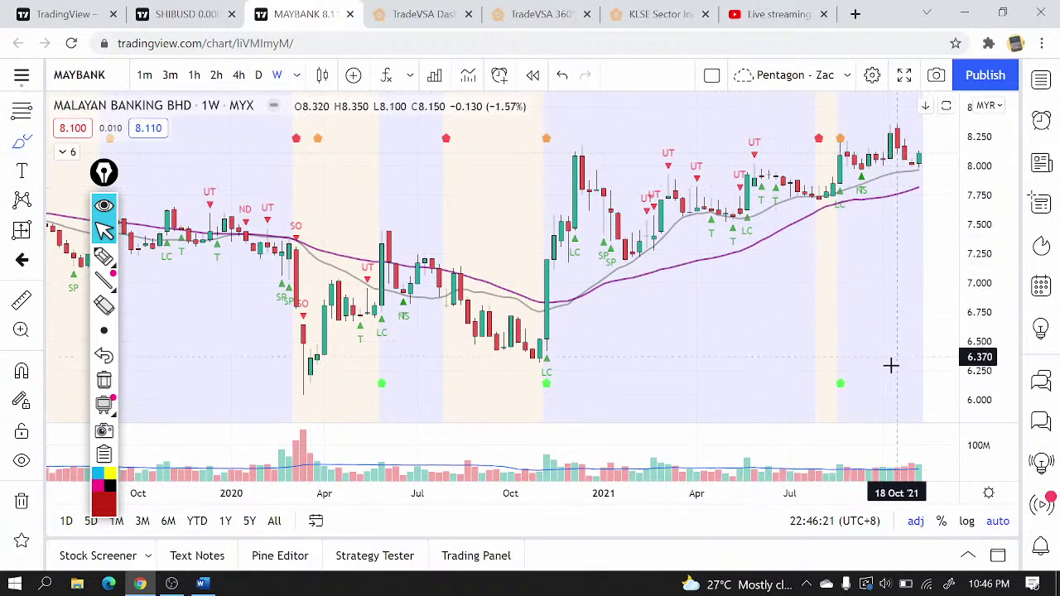
- Brush an arc near MAYBANK's August 2021 buy marker, a support line at about 7.82 and a wave along the August–November weekly candles
mouse_move(846, 375)
mouse_down()
mouse_move(880, 395)
mouse_move(869, 375)
mouse_up()
scroll(810, 304, up, 3)
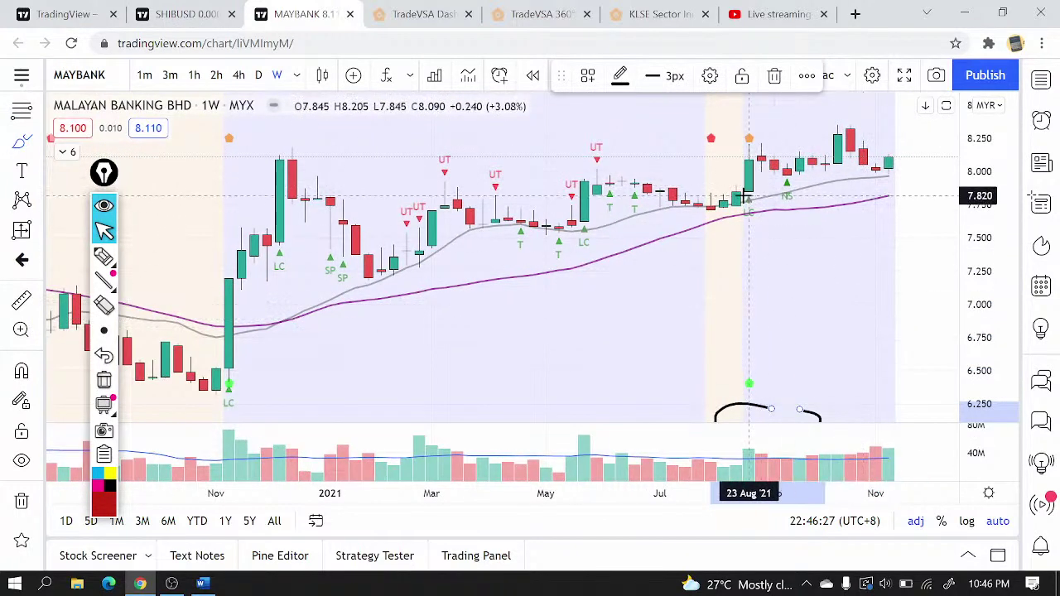
drag(748, 196, 923, 191)
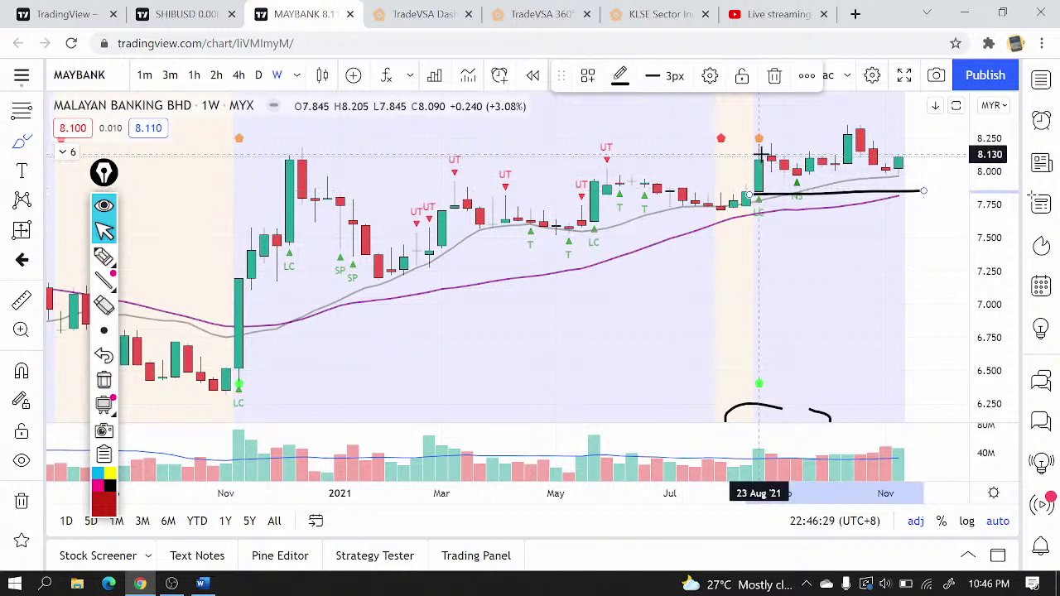
mouse_move(759, 154)
mouse_down()
mouse_move(797, 184)
mouse_move(848, 138)
mouse_move(900, 173)
mouse_move(924, 153)
mouse_up()
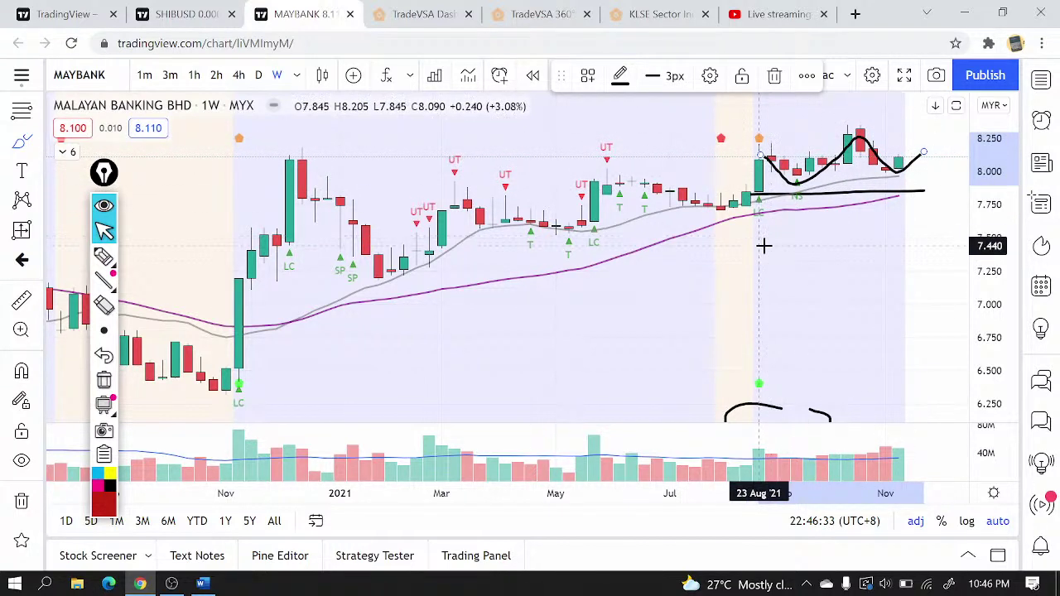
- Load the chart of CIMB Group Holdings Berhad (CIMB) listed on MYX and switch it to the daily timeframe
text(CIMB)
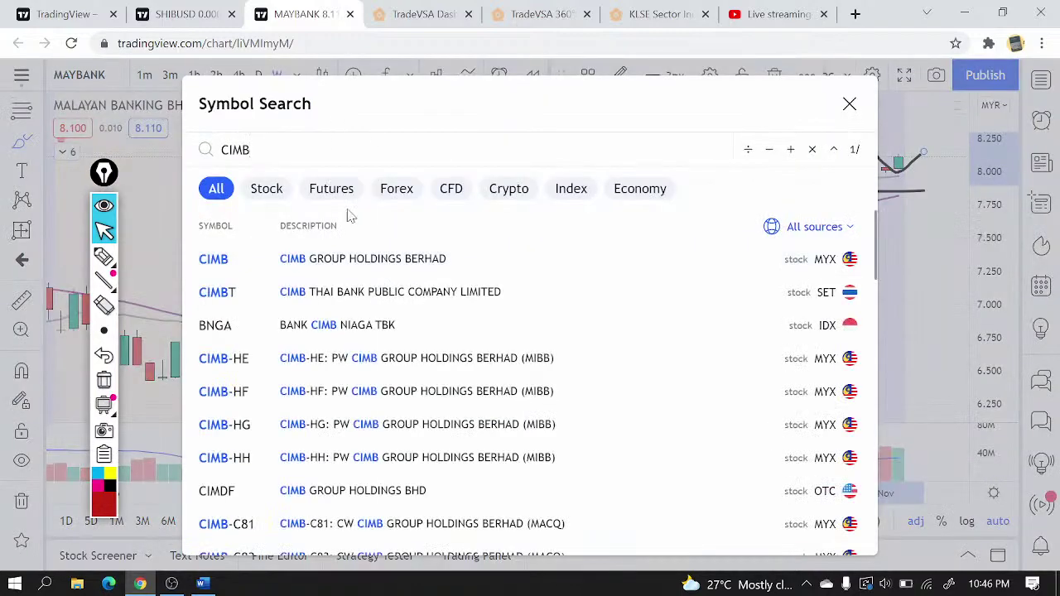
key(Return)
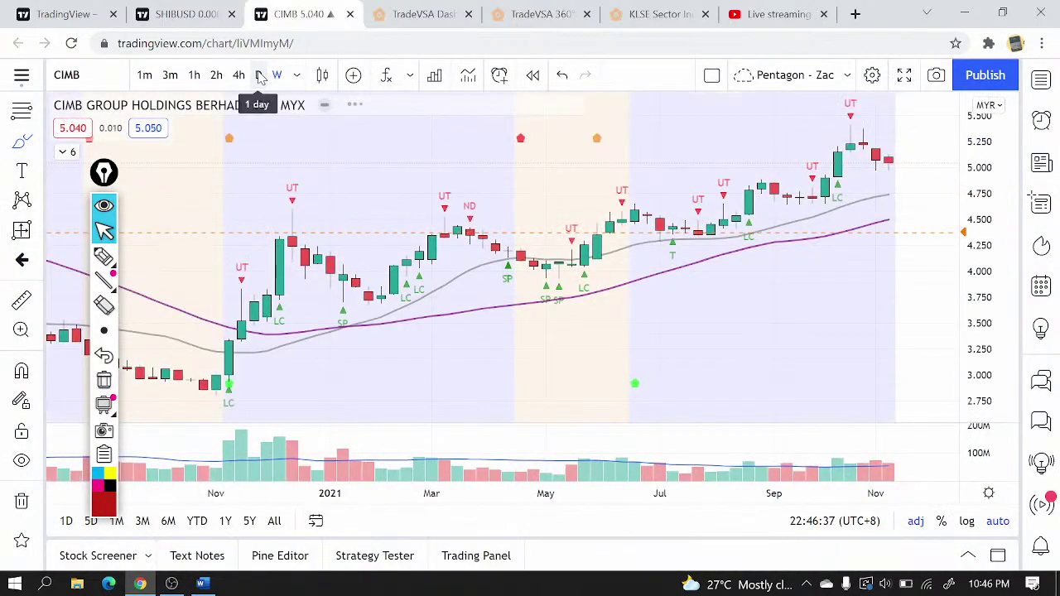
click(258, 75)
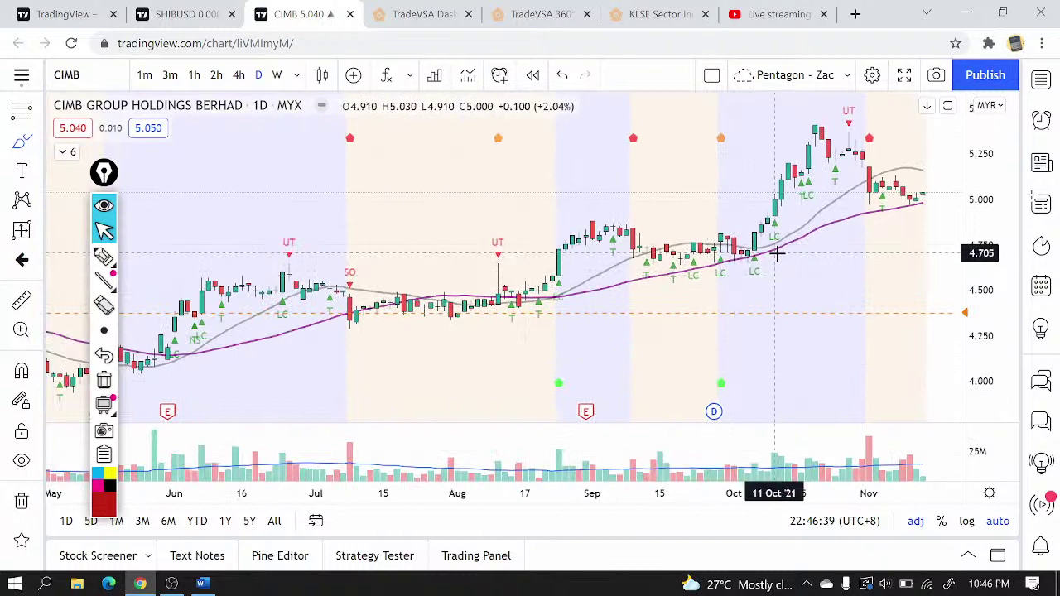
scroll(783, 253, down, 2)
scroll(902, 277, up, 4)
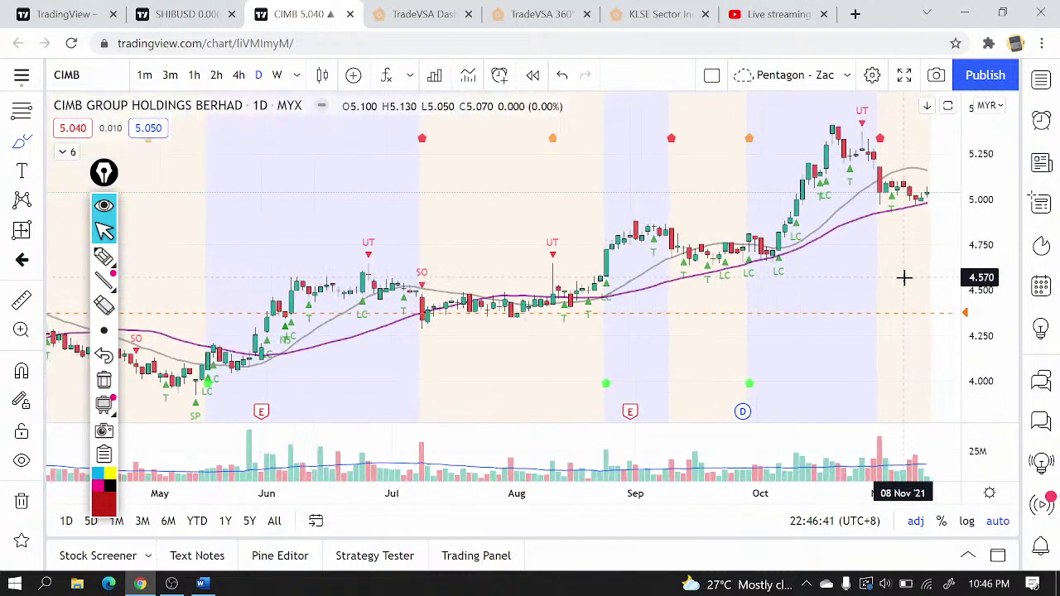
- Create an alert that triggers only once when CIMB's price crosses 5.085
scroll(904, 277, up, 3)
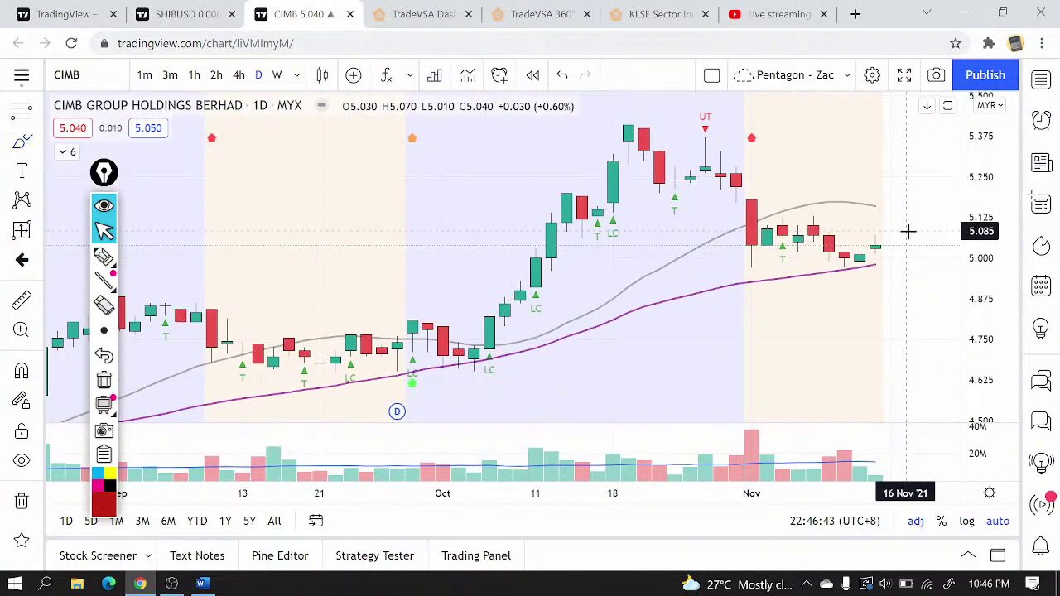
right_click(909, 232)
click(924, 235)
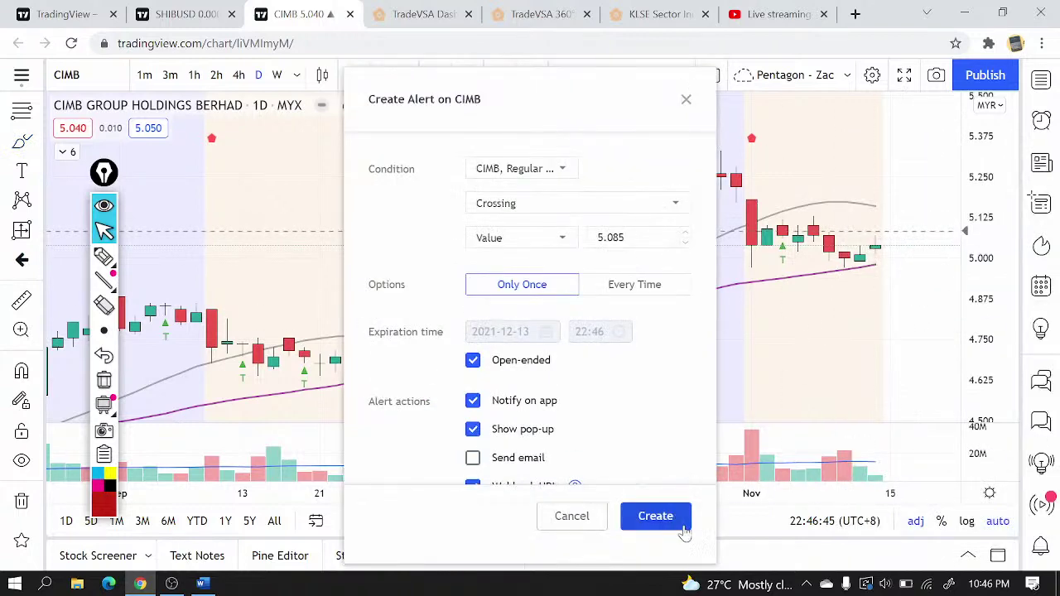
click(656, 516)
right_click(913, 468)
mouse_move(914, 468)
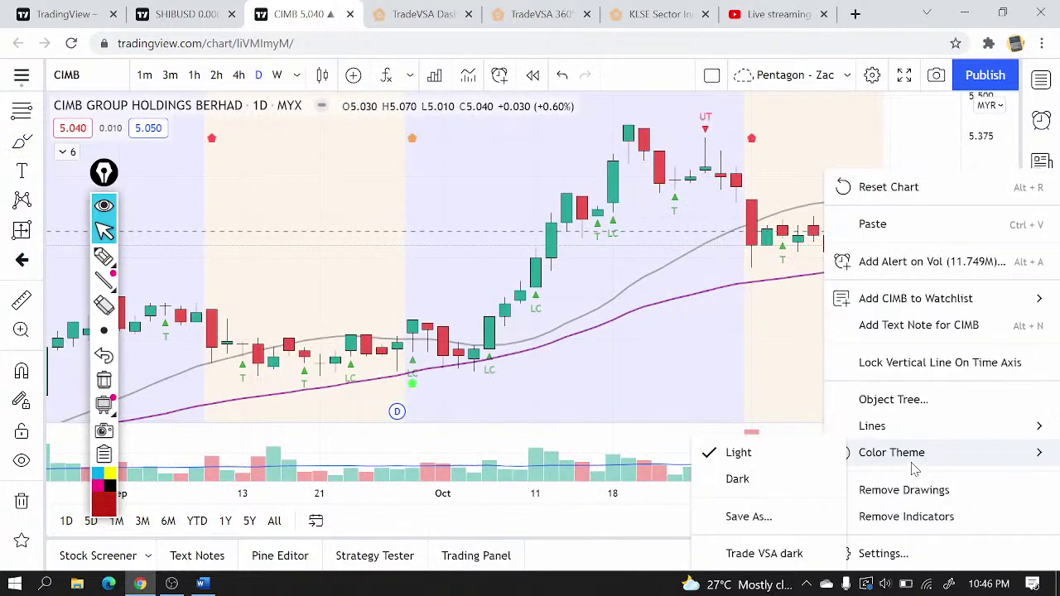
key(Escape)
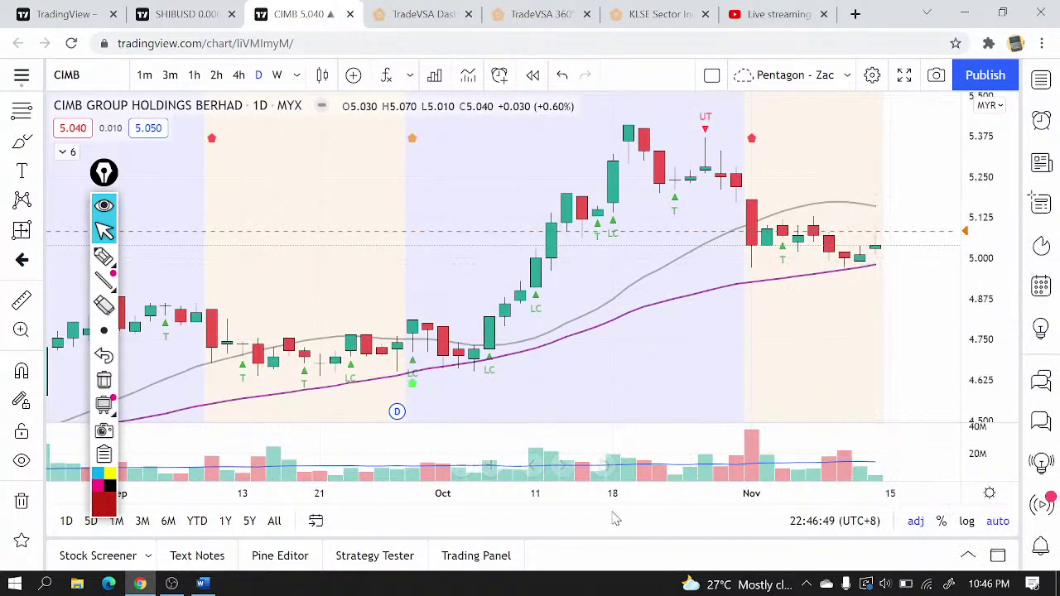
- Create an alert on CIMB's volume at 14.18M
right_click(909, 460)
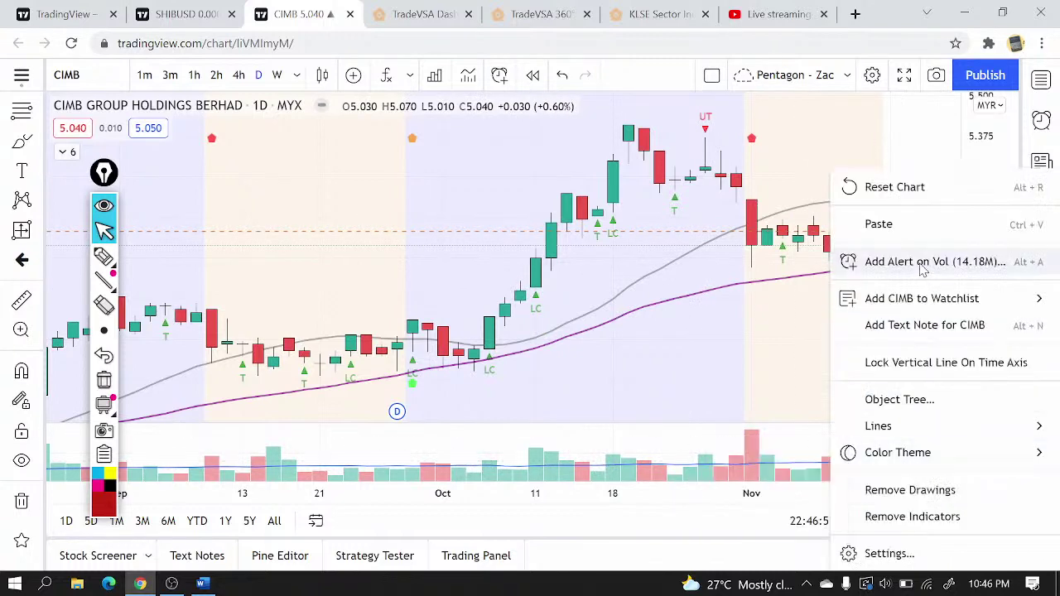
click(921, 266)
click(673, 518)
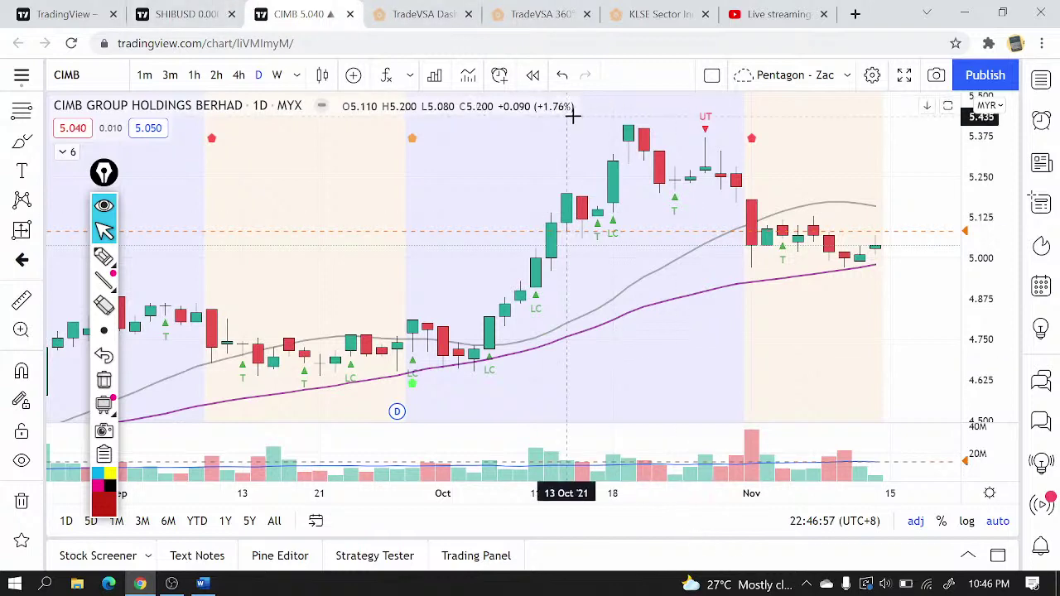
- Check the No Supply screener for the next stock and load the chart of White Horse Bhd (WTHORSE) listed on MYX
click(432, 8)
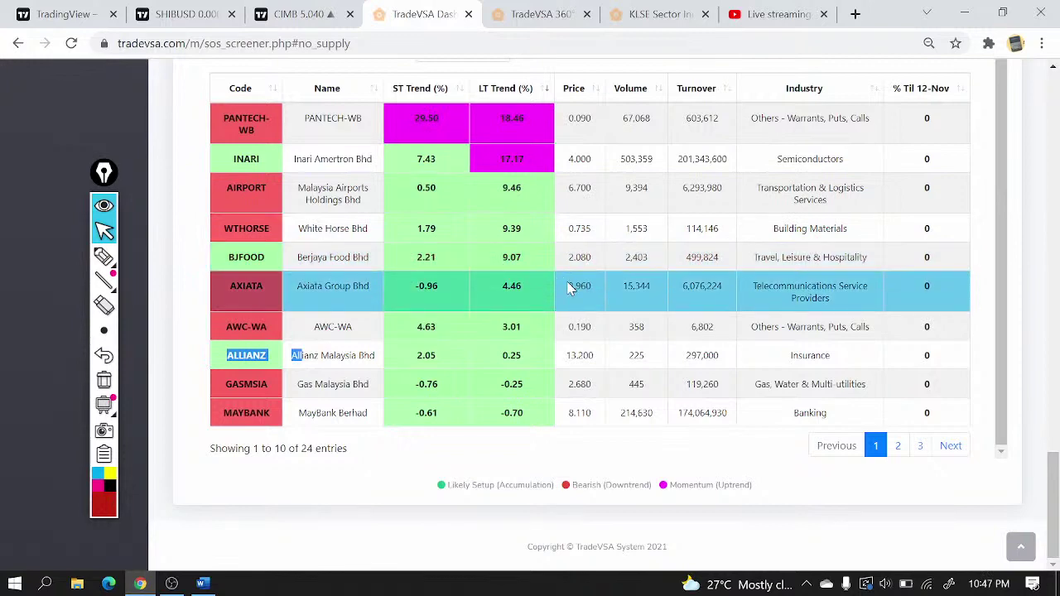
click(280, 10)
text(W)
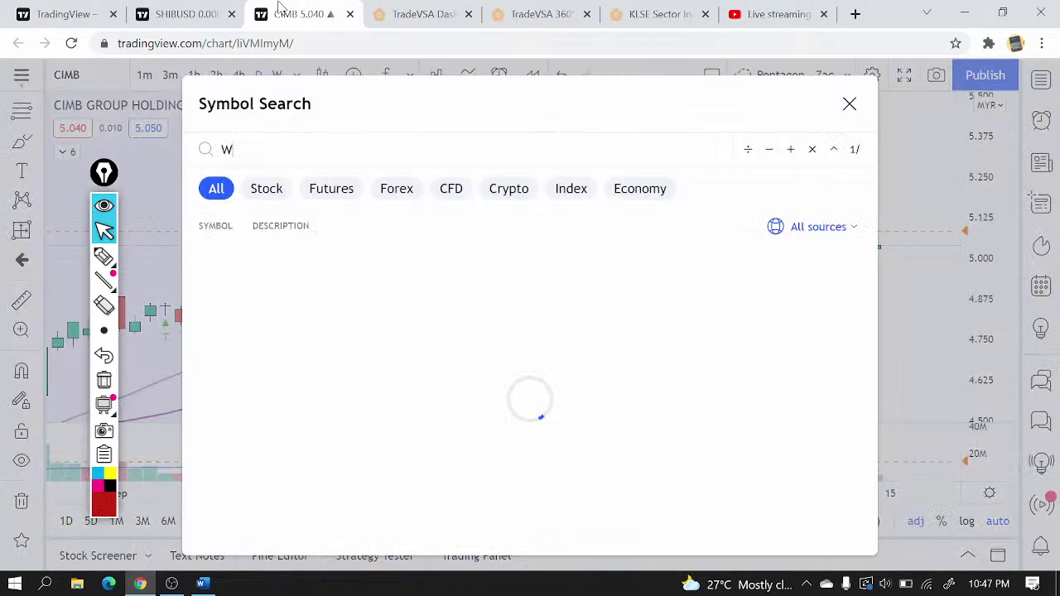
text(HTHO)
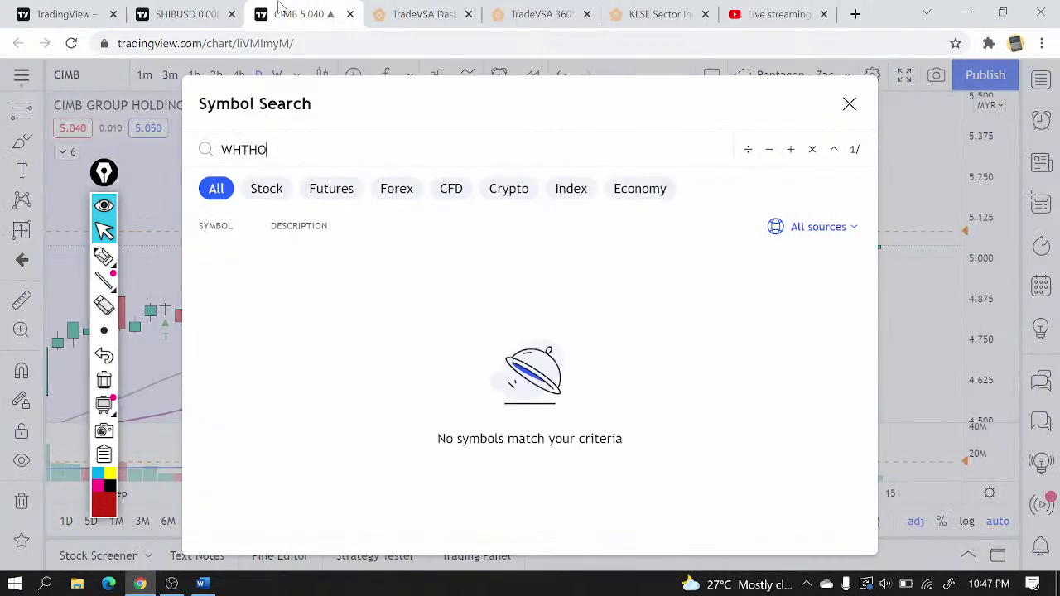
key(BackSpace)
key(BackSpace)
key(BackSpace)
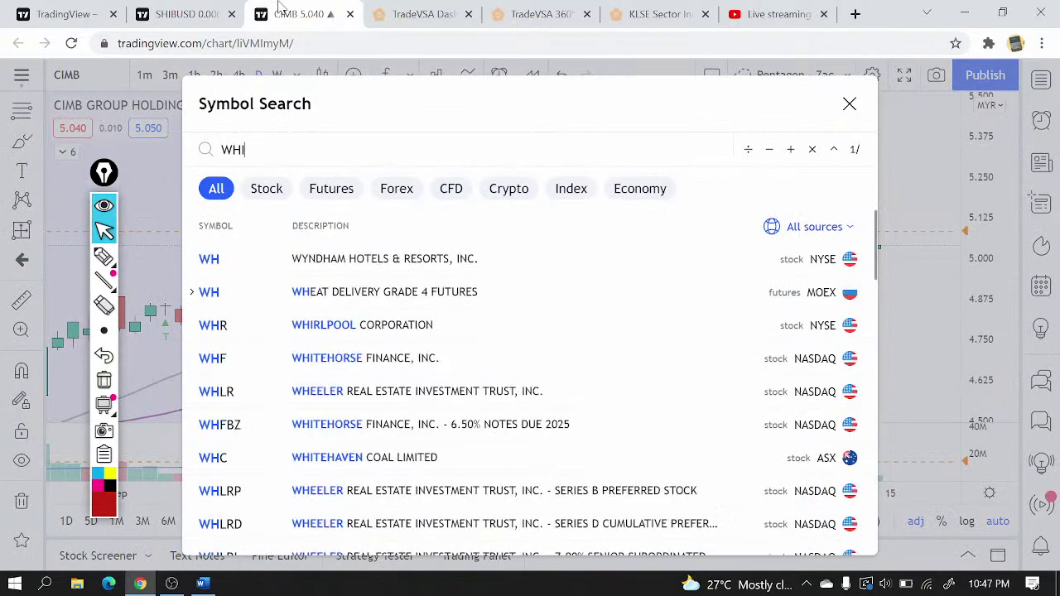
text(ITE HO)
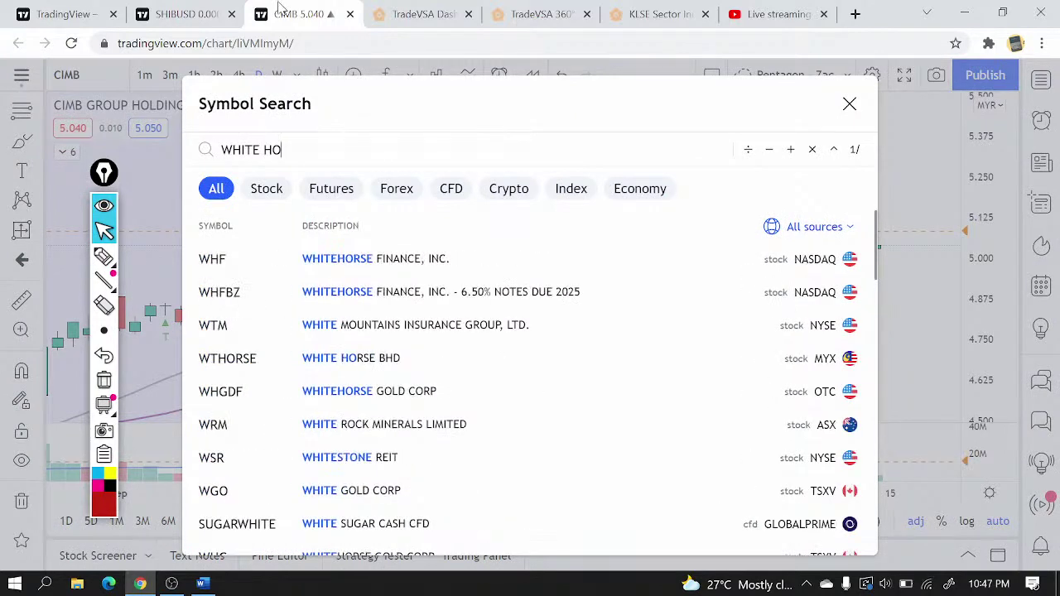
click(435, 365)
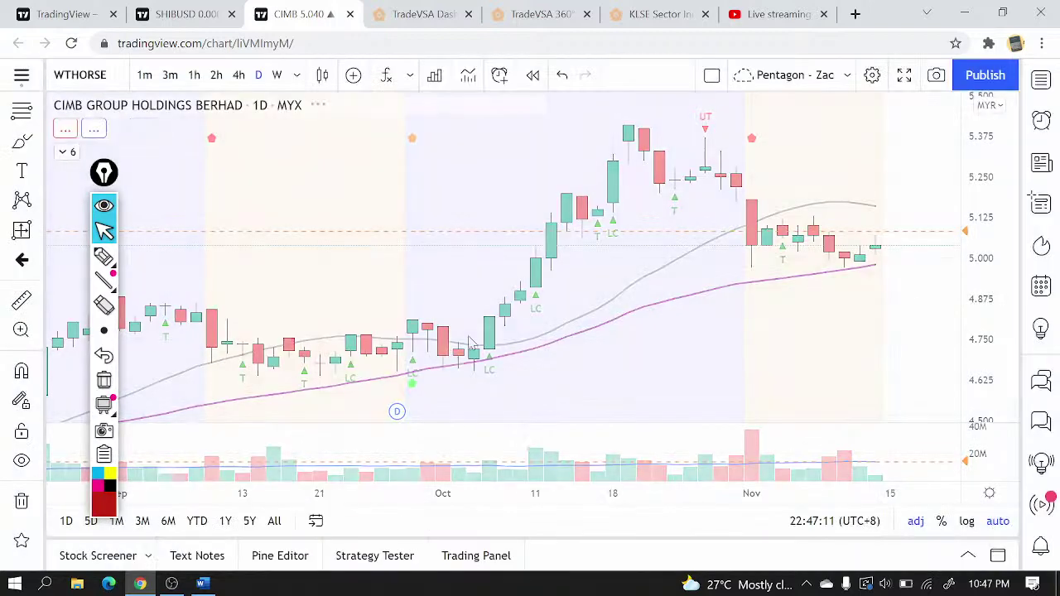
- Draw a dashed support line at about 0.70 on WTHORSE from June to November 2021, and circle the November no-supply candles with the Brush
scroll(658, 253, down, 10)
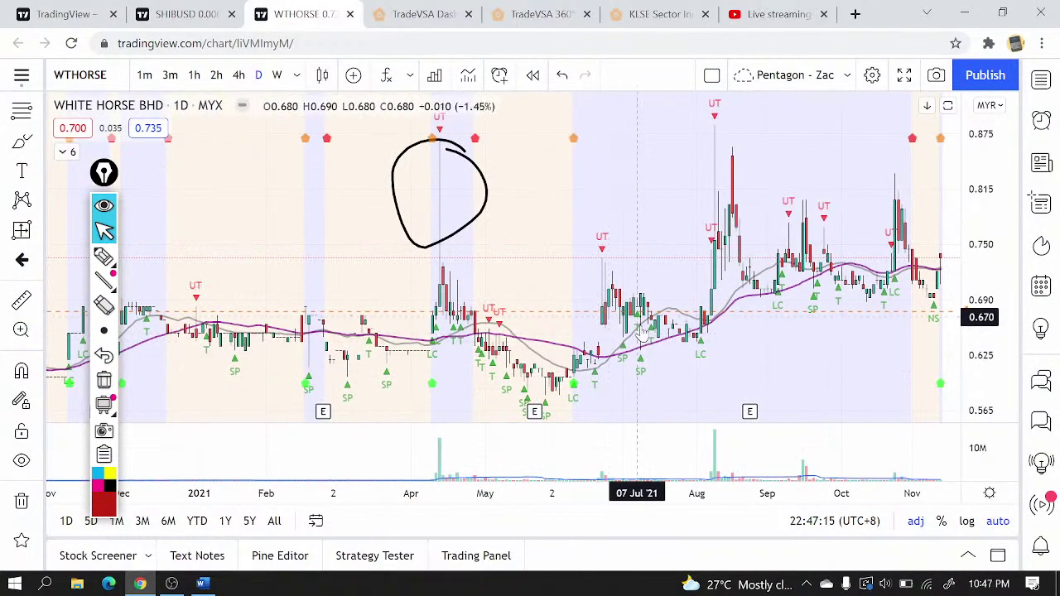
scroll(670, 329, up, 3)
scroll(669, 329, up, 2)
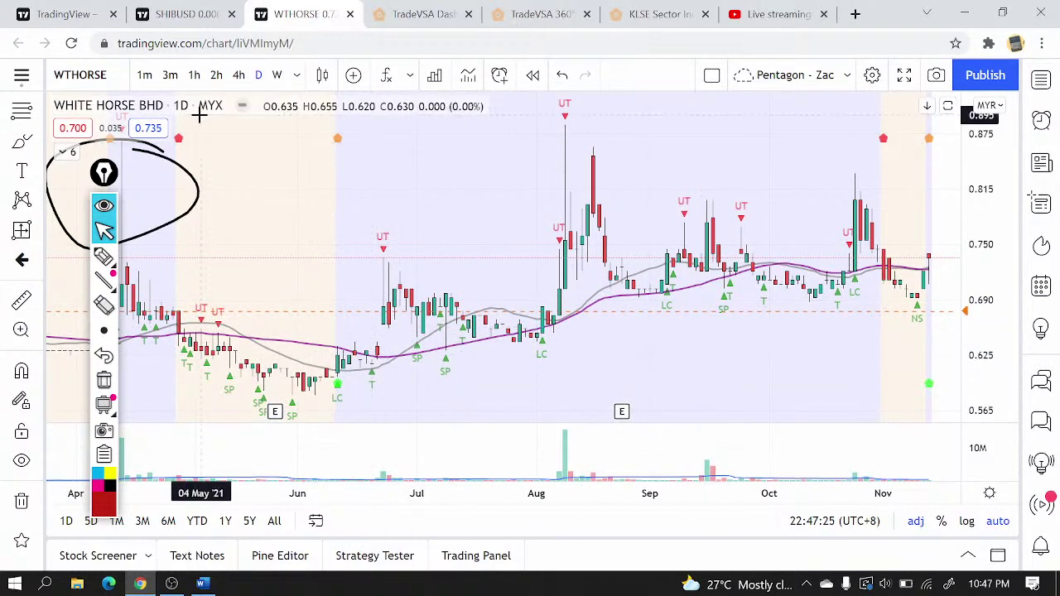
scroll(19, 147, up, 2)
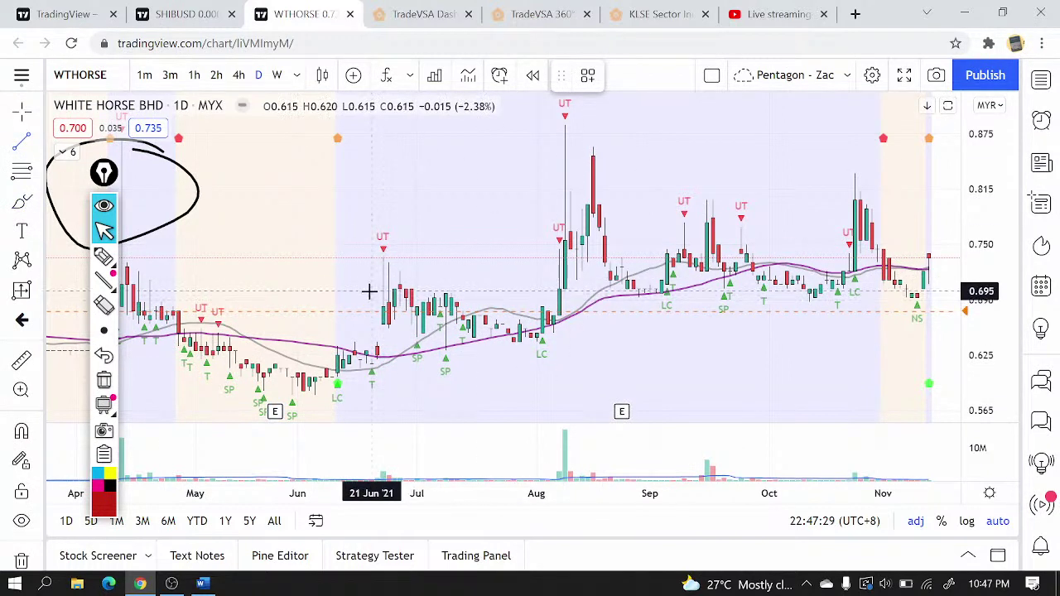
mouse_move(371, 291)
mouse_down()
mouse_move(945, 286)
mouse_move(928, 290)
mouse_up()
click(22, 202)
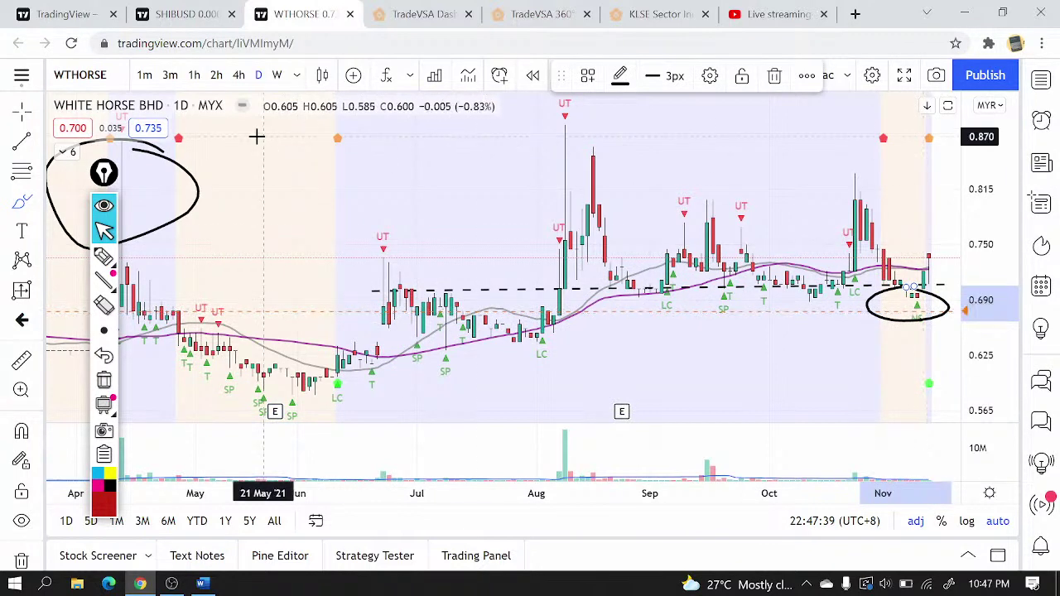
- Check WTHORSE on the weekly timeframe and return the chart to the daily timeframe
click(277, 75)
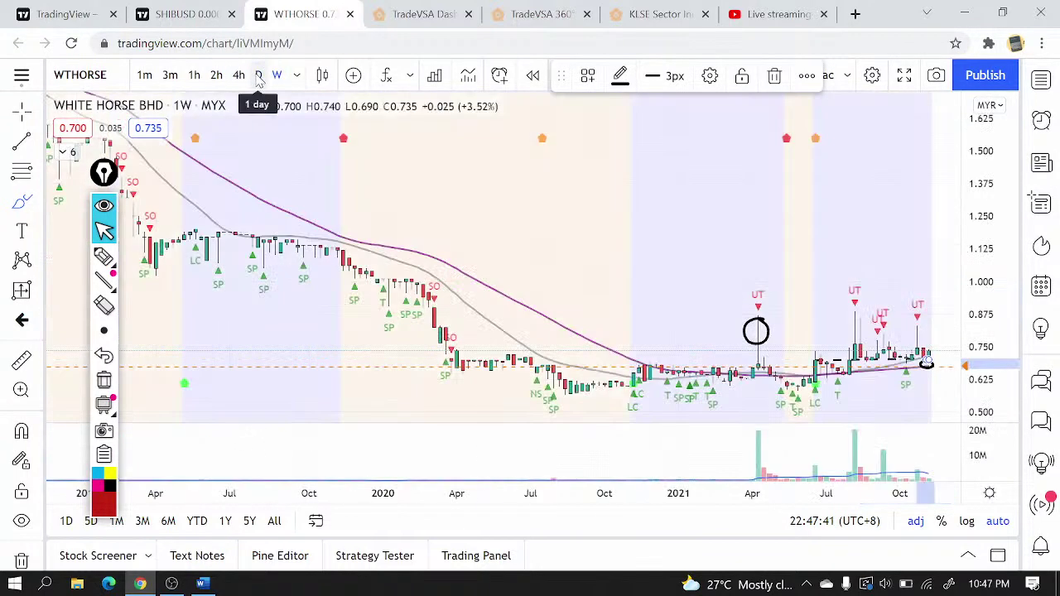
click(258, 76)
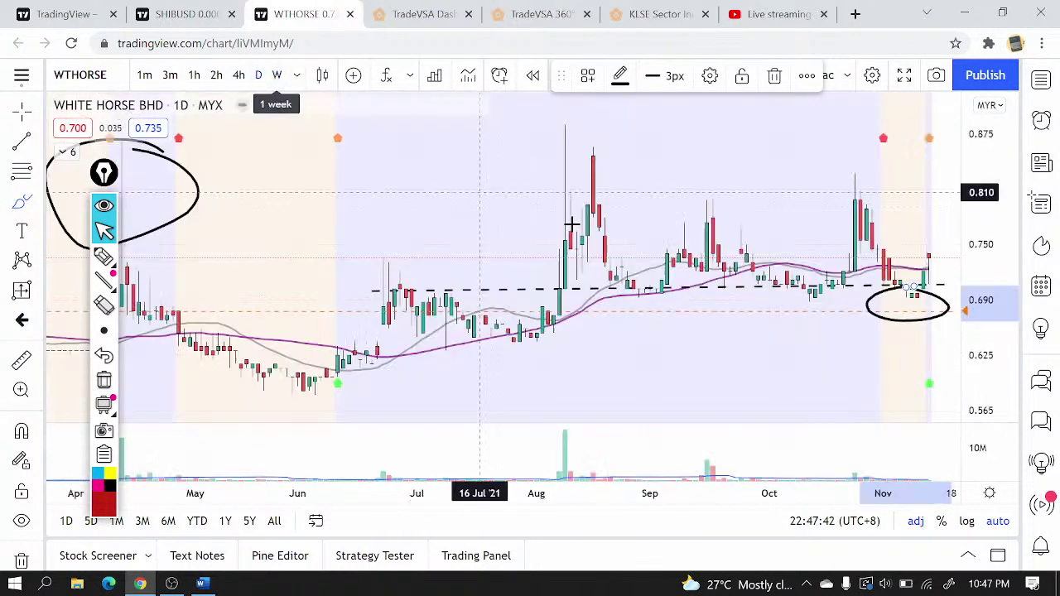
right_click(790, 179)
mouse_move(851, 303)
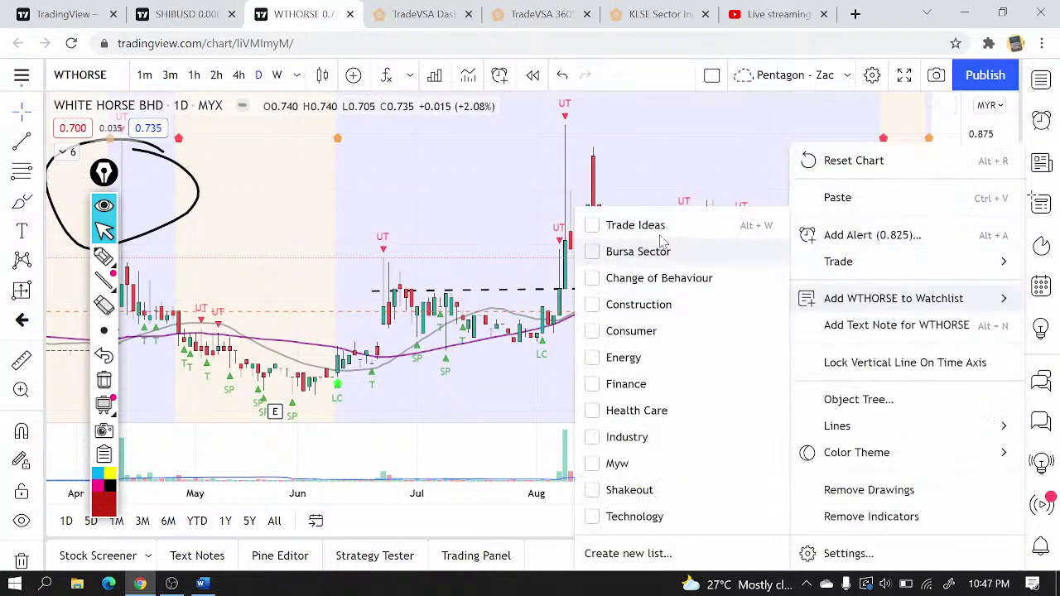
click(518, 263)
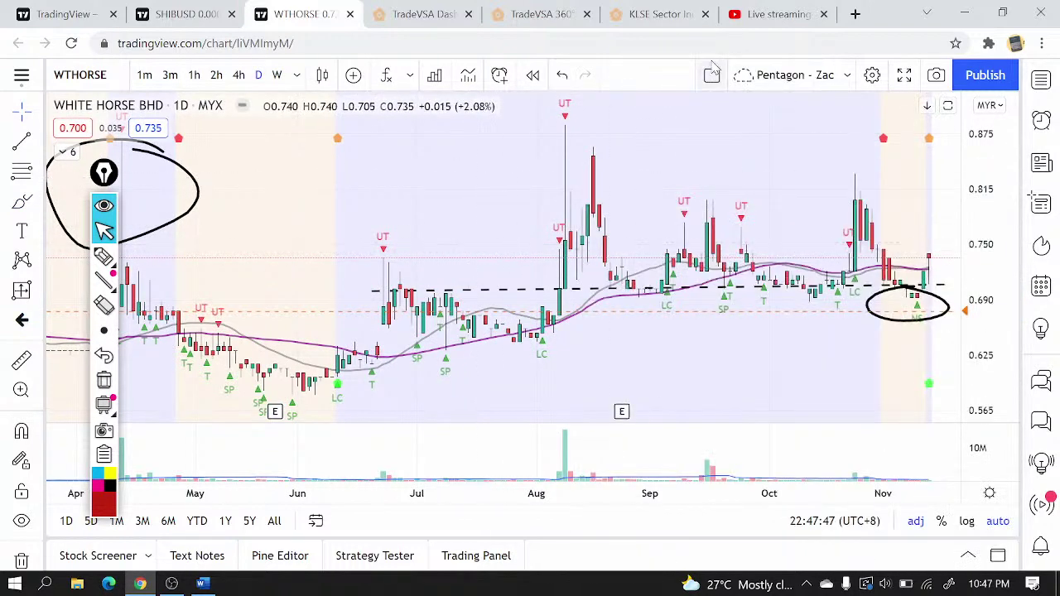
- Review the TradeVSA dashboard's Spring screener of 12 November 2021 for further KLSE candidates
click(418, 14)
scroll(444, 300, up, 1)
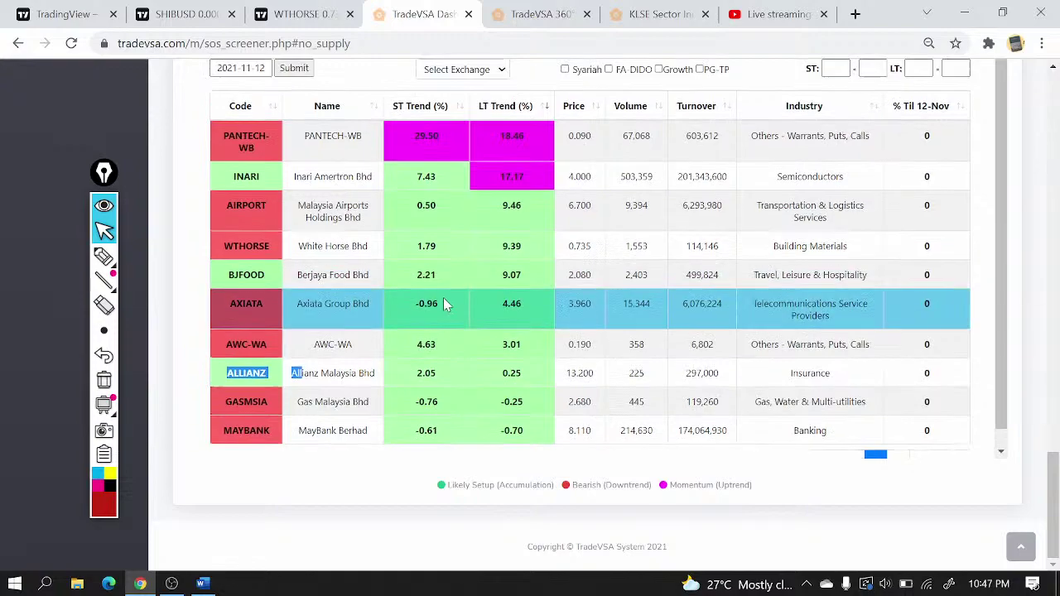
scroll(543, 263, up, 7)
scroll(537, 265, up, 3)
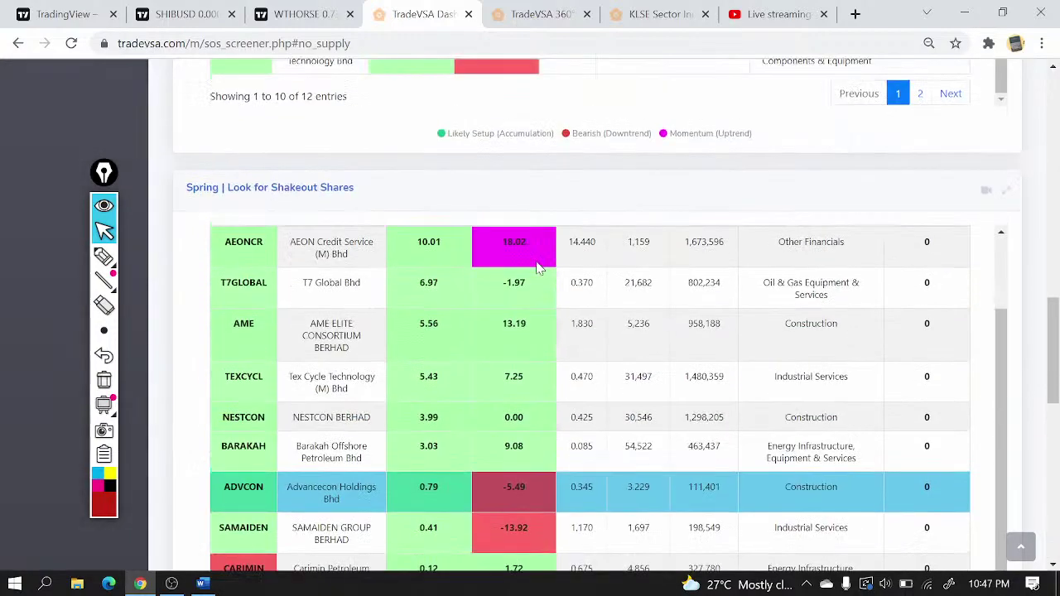
scroll(537, 273, up, 1)
scroll(537, 278, up, 2)
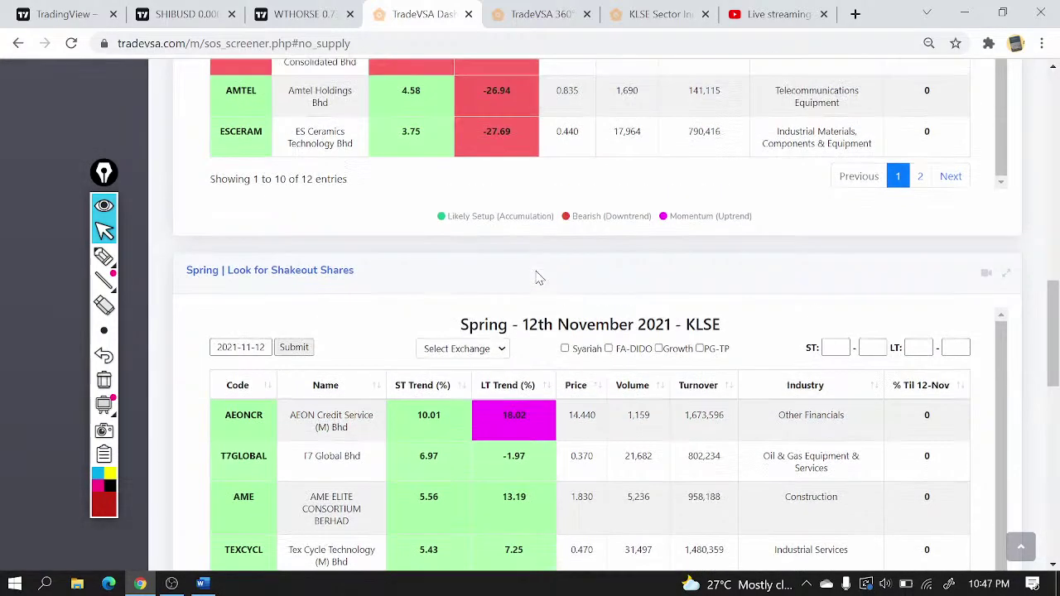
scroll(570, 300, down, 4)
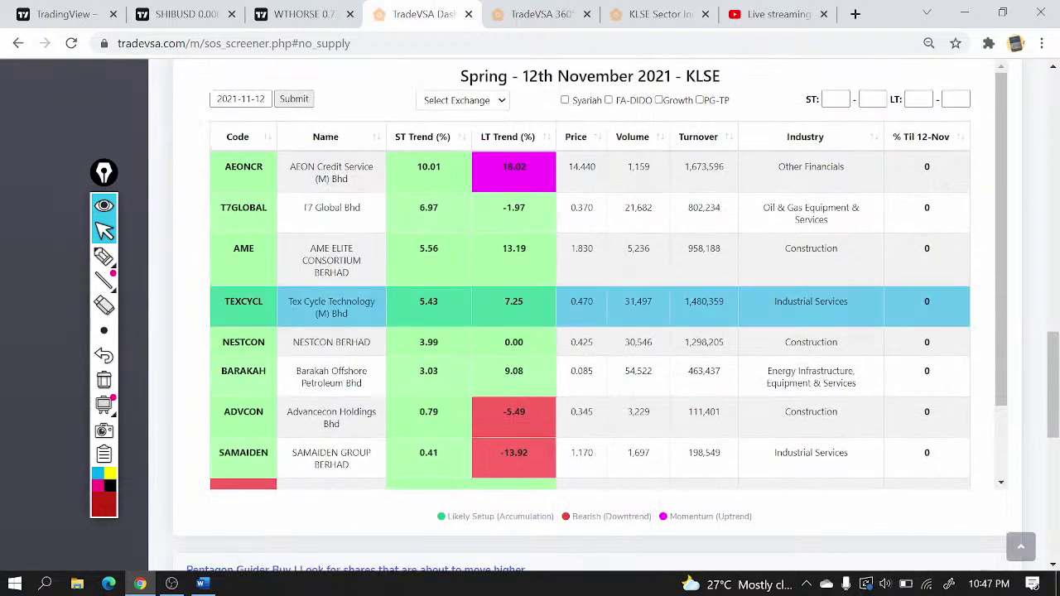
- Load the chart of Tex Cycle Technology (M) Bhd (TEXCYCL) listed on MYX in TradingView
click(178, 14)
click(292, 16)
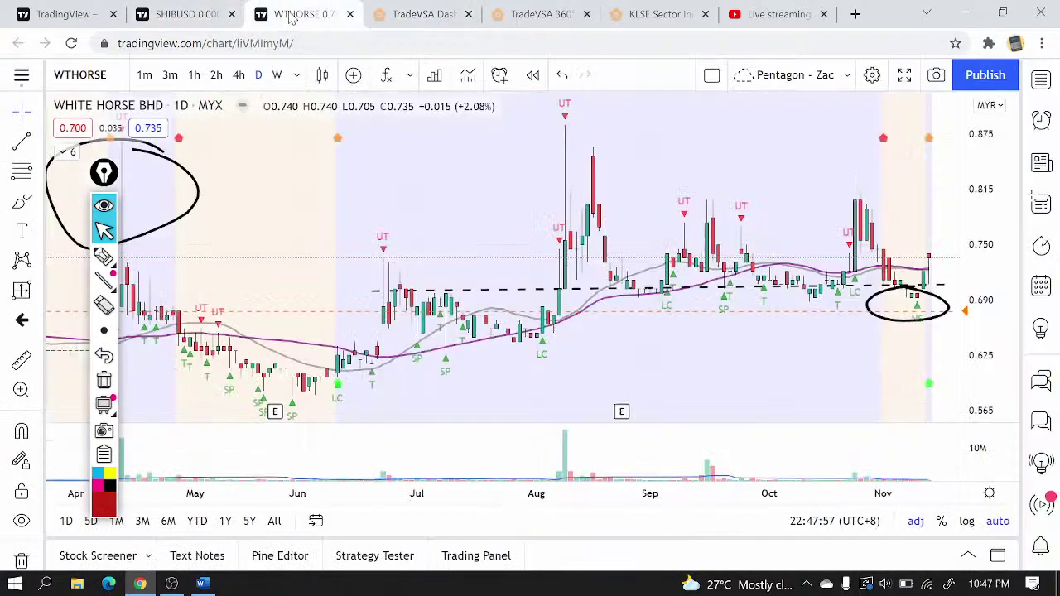
text(TEXCYC)
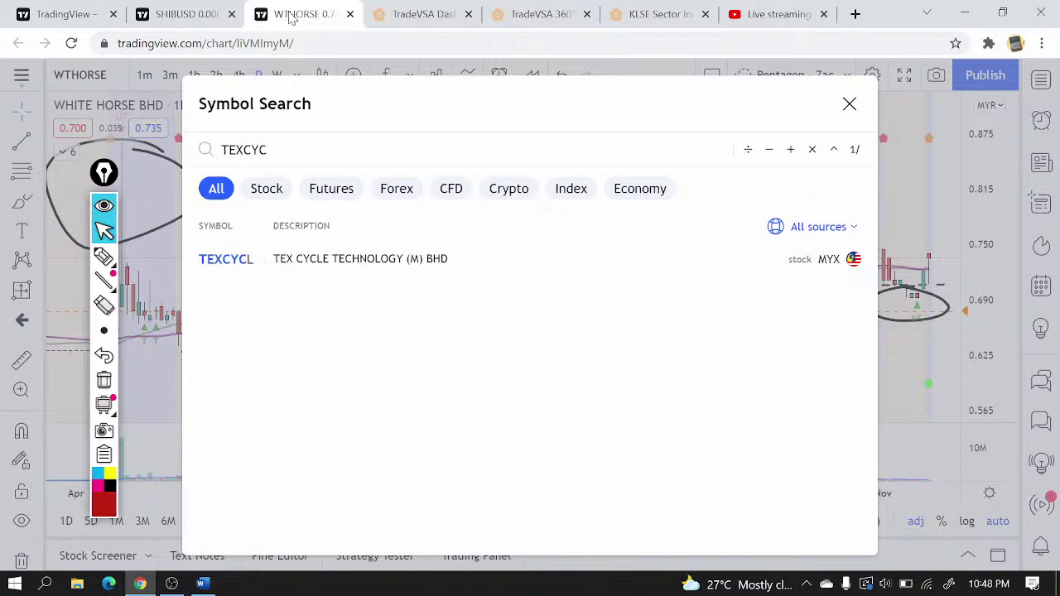
click(298, 261)
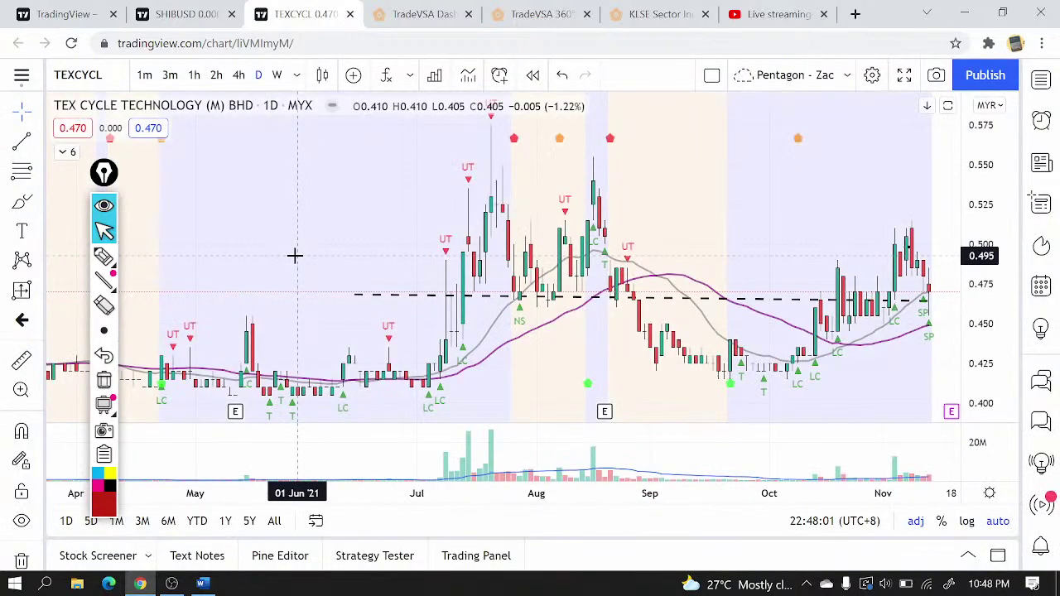
- Brush a large oval around TEXCYCL's daily candles below the dashed line from late August to mid-October 2021
scroll(827, 373, up, 2)
drag(760, 331, 730, 304)
click(21, 201)
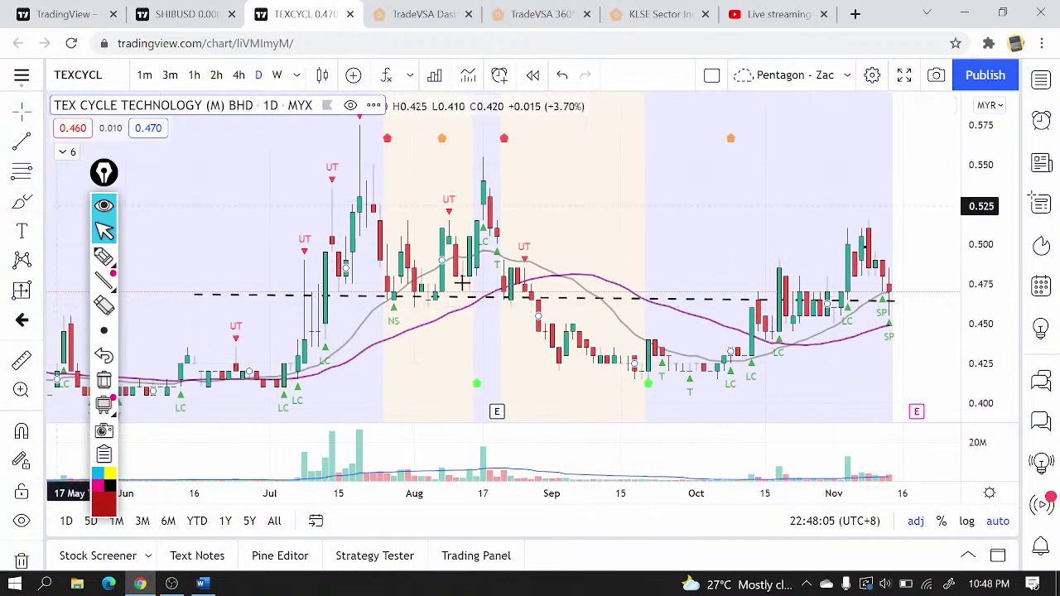
click(769, 328)
click(534, 336)
mouse_move(534, 336)
mouse_down()
mouse_move(750, 355)
mouse_move(744, 329)
mouse_up()
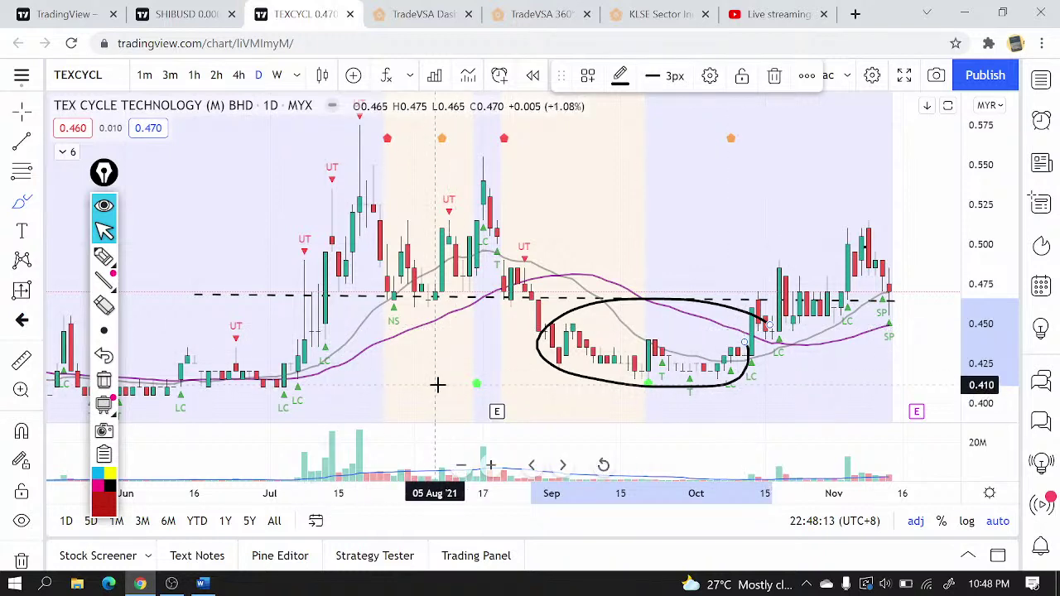
- Circle TEXCYCL's late-July no-supply candle and latest spring candles with the Brush, and brush a dip-and-recovery curve through the August–October candles
drag(403, 280, 401, 283)
mouse_move(544, 295)
mouse_down()
mouse_move(591, 331)
mouse_move(710, 289)
mouse_move(785, 289)
mouse_up()
drag(906, 277, 901, 277)
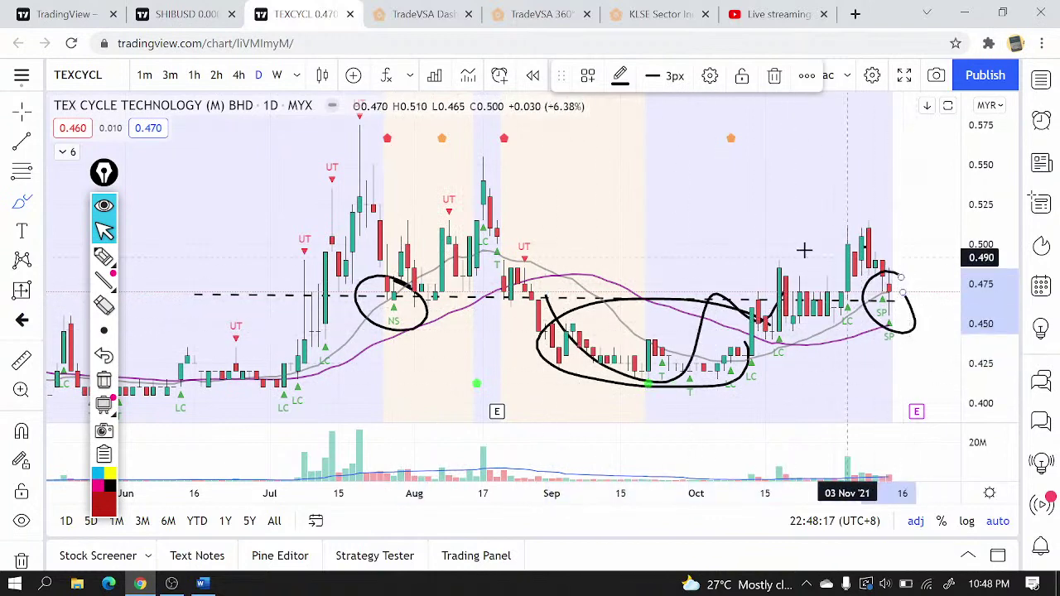
- Load the chart of Reservoir Link Energy Bhd (RL) listed on MYX
text(rl)
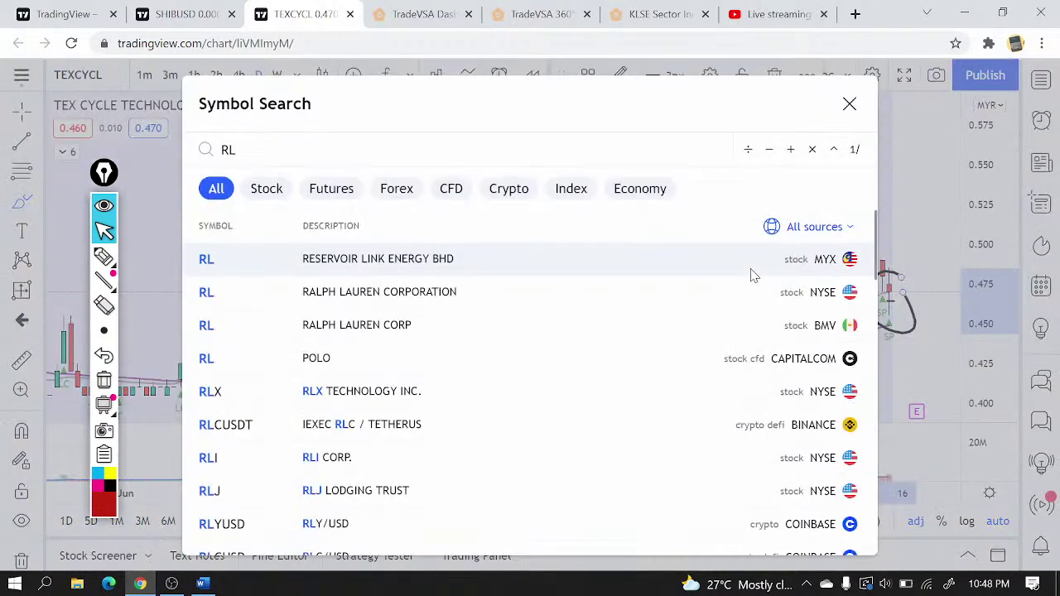
click(389, 273)
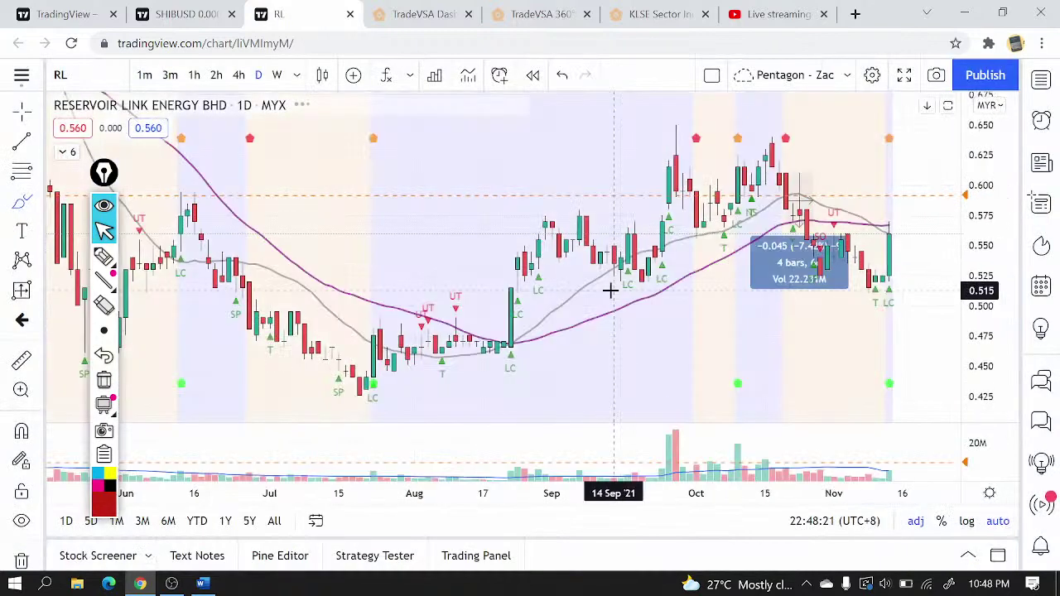
- Brush a circle around RL's latest daily candle and a resistance line at about 0.57 from August to November 2021
mouse_move(928, 244)
mouse_down()
mouse_move(882, 273)
mouse_move(865, 239)
mouse_move(912, 282)
mouse_move(942, 243)
mouse_up()
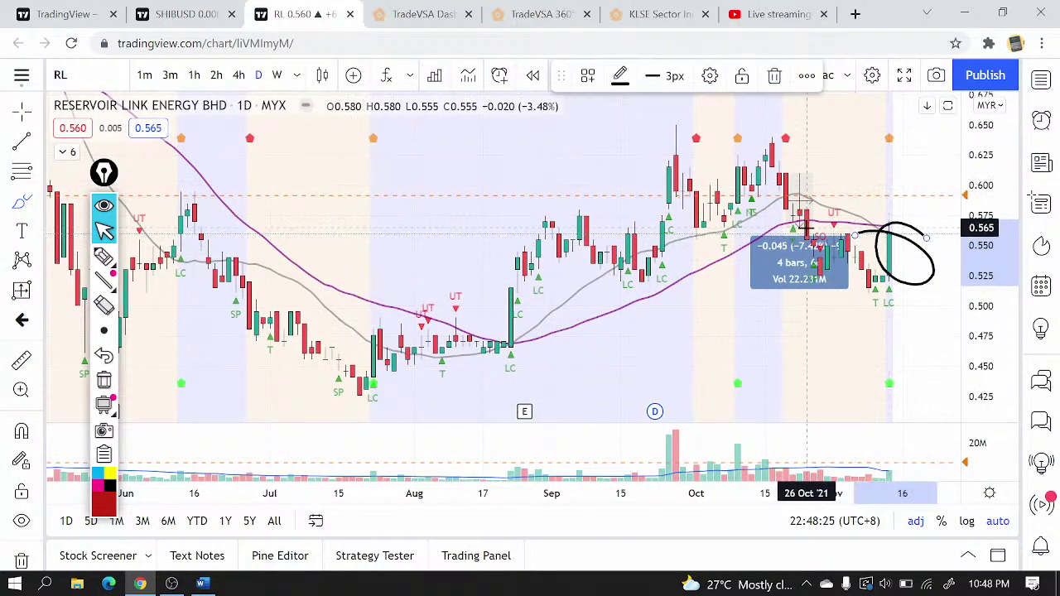
drag(494, 221, 951, 213)
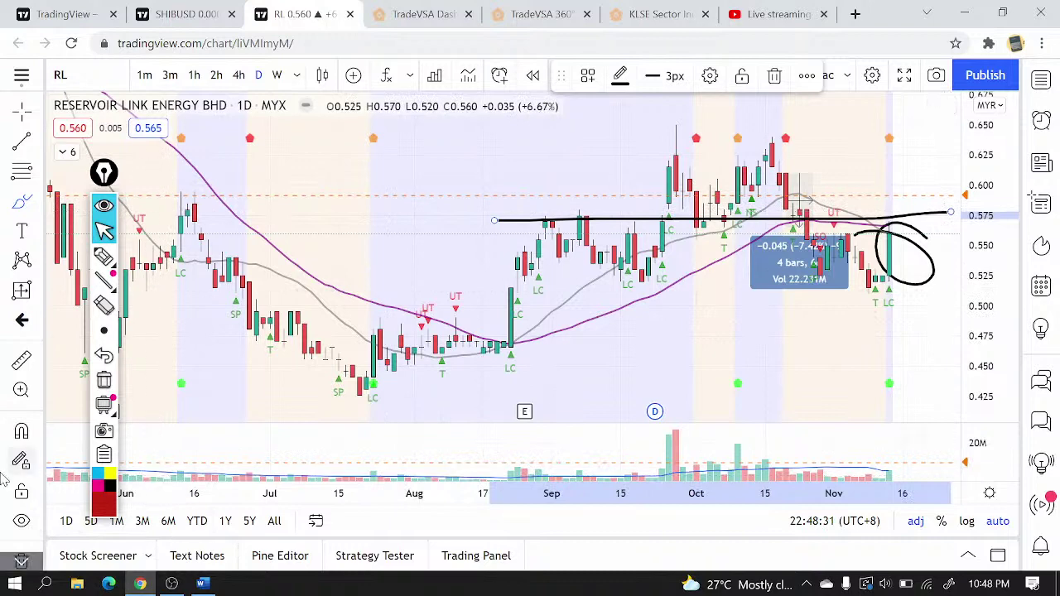
- Remove all drawings from the RL chart
scroll(21, 464, down, 2)
click(22, 501)
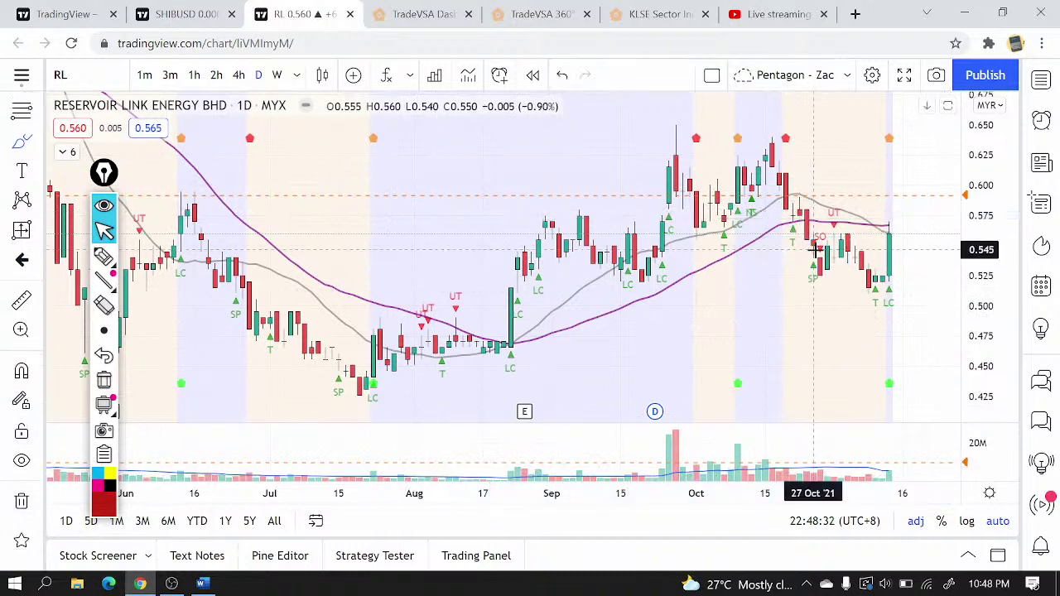
- Open the watchlist, switch it to the Change of Behaviour list and load the REX chart
click(1042, 81)
click(905, 79)
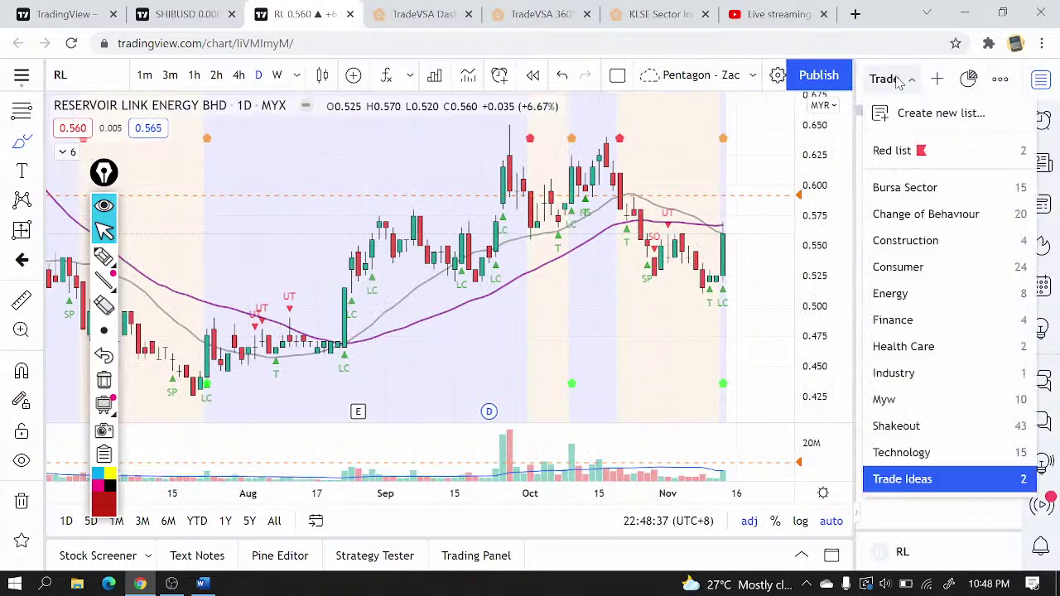
click(909, 217)
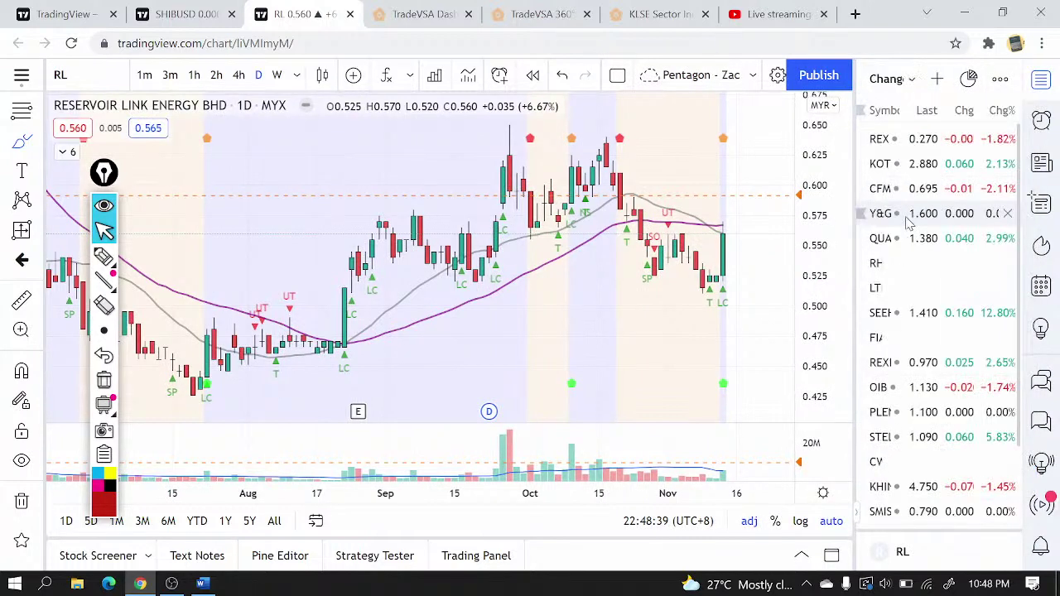
click(916, 141)
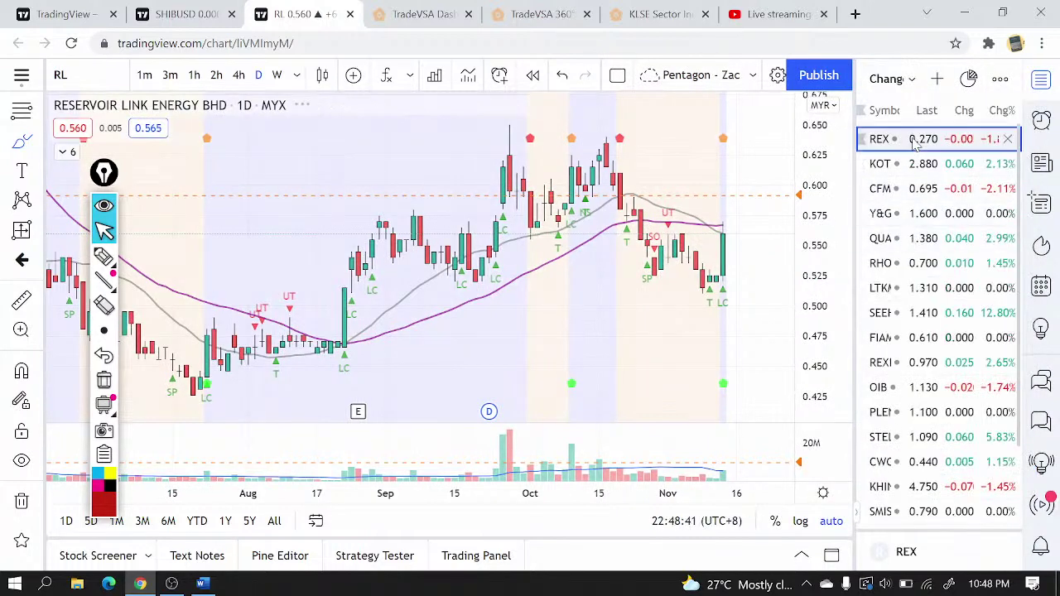
- Check the REX chart on the weekly timeframe and return it to the daily one
scroll(654, 270, down, 3)
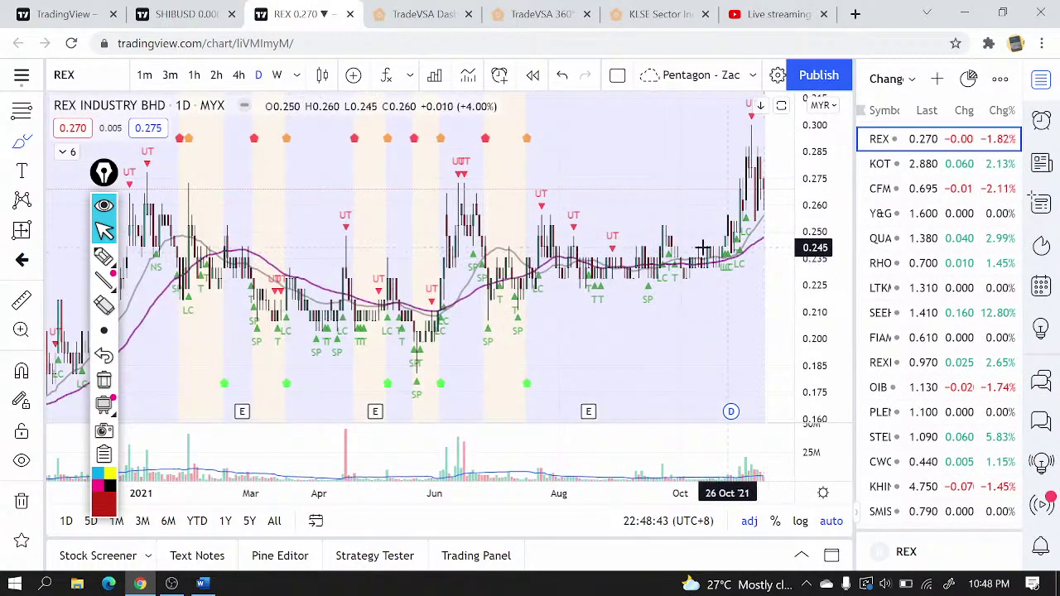
scroll(727, 249, down, 3)
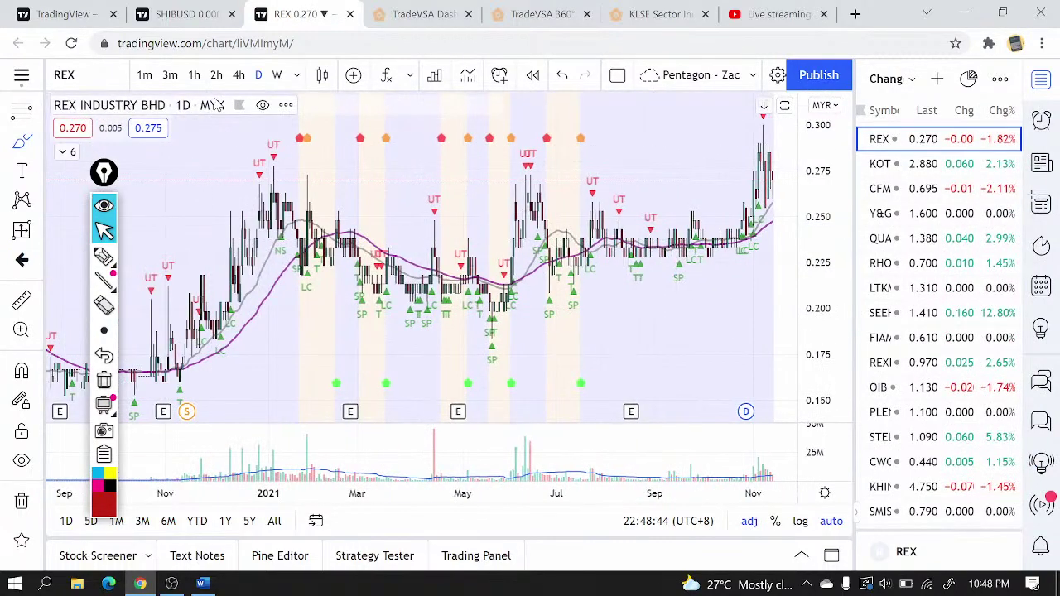
click(277, 74)
scroll(660, 217, up, 2)
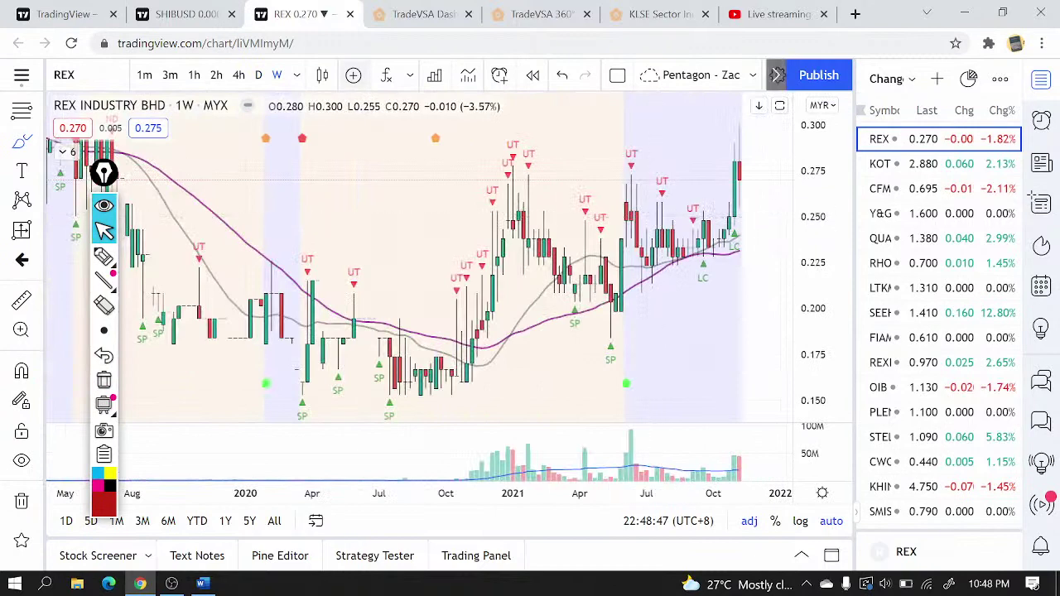
click(258, 75)
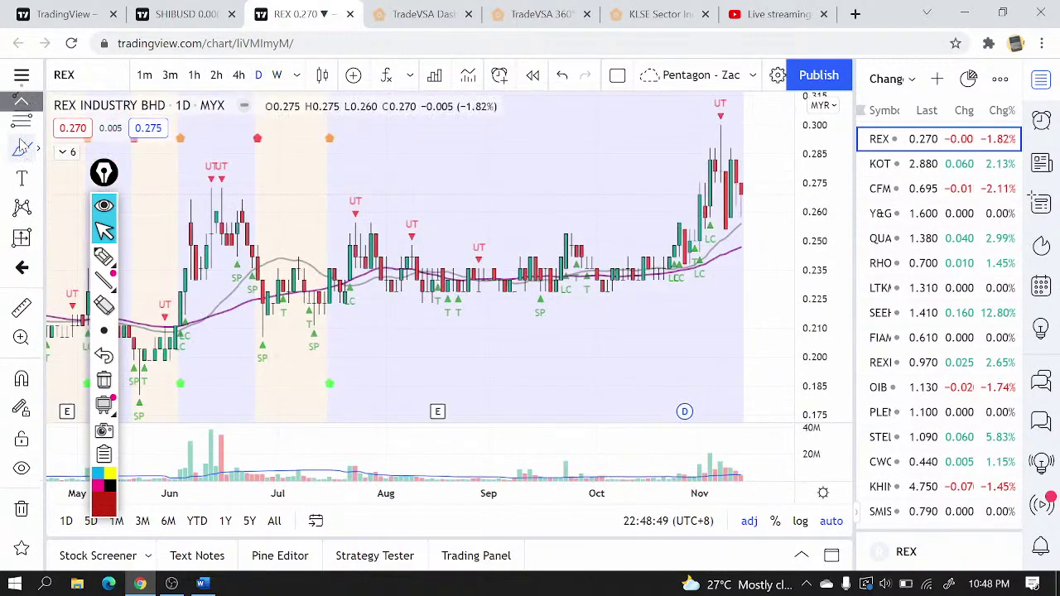
- Draw a near-horizontal trend line on REX at about 0.265 from 21 Dec 2020 to 19 Nov 2021
scroll(277, 189, down, 5)
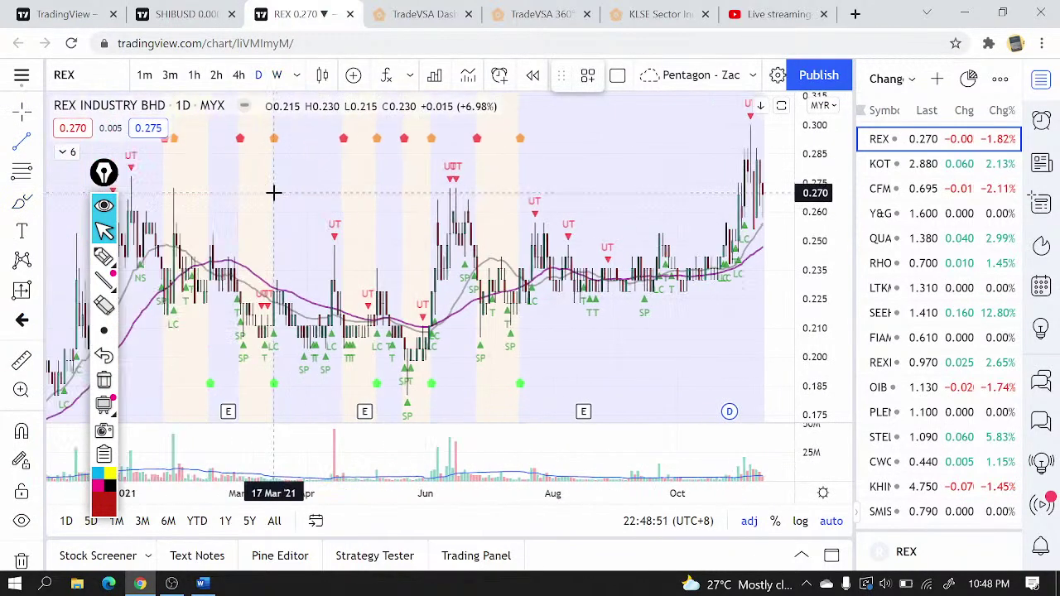
click(169, 194)
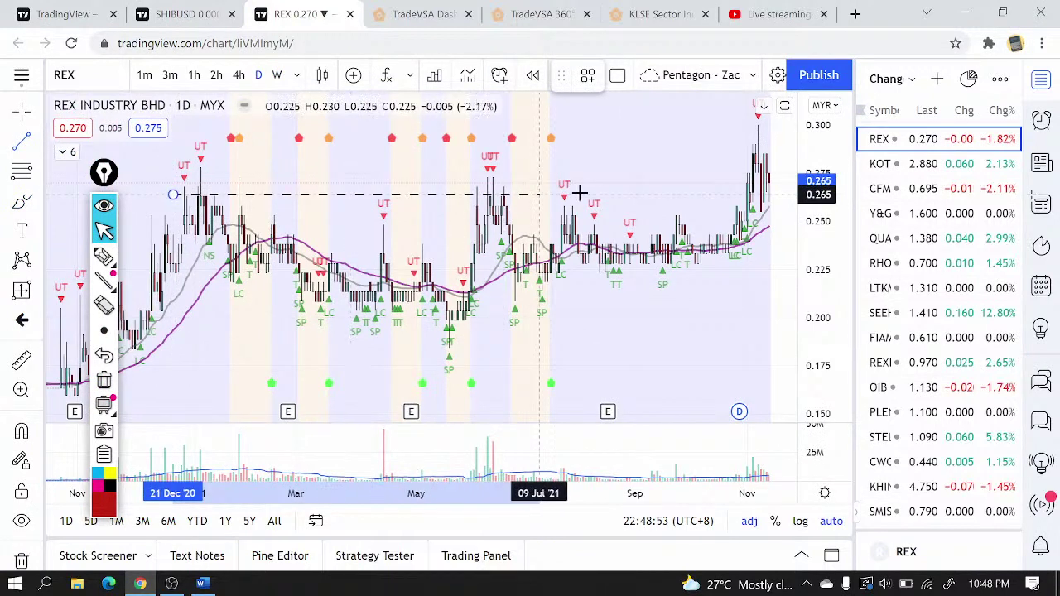
click(781, 189)
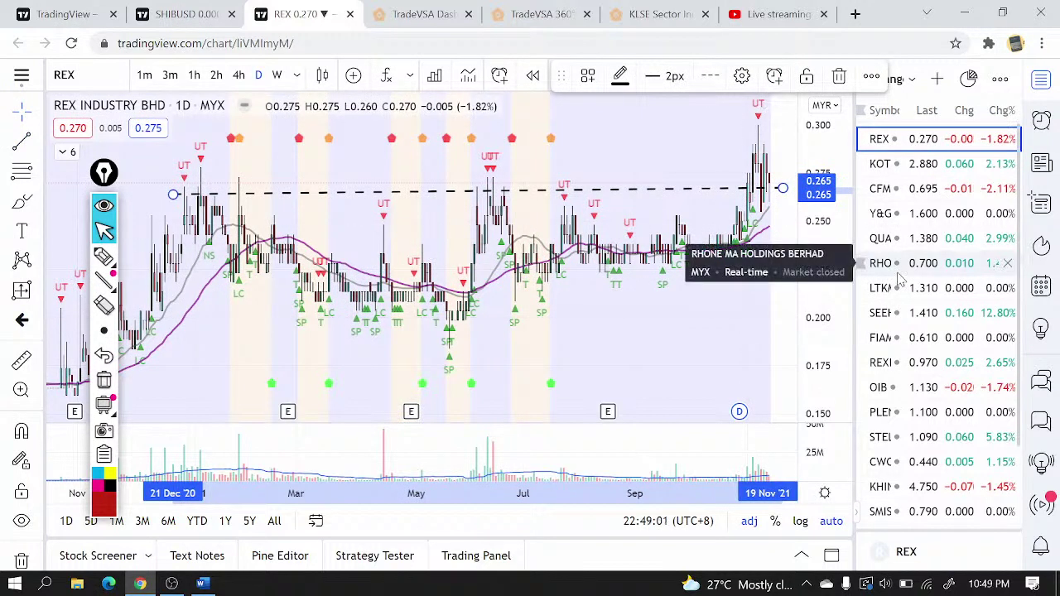
- Load the chart of Kotra Industries Bhd (KOTRA) from the watchlist
click(911, 170)
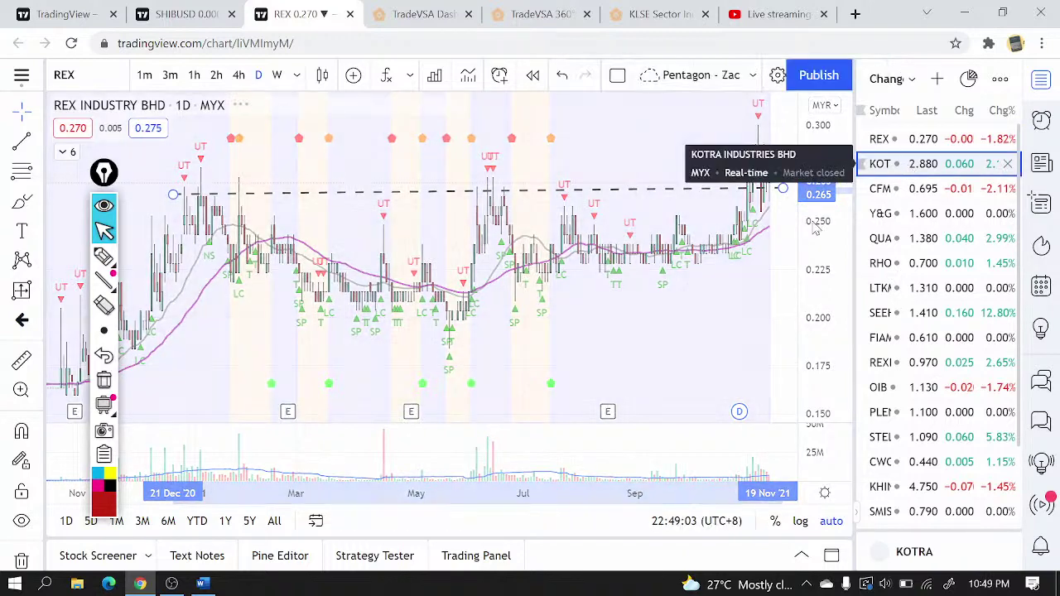
scroll(659, 356, up, 3)
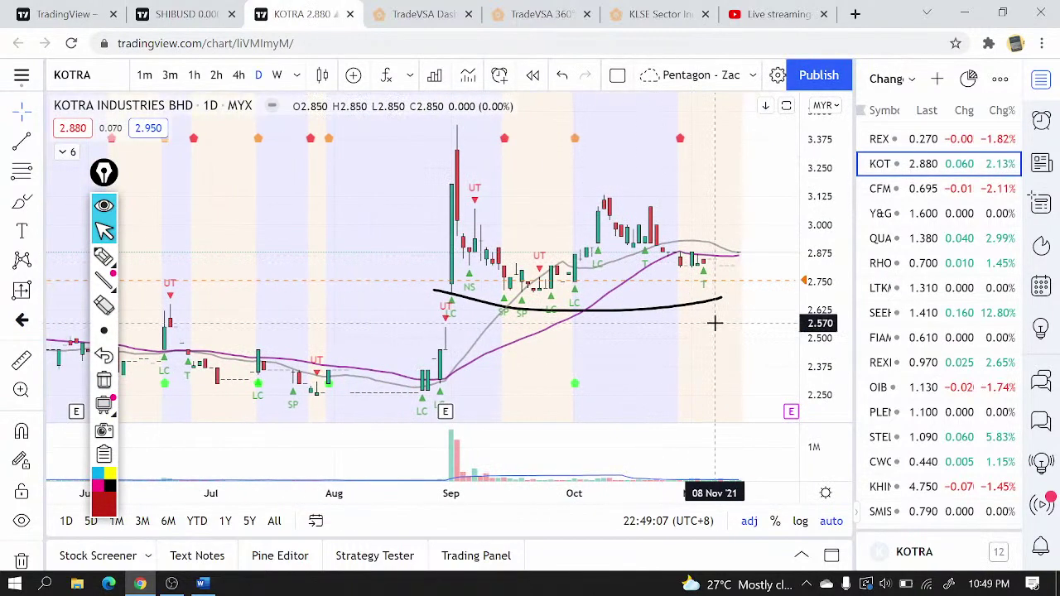
scroll(643, 304, down, 3)
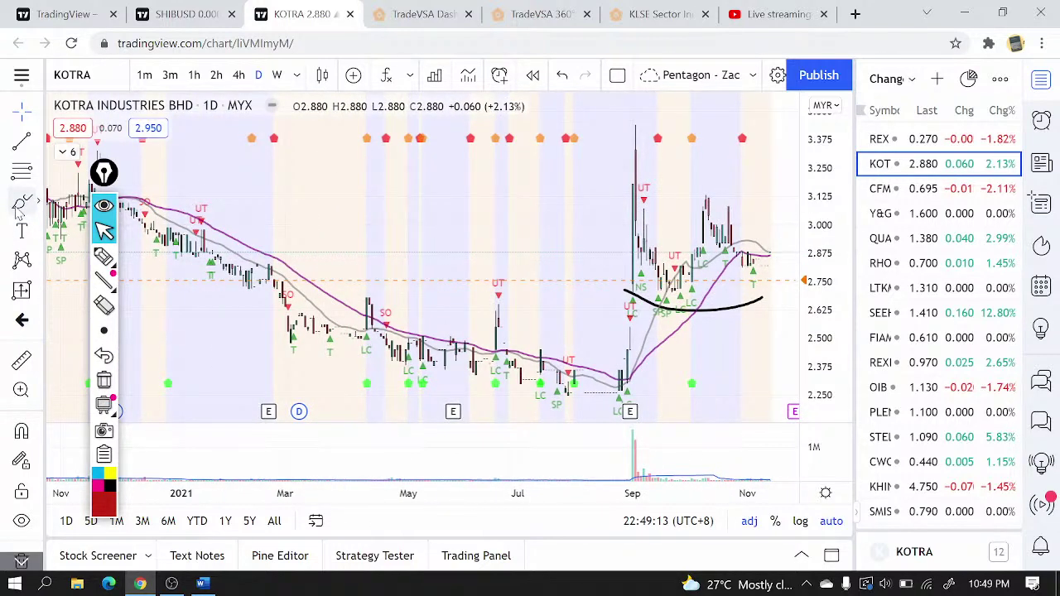
- Circle KOTRA's January–August 2021 decline and its September–October candles with the Brush, and add a zigzag stroke over the latter
click(20, 204)
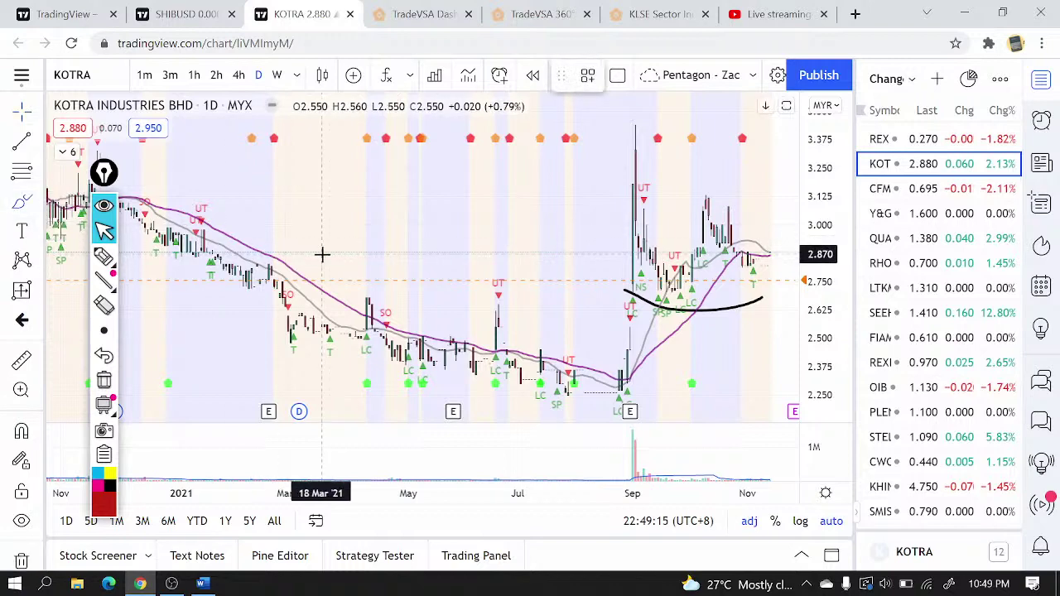
mouse_move(443, 270)
mouse_down()
mouse_move(174, 236)
mouse_move(542, 277)
mouse_move(493, 253)
mouse_up()
mouse_move(757, 225)
mouse_down()
mouse_move(710, 306)
mouse_move(760, 235)
mouse_up()
mouse_move(678, 208)
mouse_down()
mouse_move(725, 176)
mouse_move(711, 272)
mouse_up()
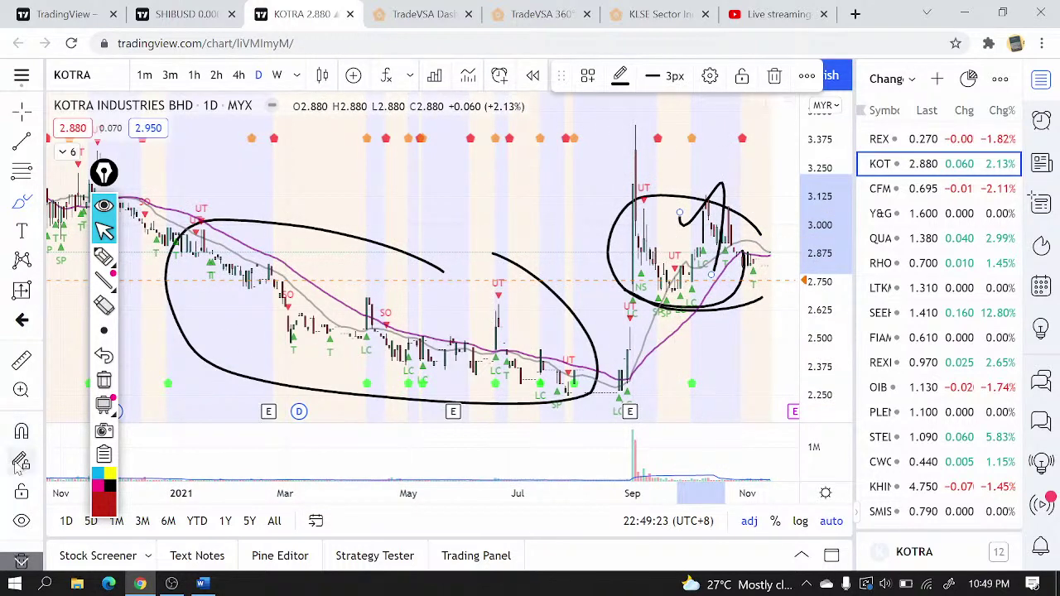
- Remove all drawings from the KOTRA chart
scroll(22, 464, down, 2)
click(21, 501)
- Brush lines through KOTRA's October–November 2021 candles at about 2.85, and clear them from the chart
scroll(610, 303, up, 3)
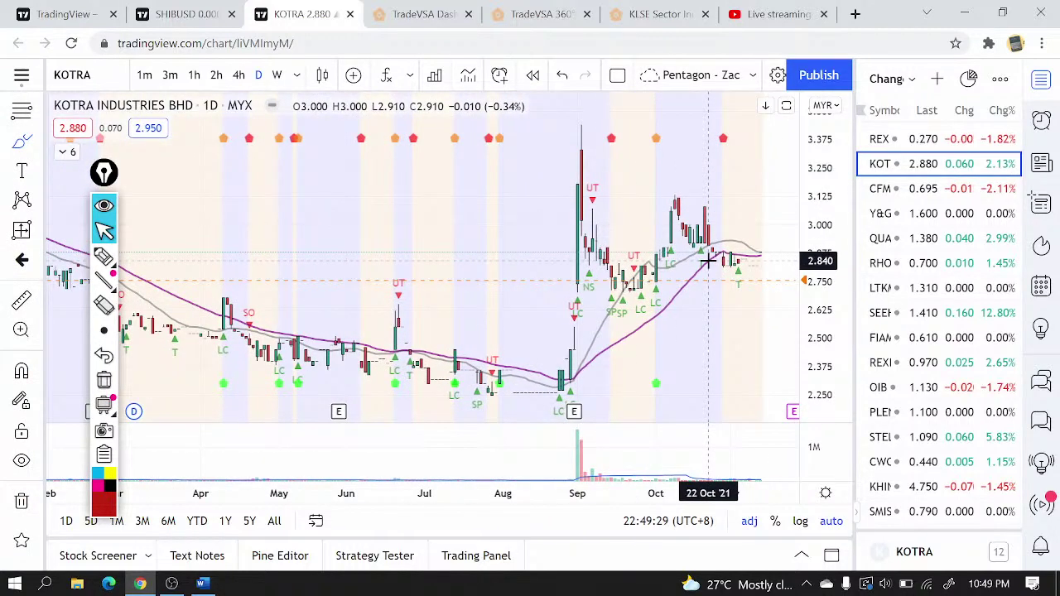
scroll(709, 263, up, 2)
mouse_move(710, 264)
mouse_down()
mouse_move(758, 263)
mouse_move(614, 273)
mouse_up()
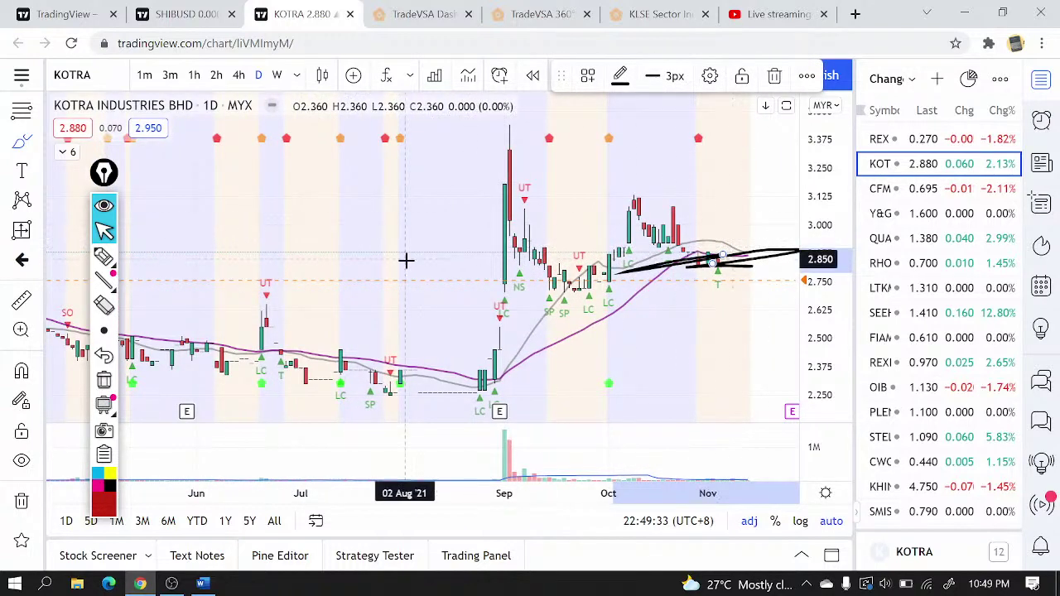
click(21, 501)
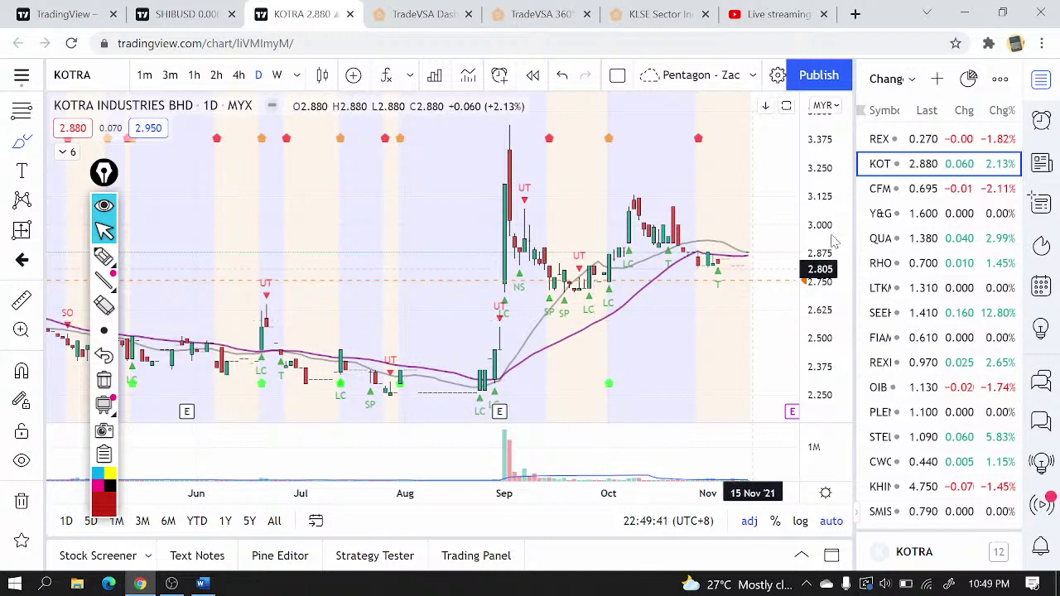
- Load the Computer Forms (CFM) chart and circle its June–early August 2021 candles with the Brush
click(980, 197)
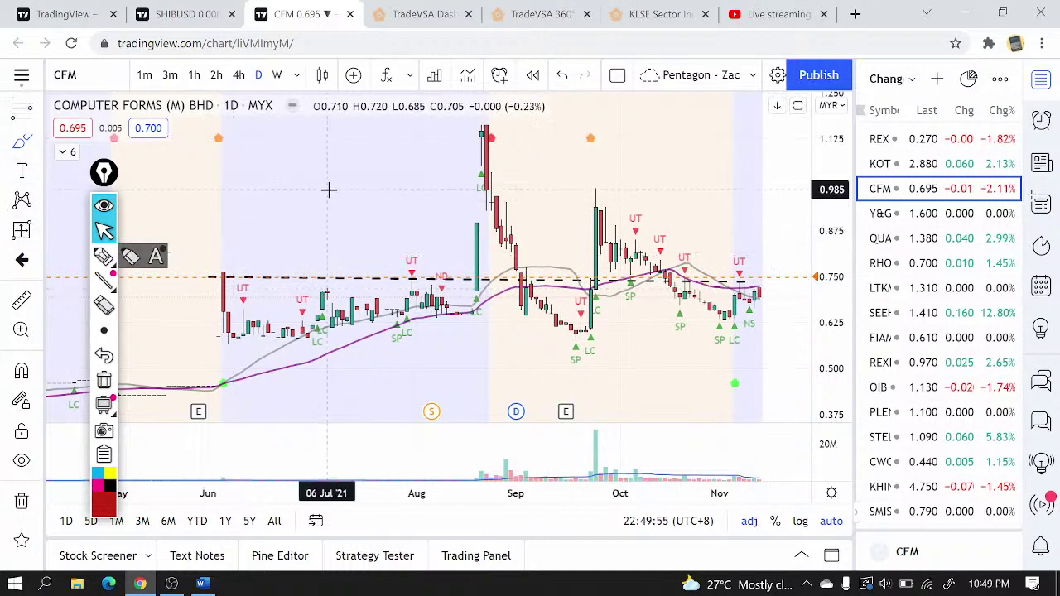
mouse_move(406, 286)
mouse_down()
mouse_move(238, 336)
mouse_move(407, 287)
mouse_up()
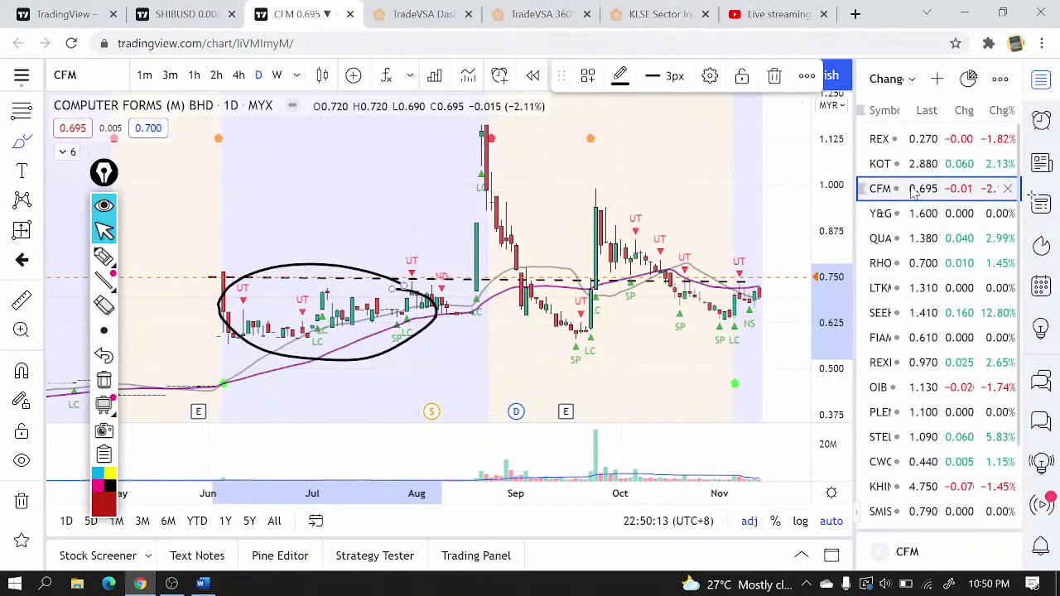
- Compare the KOTRA chart's recent candles with the CFM chart
key(Up)
scroll(529, 288, up, 3)
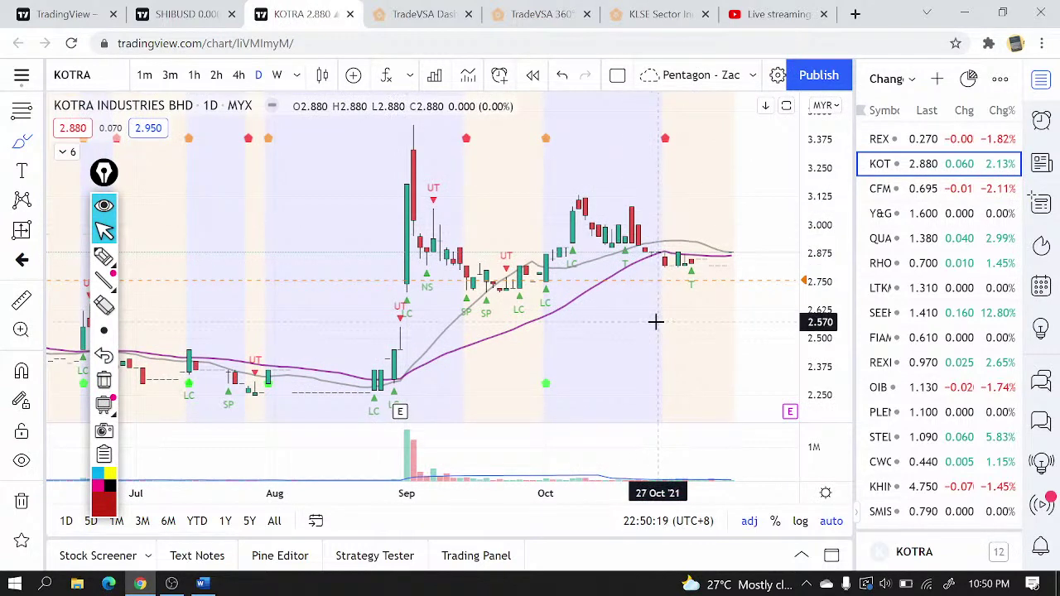
click(925, 190)
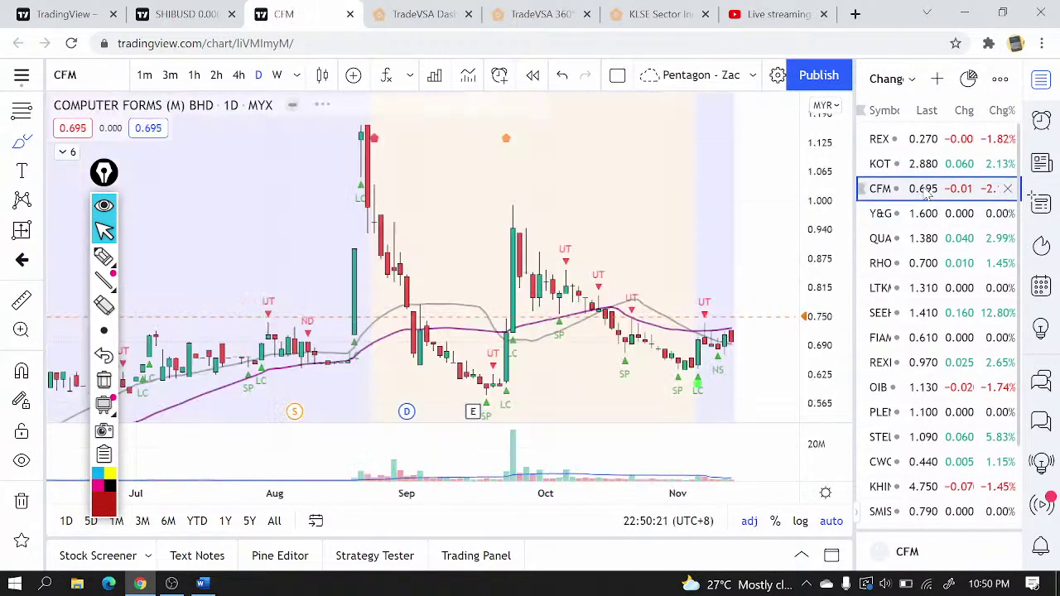
- Load the chart of White Horse Bhd (WTHORSE) from the end of the watchlist, showing its history back to late 2020
scroll(926, 192, down, 2)
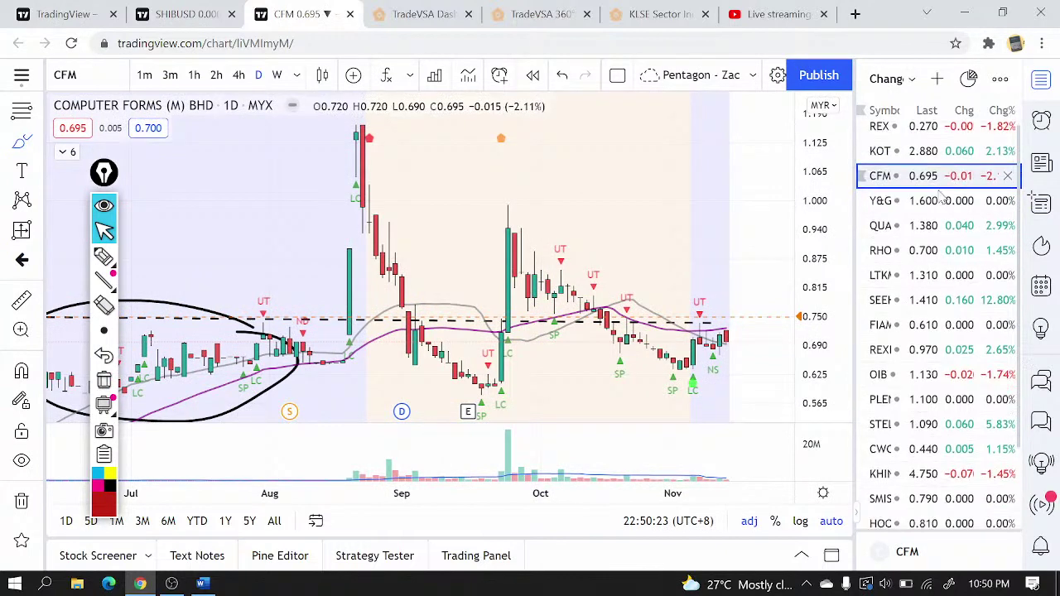
scroll(624, 285, down, 1)
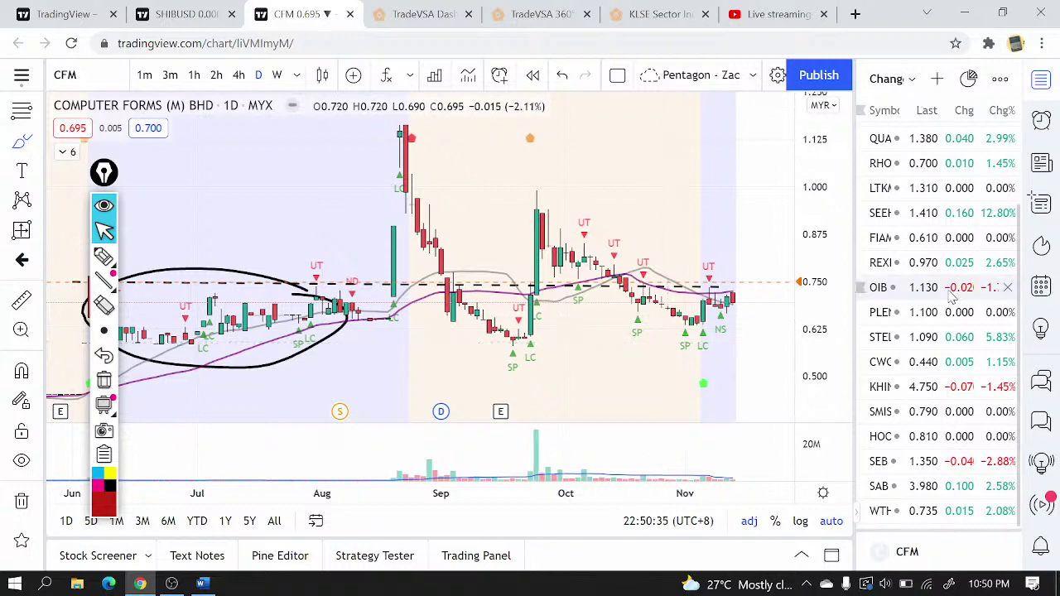
click(898, 510)
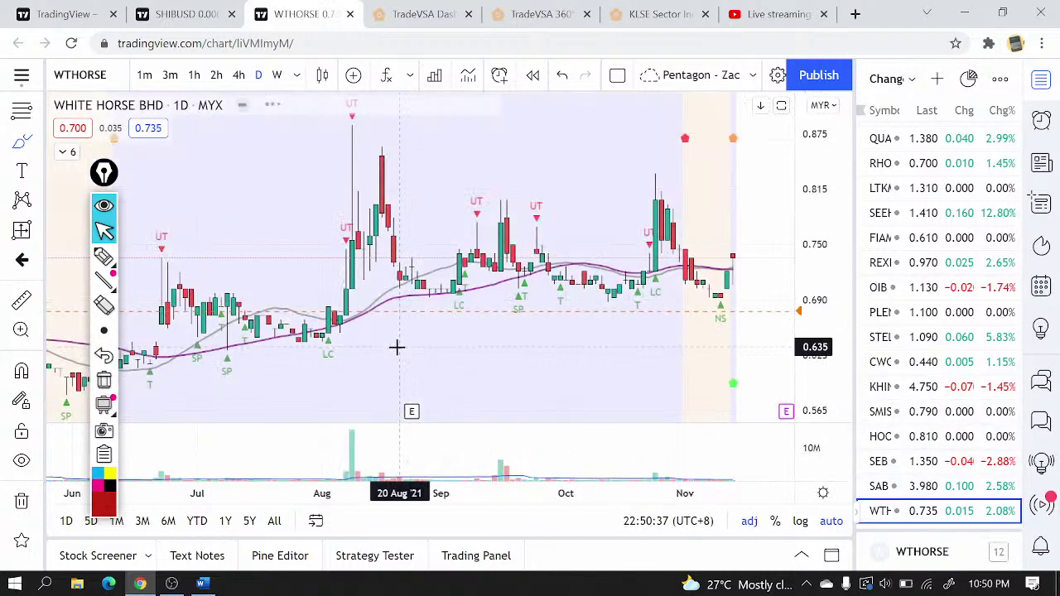
scroll(414, 331, down, 3)
scroll(451, 305, down, 2)
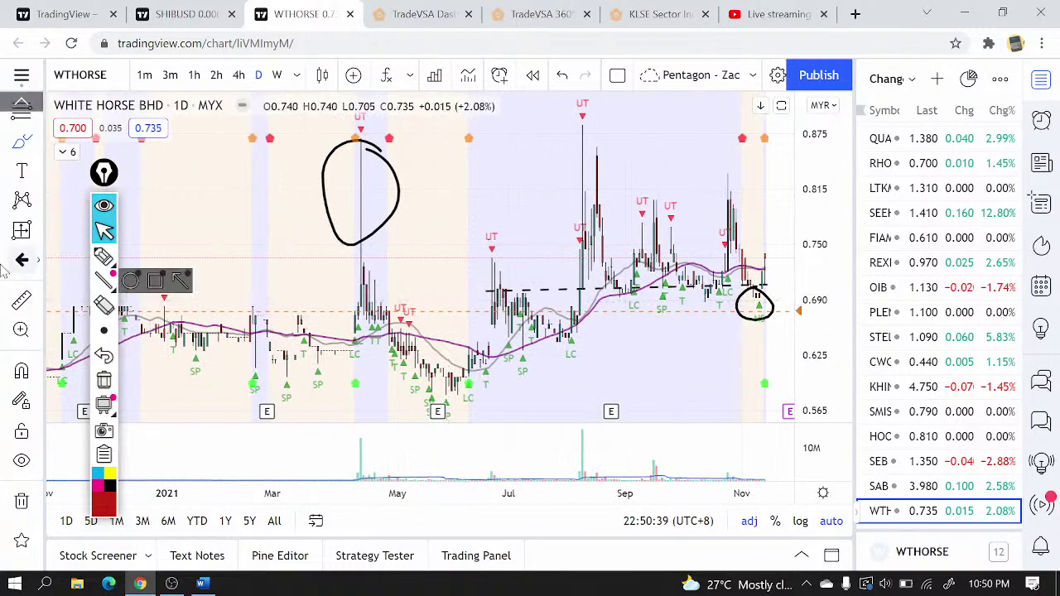
- Brush WTHORSE's April–June 2021 dip, a circle around January–March, a line at about 0.64 and curves following the moves through August
drag(384, 331, 495, 330)
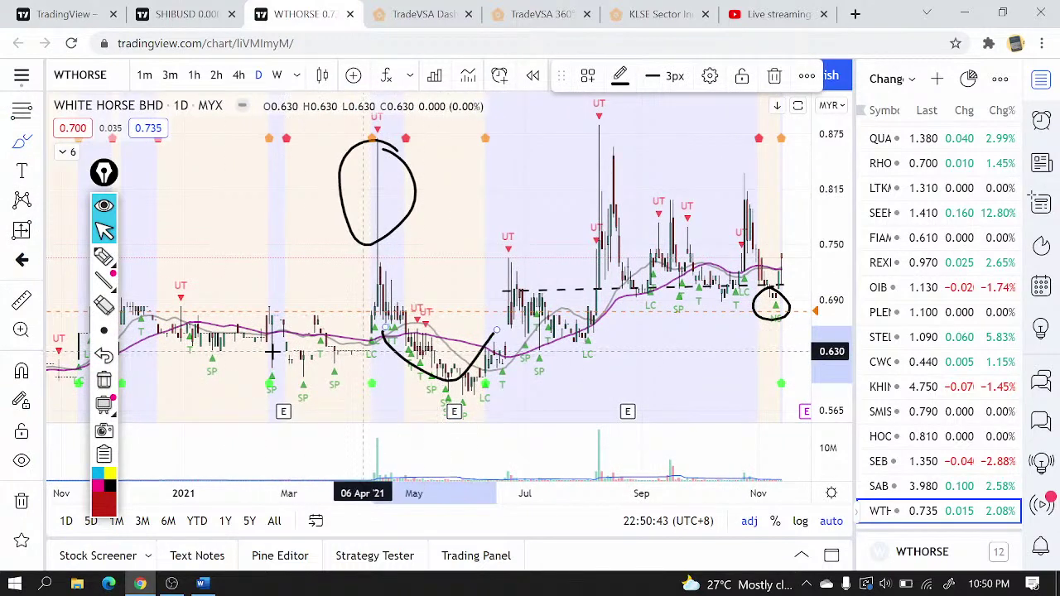
mouse_move(243, 294)
mouse_down()
mouse_move(166, 348)
mouse_move(303, 311)
mouse_up()
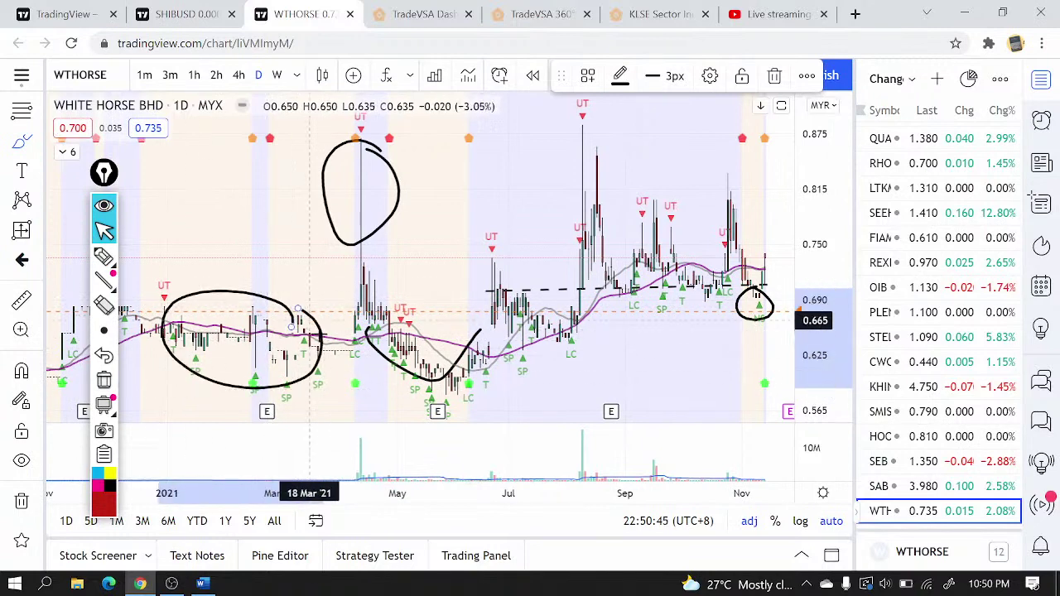
mouse_move(344, 339)
mouse_down()
mouse_move(423, 359)
mouse_move(634, 344)
mouse_up()
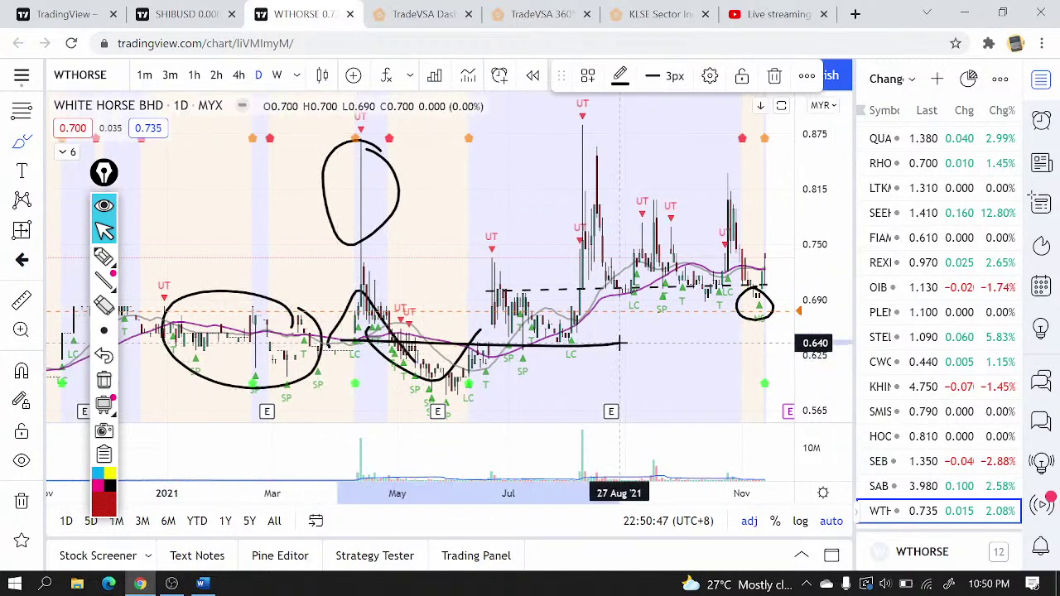
mouse_move(481, 305)
mouse_down()
mouse_move(549, 331)
mouse_move(610, 217)
mouse_move(628, 246)
mouse_up()
- Return to the CFM chart and focus it on the April–November 2021 candles
scroll(918, 340, up, 2)
scroll(918, 340, up, 2)
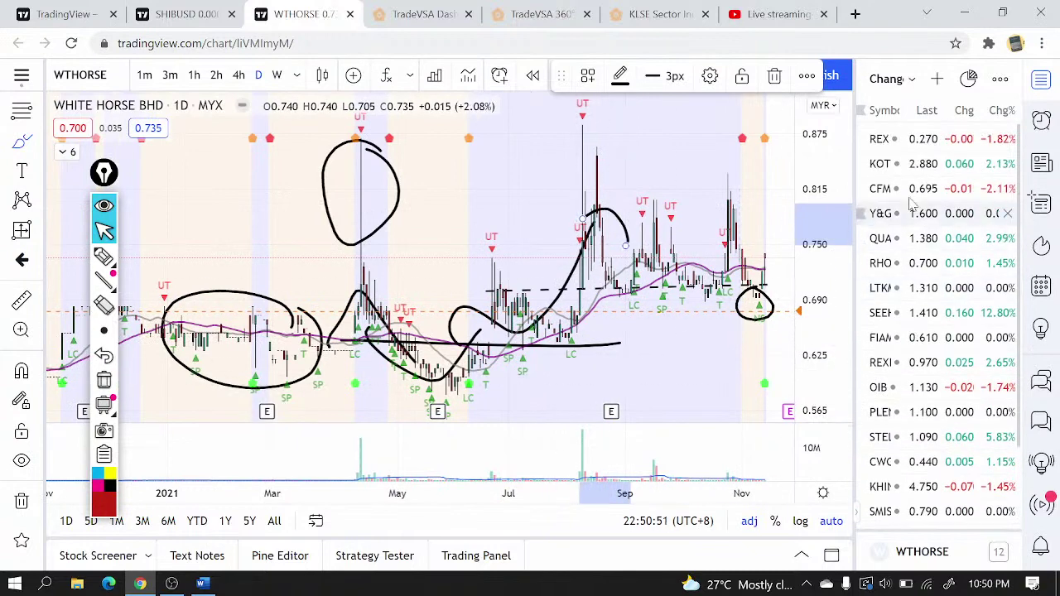
click(909, 189)
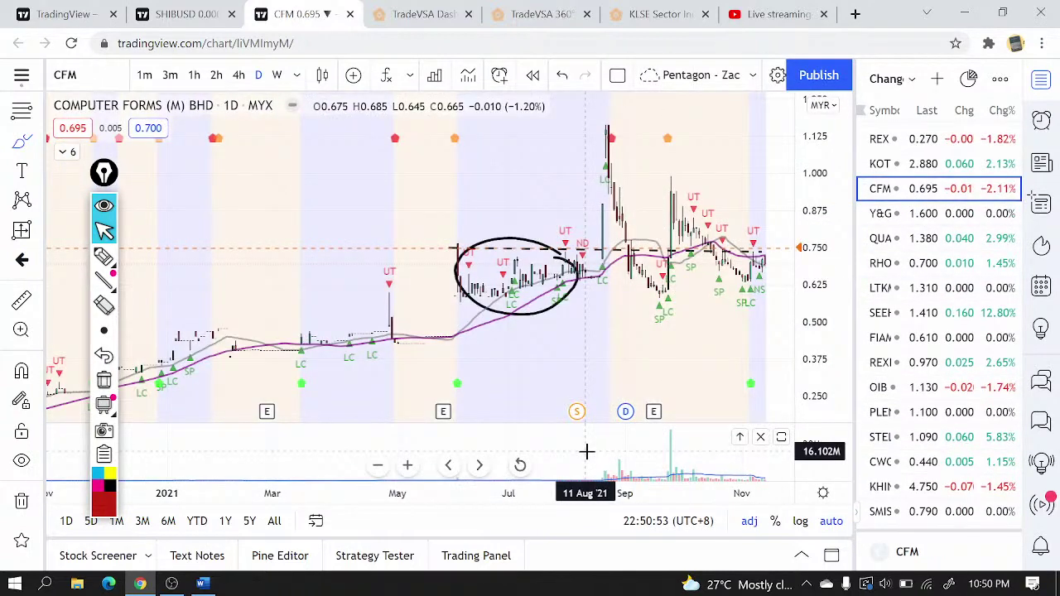
scroll(586, 451, up, 3)
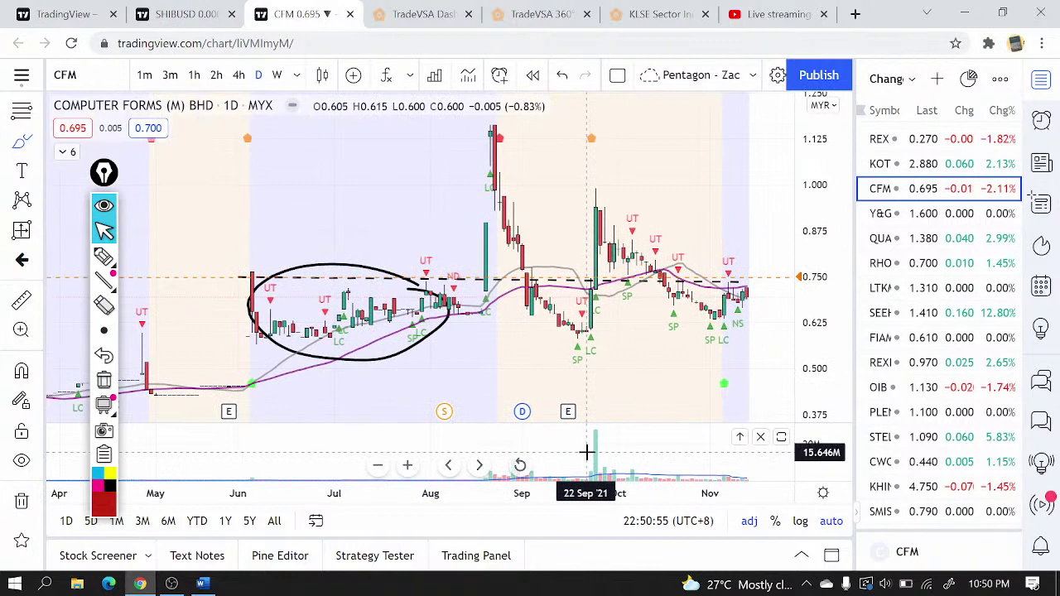
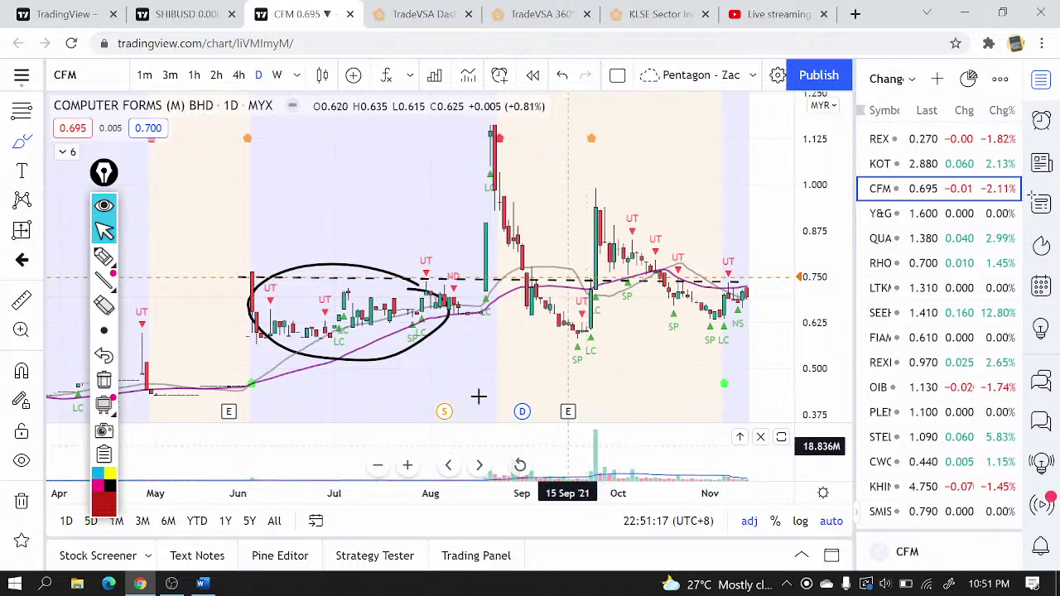
- Load the Y&G Corporation chart and circle its mid-May to end-June 2021 candles with the Brush
click(910, 217)
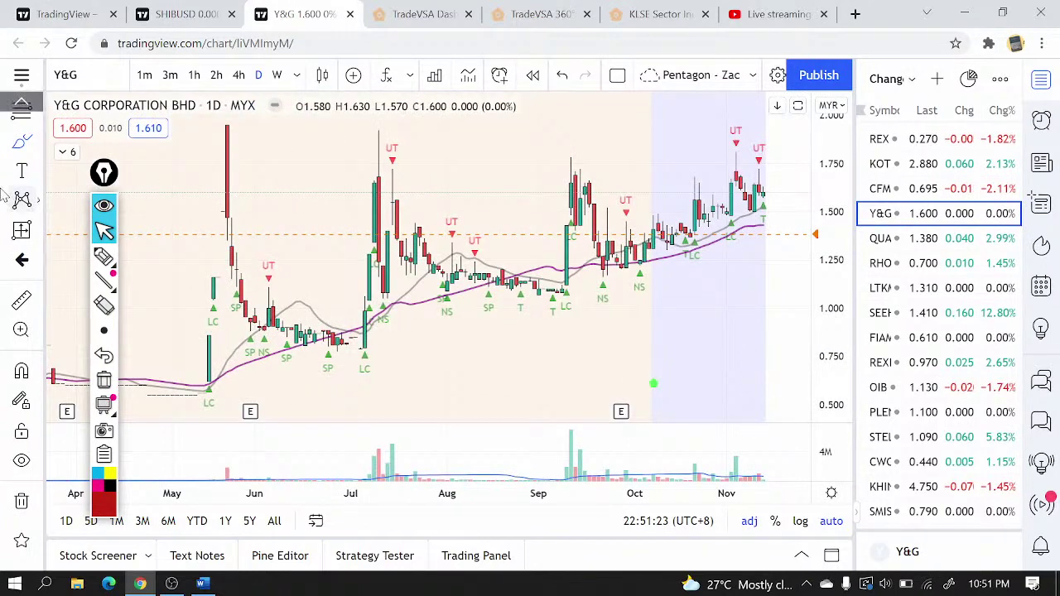
mouse_move(199, 313)
mouse_down()
mouse_move(258, 243)
mouse_move(293, 257)
mouse_move(319, 286)
mouse_up()
mouse_move(205, 336)
mouse_down()
mouse_move(350, 315)
mouse_move(327, 275)
mouse_up()
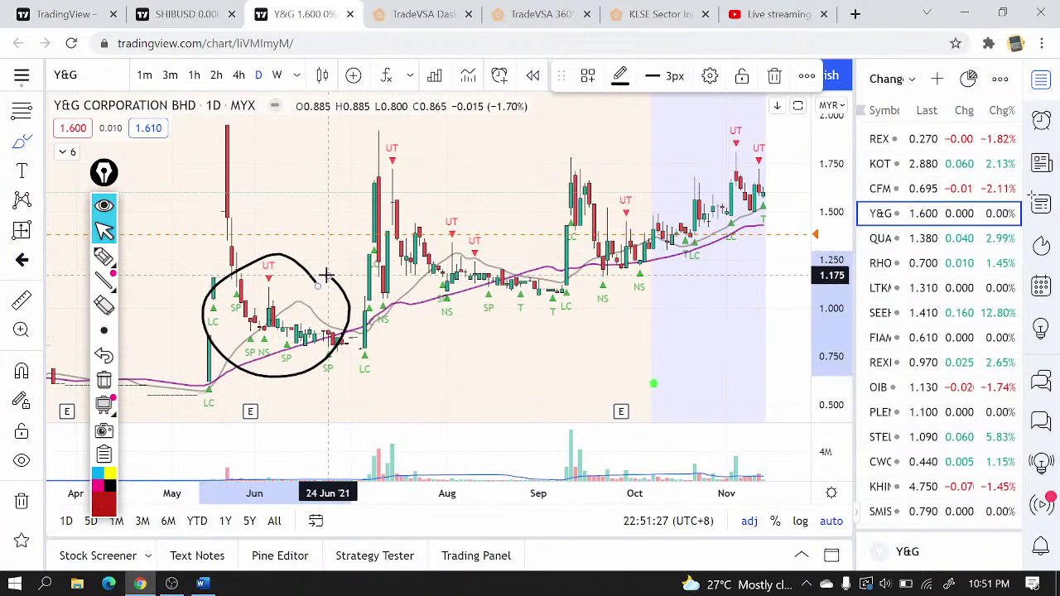
- Brush a circle around Y&G's August to early-September 2021 candles and mark its October–November candles
mouse_move(545, 271)
mouse_down()
mouse_move(468, 228)
mouse_move(540, 321)
mouse_move(510, 242)
mouse_up()
scroll(448, 315, up, 2)
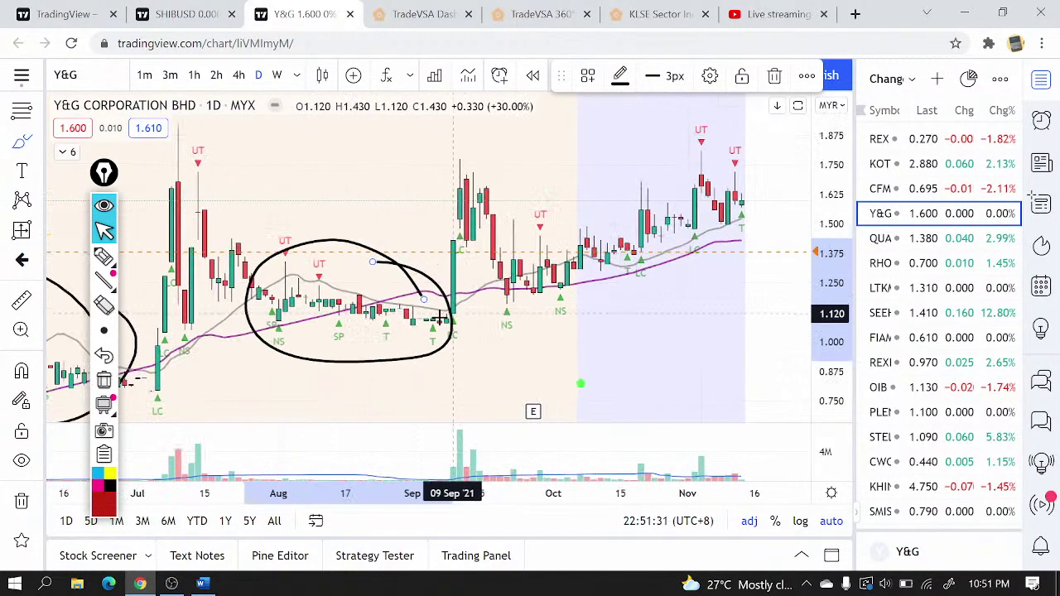
scroll(413, 334, down, 2)
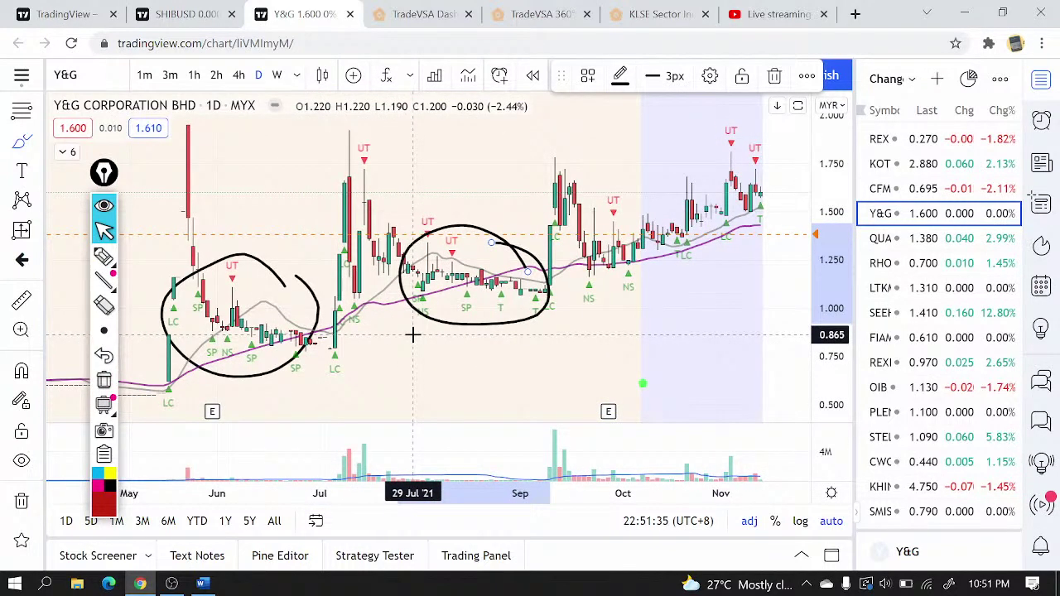
mouse_move(717, 214)
mouse_down()
mouse_move(587, 227)
mouse_move(675, 248)
mouse_move(702, 217)
mouse_up()
drag(741, 176, 763, 207)
- Circle the September–November 2021 candles on the Quality Concrete Holdings chart with the Brush, and remove the drawing
key(Down)
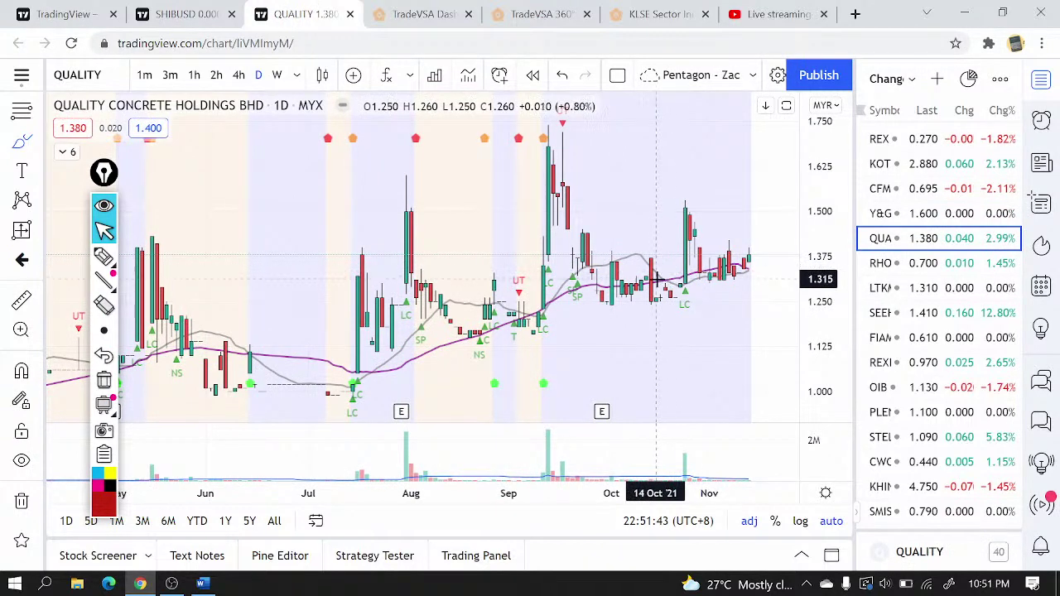
drag(722, 240, 705, 218)
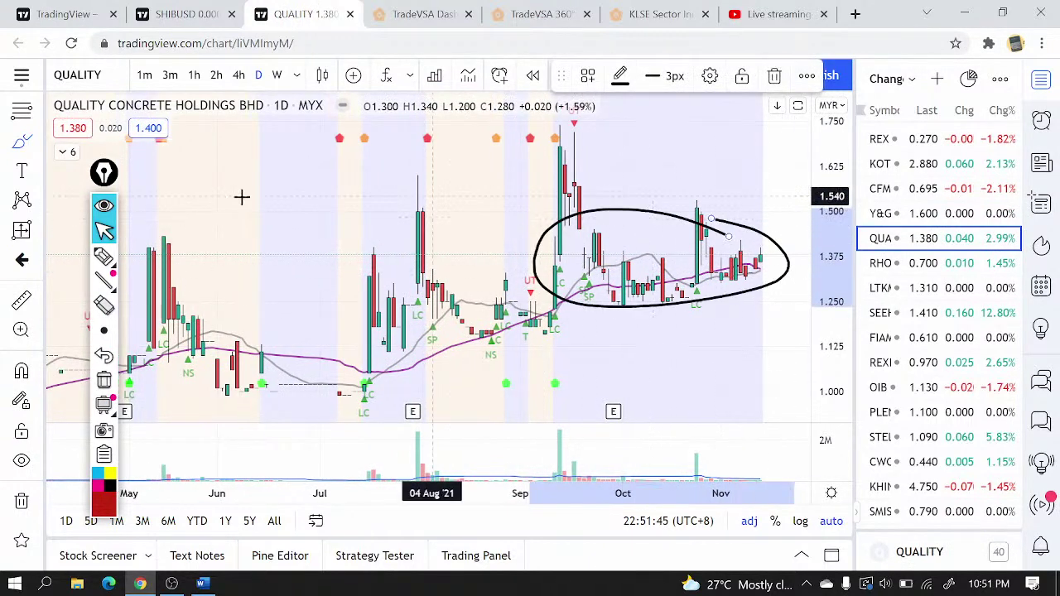
click(22, 499)
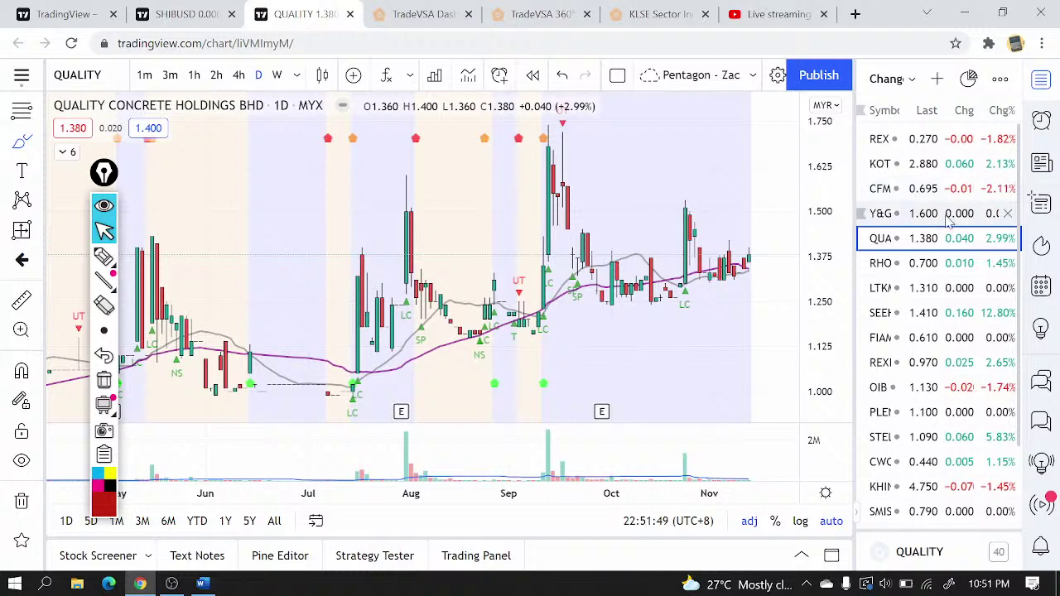
- Look at the Rhone Ma Holdings chart, and load the LTKM chart with its old brush drawing cleared
click(920, 263)
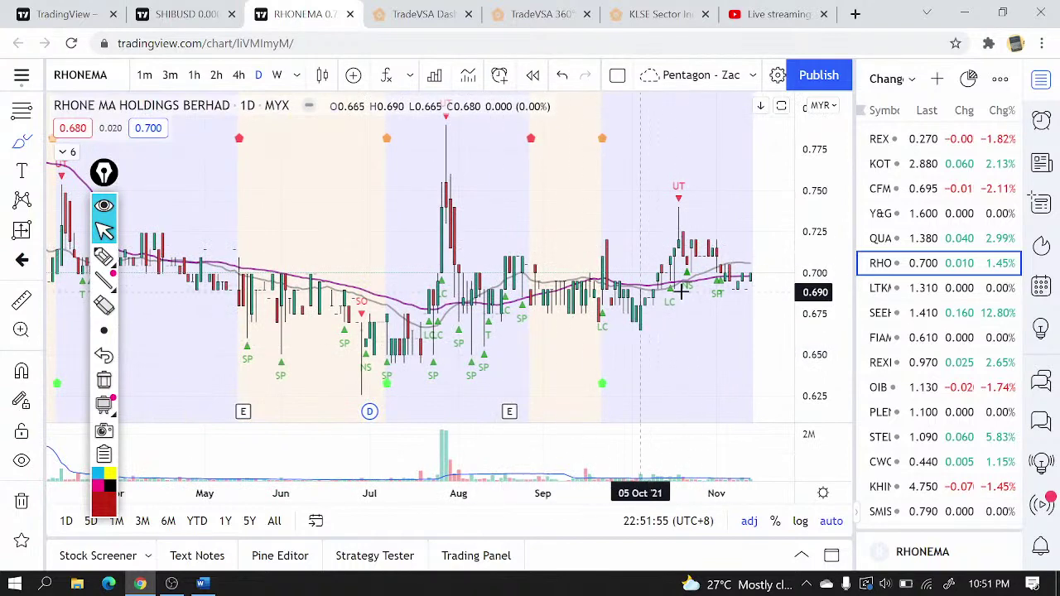
click(902, 292)
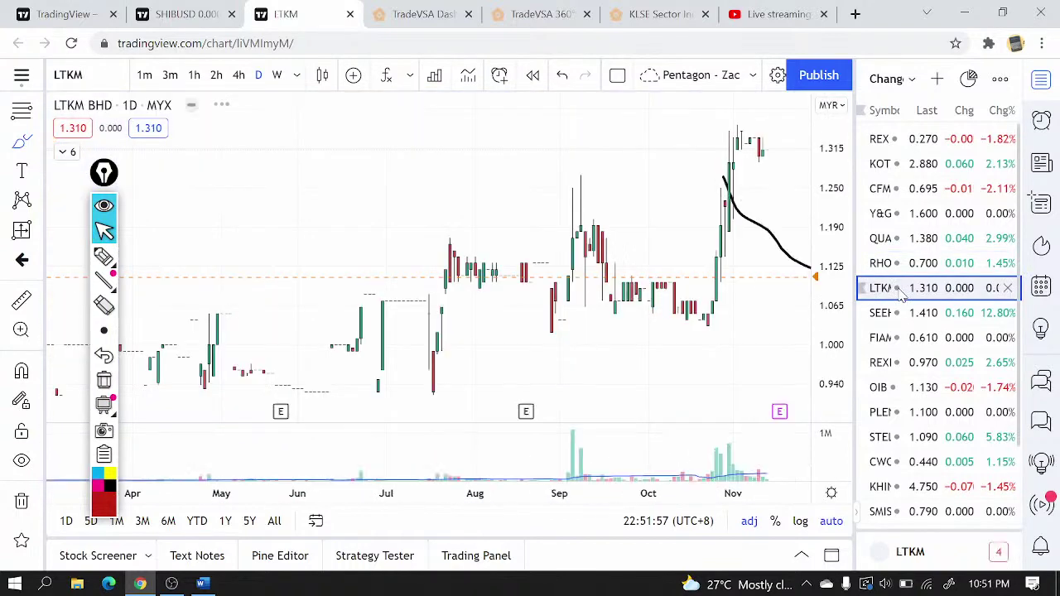
mouse_move(98, 344)
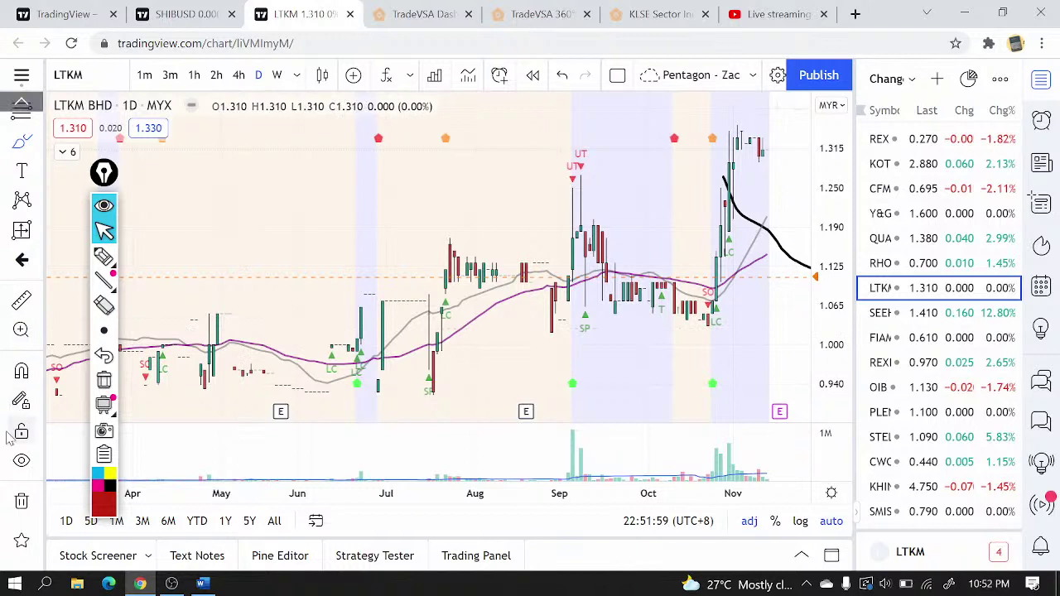
click(22, 501)
scroll(461, 290, down, 3)
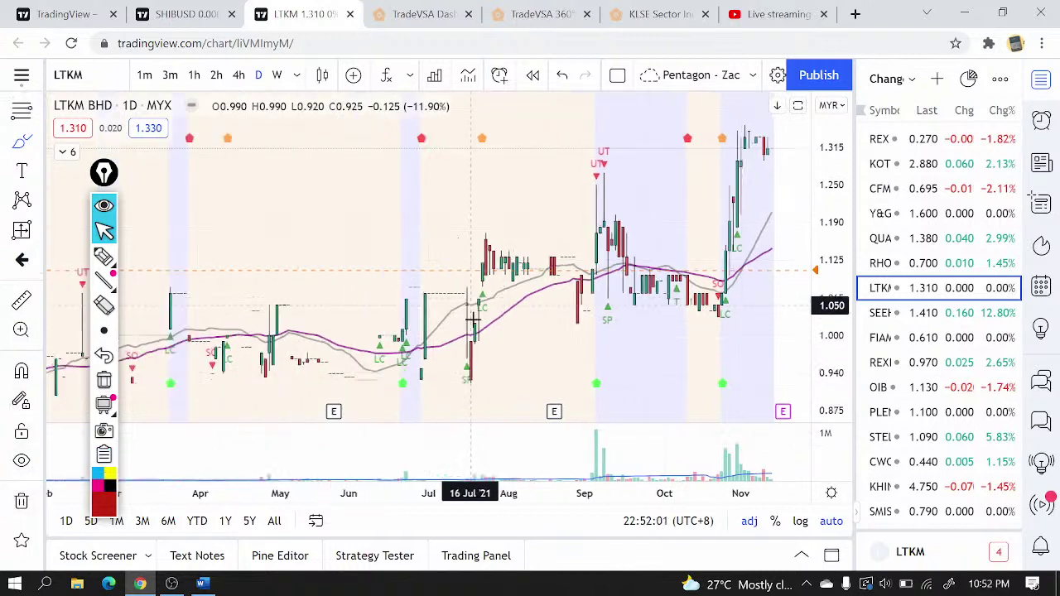
- Load the See Hup Consolidated chart, clear its old brush drawings and focus on the September–November 2021 candles
click(911, 312)
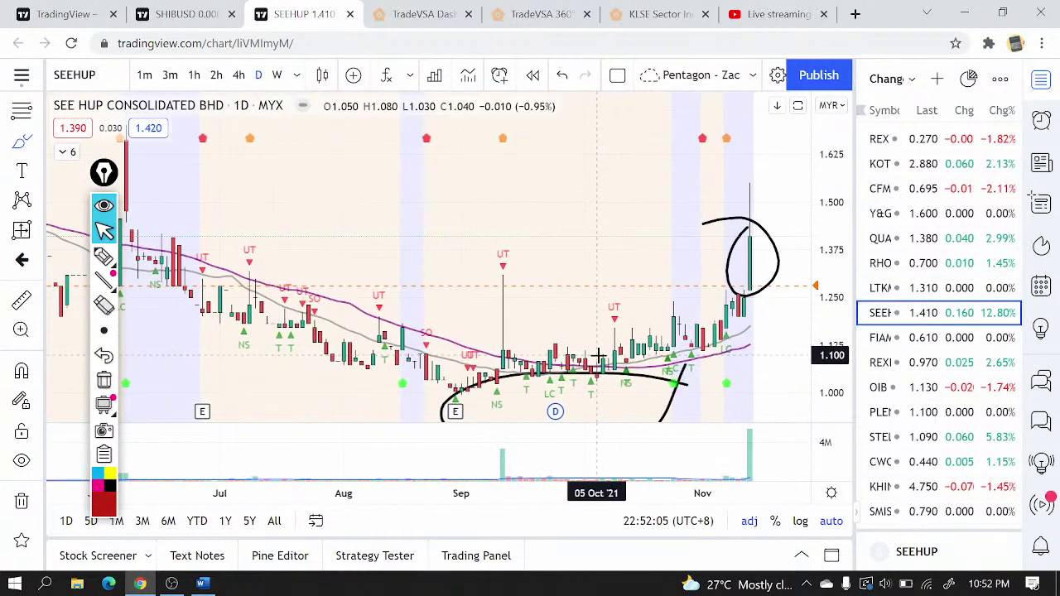
scroll(598, 356, down, 4)
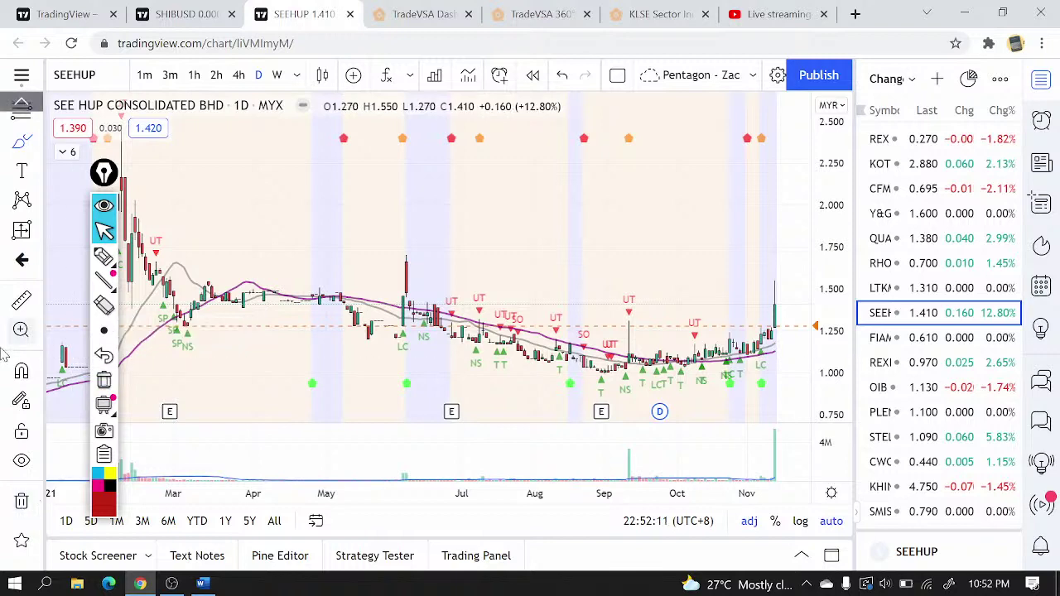
scroll(729, 414, up, 4)
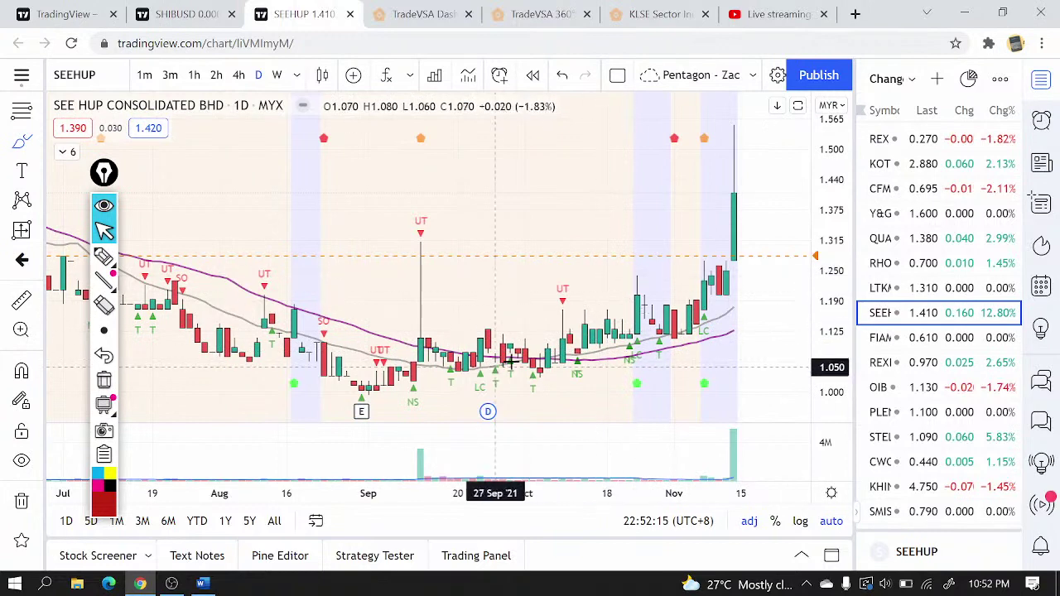
scroll(331, 314, down, 2)
scroll(713, 277, up, 3)
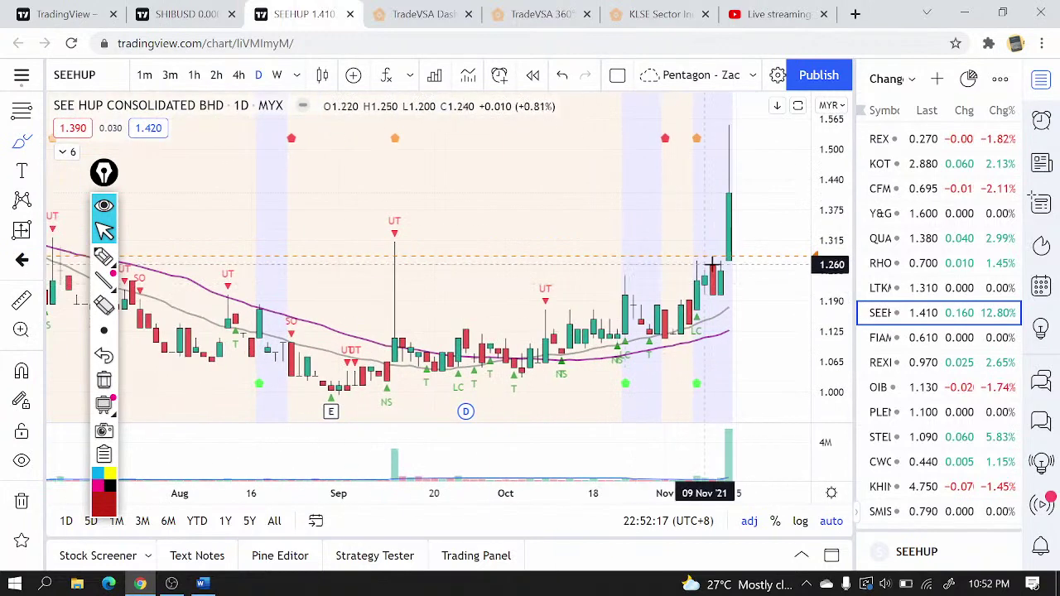
scroll(936, 323, down, 3)
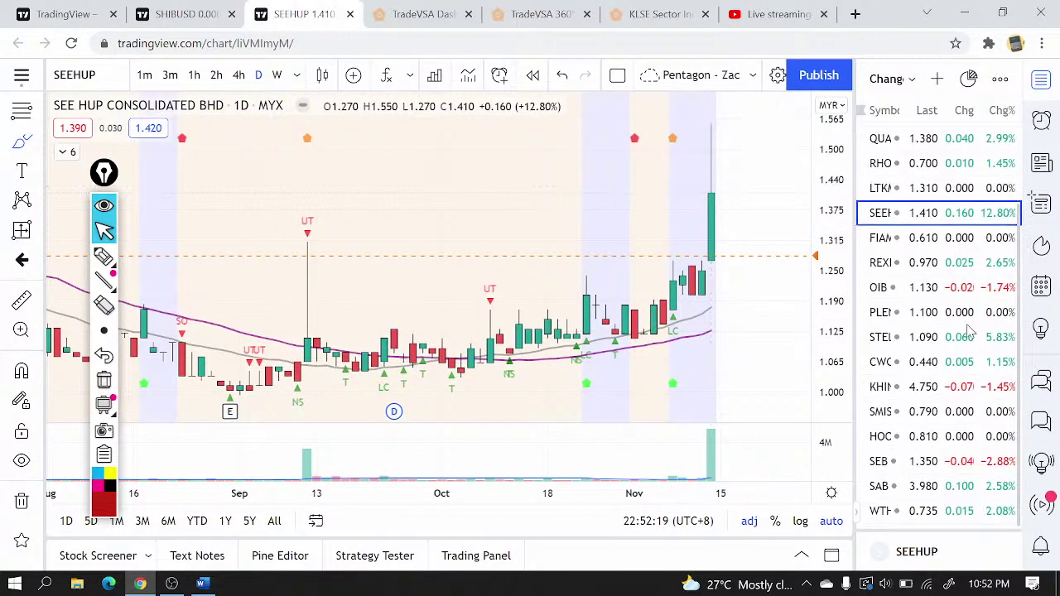
- Examine the daily charts of Seremban Engineering, Southern Acids and Oriental Interest from the watchlist
click(923, 462)
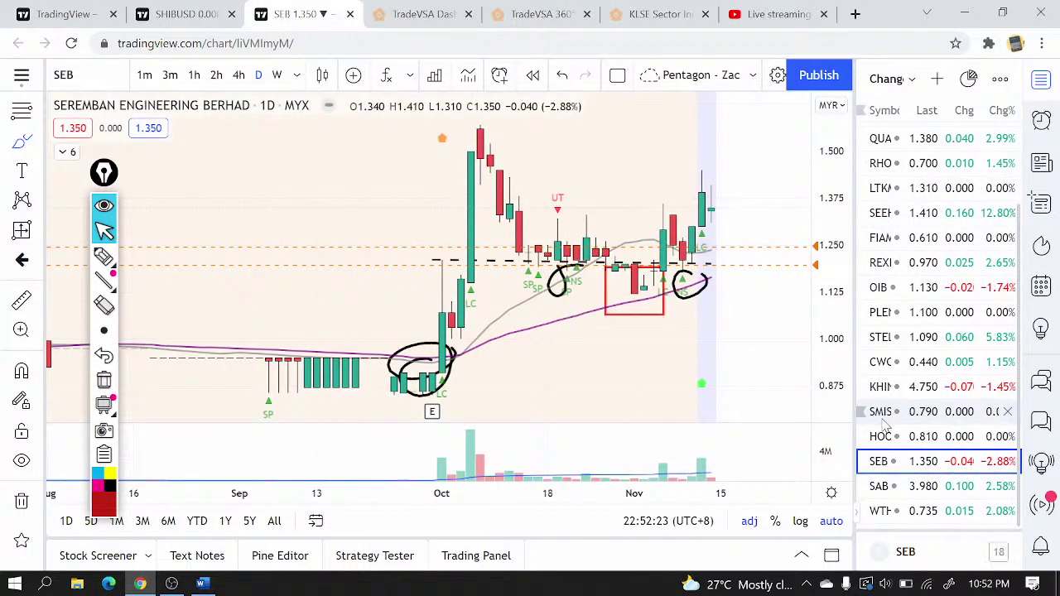
click(894, 487)
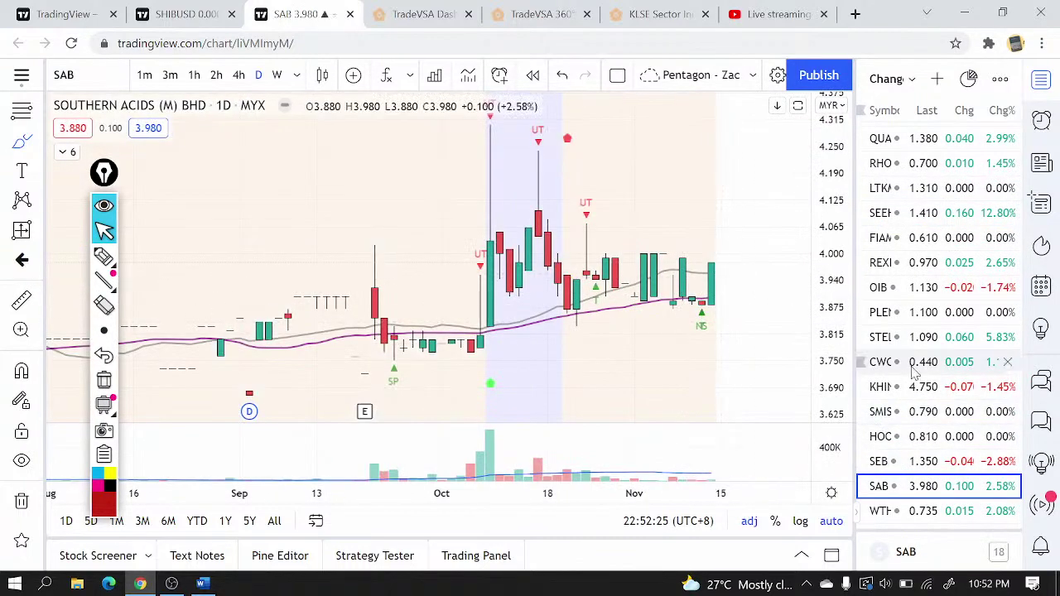
click(918, 461)
scroll(915, 431, up, 2)
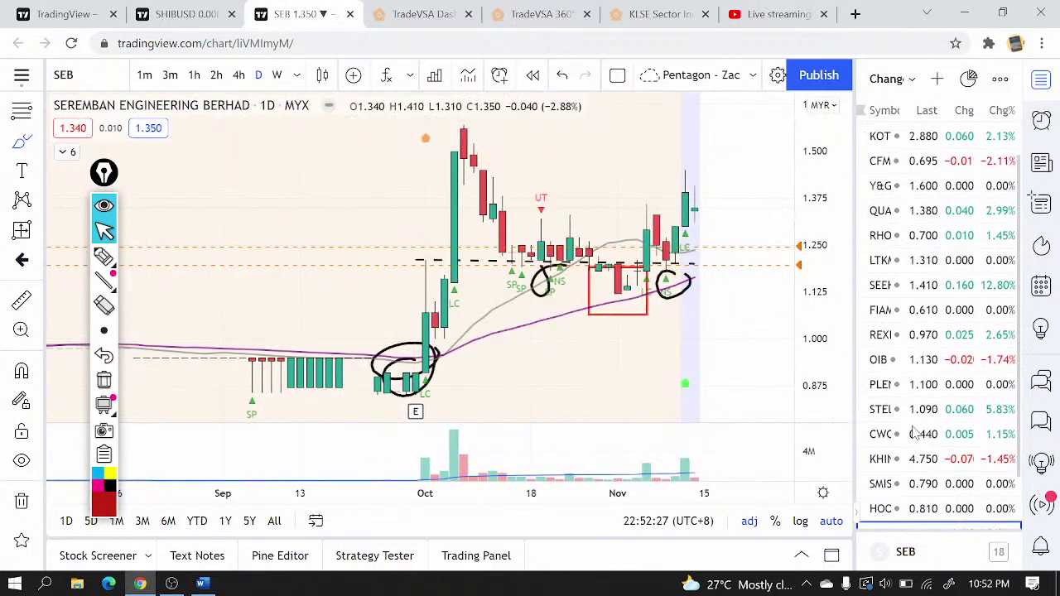
scroll(914, 431, up, 1)
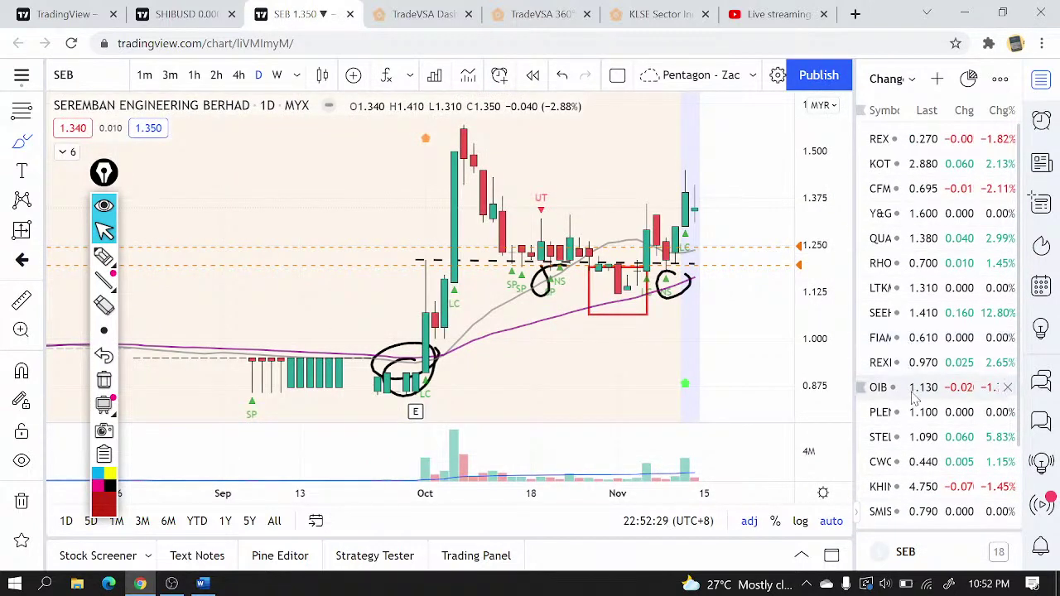
click(915, 399)
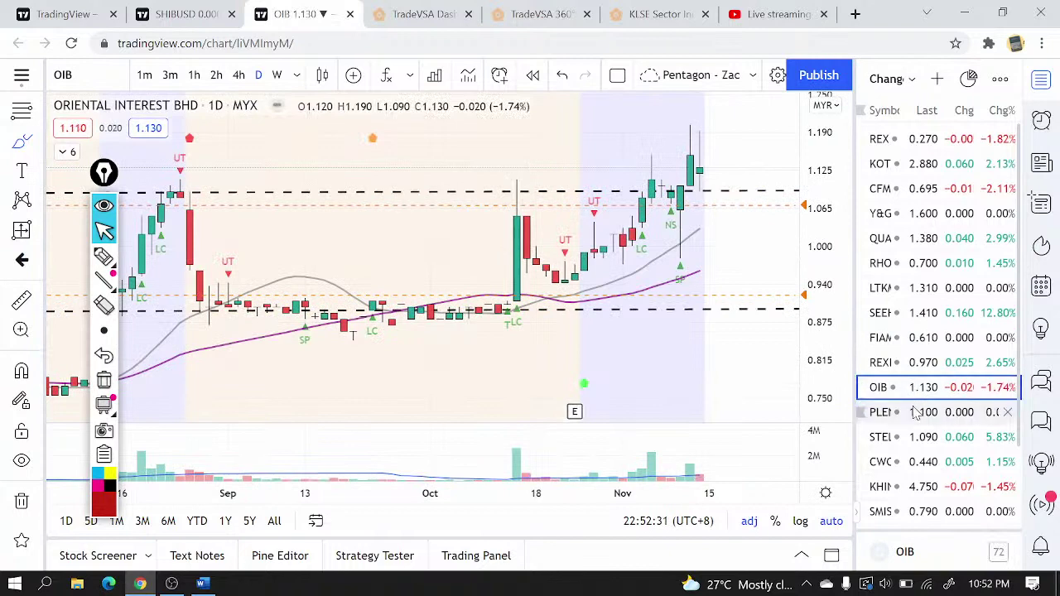
scroll(917, 424, down, 4)
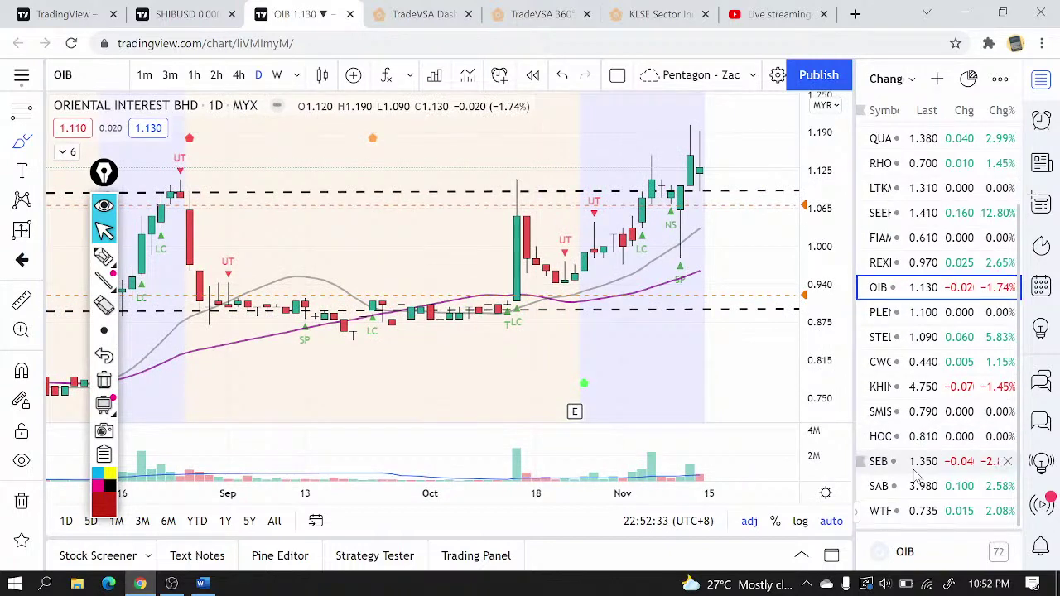
scroll(908, 477, up, 4)
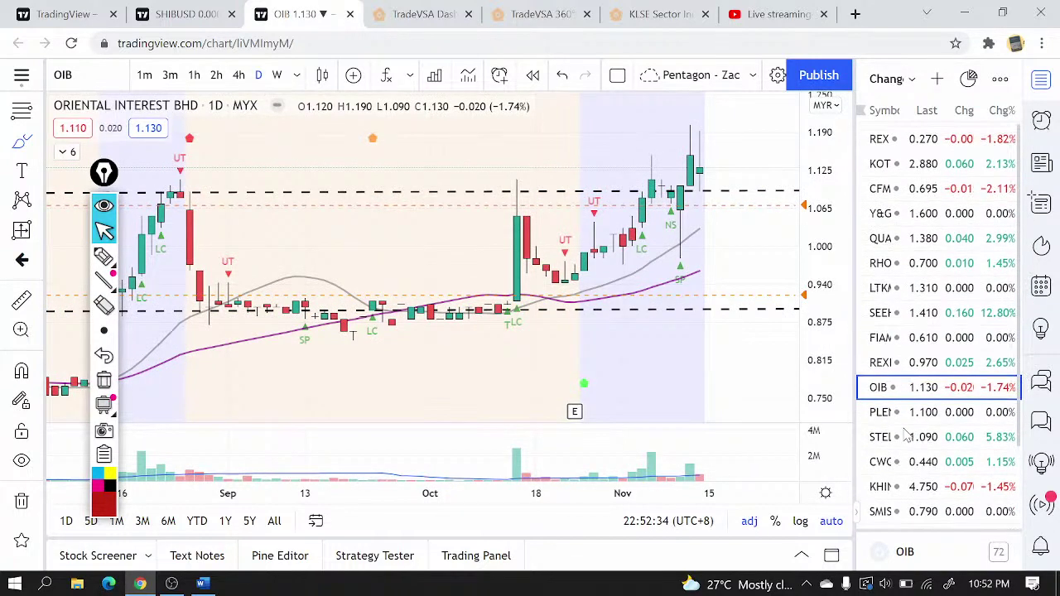
- Return to See Hup and brush a pullback-and-rebound path after its latest candle, with a support line at about 1.26
click(895, 322)
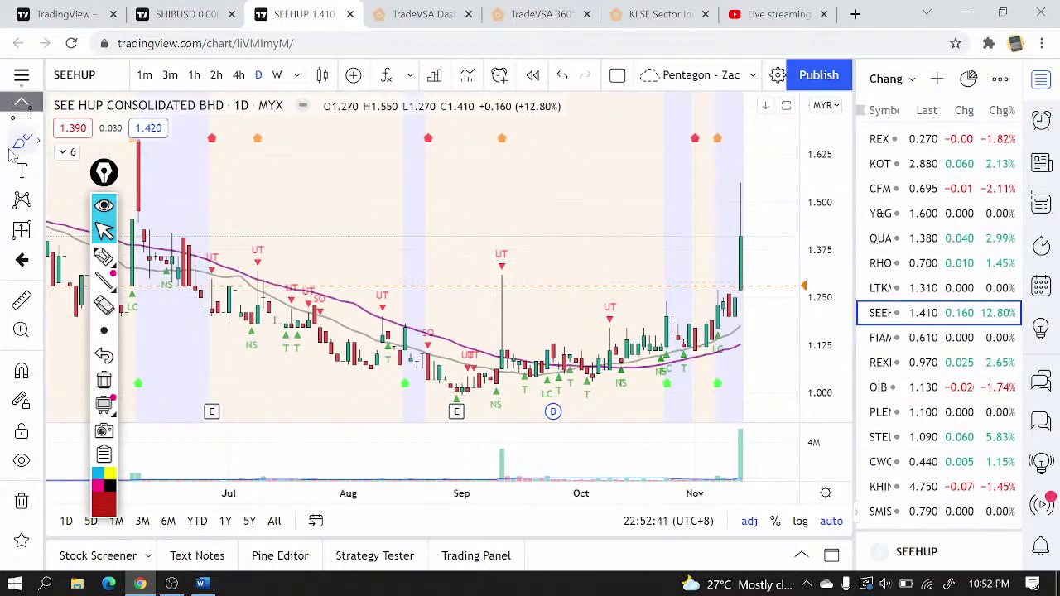
click(37, 141)
click(90, 141)
drag(740, 238, 773, 300)
mouse_move(802, 253)
mouse_down()
mouse_move(800, 285)
mouse_move(705, 293)
mouse_move(800, 289)
mouse_up()
- Load the Fiamma Holdings chart and examine its 2021 candles, focusing on April–November
click(917, 338)
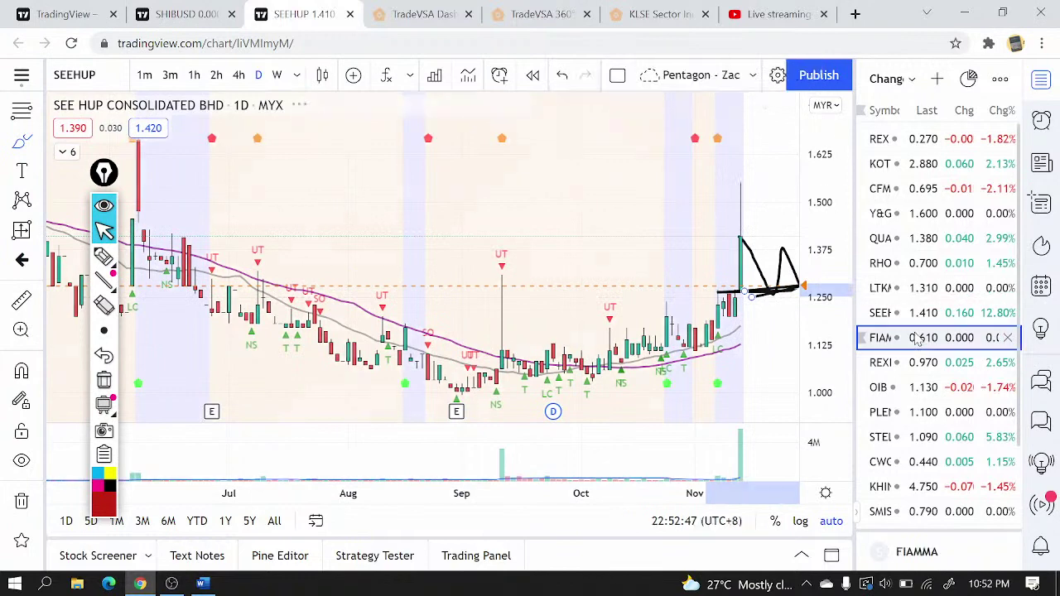
scroll(588, 269, down, 5)
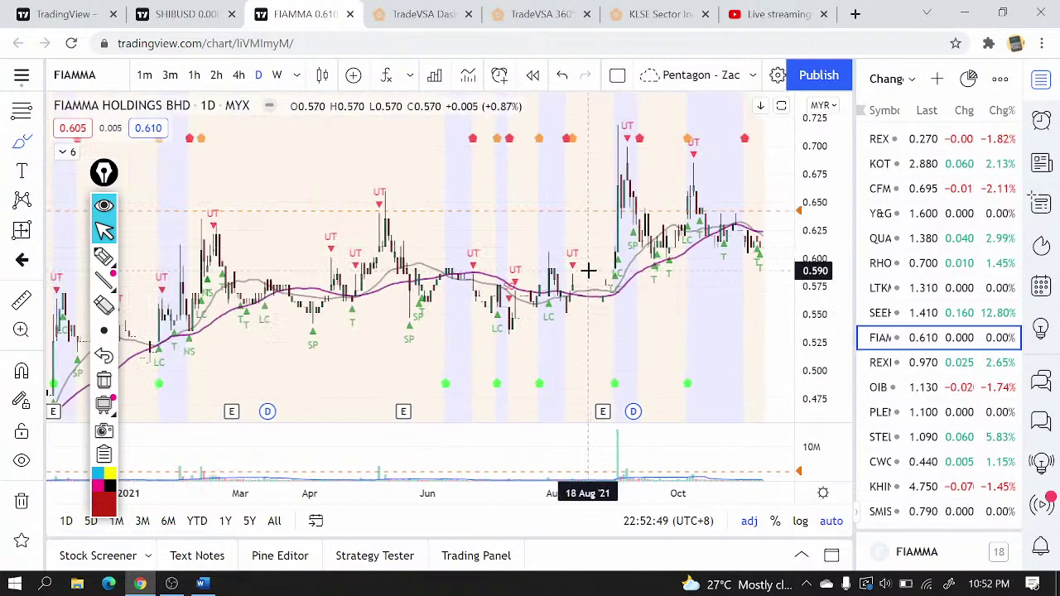
scroll(586, 272, up, 4)
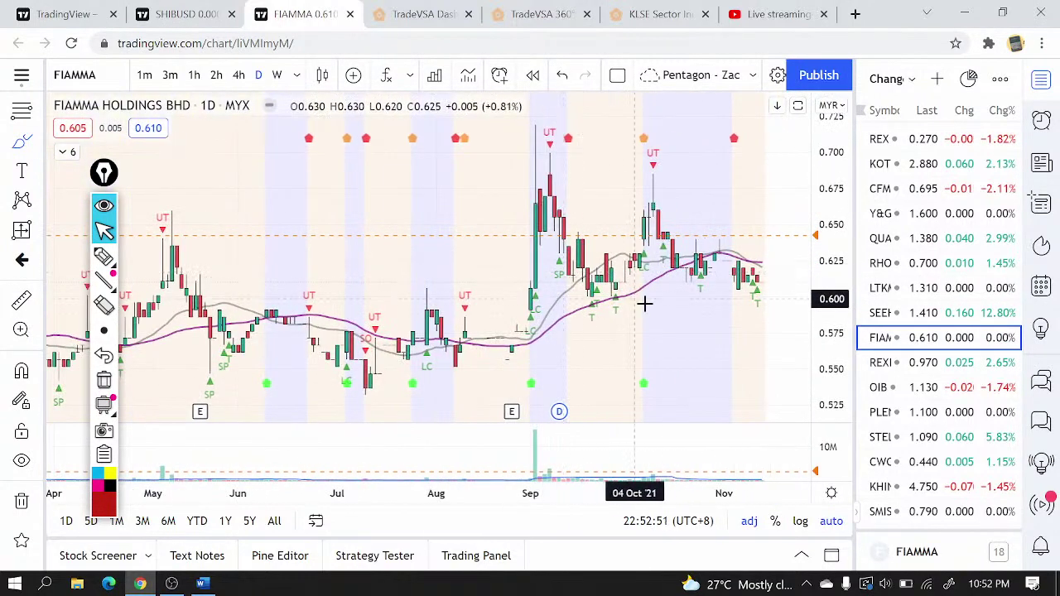
- Load Rexit's weekly chart and brush a circle around the September 2021 green marker and support lines at about 0.885
click(921, 363)
scroll(629, 382, down, 3)
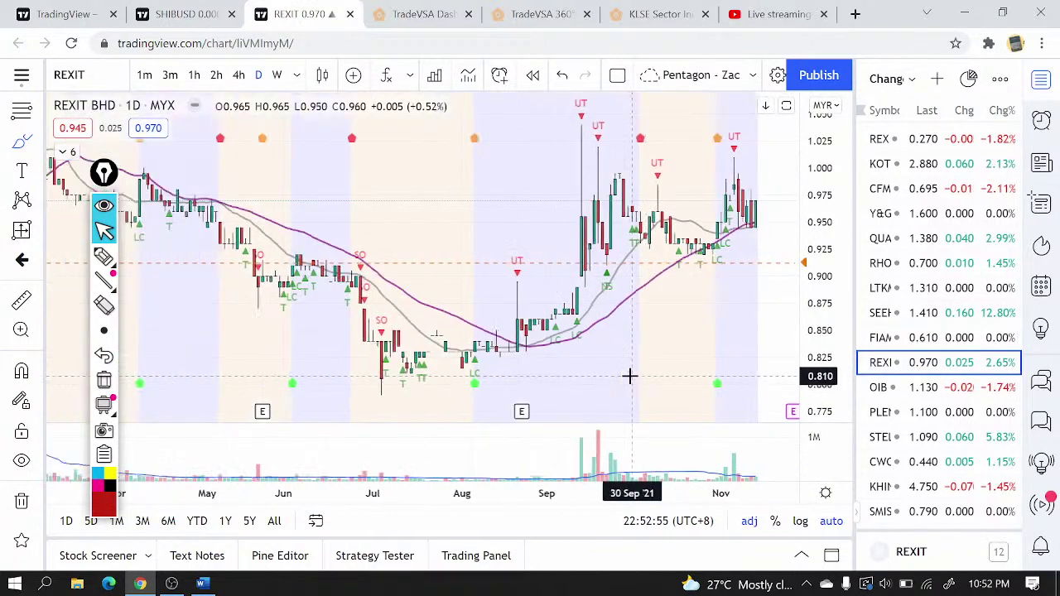
click(277, 76)
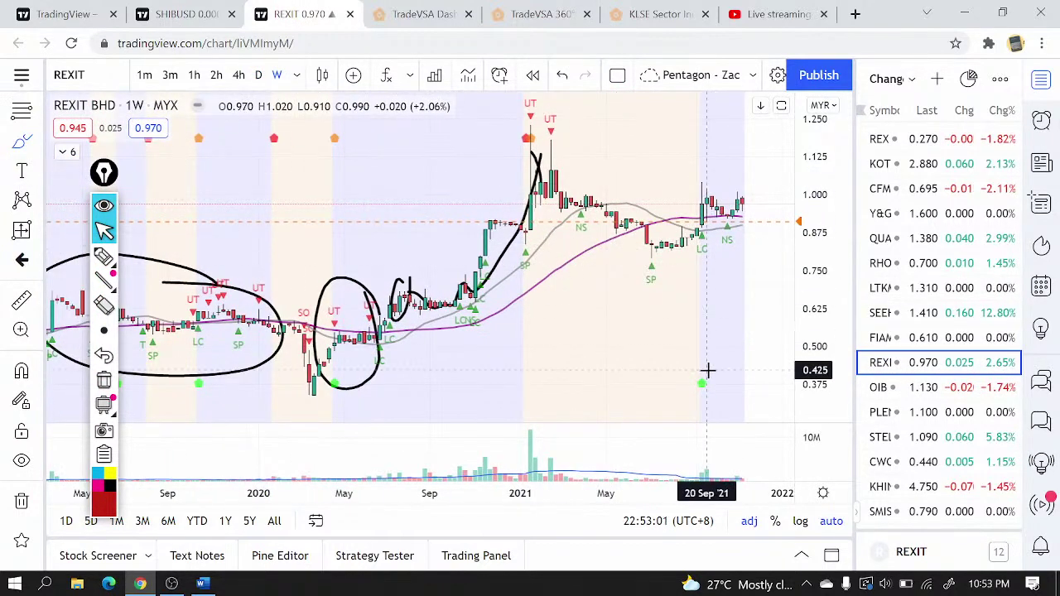
mouse_move(705, 371)
mouse_down()
mouse_move(715, 403)
mouse_move(717, 374)
mouse_up()
mouse_move(705, 232)
mouse_down()
mouse_move(717, 222)
mouse_move(794, 230)
mouse_up()
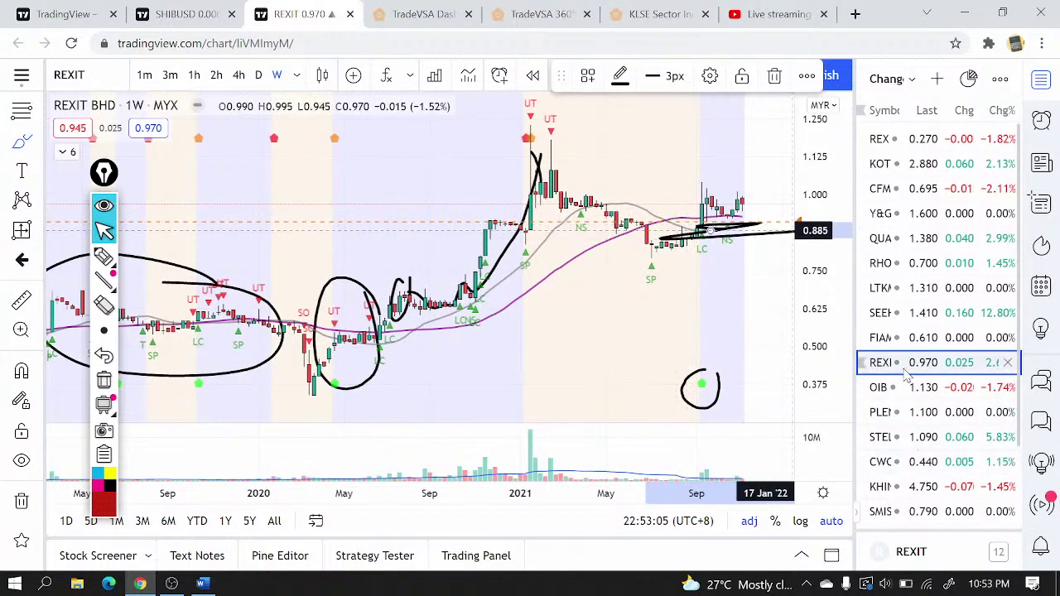
- Load Plenitude's daily chart and brush a circle around its October 2021 spike and a curve along the pullback into November
click(921, 396)
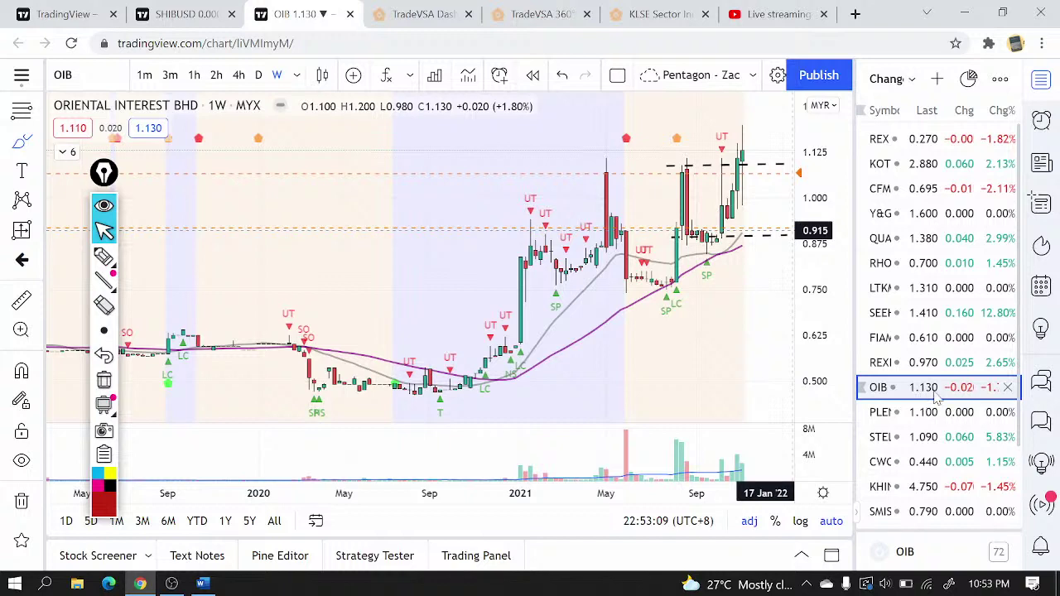
click(942, 412)
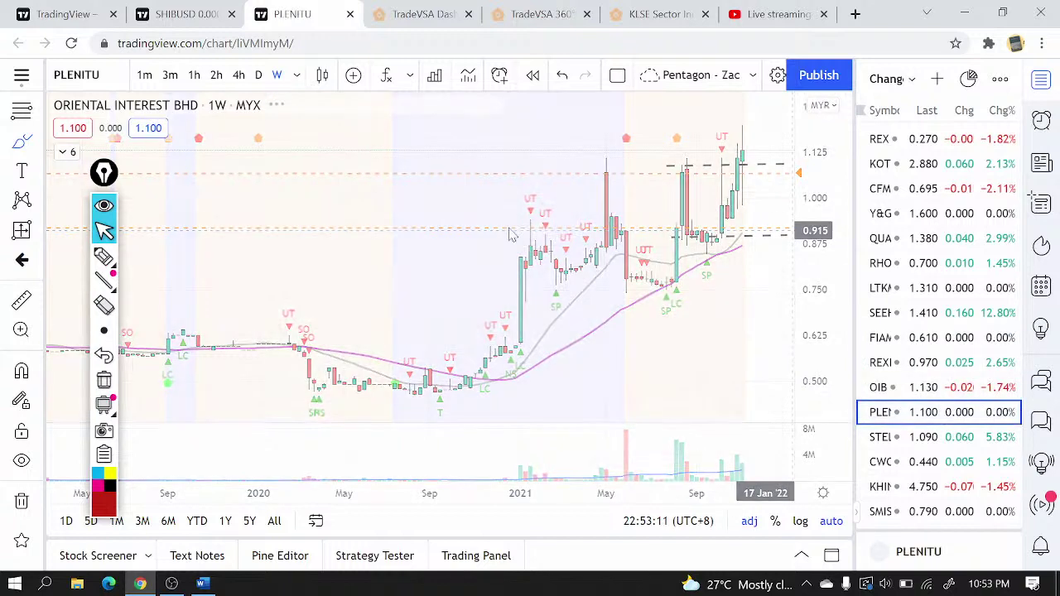
click(258, 76)
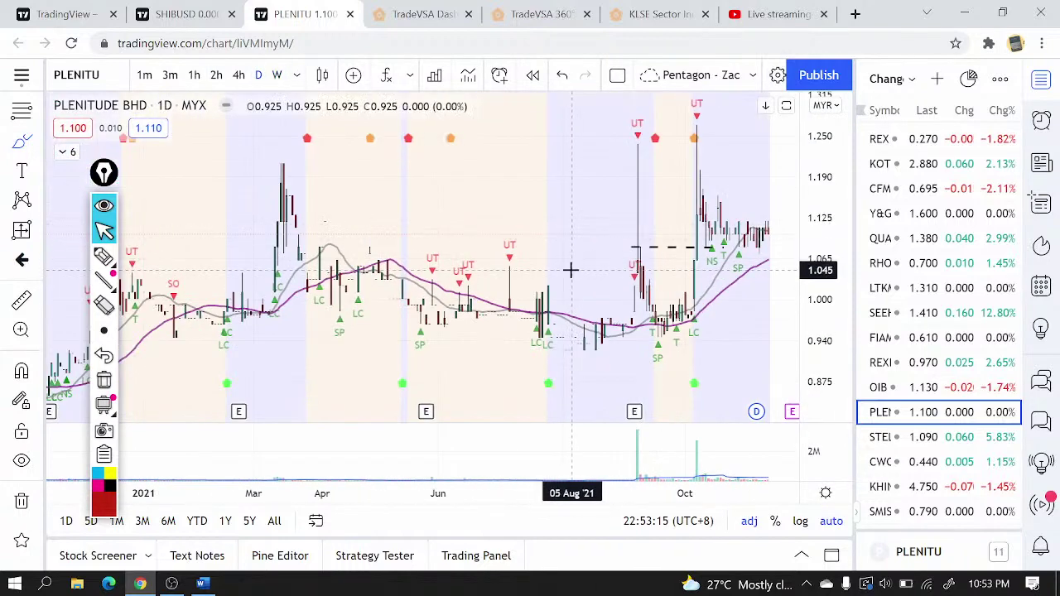
scroll(570, 269, up, 5)
mouse_move(668, 131)
mouse_down()
mouse_move(710, 169)
mouse_move(636, 126)
mouse_up()
mouse_move(663, 232)
mouse_down()
mouse_move(724, 280)
mouse_move(775, 263)
mouse_up()
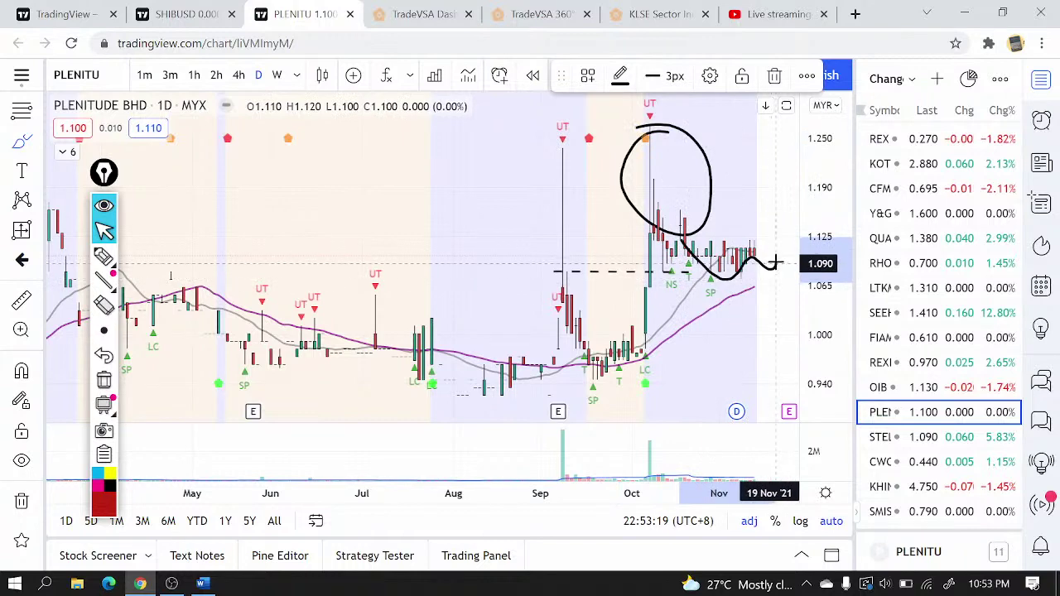
- Load the Stella Holdings chart and focus it on the May–November 2021 candles
scroll(912, 381, down, 2)
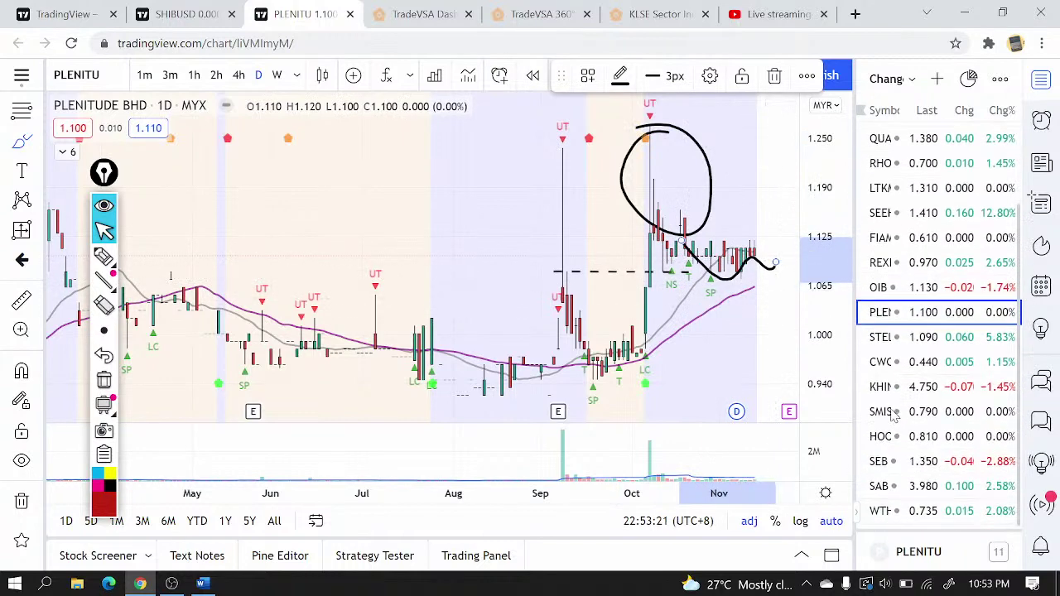
click(903, 337)
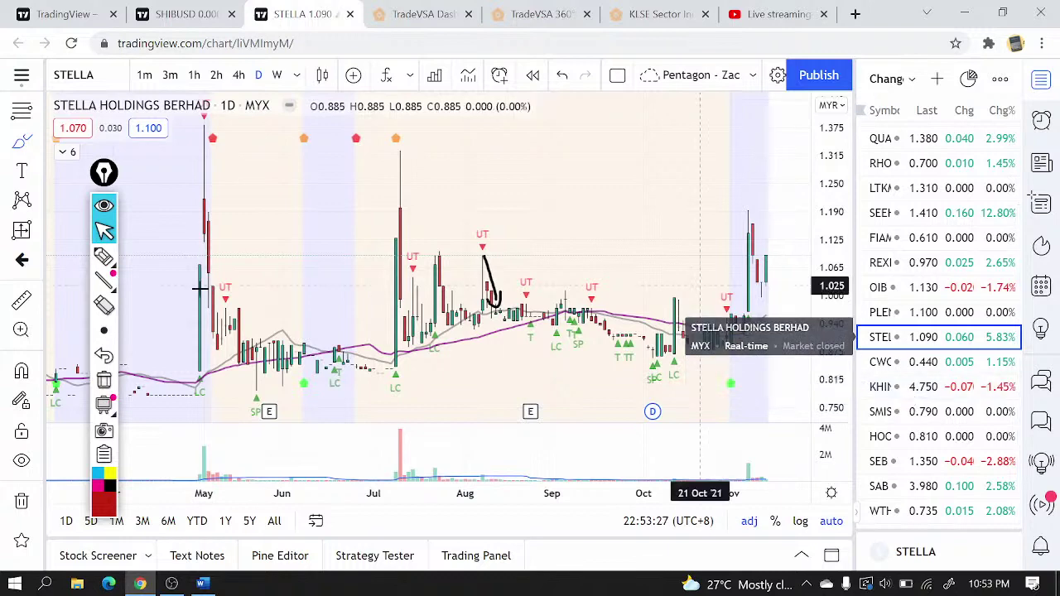
scroll(394, 265, up, 1)
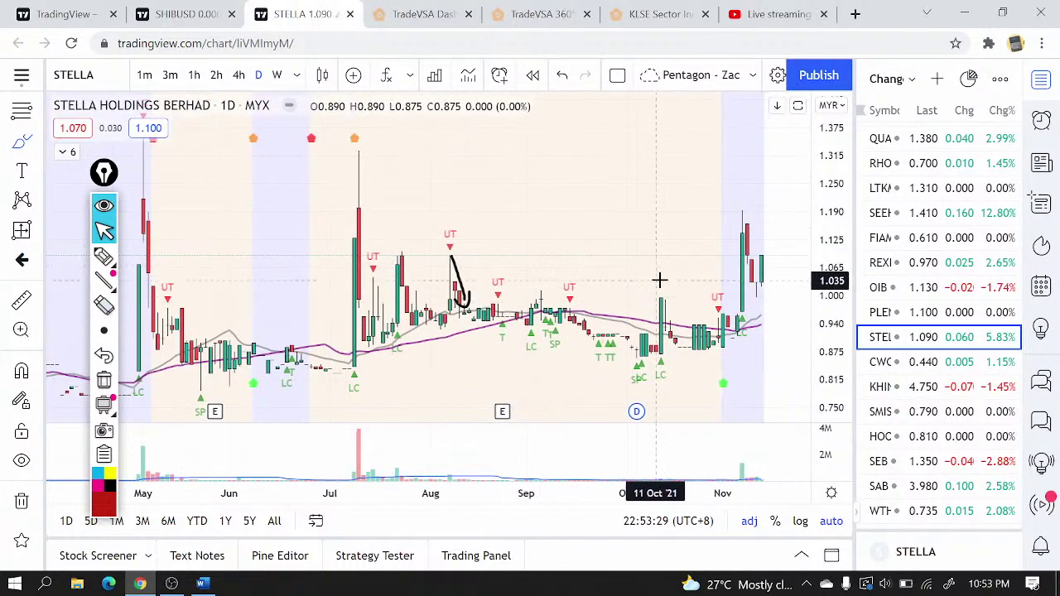
- Brush a circle around Stella's August–October 2021 candles and examine the November rally against them
mouse_move(660, 280)
mouse_down()
mouse_move(451, 314)
mouse_move(551, 245)
mouse_up()
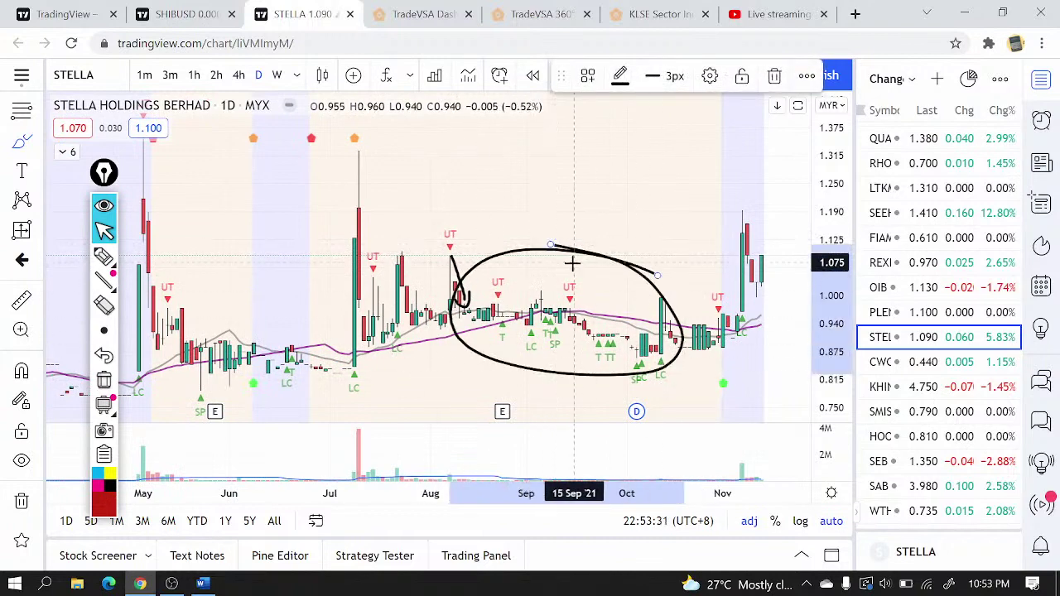
scroll(572, 264, up, 5)
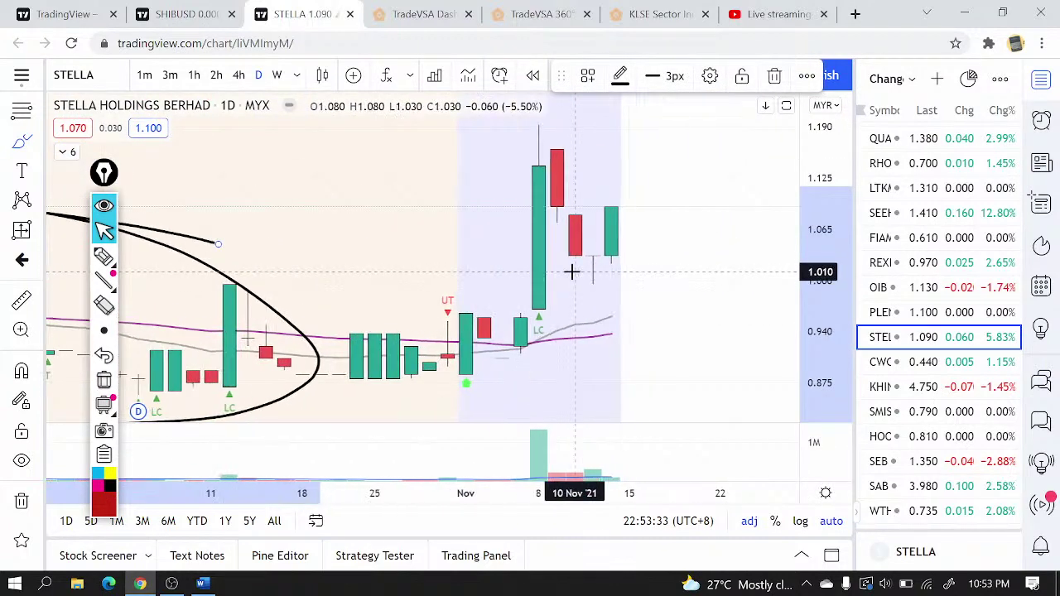
scroll(571, 271, down, 5)
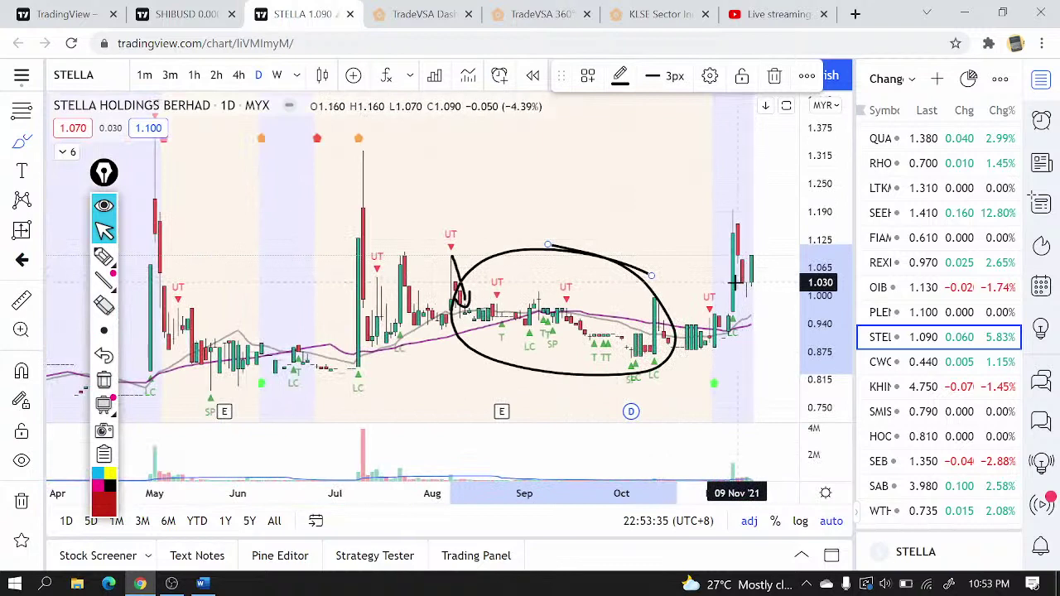
scroll(6, 190, up, 2)
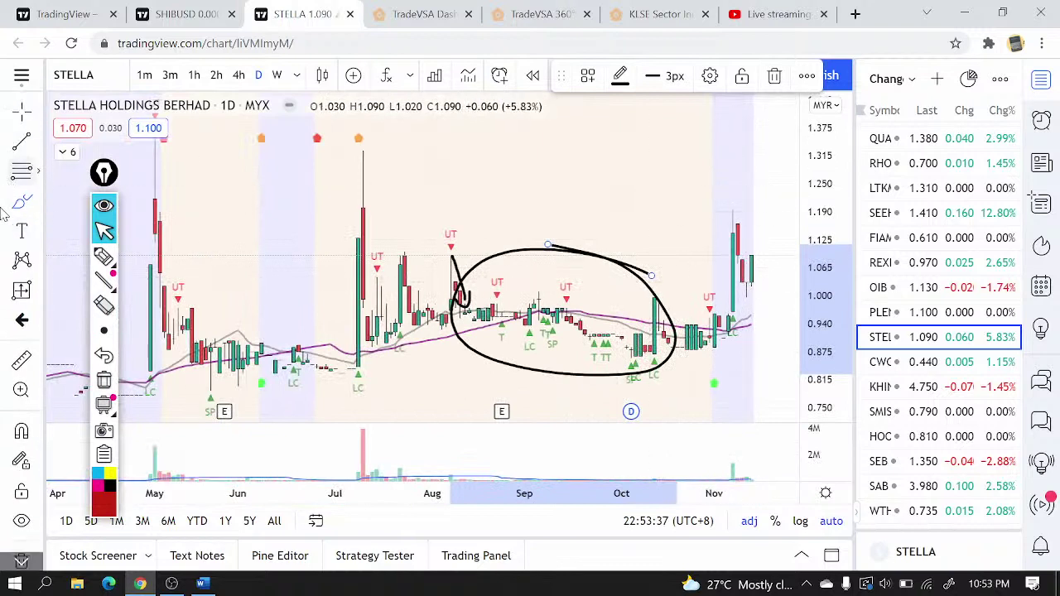
scroll(8, 497, down, 2)
- Clear the drawings from the Stella chart and add a price alert at 0.995
click(21, 499)
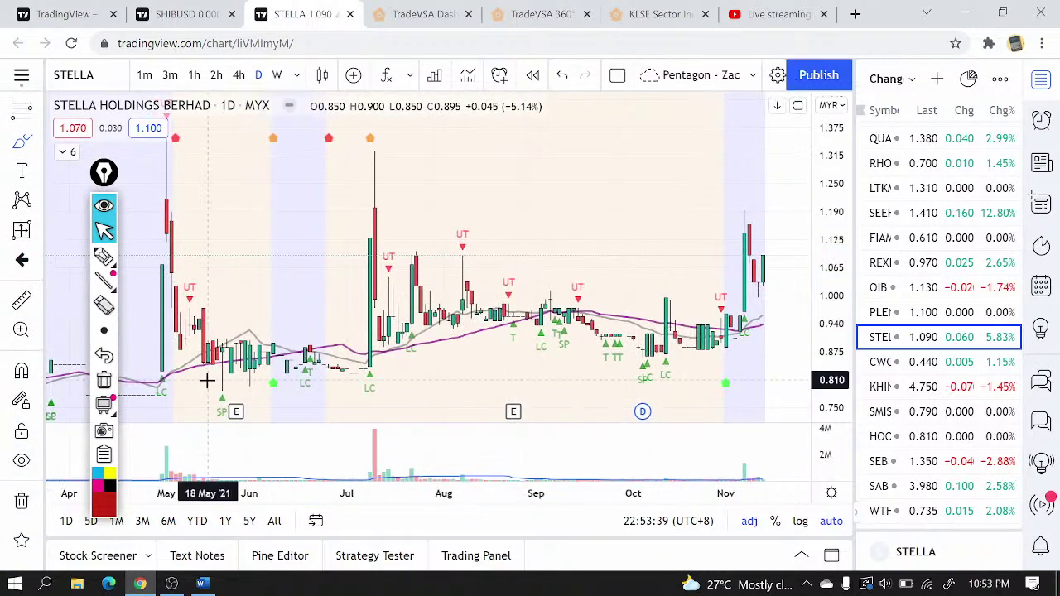
scroll(613, 323, up, 2)
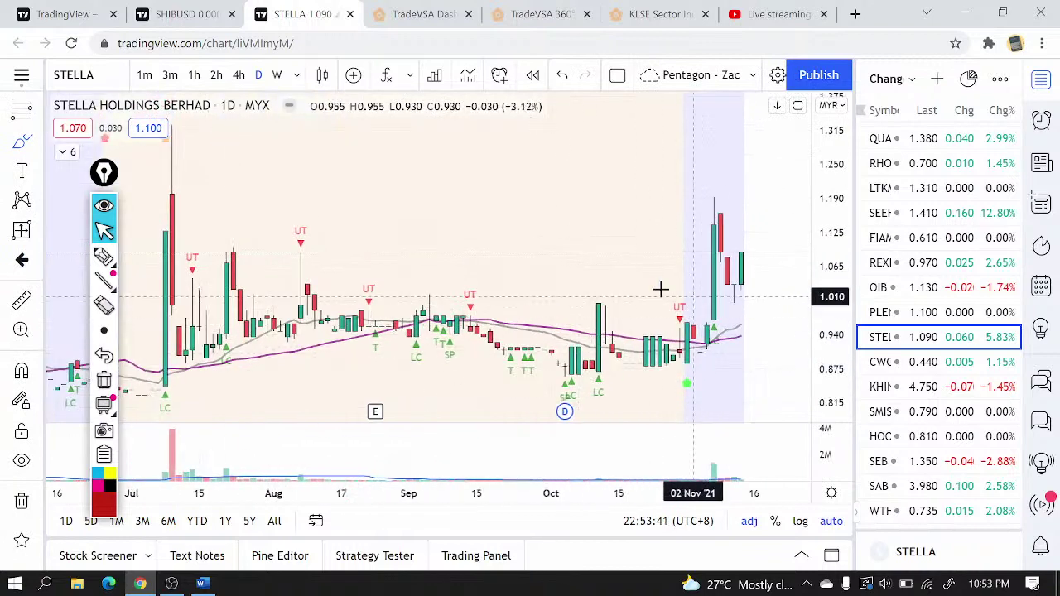
right_click(662, 305)
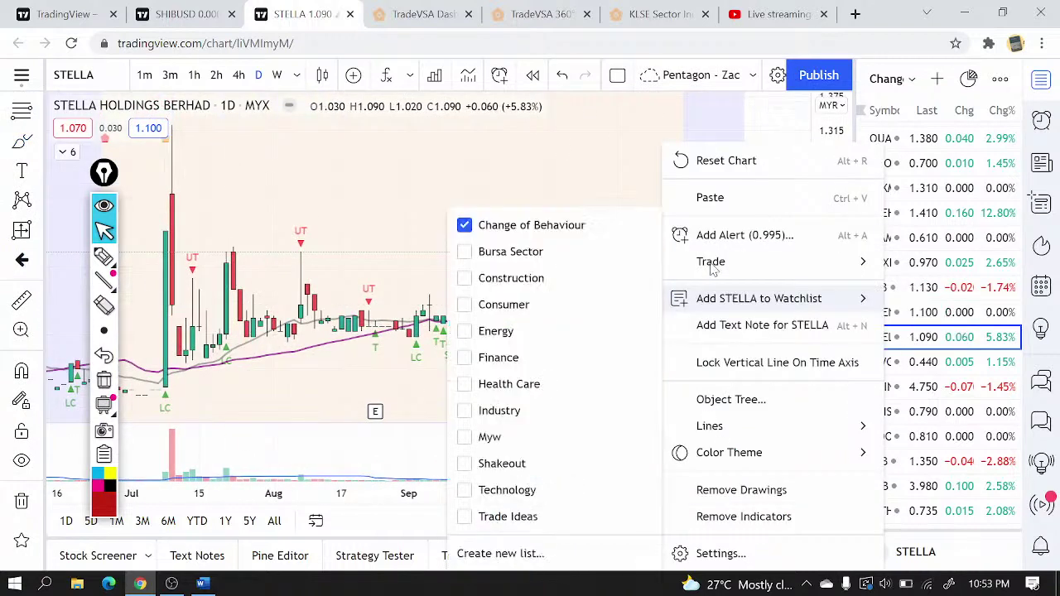
click(710, 234)
click(655, 517)
scroll(653, 492, up, 2)
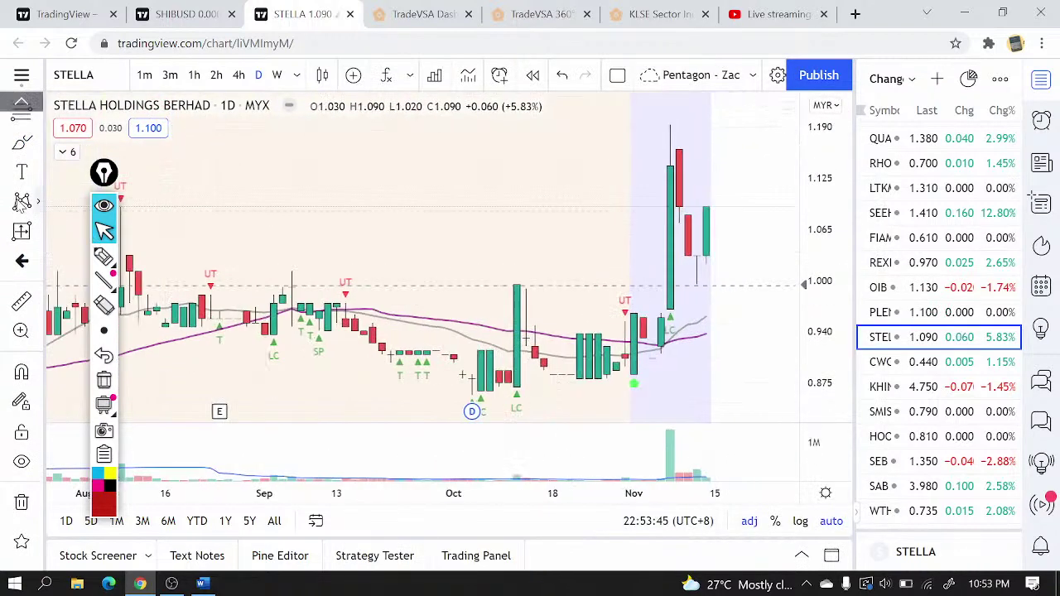
- Draw two dashed trend lines across Stella's November 2021 candles, at about 1.165 and about 0.990
click(626, 145)
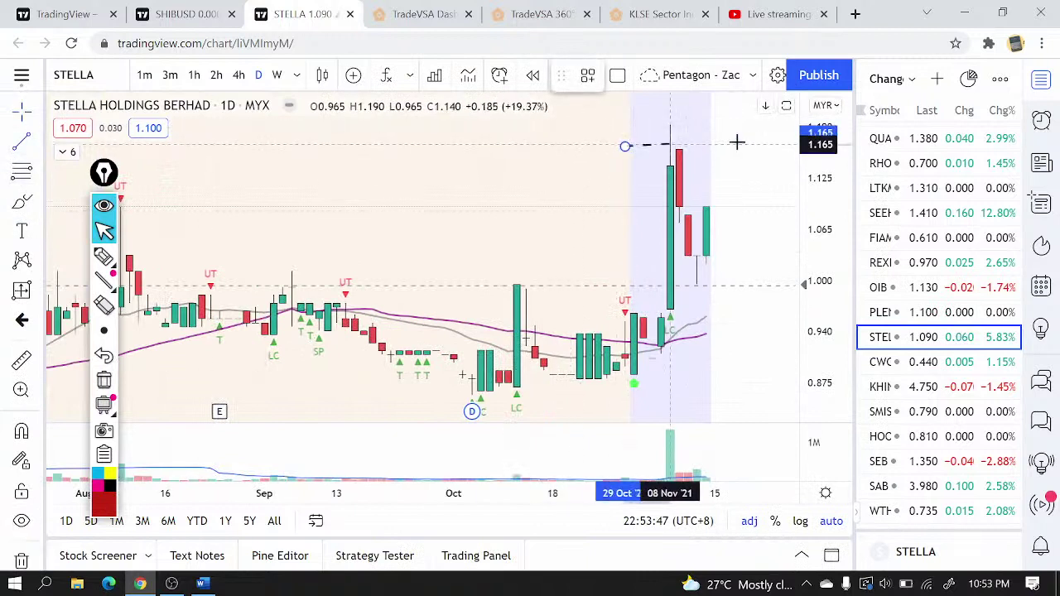
click(787, 146)
click(631, 205)
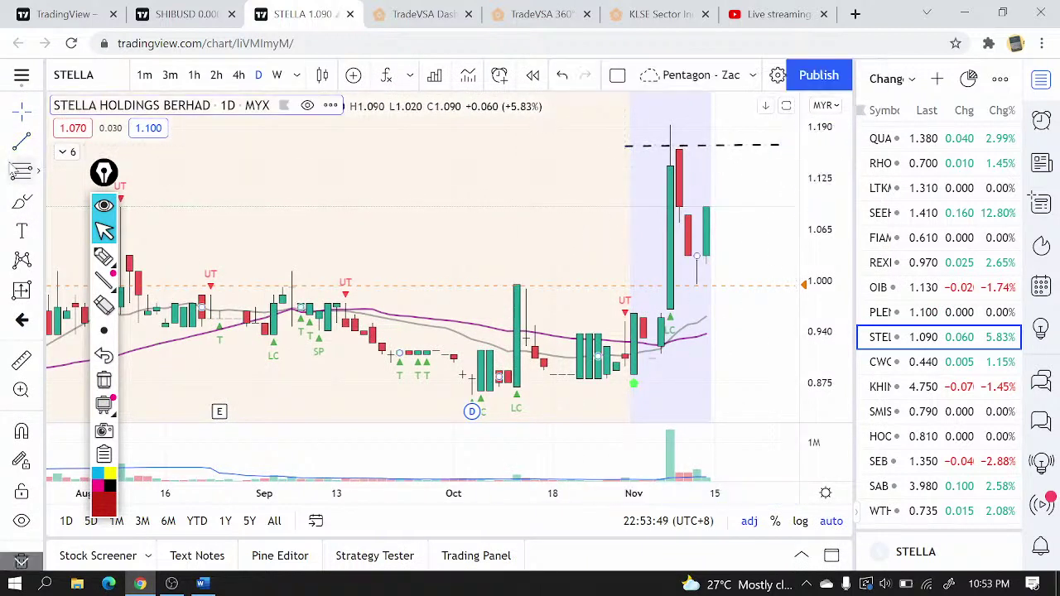
click(580, 290)
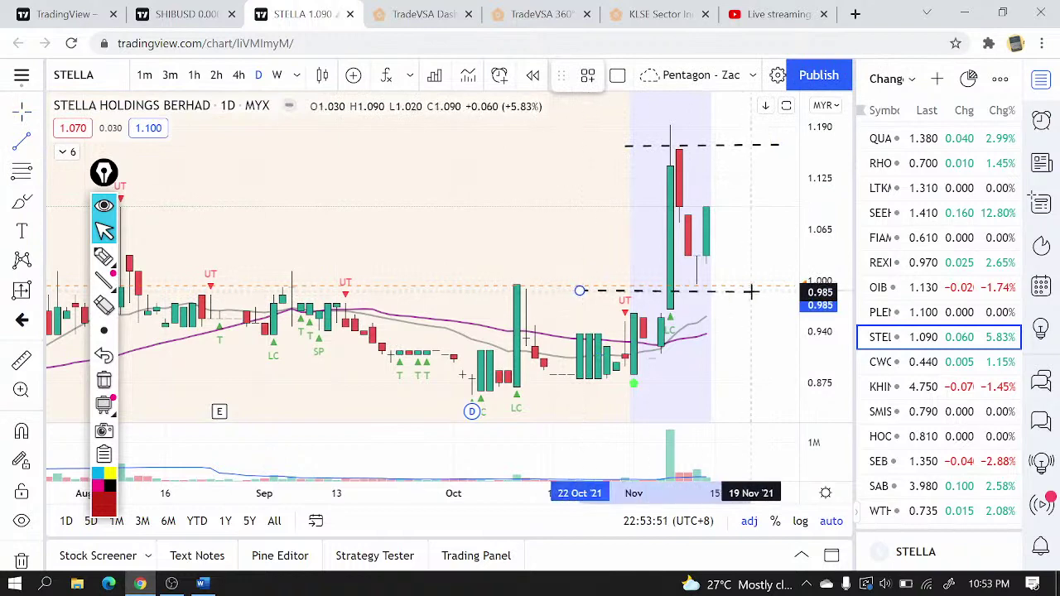
click(761, 289)
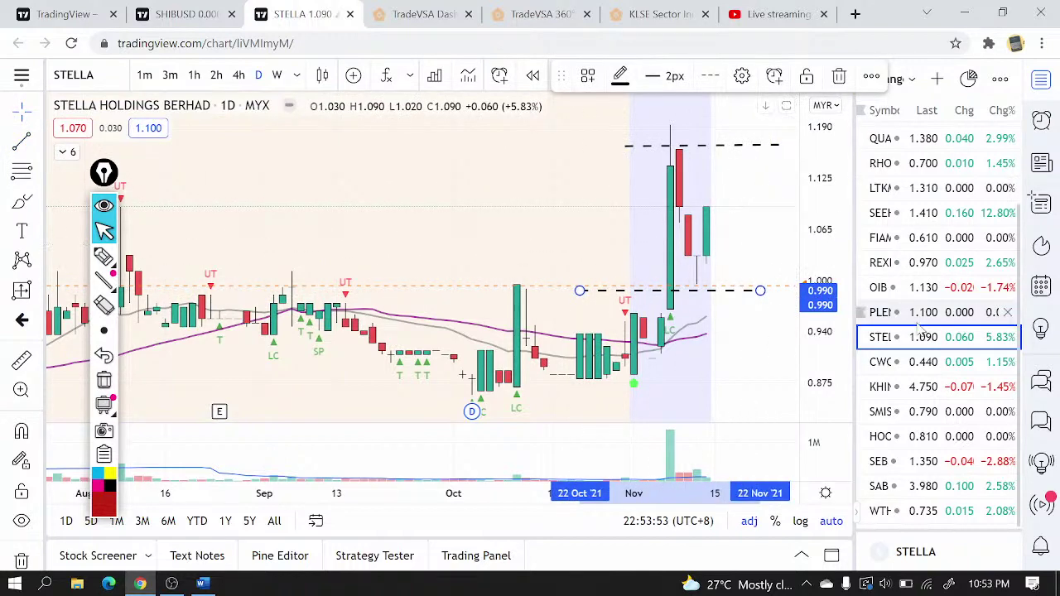
- Load the CWG Holdings chart and draw a dashed trend line at about 0.465 from July past the November 2021 candles
key(Down)
scroll(469, 252, down, 5)
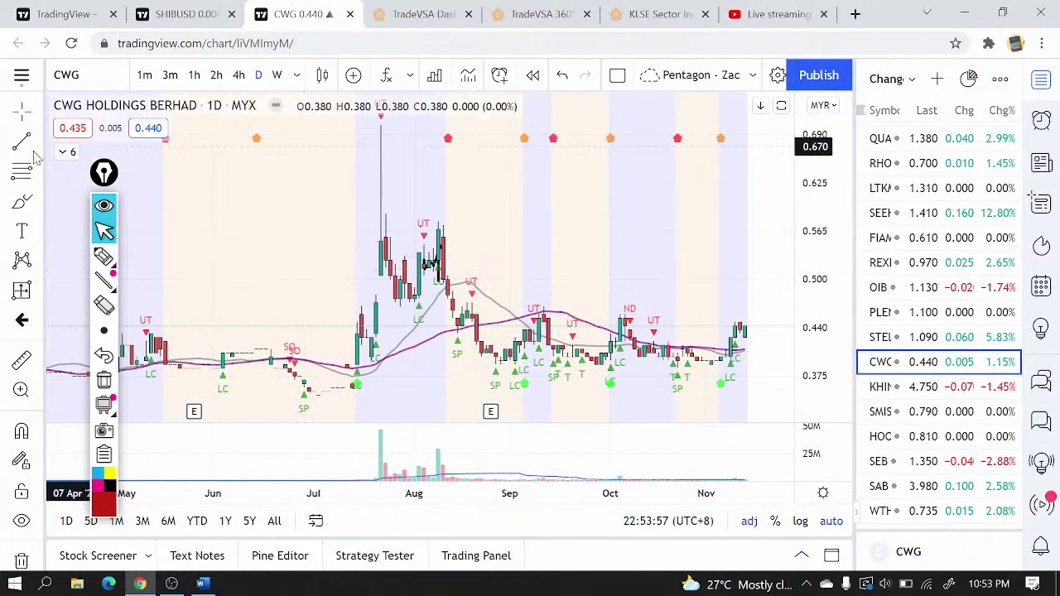
scroll(529, 306, down, 2)
scroll(529, 307, up, 2)
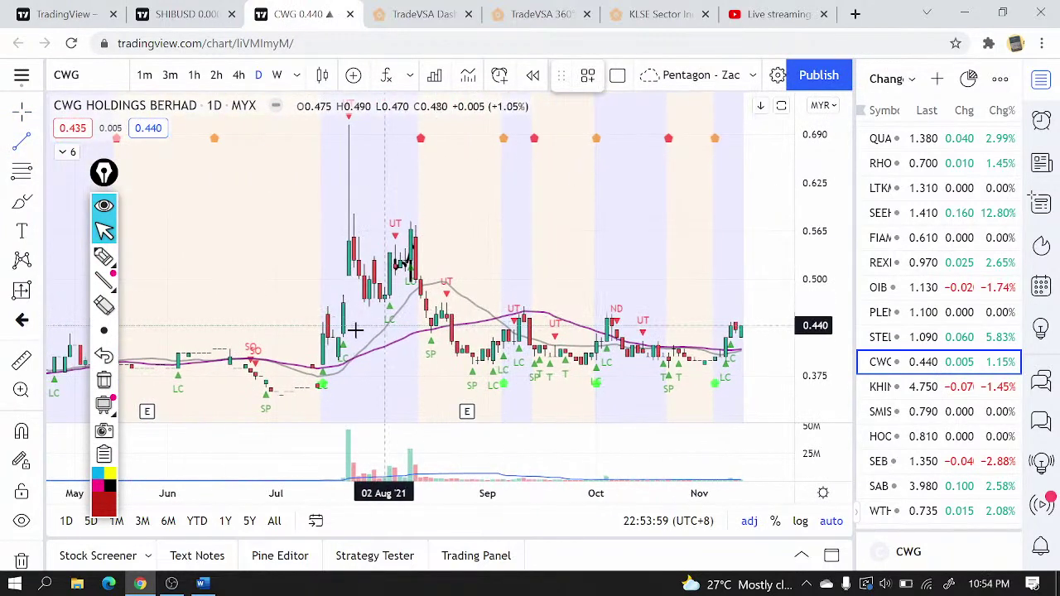
click(308, 306)
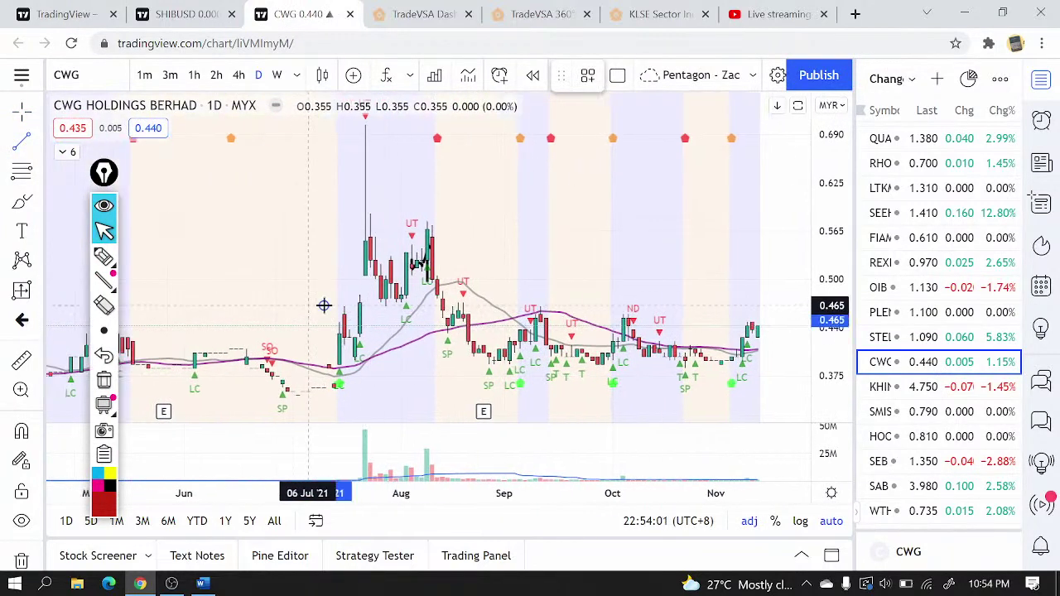
click(791, 303)
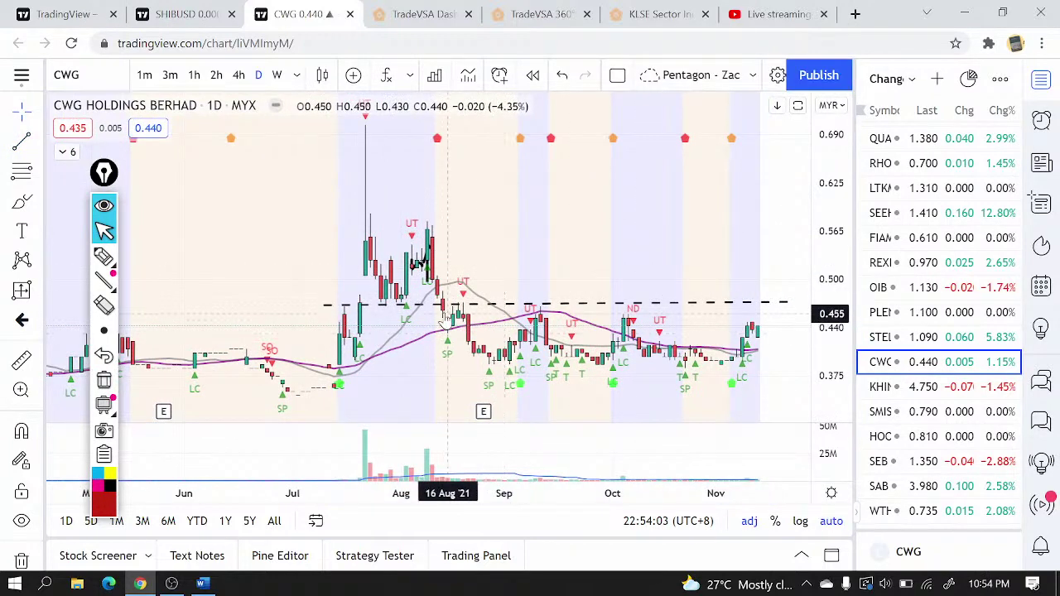
- Brush a support line under CWG's November lows, a wave along the August–November swings, and a circle around the July spike
click(20, 205)
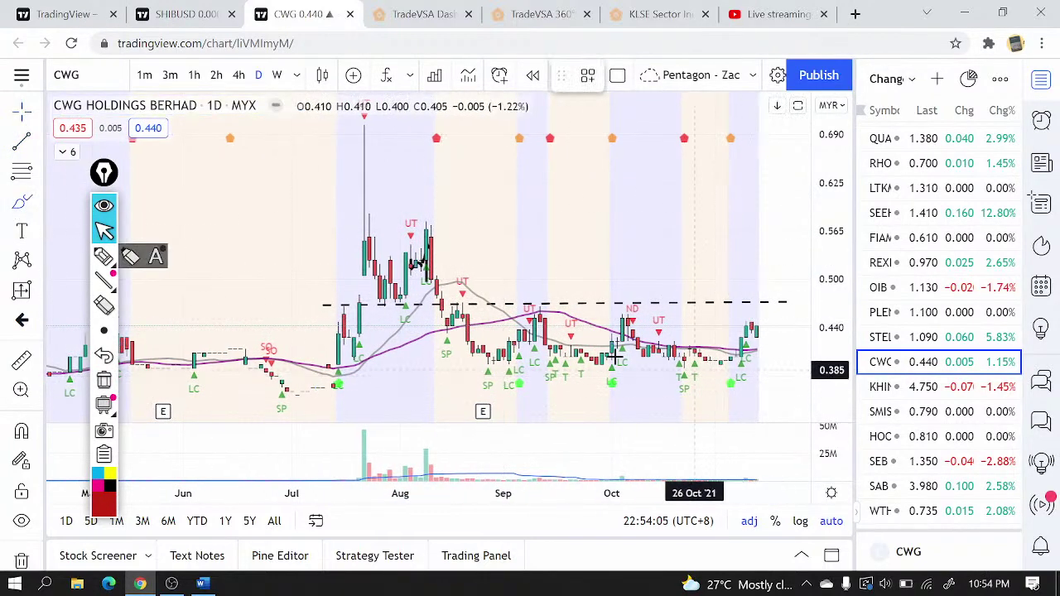
drag(711, 362, 787, 360)
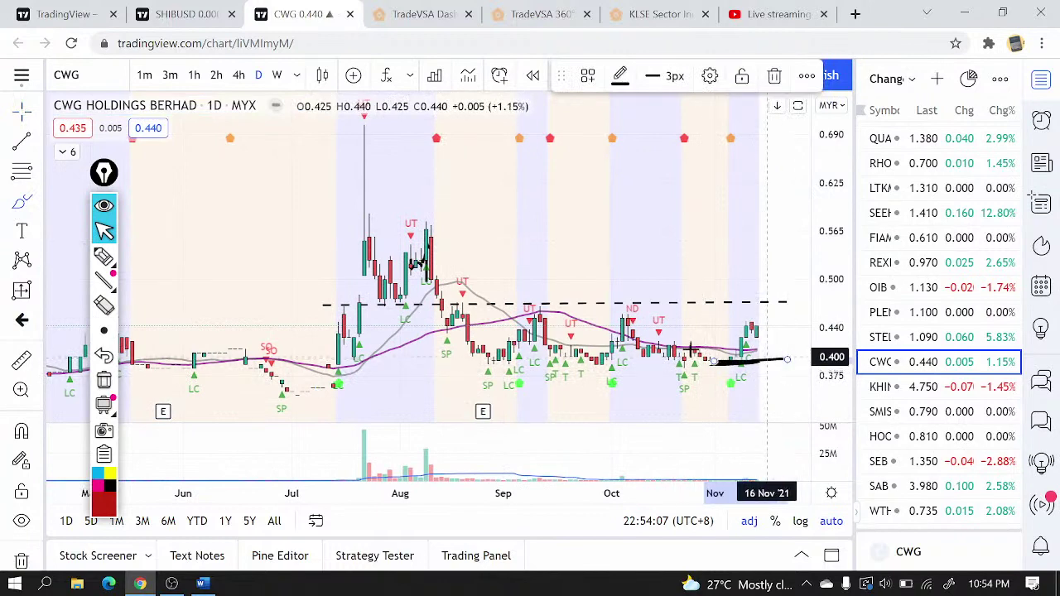
mouse_move(452, 310)
mouse_down()
mouse_move(534, 317)
mouse_move(692, 367)
mouse_move(757, 302)
mouse_up()
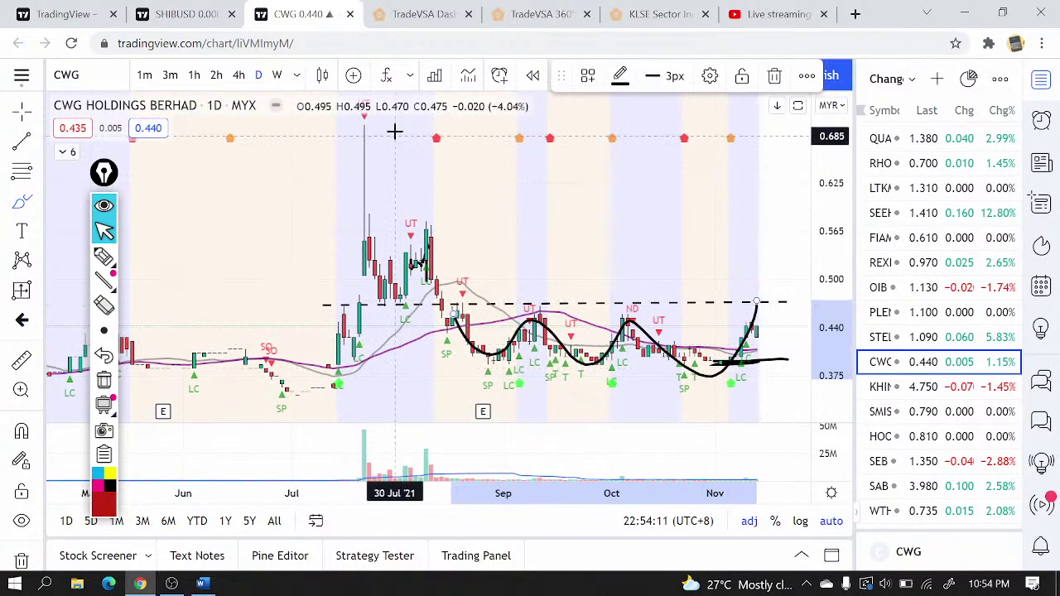
drag(386, 126, 444, 195)
drag(413, 156, 406, 154)
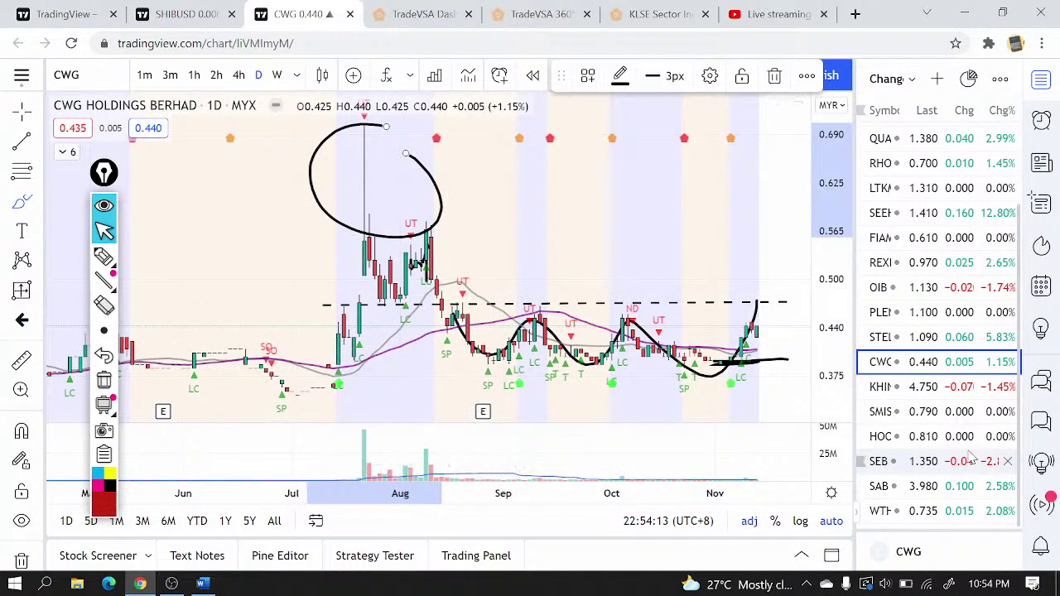
- Load the Khind Holdings chart and draw a dashed trend line at about 4.5 from August past the November 2021 candles
click(937, 395)
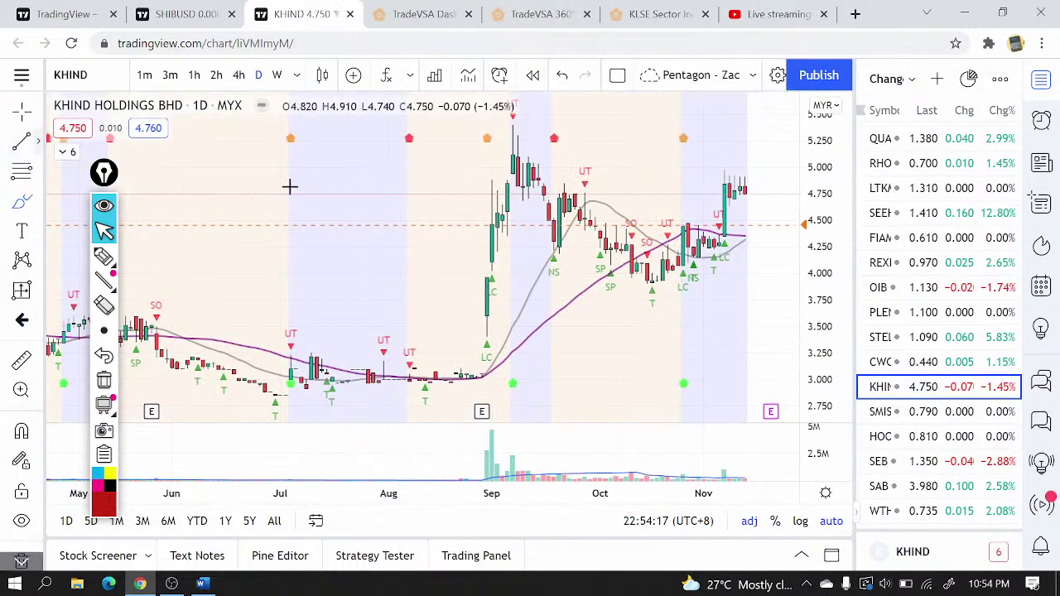
click(399, 218)
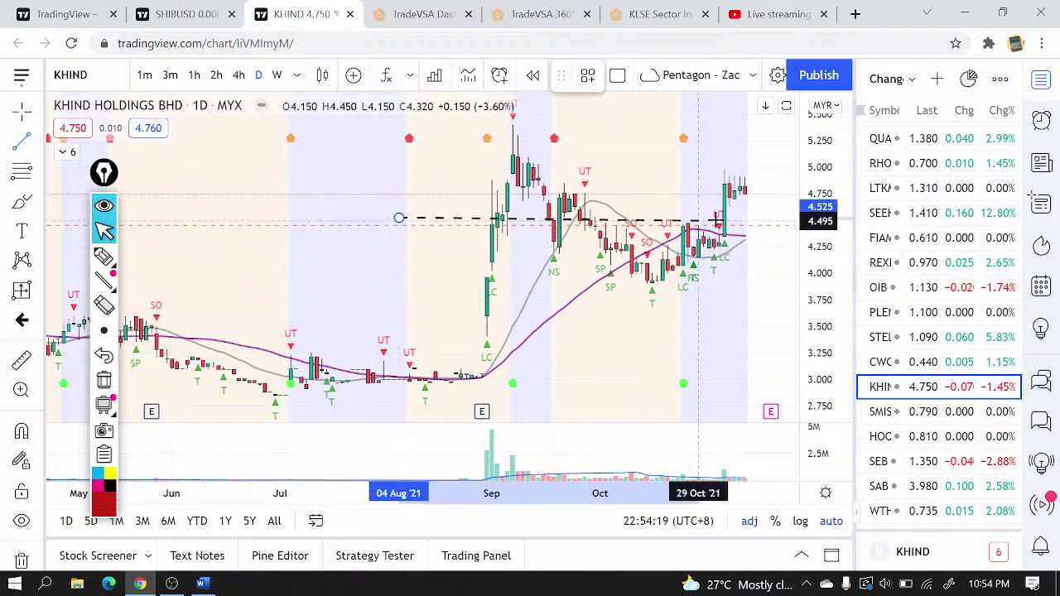
click(769, 221)
- Brush Khind's June–August base, the rise into September and the wave into November, and circle the latest November 2021 candles
scroll(663, 348, down, 2)
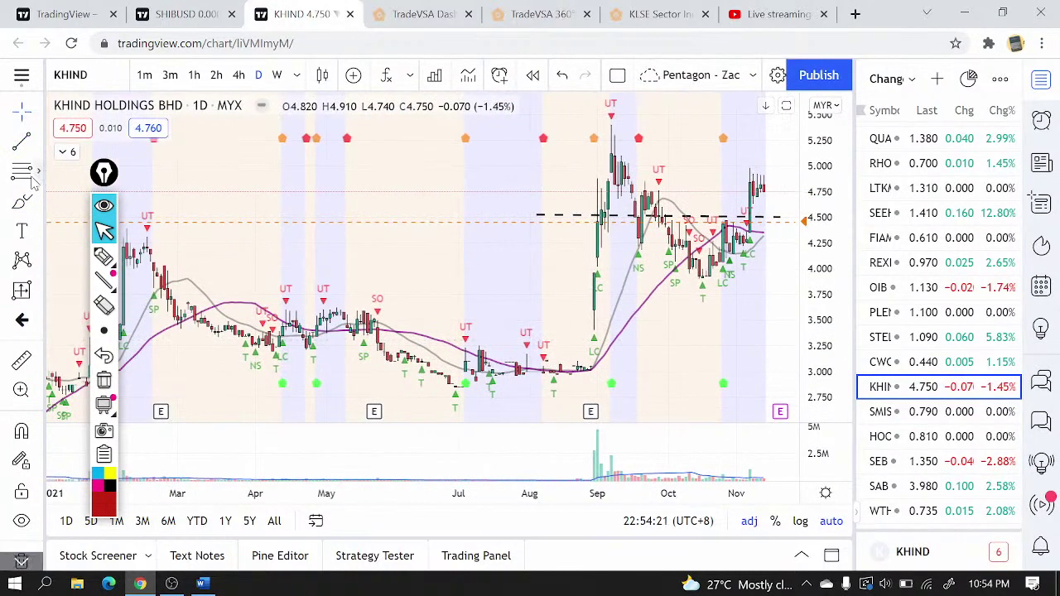
click(22, 201)
mouse_move(513, 311)
mouse_down()
mouse_move(406, 298)
mouse_move(550, 331)
mouse_move(570, 276)
mouse_up()
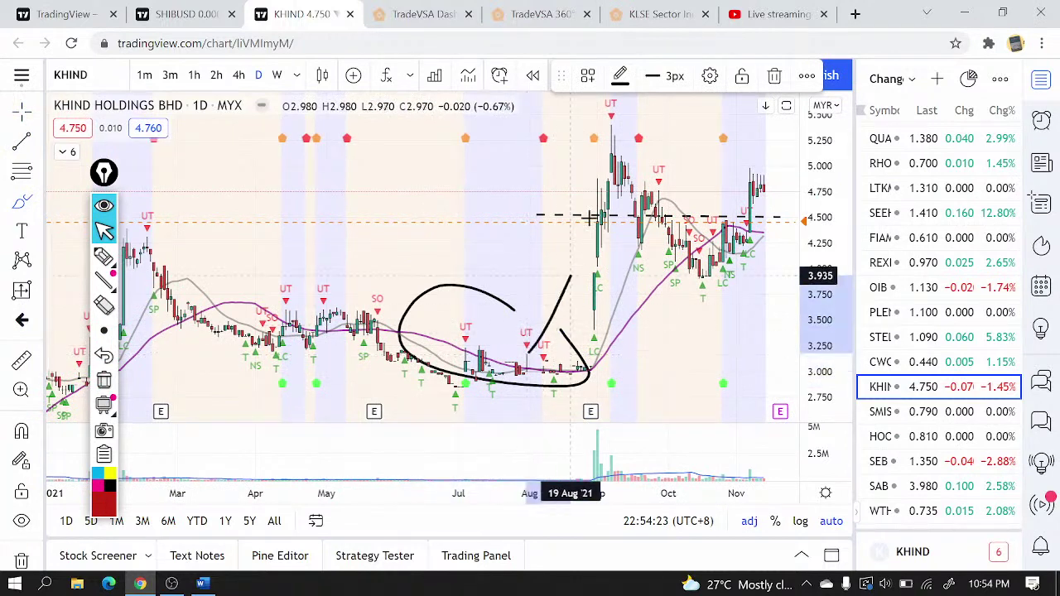
scroll(589, 218, up, 4)
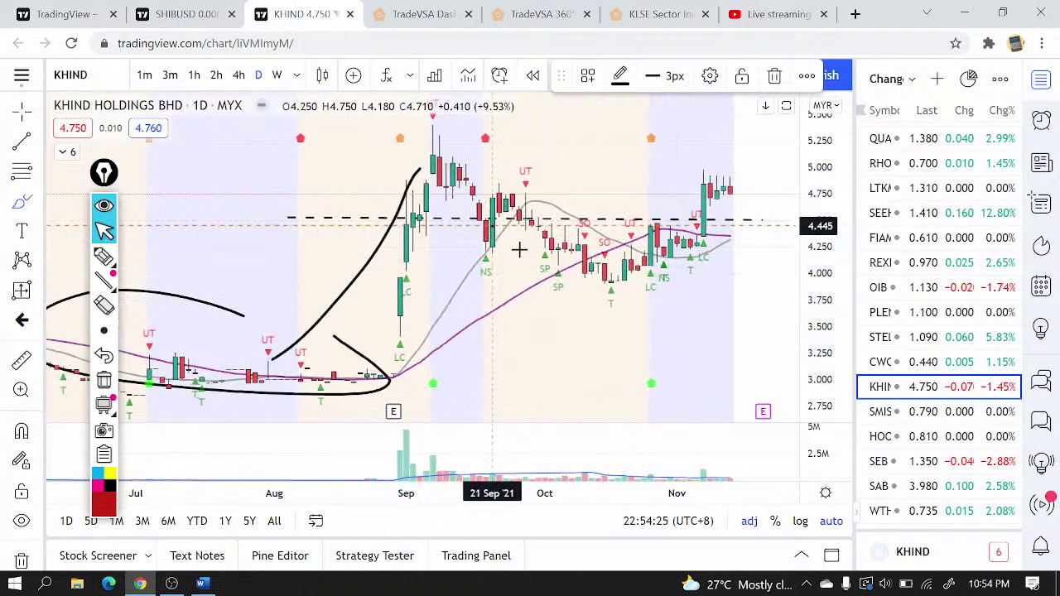
mouse_move(493, 220)
mouse_down()
mouse_move(632, 249)
mouse_move(710, 208)
mouse_move(673, 192)
mouse_move(749, 166)
mouse_up()
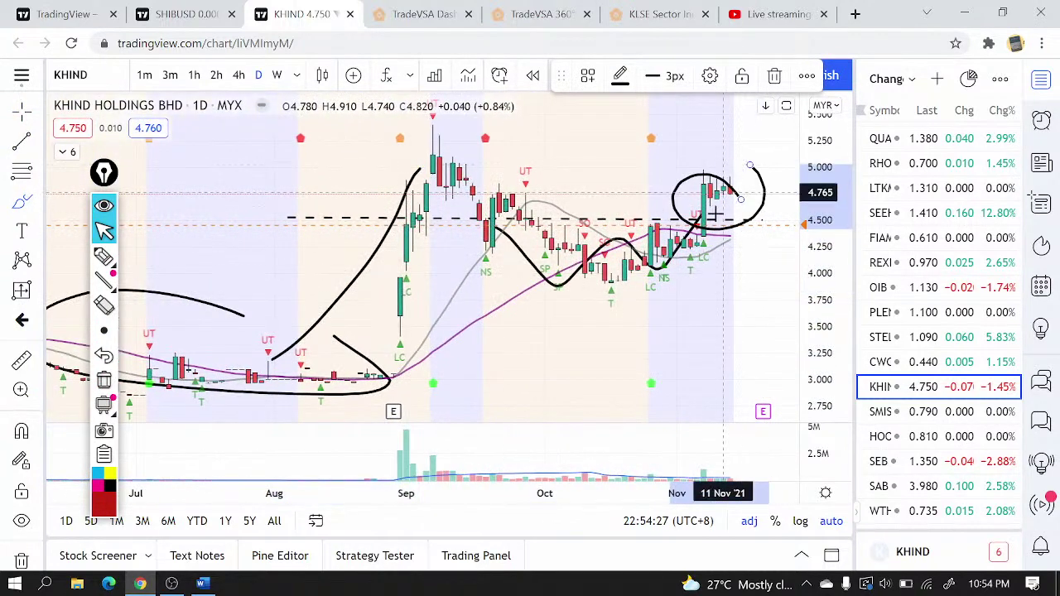
scroll(736, 300, up, 3)
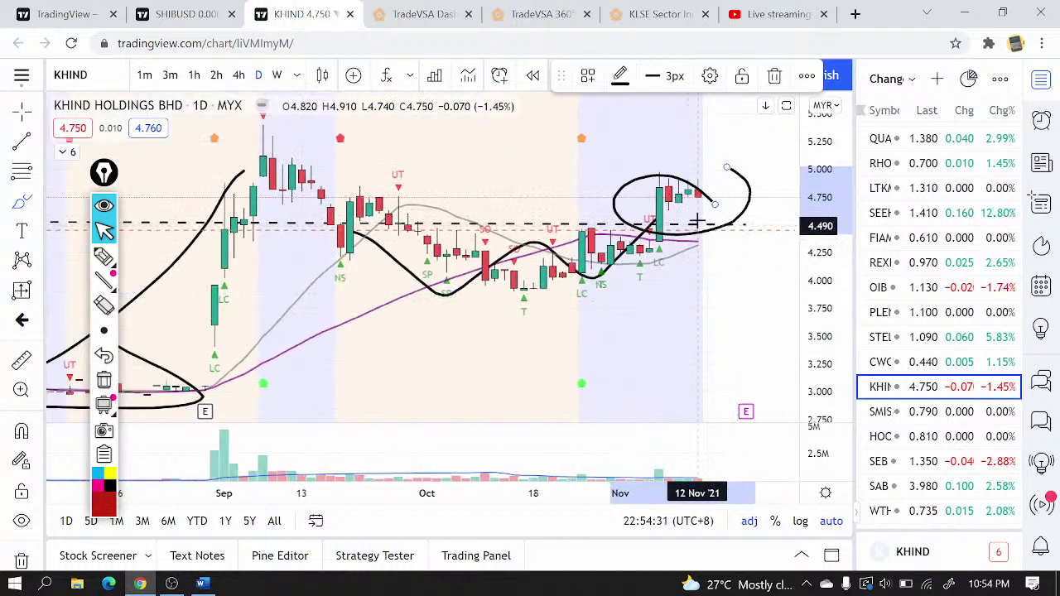
- Load the SMIS Corporation chart and examine its candles from November 2020 to November 2021
key(Up)
key(Up)
key(Up)
key(Down)
key(Down)
key(Down)
key(Down)
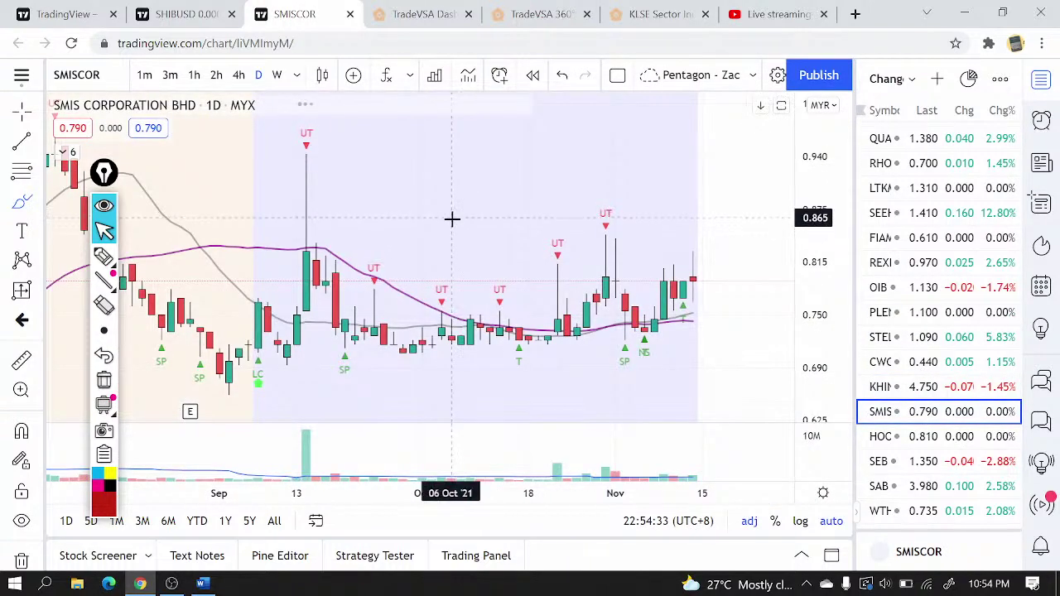
scroll(509, 257, down, 5)
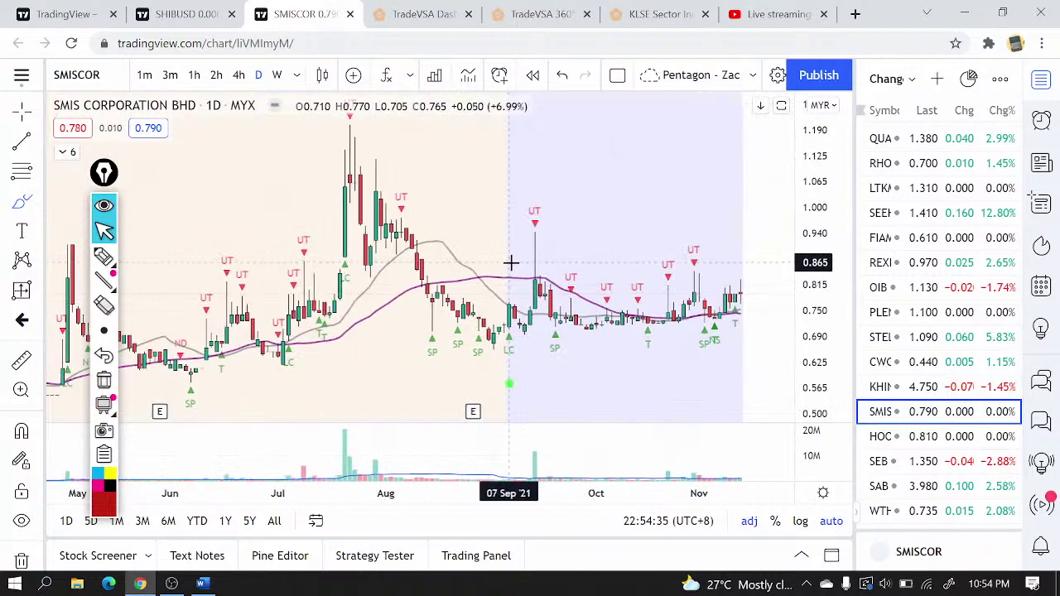
scroll(333, 218, down, 2)
scroll(333, 218, down, 2)
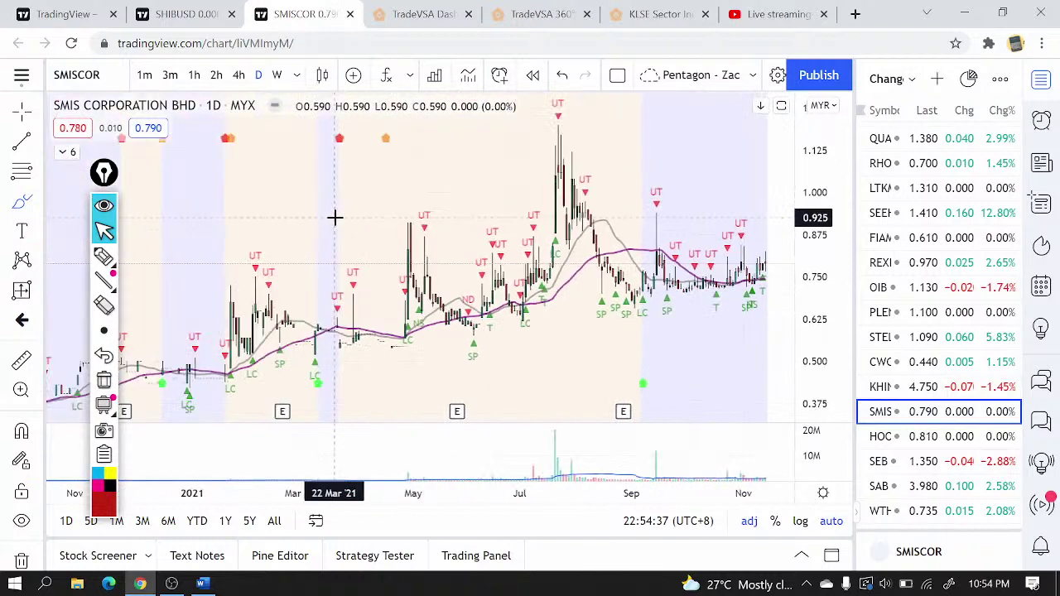
scroll(339, 221, up, 5)
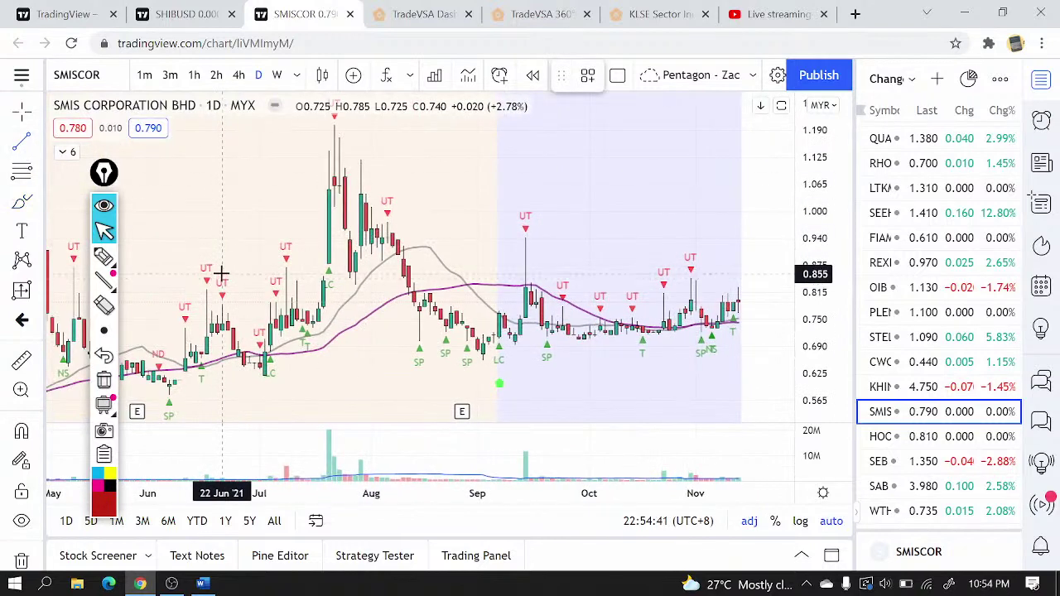
- Draw dashed trend lines on SMIS: resistance at about 0.855 from July, and support from about 0.705 in August to 0.730 in November
drag(312, 275, 786, 280)
click(22, 143)
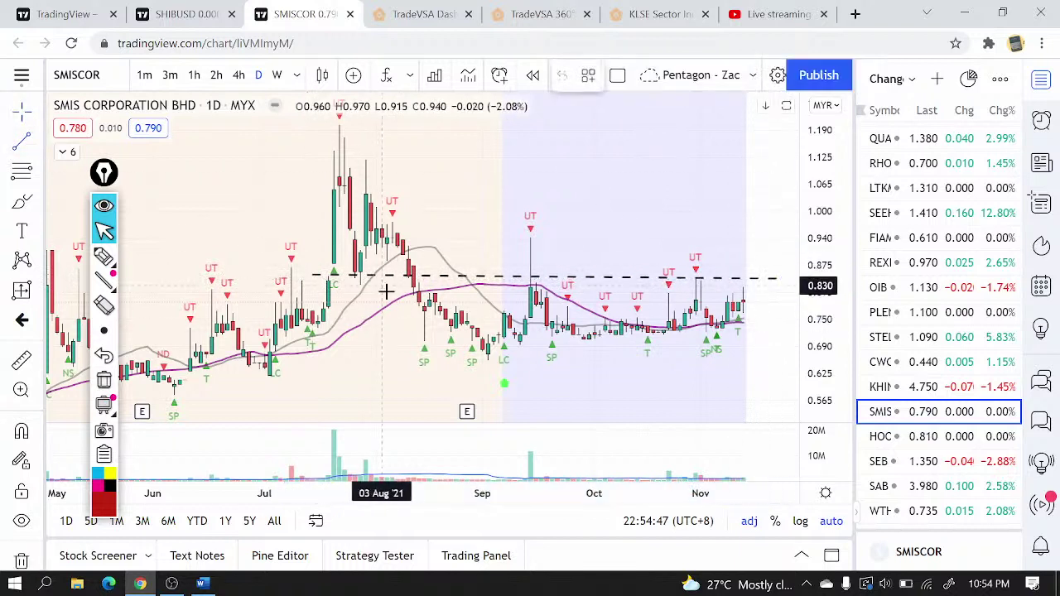
drag(434, 340, 748, 329)
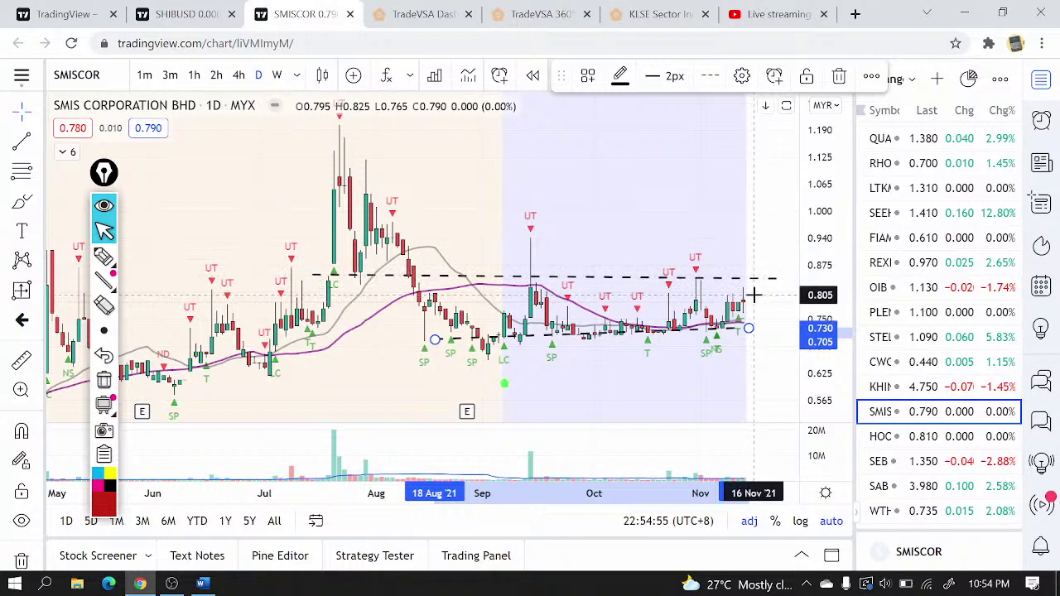
- Load the Grand Hoover and Seremban Engineering charts in turn and examine their daily candles up to November 2021
click(898, 439)
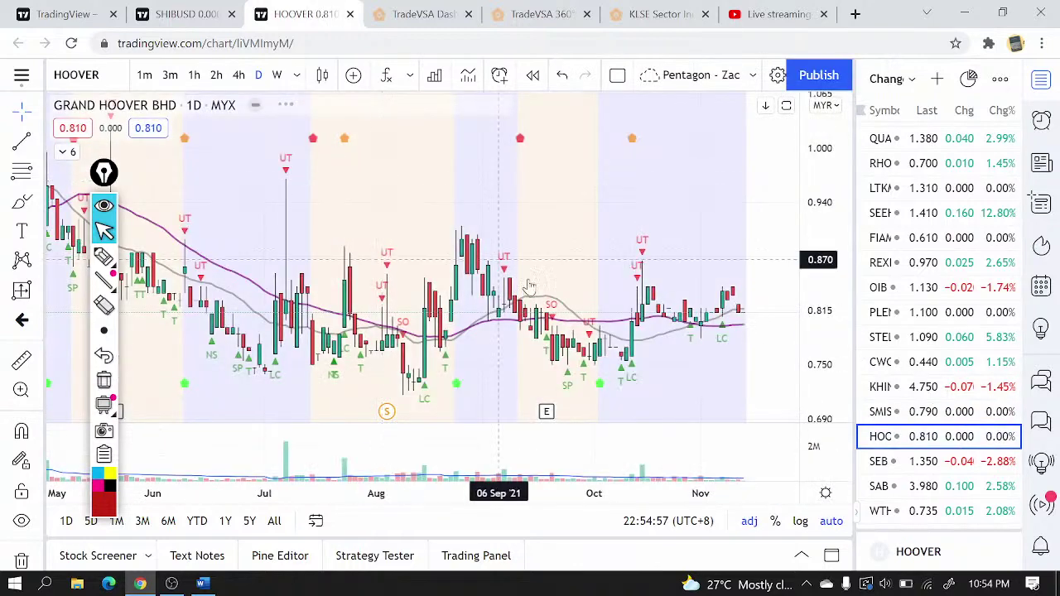
scroll(544, 292, down, 1)
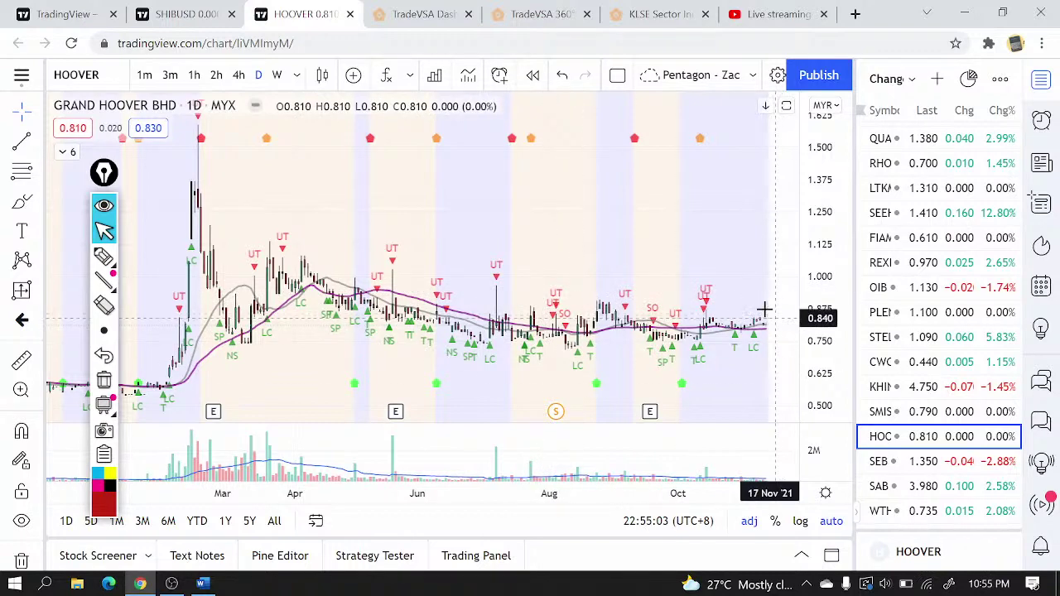
click(911, 464)
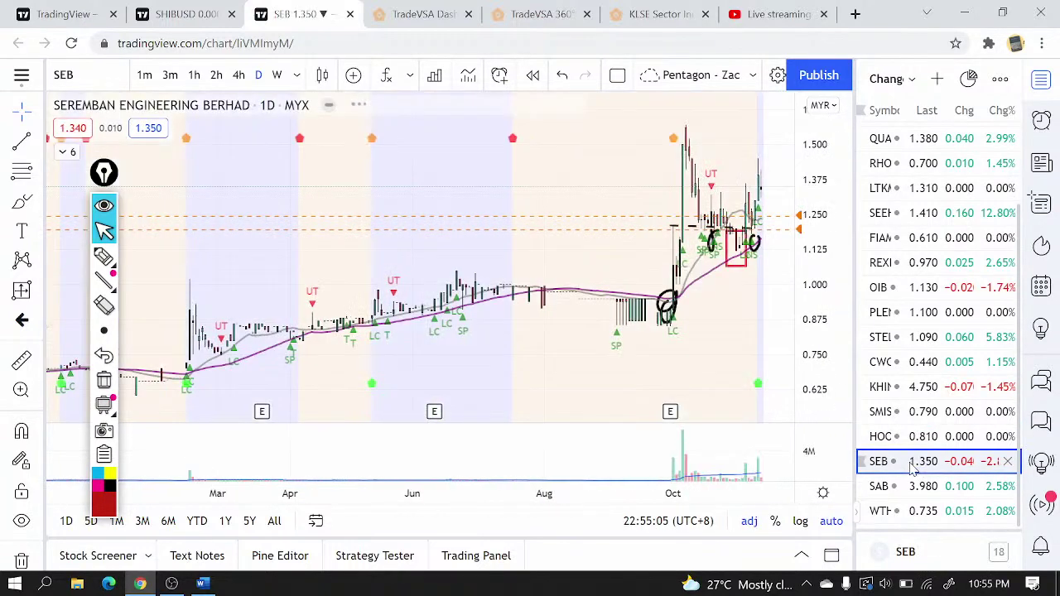
scroll(703, 342, up, 5)
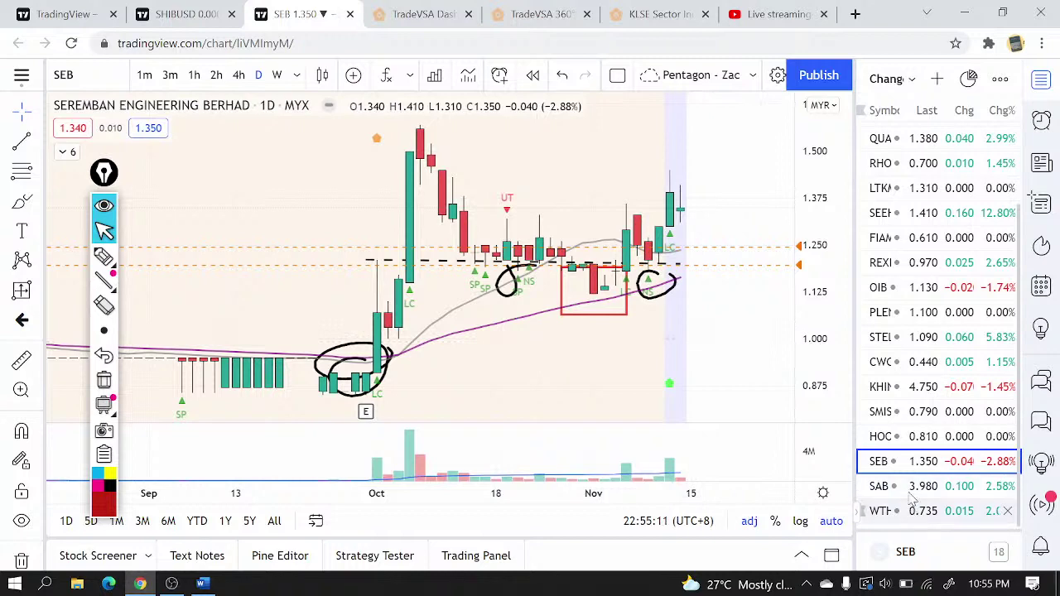
scroll(618, 294, down, 4)
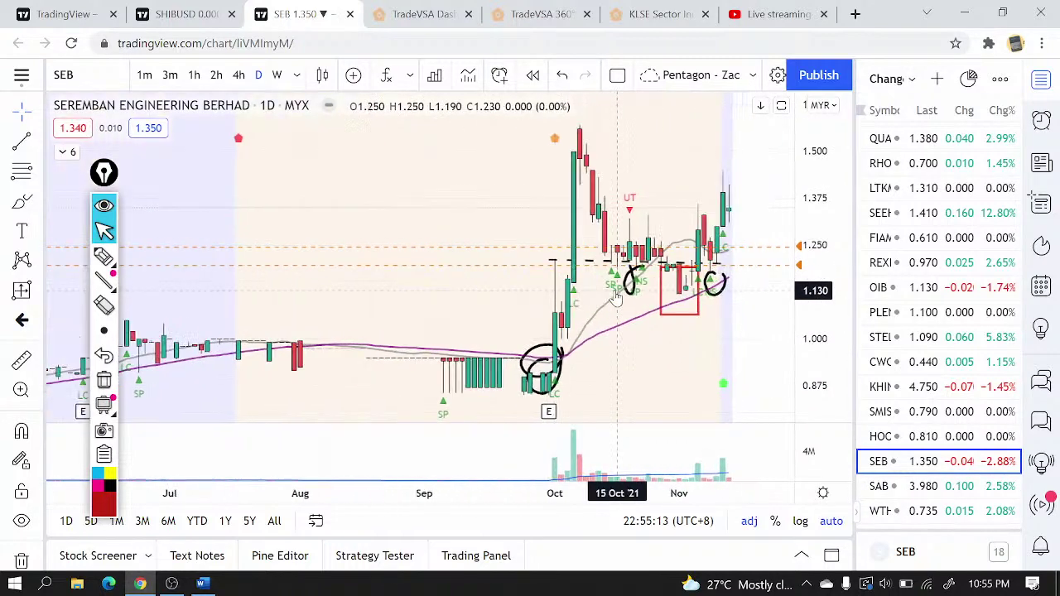
scroll(617, 298, up, 1)
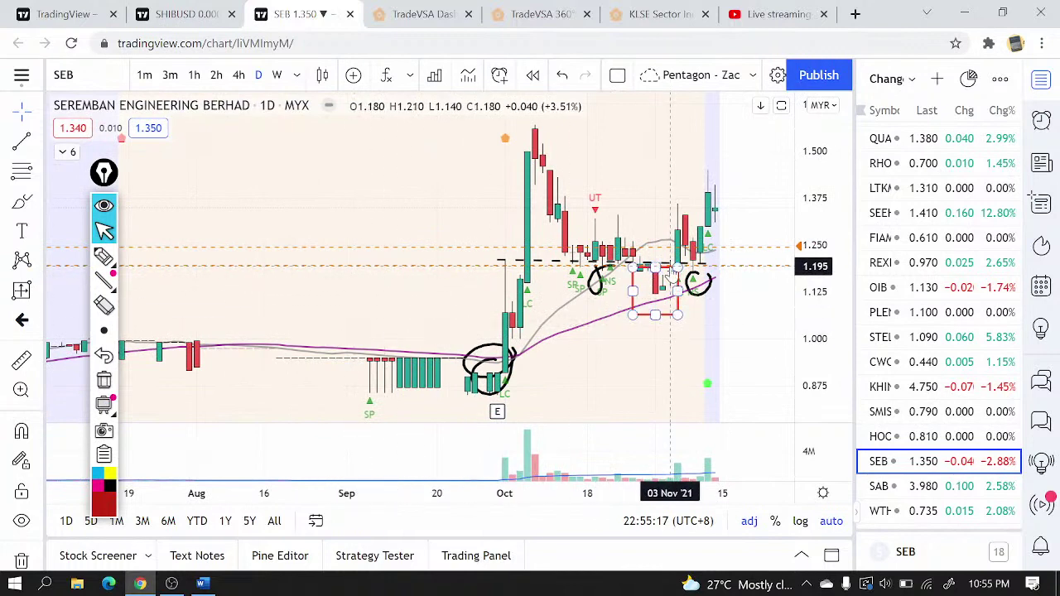
scroll(22, 546, down, 2)
- Remove the existing drawings from the Seremban Engineering chart and draw a dashed trend line at about 1.21 from late September past mid-November 2021
click(21, 502)
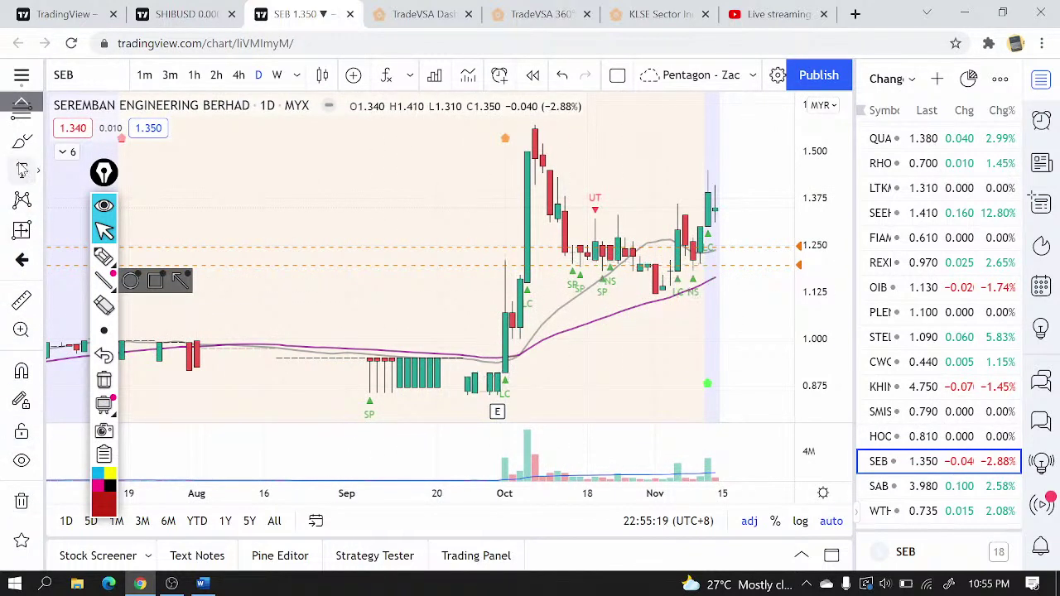
scroll(22, 497, up, 2)
scroll(389, 257, up, 2)
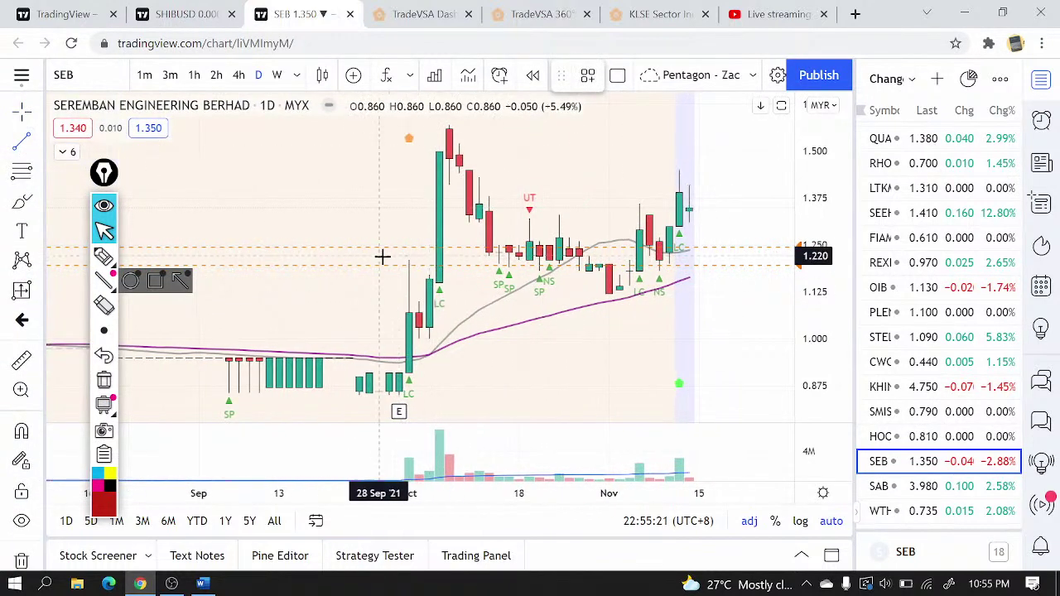
drag(382, 258, 725, 262)
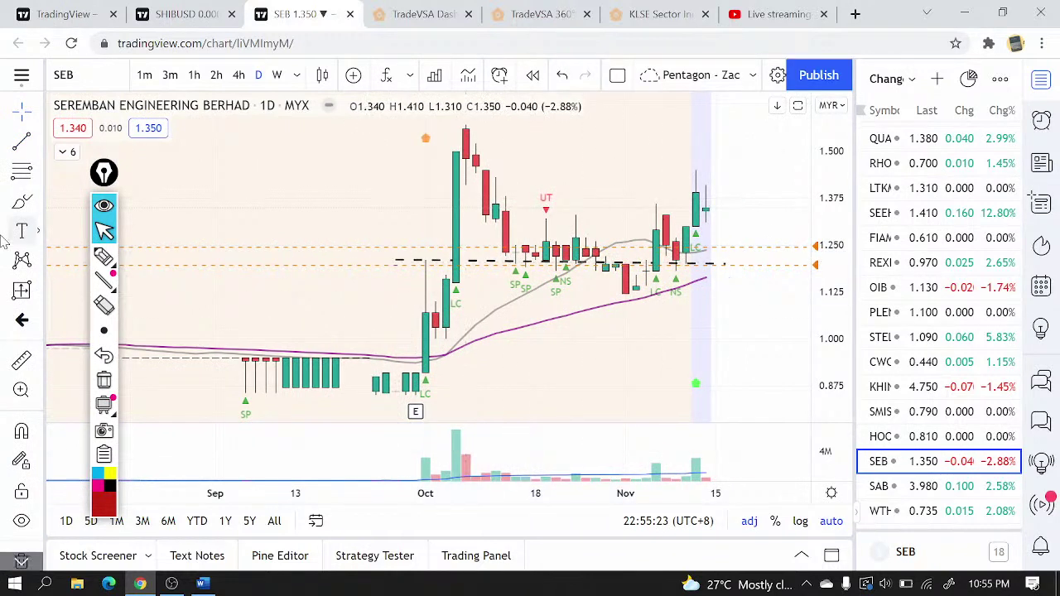
- Brush circles under Seremban Engineering's mid-October and early November candles, and a dipping curve from the latest candles into late November
click(18, 204)
click(597, 257)
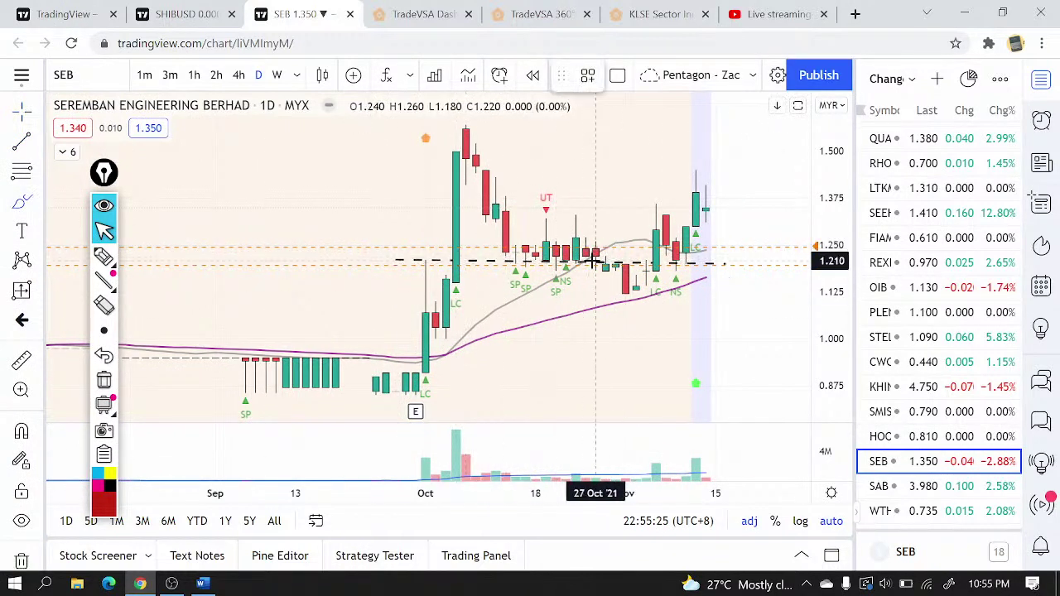
click(522, 300)
drag(522, 301, 572, 278)
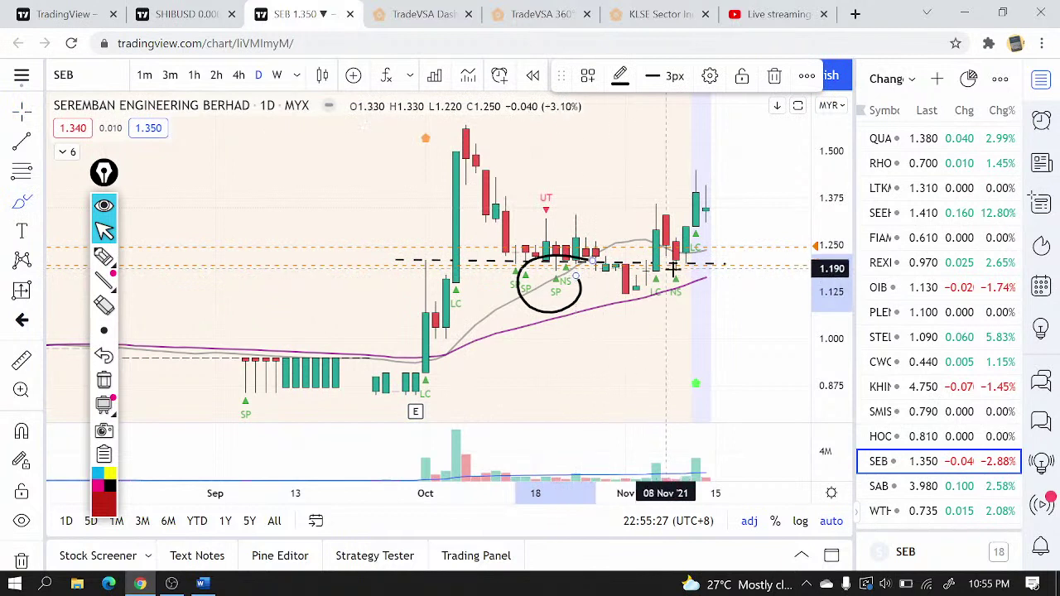
drag(687, 266, 693, 259)
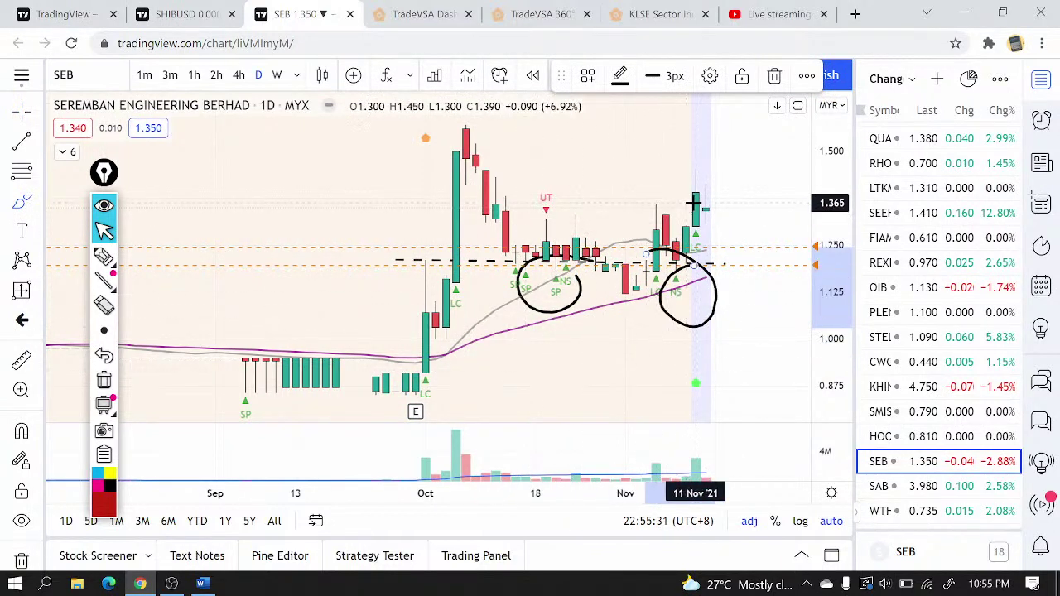
mouse_move(694, 205)
mouse_down()
mouse_move(754, 227)
mouse_move(787, 224)
mouse_up()
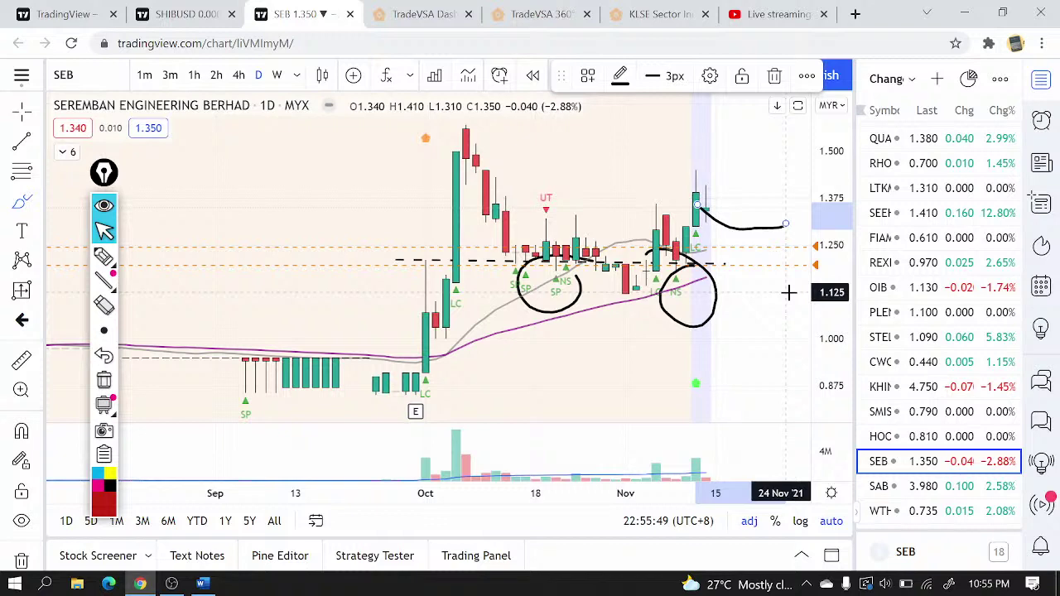
- Check Seremban Engineering on the 1-hour and weekly timeframes and return to the daily chart
click(213, 82)
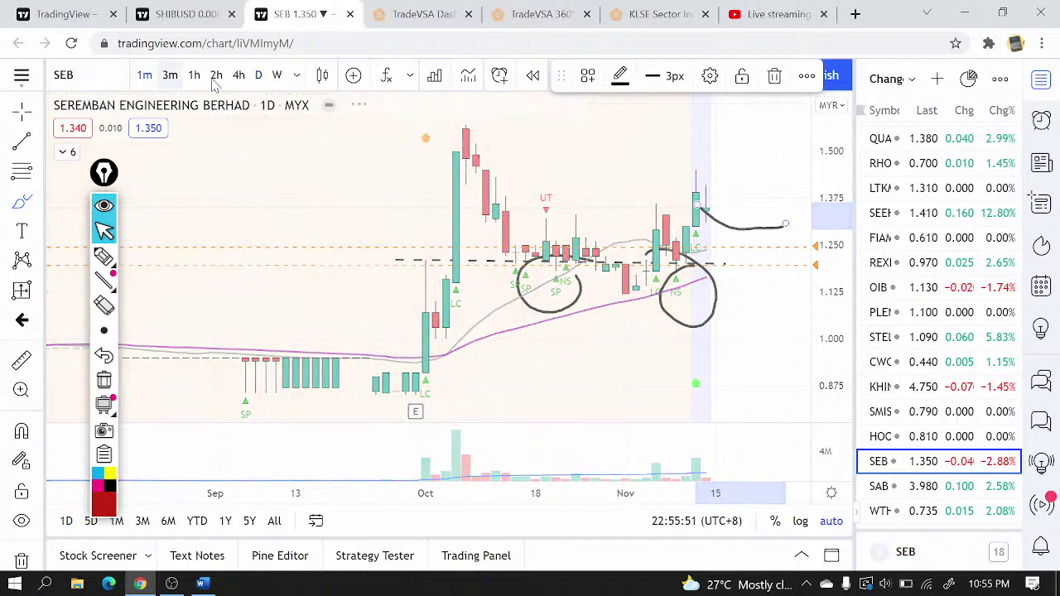
click(194, 75)
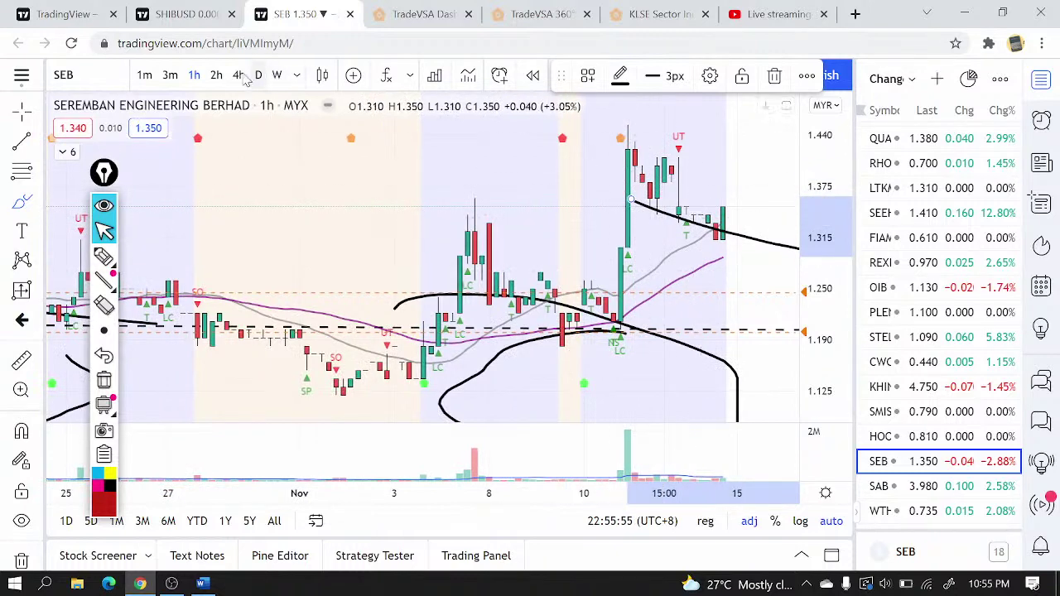
click(277, 75)
click(258, 74)
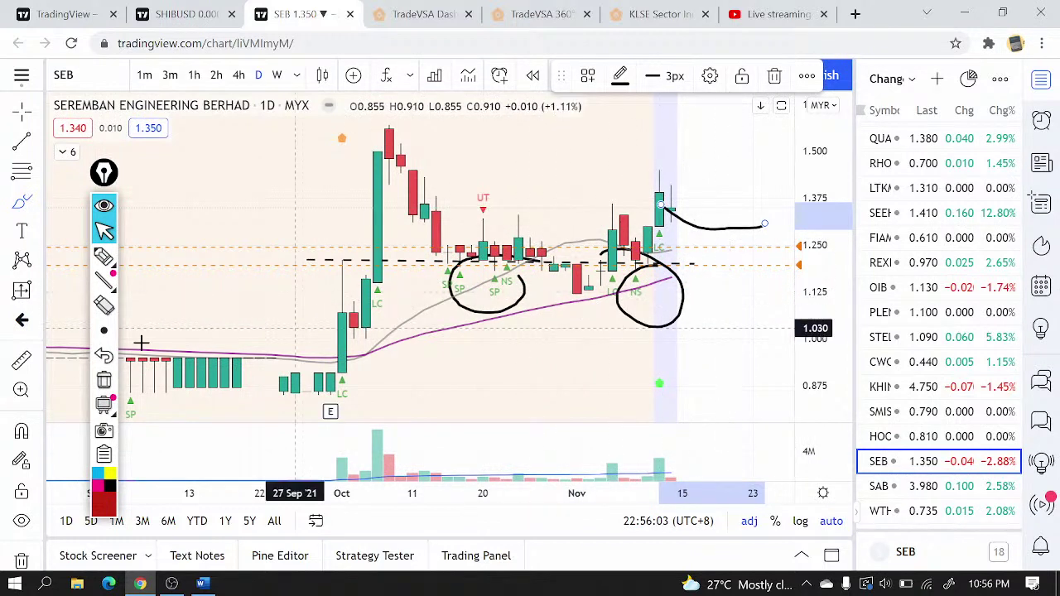
- Remove all drawings from the Seremban Engineering daily chart
scroll(8, 468, down, 2)
click(21, 500)
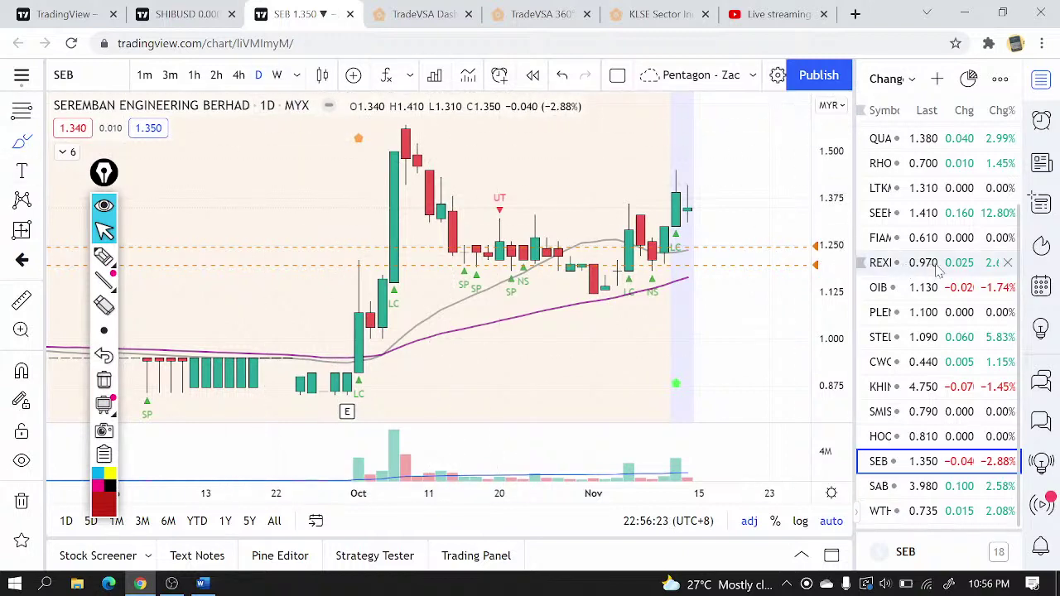
scroll(939, 270, up, 2)
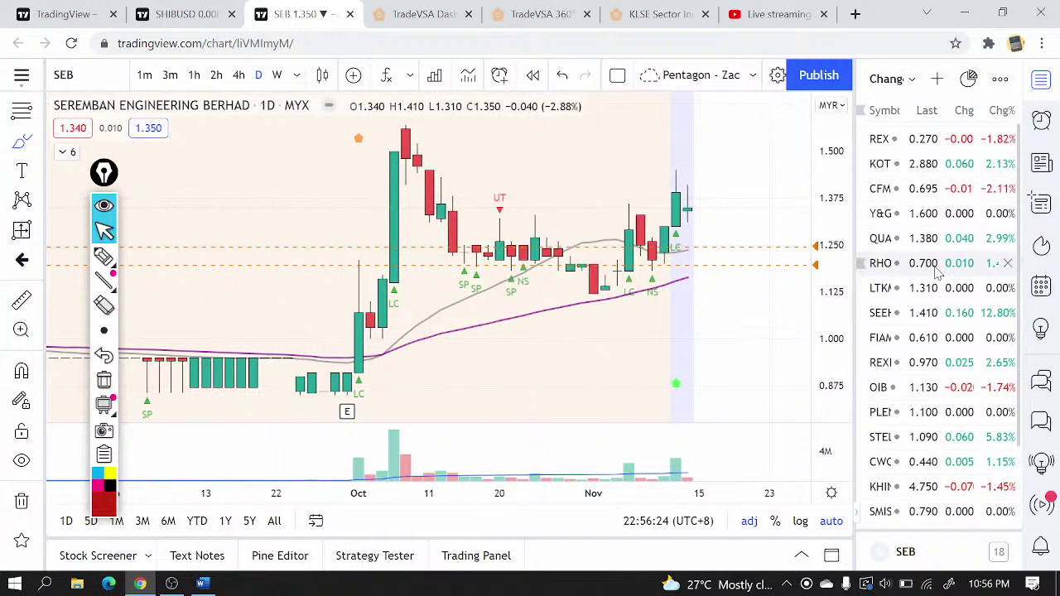
- Switch to the TradeVSA 360 dashboard and view the Matrix Concepts quote page
click(625, 10)
click(539, 14)
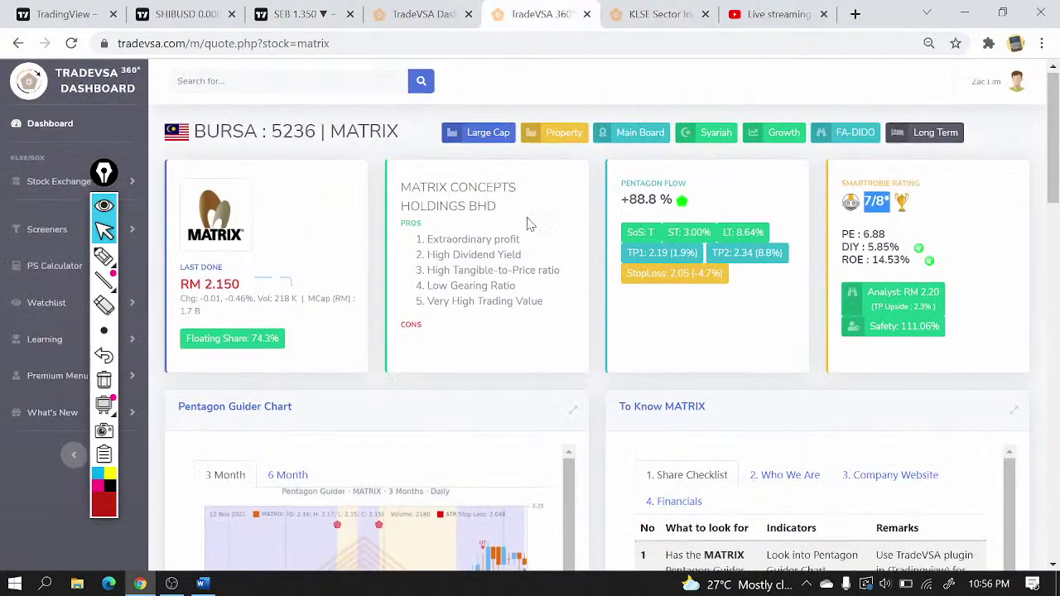
scroll(530, 223, down, 1)
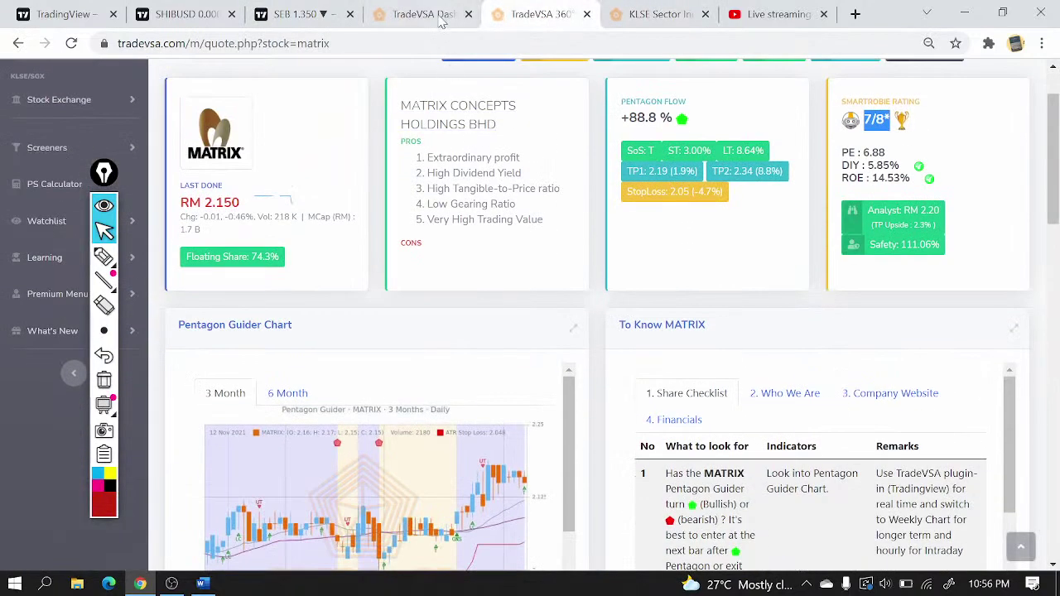
- Switch back to TradingView, load the Inari Amertron (INARI) chart and compare its daily and weekly candles
click(280, 9)
text(INARI)
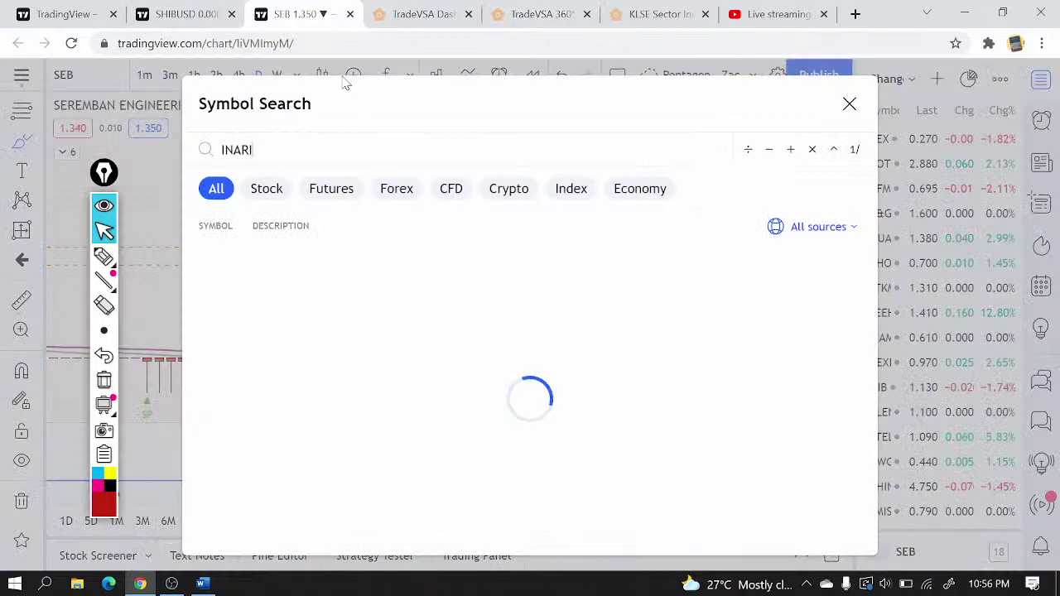
click(348, 258)
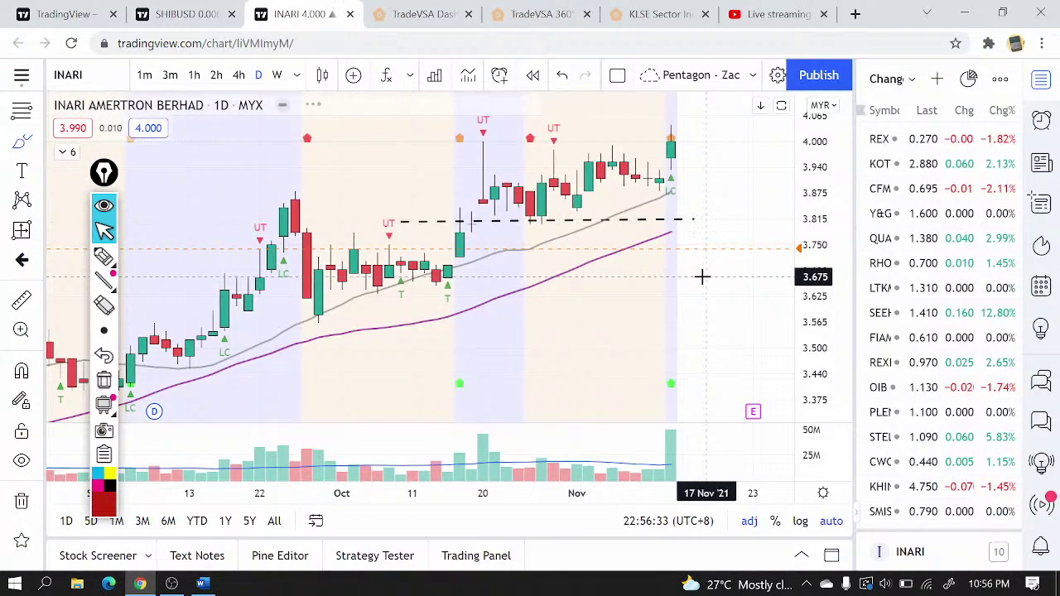
scroll(627, 339, down, 3)
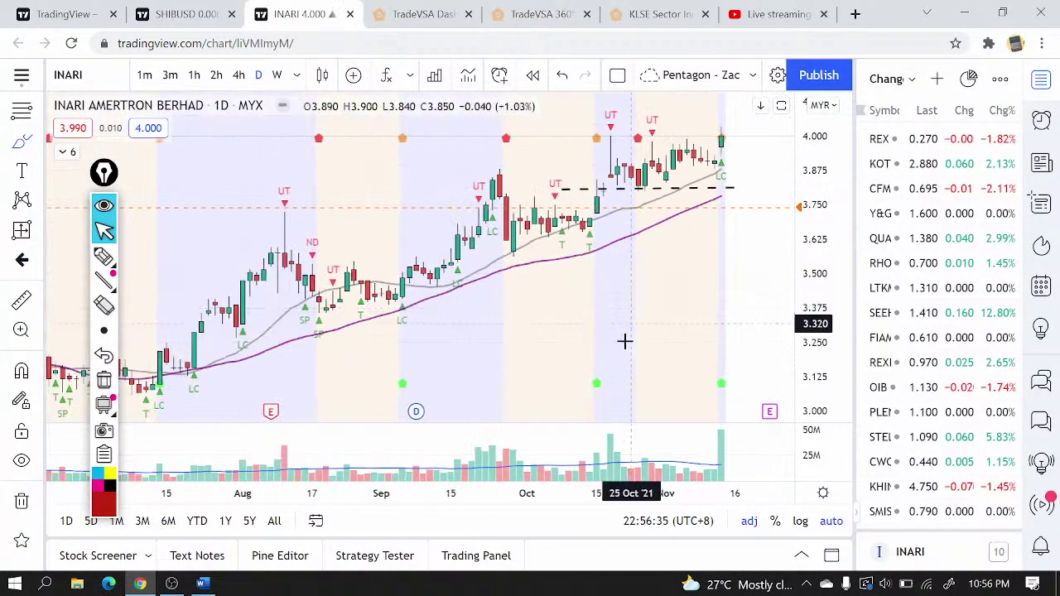
click(276, 74)
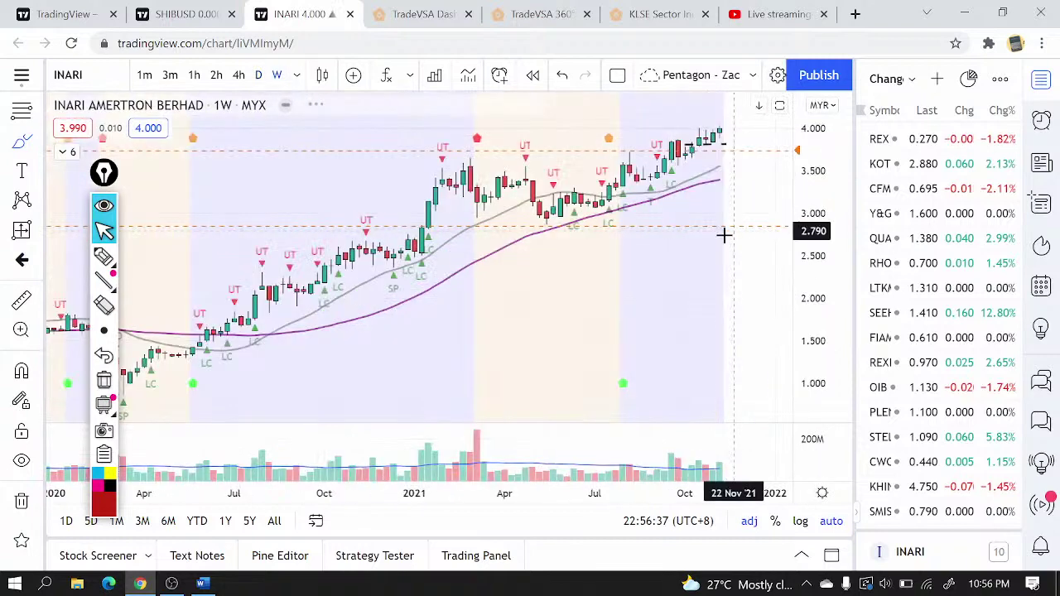
click(258, 76)
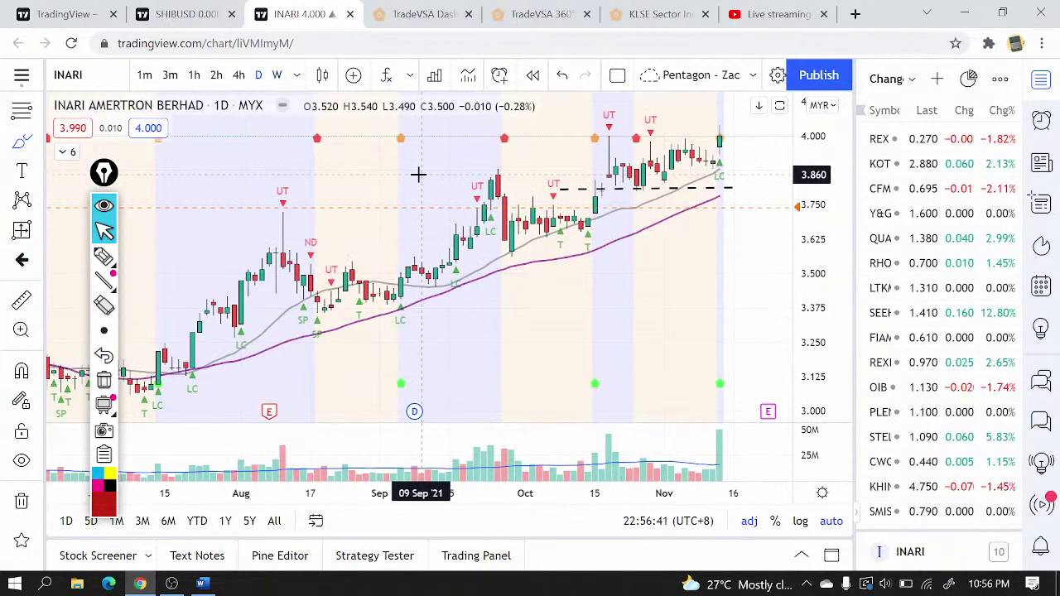
- Load the UWC Berhad chart on the weekly timeframe and examine its candles up to November 2021
text(UWC)
click(336, 253)
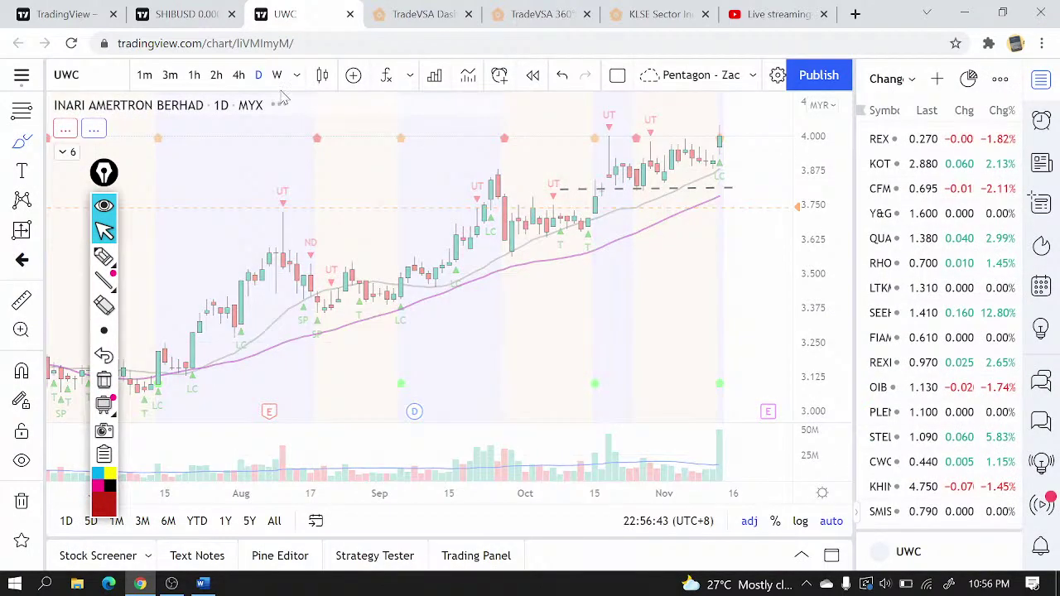
click(277, 75)
scroll(613, 232, up, 3)
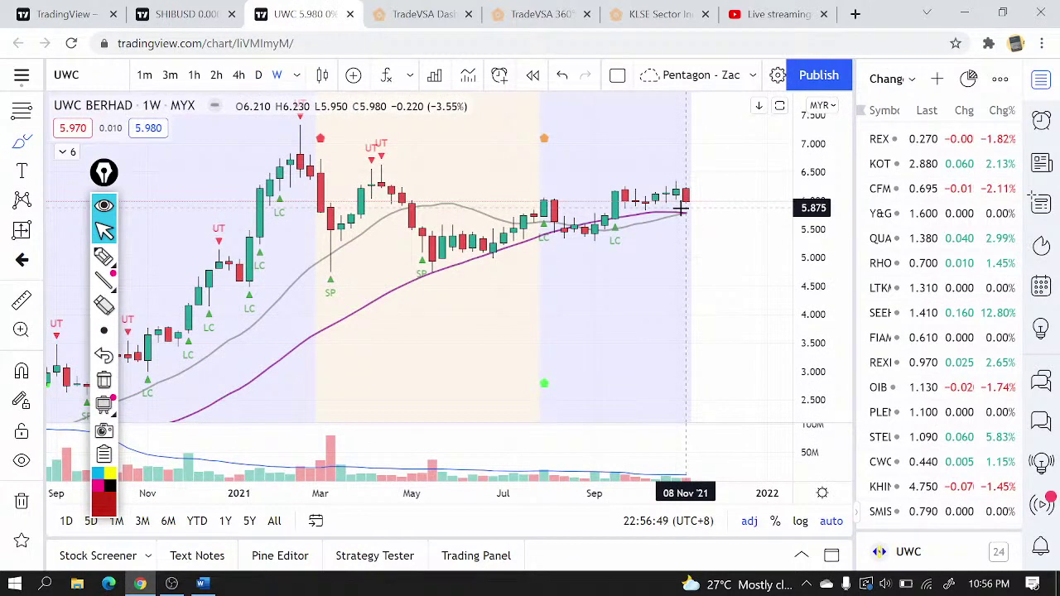
- Load the Pentamaster Corporation (PENTA) weekly chart and remove its existing drawings
text(PENTA)
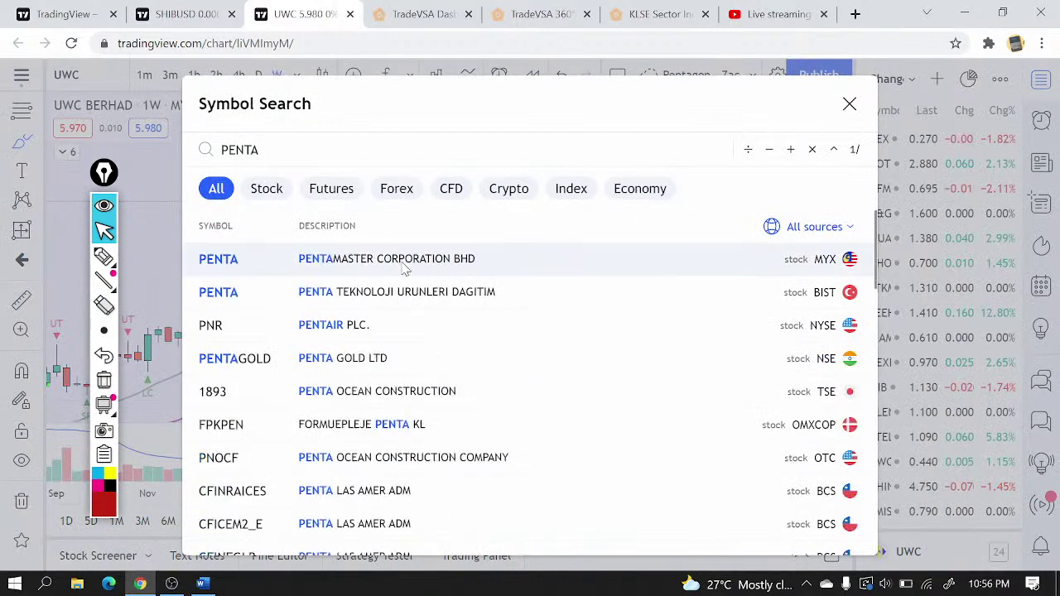
click(398, 260)
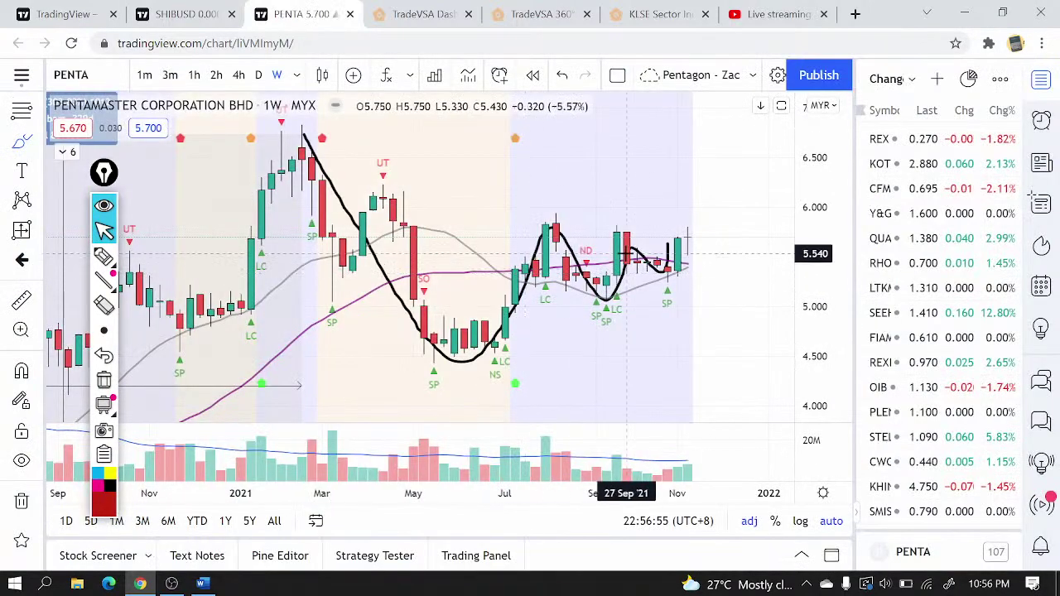
click(22, 500)
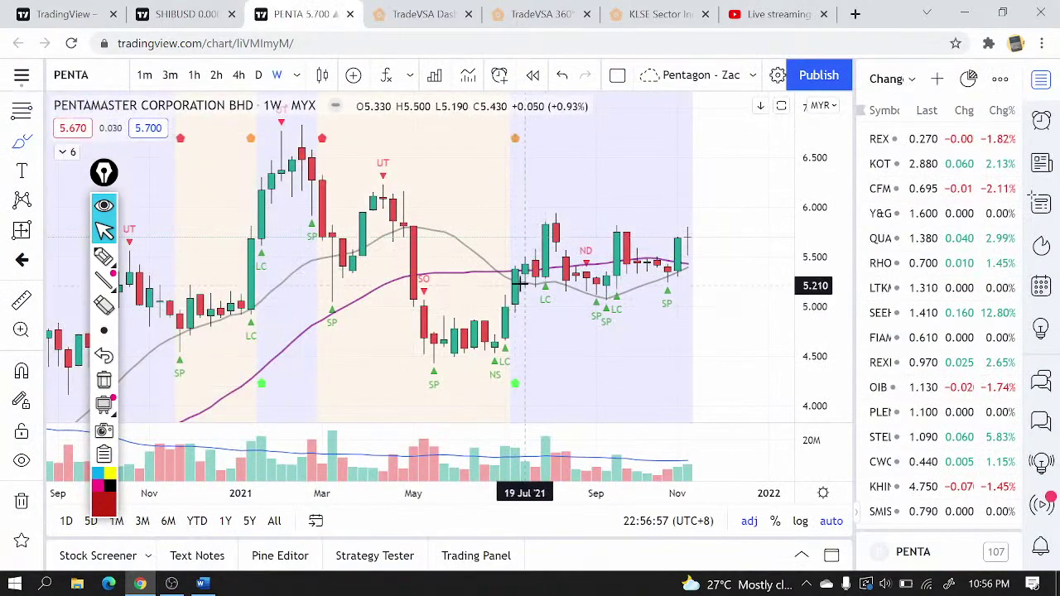
- Brush circles around Pentamaster's August–September pullback and its October consolidation on the weekly chart
click(37, 142)
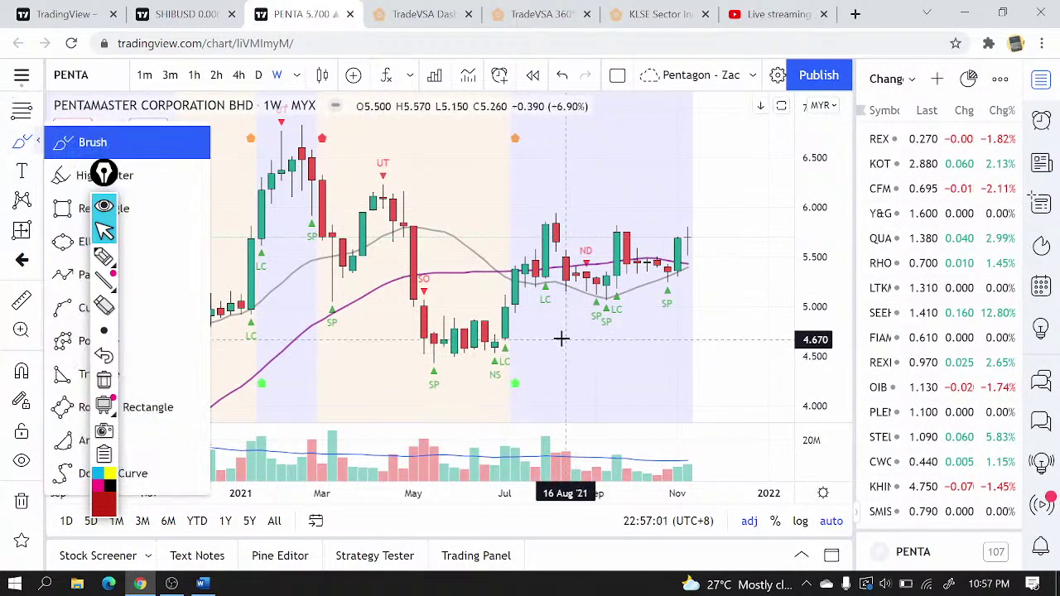
scroll(561, 323, up, 2)
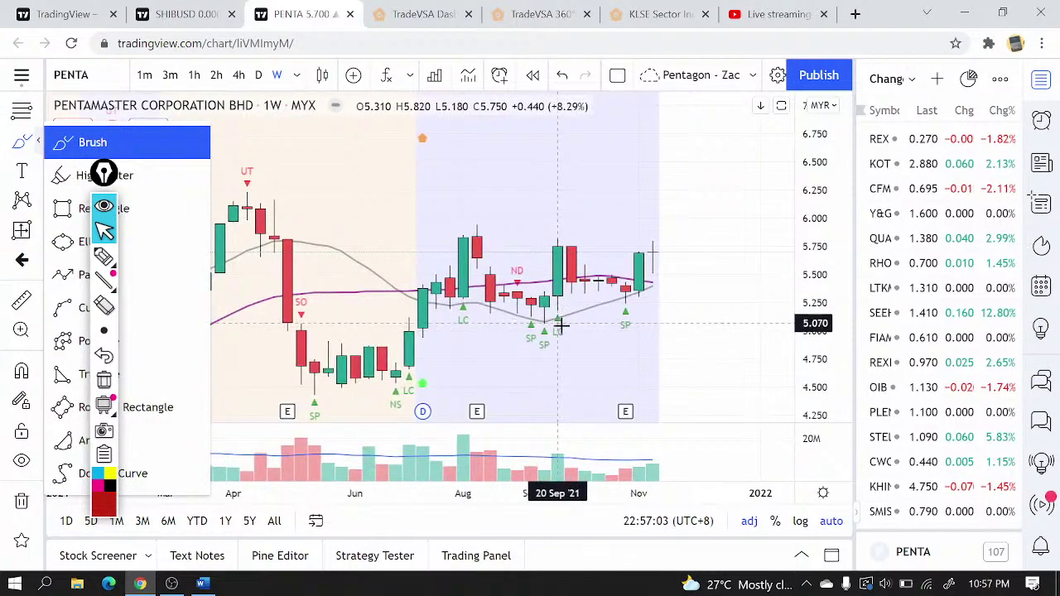
click(426, 184)
drag(537, 274, 535, 279)
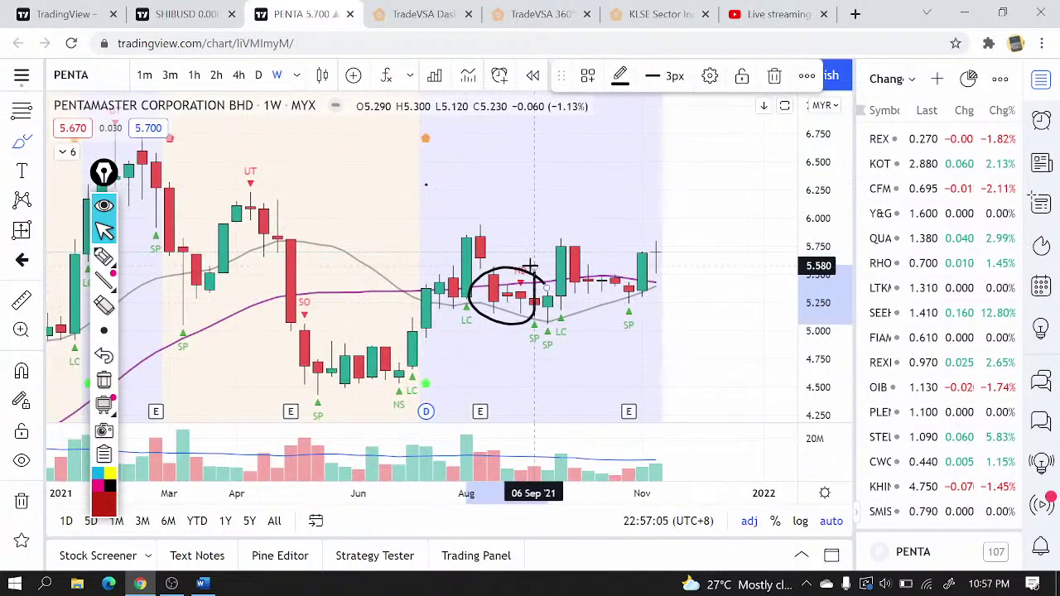
mouse_move(609, 266)
mouse_down()
mouse_move(580, 306)
mouse_move(611, 269)
mouse_up()
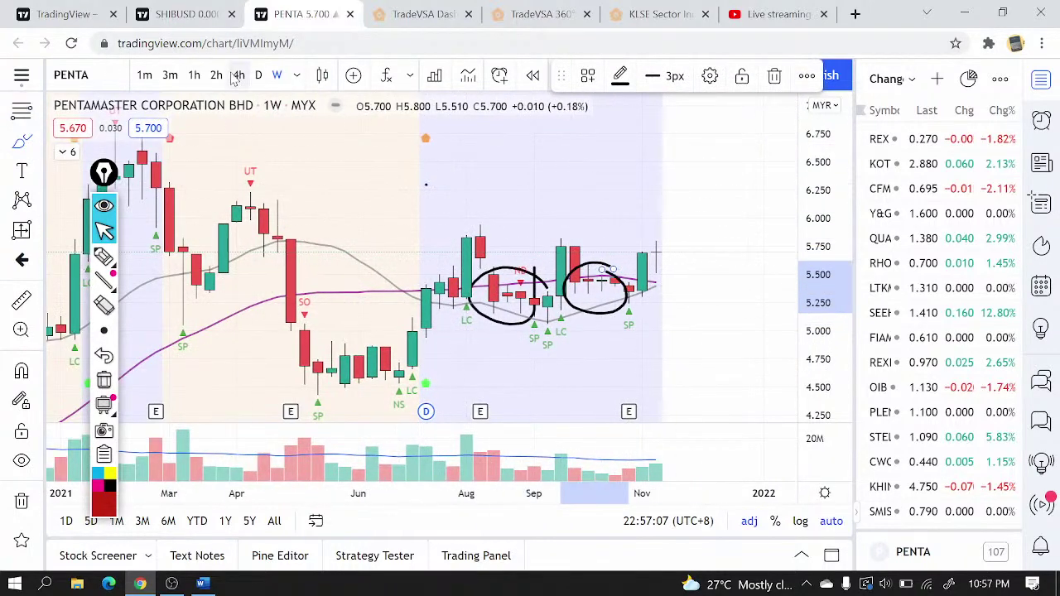
click(20, 501)
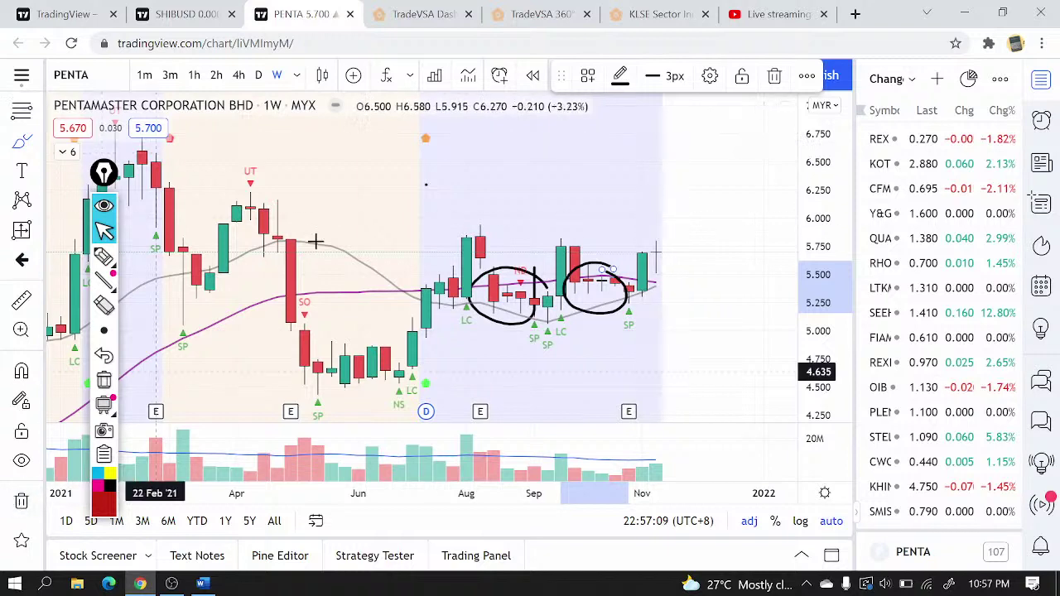
- Load the JF Technology (JFTECH) chart and show it on the weekly timeframe
click(260, 75)
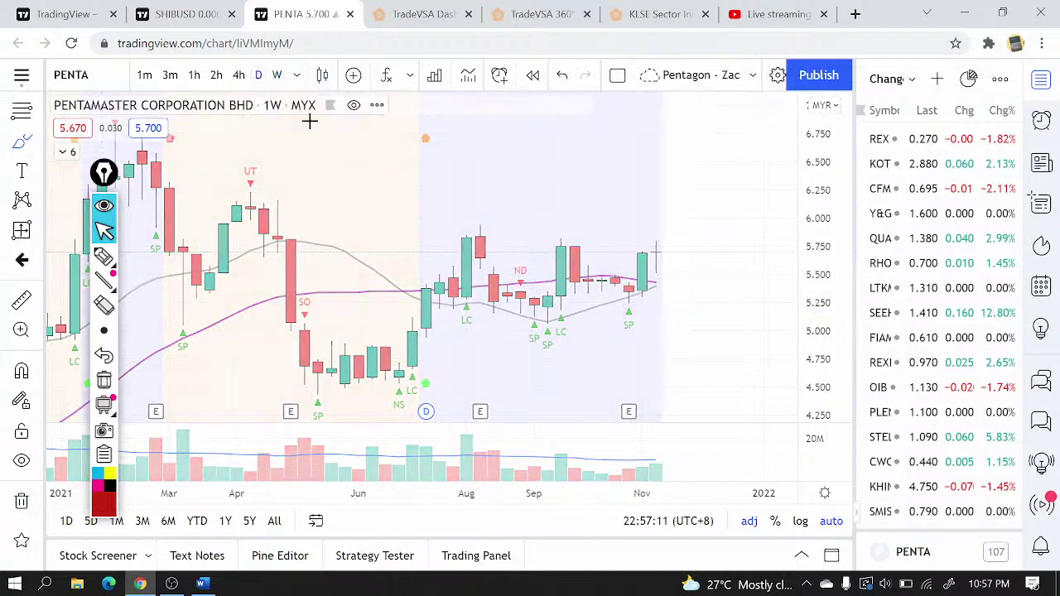
text(JF)
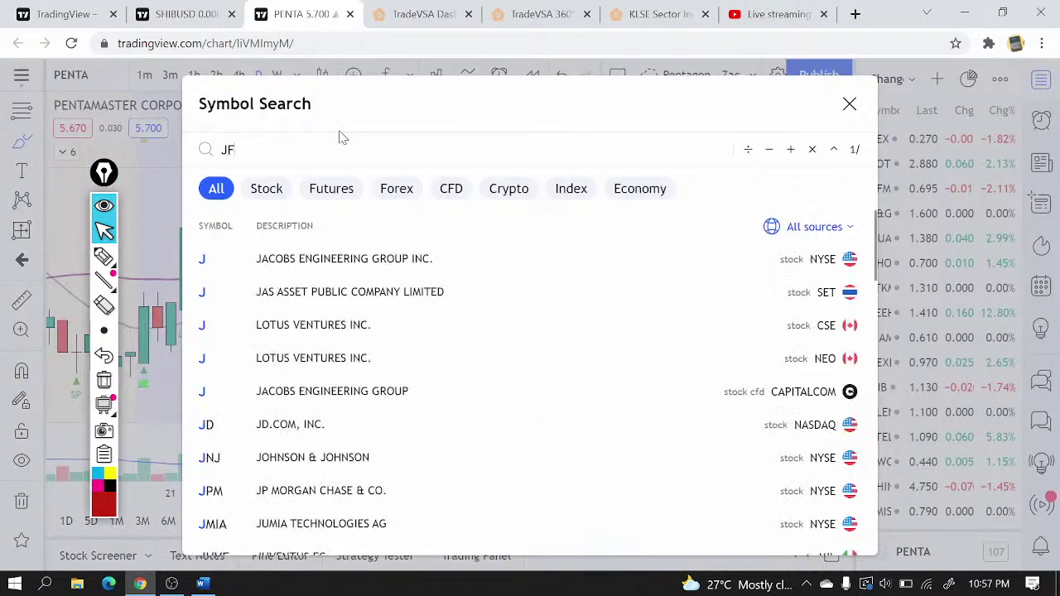
text(TEC)
key(Return)
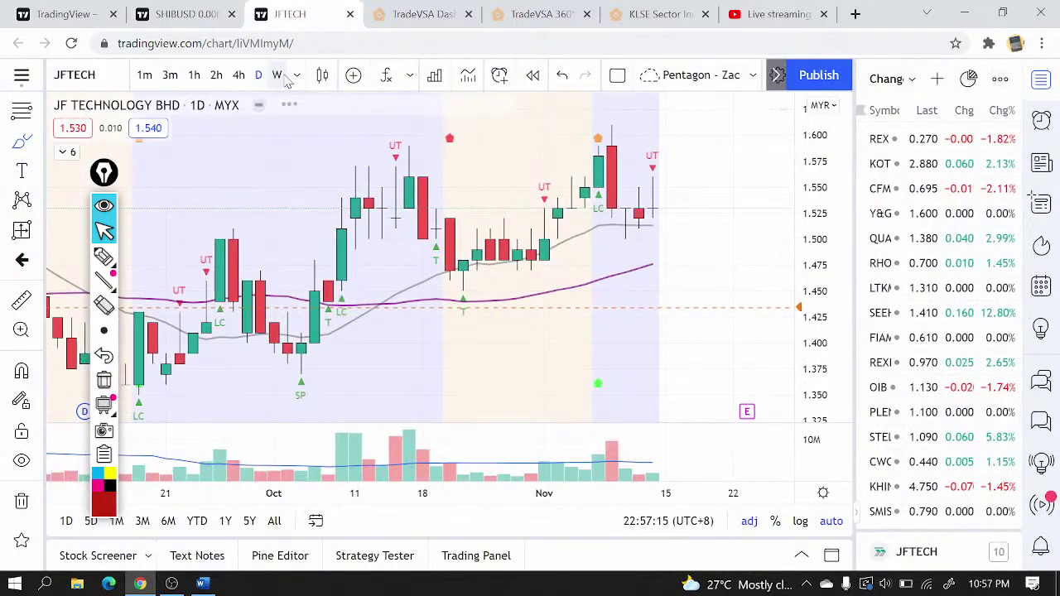
text(1W)
key(Return)
scroll(580, 317, up, 3)
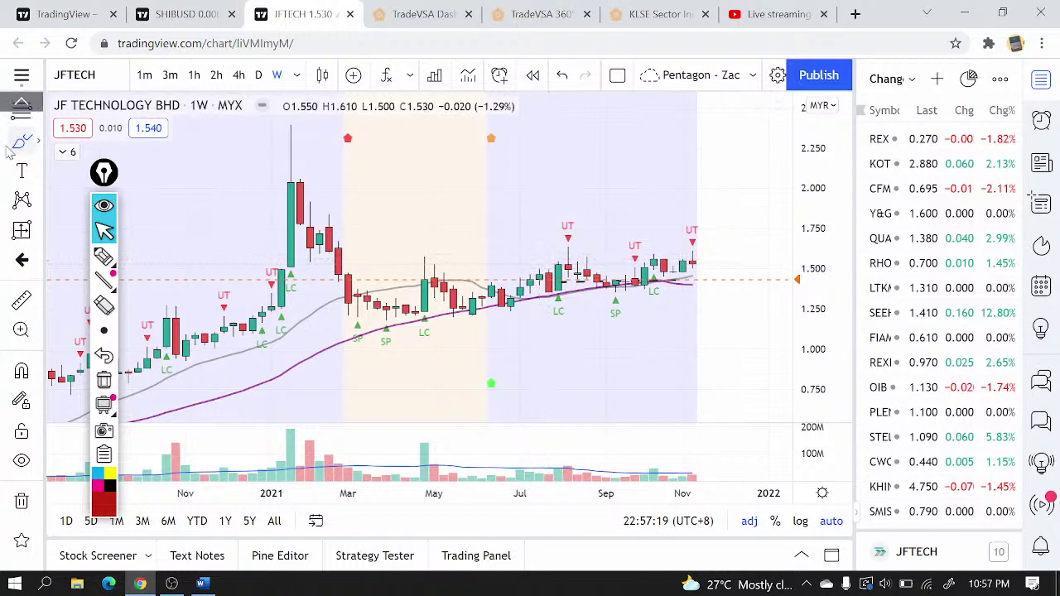
- Draw a near-horizontal dashed trend line at about 1.52 on JF Technology's weekly chart, from 14 December 2020 past the November 2021 candles
click(241, 263)
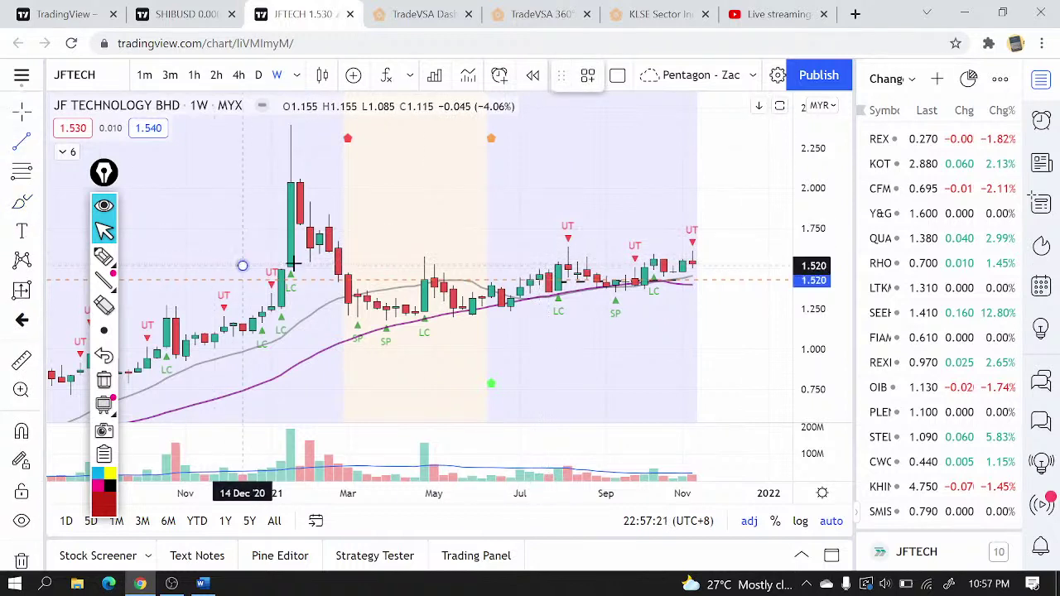
click(722, 261)
click(684, 331)
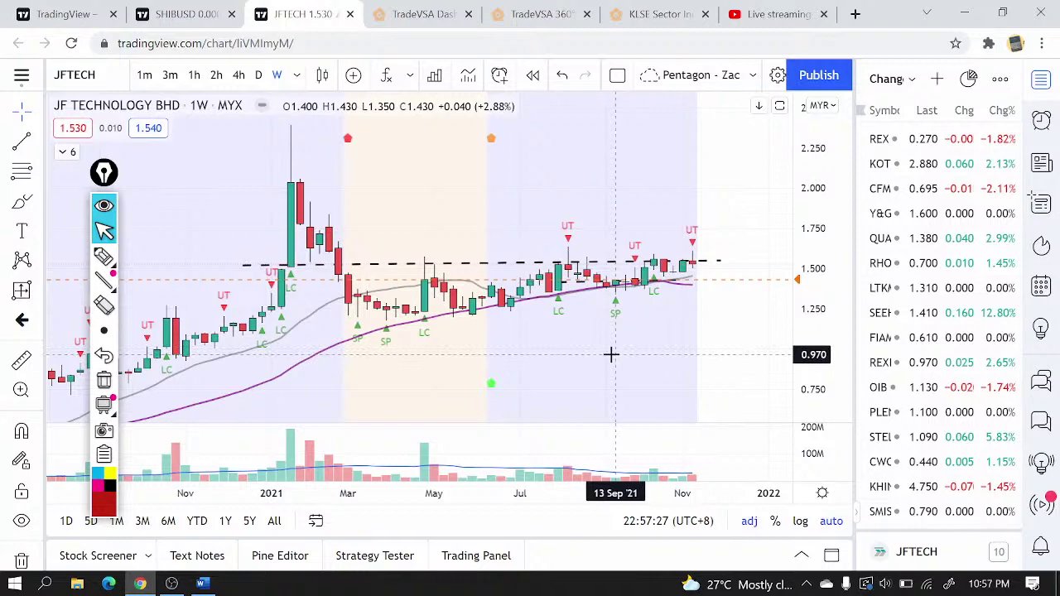
- Load the IQ Group Holdings (IQGROUP) chart on the daily timeframe and examine its candles up to November 2021
text(IQGROUP)
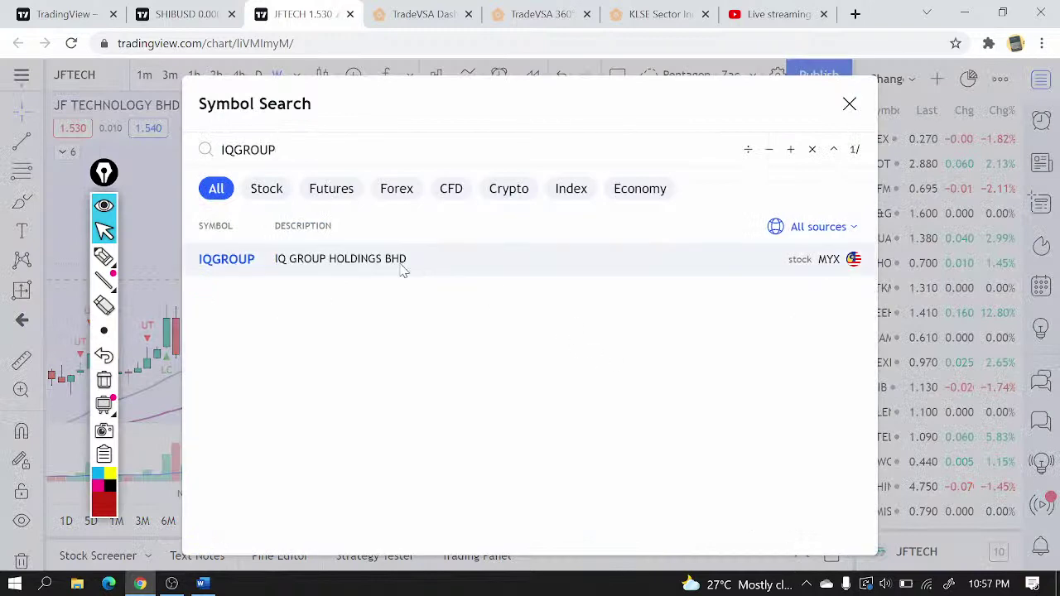
click(401, 264)
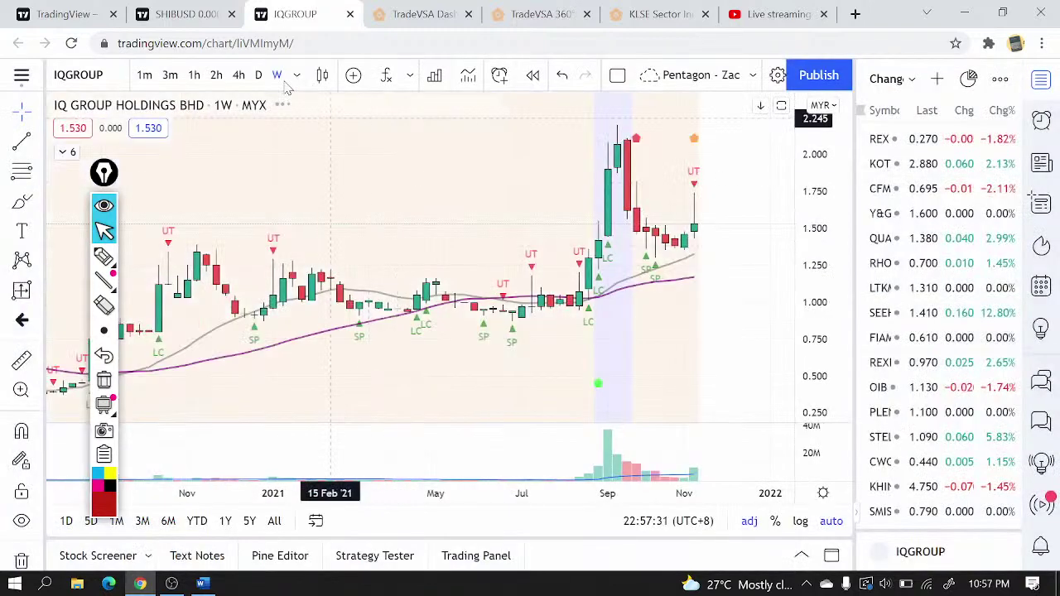
click(258, 75)
scroll(548, 288, down, 5)
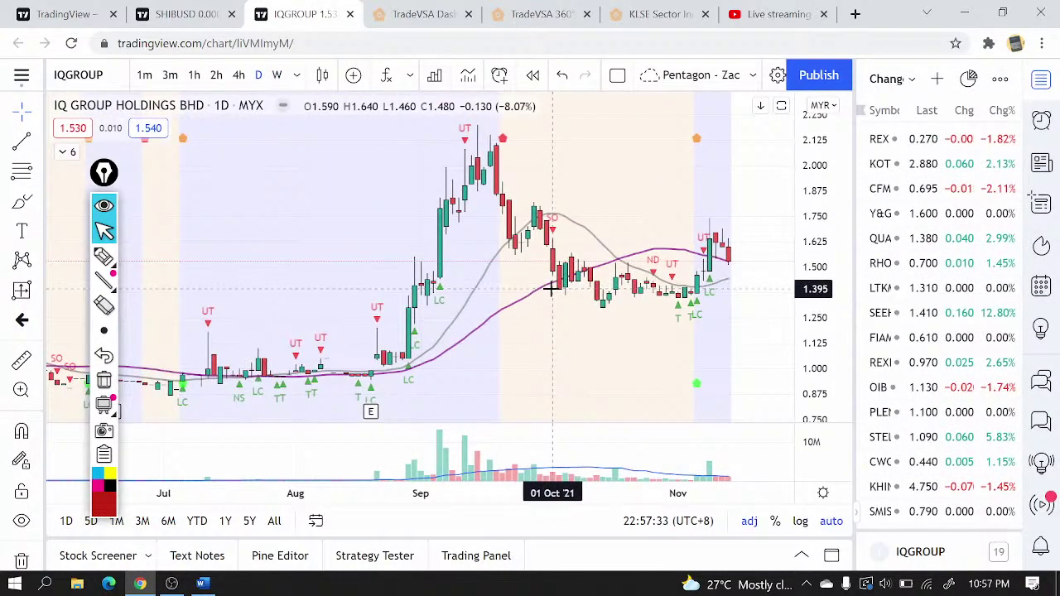
scroll(547, 290, down, 3)
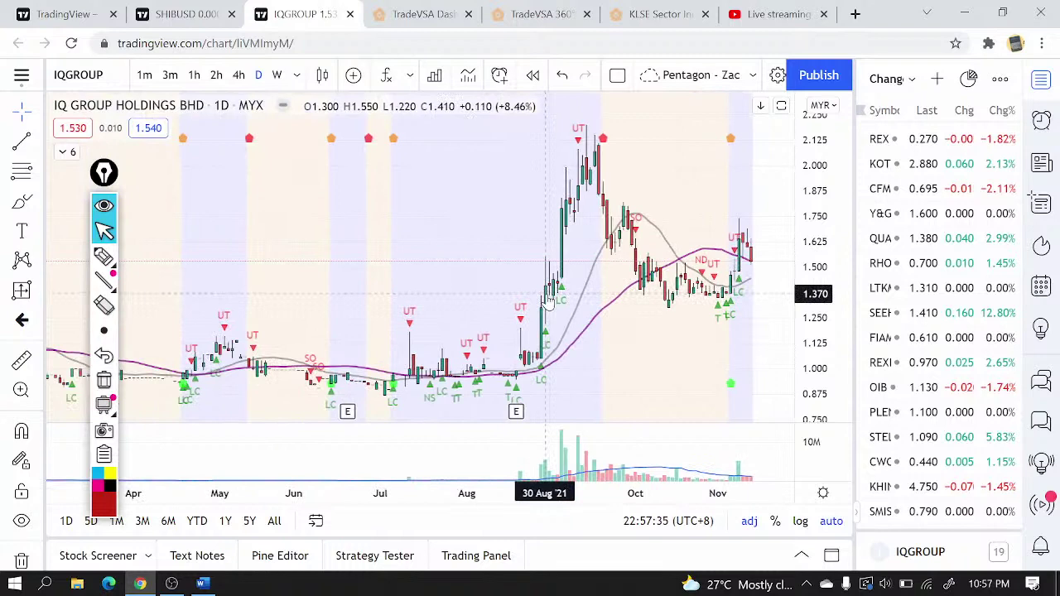
scroll(543, 304, up, 3)
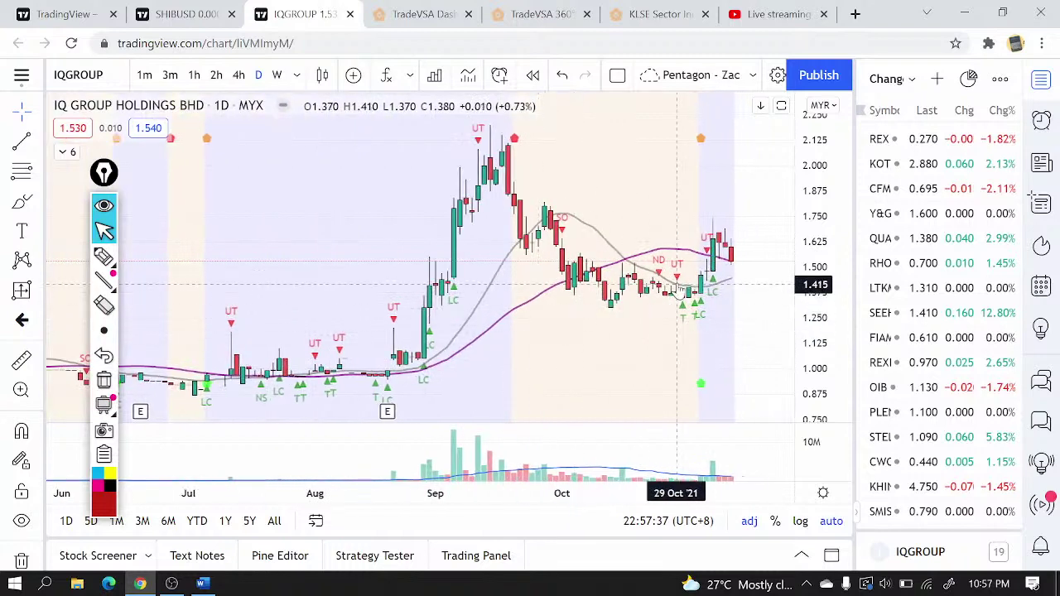
scroll(677, 284, down, 4)
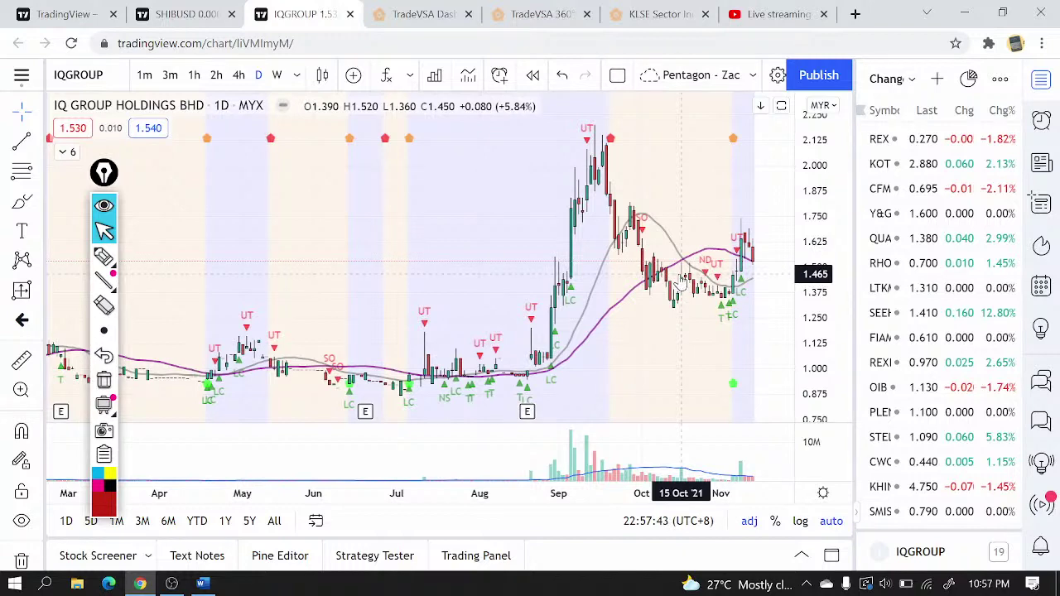
scroll(663, 274, up, 5)
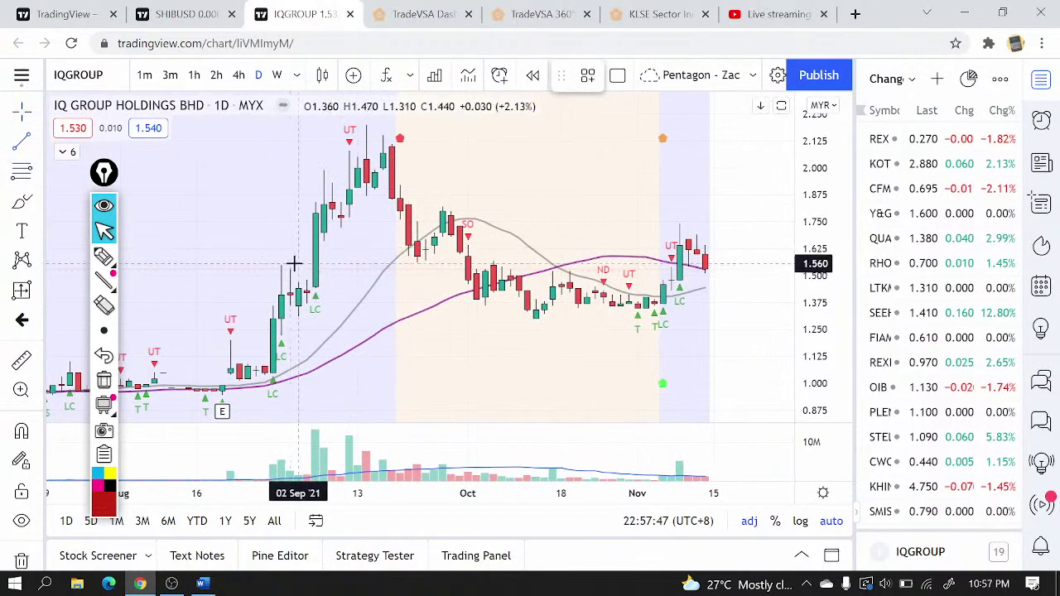
scroll(299, 269, down, 3)
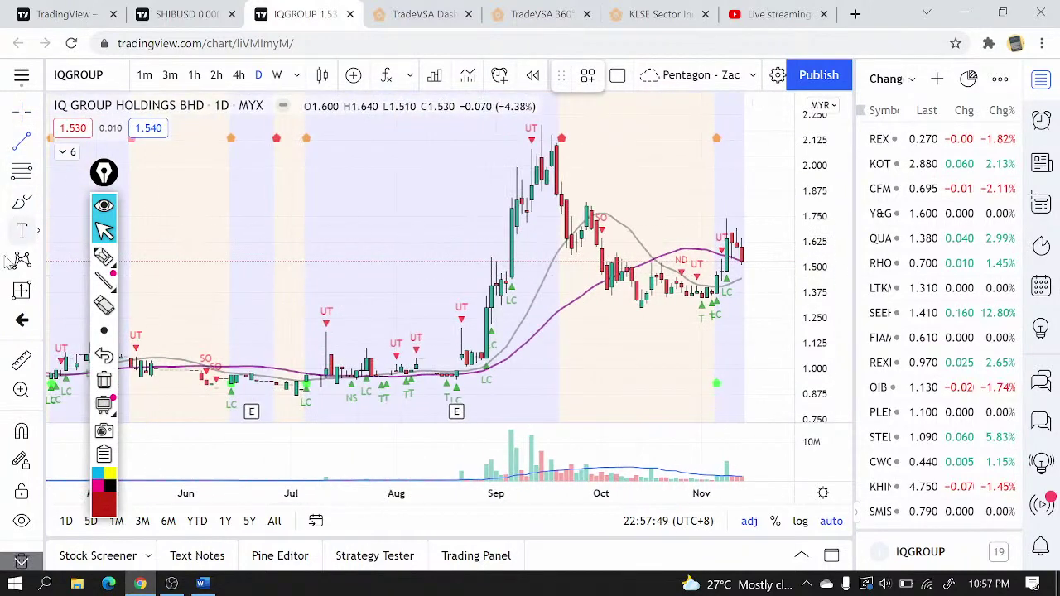
- Measure IQ Group's rise from 18 August to 20 September 2021 and its decline from 21 September to 14 October 2021 with date and price ranges
mouse_move(104, 280)
shift+click(452, 373)
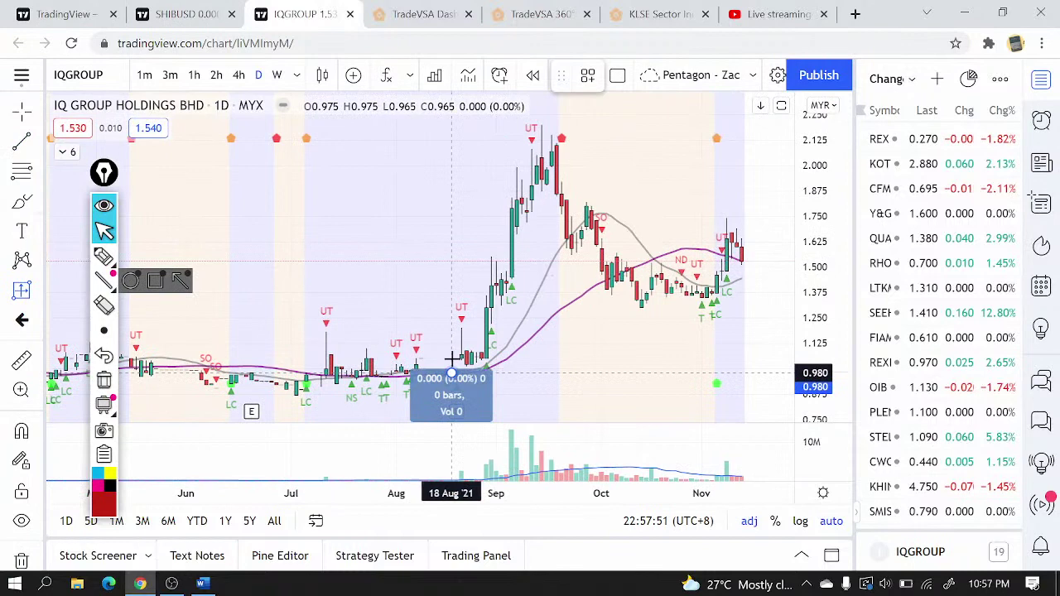
click(559, 140)
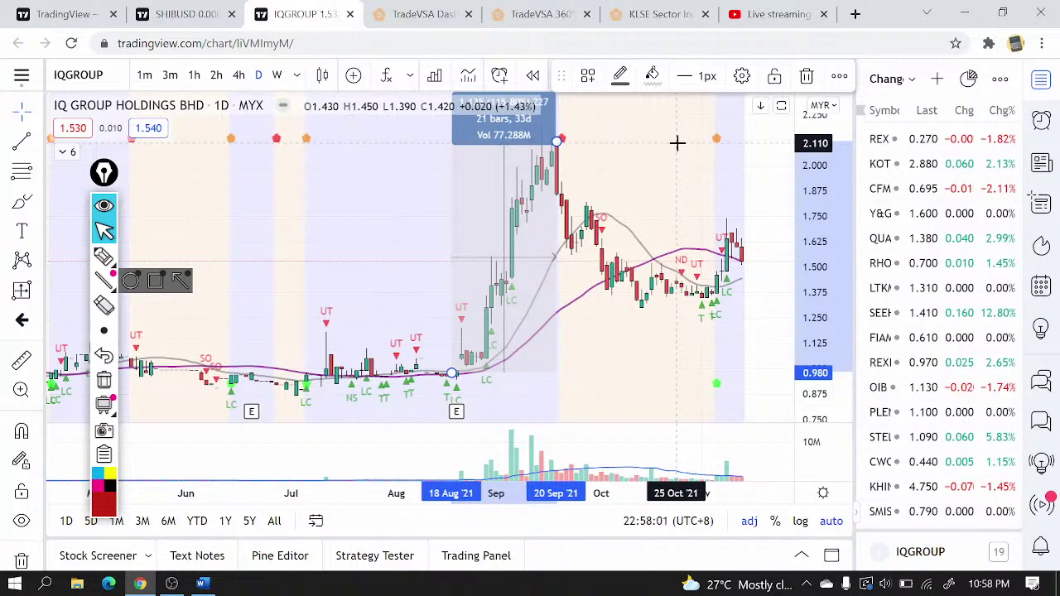
click(21, 290)
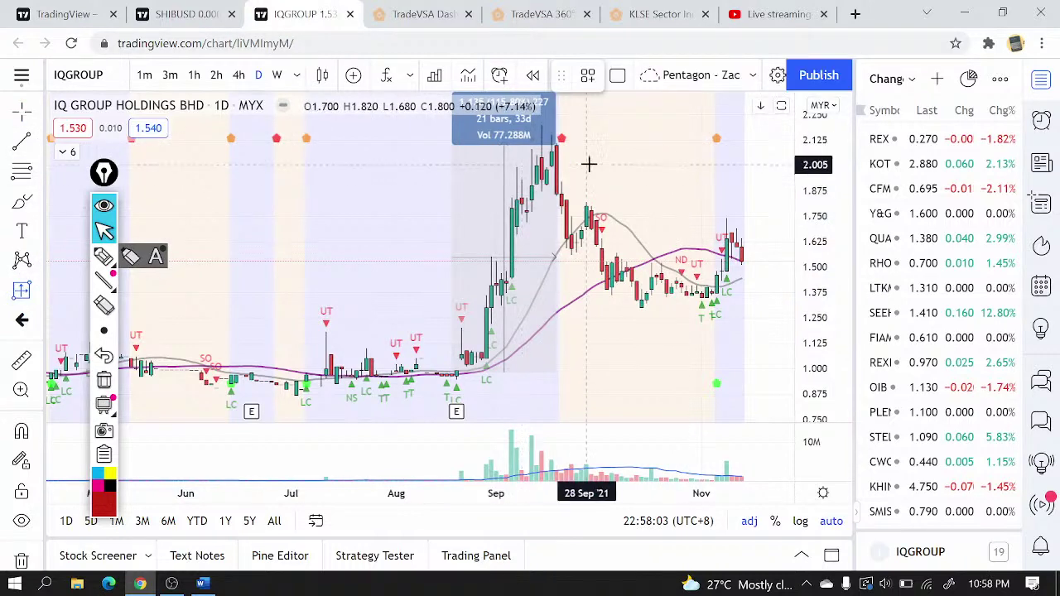
click(562, 142)
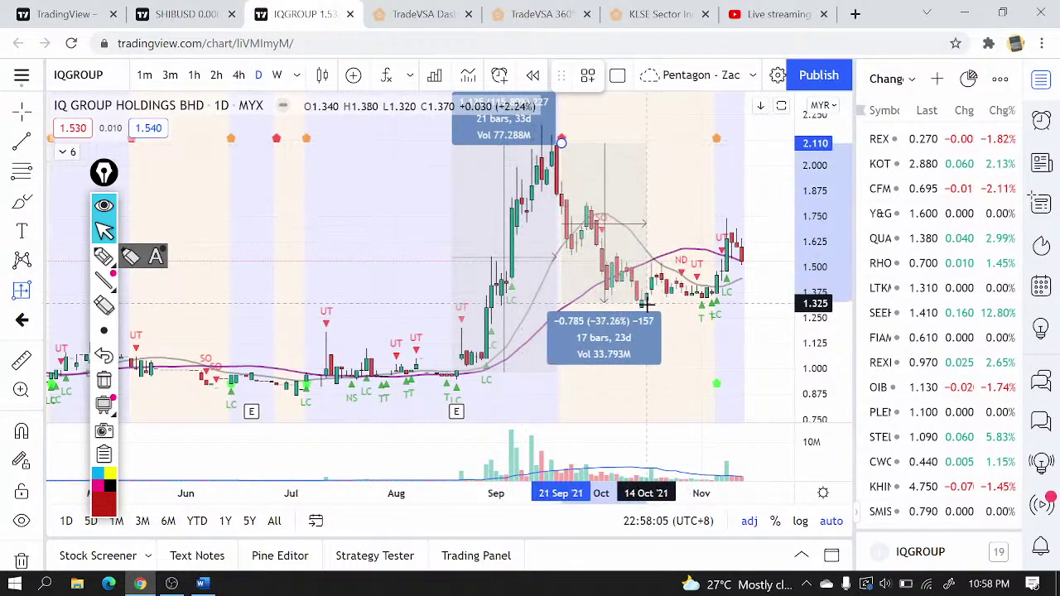
click(646, 309)
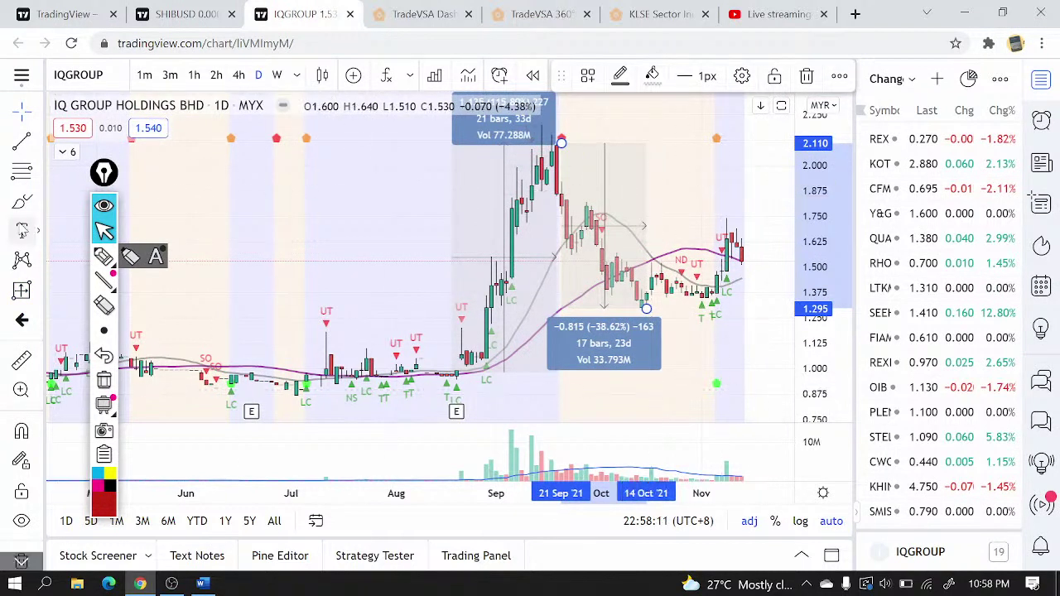
- Brush a circle around IQ Group's early-November rally and hide the watchlist to widen the chart
key(alt+shift+b)
mouse_move(733, 236)
mouse_down()
mouse_move(712, 240)
mouse_move(716, 286)
mouse_move(744, 247)
mouse_up()
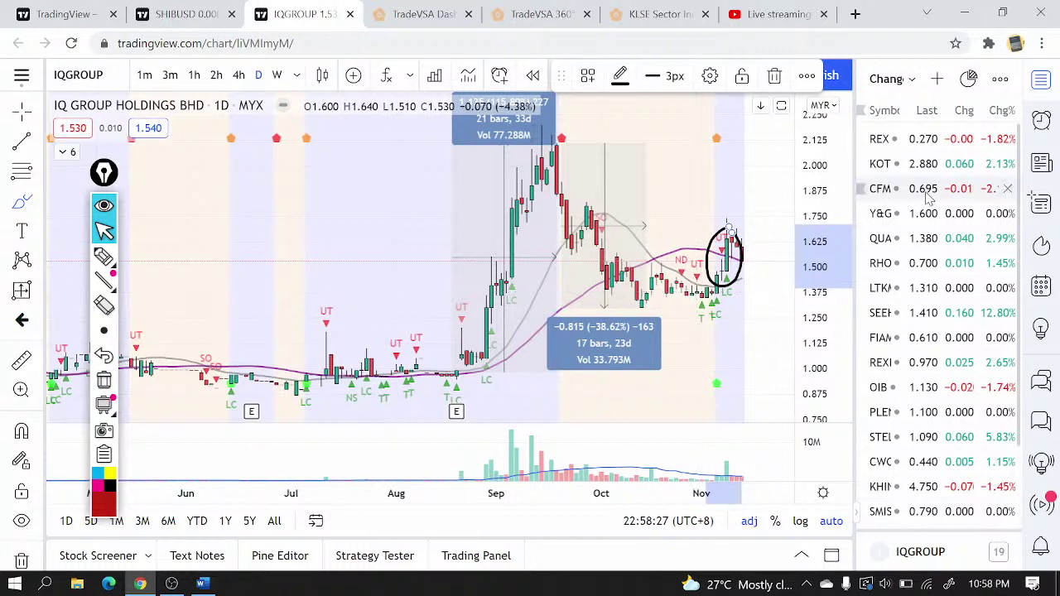
click(1041, 78)
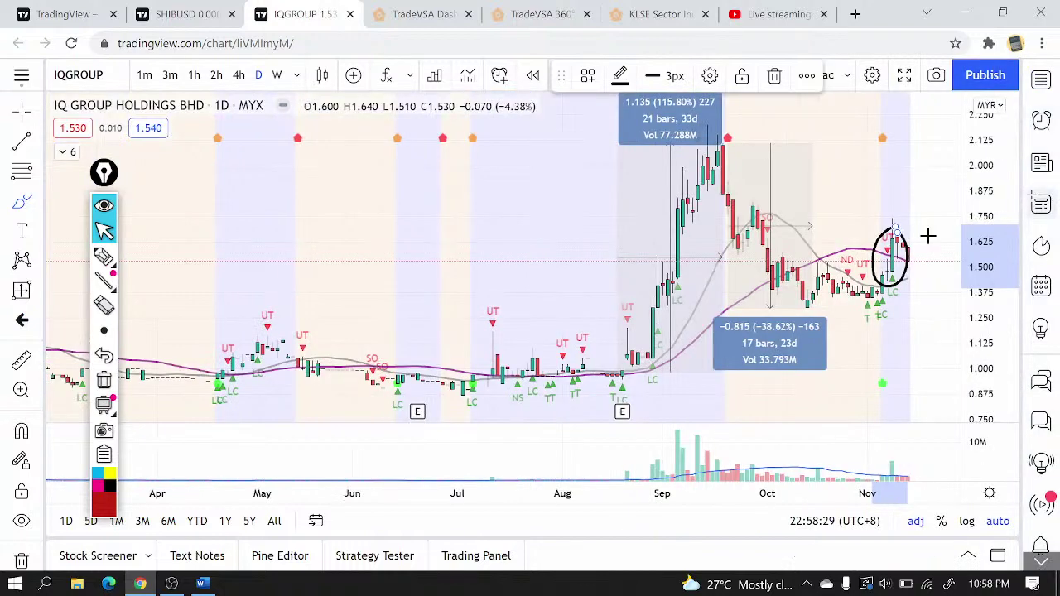
- Brush a curve from IQ Group's September peak along the October base, up through the November rally and into a projected swing beyond the last candle
scroll(824, 289, up, 3)
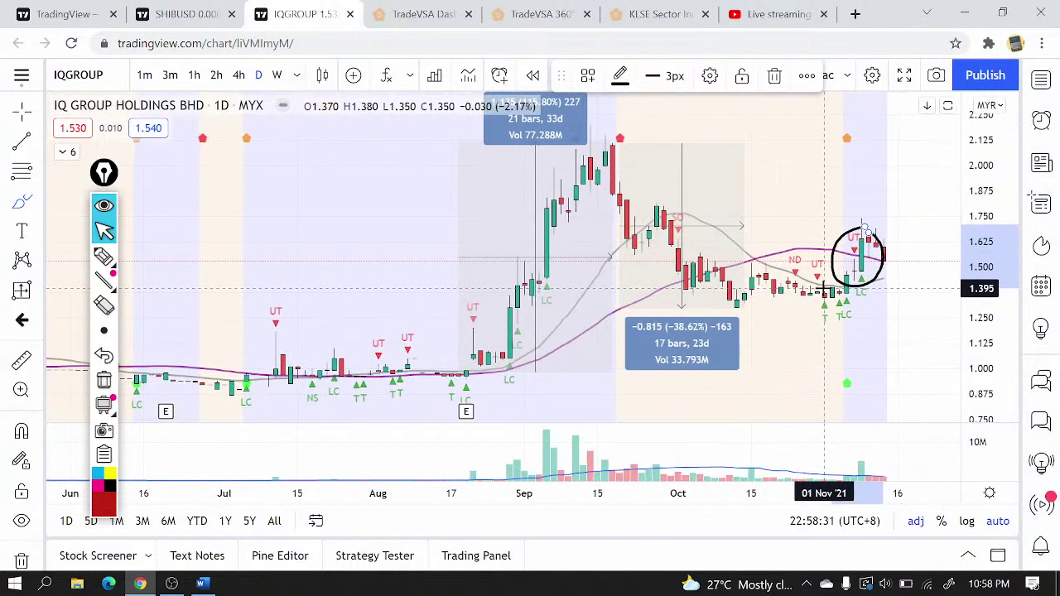
scroll(824, 289, up, 2)
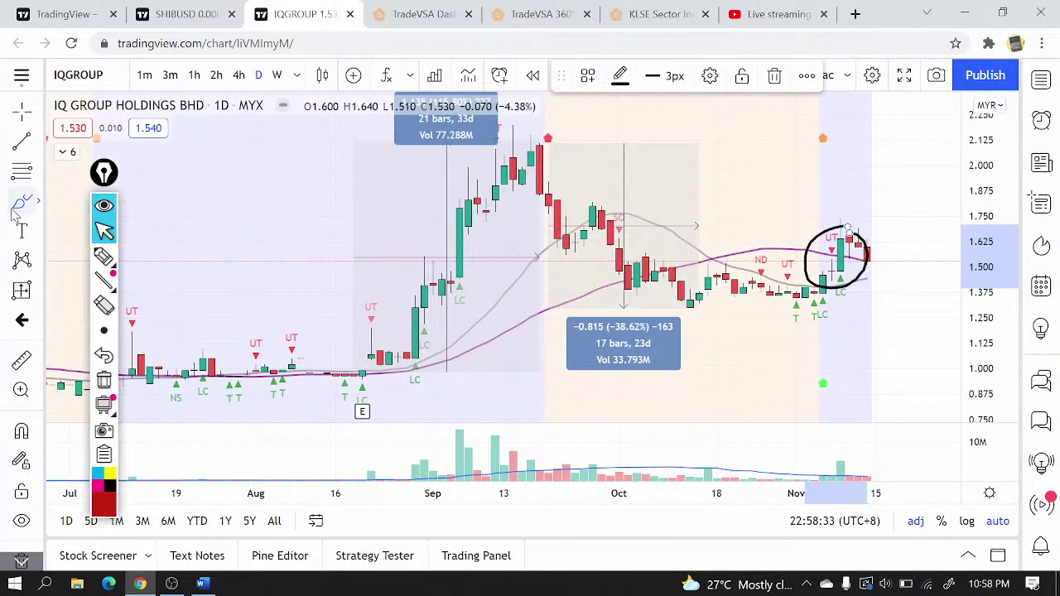
click(36, 202)
click(66, 202)
mouse_move(522, 141)
mouse_down()
mouse_move(563, 220)
mouse_move(658, 288)
mouse_move(795, 294)
mouse_move(871, 180)
mouse_move(920, 237)
mouse_move(946, 236)
mouse_move(955, 224)
mouse_up()
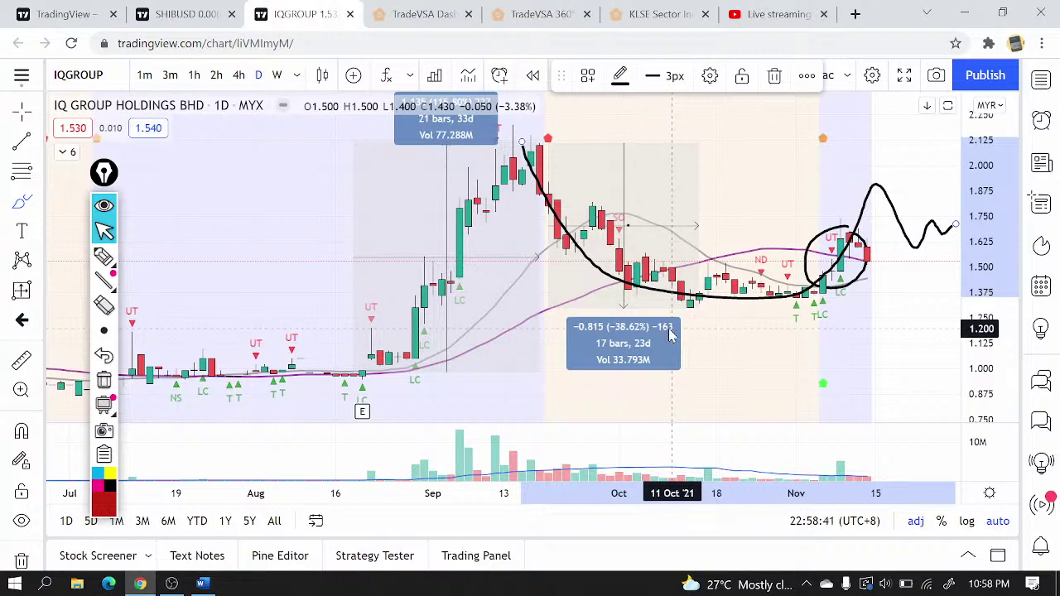
- Load the Dagang NeXchange (DNEX) daily chart and show its price history back to late 2020
text(DNEX)
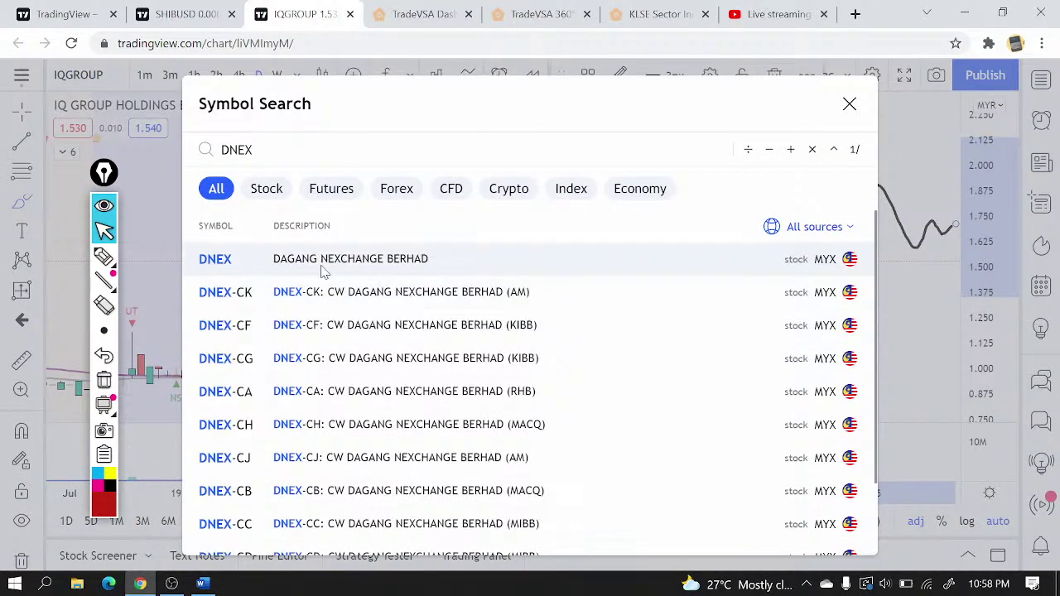
click(324, 266)
scroll(711, 292, down, 2)
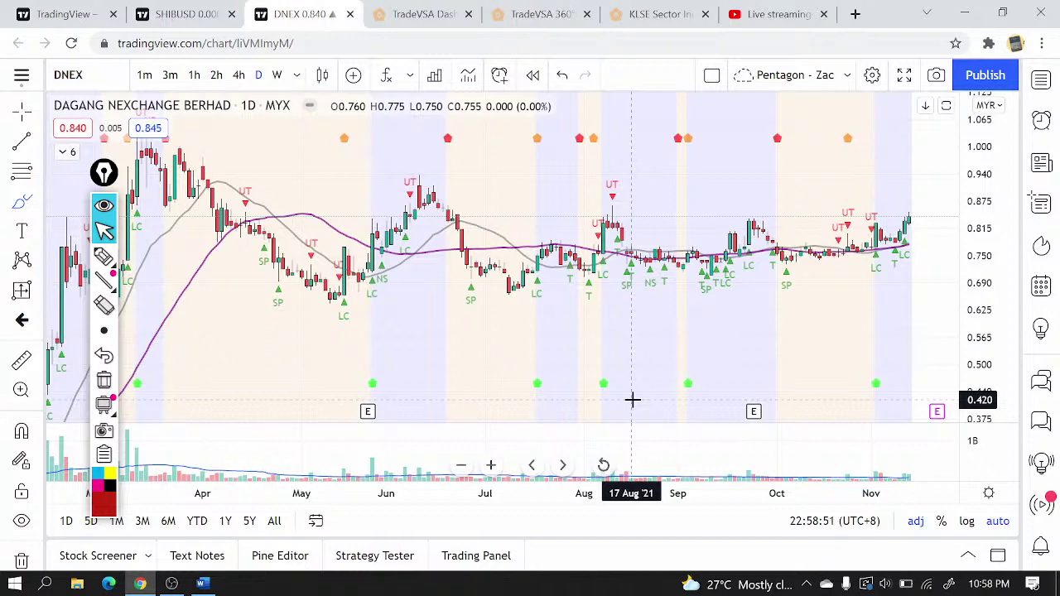
scroll(497, 348, down, 3)
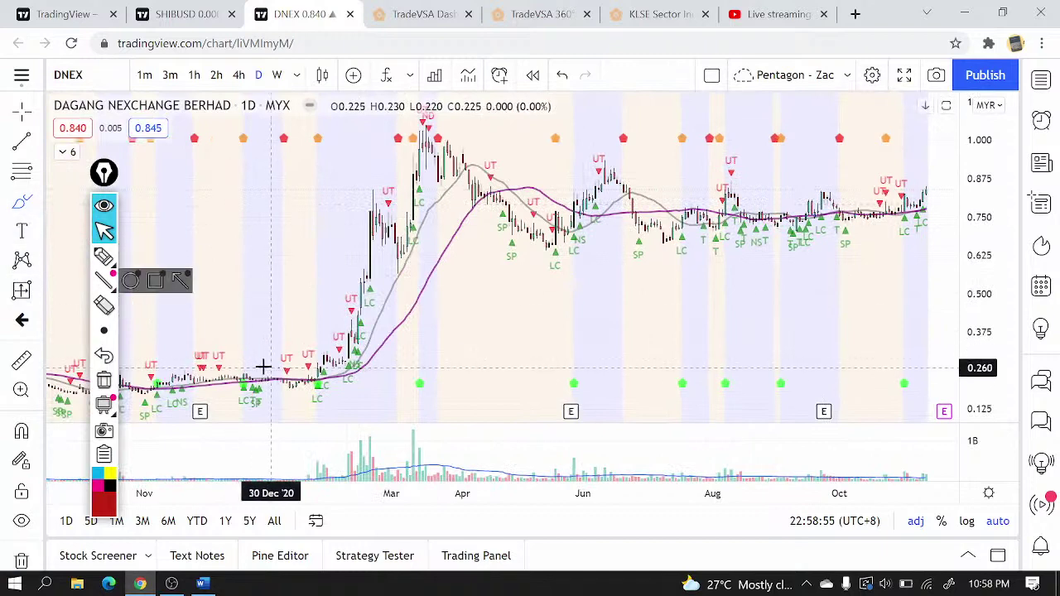
- Brush DNEX's rise to March, fall to May and rebound to June 2021, and circle the late-May breakout candles and their volume
mouse_move(263, 367)
mouse_down()
mouse_move(335, 302)
mouse_move(428, 148)
mouse_move(525, 257)
mouse_move(604, 167)
mouse_up()
scroll(544, 231, up, 2)
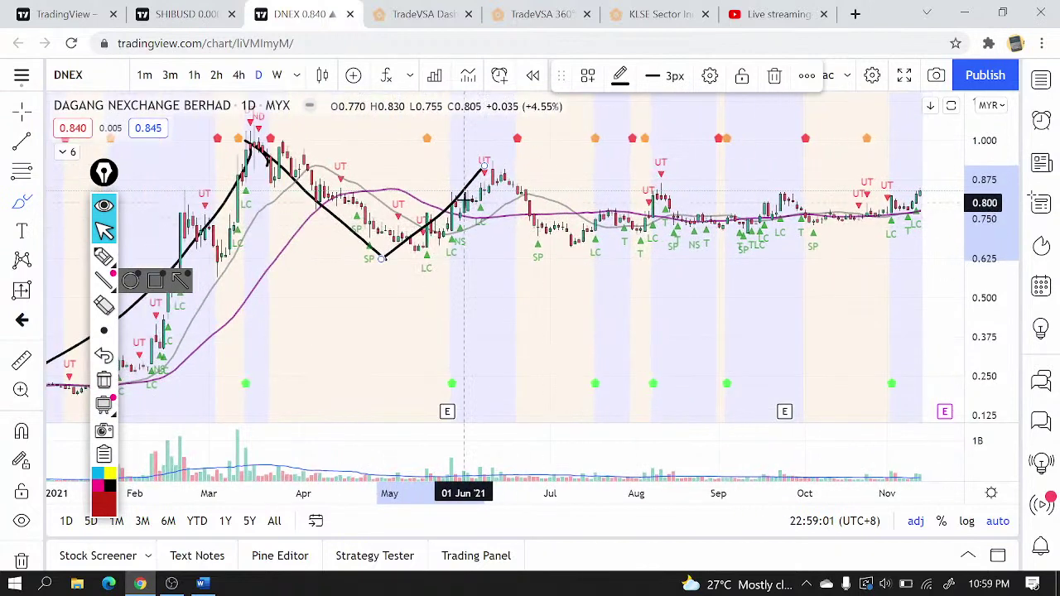
mouse_move(462, 203)
mouse_down()
mouse_move(449, 237)
mouse_move(457, 205)
mouse_up()
drag(466, 451, 440, 480)
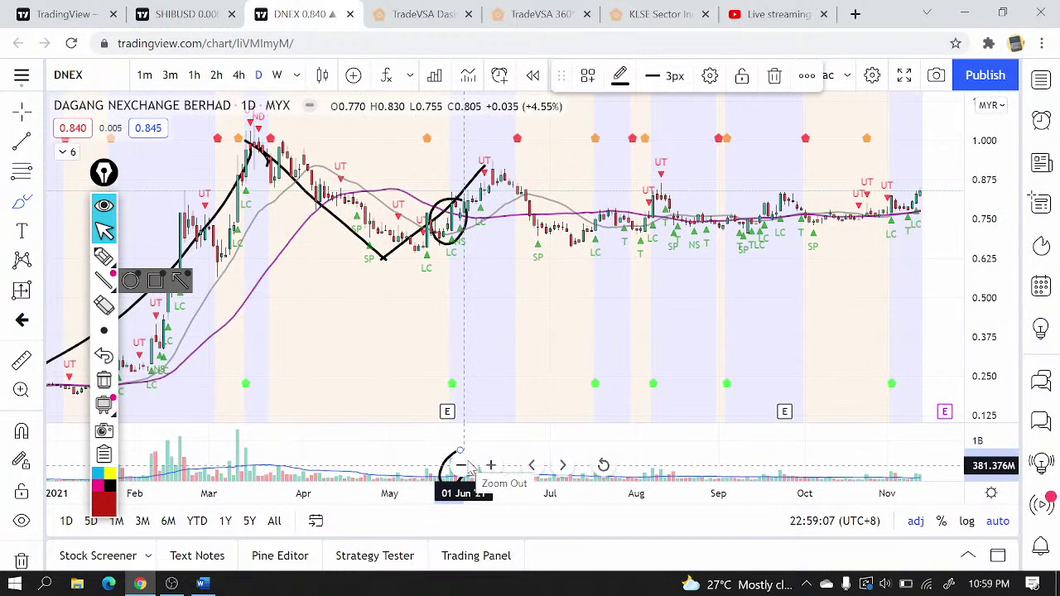
- Draw a near-horizontal dashed trend line at about 0.725 on the DNEX chart from 25 May 2021 to mid-November 2021
click(448, 227)
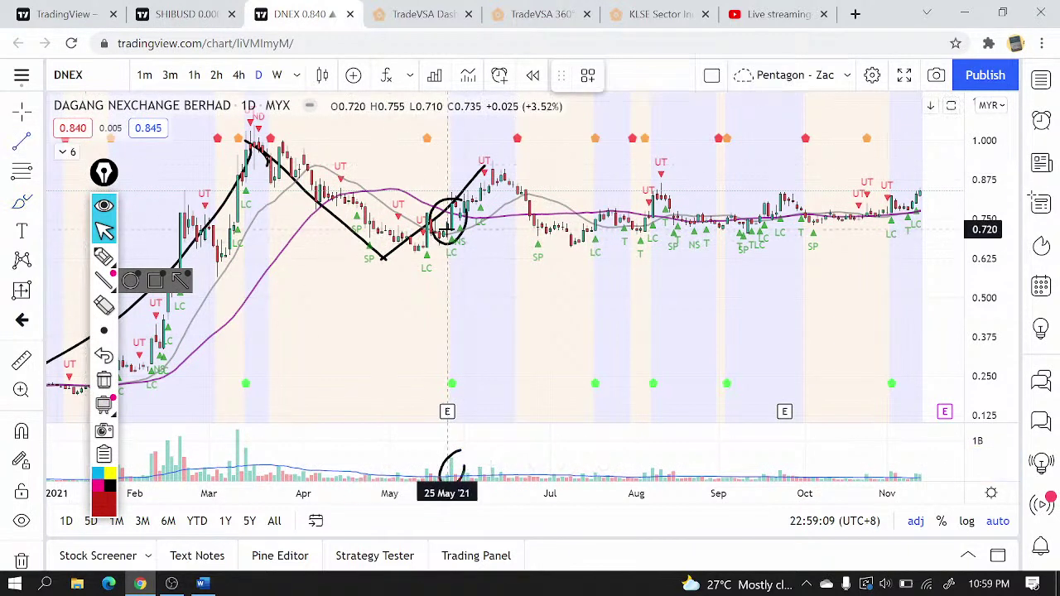
click(448, 227)
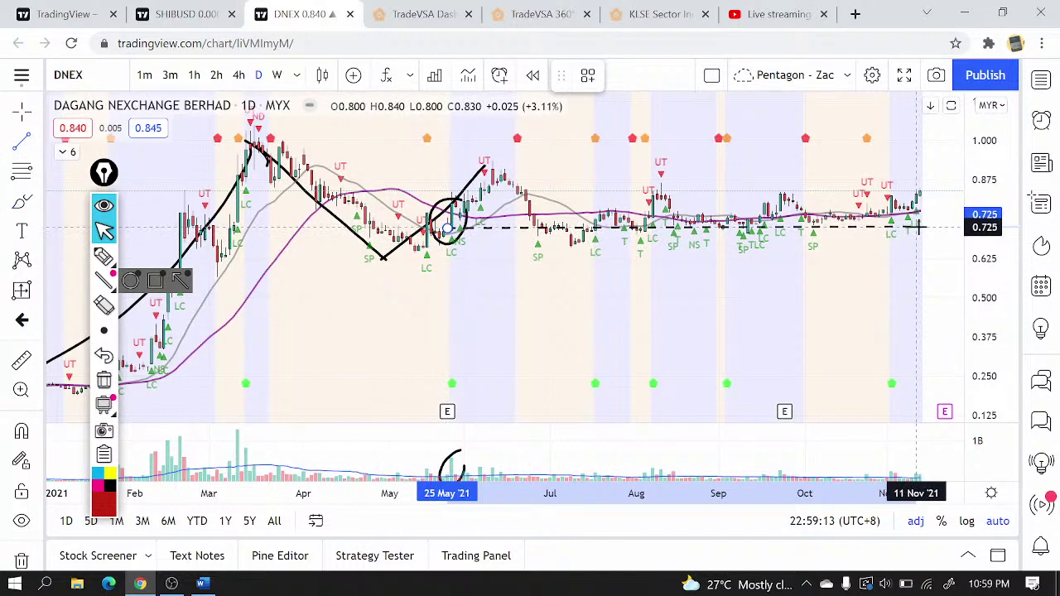
click(925, 225)
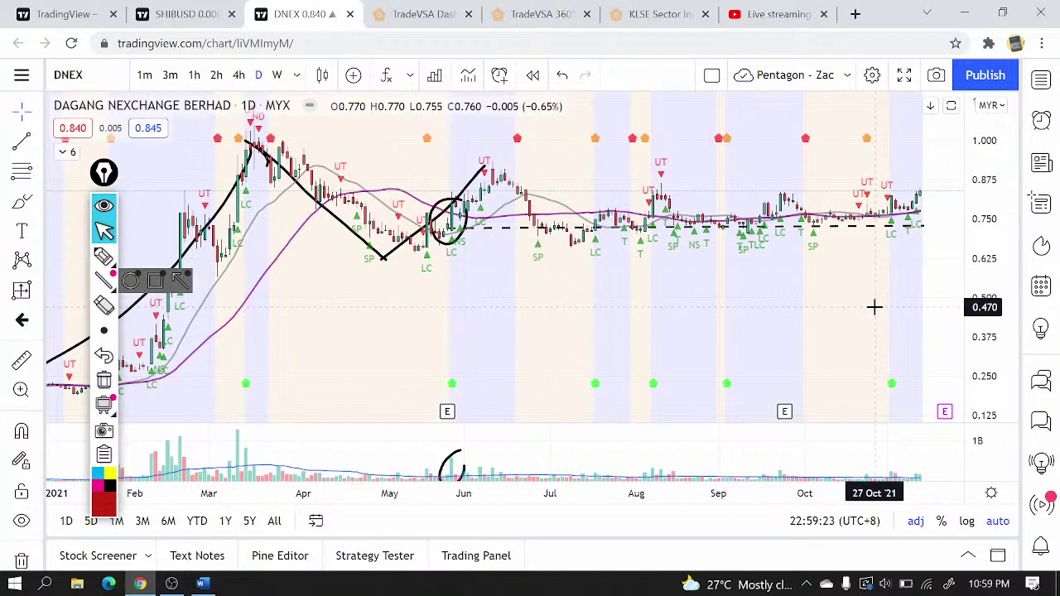
- Brush DNEX's waves from the June 2021 peak to early November, and bracket both ends of the base with curves
click(22, 201)
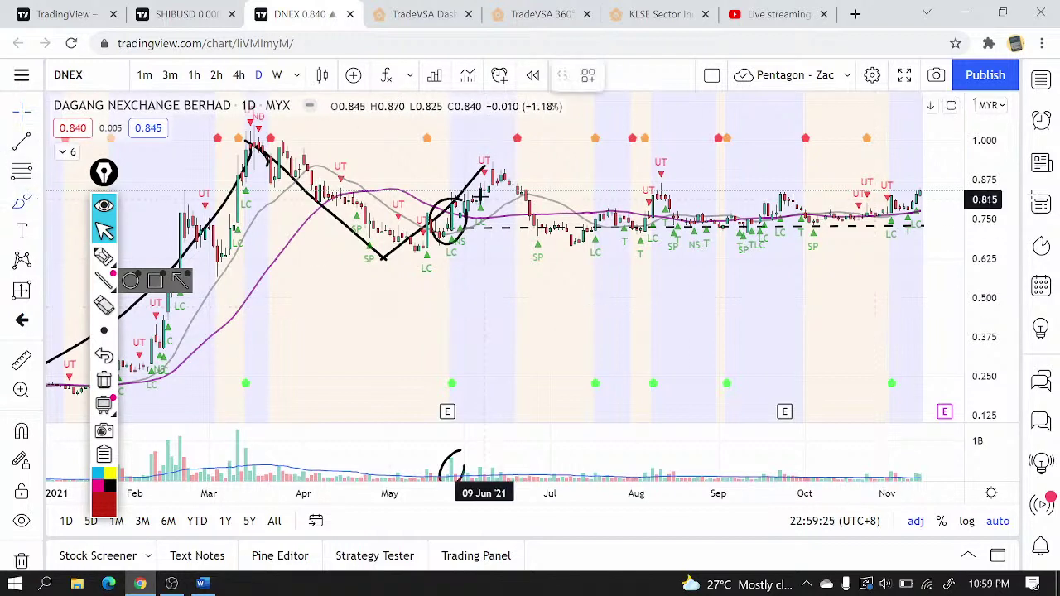
mouse_move(496, 177)
mouse_down()
mouse_move(525, 206)
mouse_move(687, 218)
mouse_move(885, 198)
mouse_up()
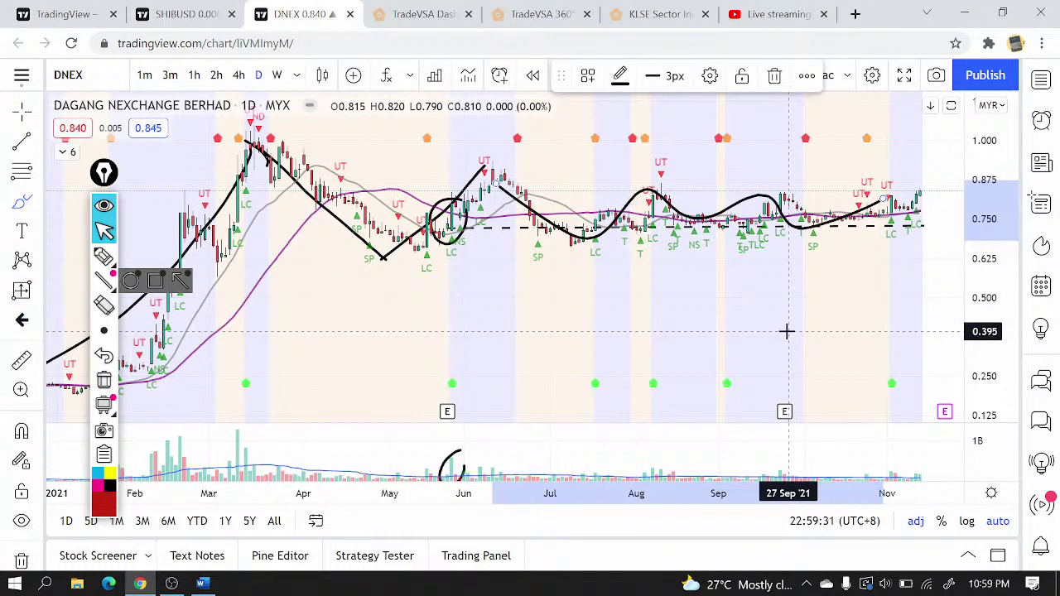
drag(514, 174, 534, 278)
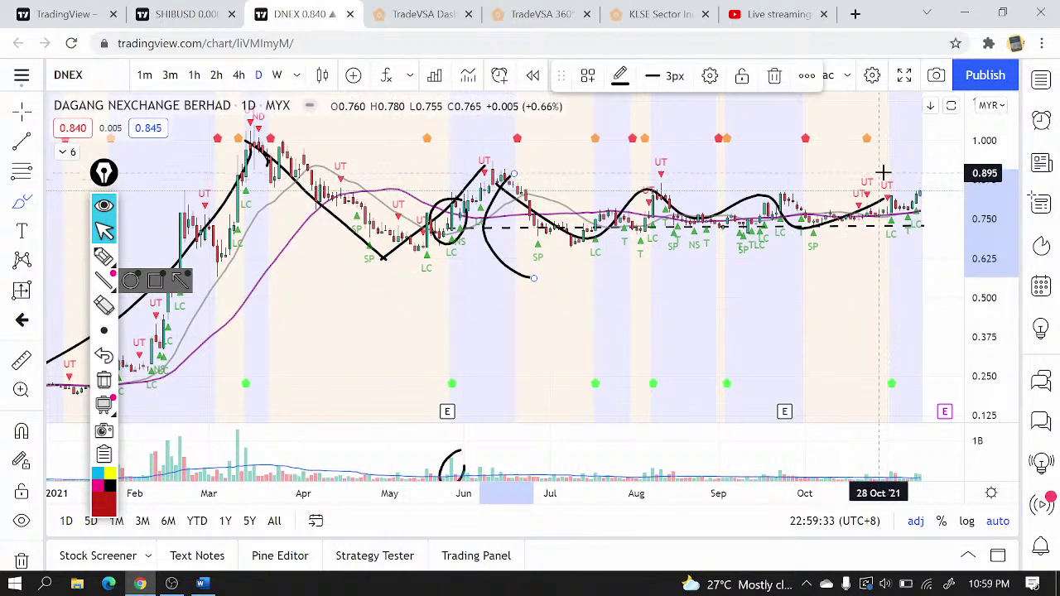
drag(886, 173, 909, 277)
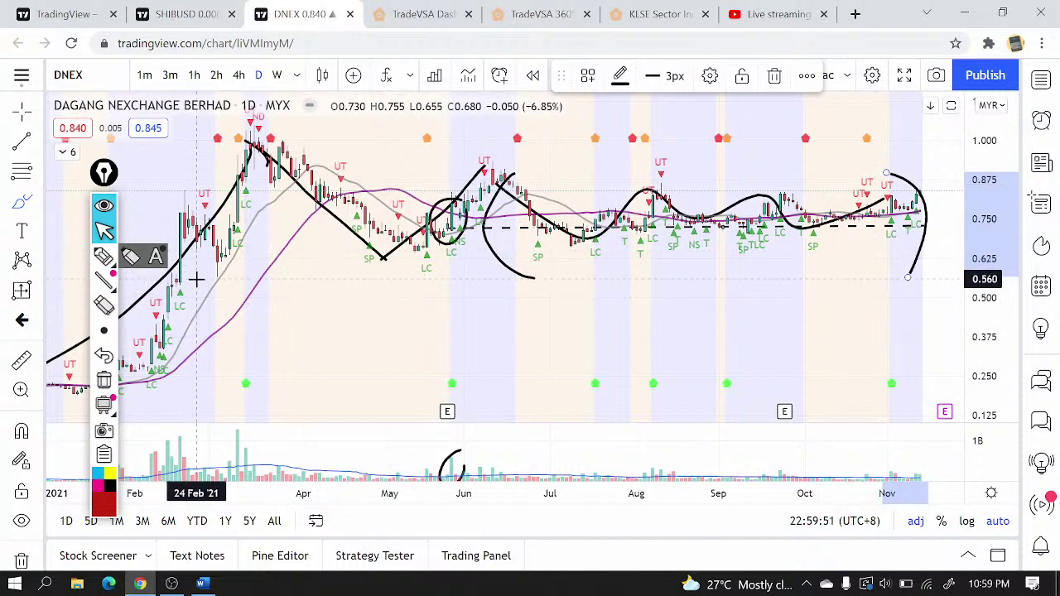
- Clear the drawings from the DNEX chart and remove the Intra v6 TrVSA Pentagon Guider indicator
scroll(25, 467, down, 2)
click(22, 461)
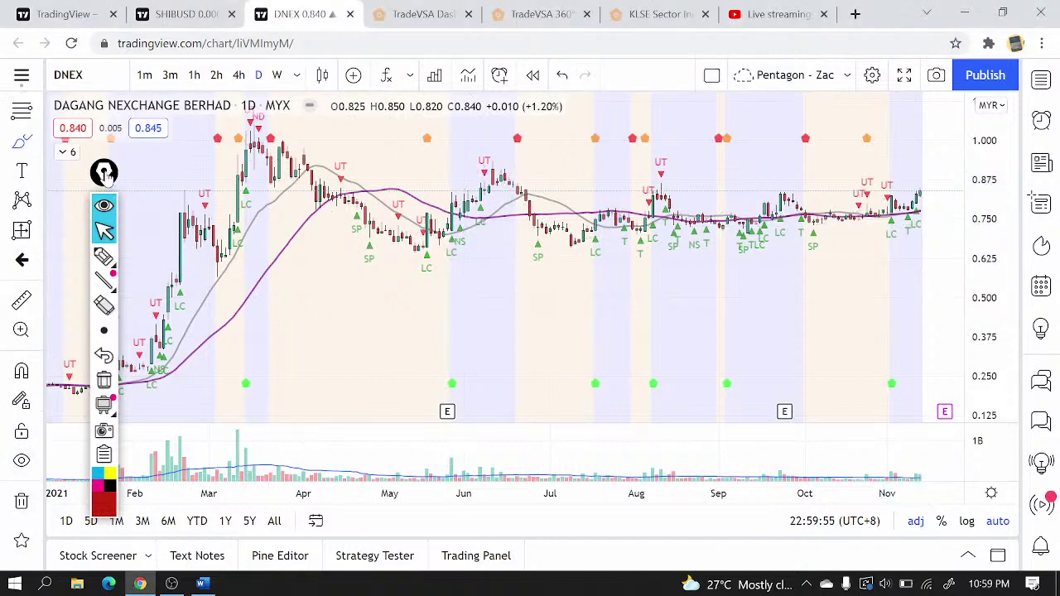
drag(103, 172, 649, 161)
click(66, 152)
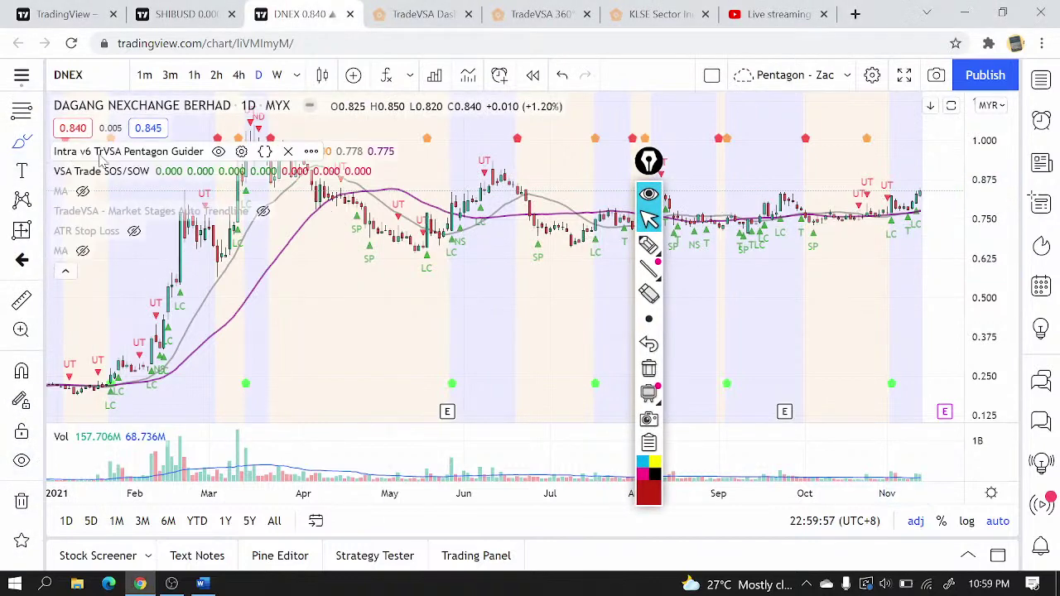
click(288, 151)
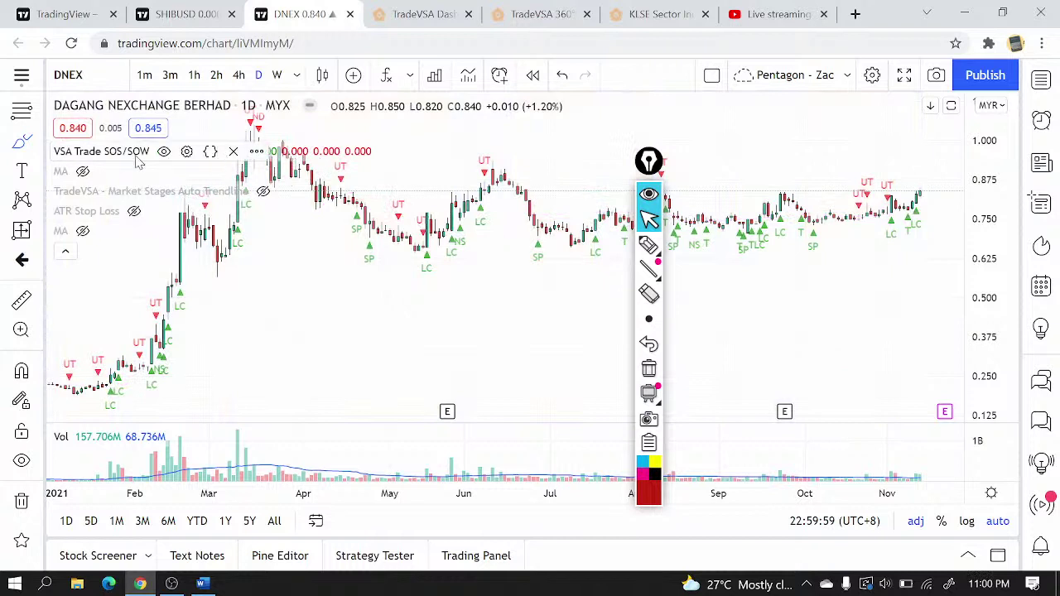
click(66, 251)
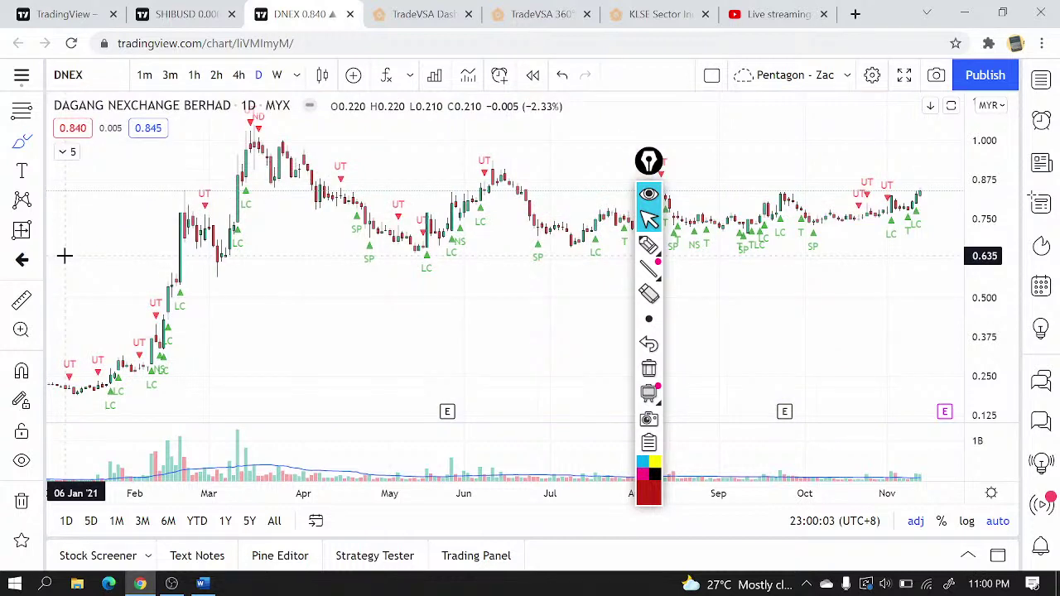
- Add TradeVSA Pentagon Guider Version 1.0 from the invite-only scripts to the DNEX chart and list the chart's indicators
click(386, 76)
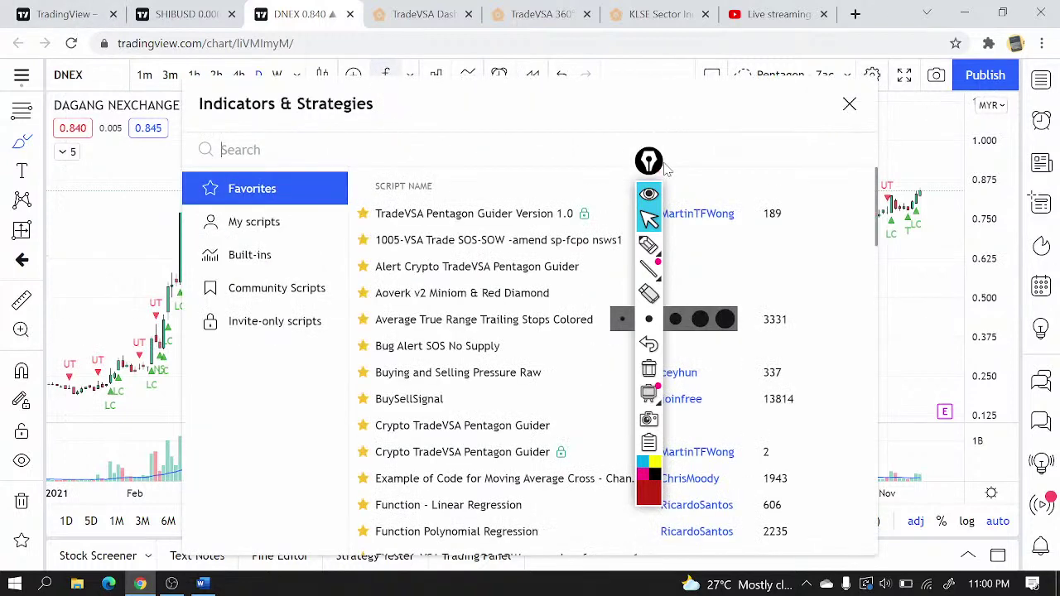
drag(663, 171, 1012, 170)
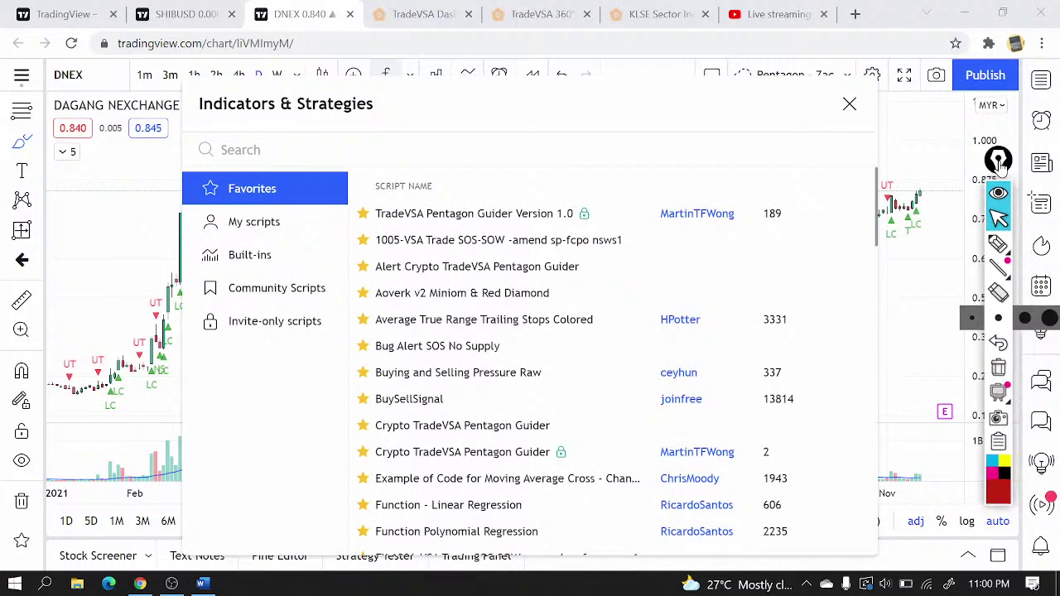
click(257, 323)
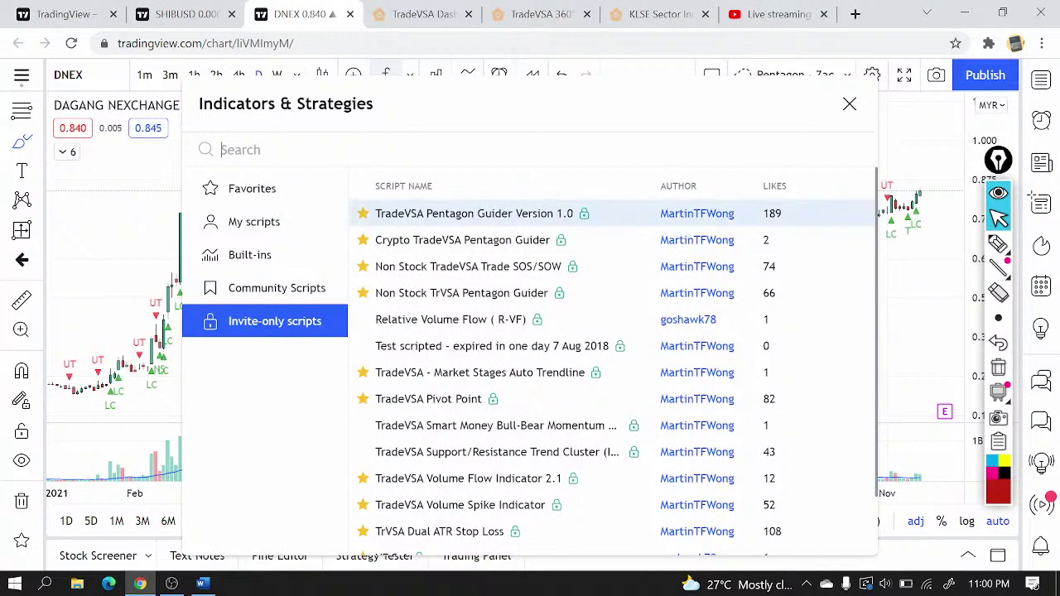
click(850, 104)
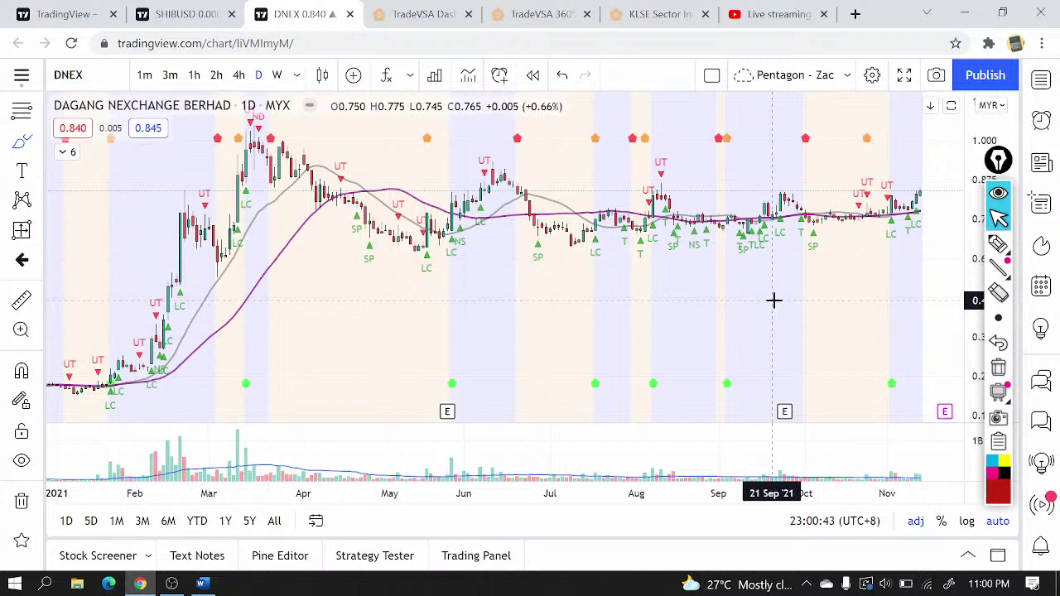
click(67, 152)
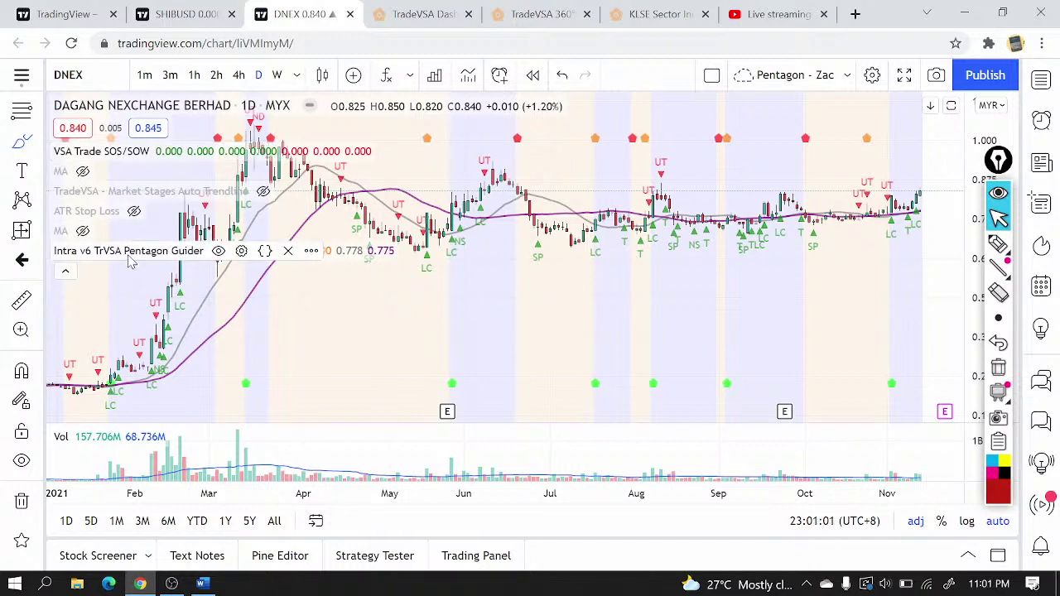
- Switch to the SHIB/USD chart, clear its range measurement drawings and list the indicators applied to it
click(182, 14)
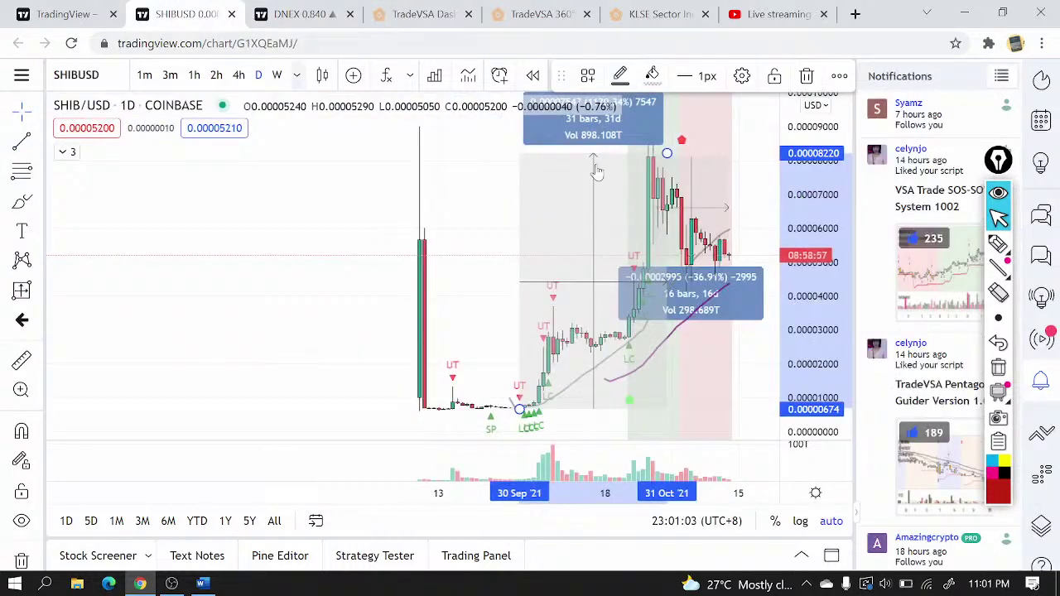
scroll(616, 228, up, 5)
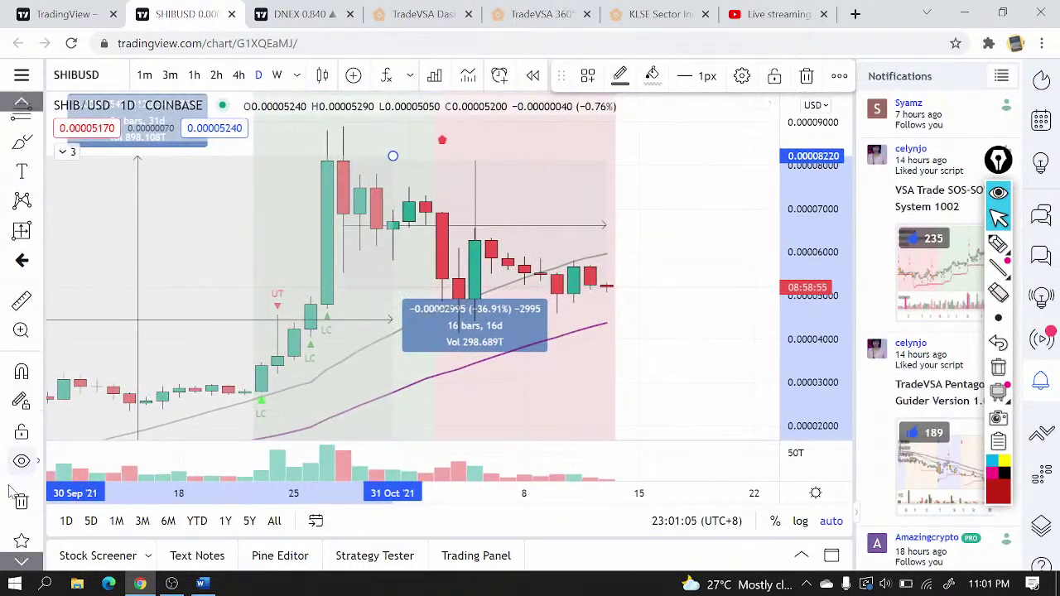
click(71, 153)
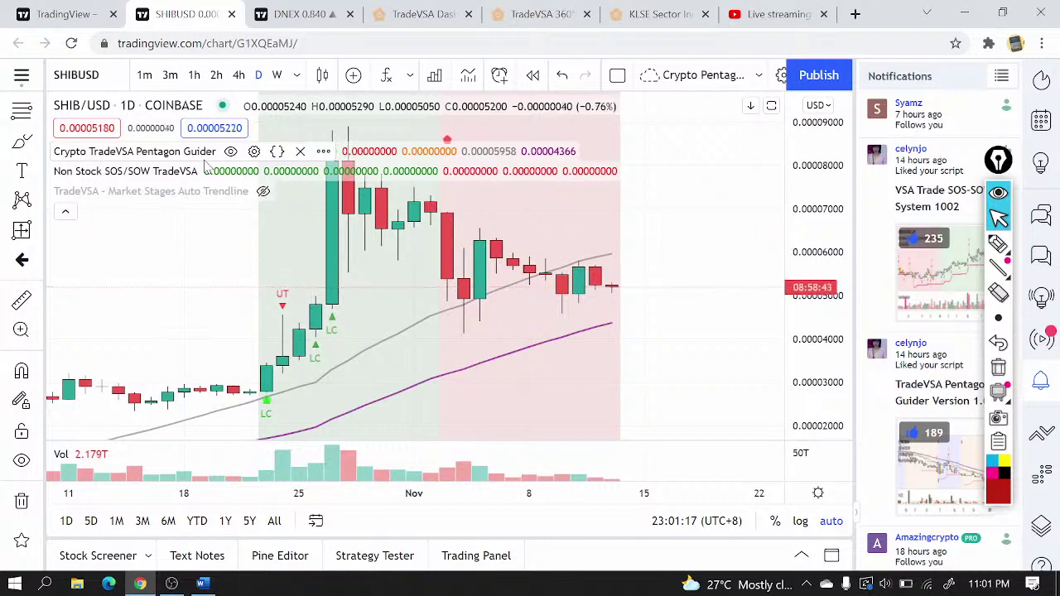
- Return to the DNEX chart and show the hidden TradeVSA - Market Stages Auto Trendline indicator over the recent candles
click(278, 8)
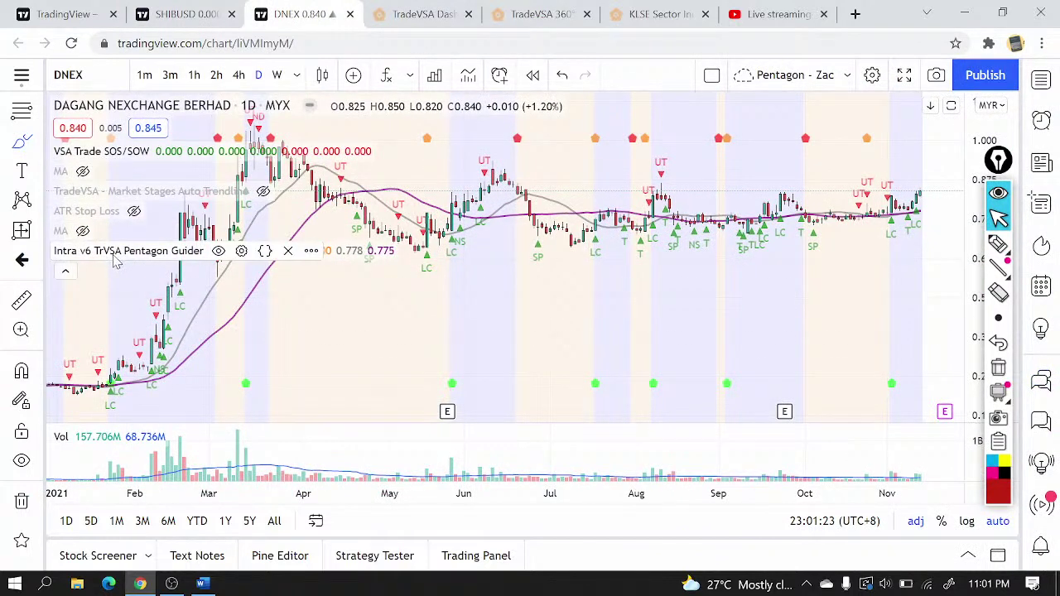
click(262, 192)
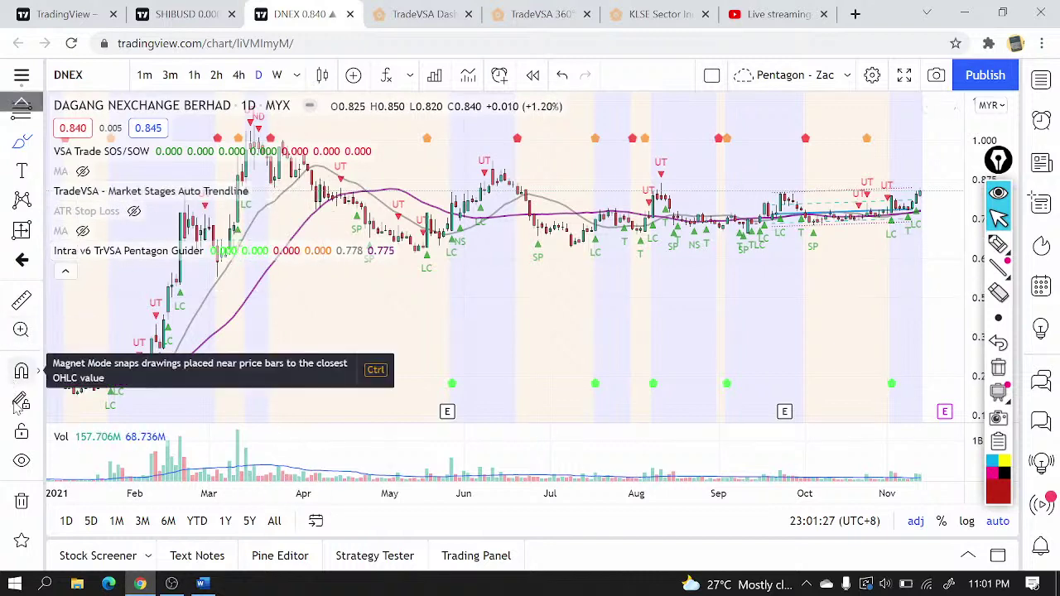
click(65, 270)
scroll(540, 329, up, 3)
scroll(541, 329, up, 2)
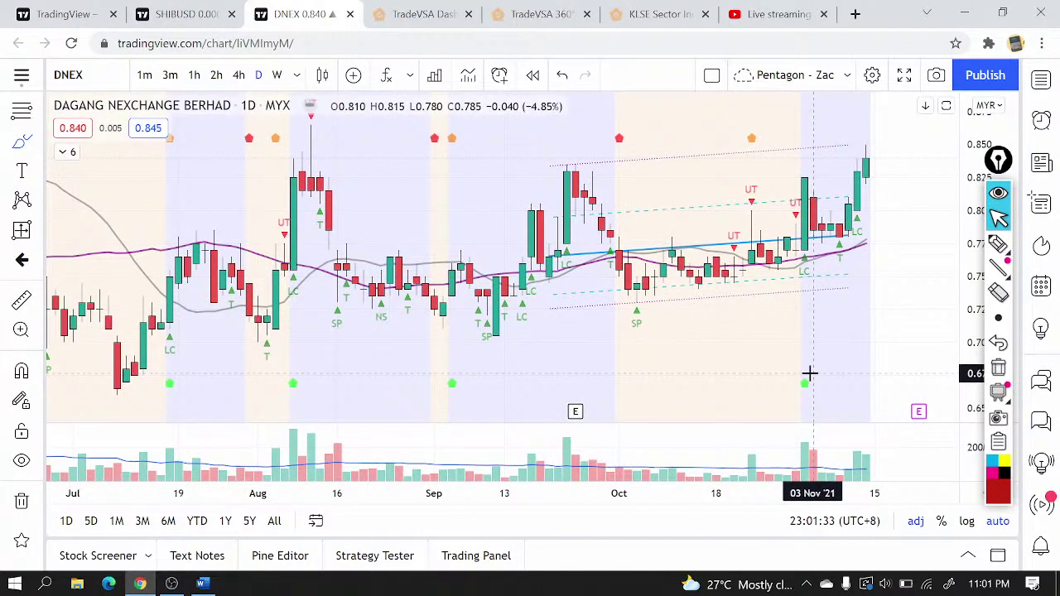
- Load the Shin Yang Shipping (SYSCORP) chart and set it to the weekly timeframe
text(SYSCORP)
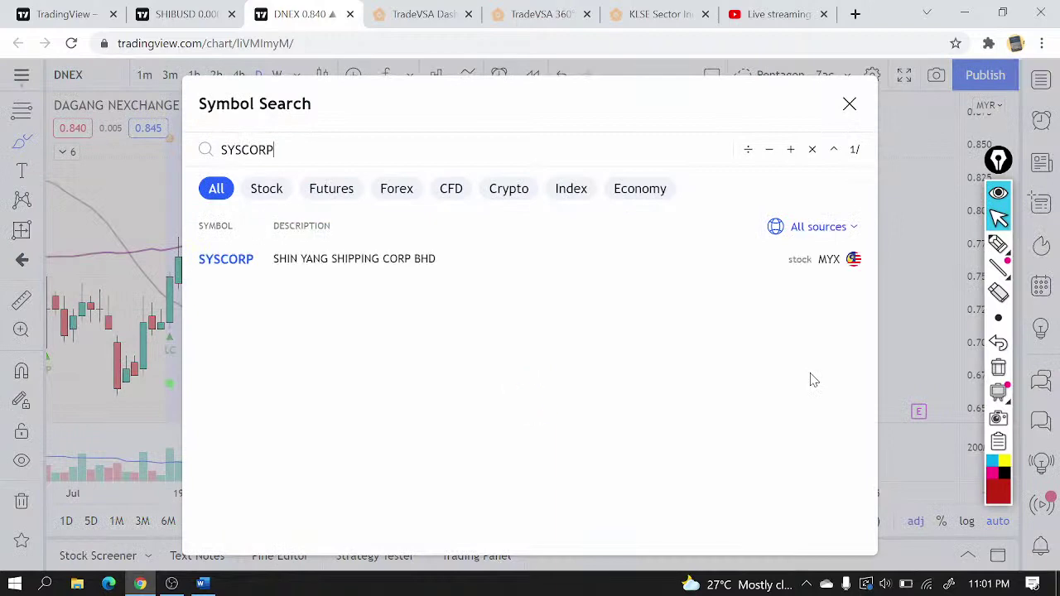
click(403, 260)
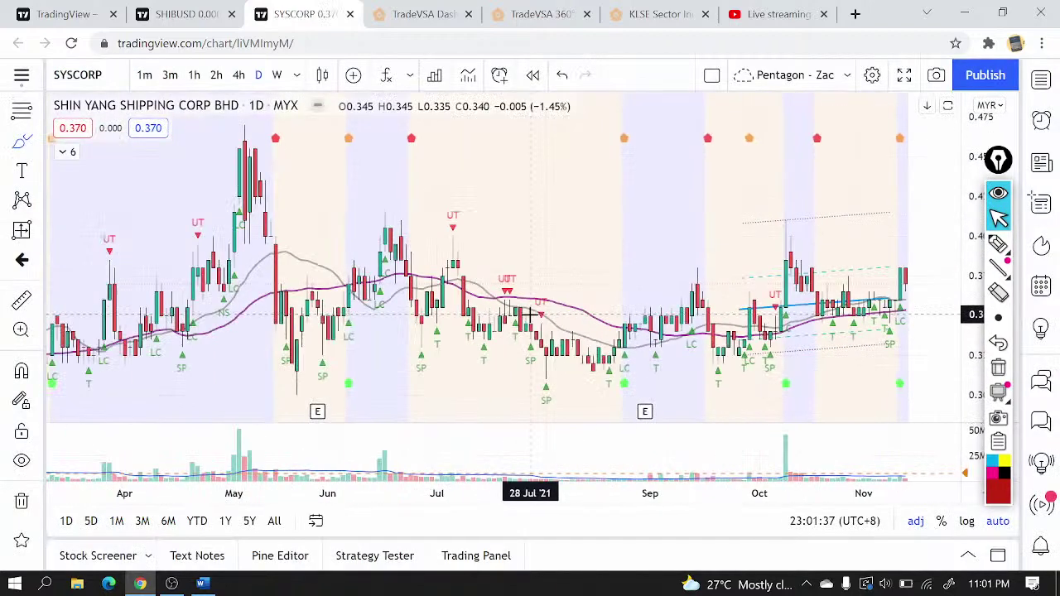
scroll(550, 310, down, 3)
scroll(545, 310, up, 3)
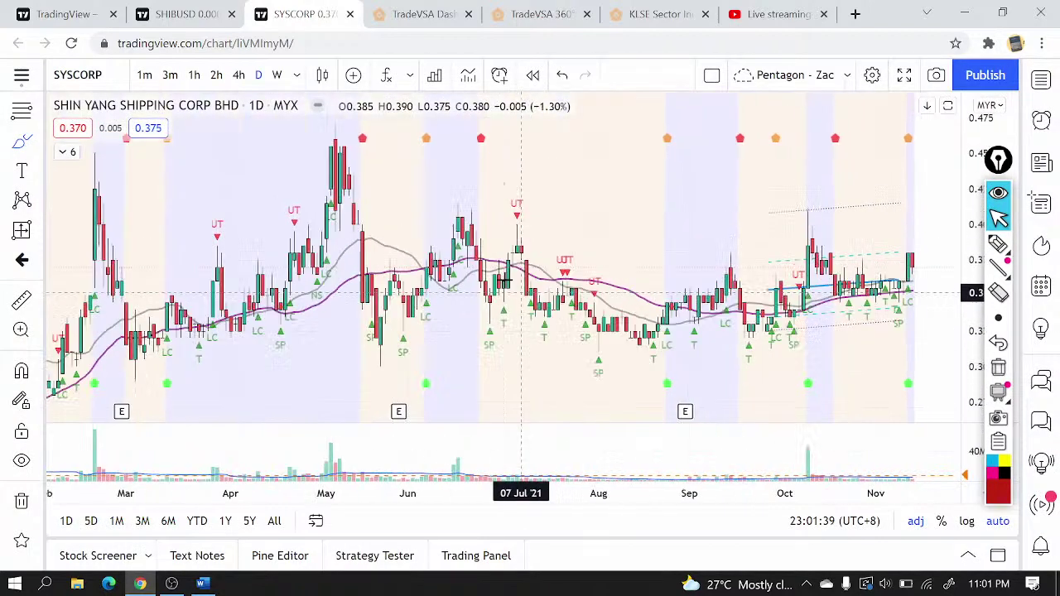
click(276, 75)
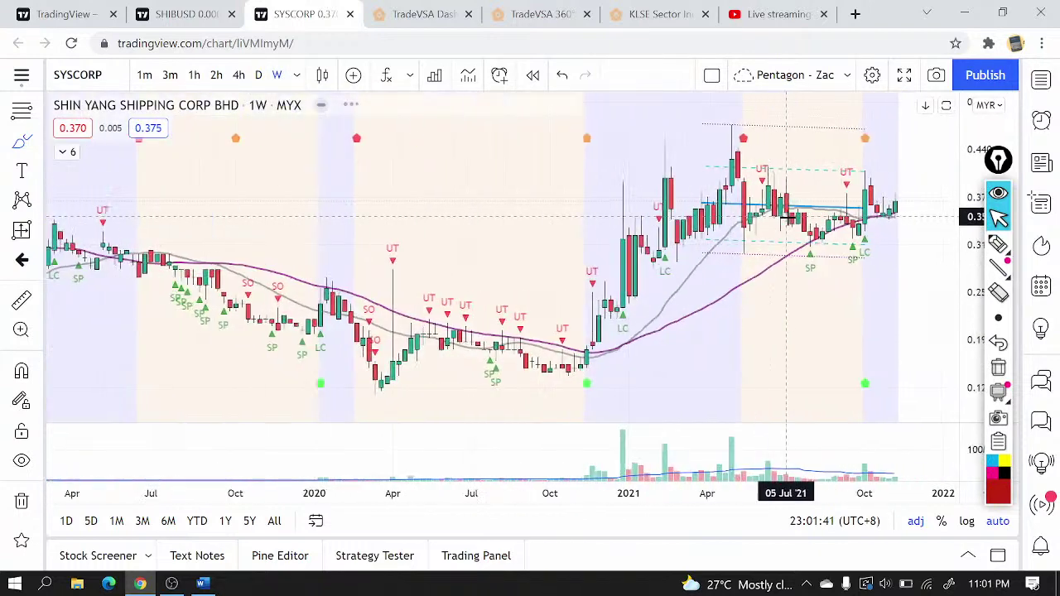
scroll(787, 218, up, 3)
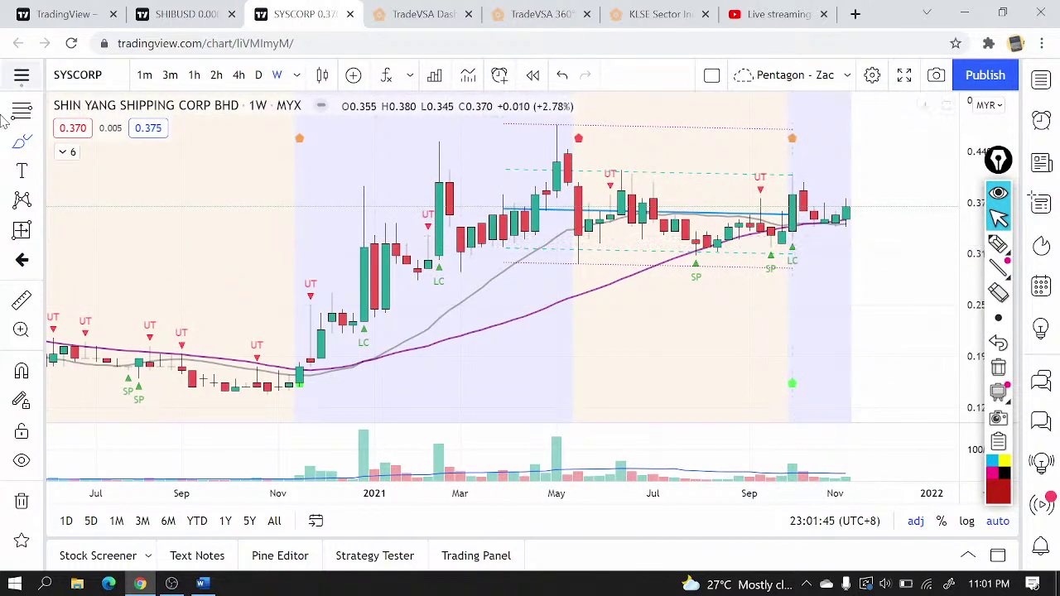
- Brush three near-horizontal levels across SYSCORP's 2021 weekly range and a projected swing from October's breakout to beyond the last candle
click(33, 143)
click(331, 176)
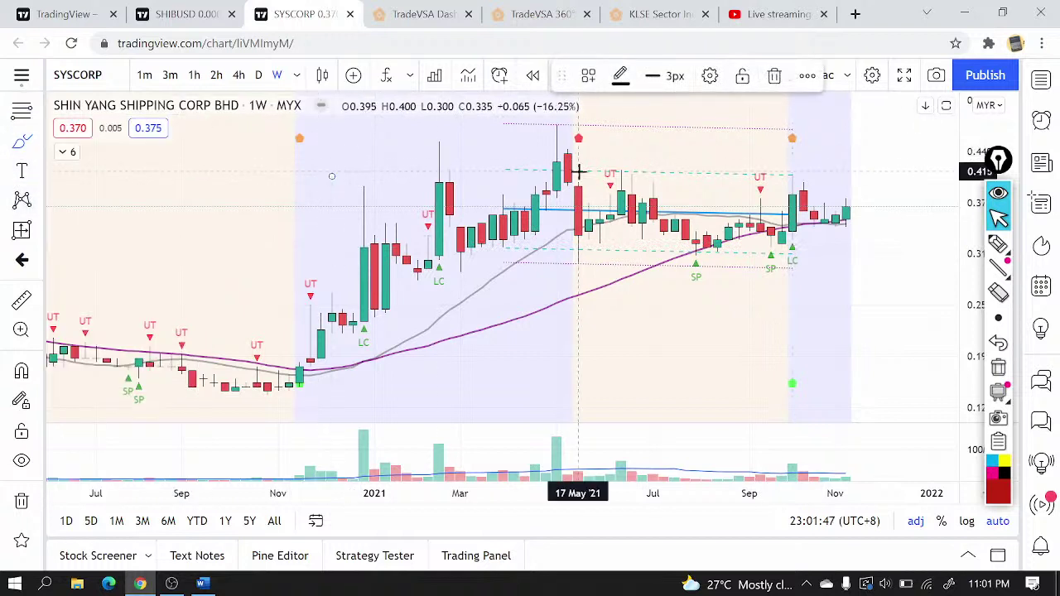
drag(452, 209, 901, 215)
drag(475, 167, 815, 173)
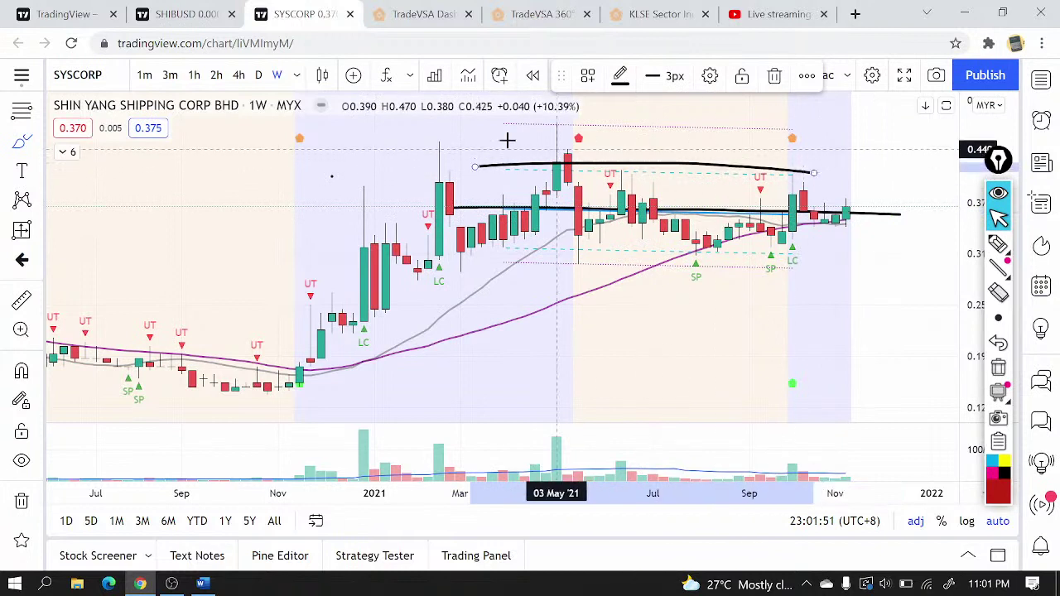
drag(484, 133, 685, 128)
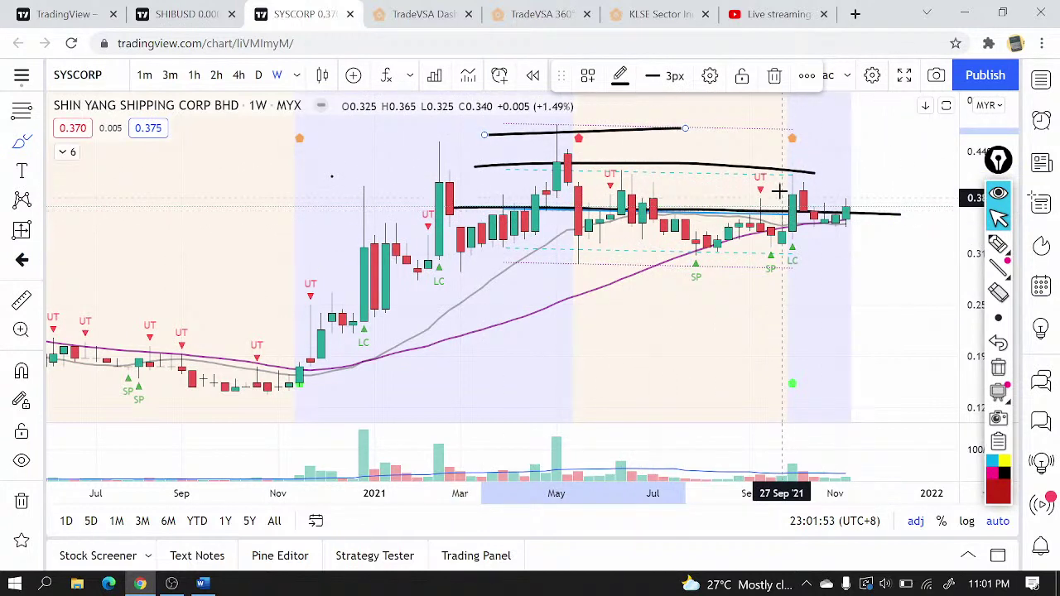
mouse_move(794, 212)
mouse_down()
mouse_move(800, 158)
mouse_move(900, 133)
mouse_up()
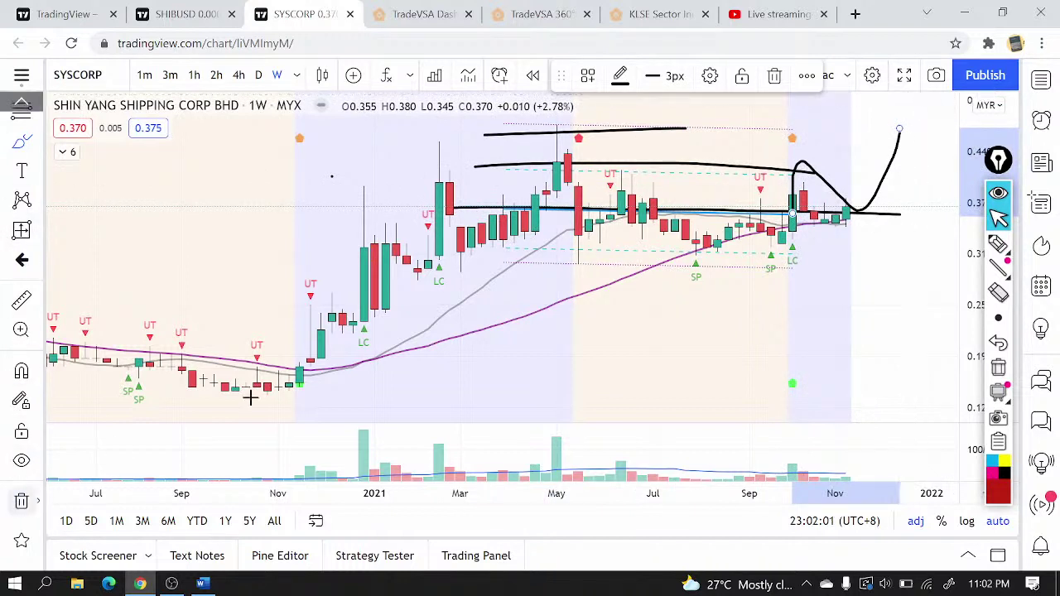
- Clear the brush drawings from the SYSCORP chart and collapse the floating pen toolbar
key(Delete)
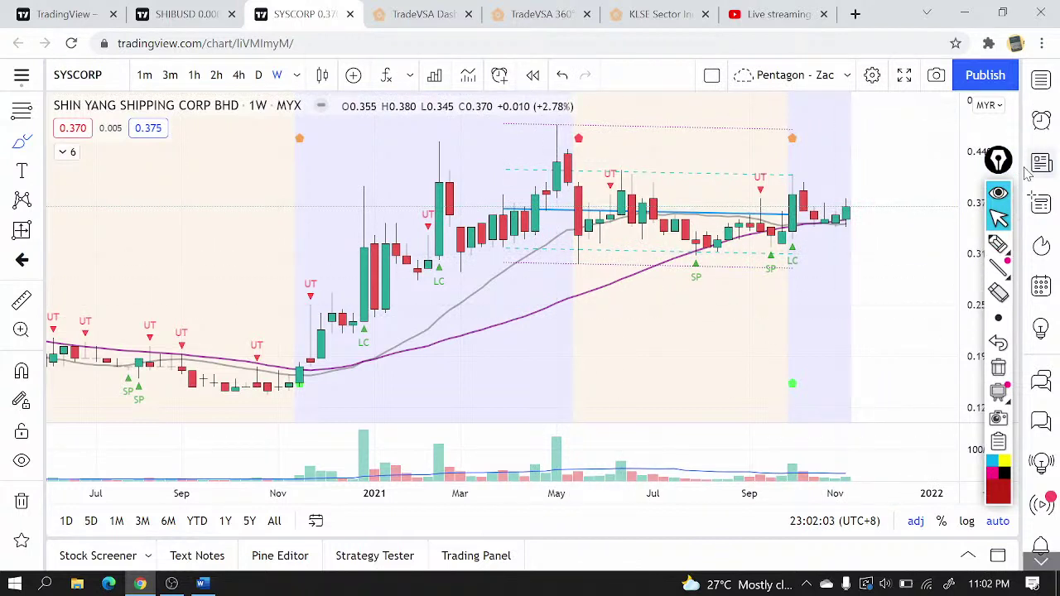
click(999, 160)
drag(998, 160, 947, 132)
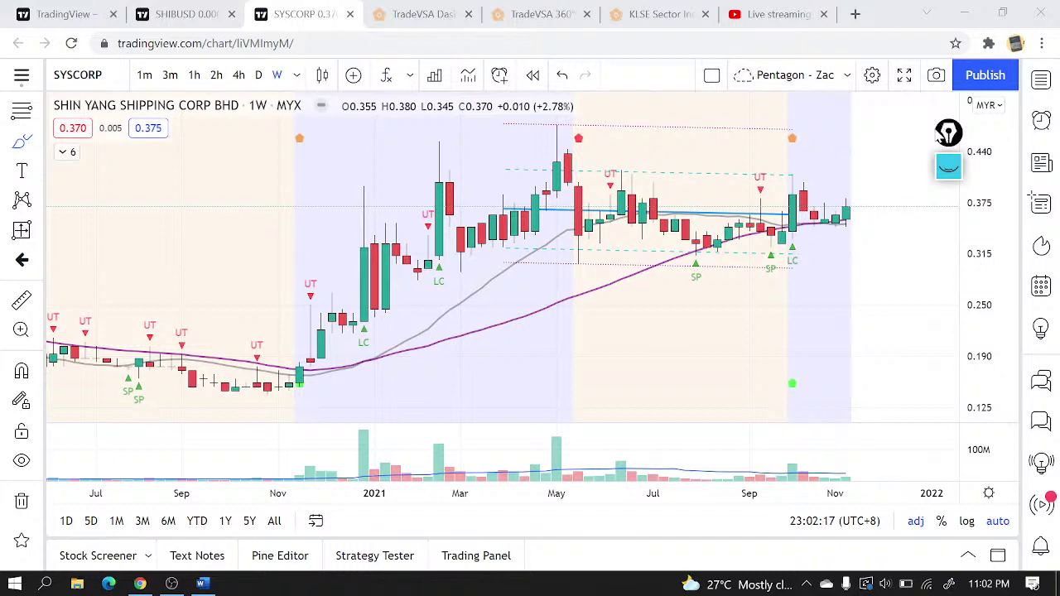
- Switch to the TradeVSA dashboard, open the Tutorial How-to page and look through its screener, SoS and SoW tutorial videos
click(658, 14)
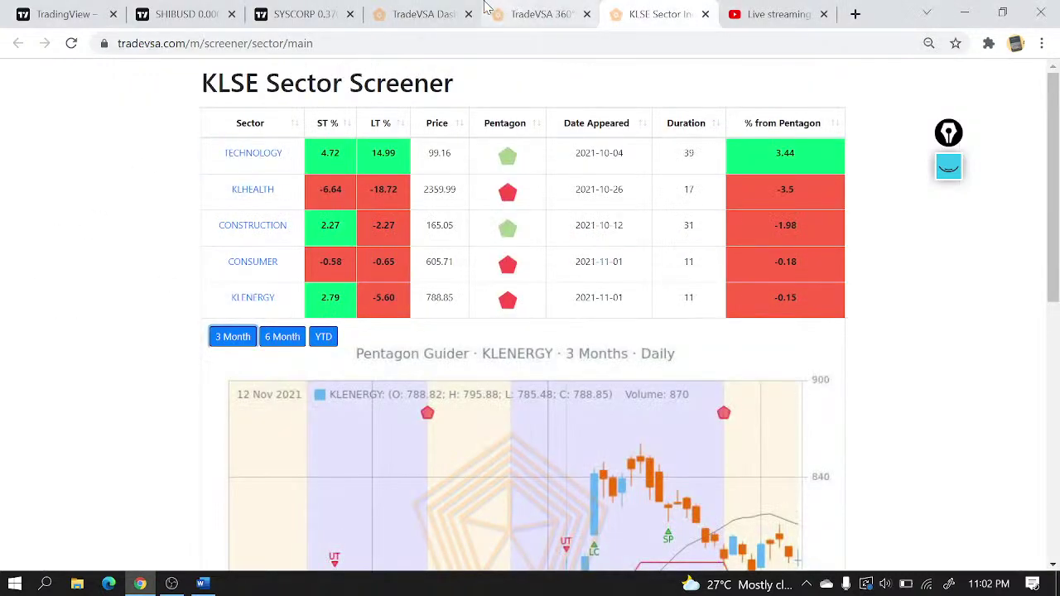
click(418, 14)
scroll(138, 301, up, 20)
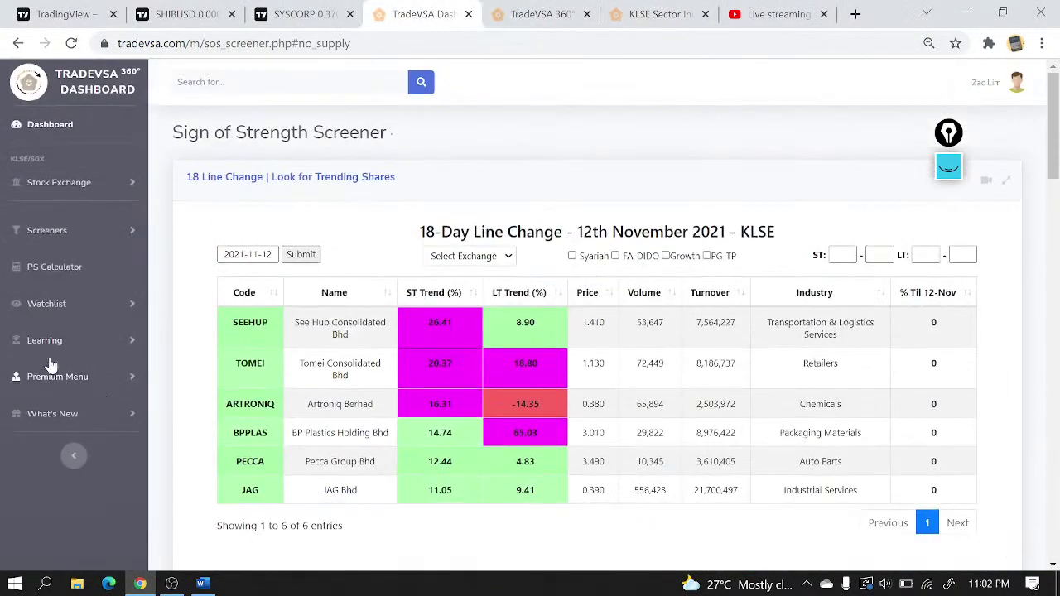
click(46, 342)
scroll(50, 348, down, 1)
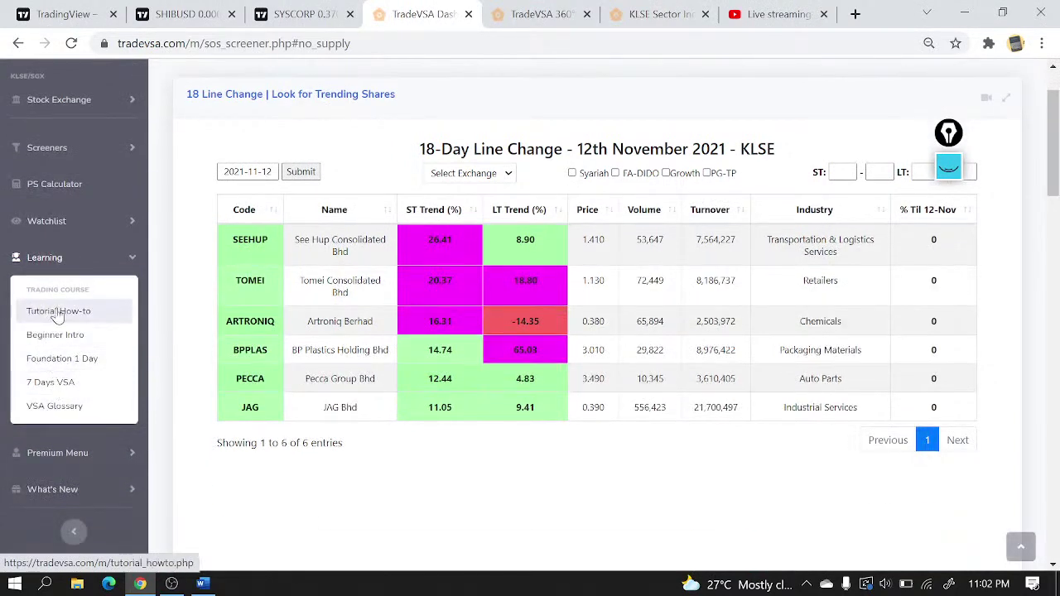
click(104, 317)
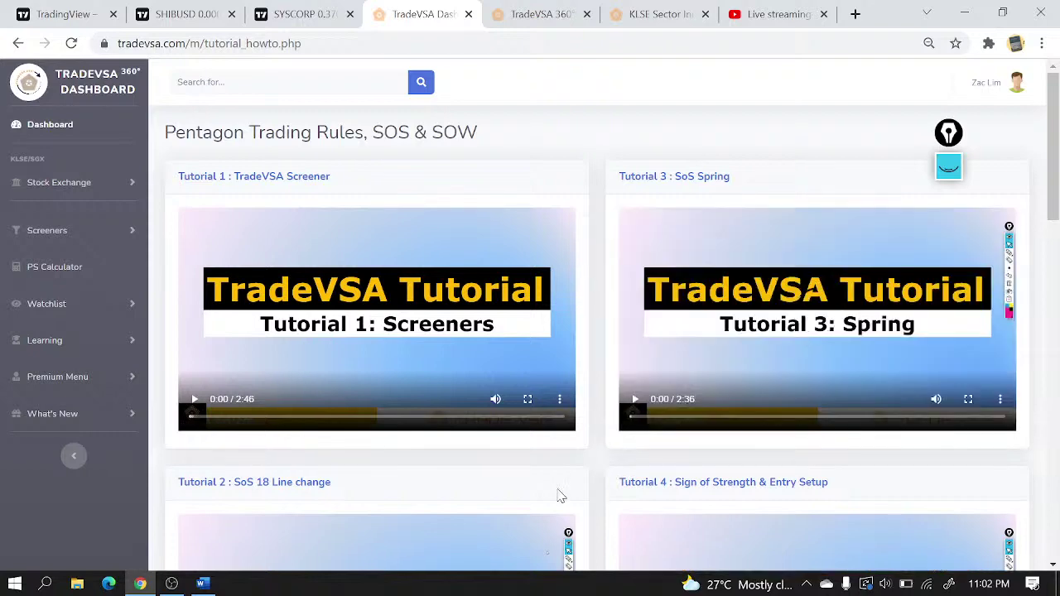
scroll(655, 464, down, 4)
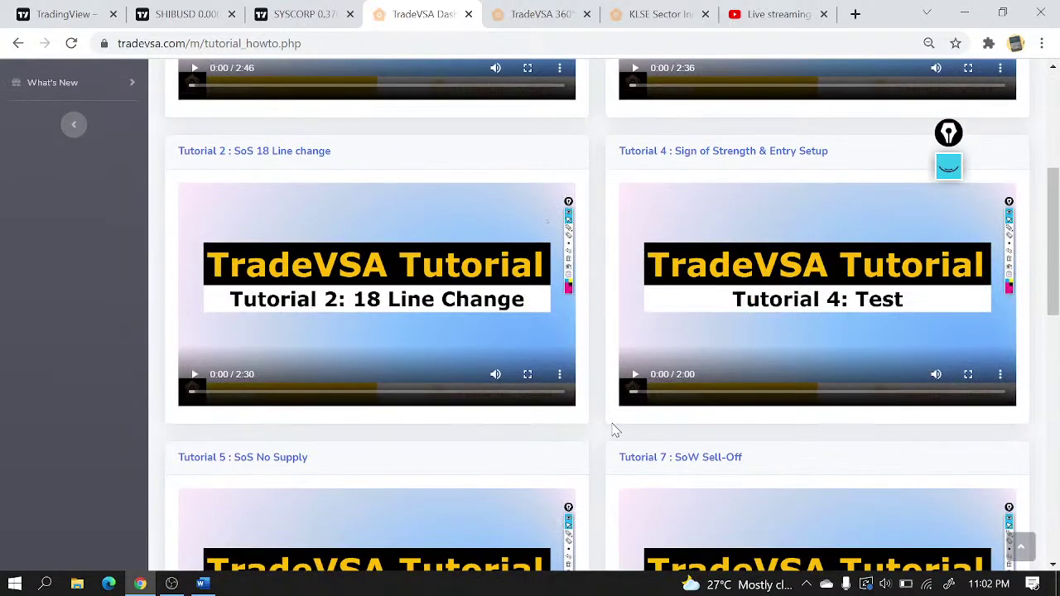
scroll(615, 430, down, 3)
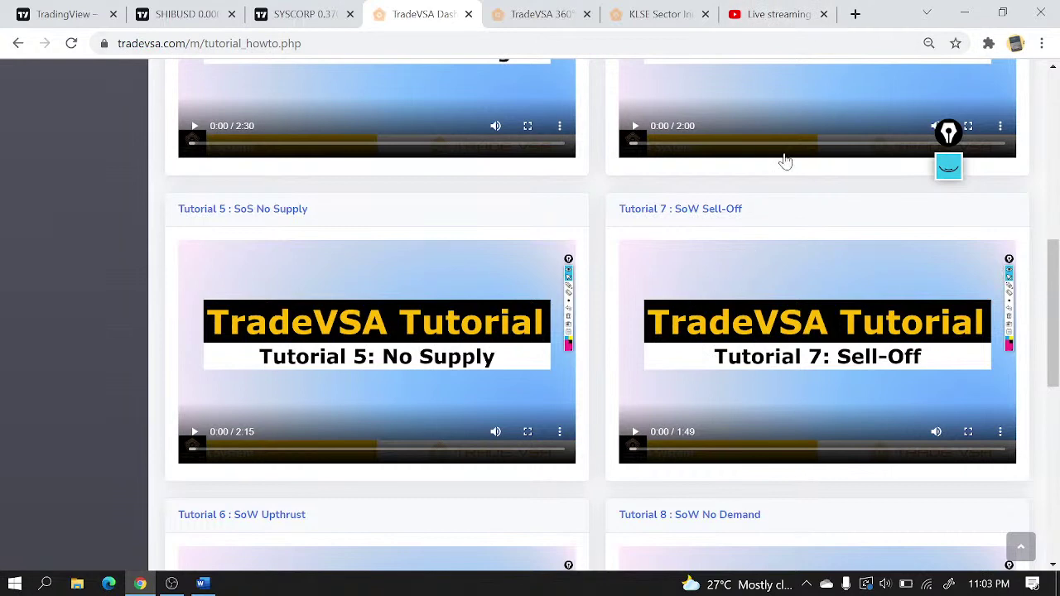
- Switch to YouTube Studio's live streaming page and end the stream
click(777, 11)
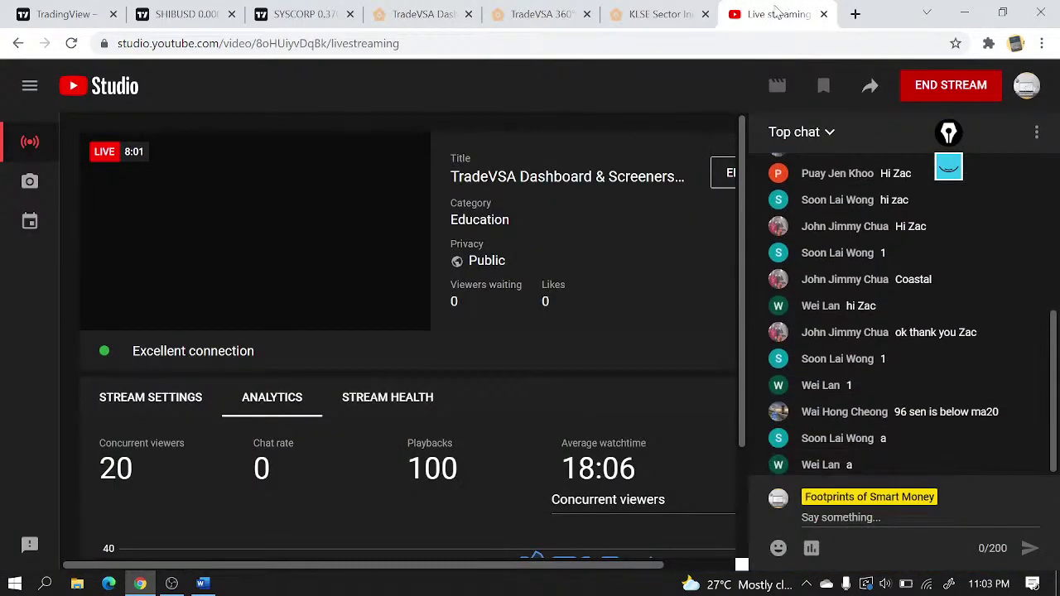
click(928, 82)
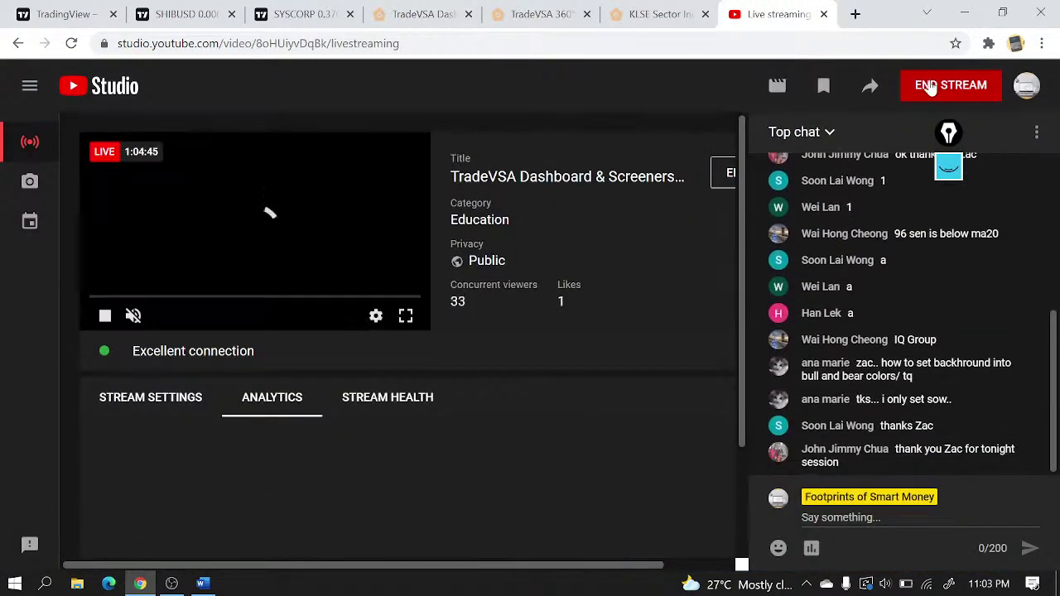